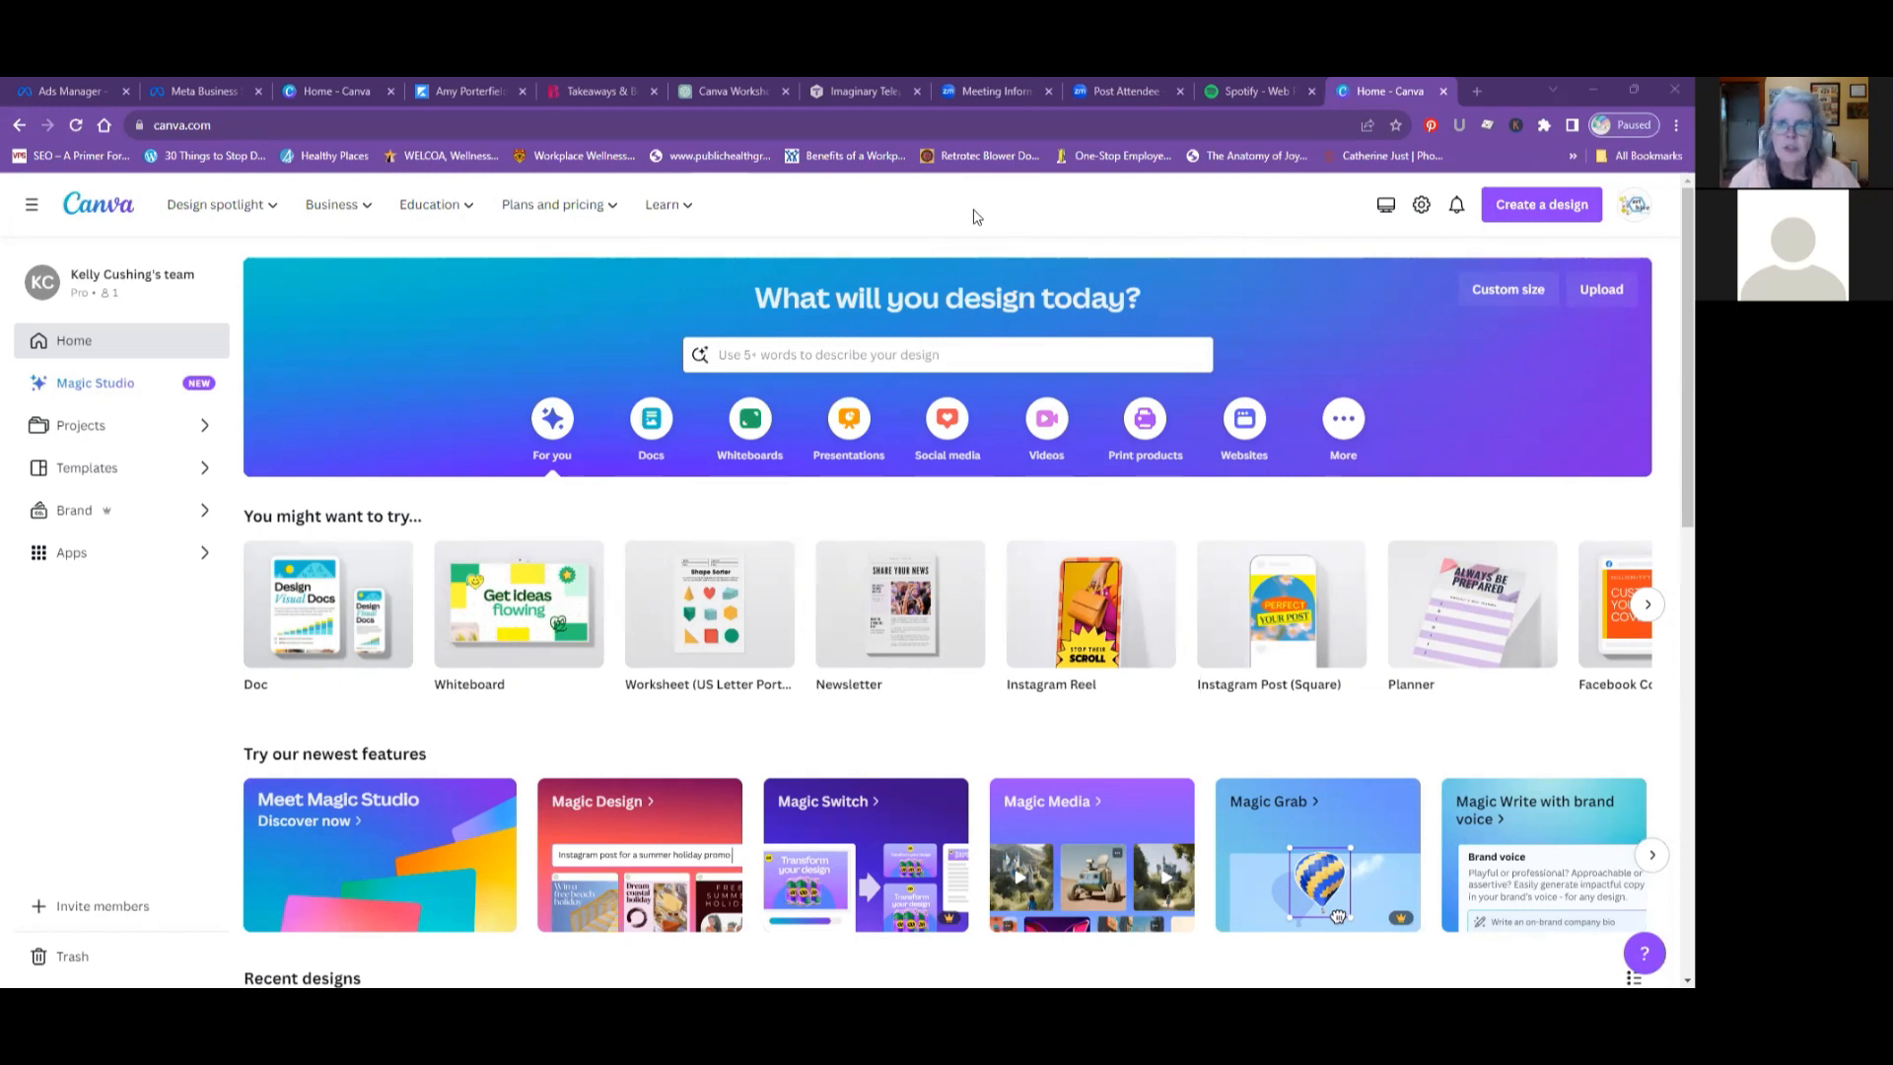
- Open the Canva Pro plan page and compare the Free and Pro features and prices under yearly and monthly billing
click(547, 218)
click(547, 218)
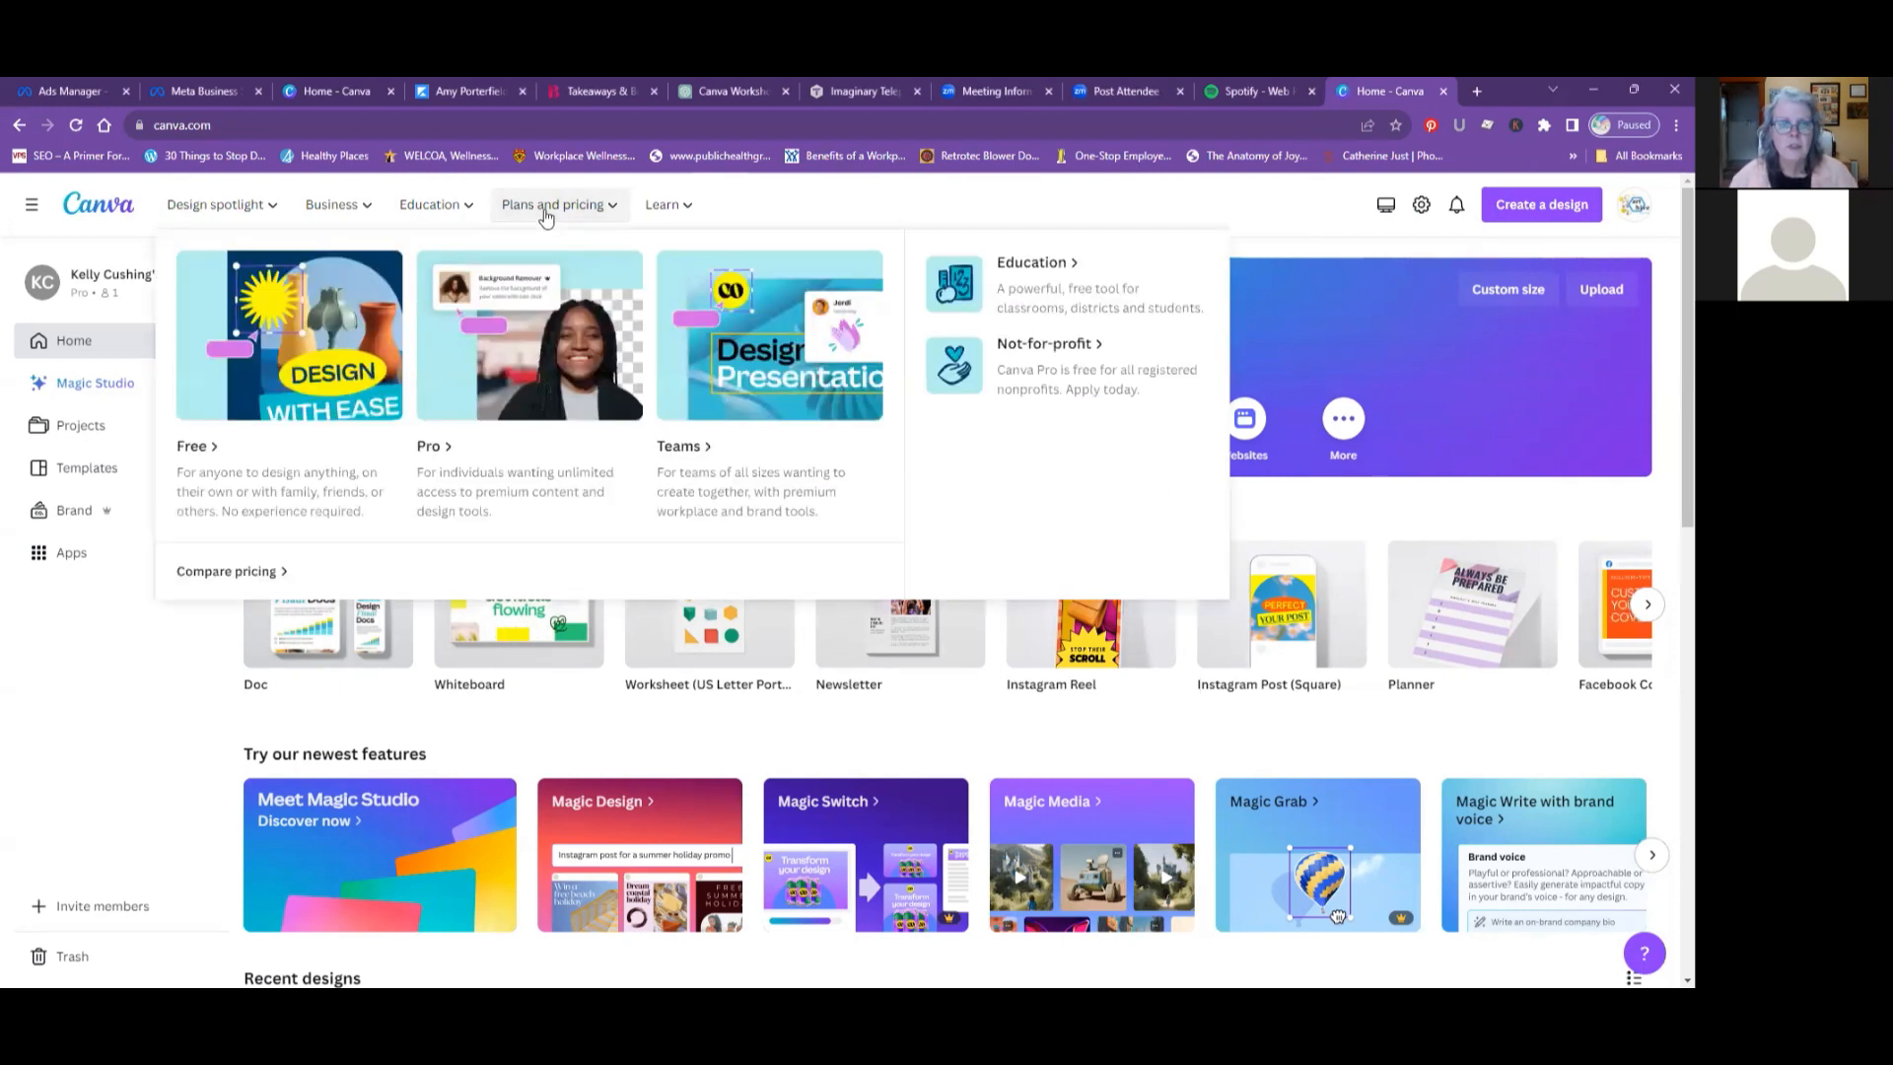
click(537, 480)
scroll(610, 503, down, 15)
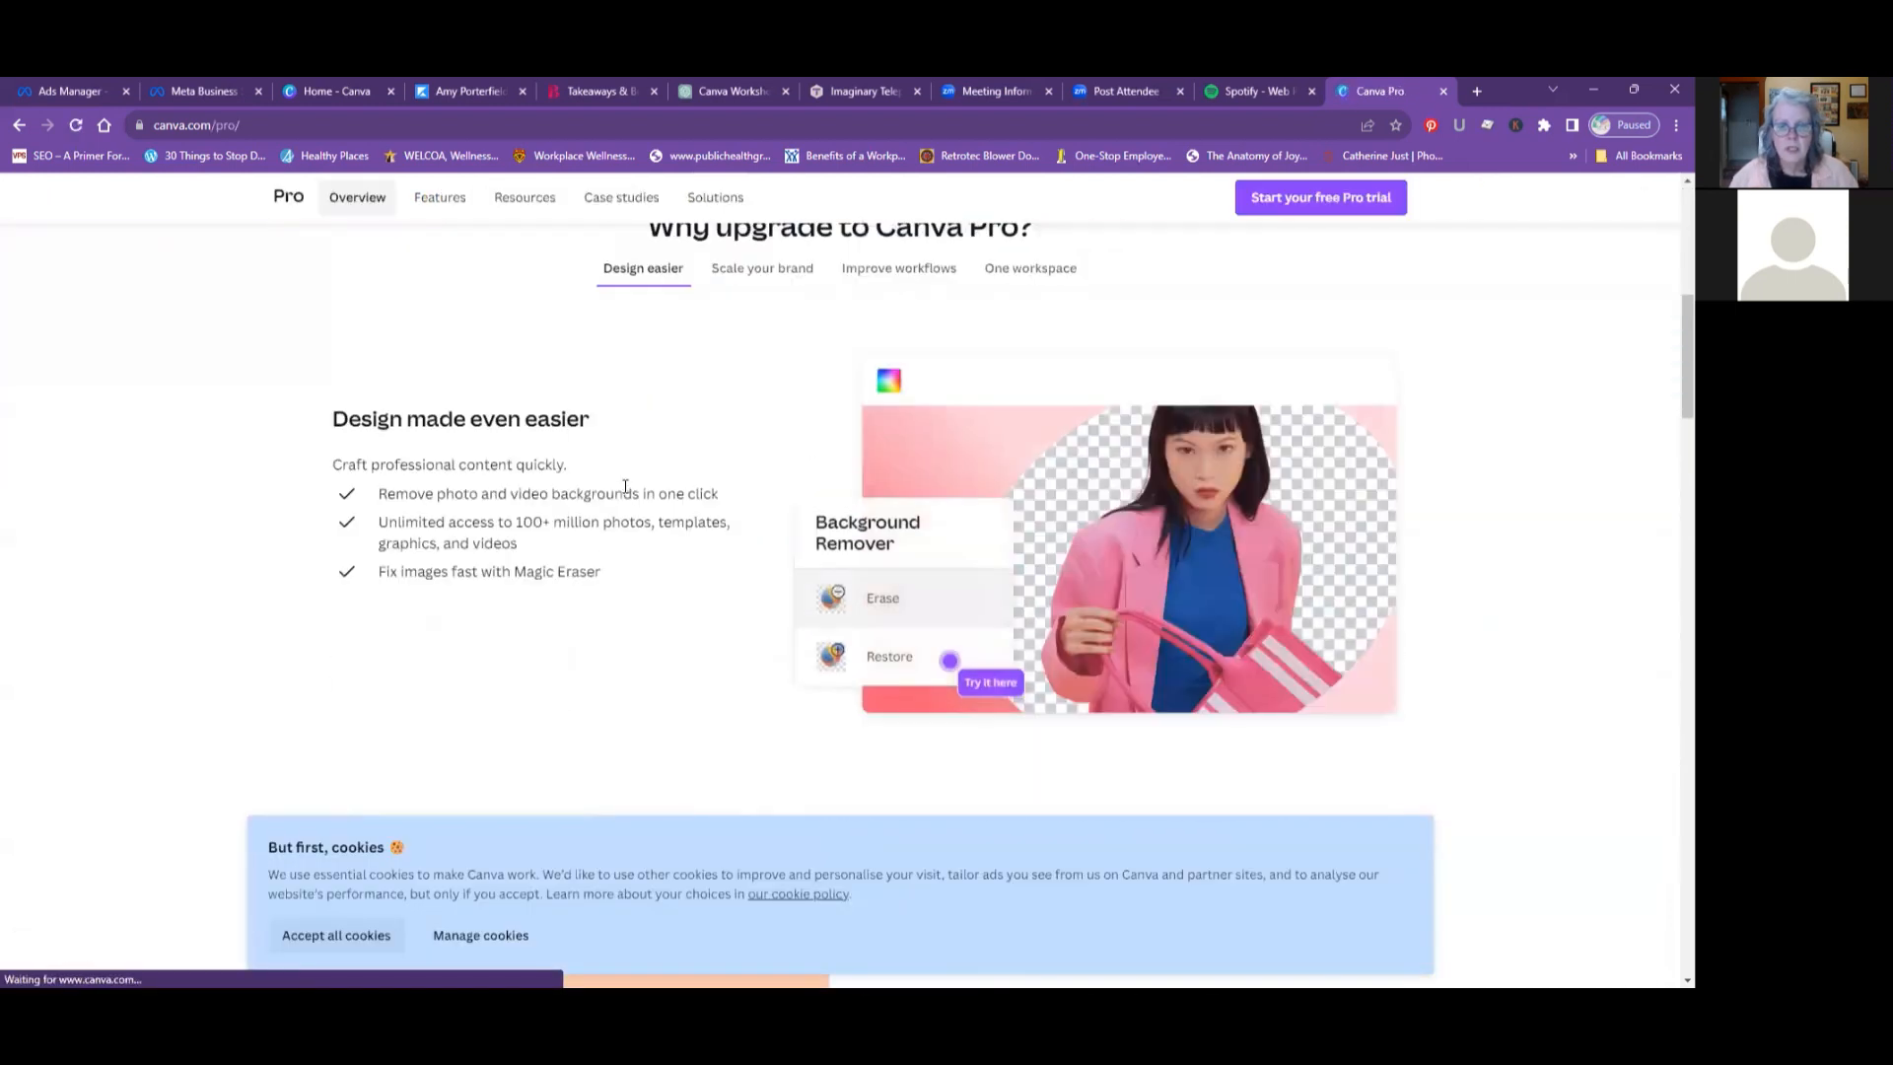
scroll(641, 481, down, 5)
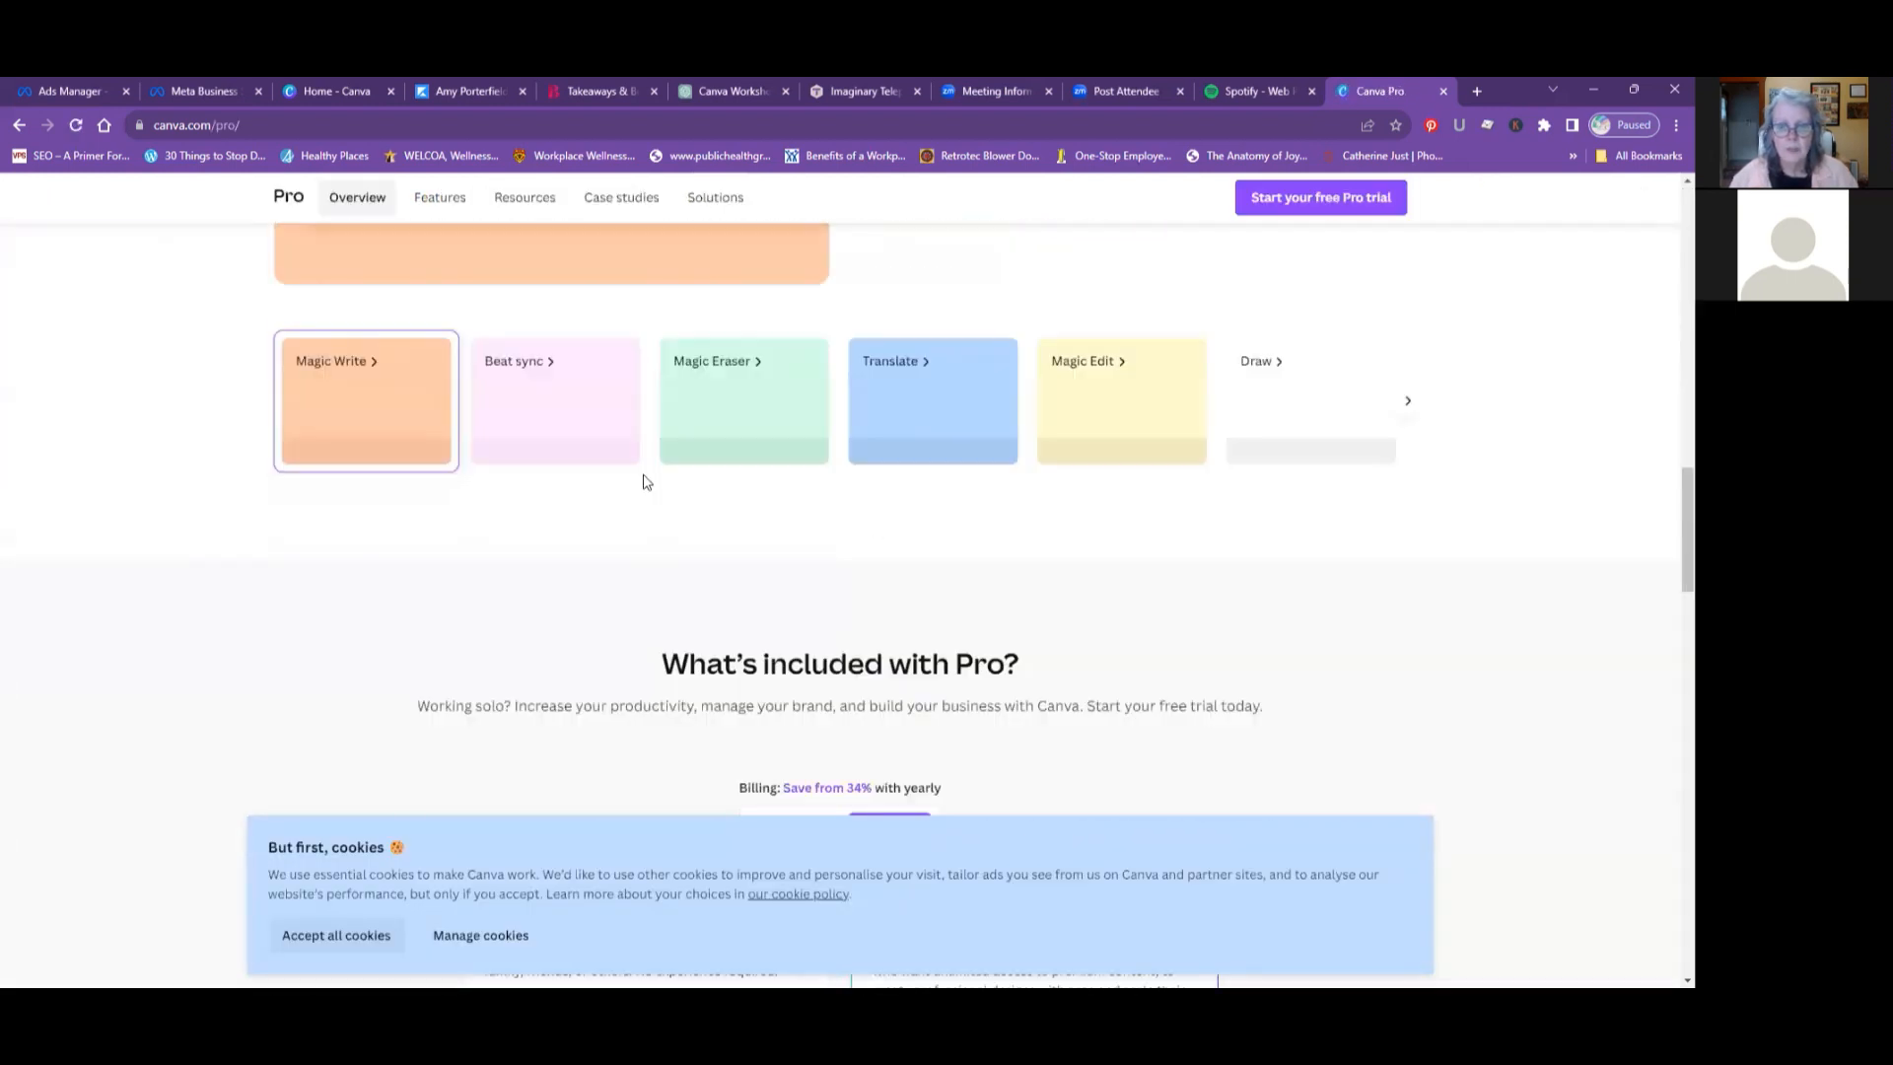
scroll(642, 479, down, 4)
scroll(690, 475, down, 3)
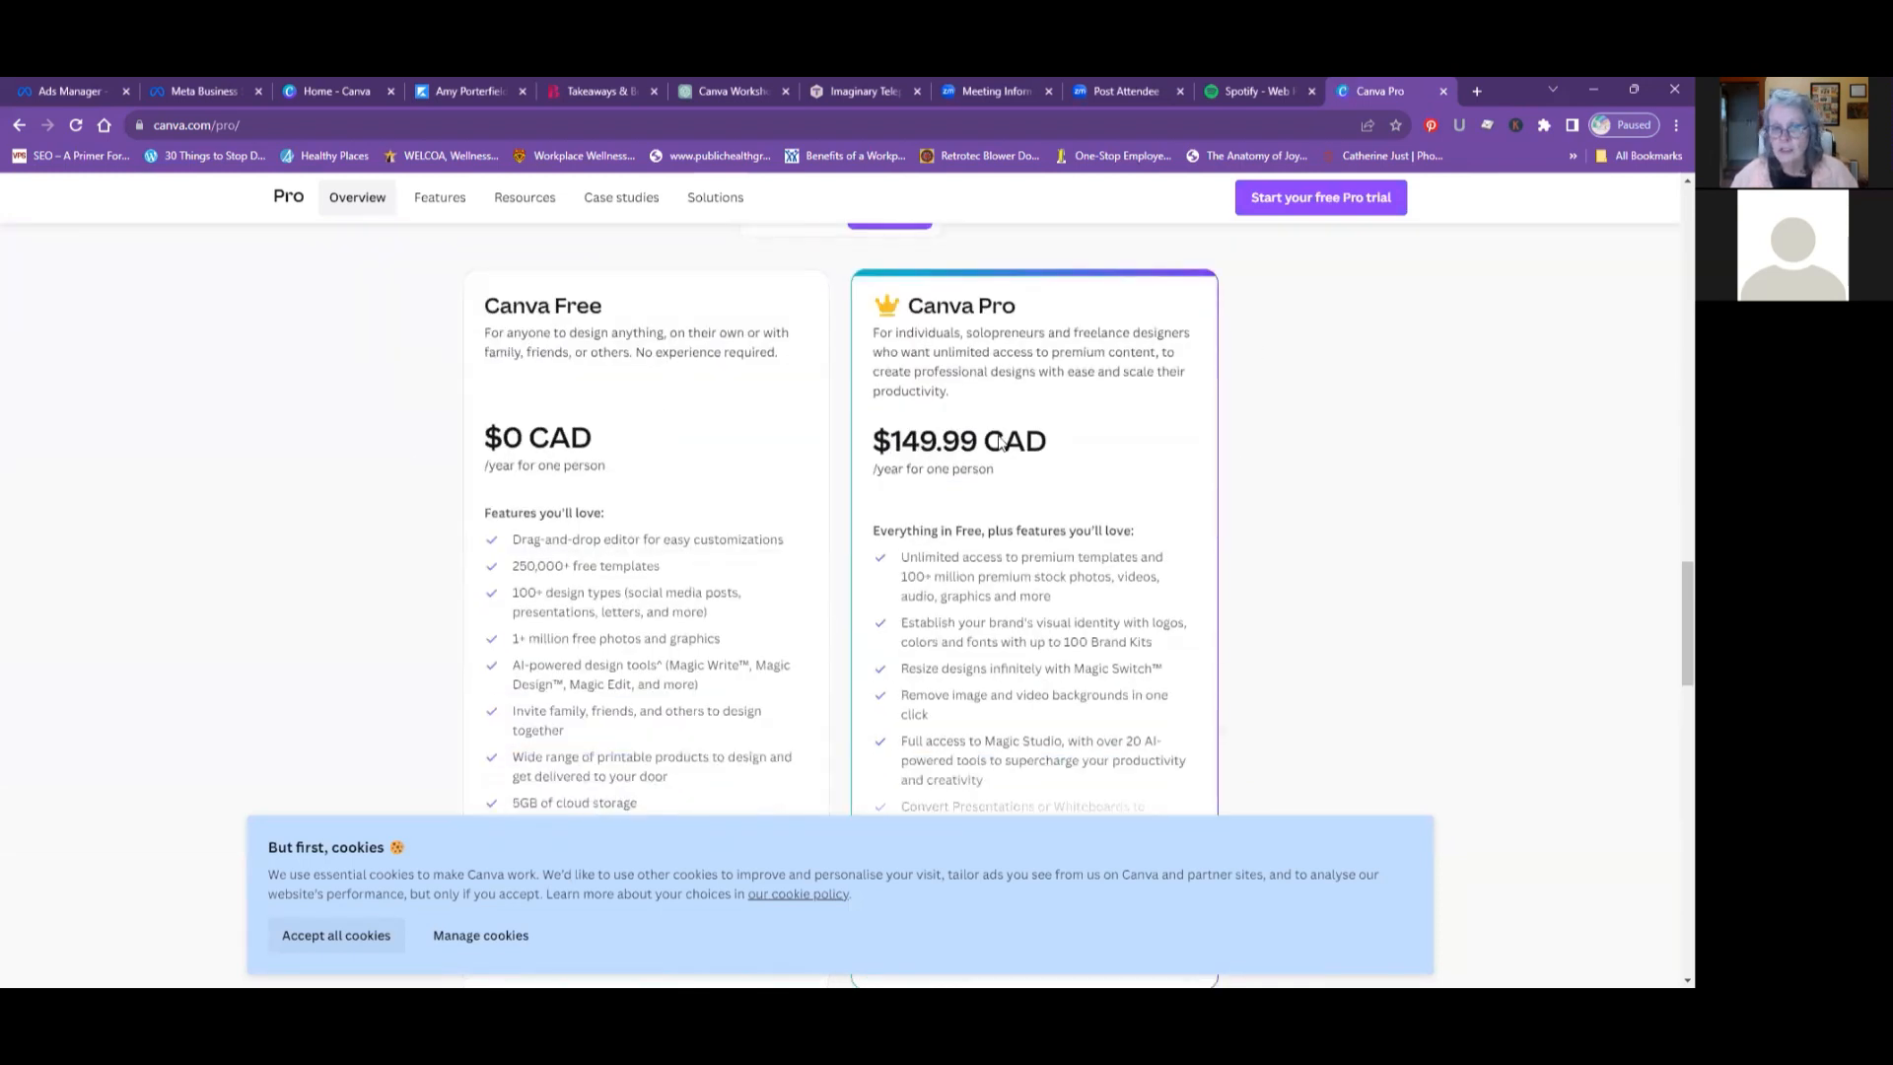
scroll(999, 442, down, 2)
scroll(998, 443, up, 1)
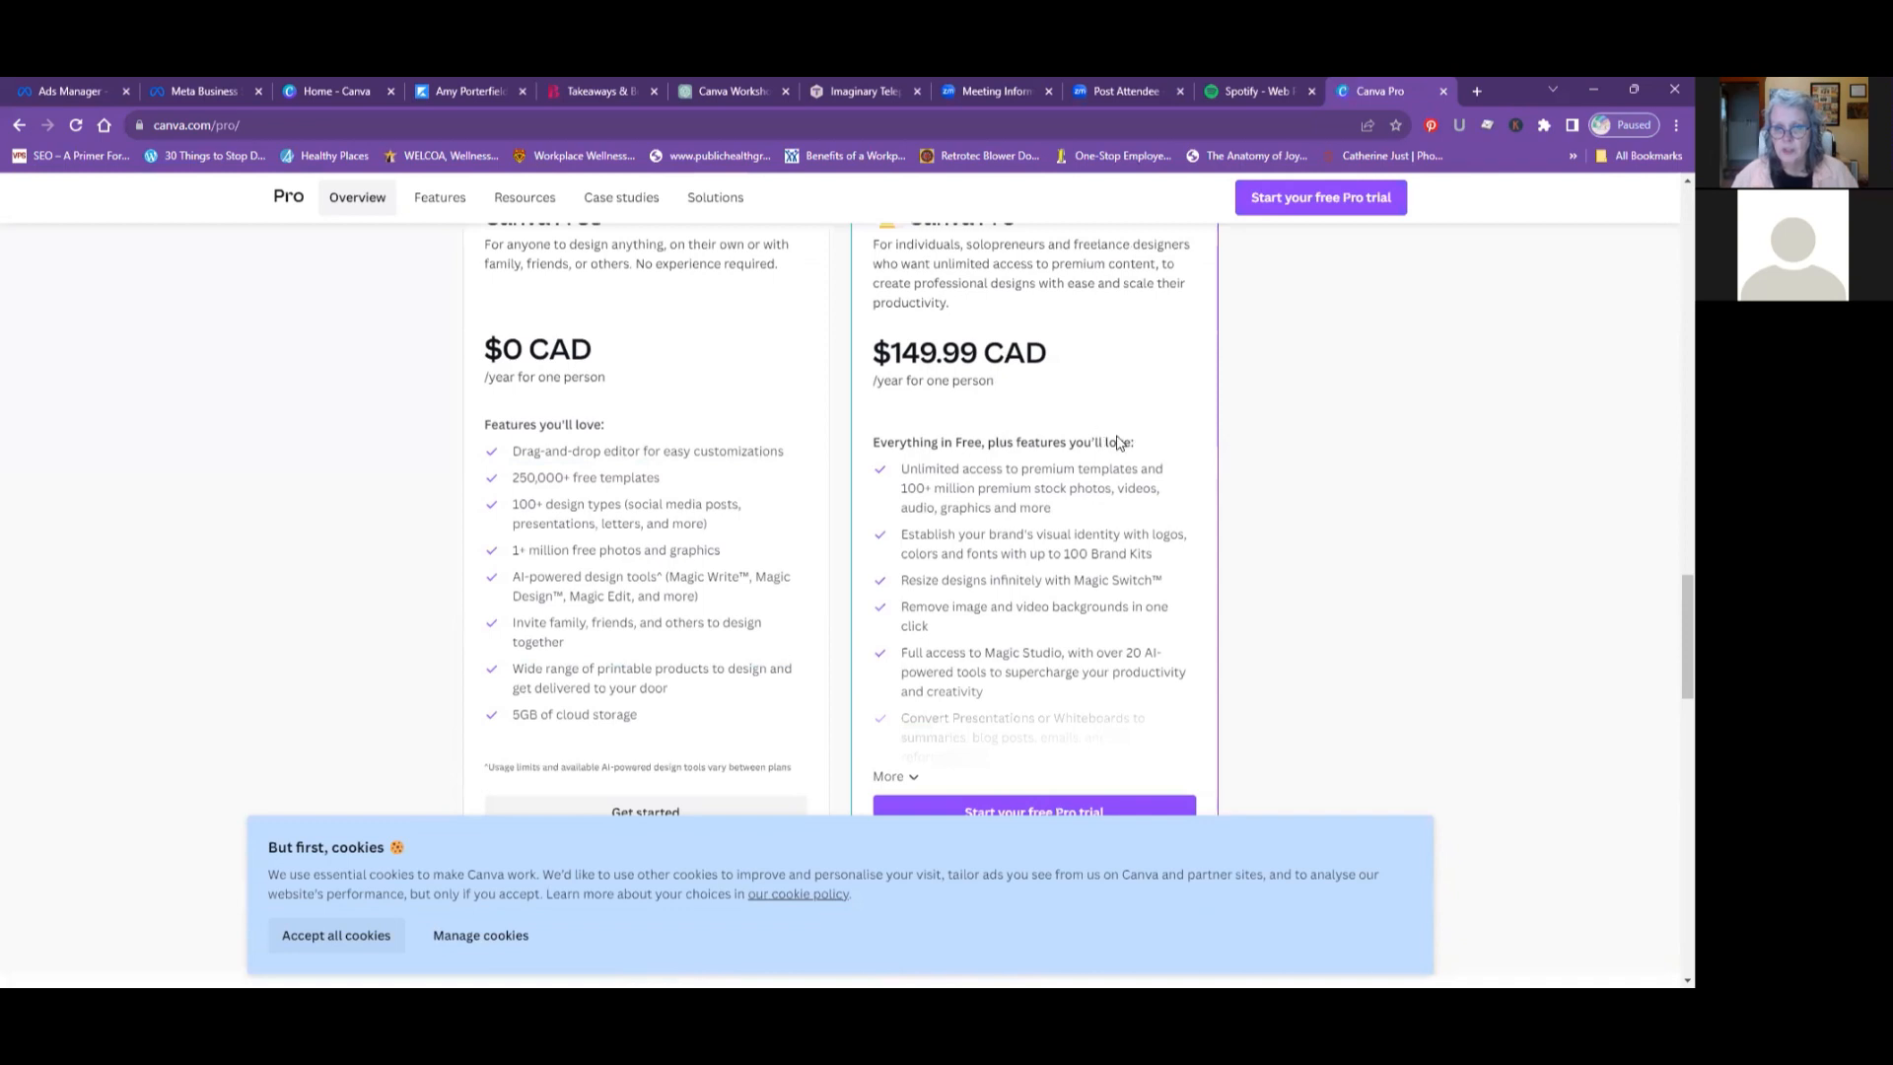
scroll(1119, 443, down, 1)
scroll(1119, 442, up, 4)
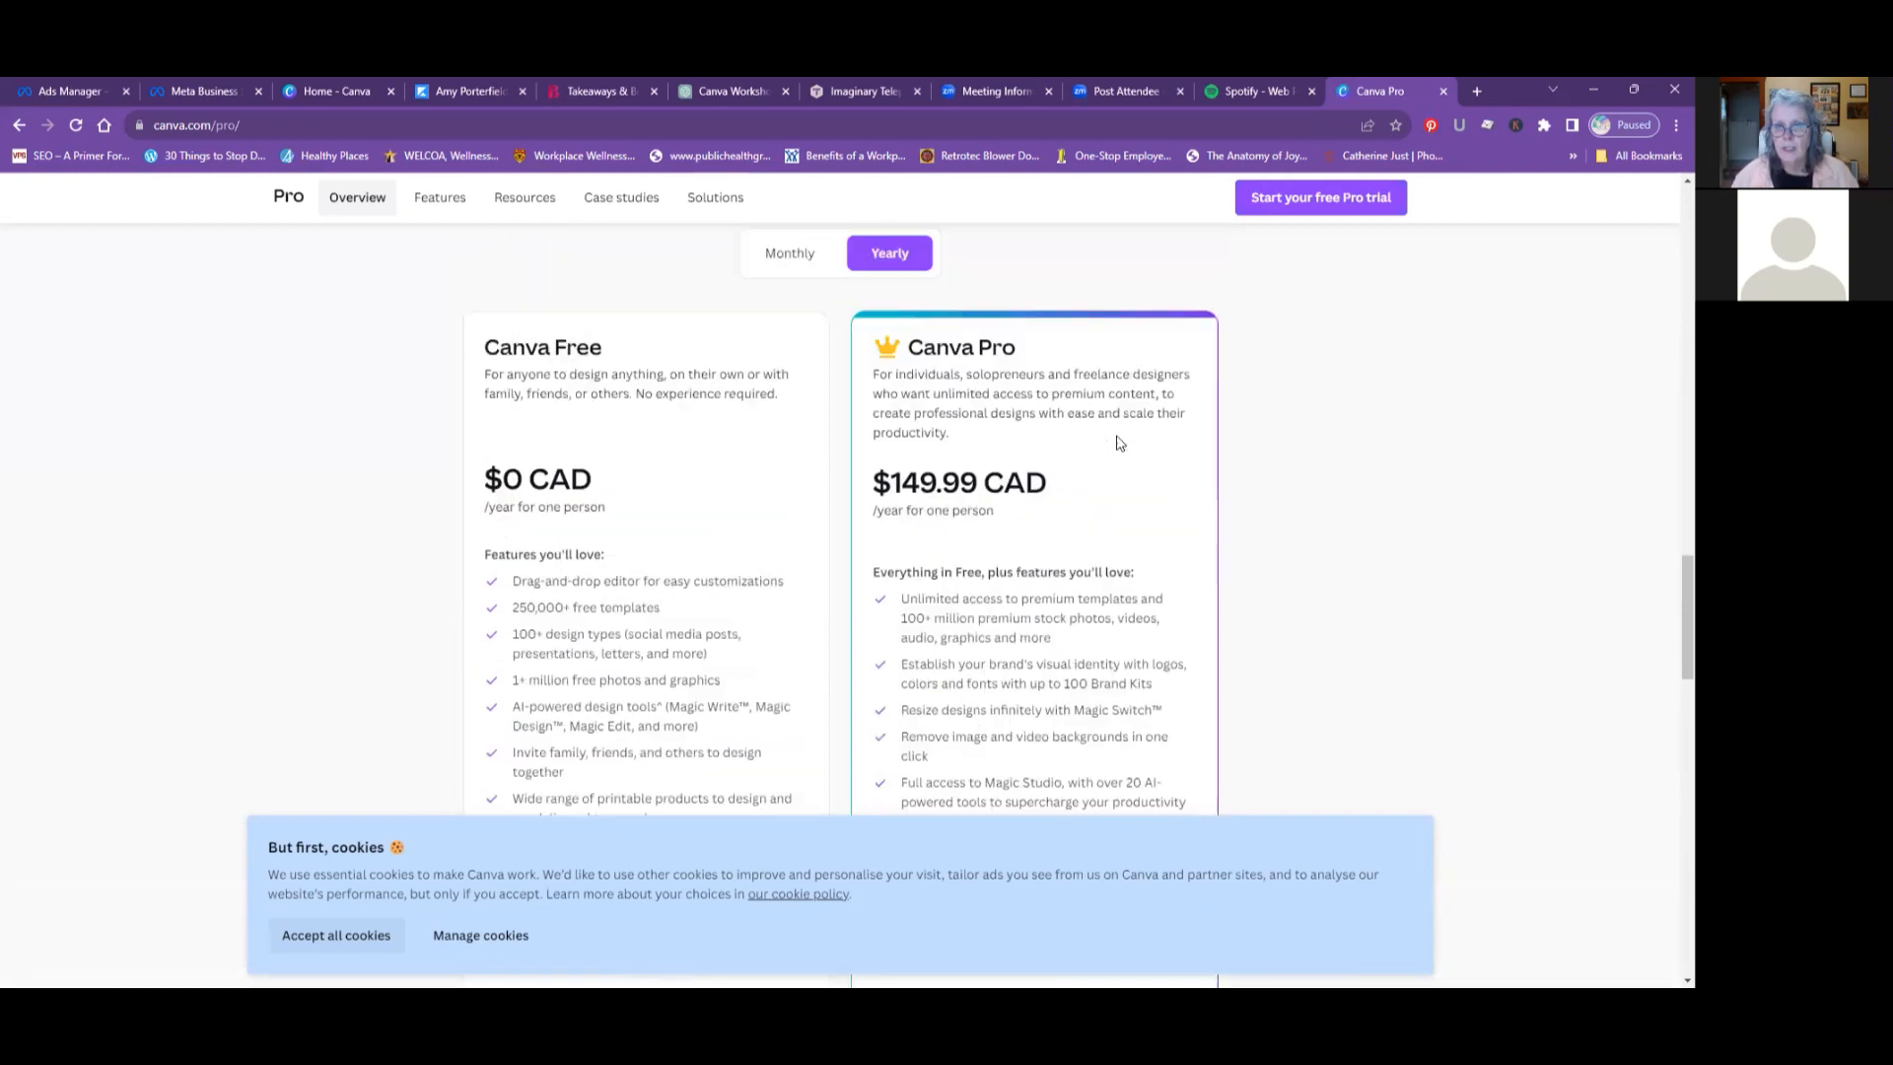
click(779, 400)
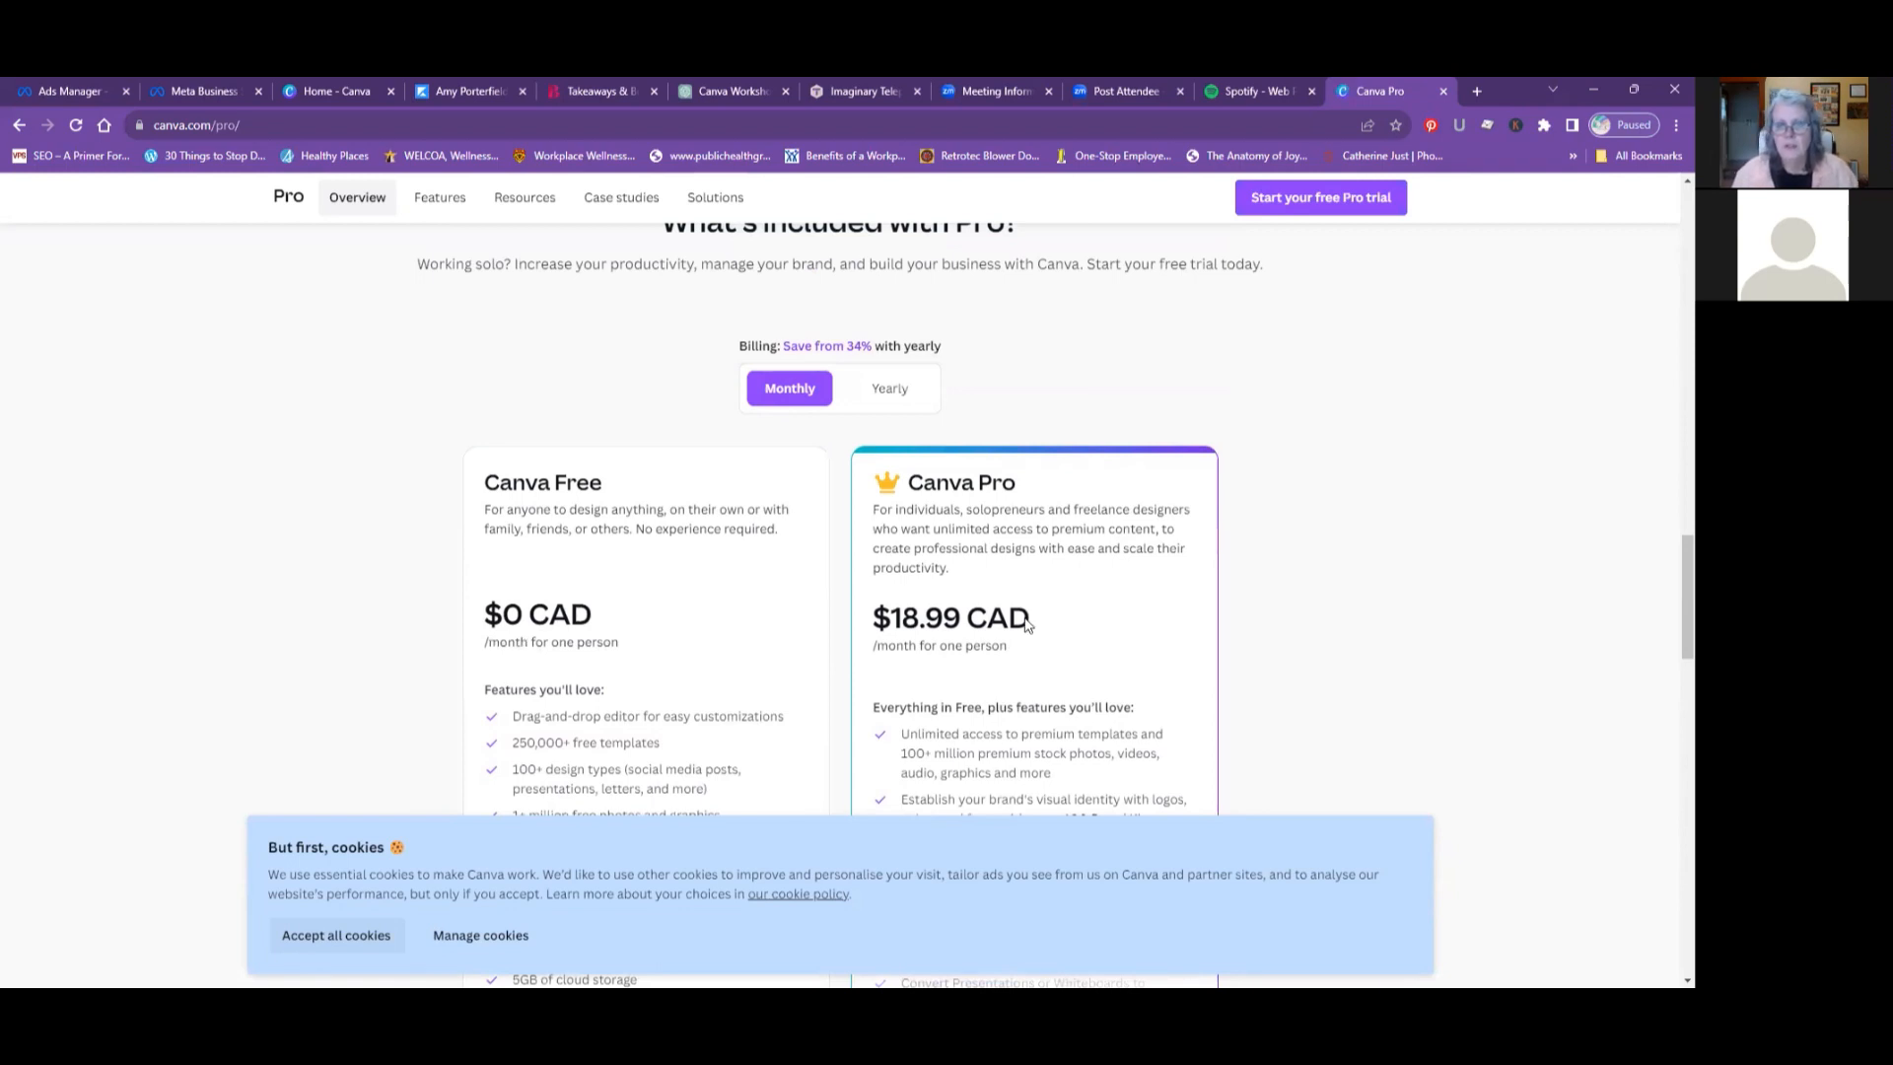
- Leave the Canva Pro plan page and return to the Canva home page
scroll(966, 423, up, 8)
scroll(966, 424, up, 4)
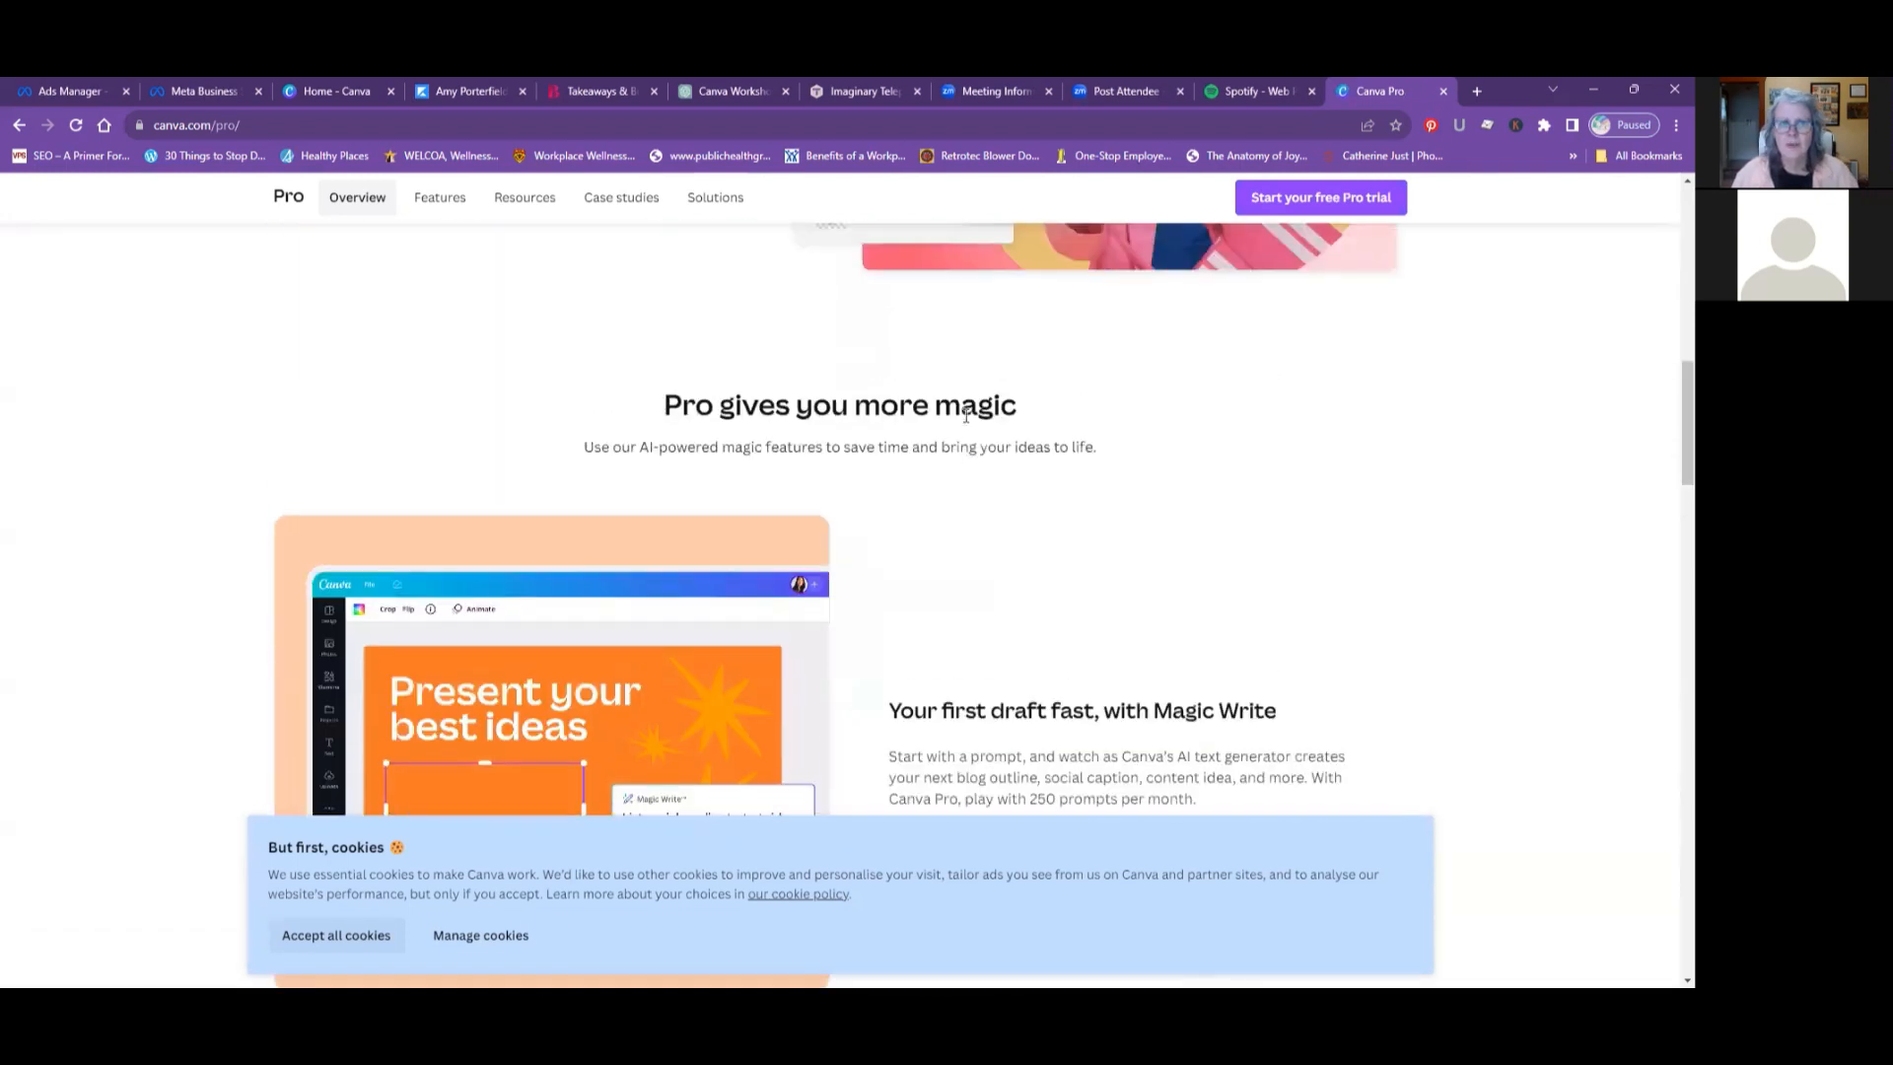
scroll(966, 424, up, 7)
scroll(966, 422, up, 6)
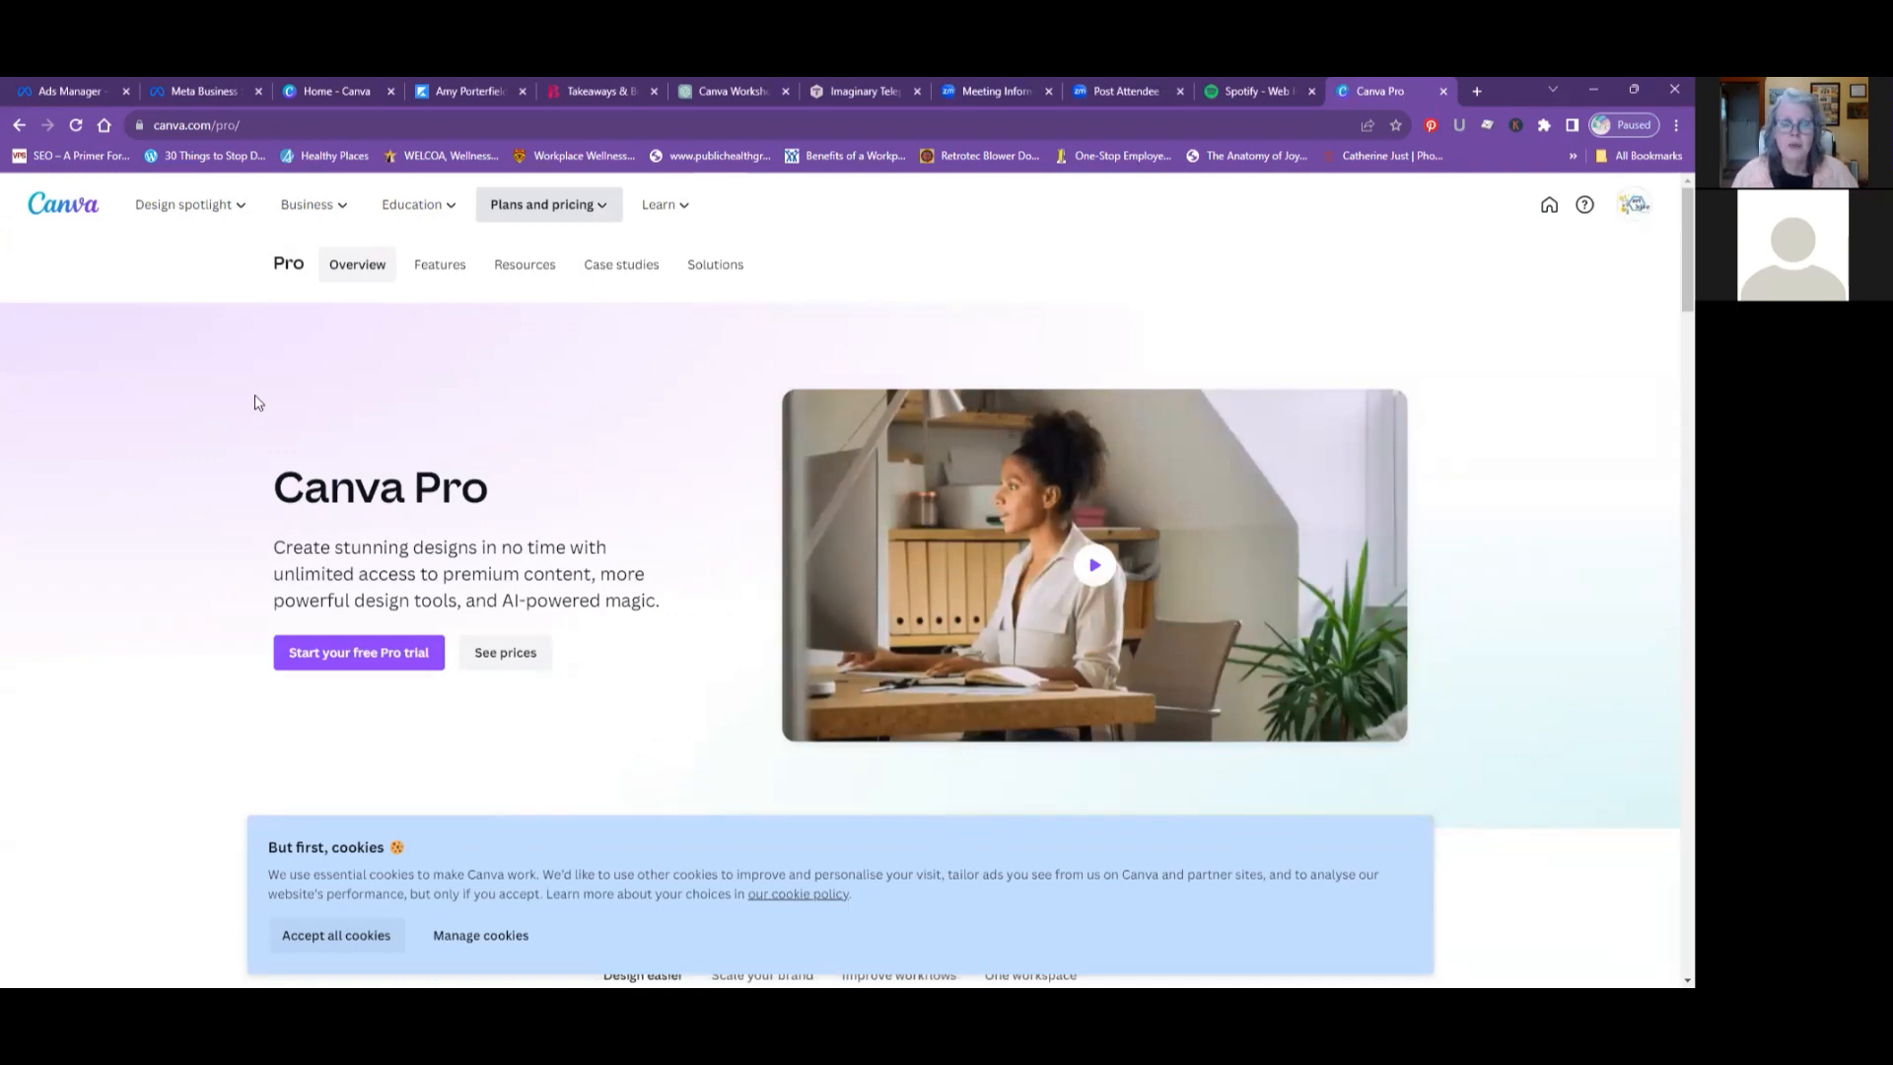
mouse_move(178, 218)
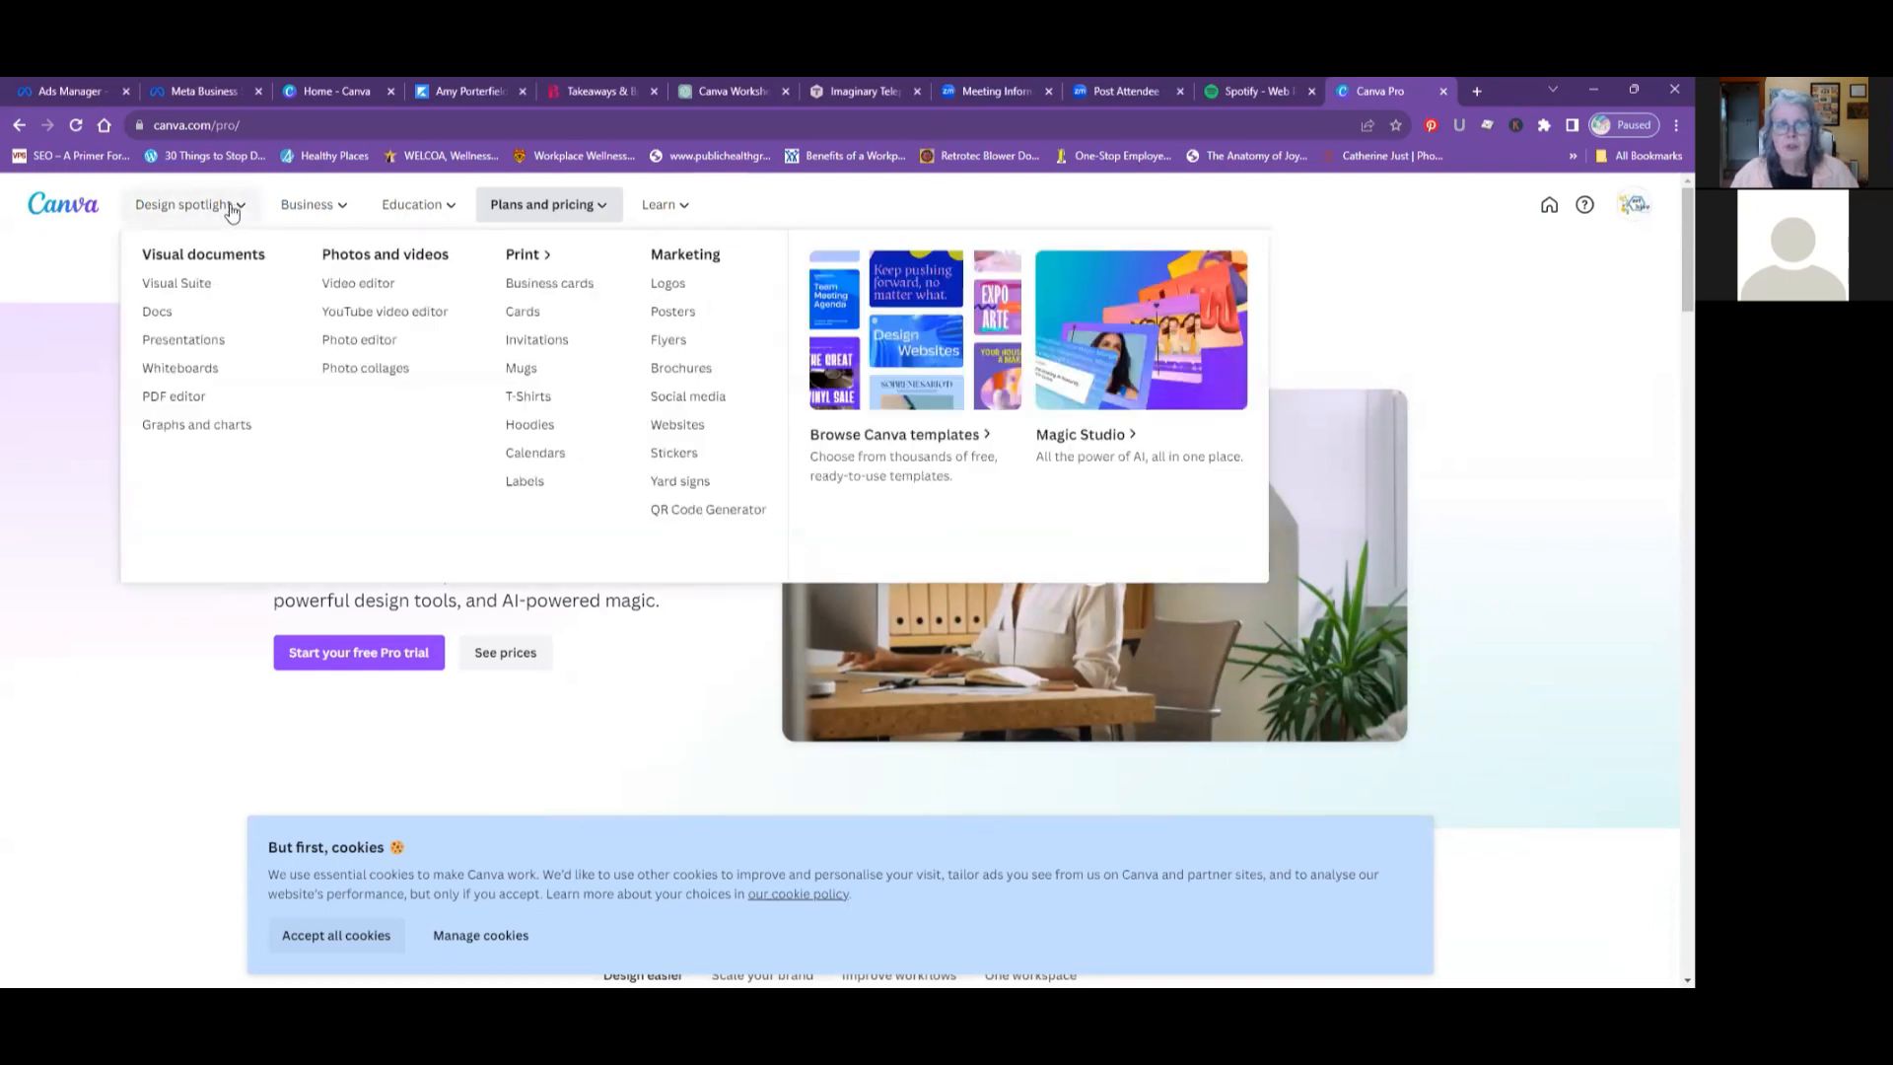
click(49, 214)
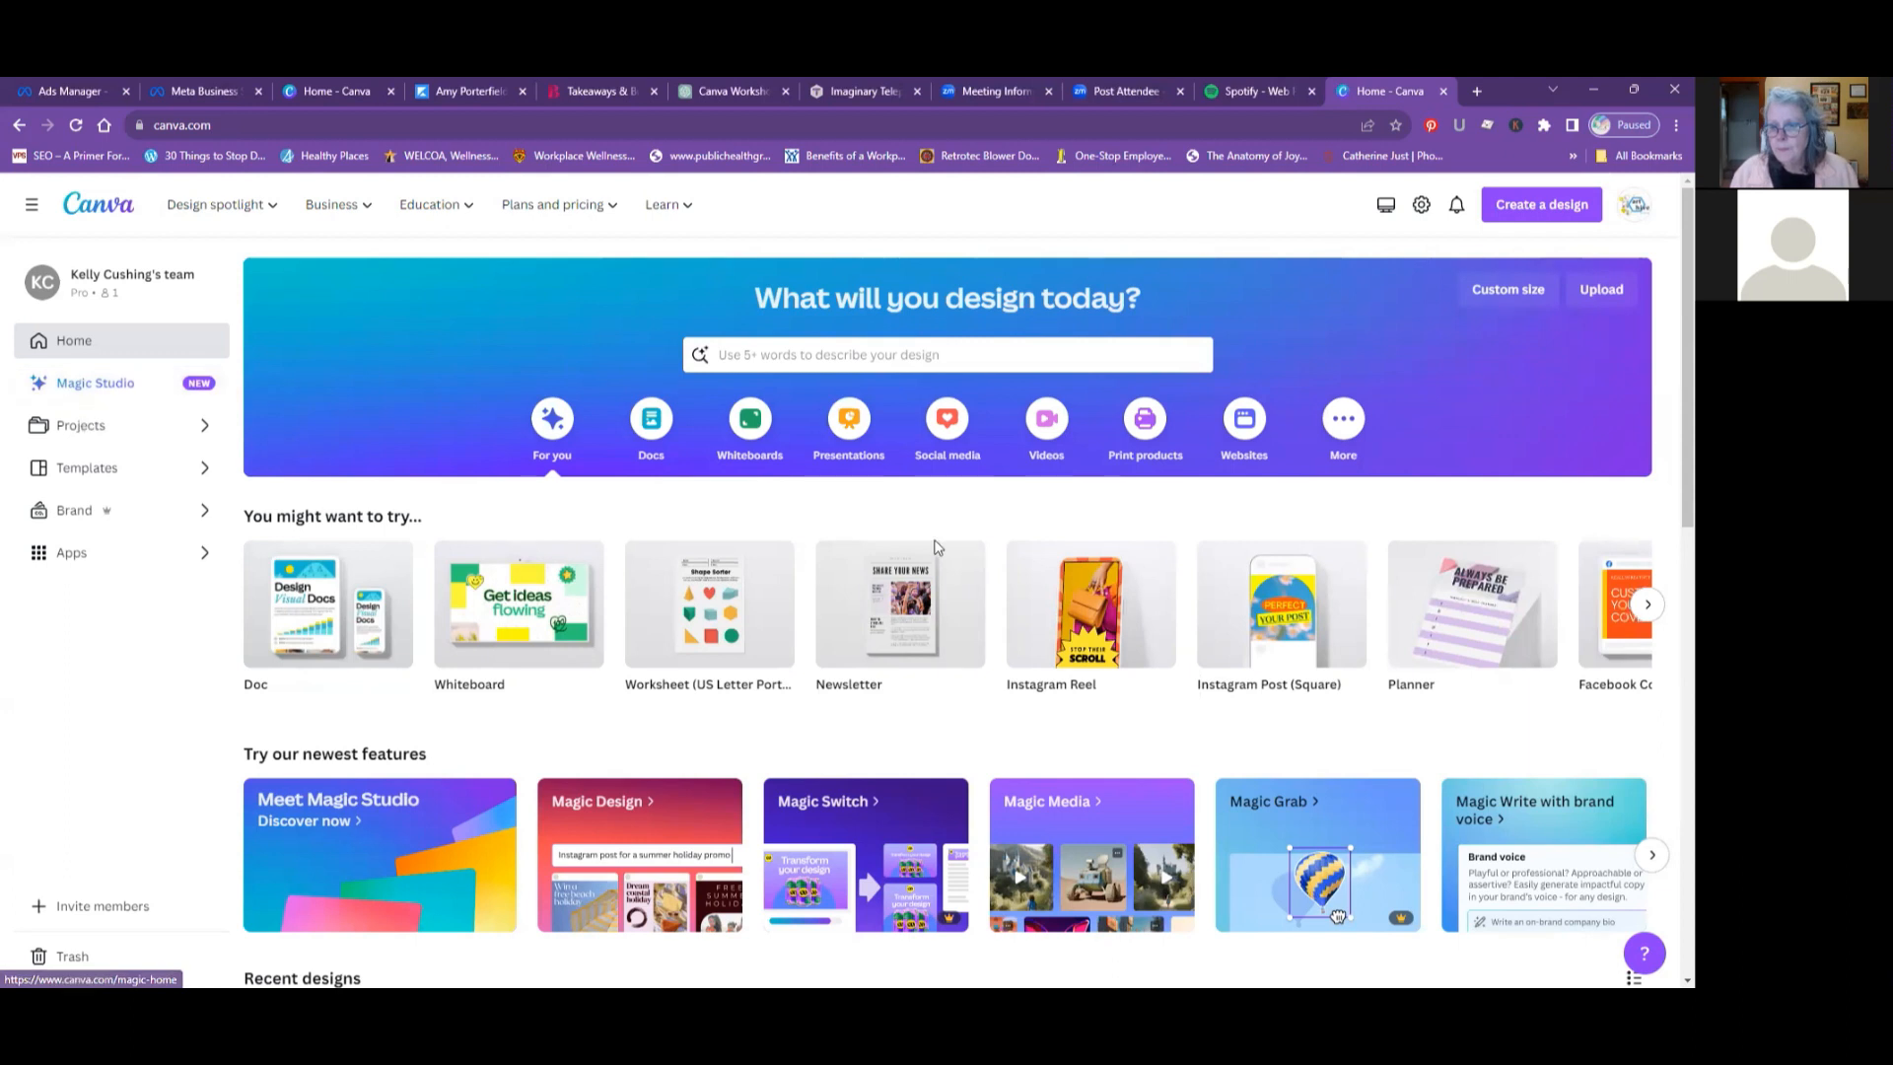
- Browse the suggested design types on the home page, from social media formats through to infographics and back
scroll(936, 548, down, 3)
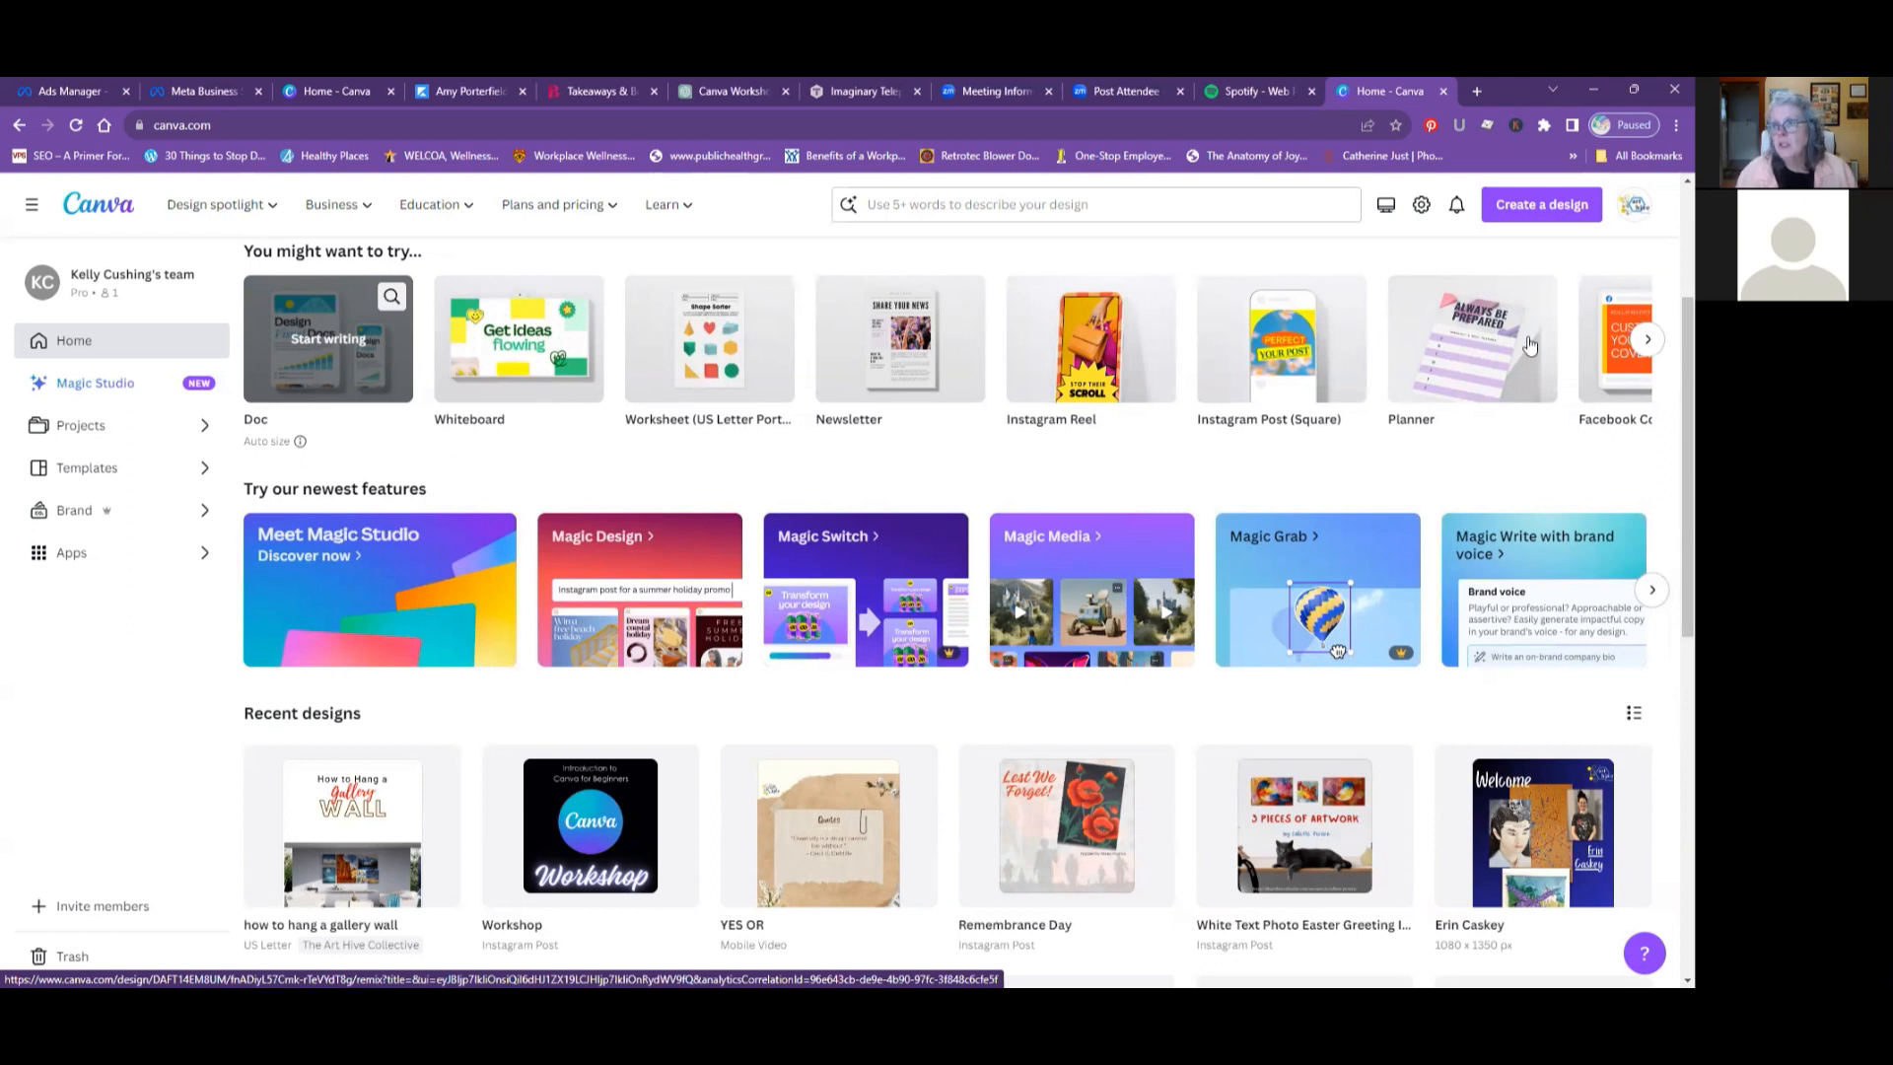
click(1640, 341)
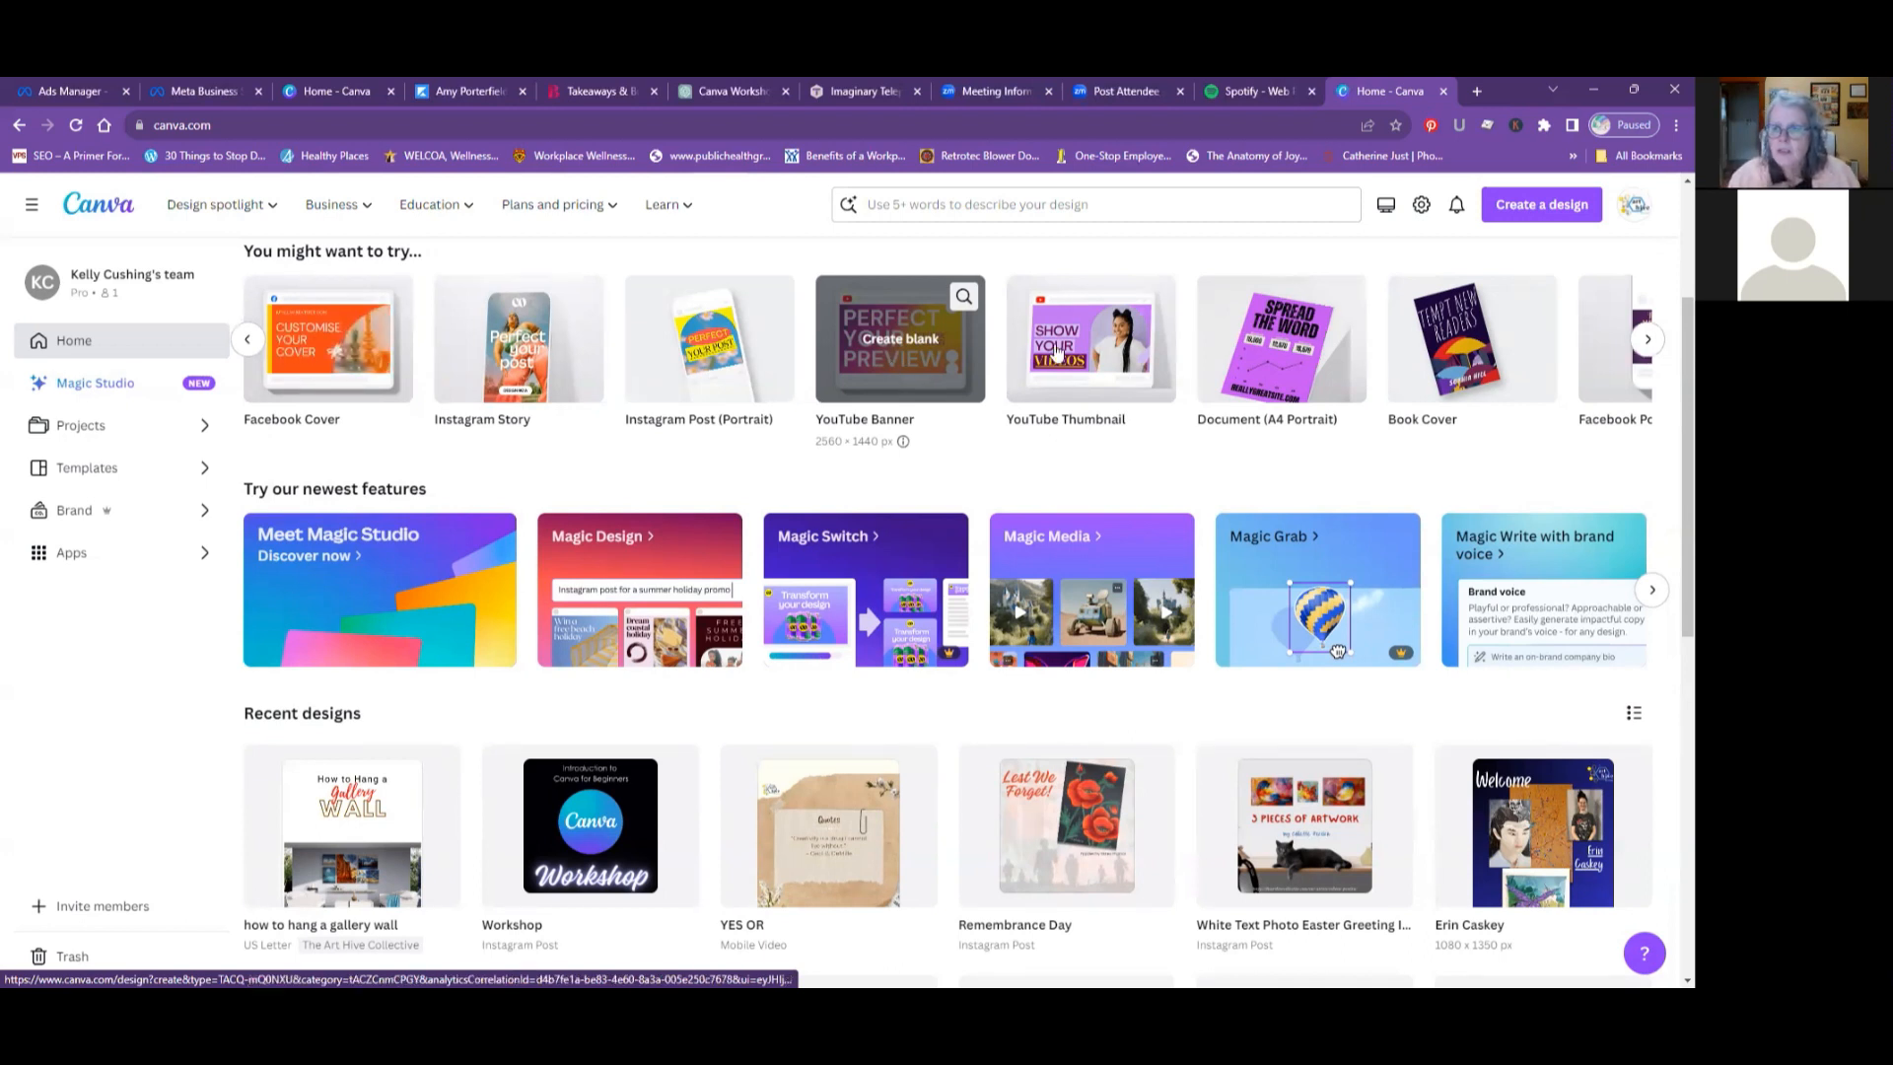
click(1643, 343)
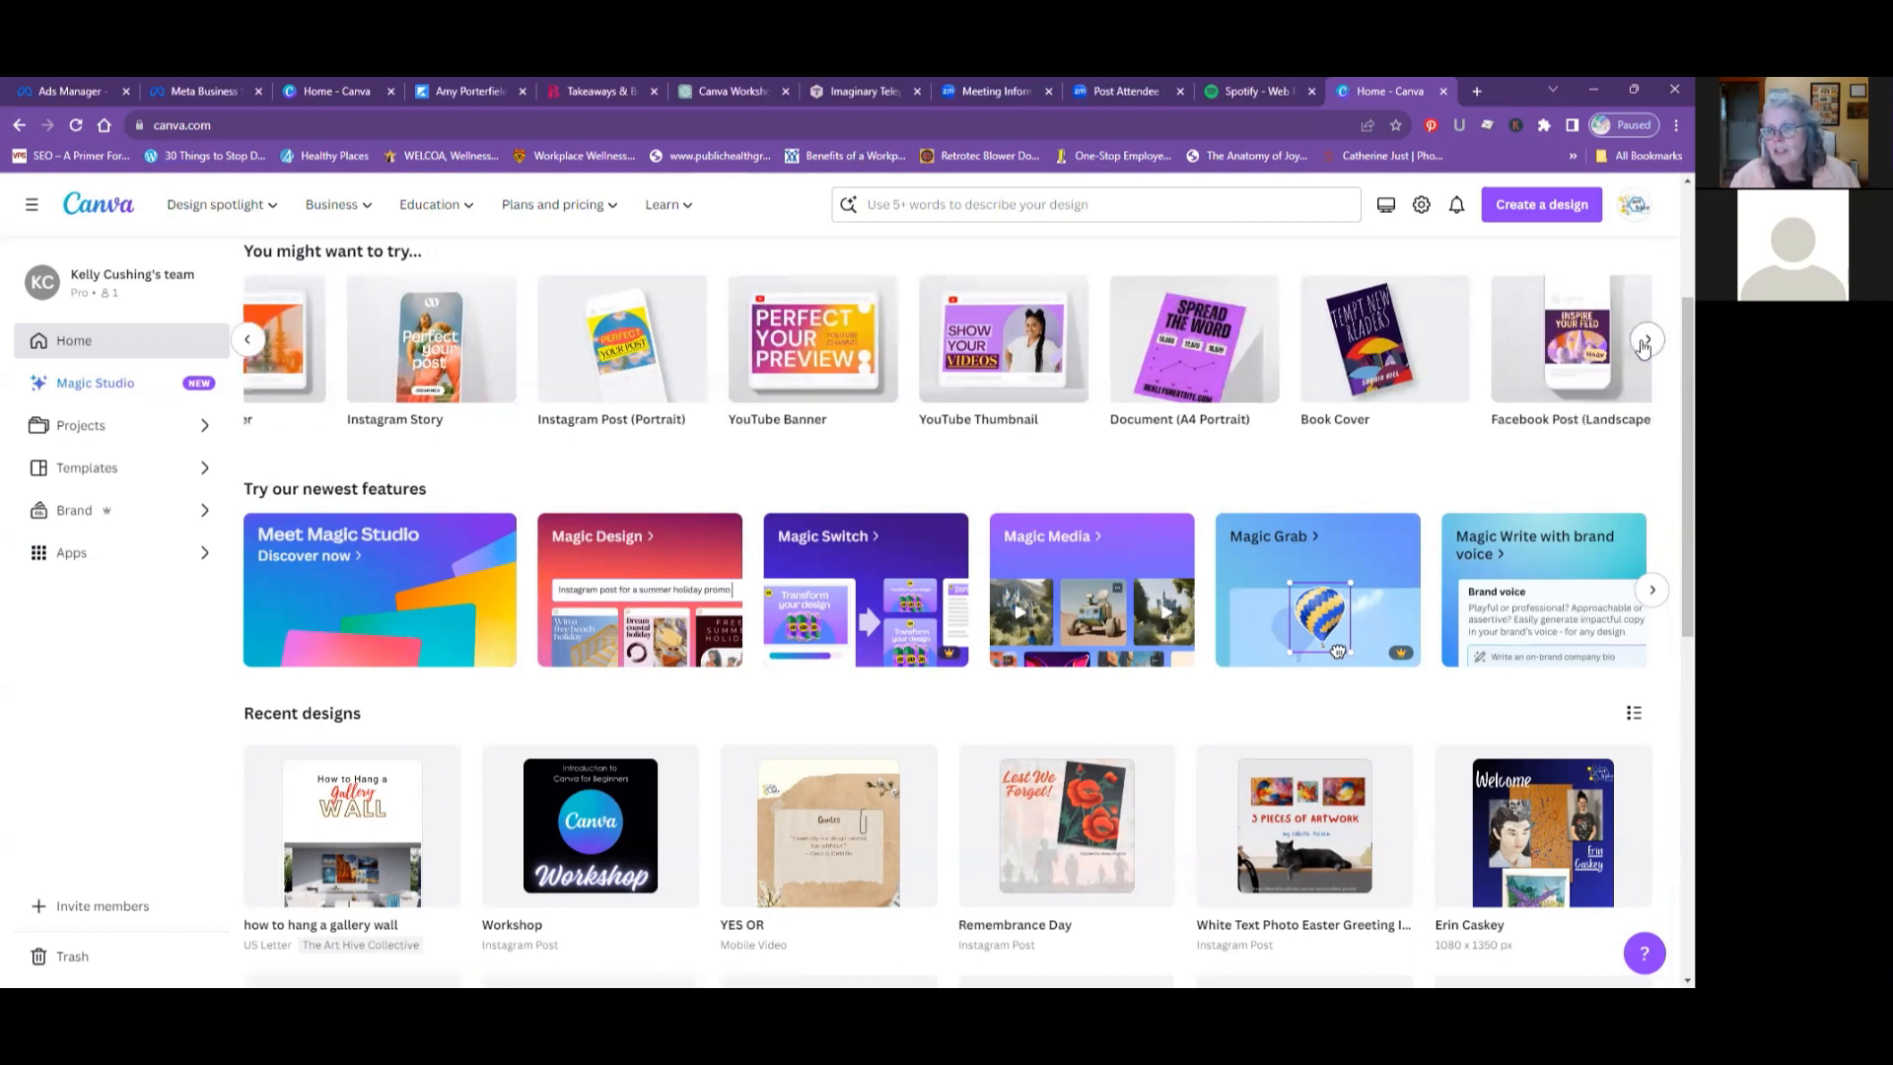
click(1644, 343)
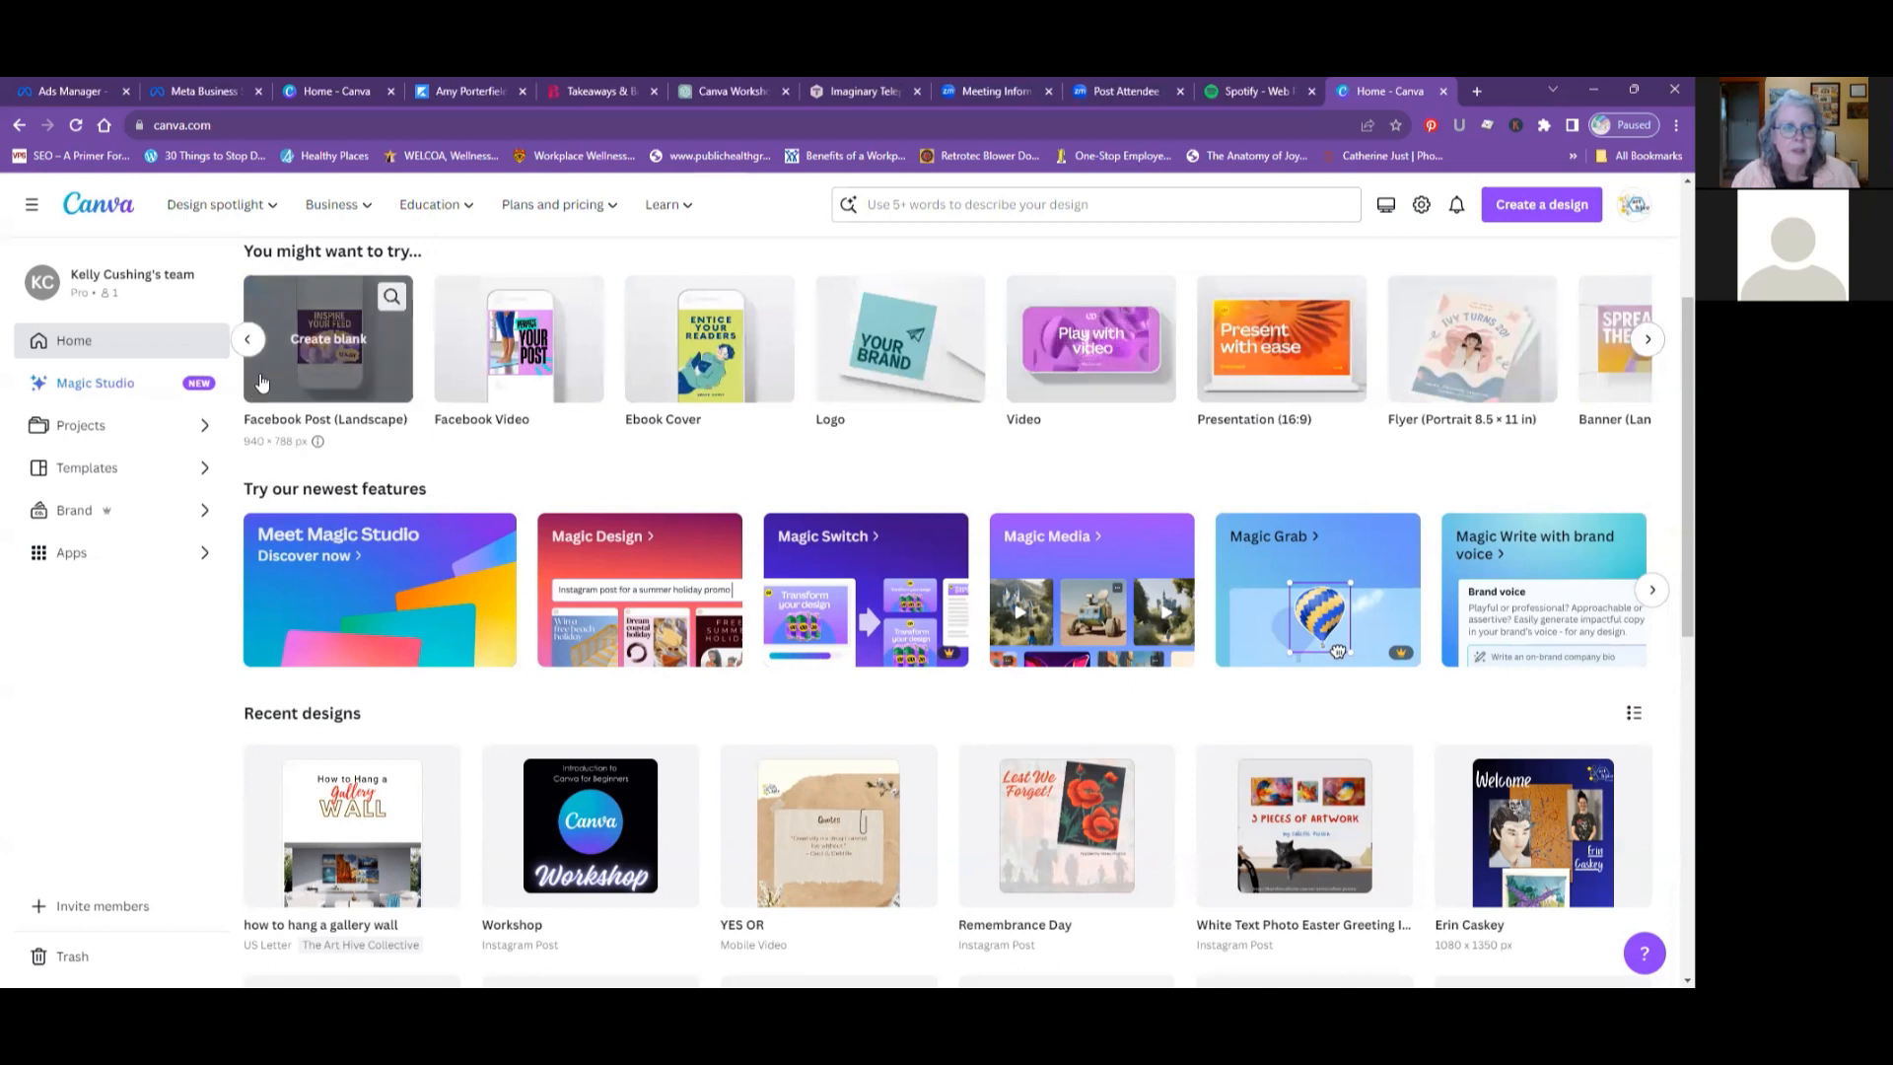
click(246, 341)
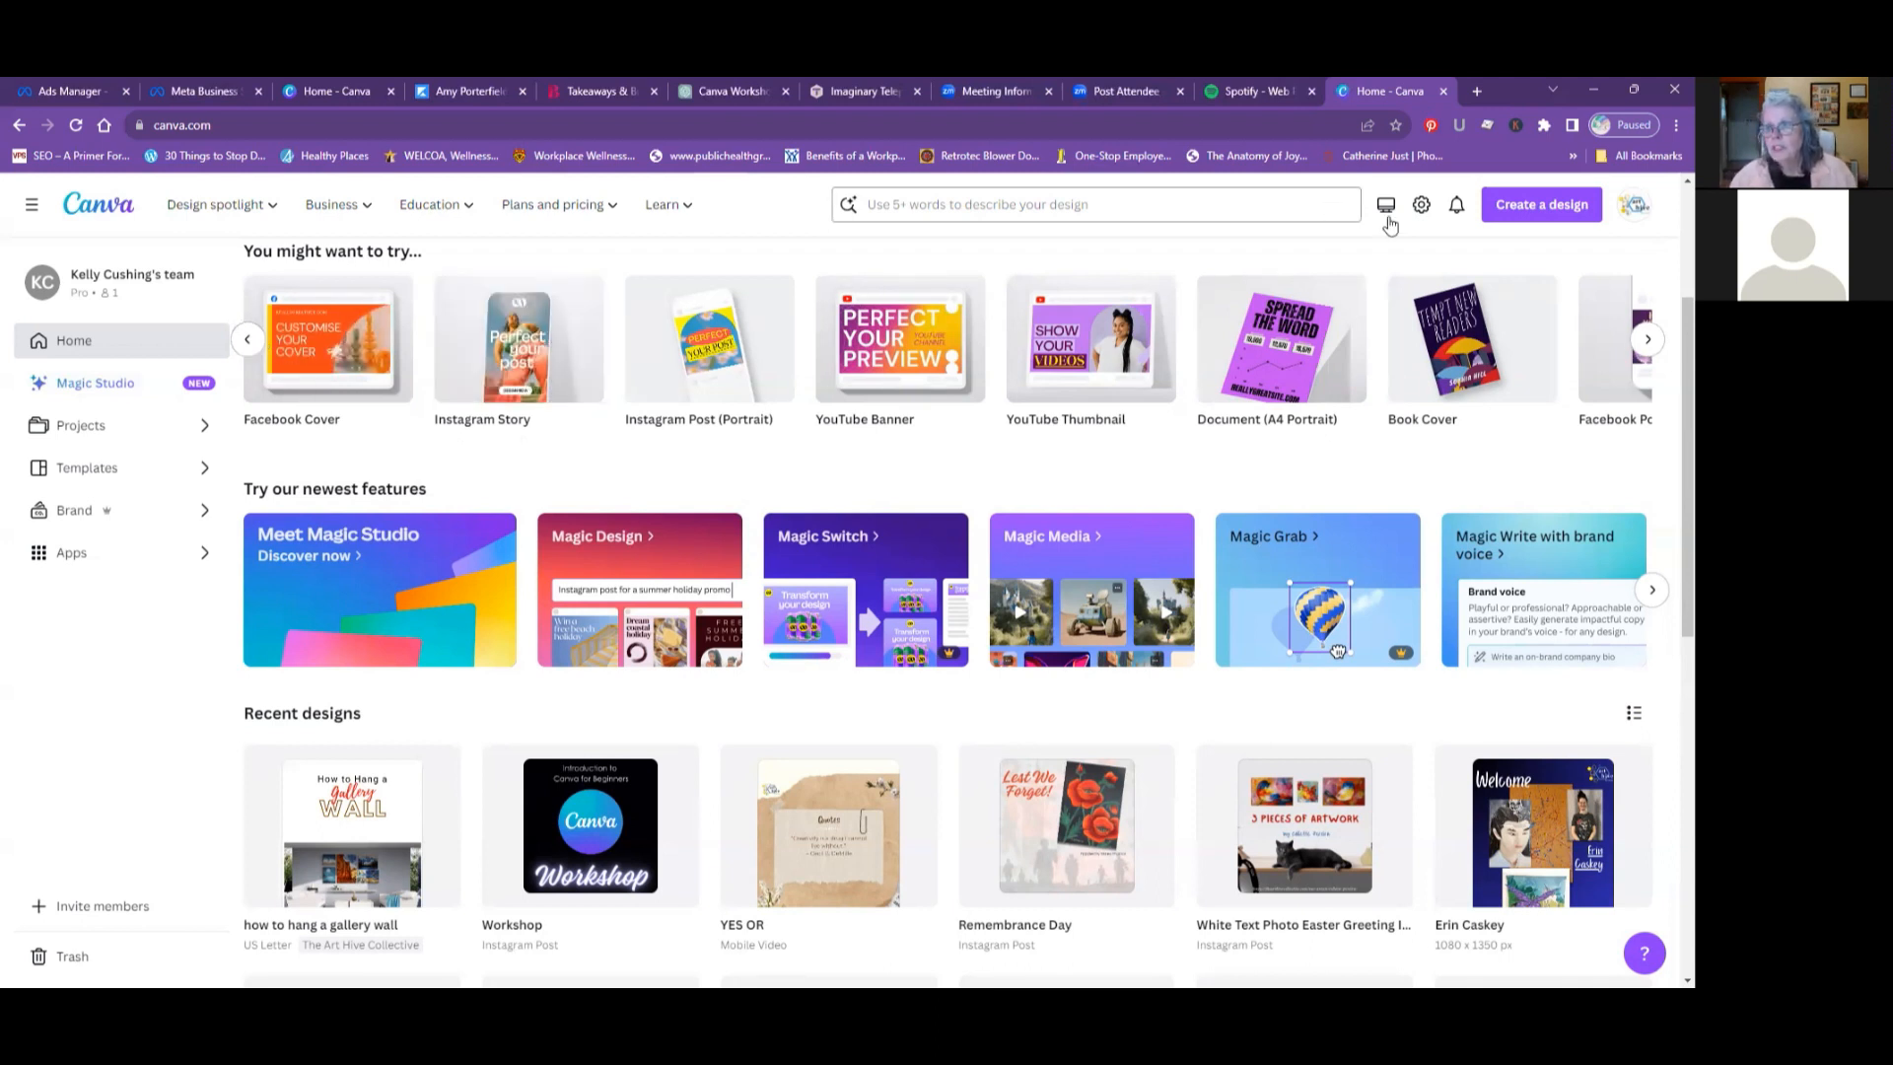
click(1645, 342)
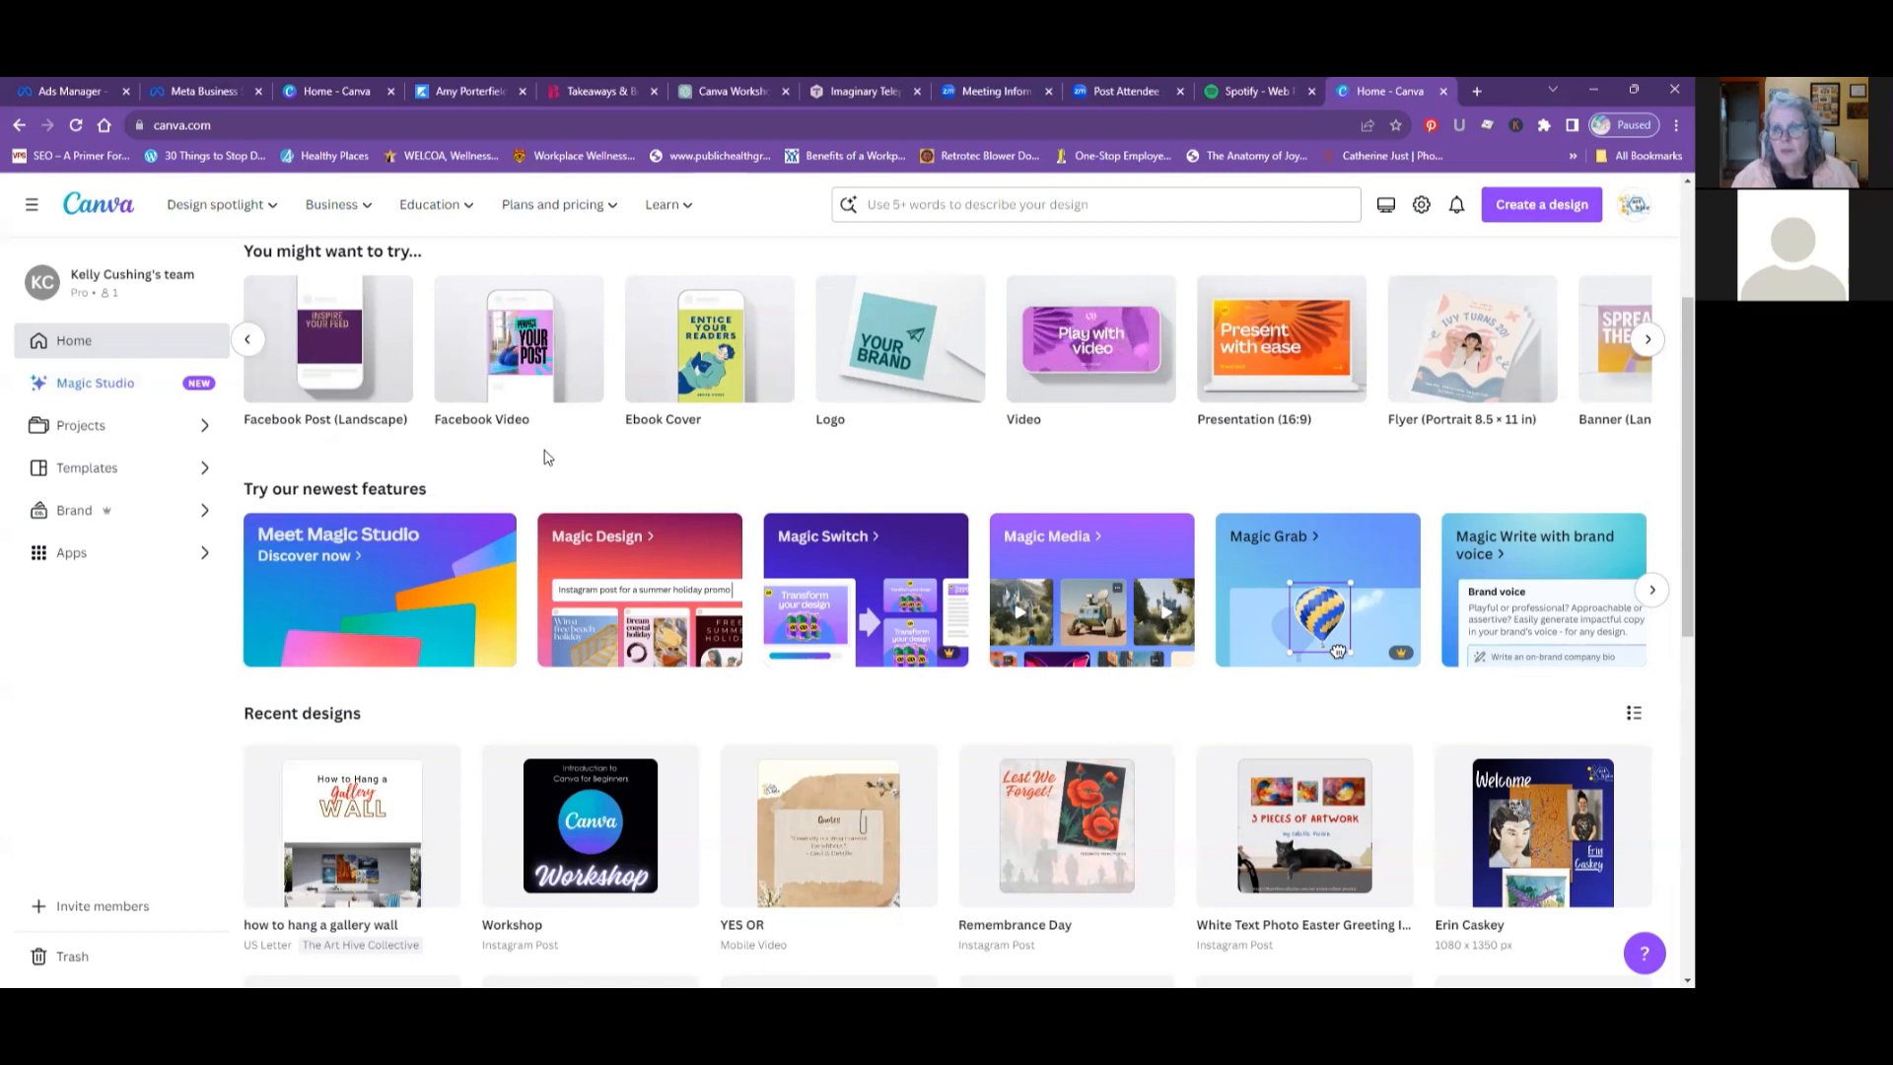
mouse_move(1501, 412)
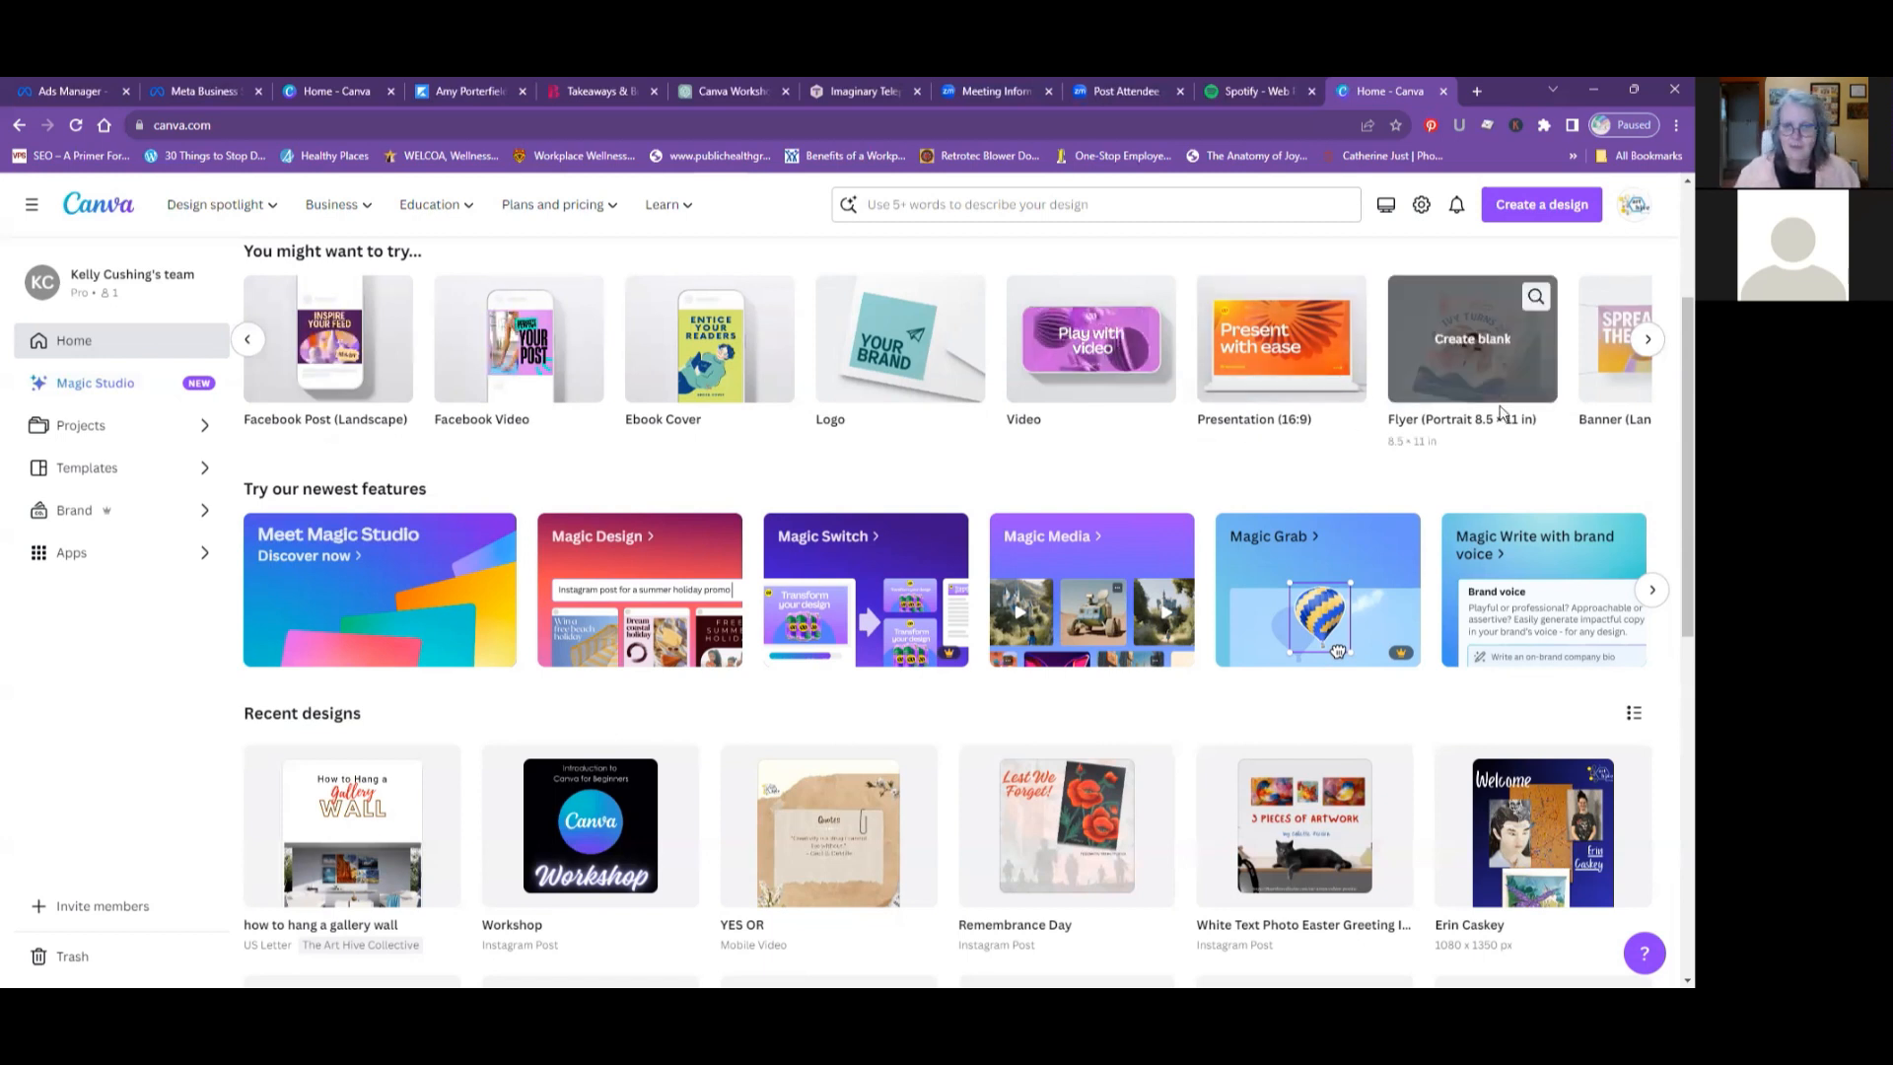
click(1647, 340)
click(1644, 340)
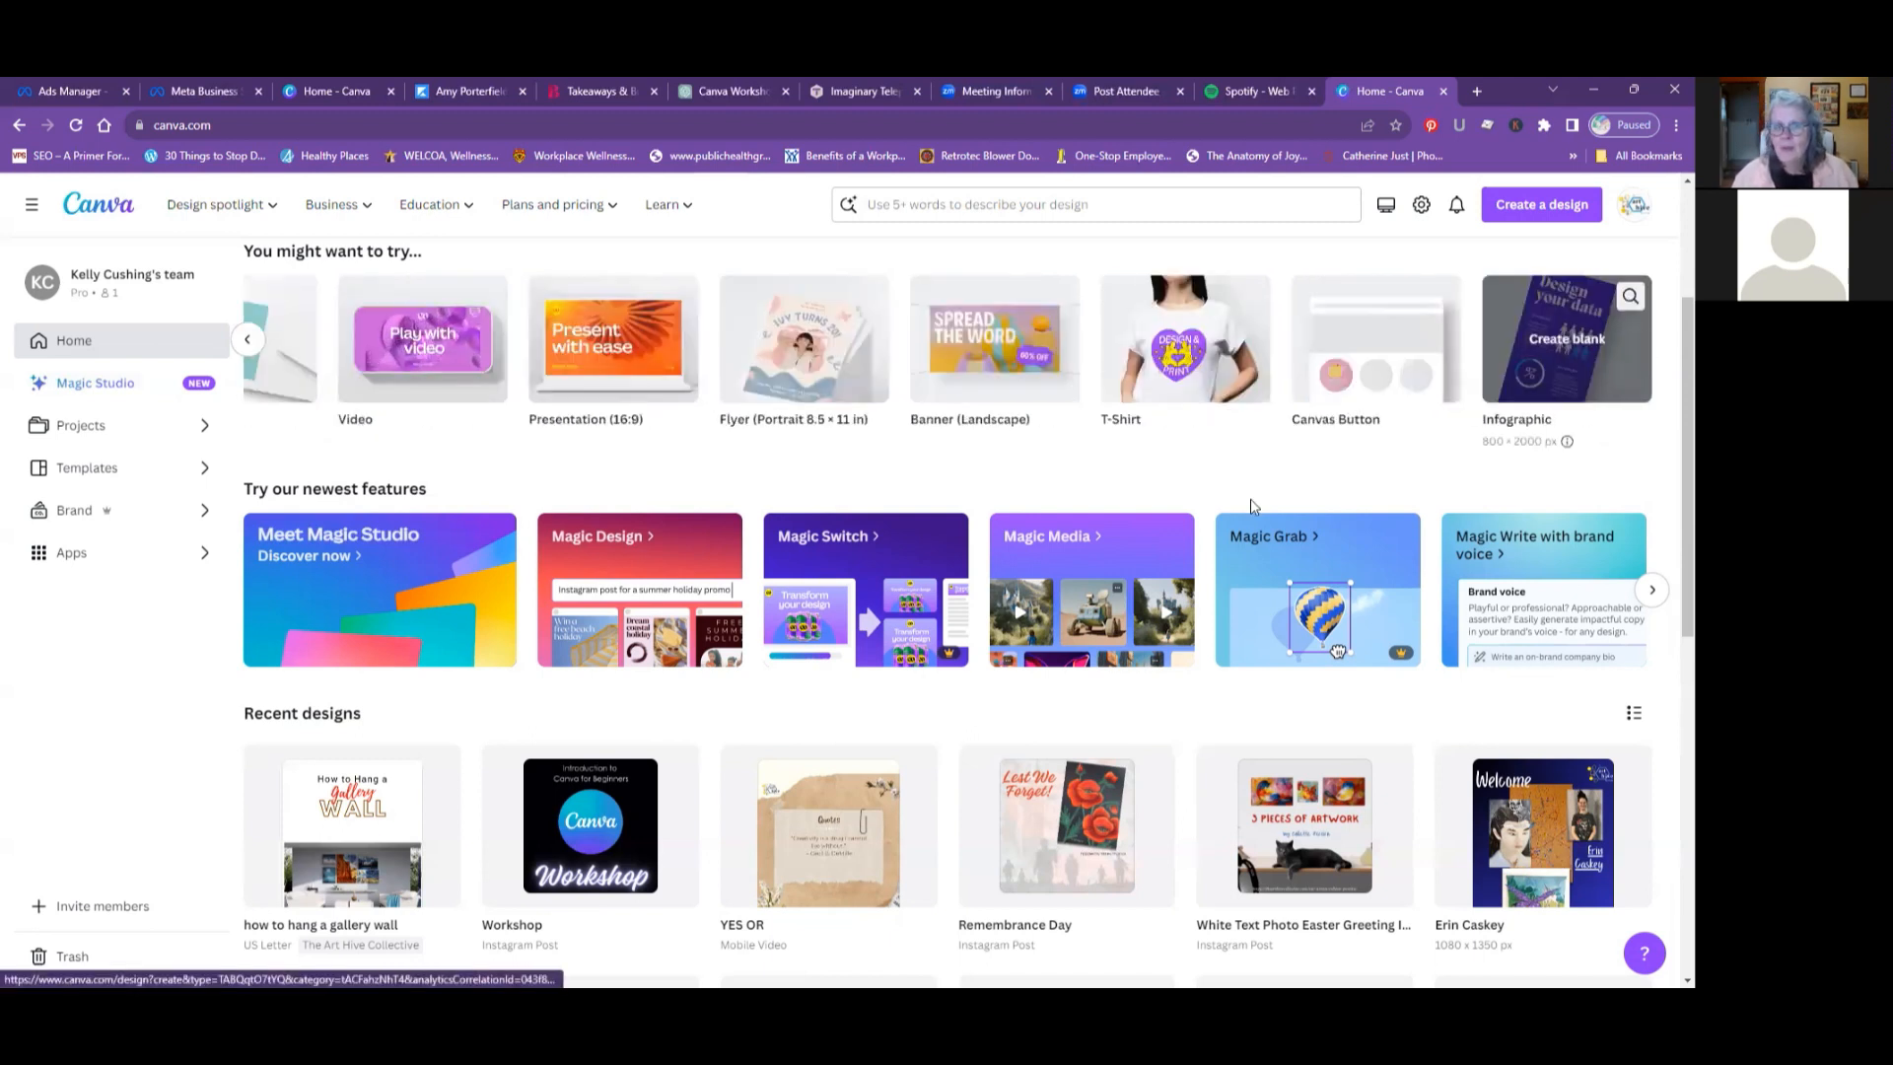
click(246, 340)
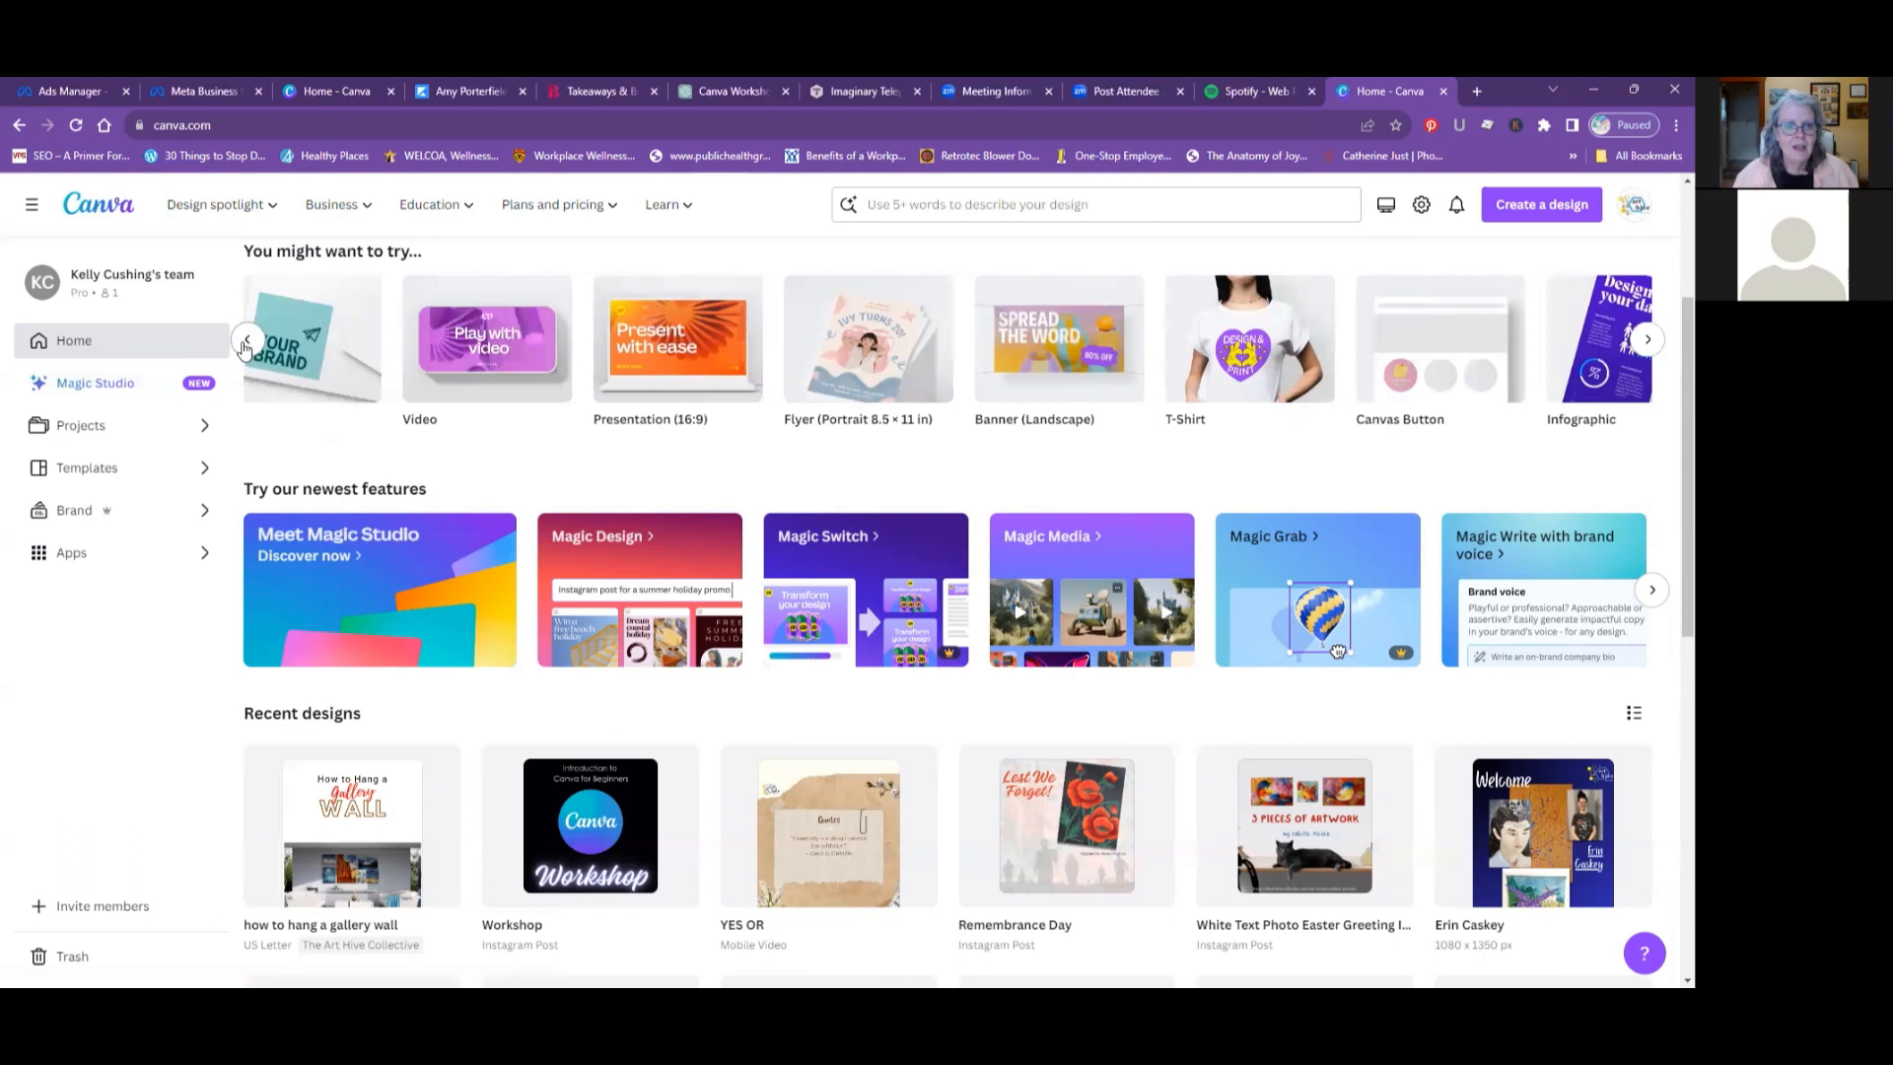
click(246, 341)
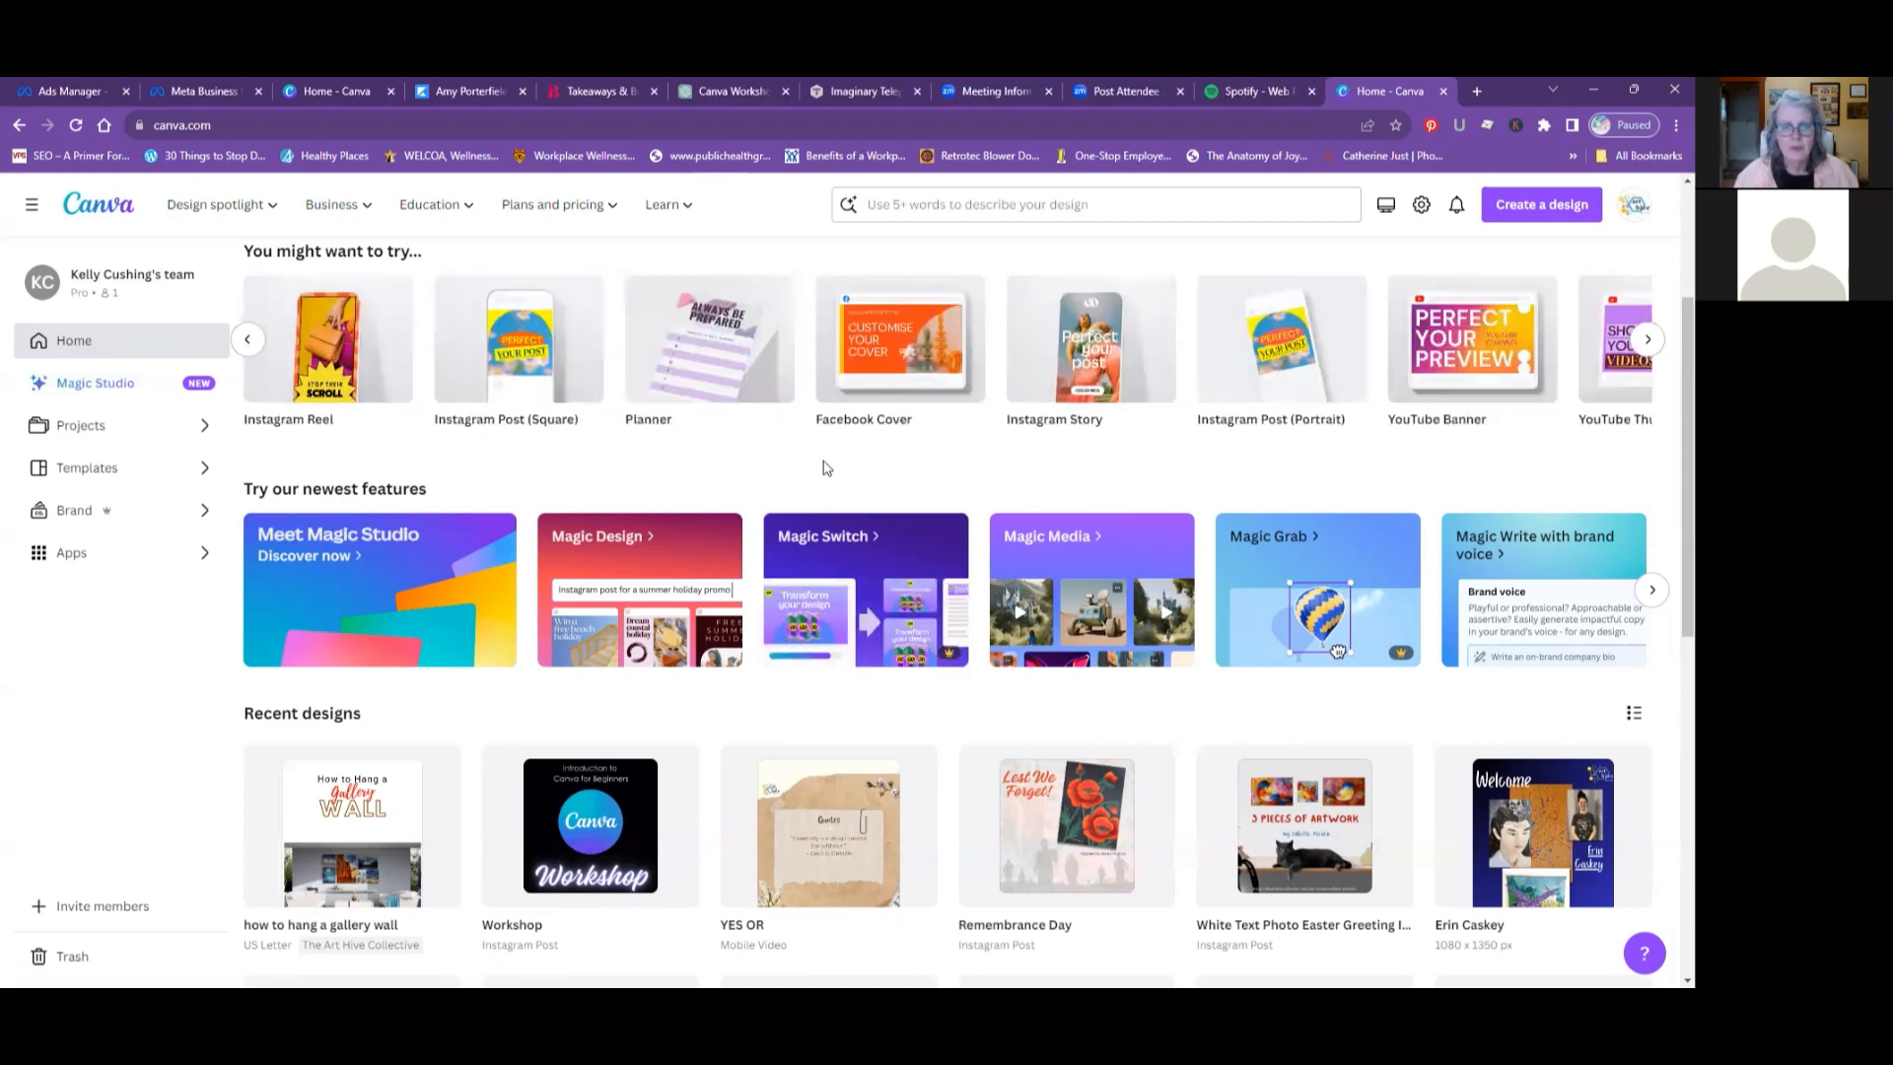
- Create a blank Facebook Cover design from the suggested design types
scroll(730, 483, down, 1)
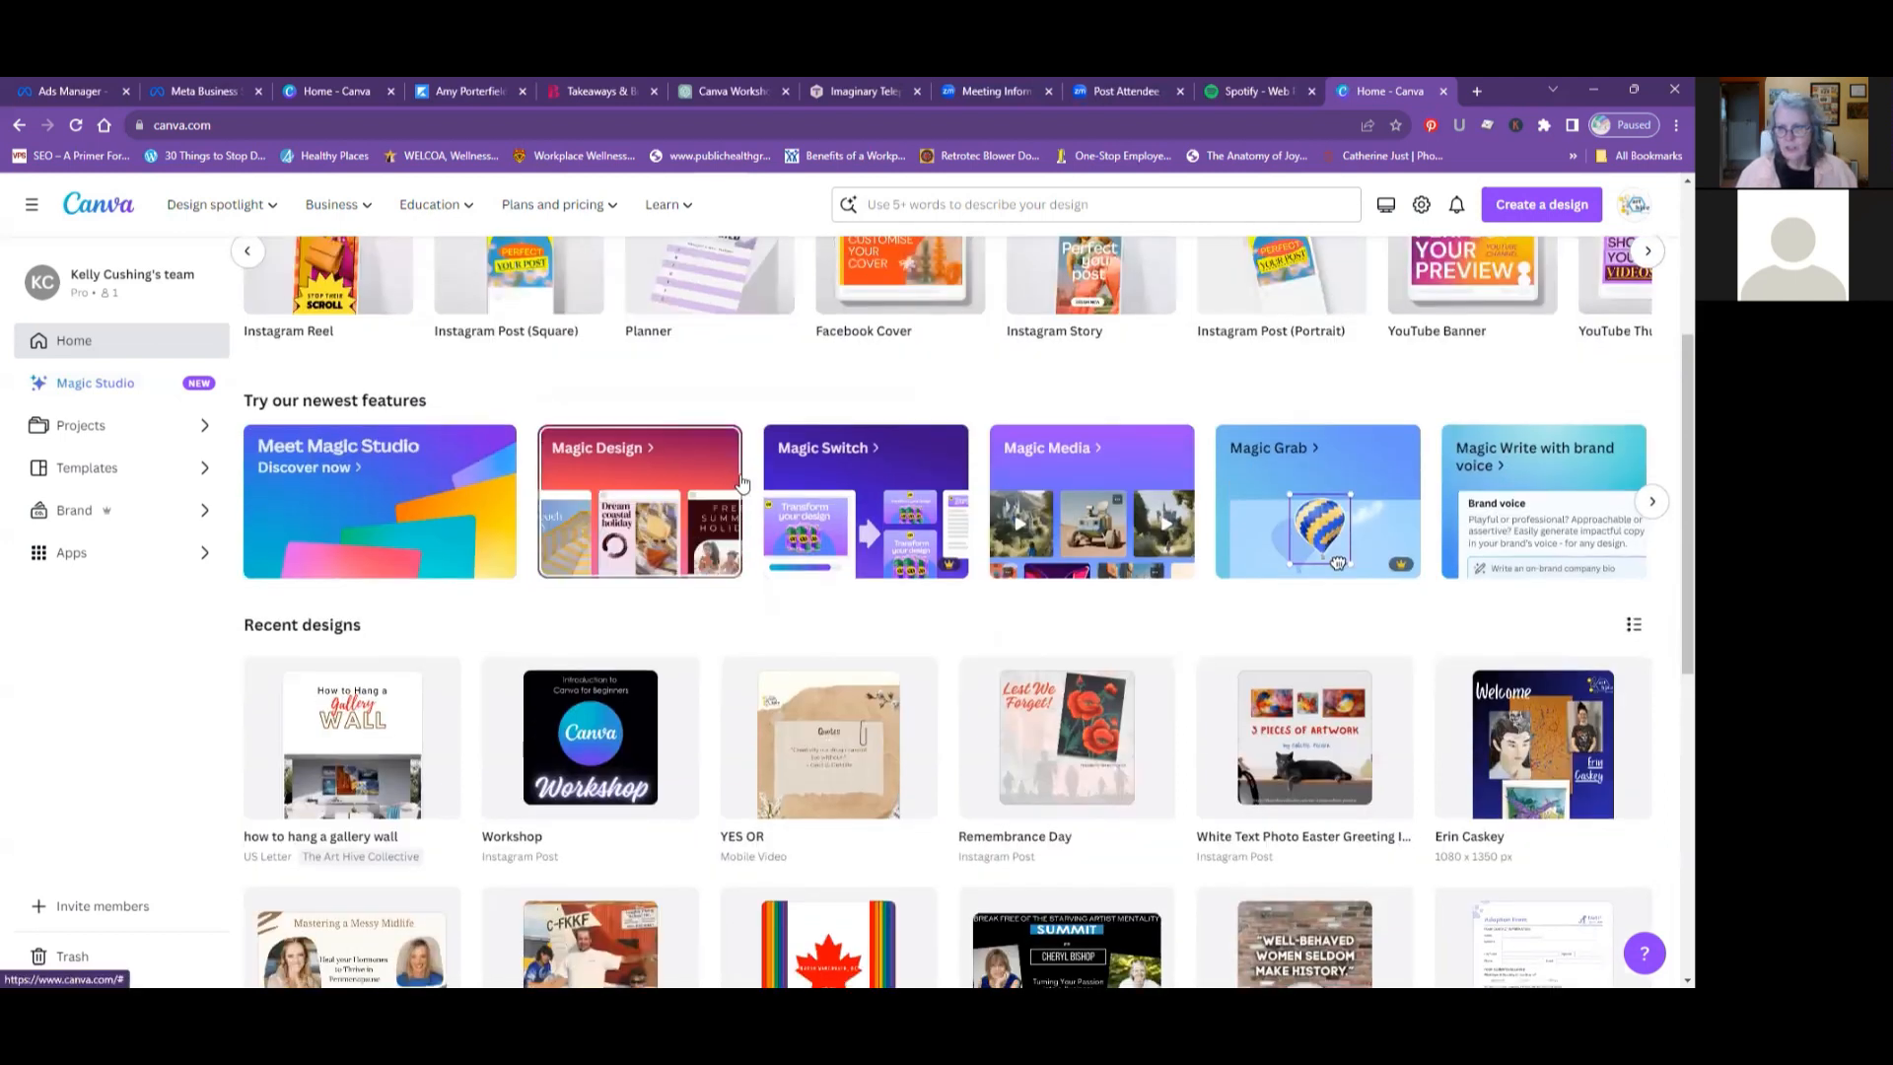
scroll(742, 482, up, 1)
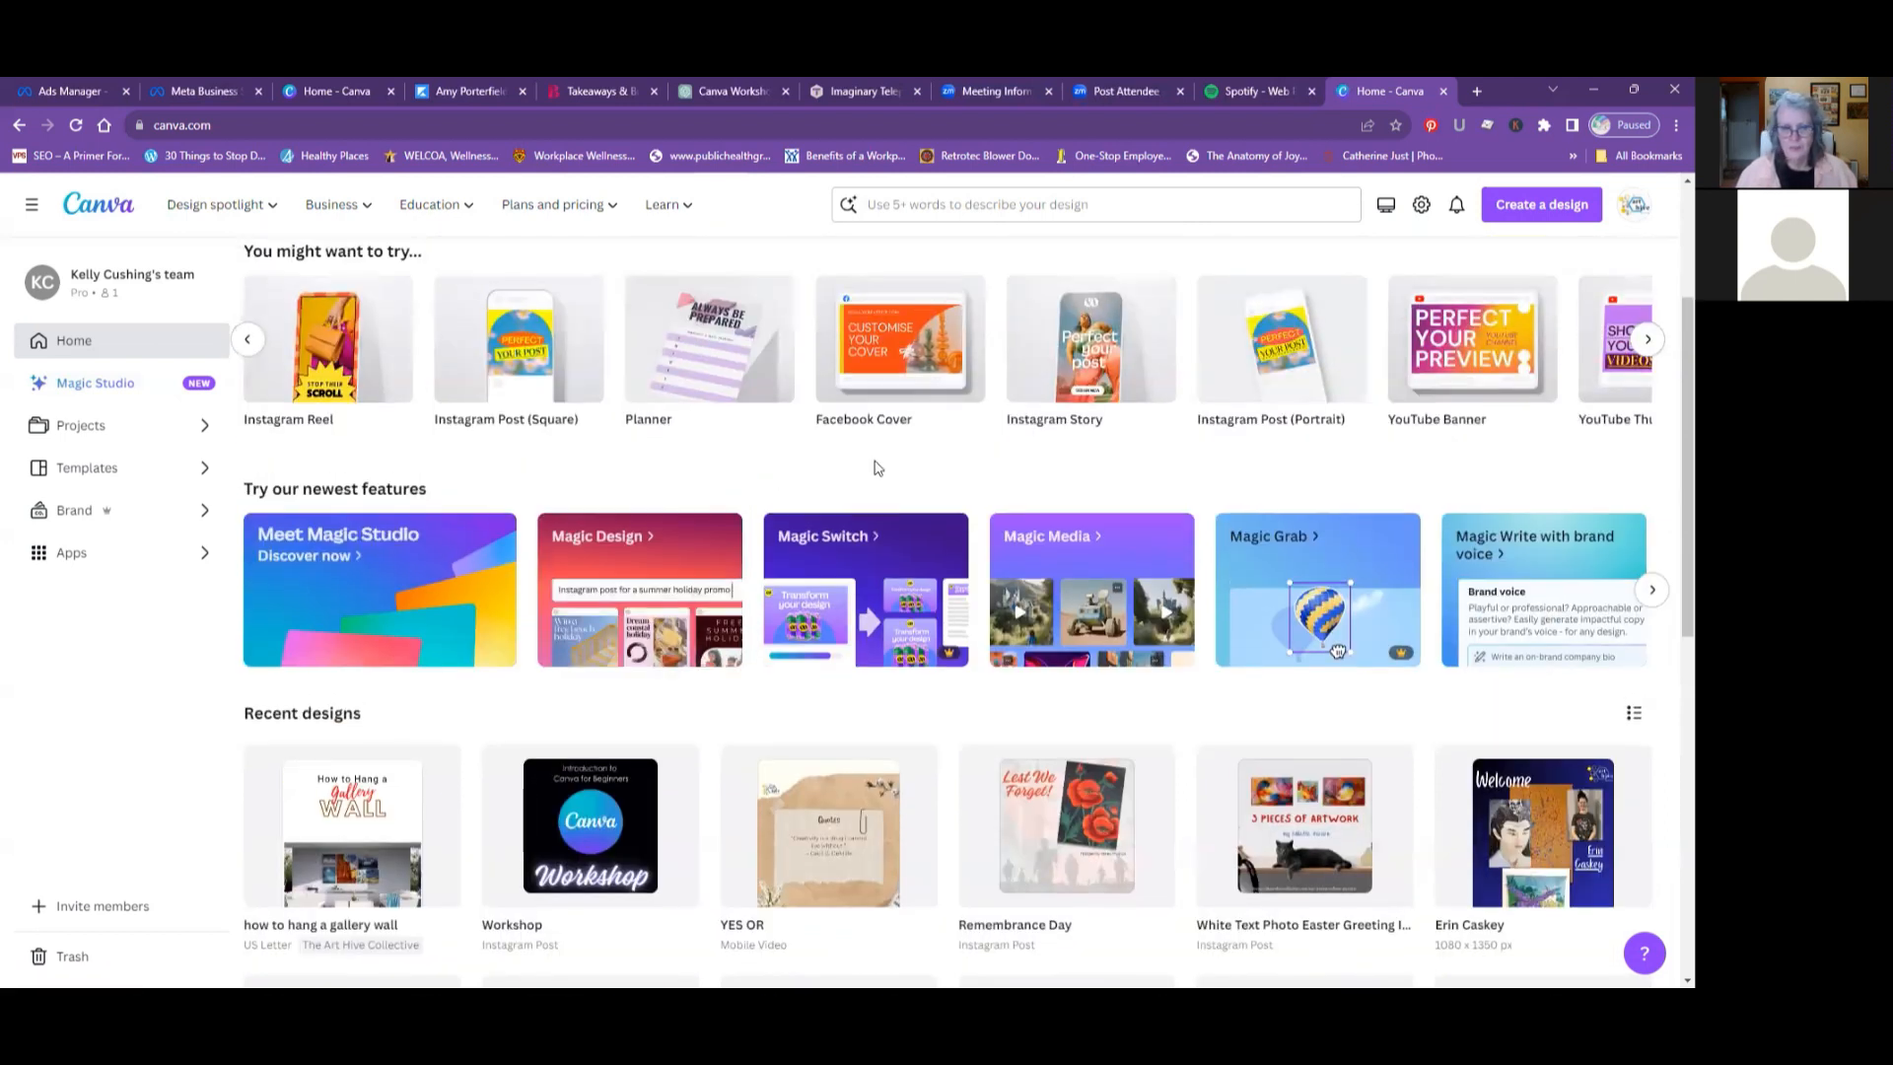
scroll(876, 465, down, 1)
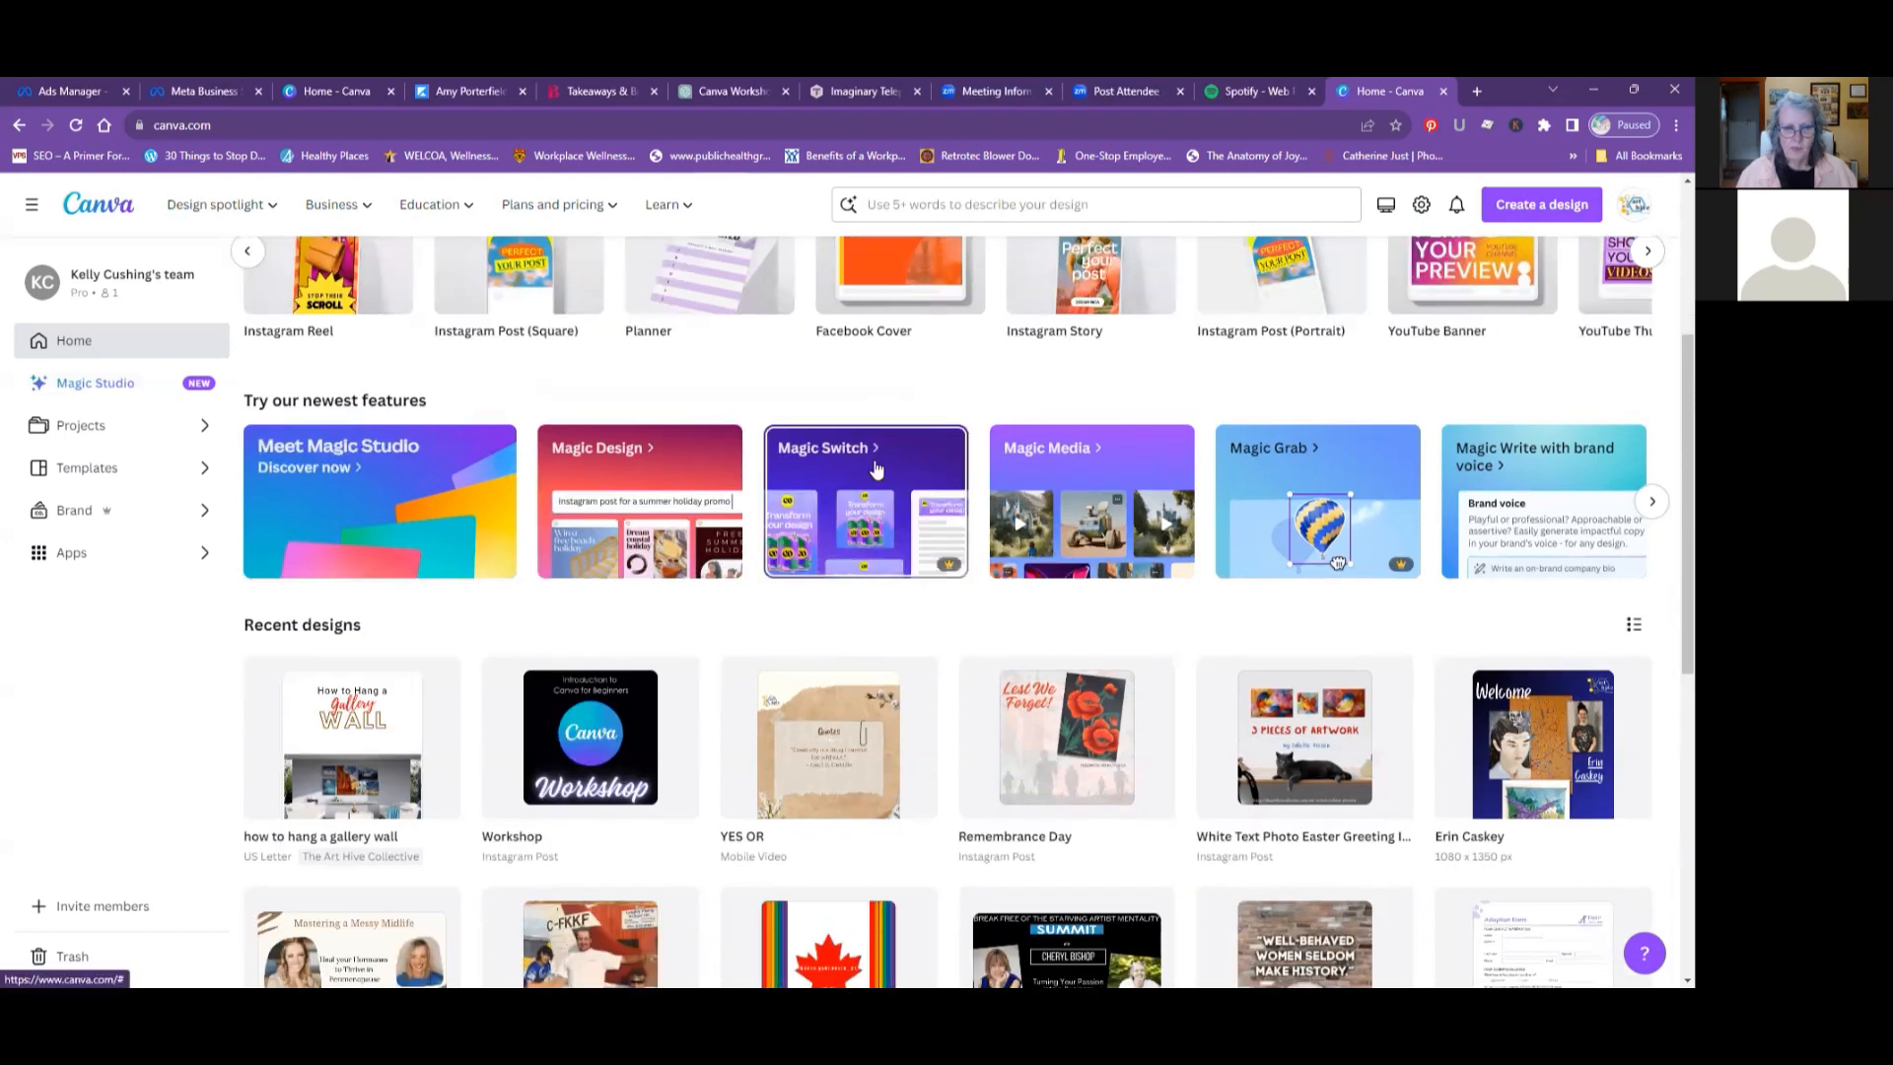
scroll(881, 466, up, 1)
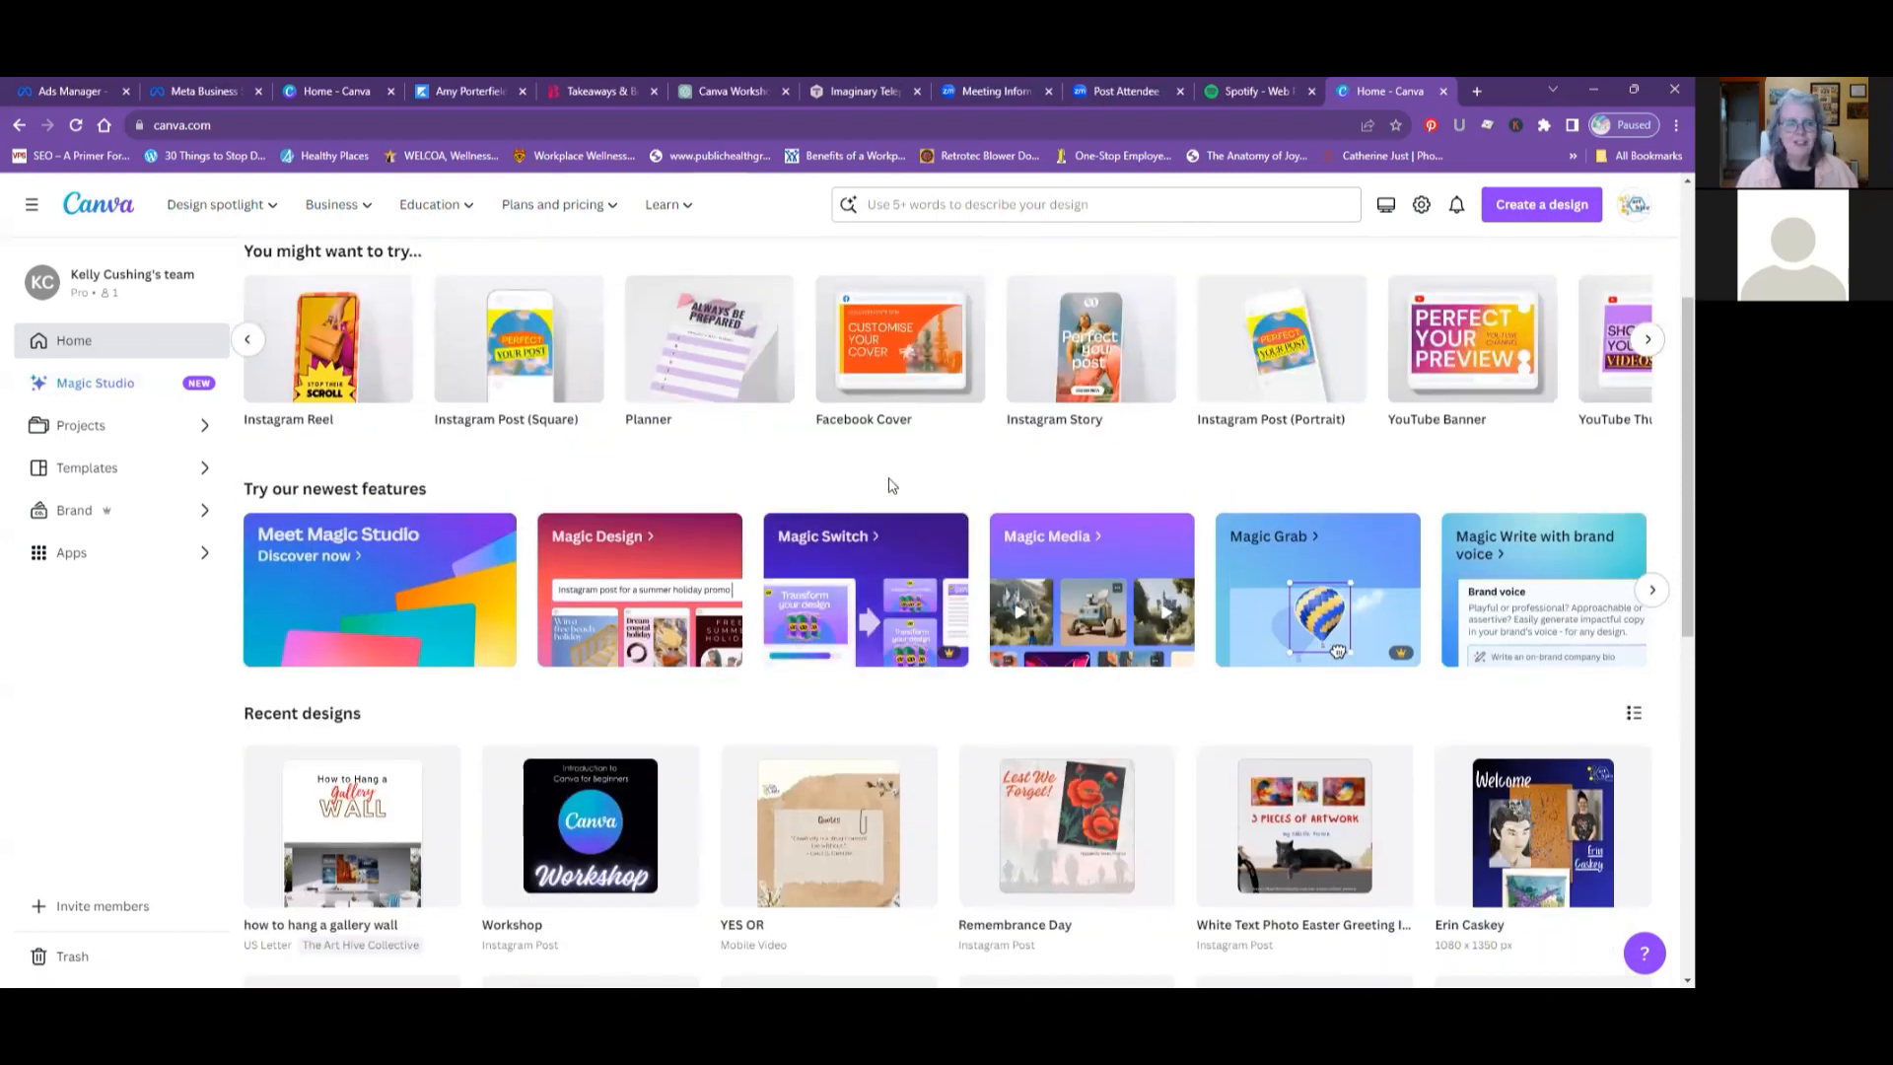
click(899, 367)
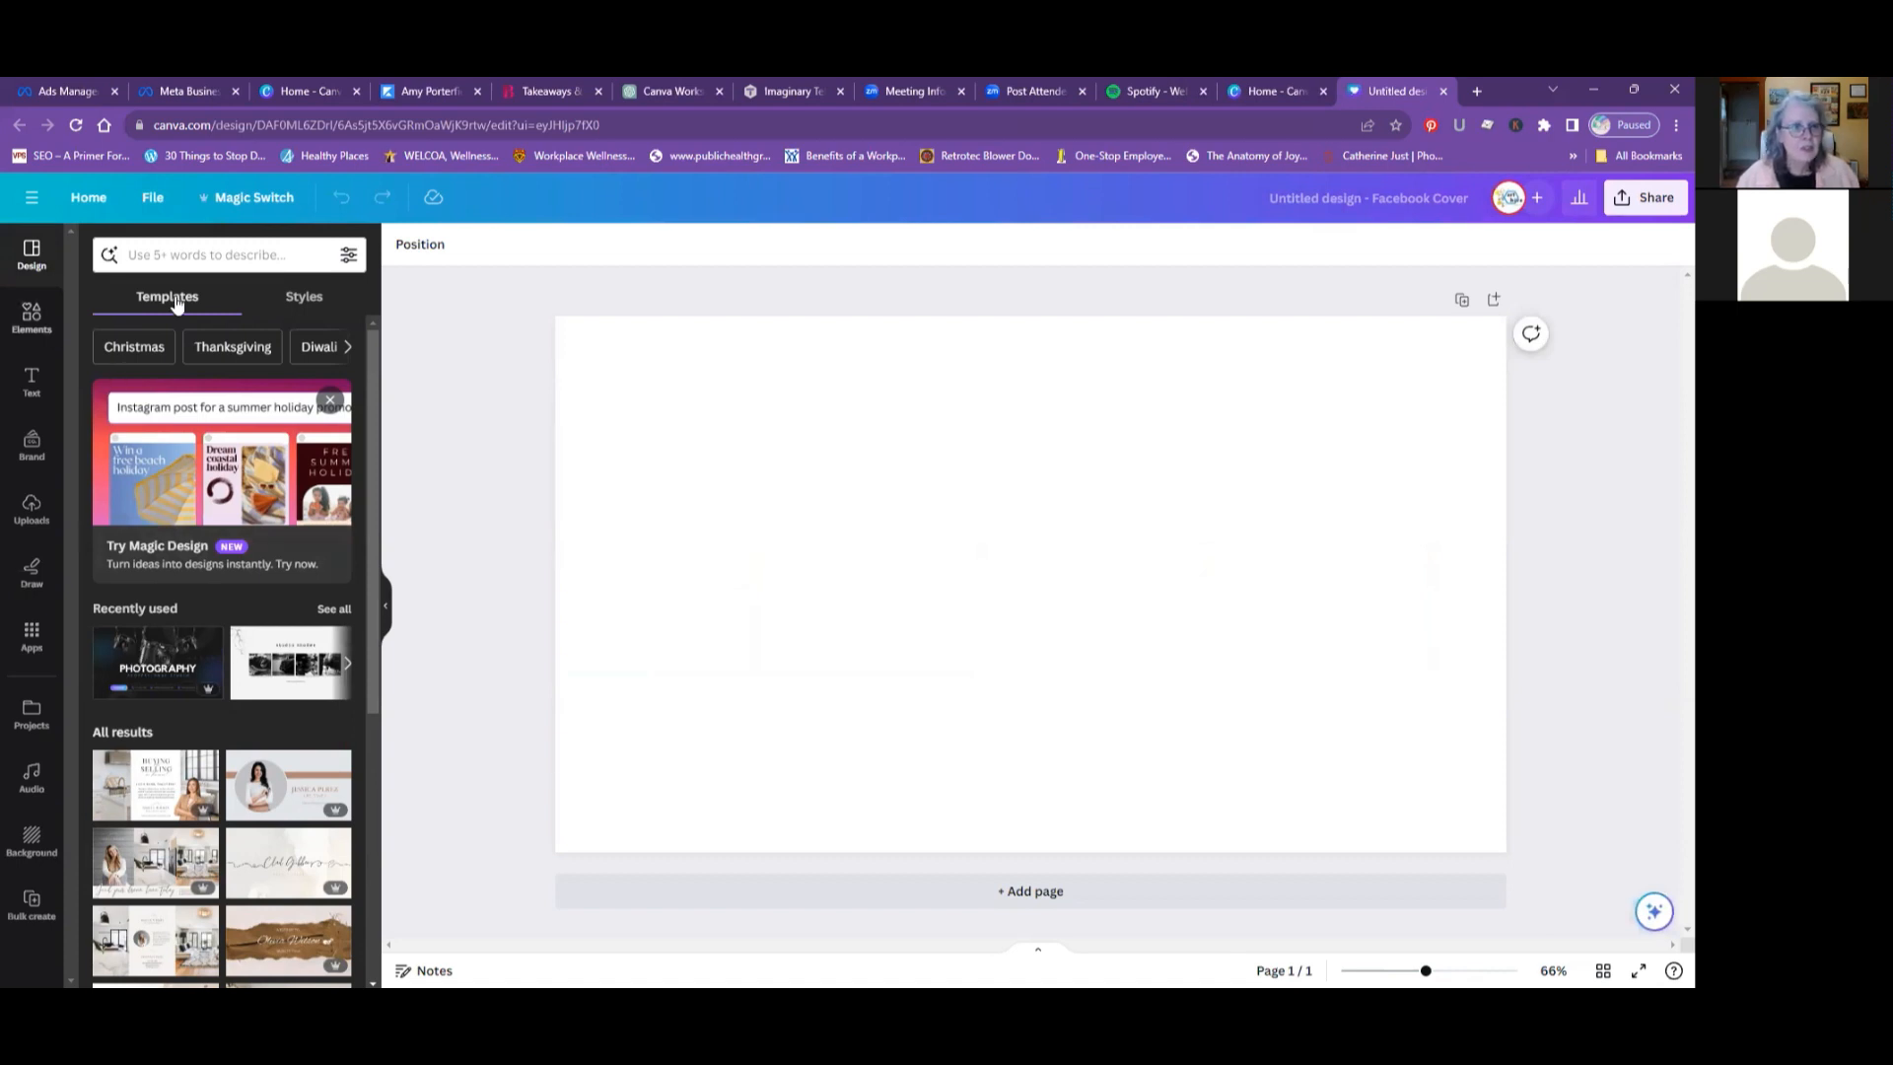
- Look through the templates offered for the blank Facebook Cover design
scroll(208, 453, down, 1)
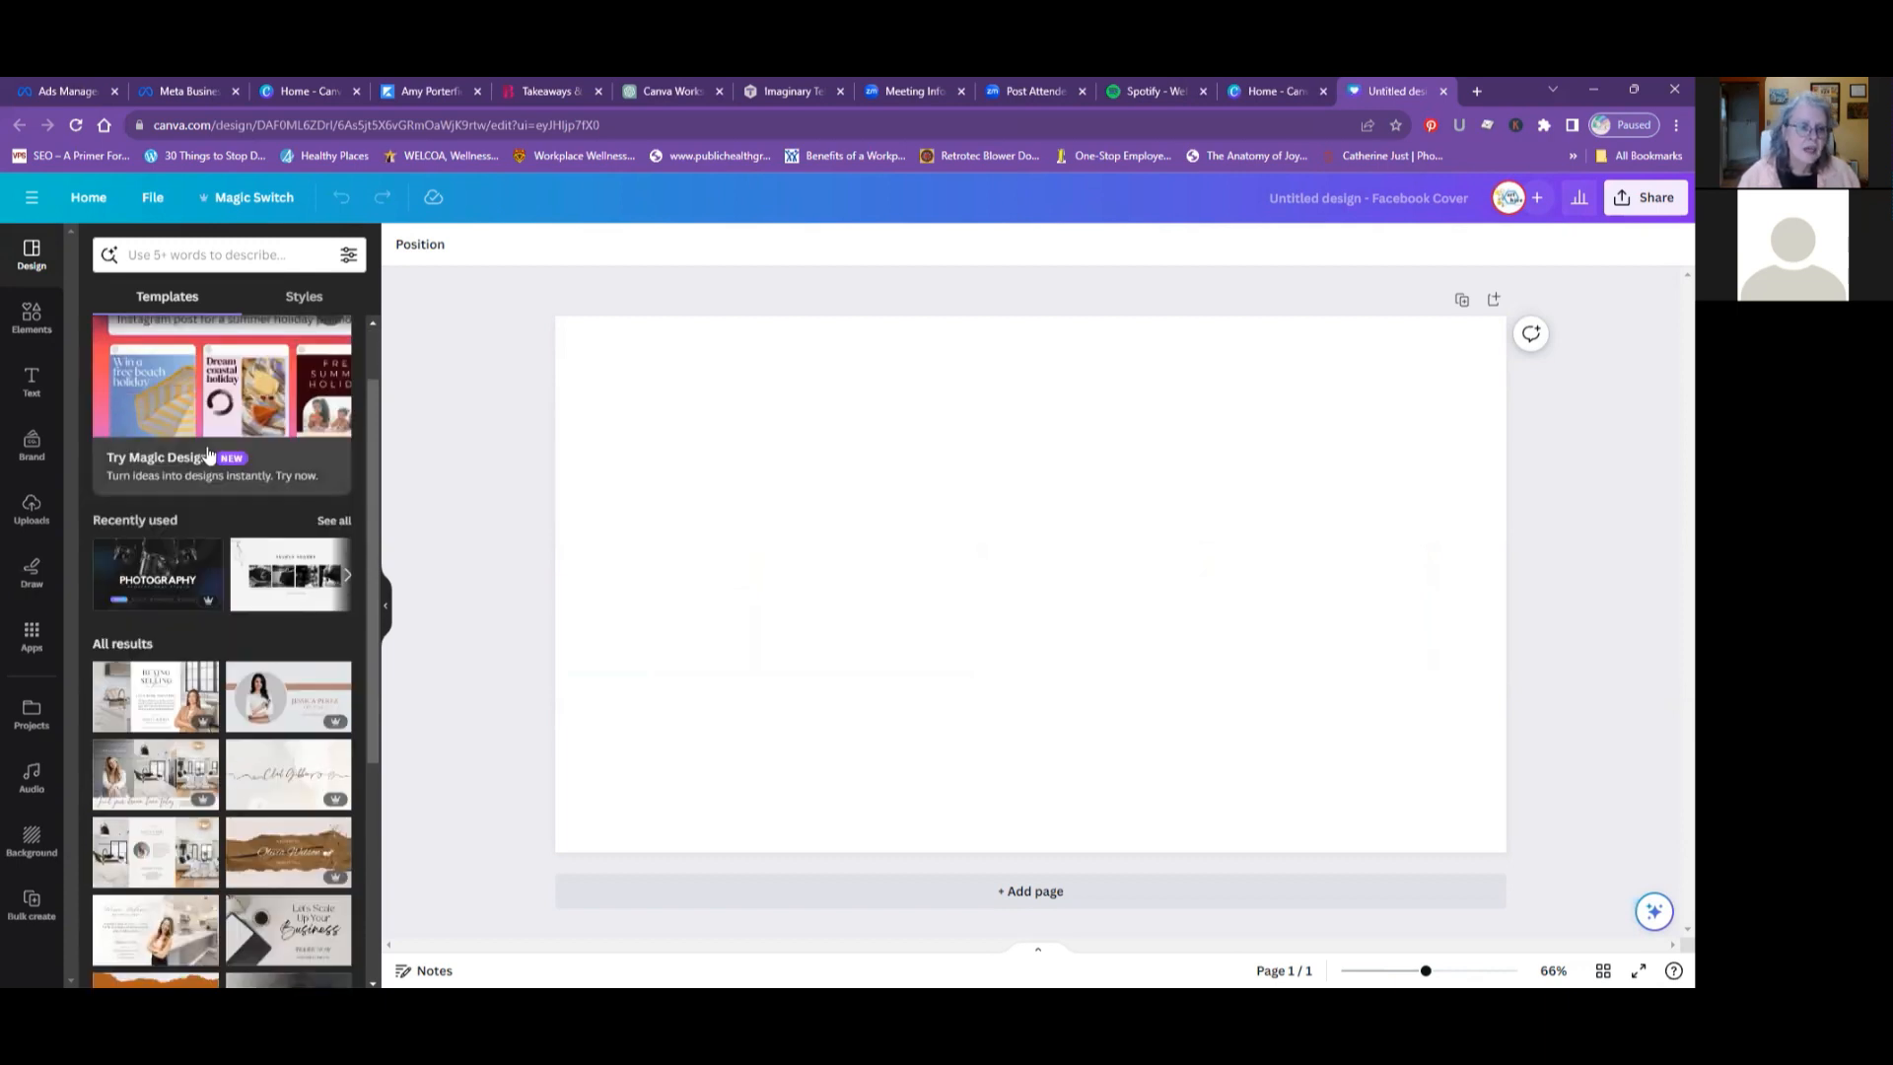
scroll(208, 453, down, 1)
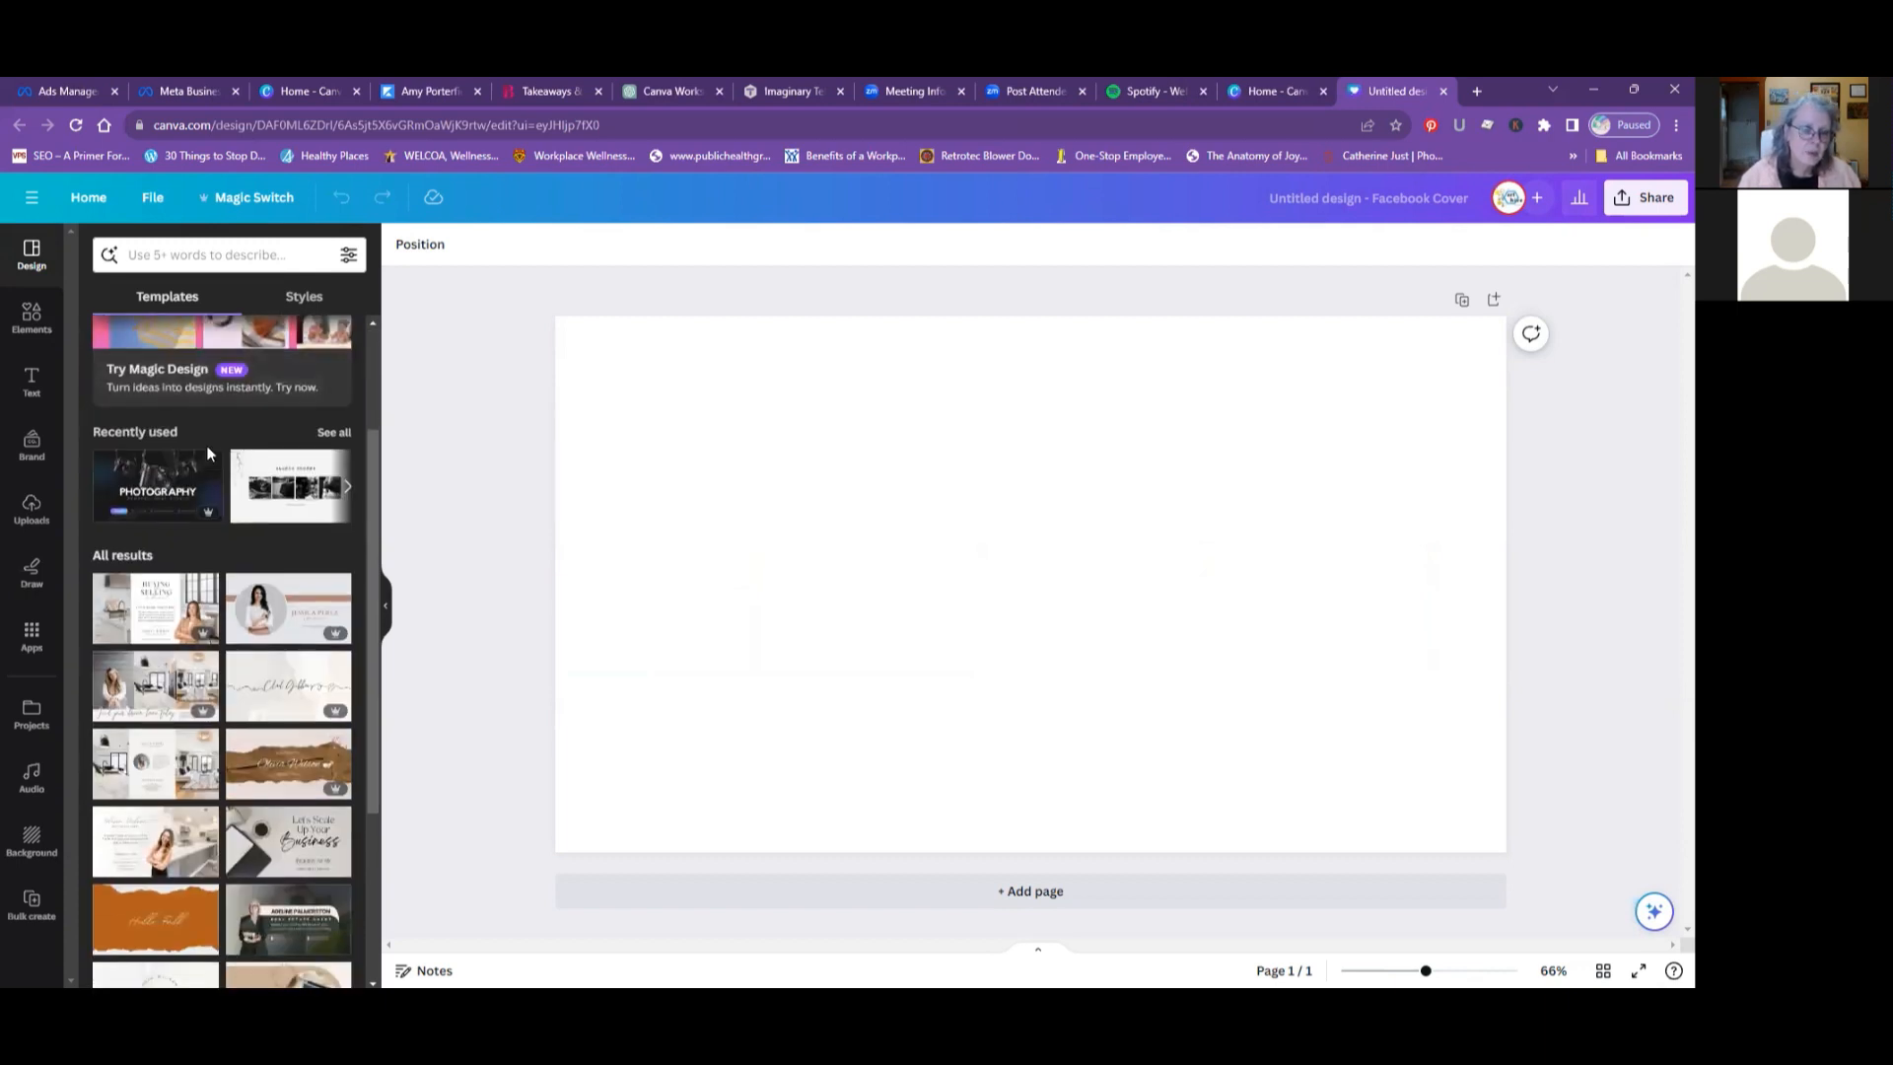
scroll(208, 453, down, 1)
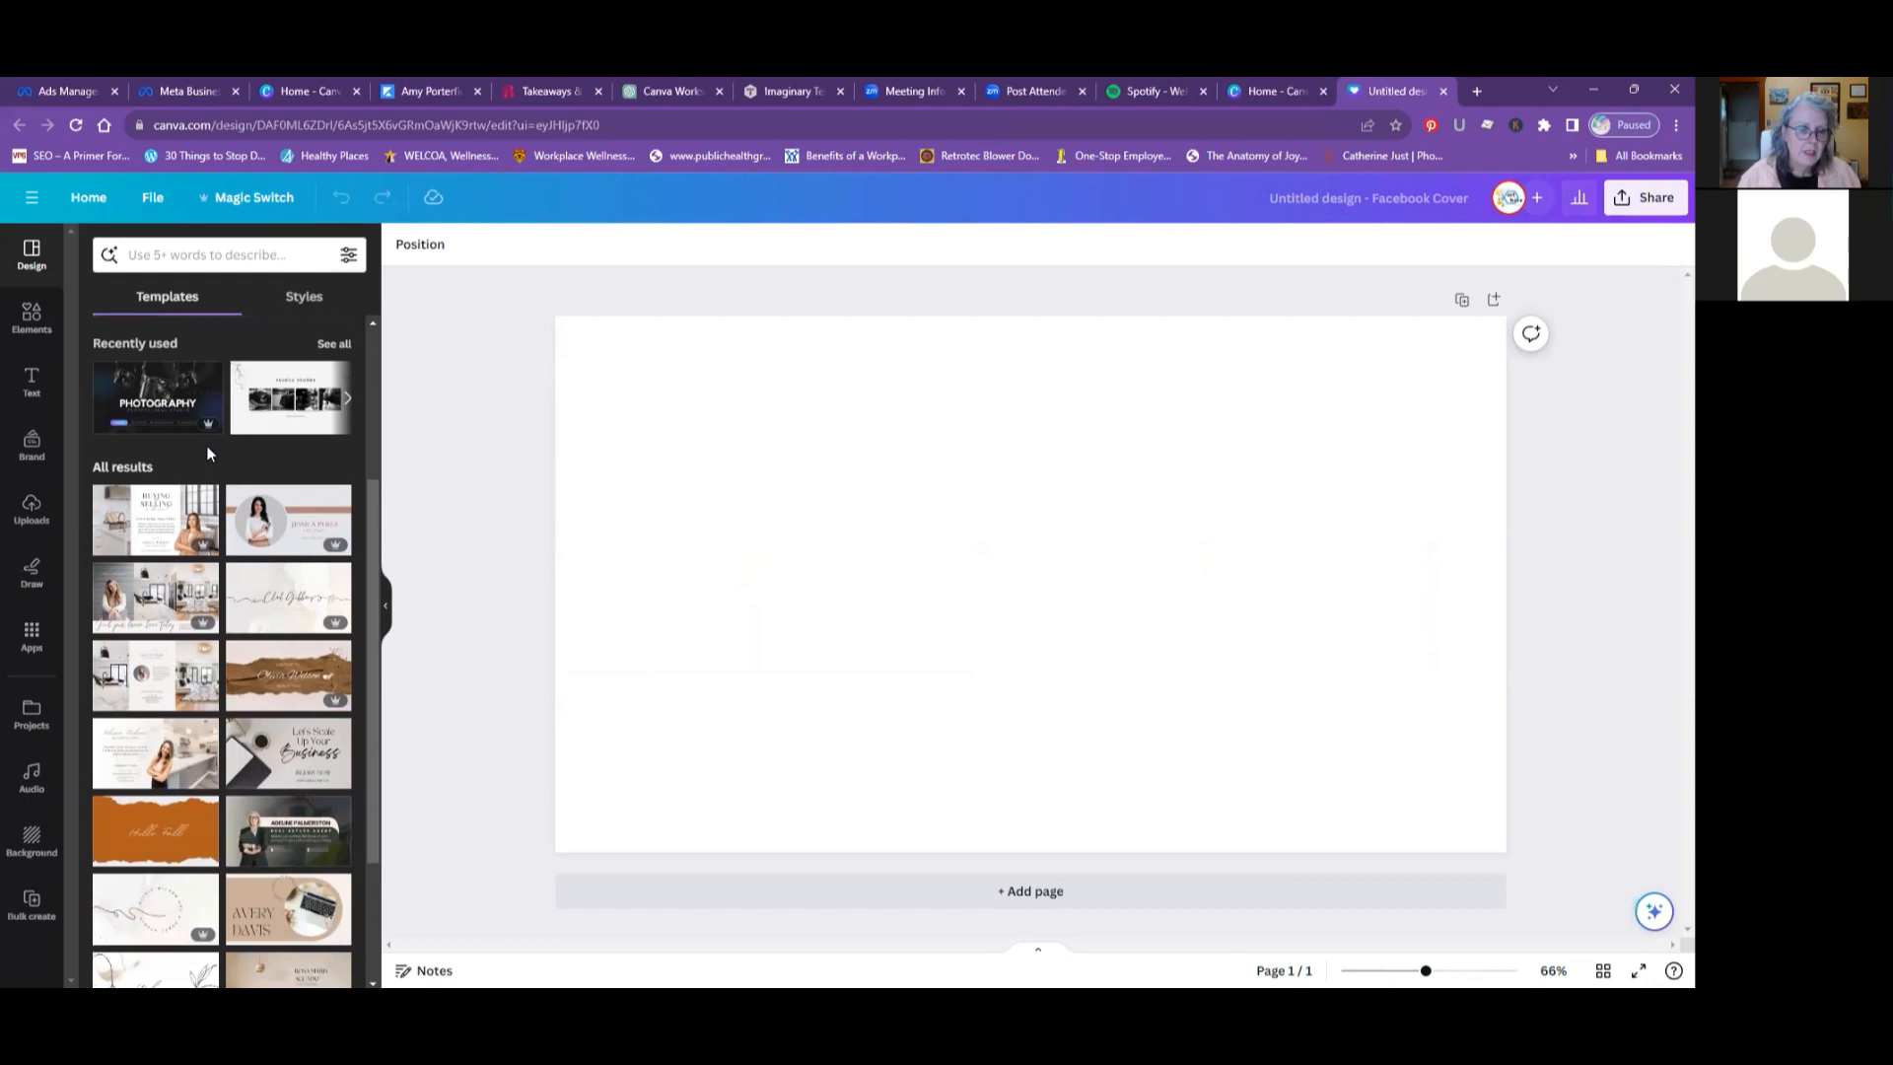
scroll(205, 456, down, 1)
scroll(206, 456, down, 1)
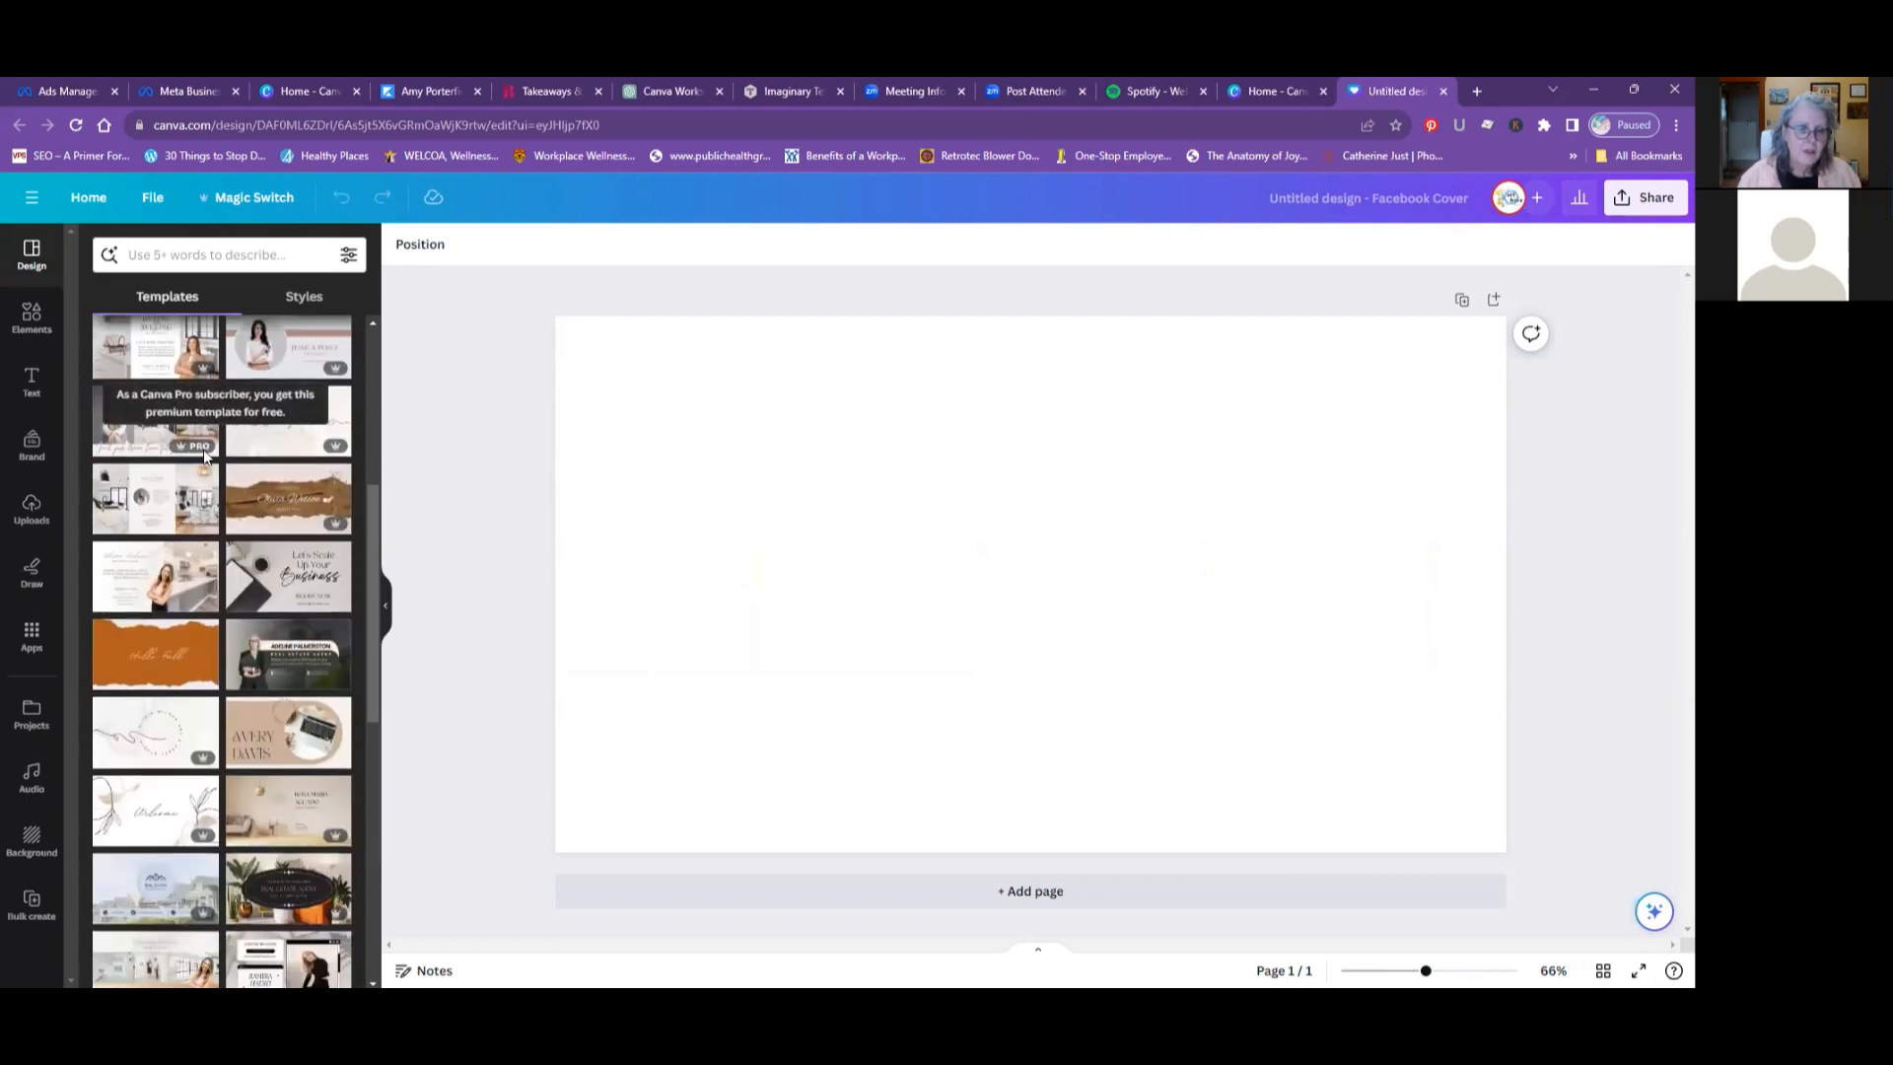
scroll(205, 454, down, 3)
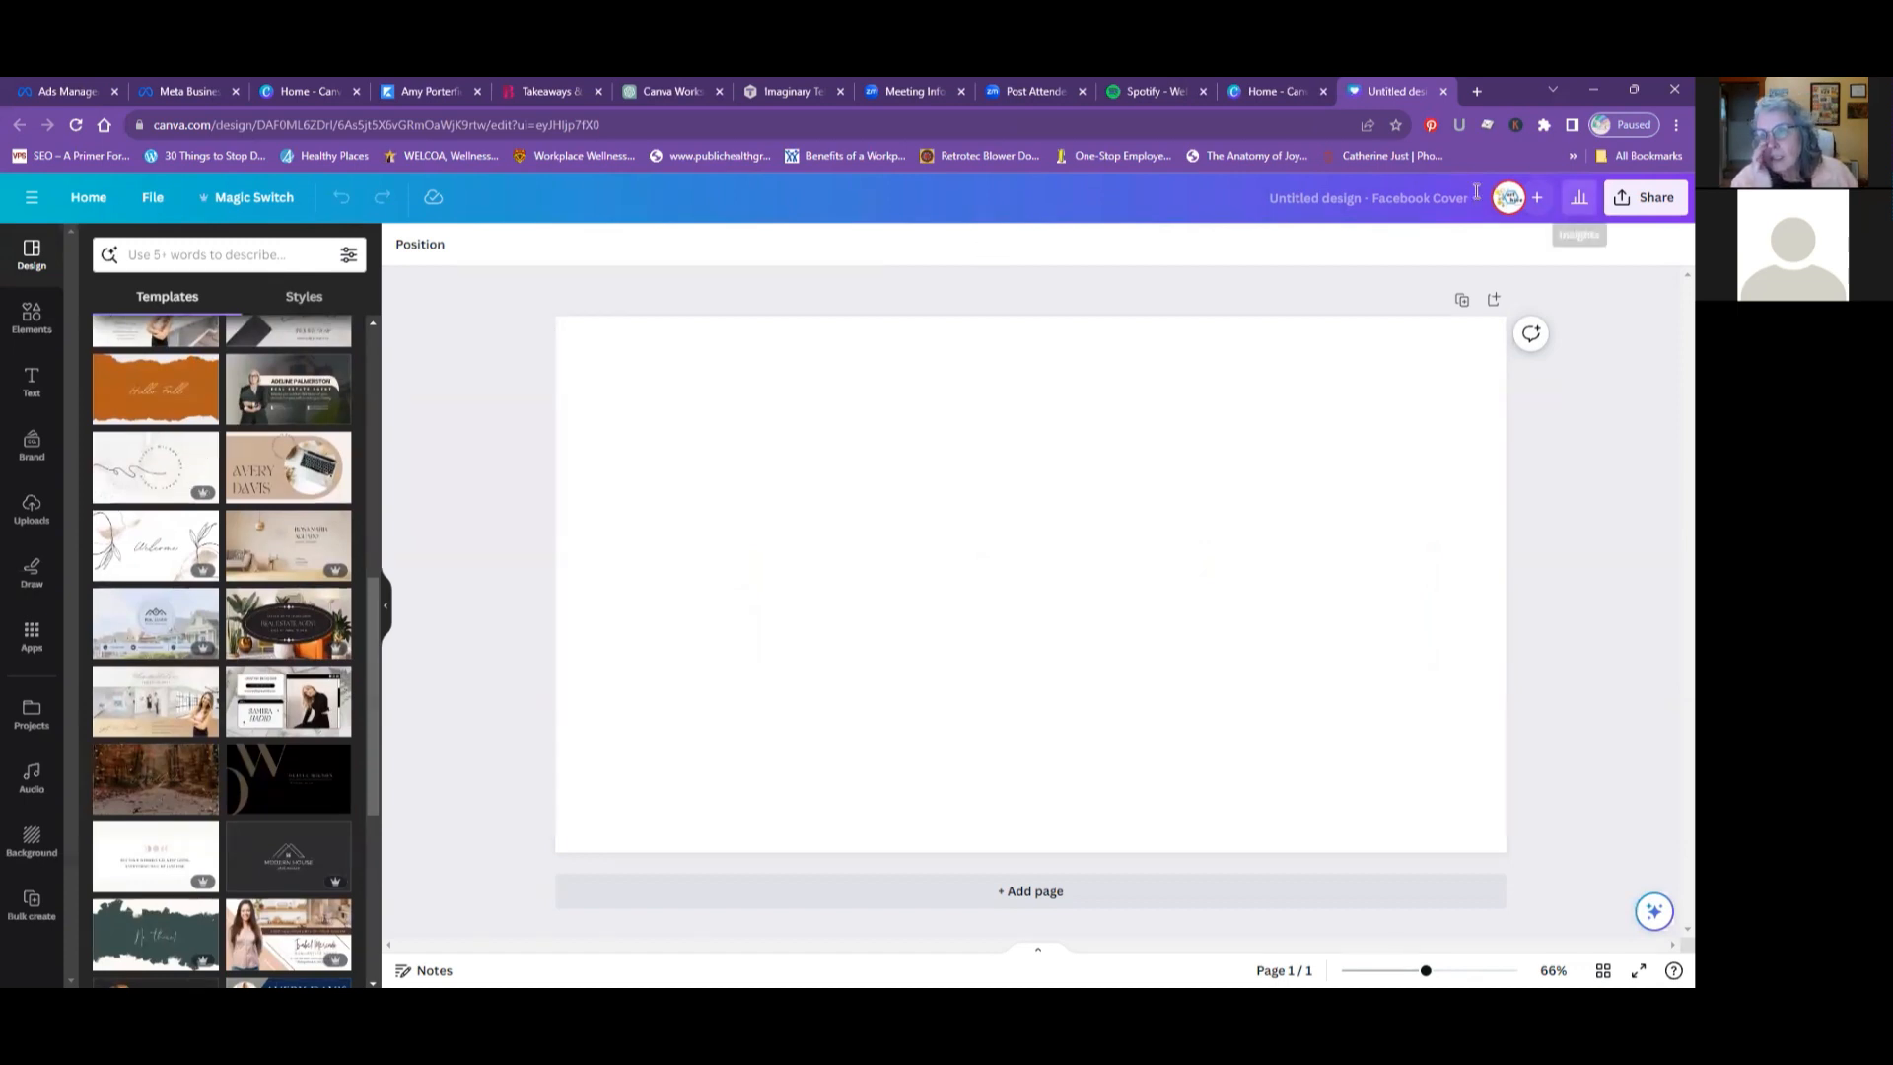
- Return to the Canva home page and create a new custom-size design of 1640 × 924 px
click(1280, 91)
mouse_move(1514, 363)
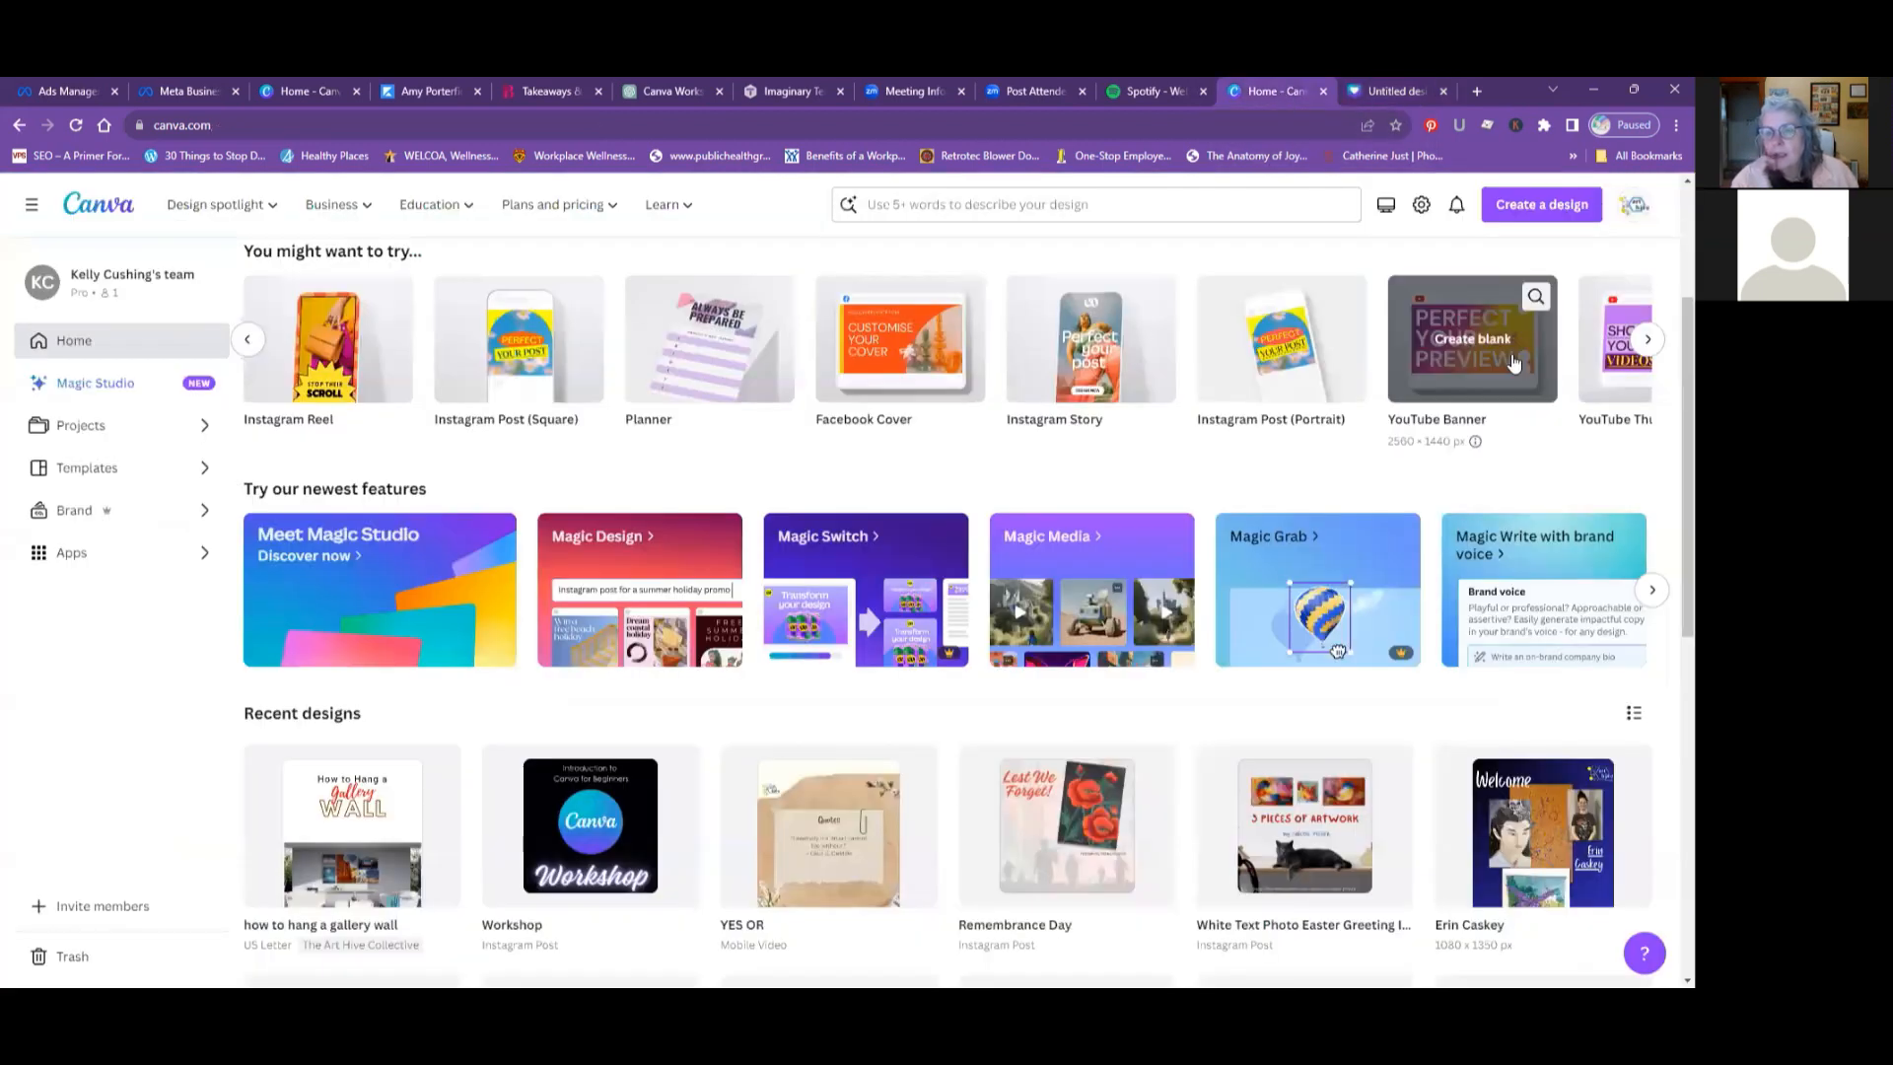
mouse_move(893, 373)
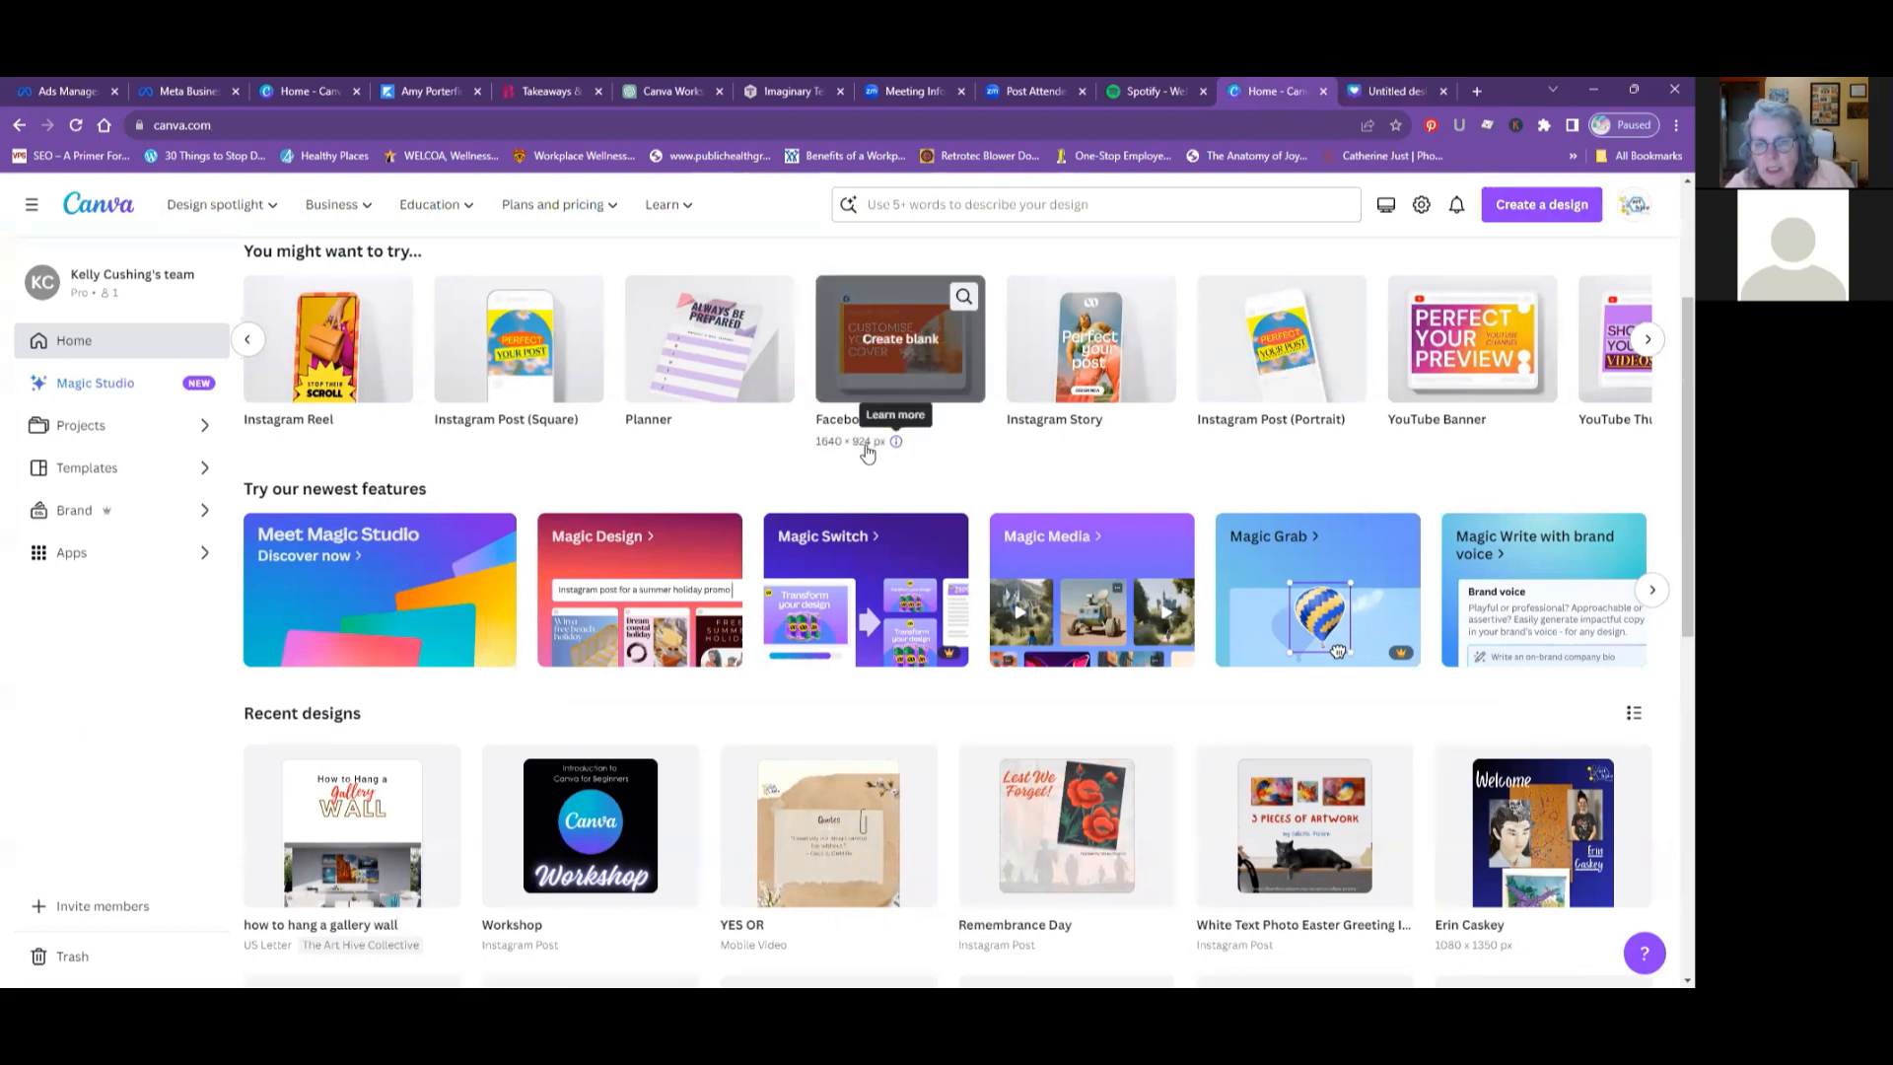
click(1547, 208)
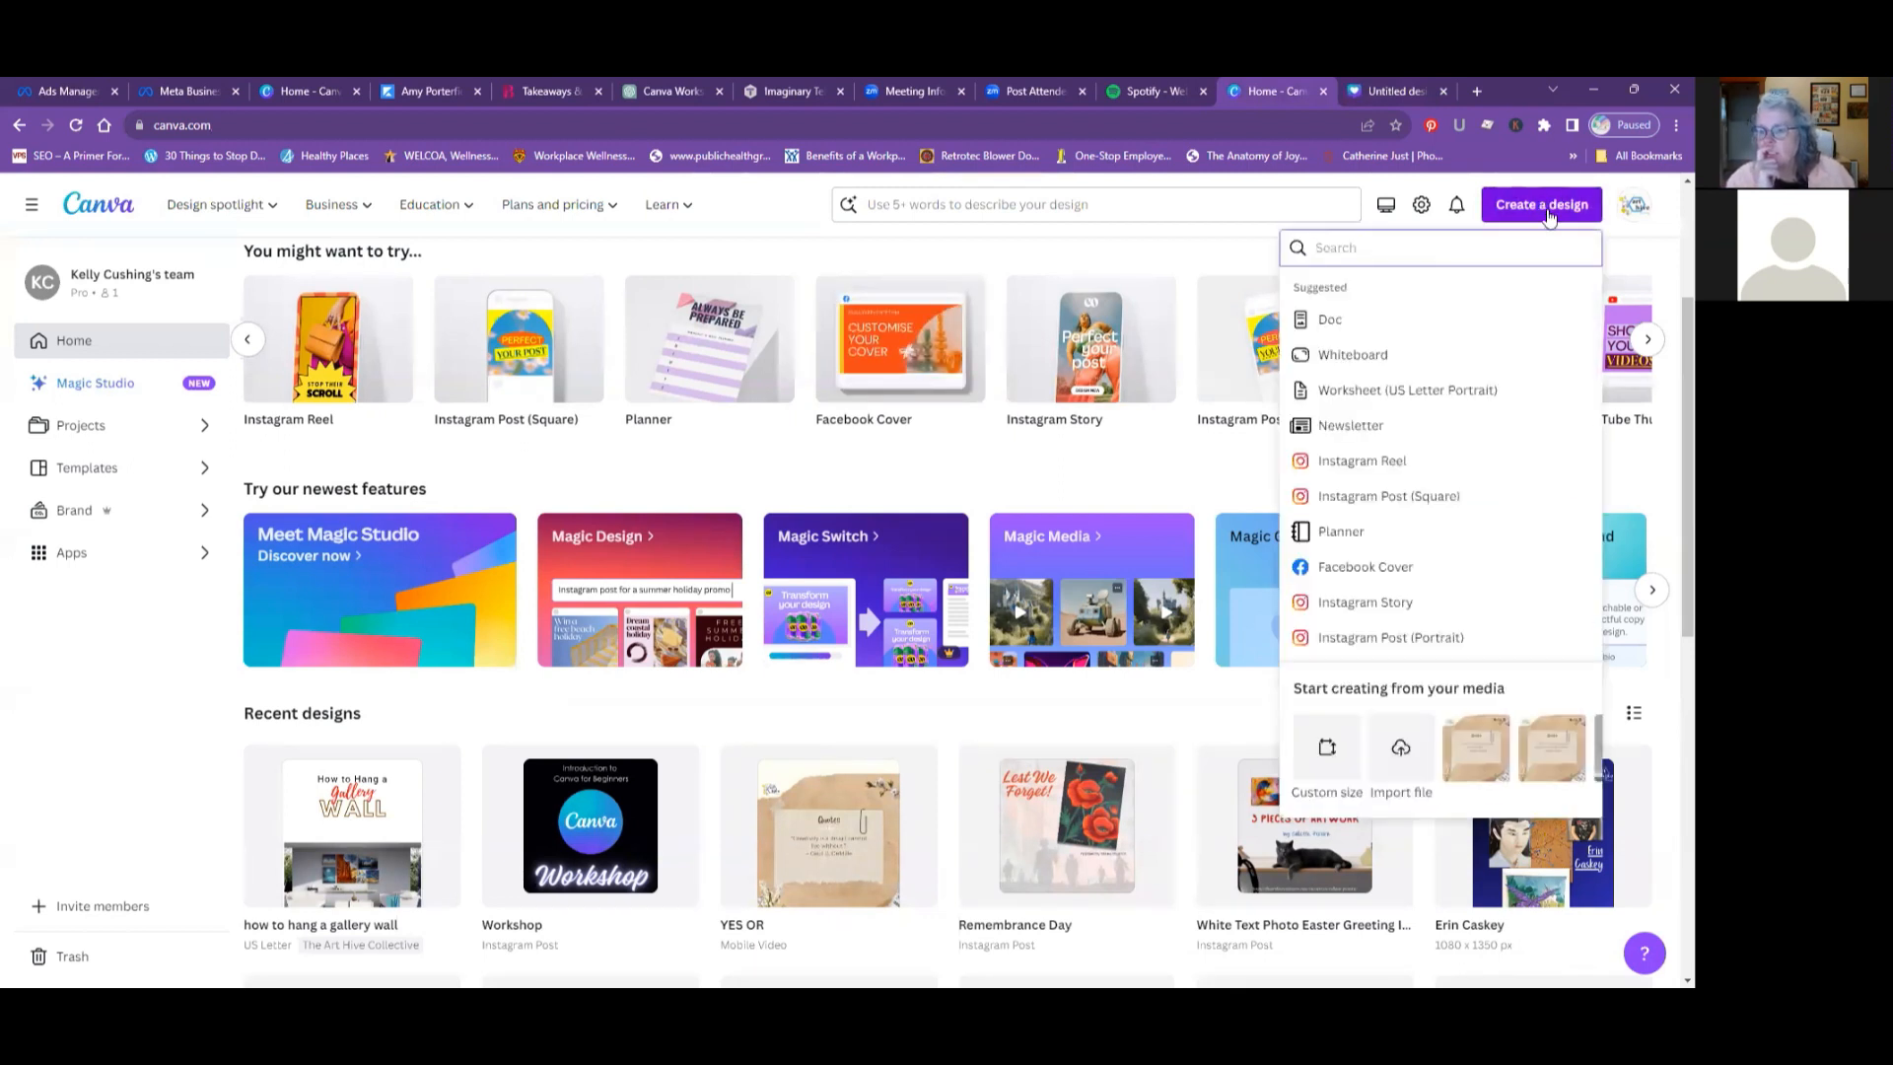
click(1327, 757)
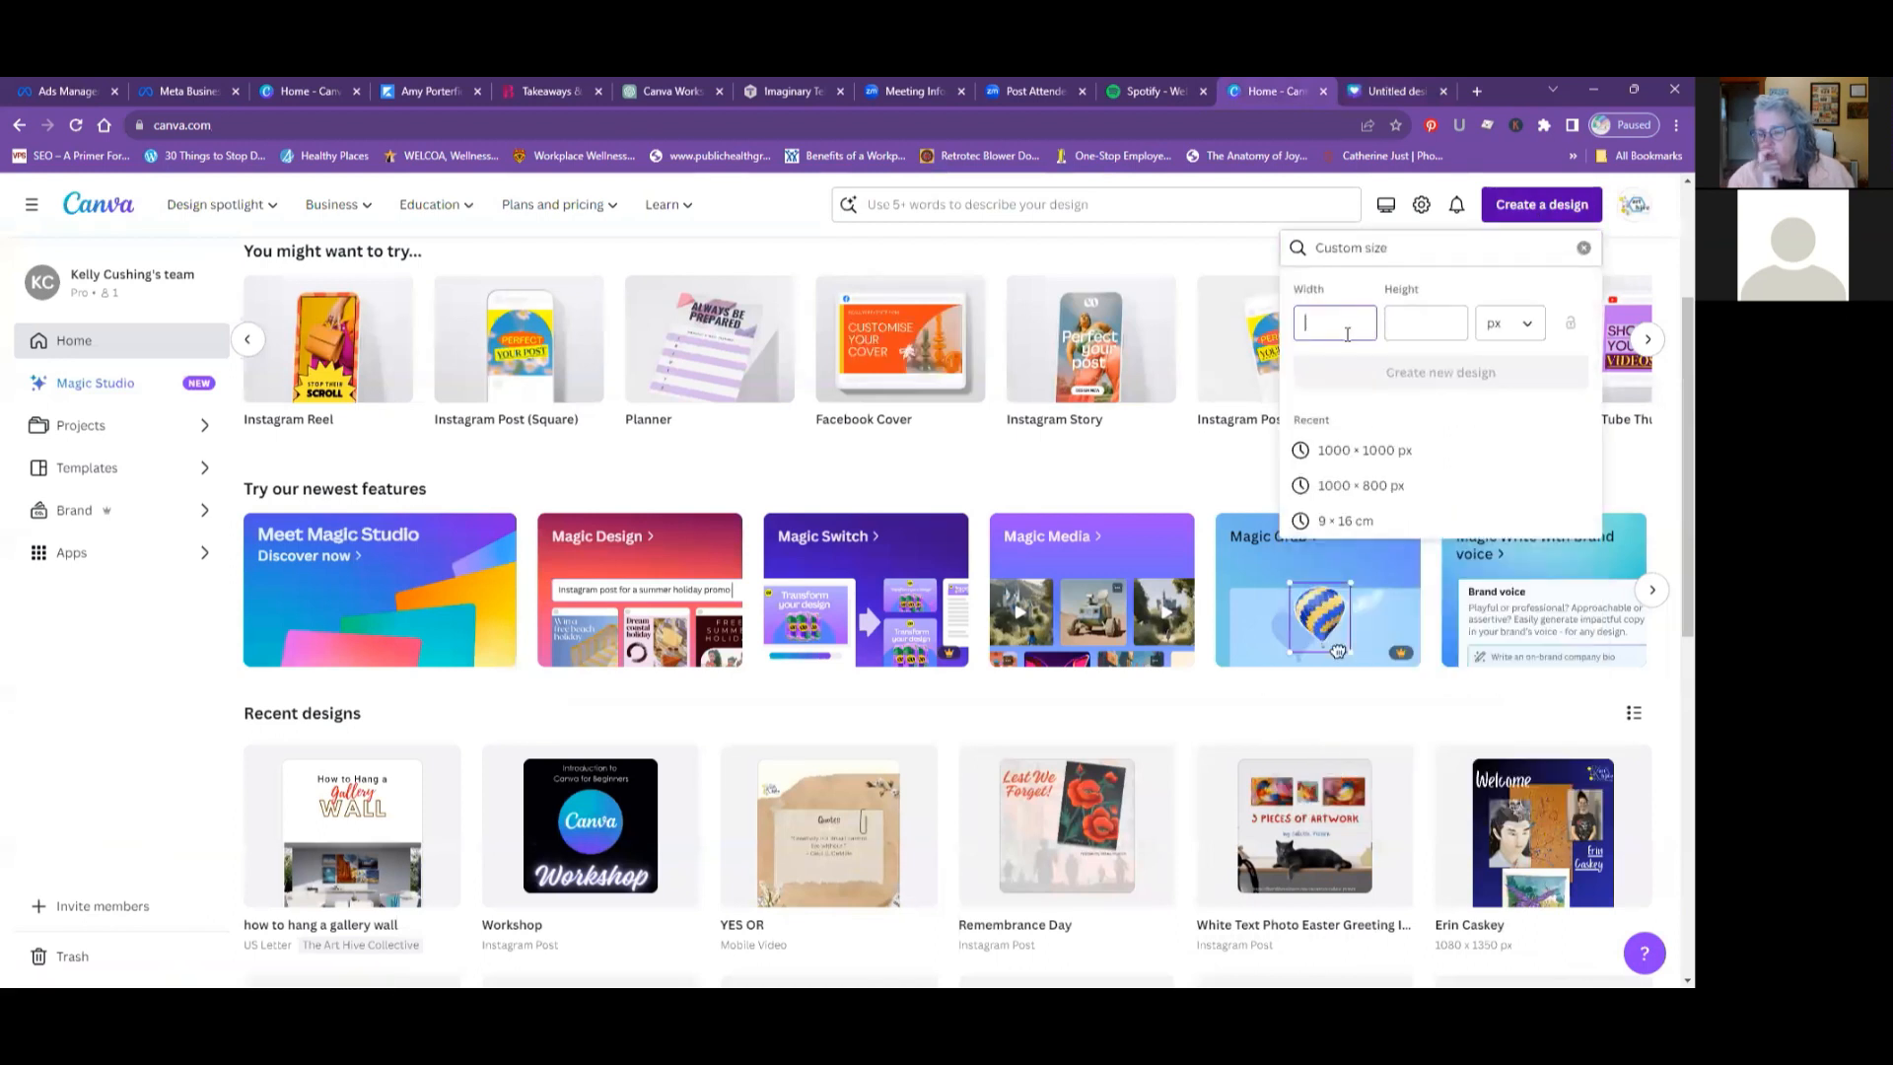
text(1640)
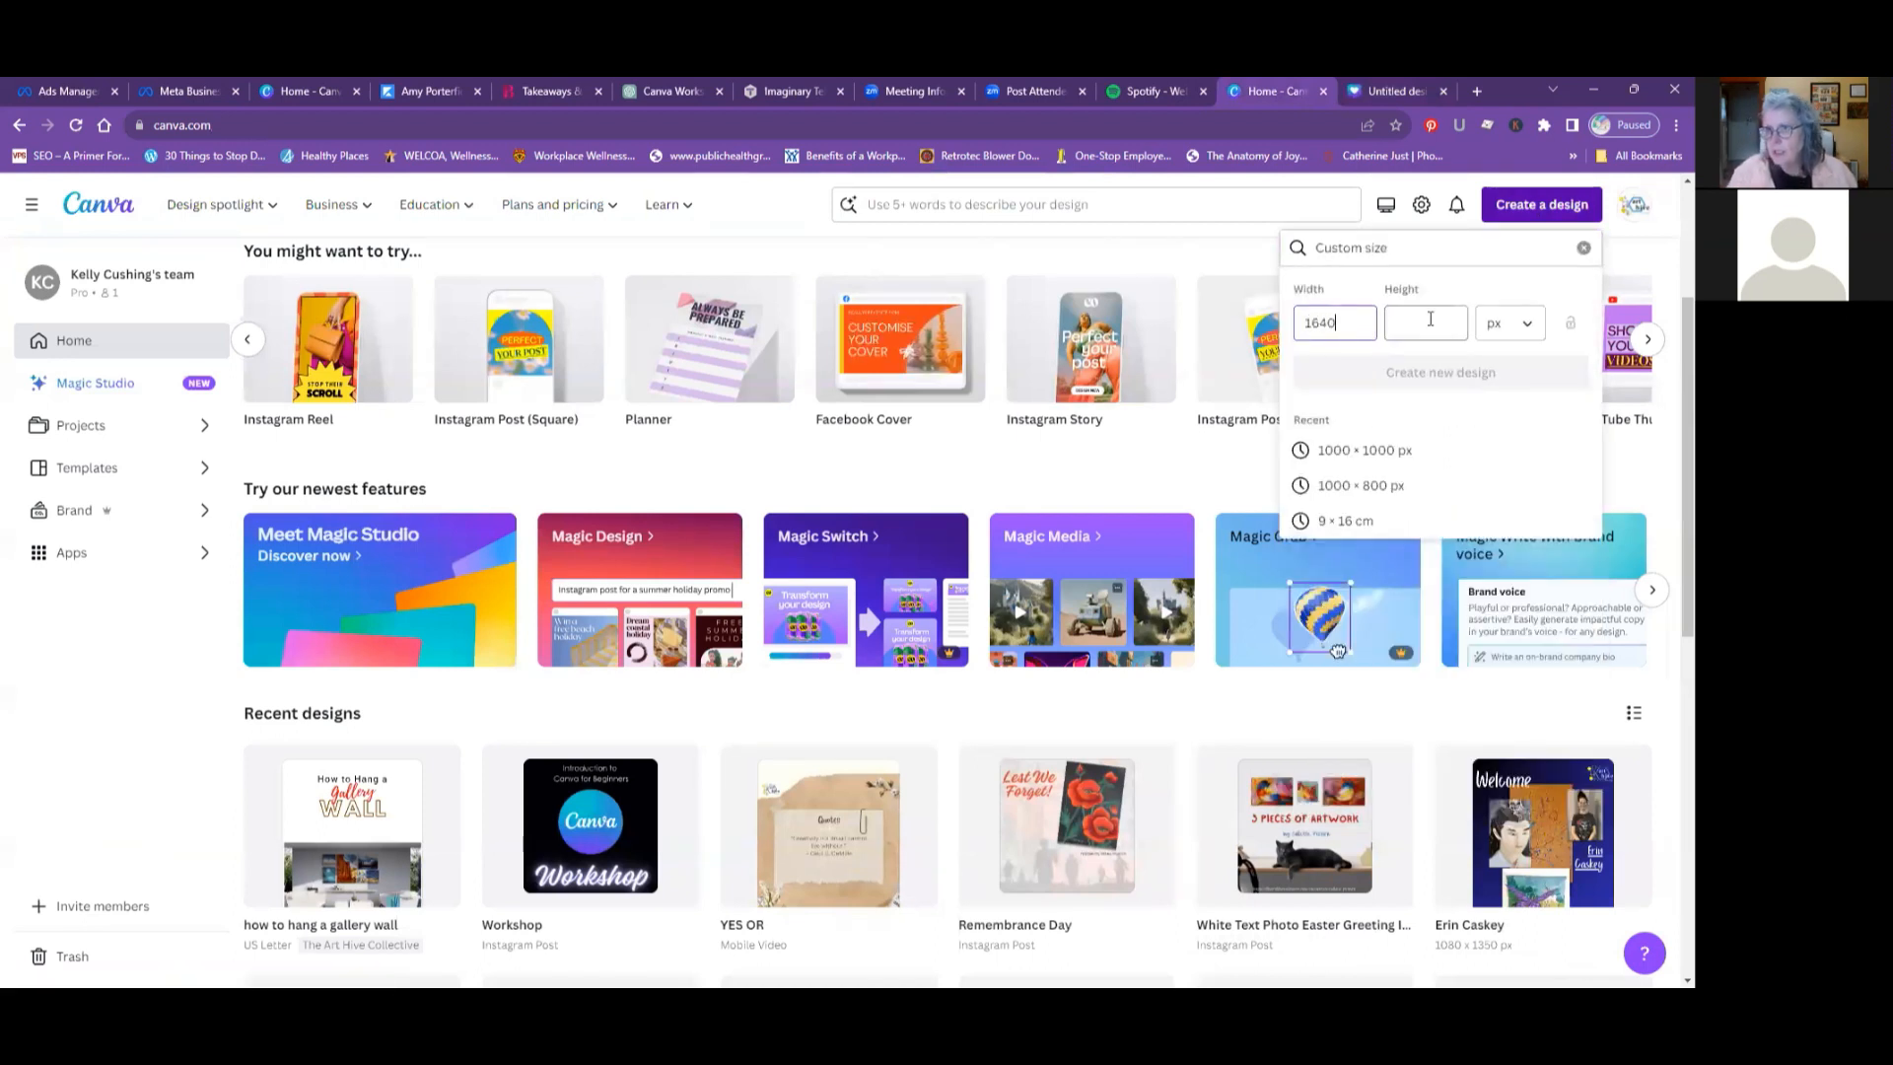
click(1425, 325)
text(924)
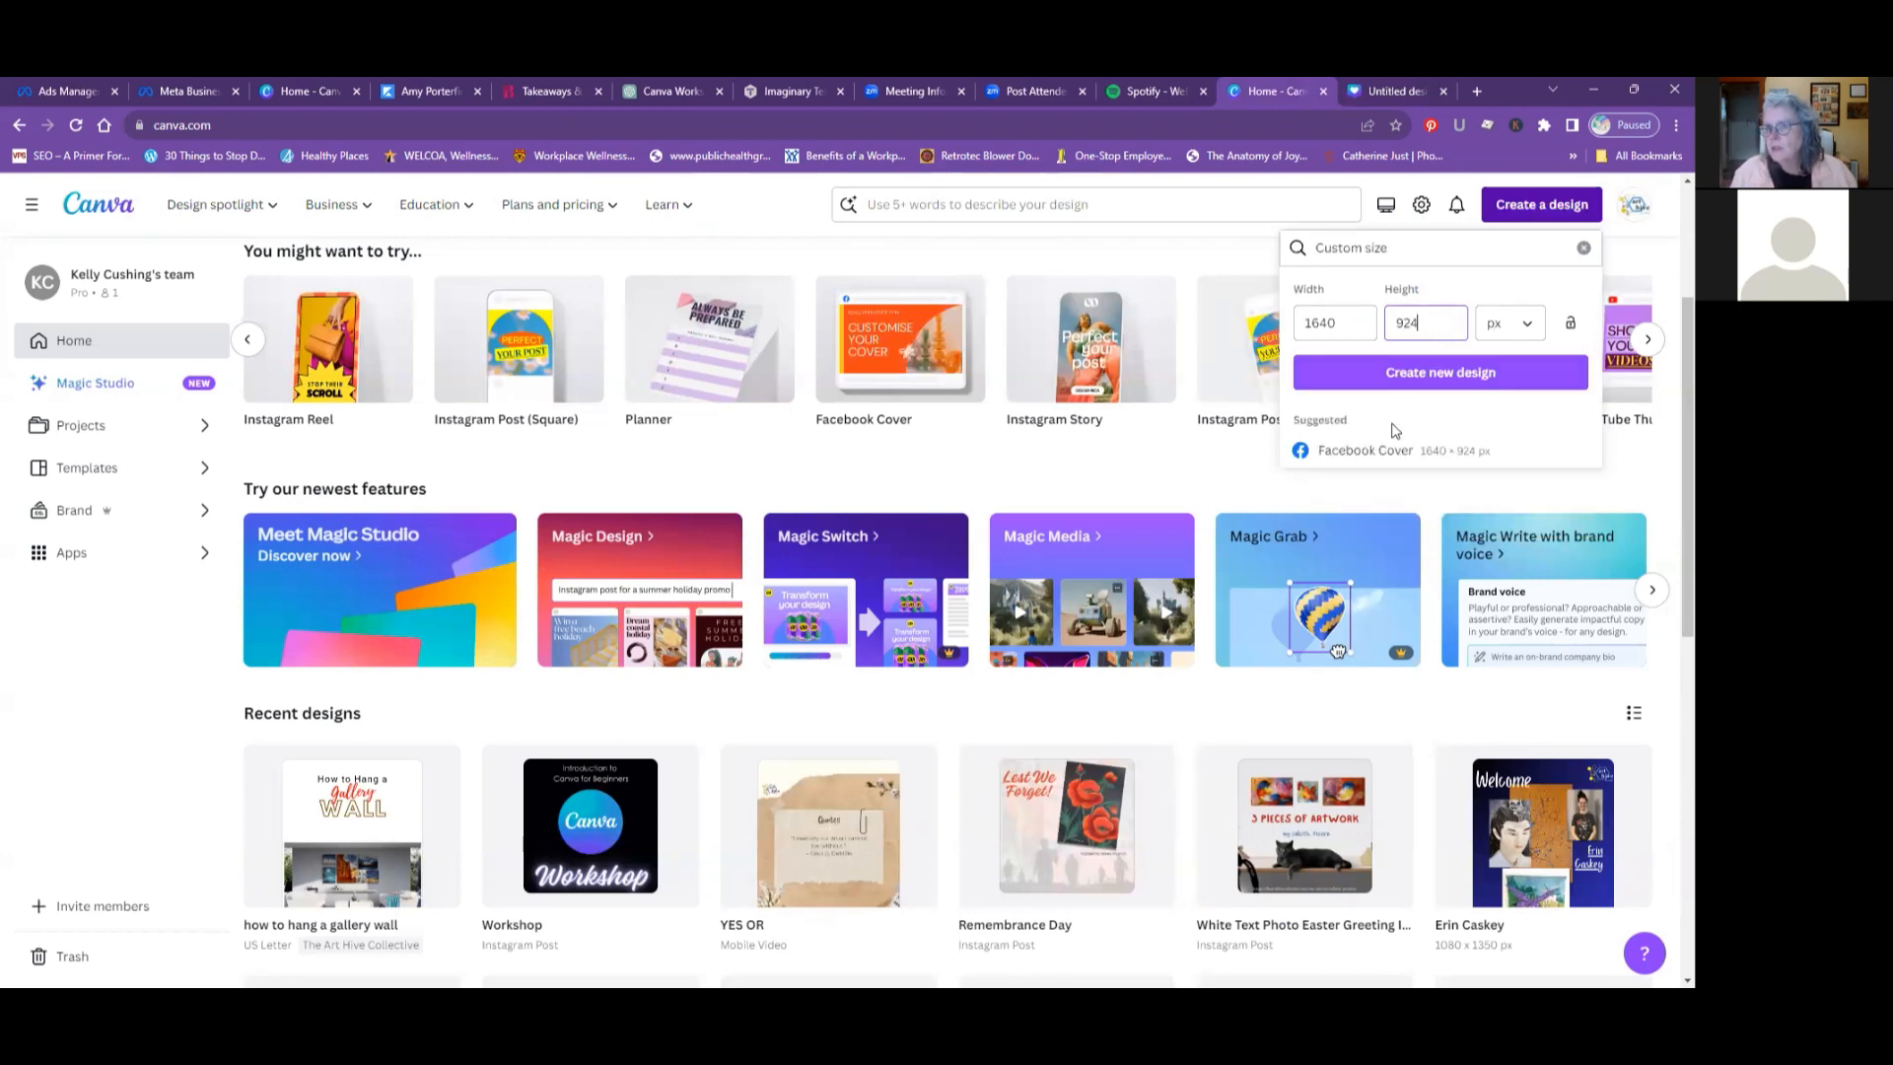
click(1350, 381)
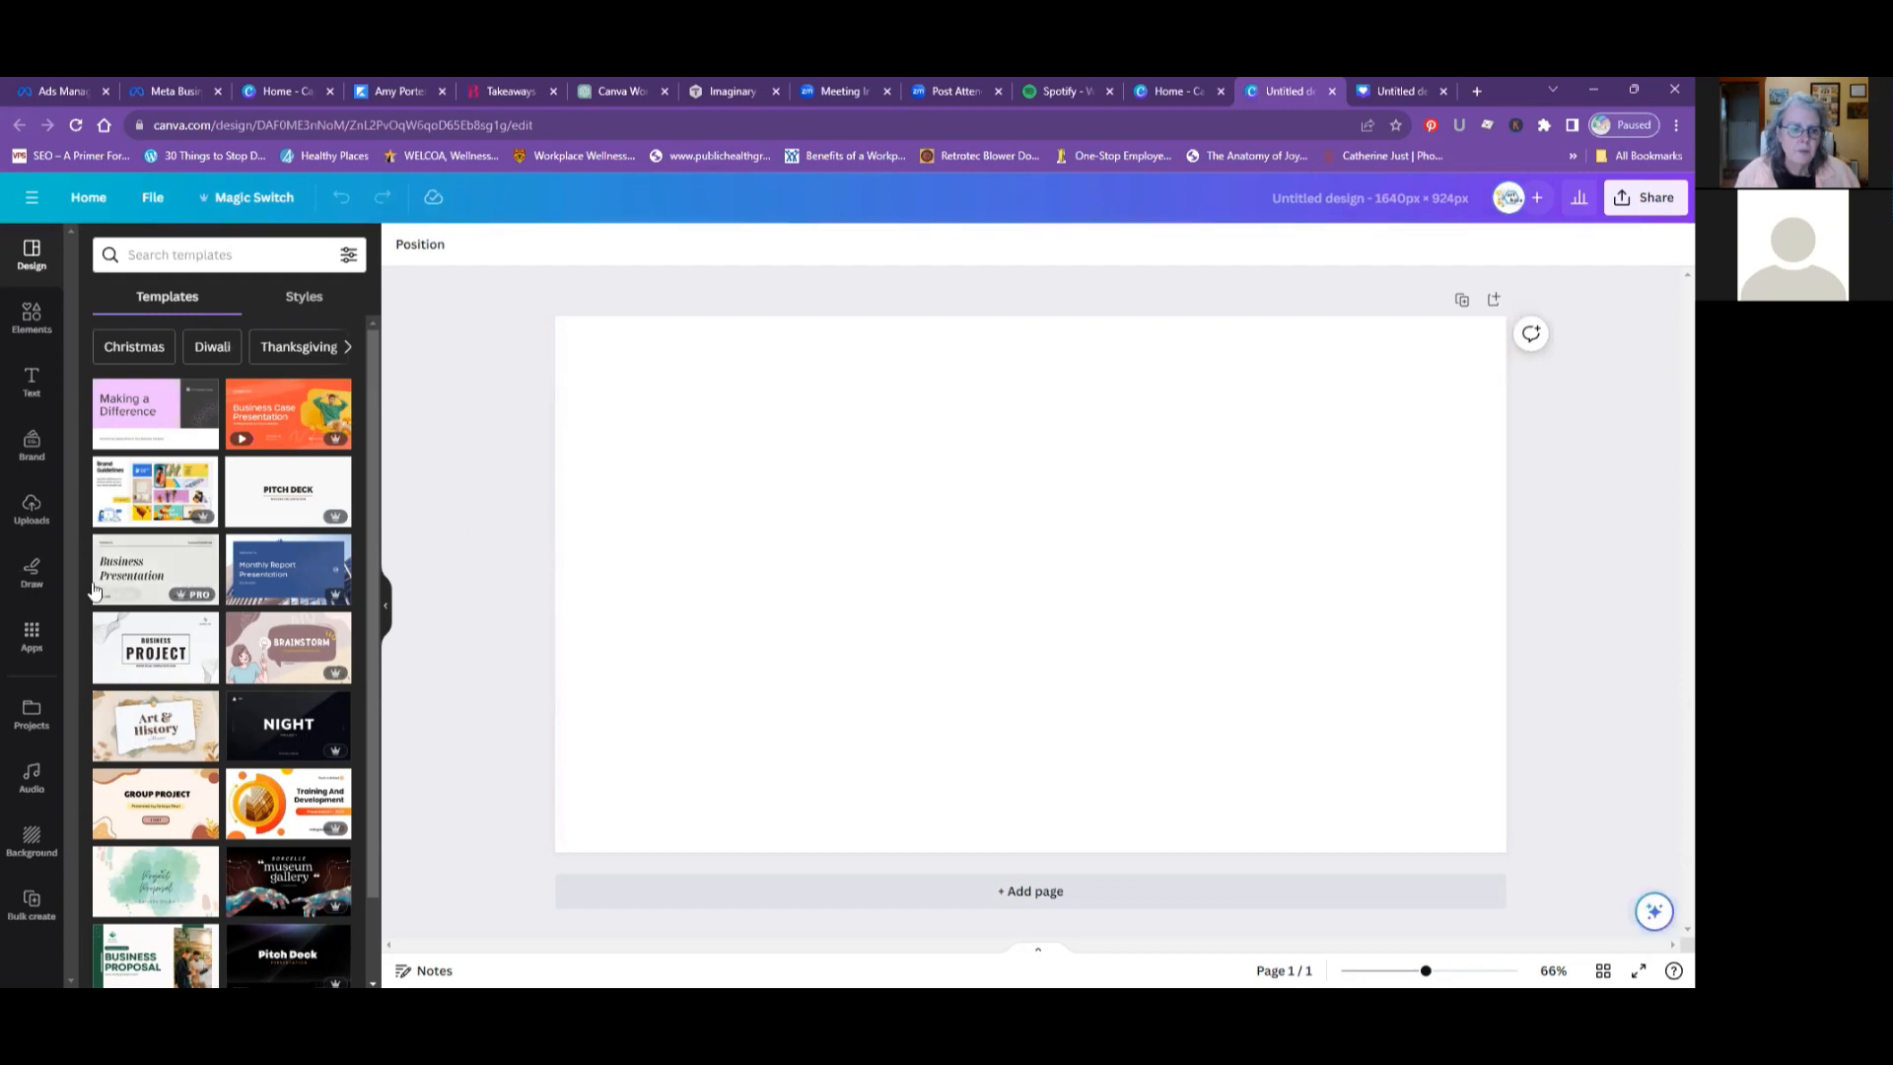
- Look through the templates offered for the blank custom-size design and search them for "glass"
scroll(108, 586, down, 5)
scroll(148, 584, down, 3)
scroll(147, 586, up, 4)
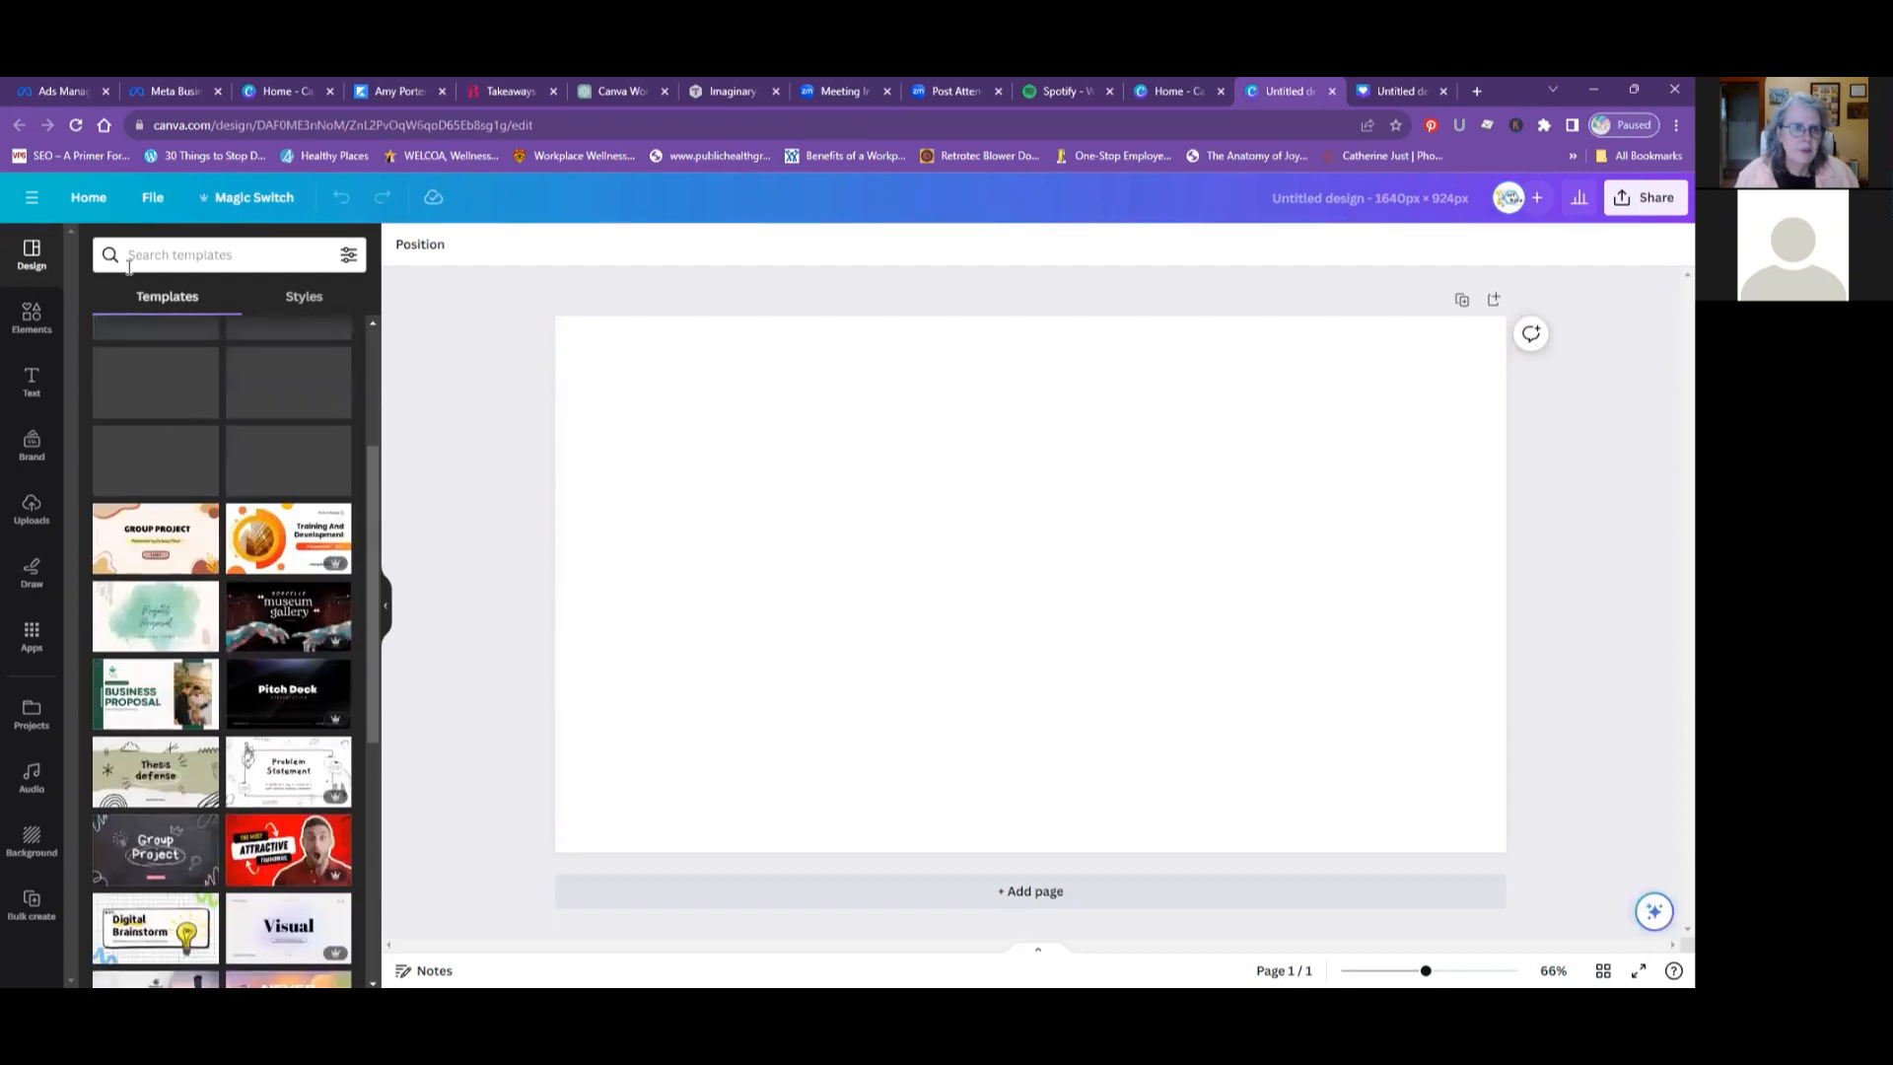
click(130, 258)
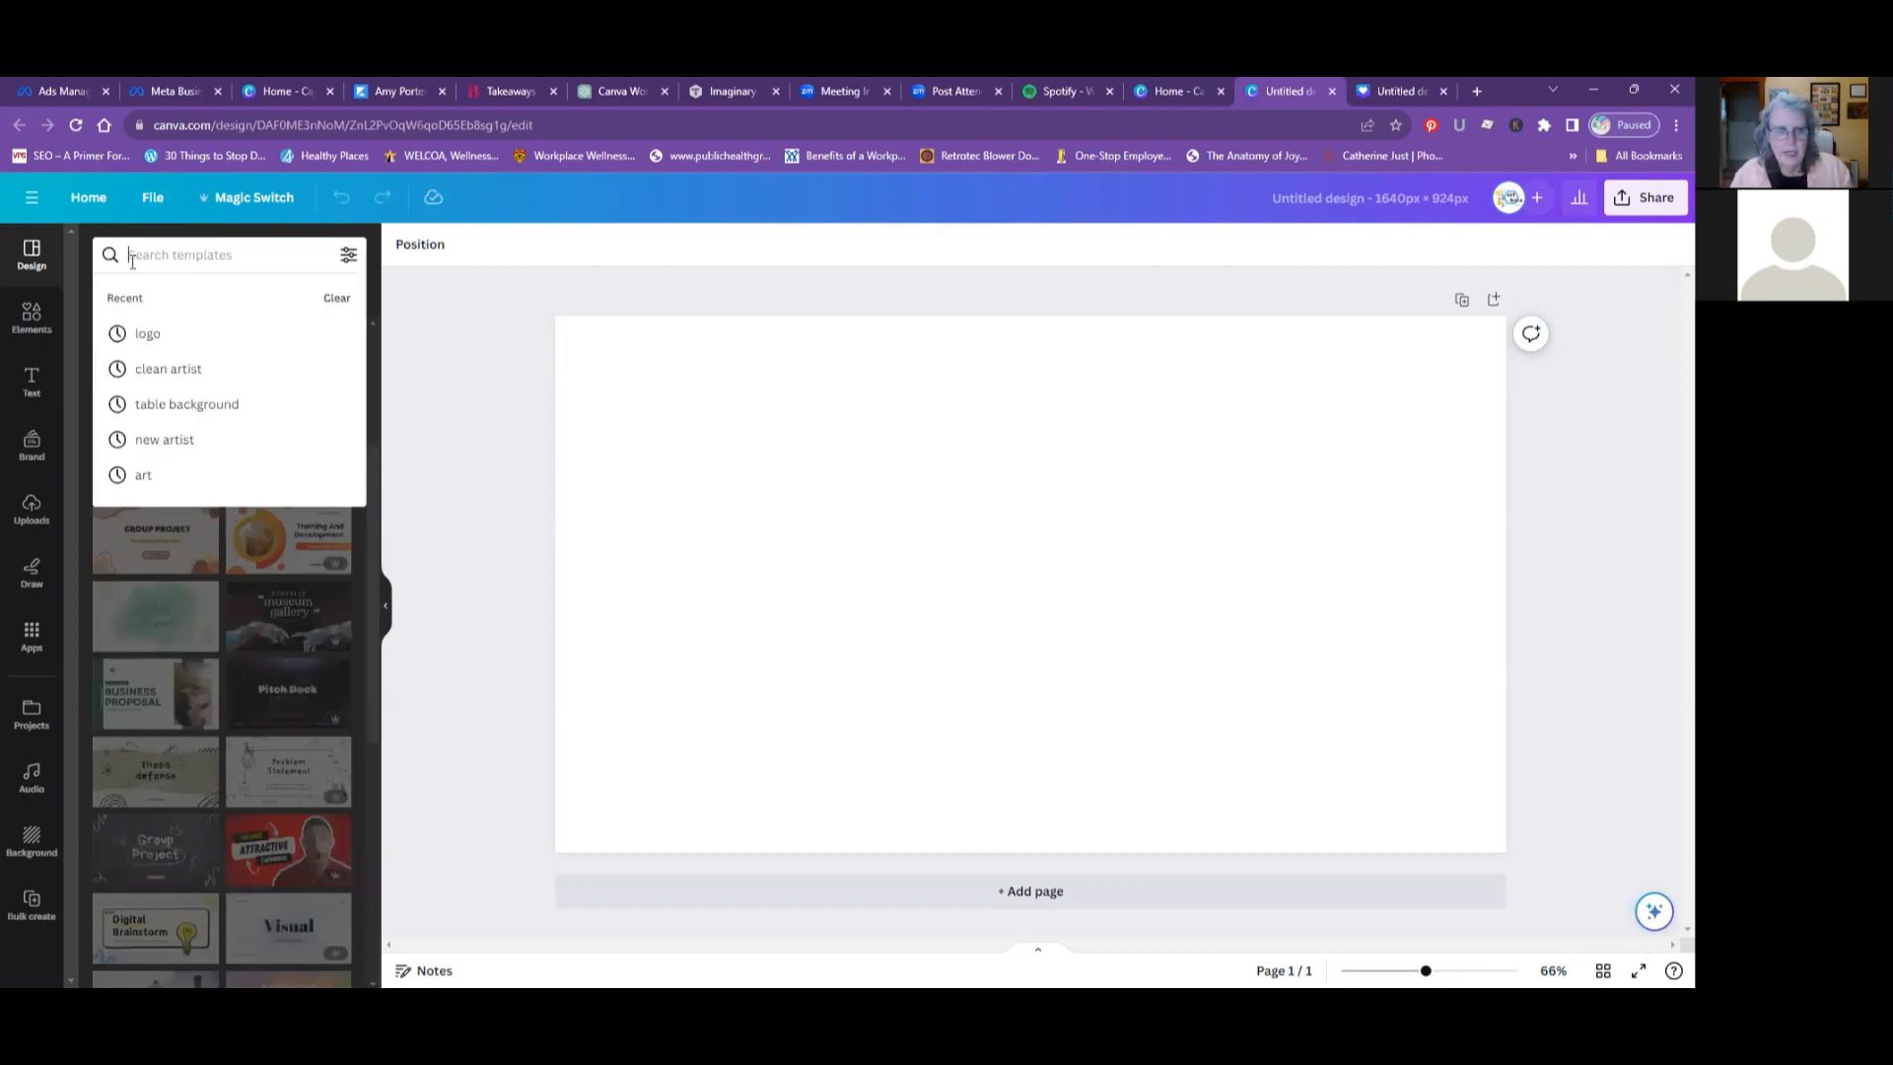
text(glass)
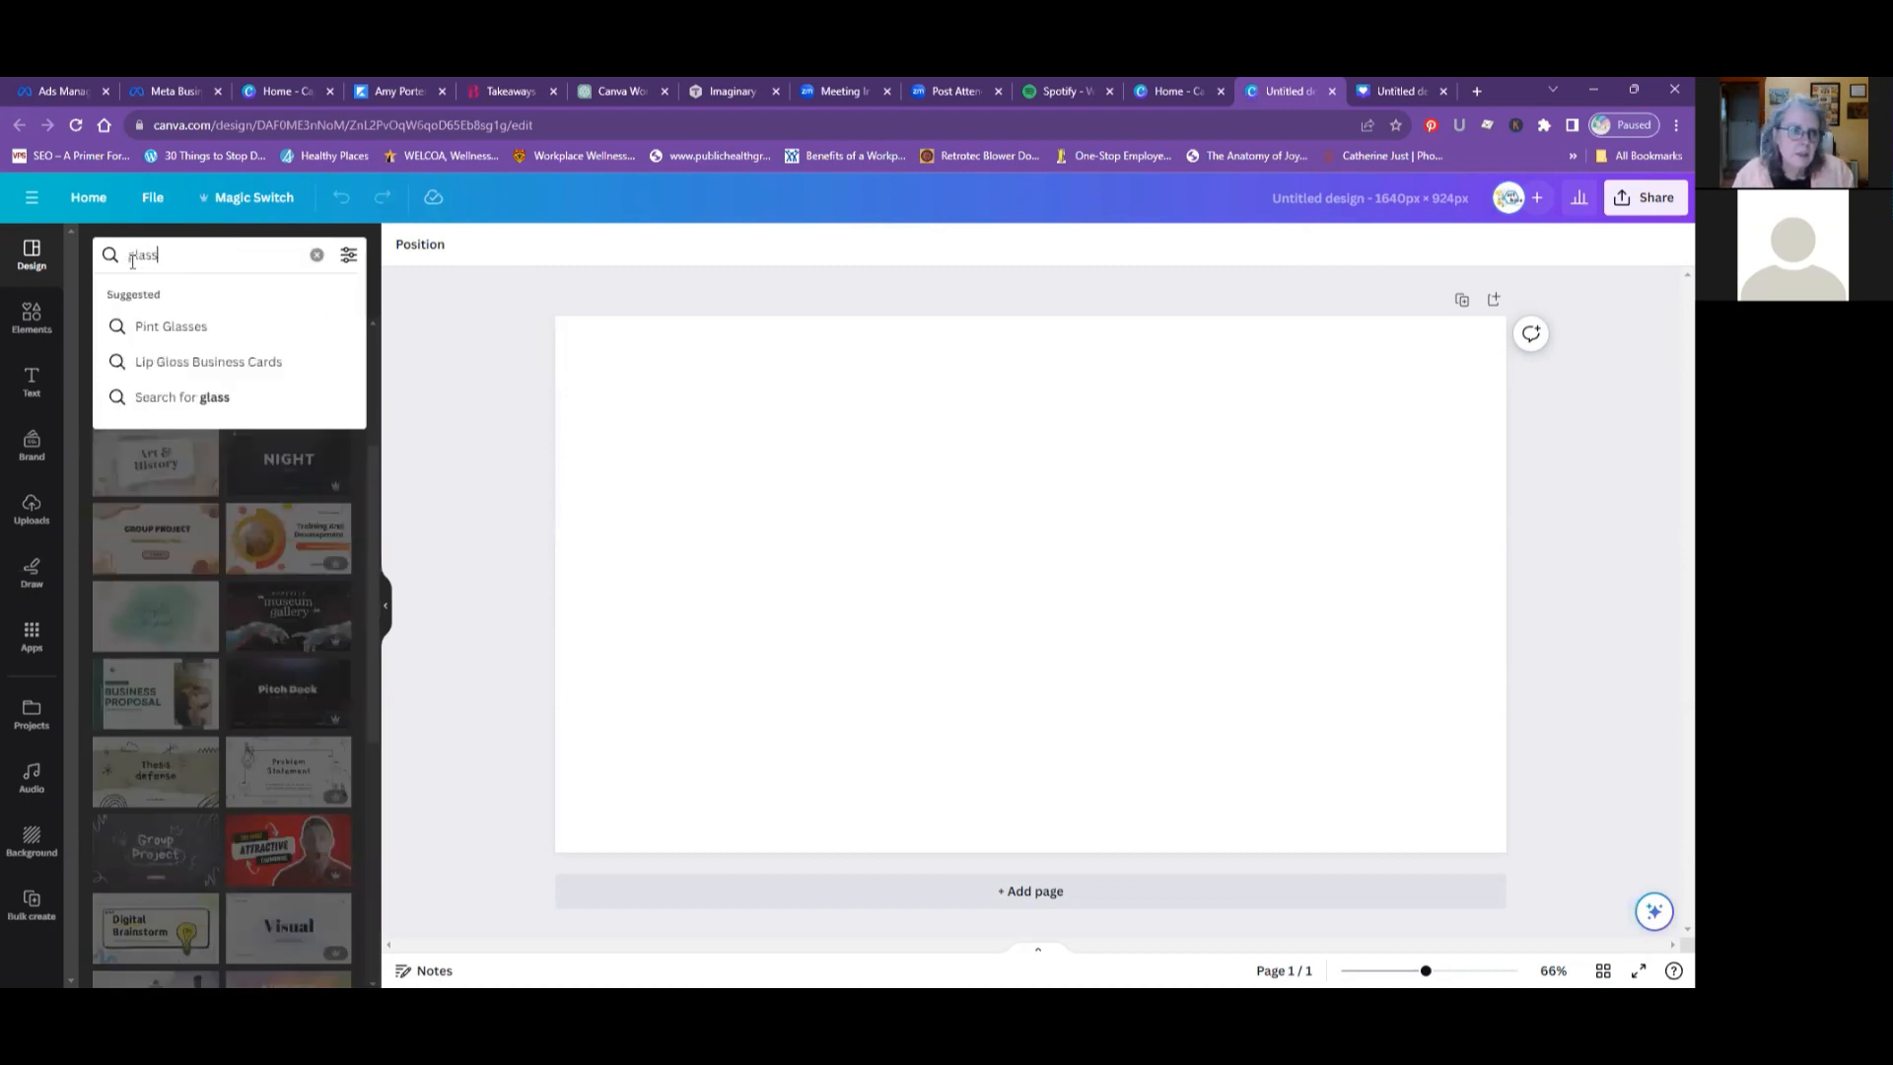
key(Return)
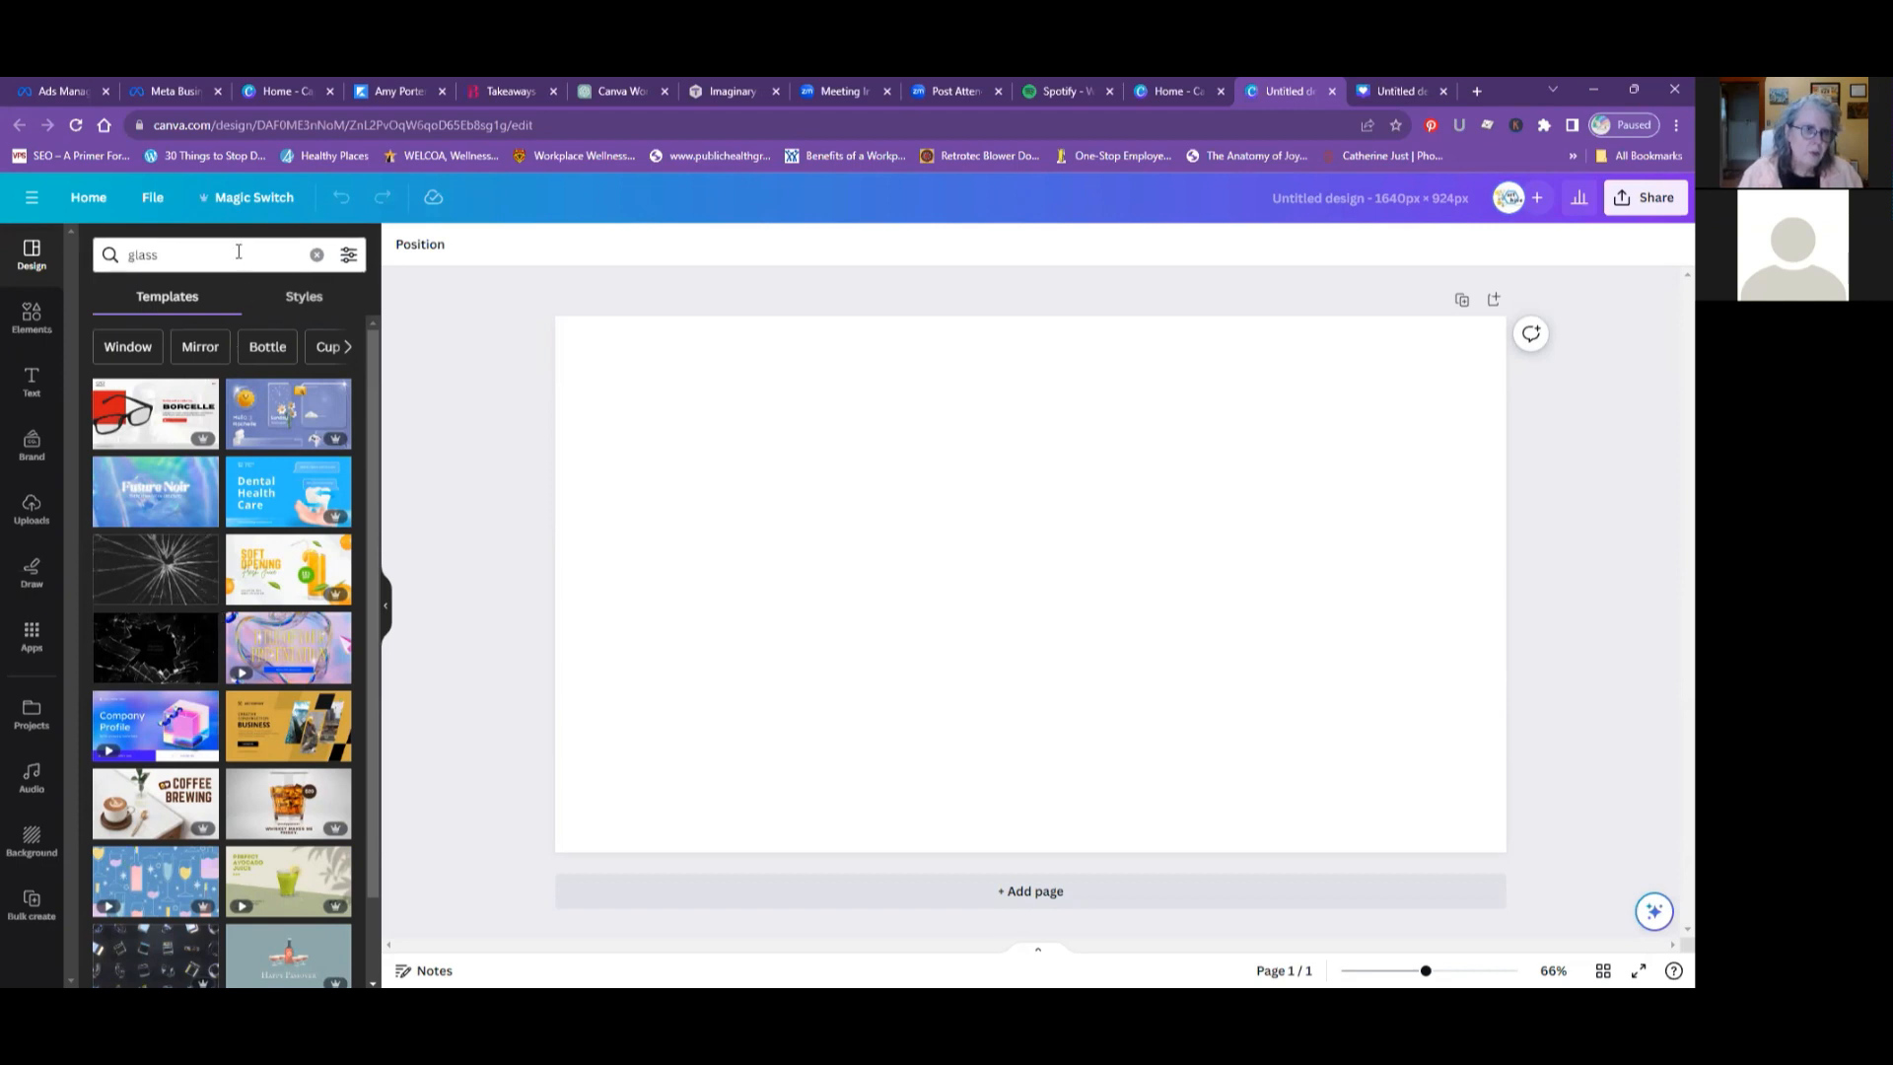
- Replace the template search term with "stones" and run the search
drag(175, 258, 124, 258)
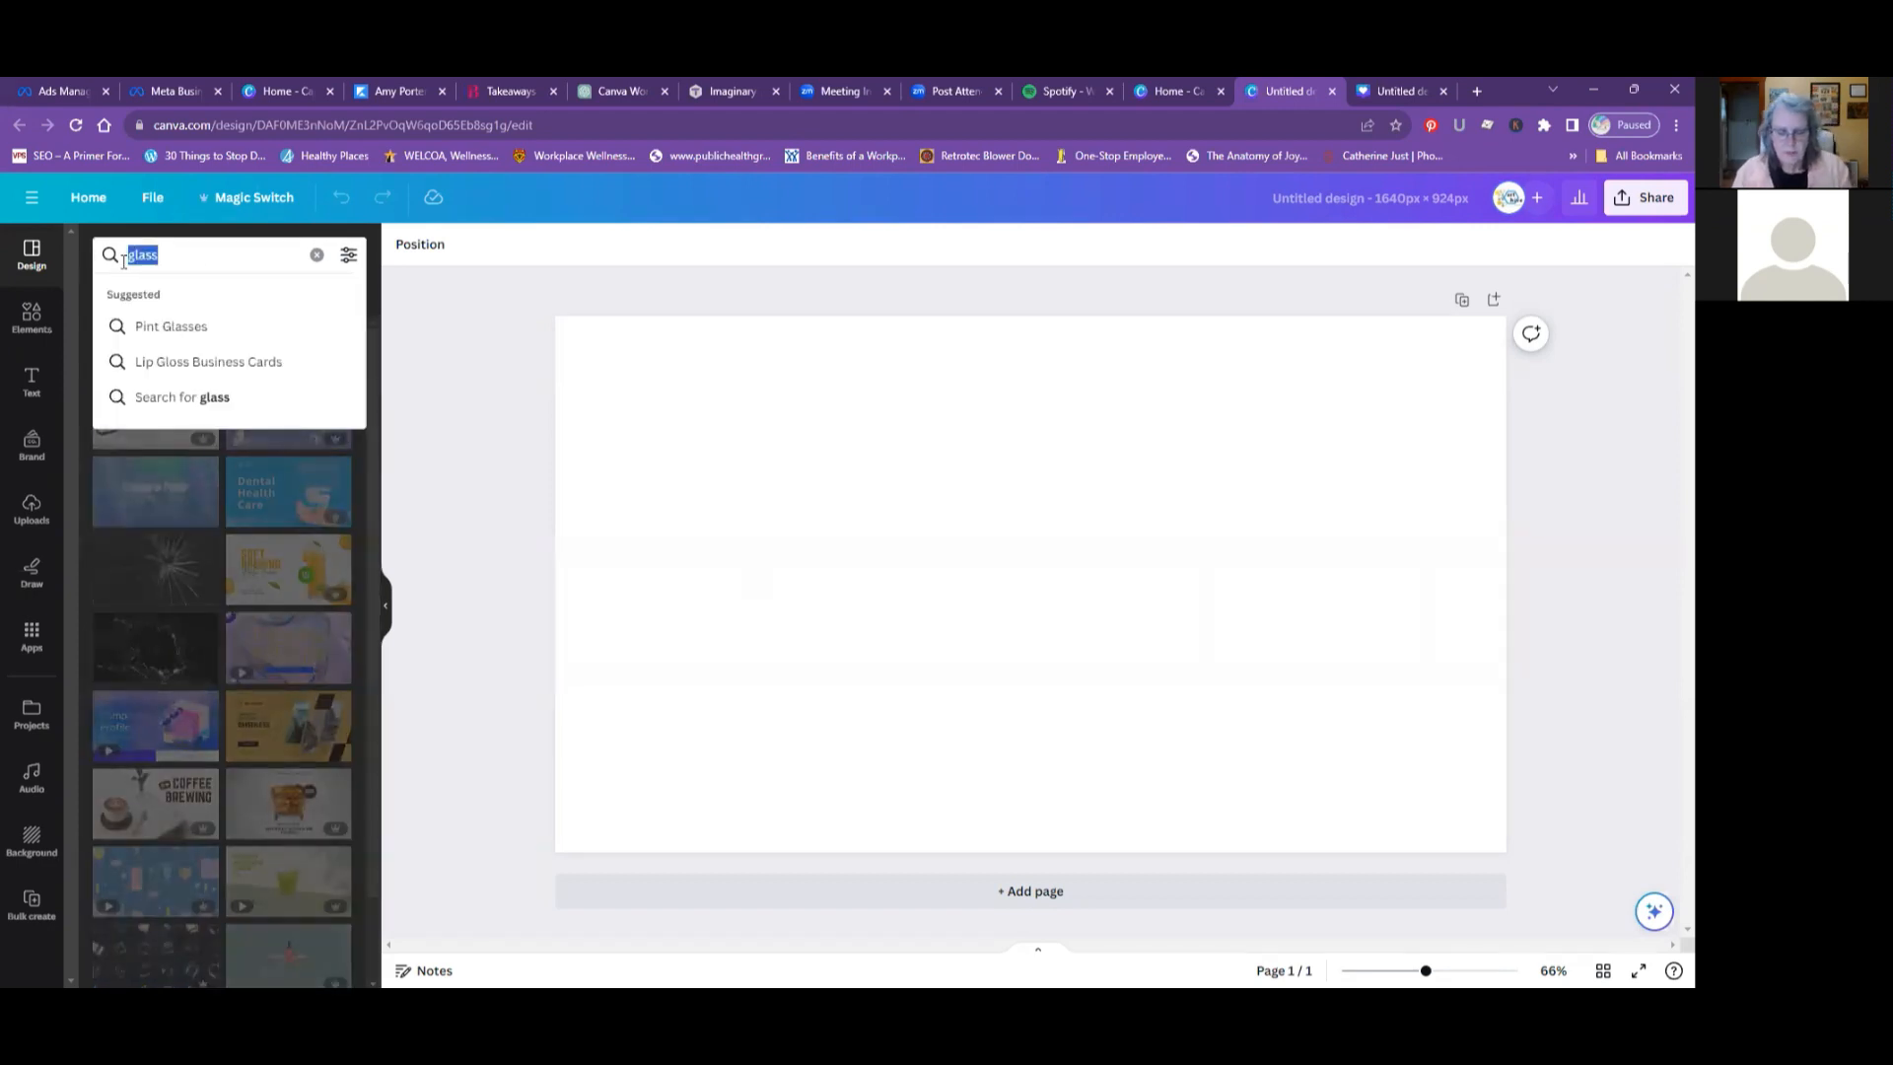
text(s)
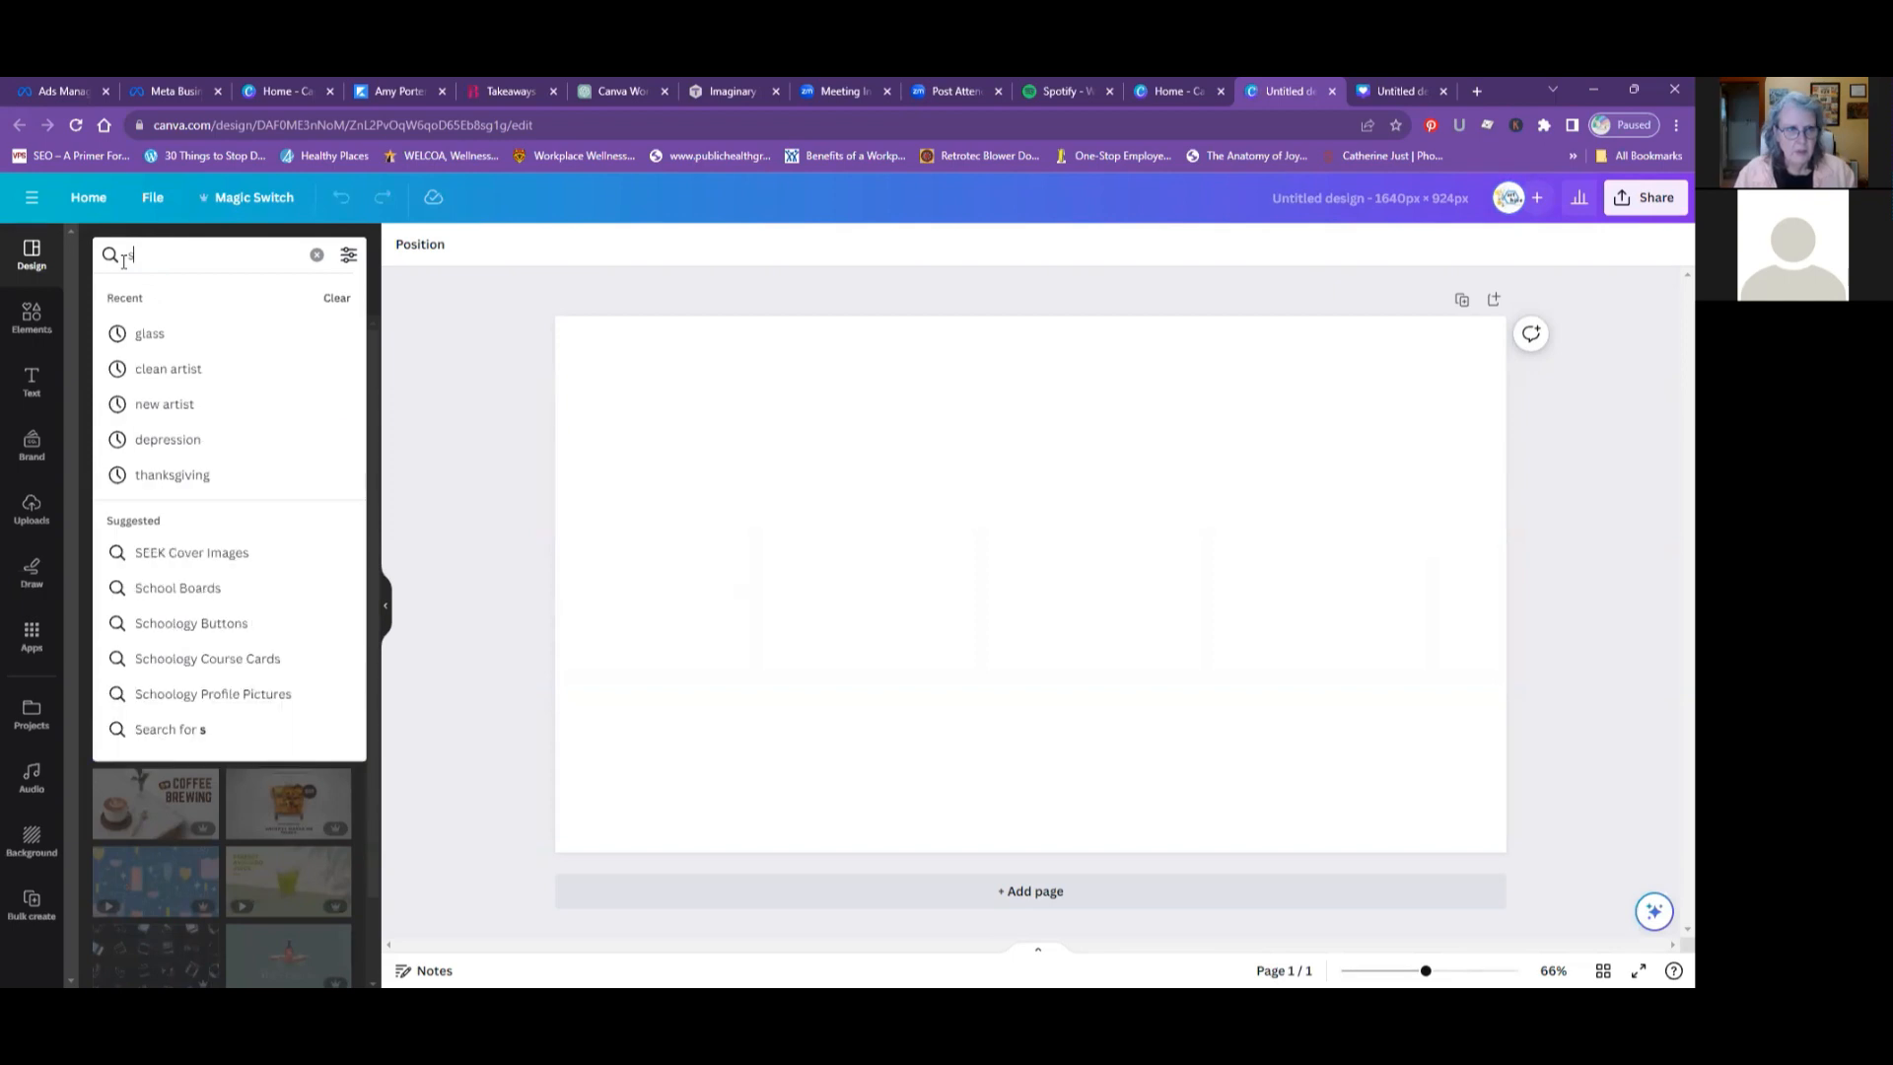
text(tone)
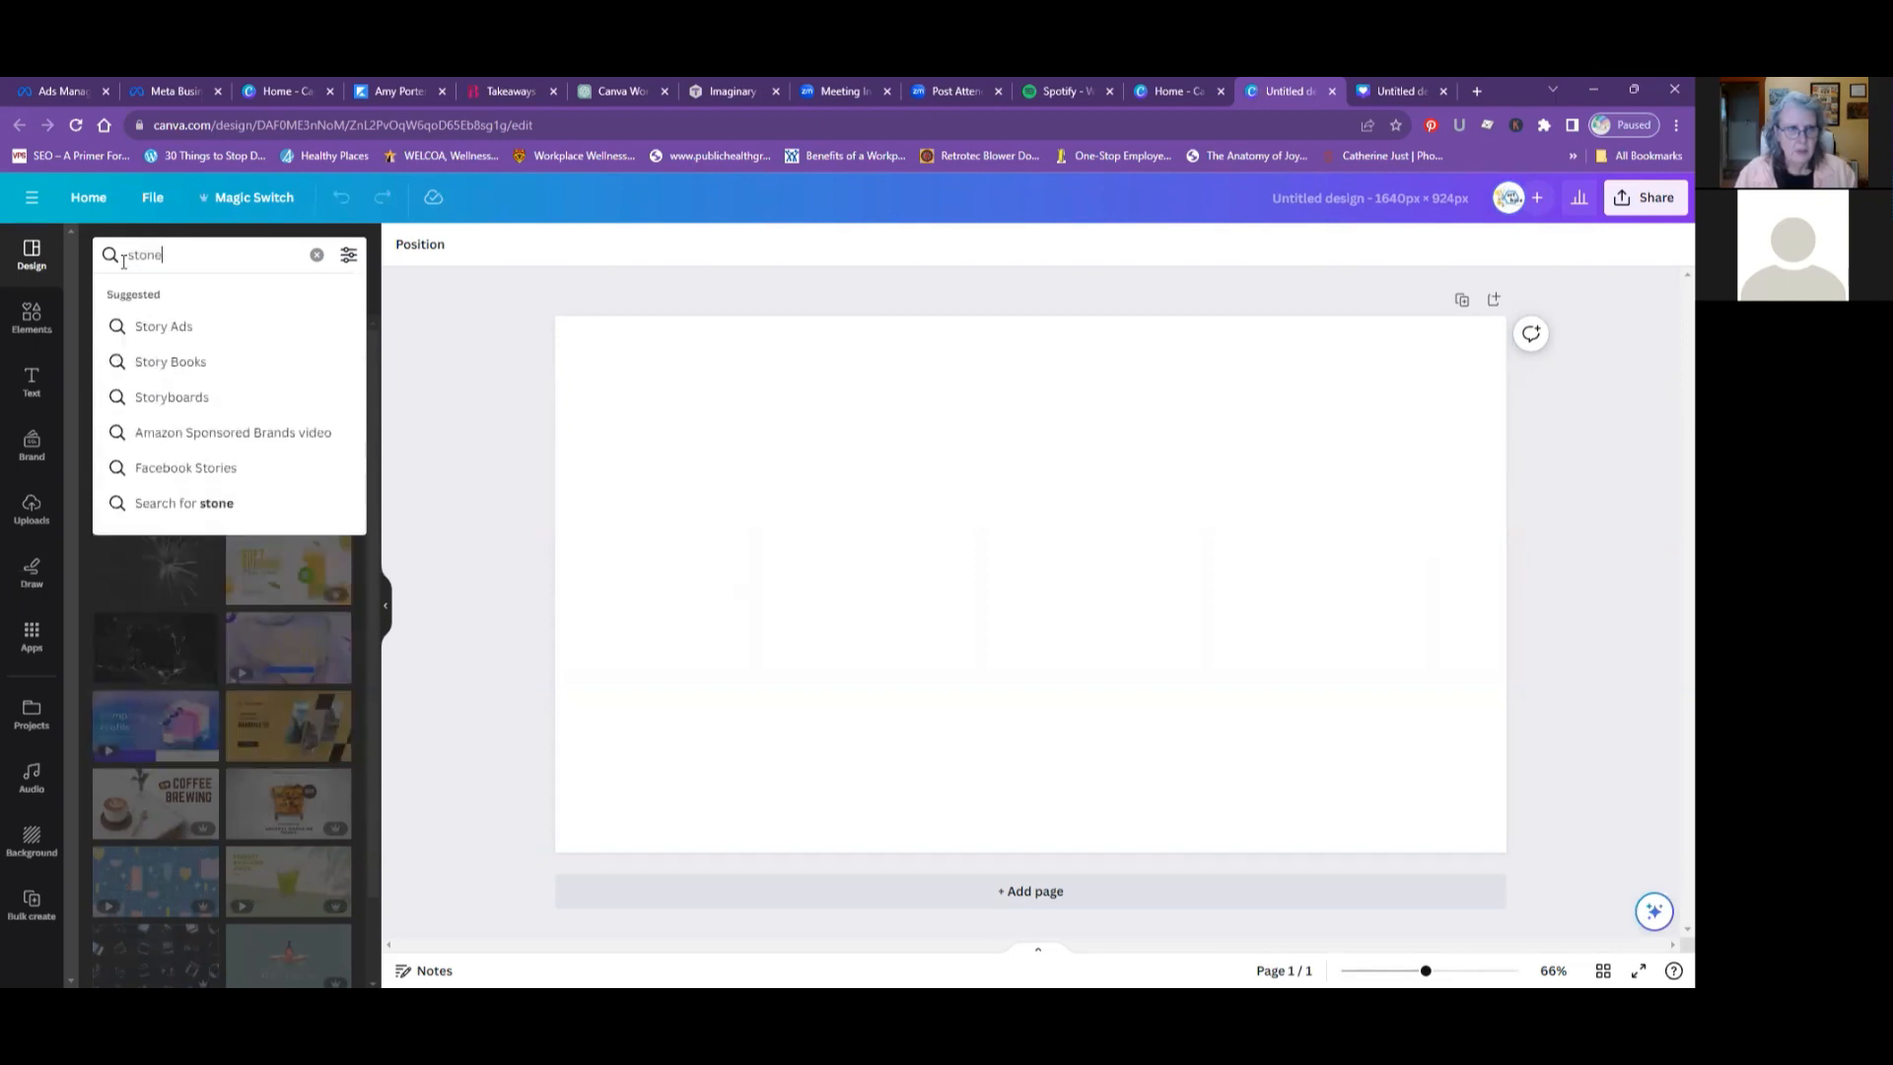
text(s)
key(Return)
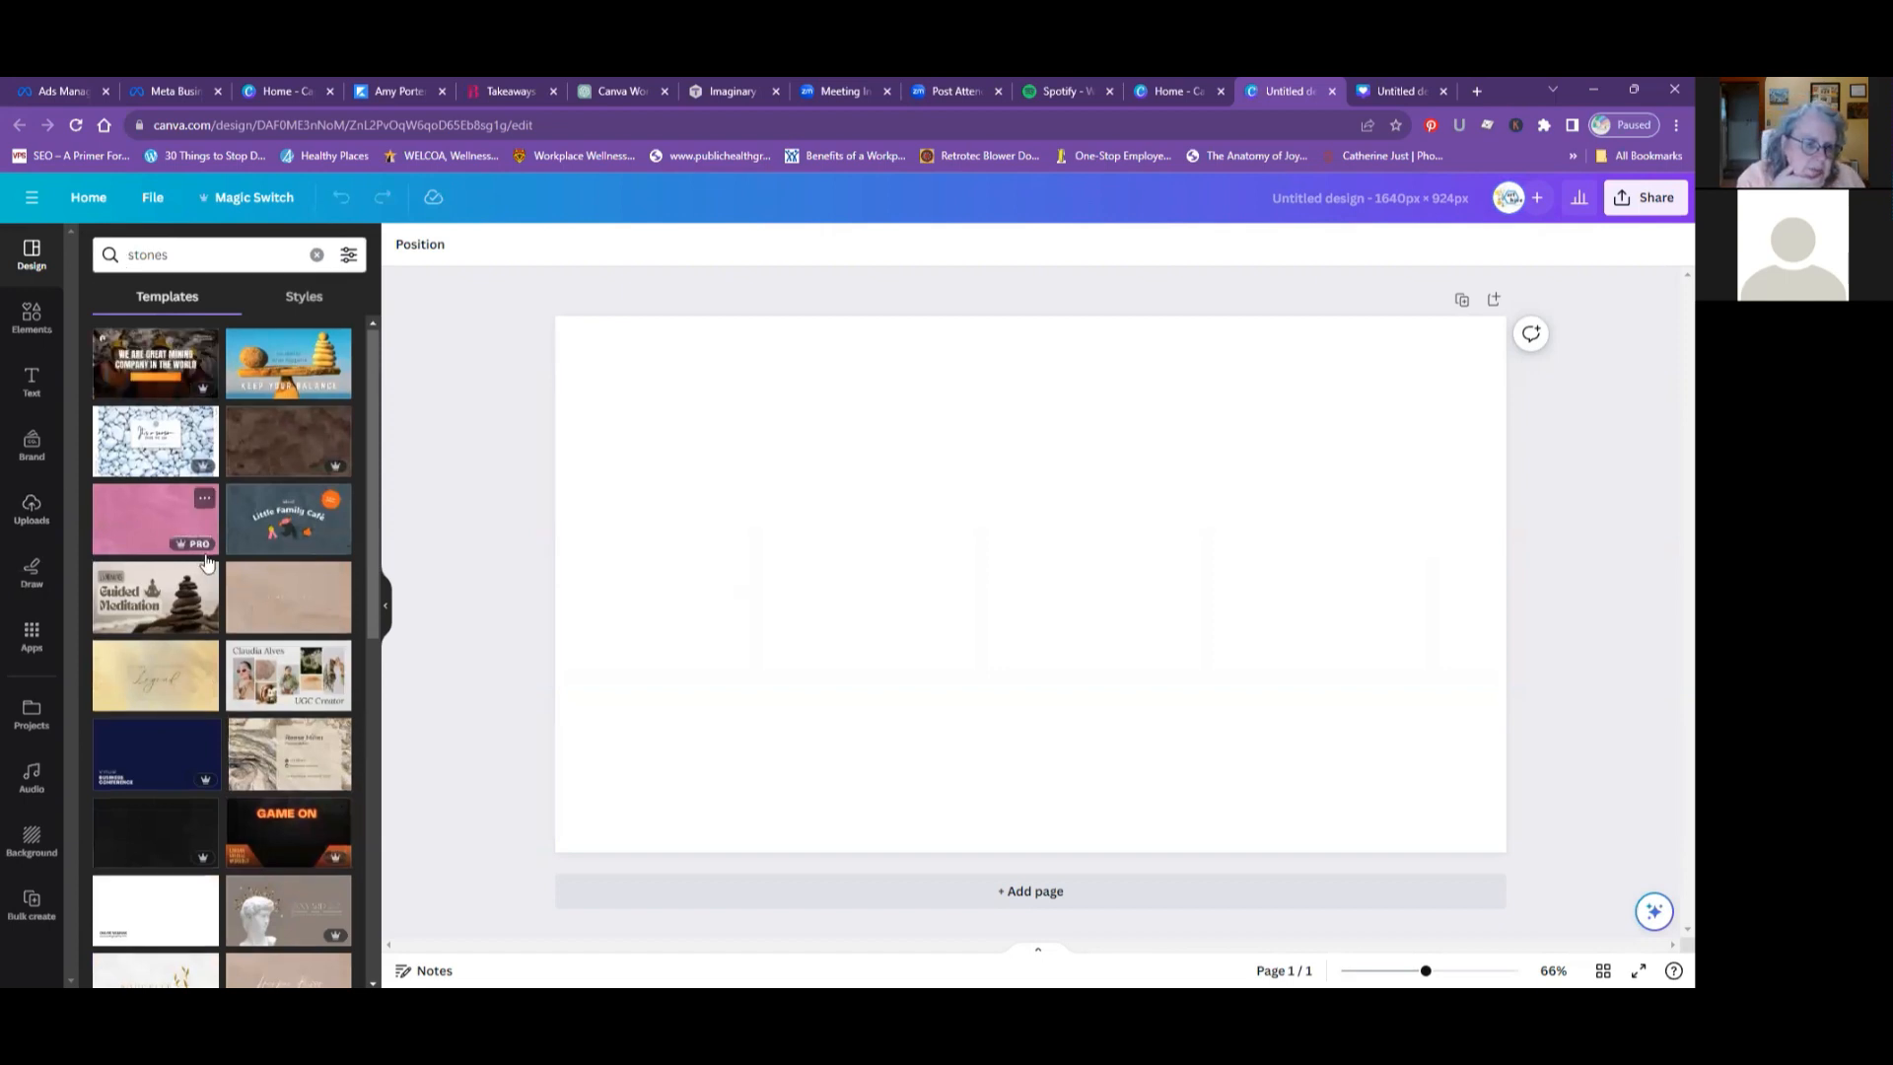
- Browse the stones templates and apply the beige Guided Meditation template with the stacked stones to the blank page
scroll(207, 562, down, 1)
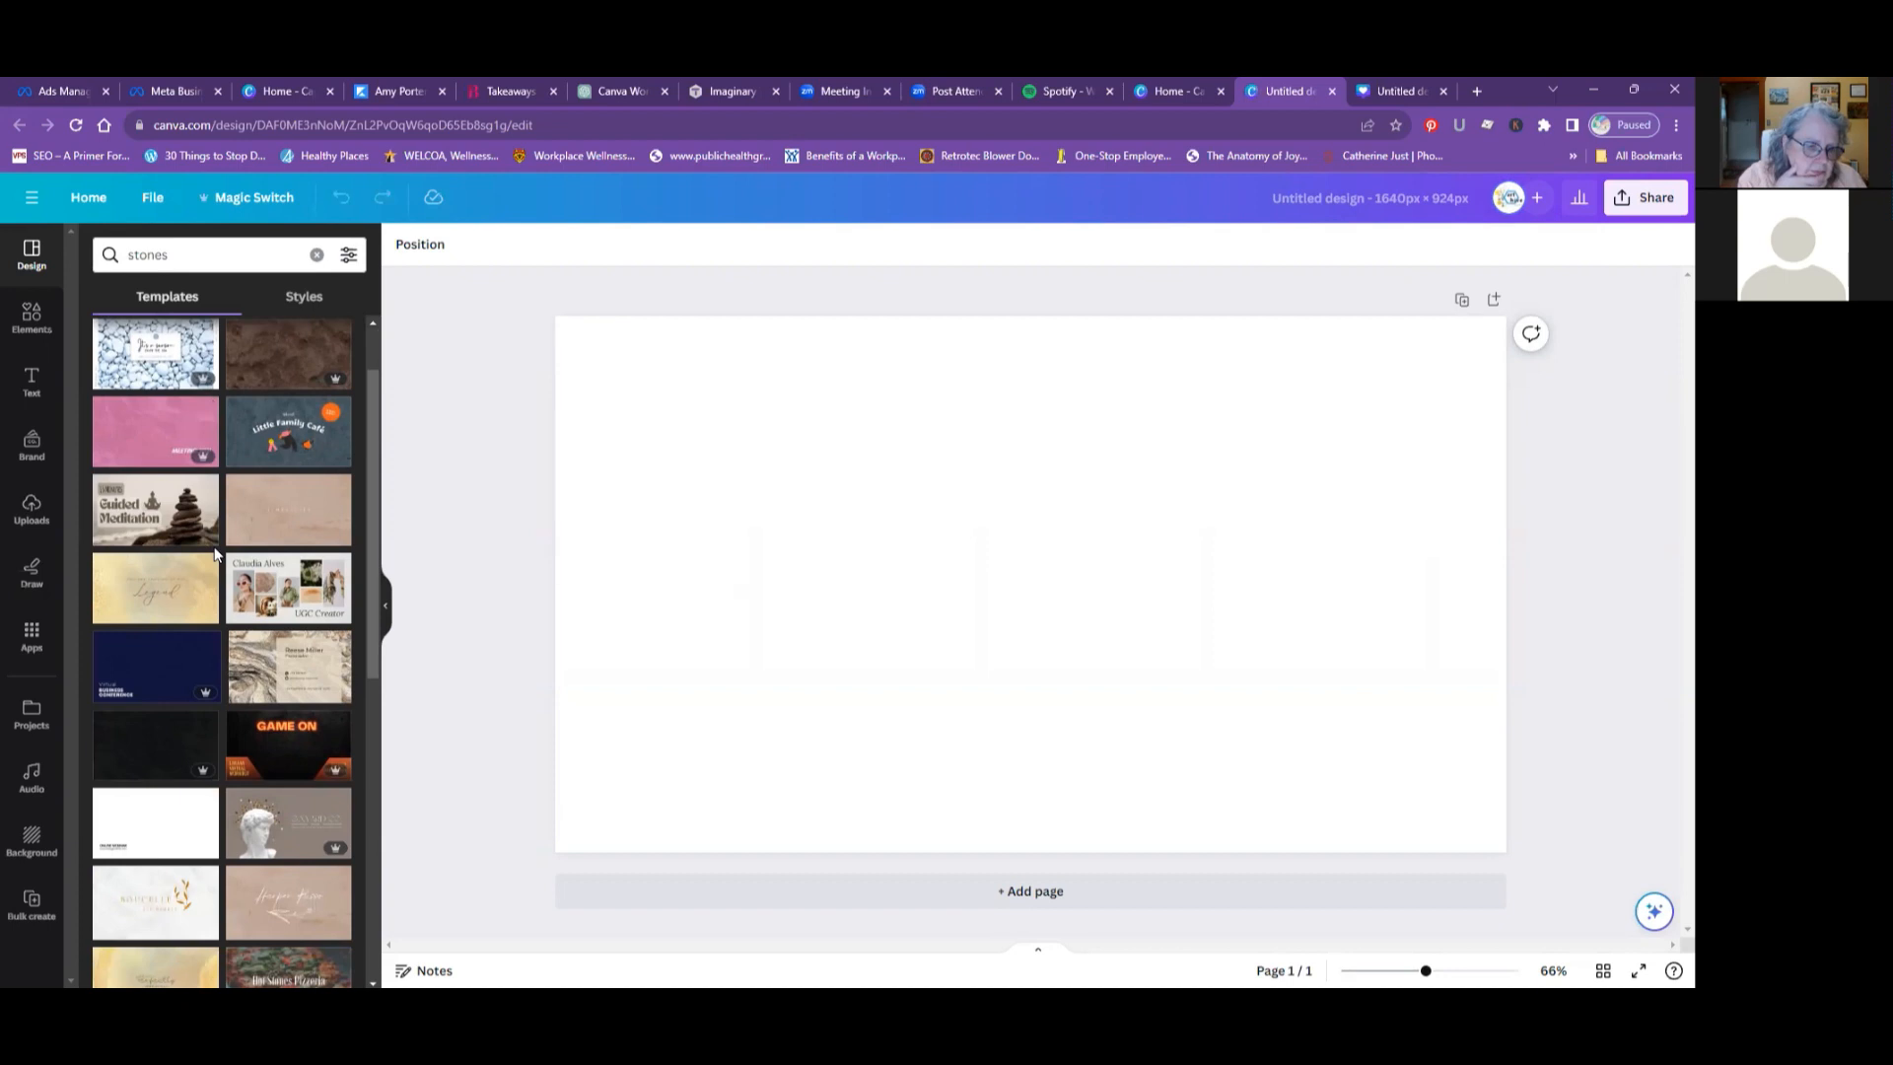
scroll(215, 554, down, 1)
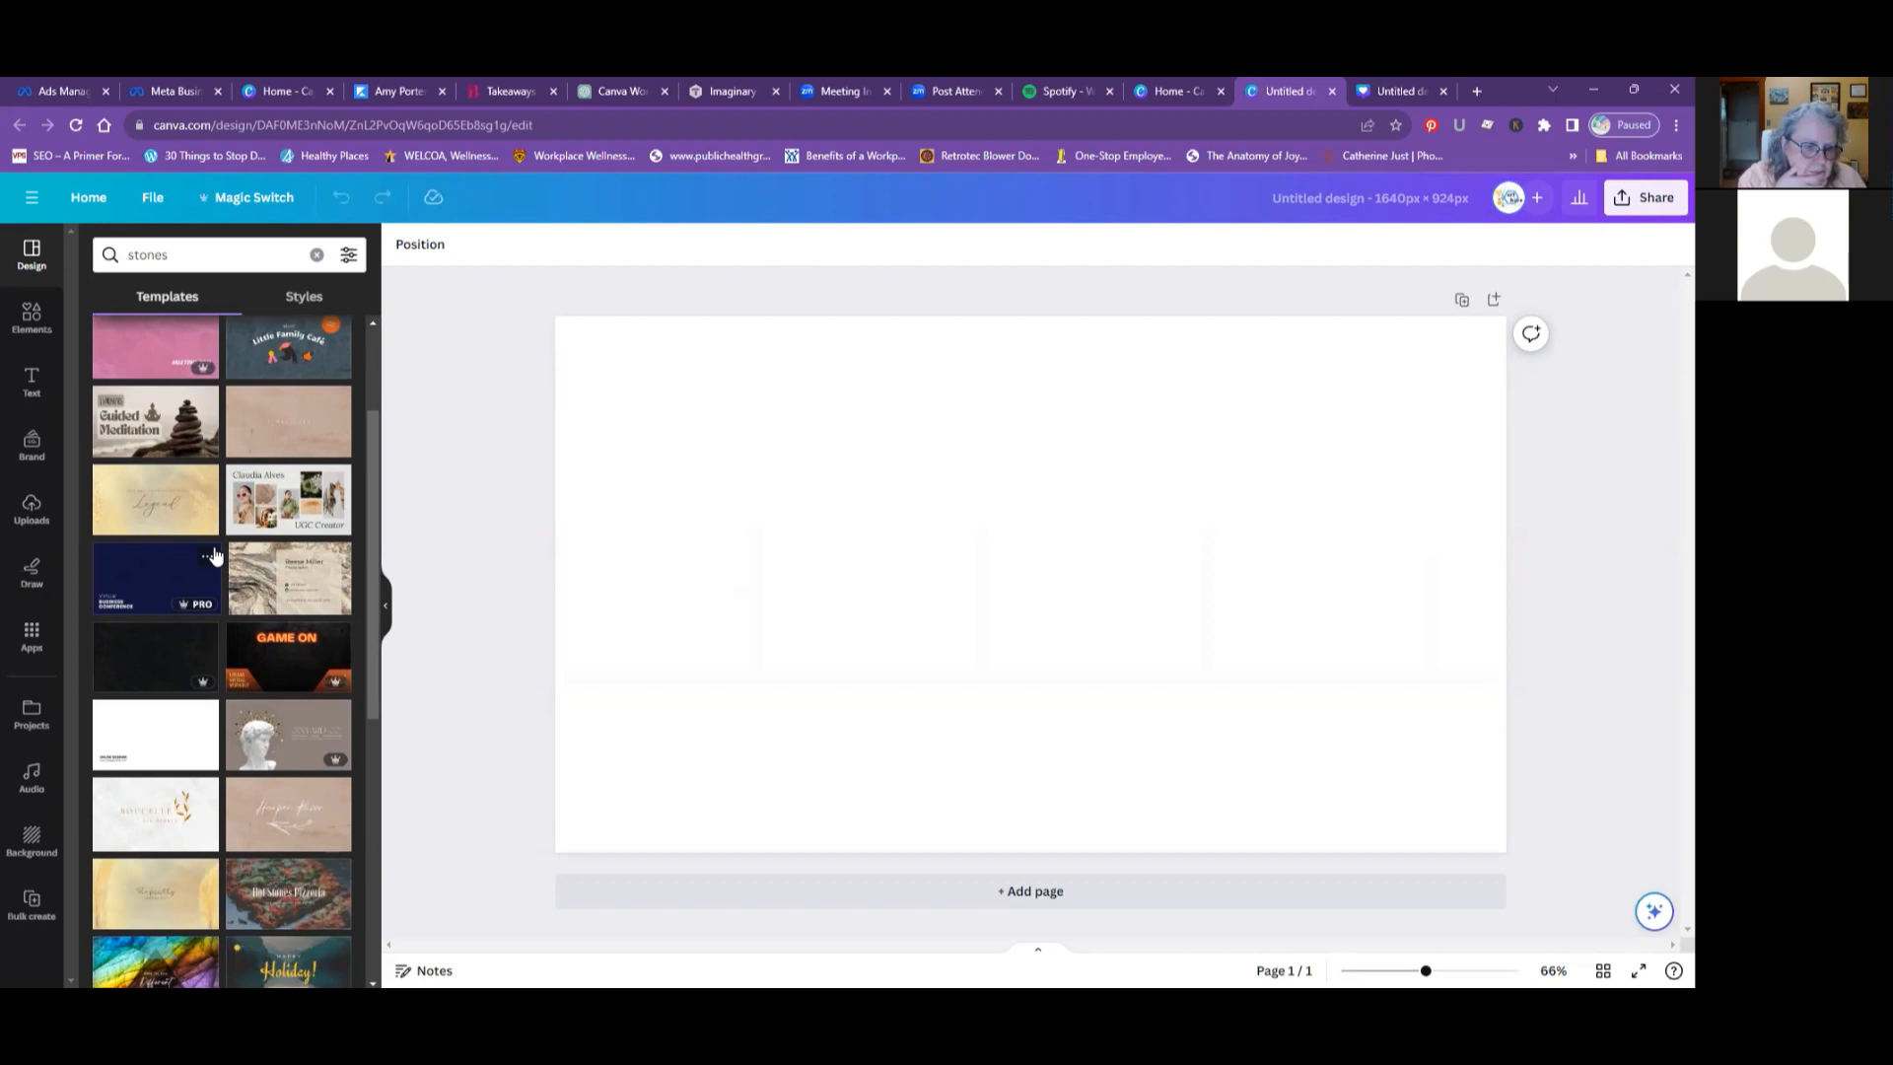
scroll(214, 557, down, 1)
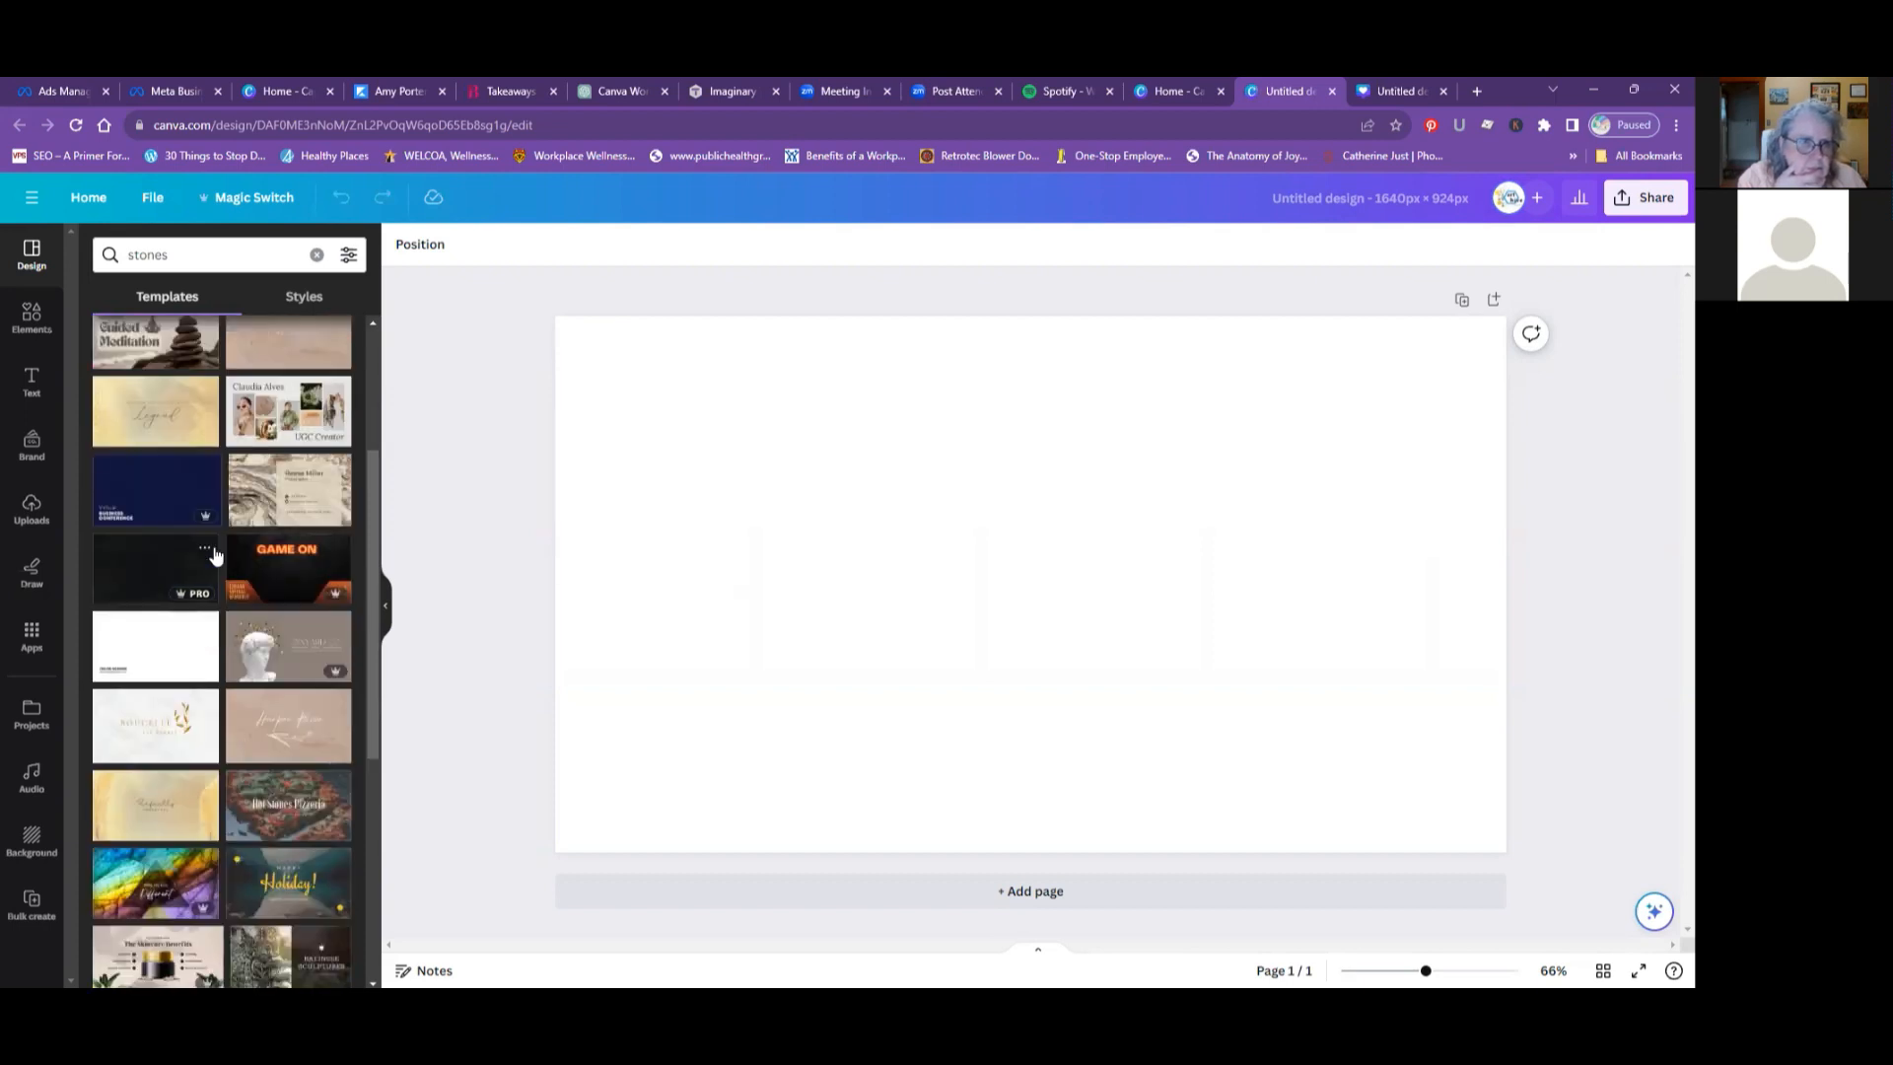
scroll(215, 555, up, 3)
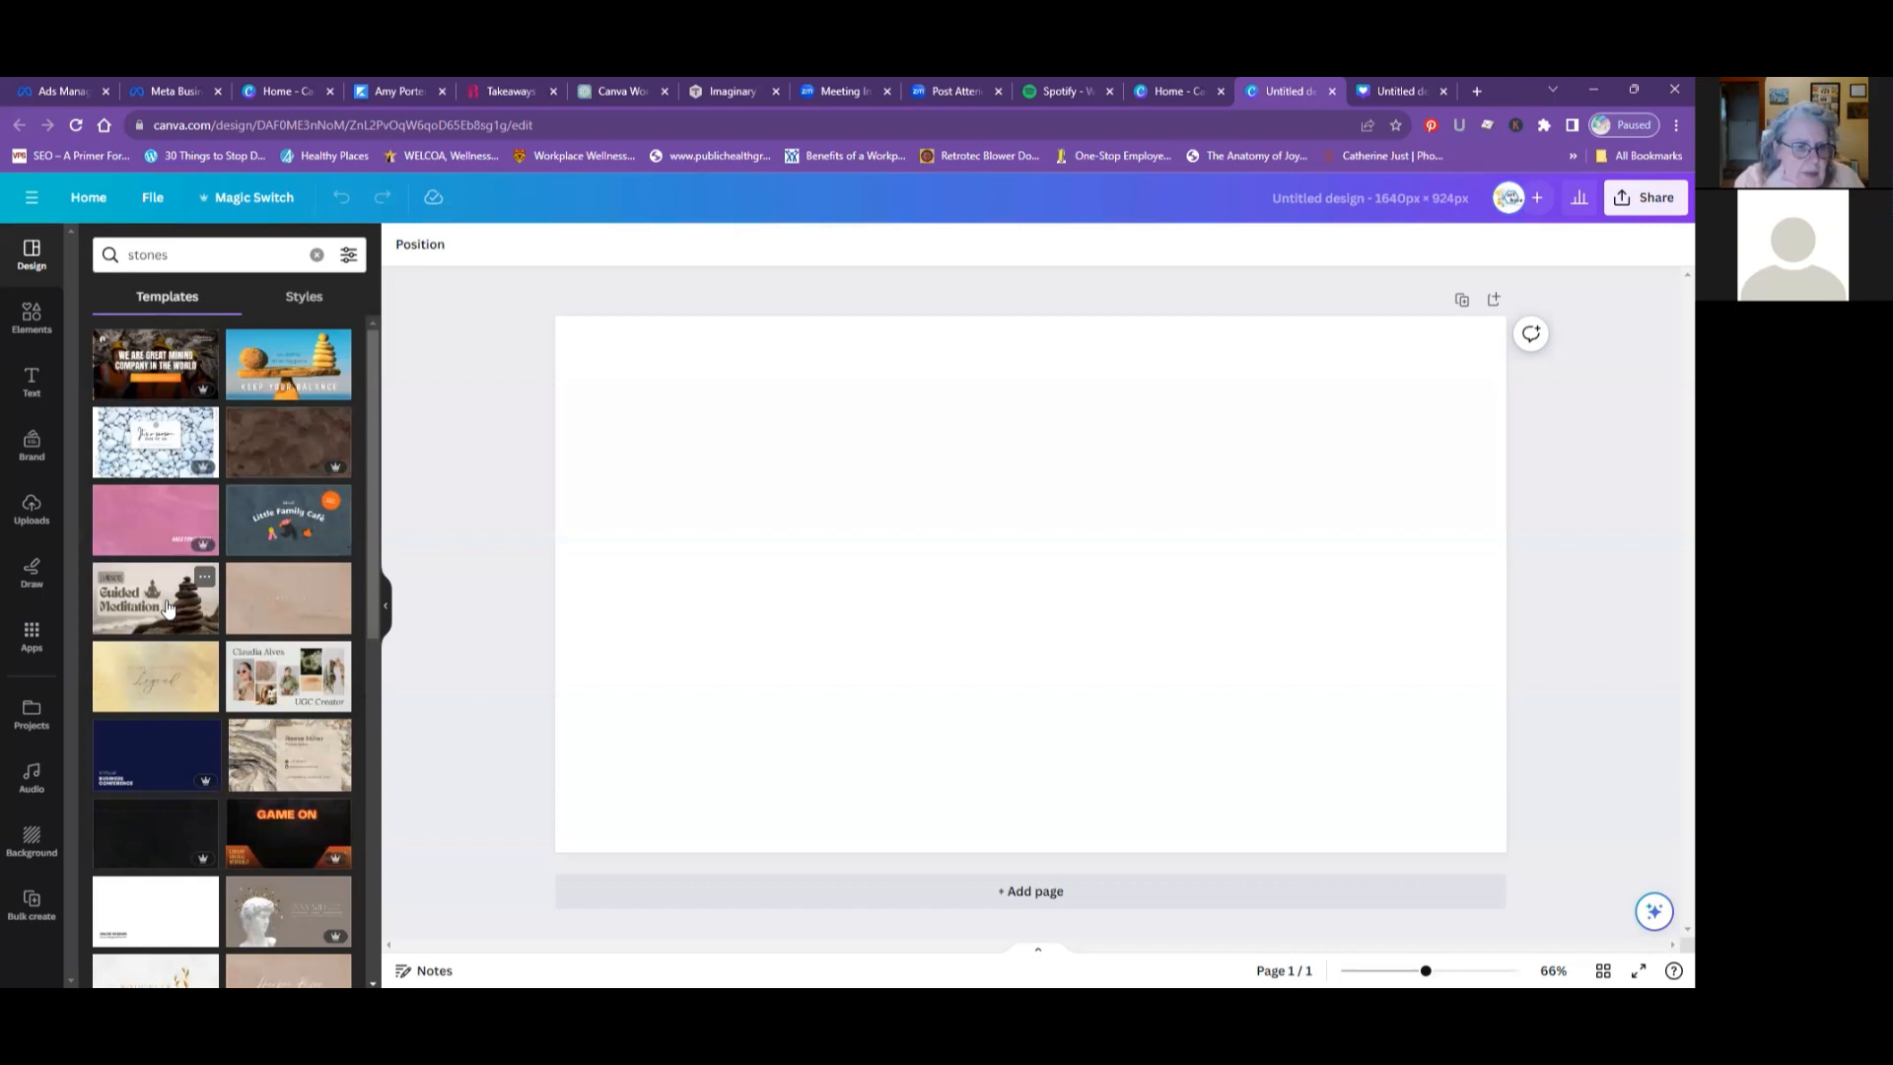
scroll(168, 607, down, 2)
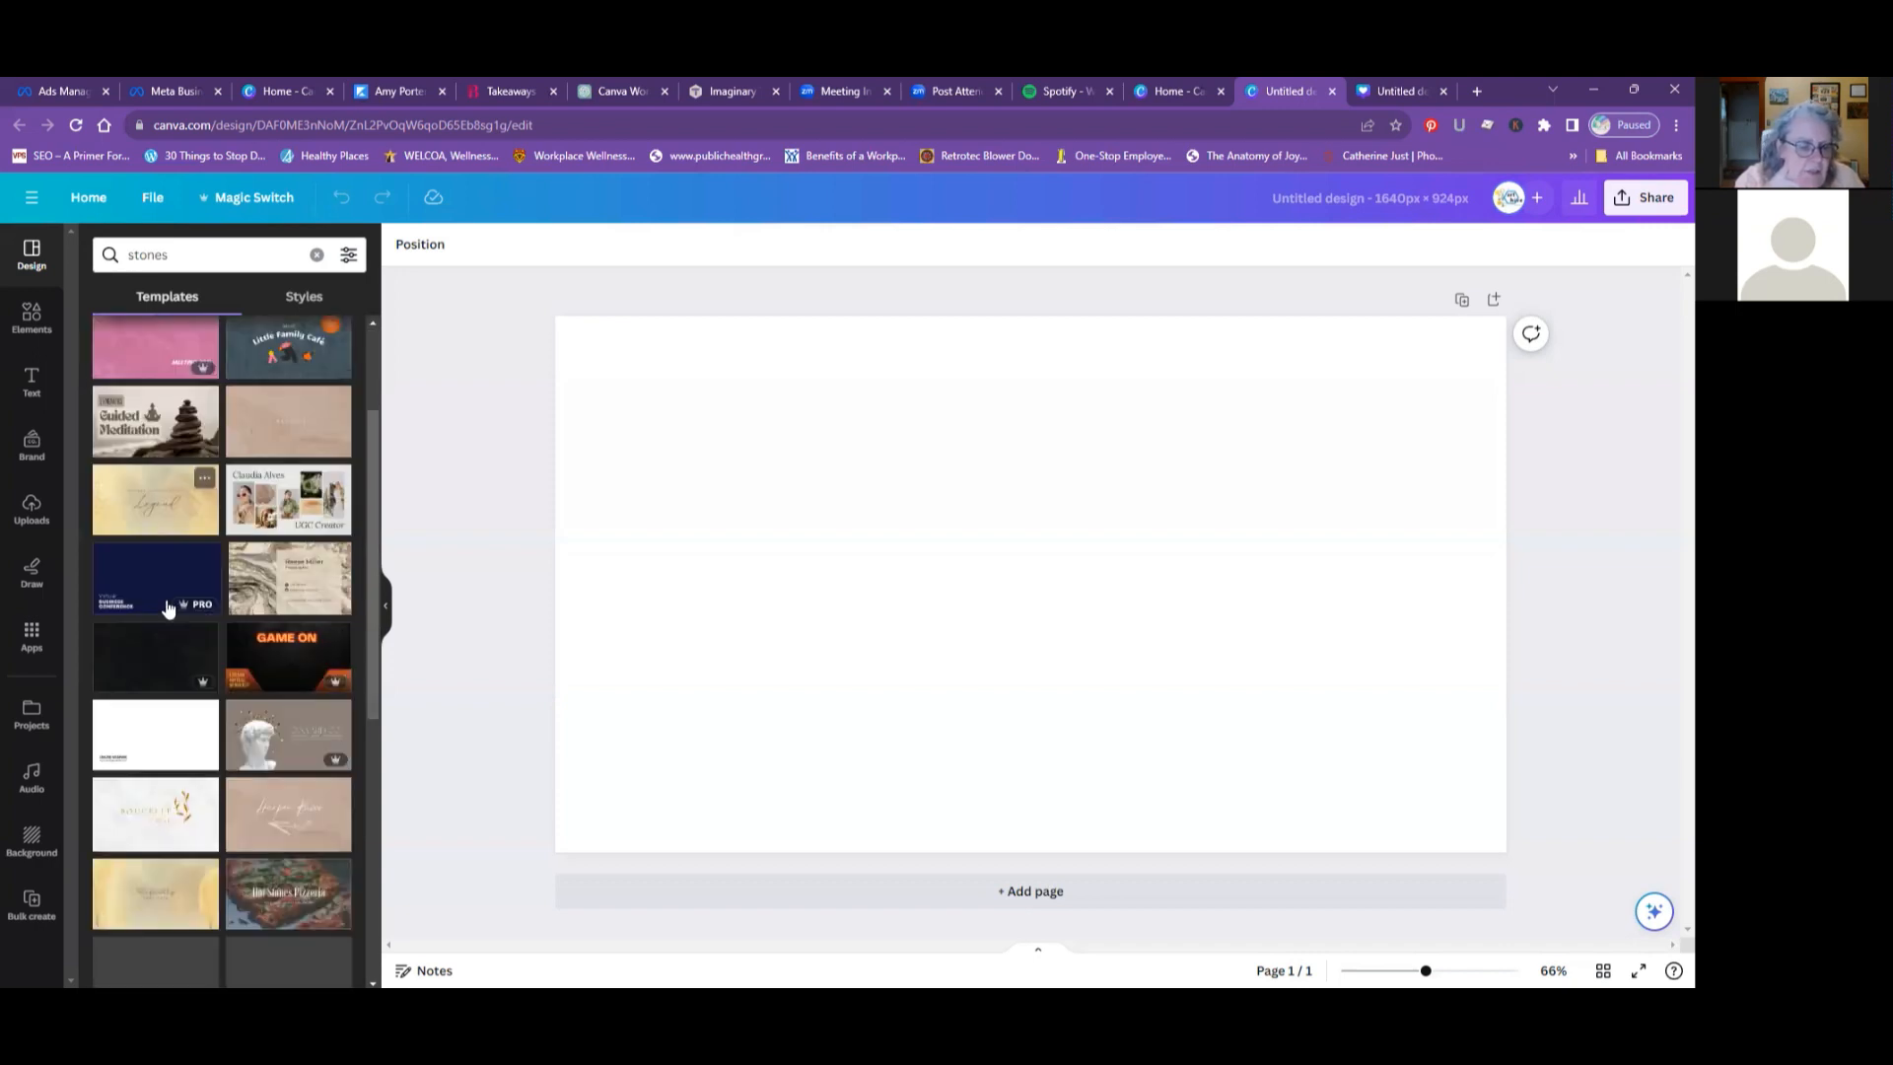
scroll(168, 608, down, 1)
scroll(168, 607, down, 1)
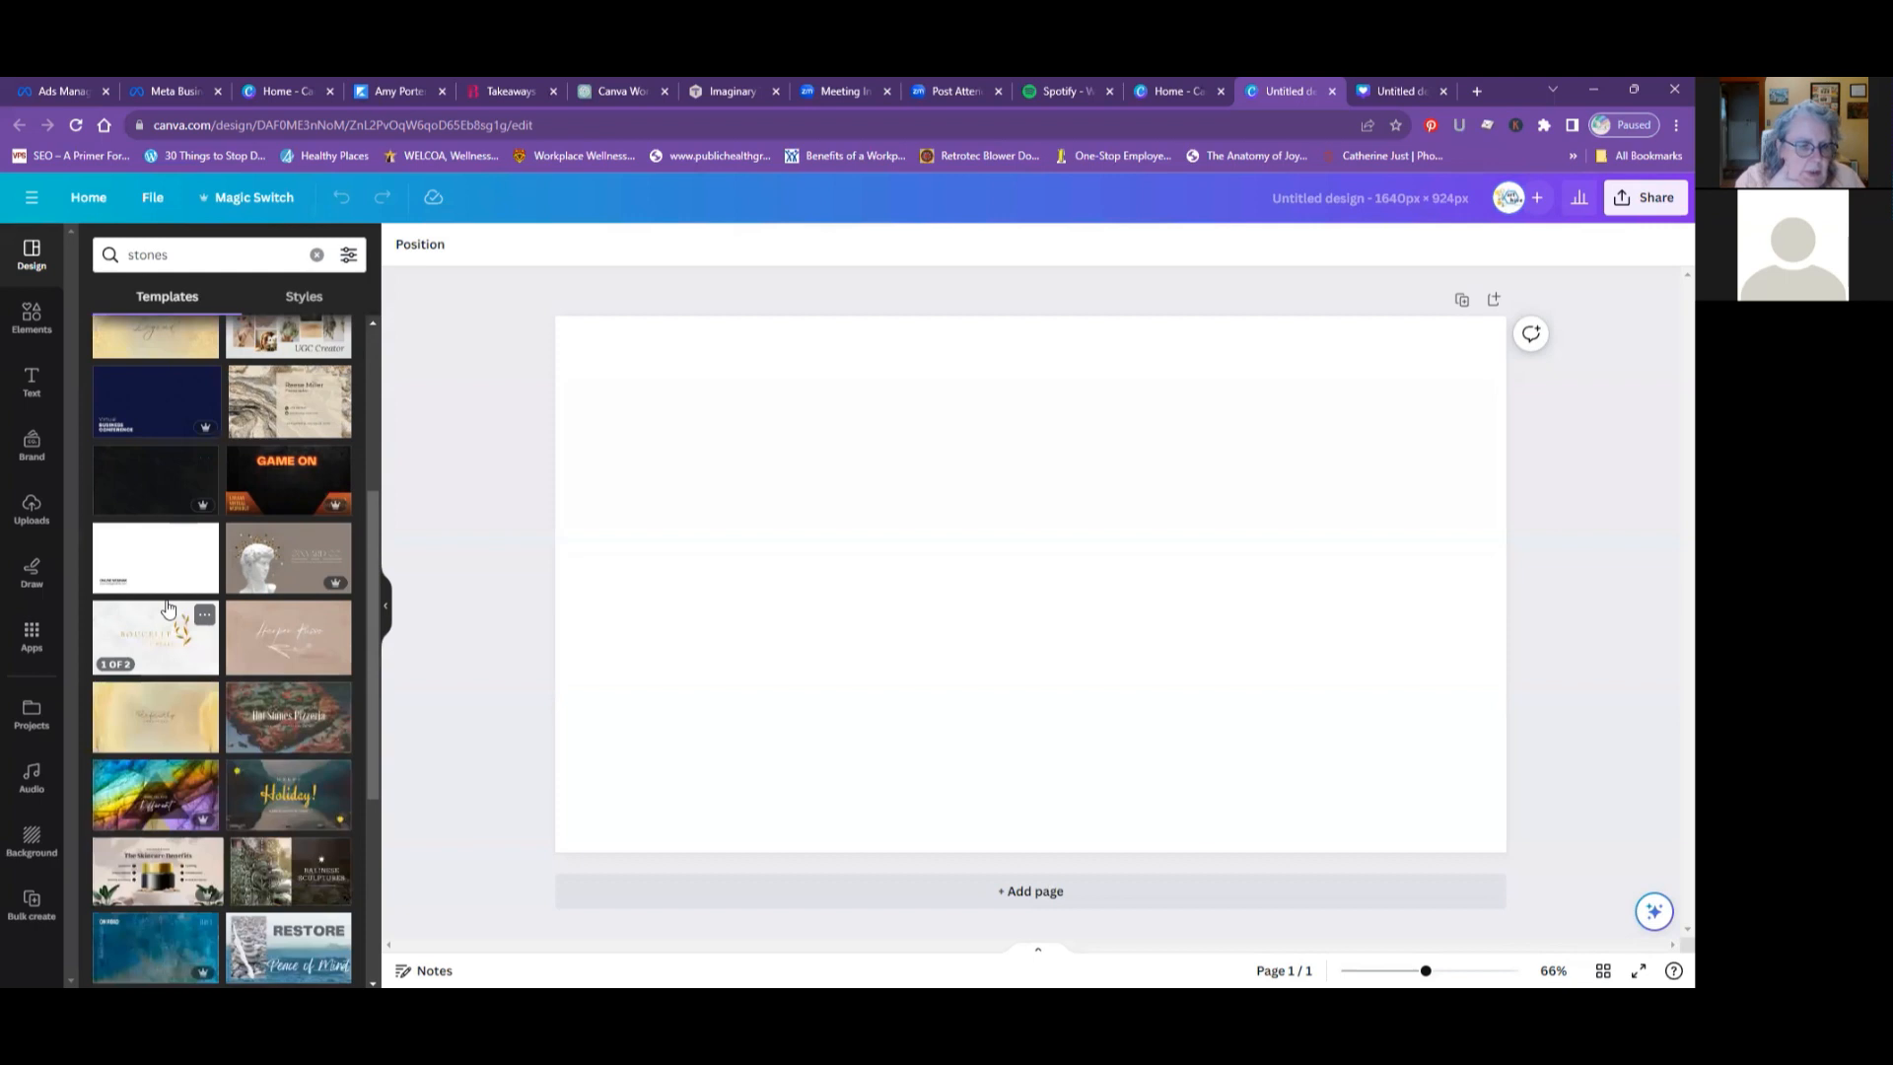
scroll(167, 606, down, 1)
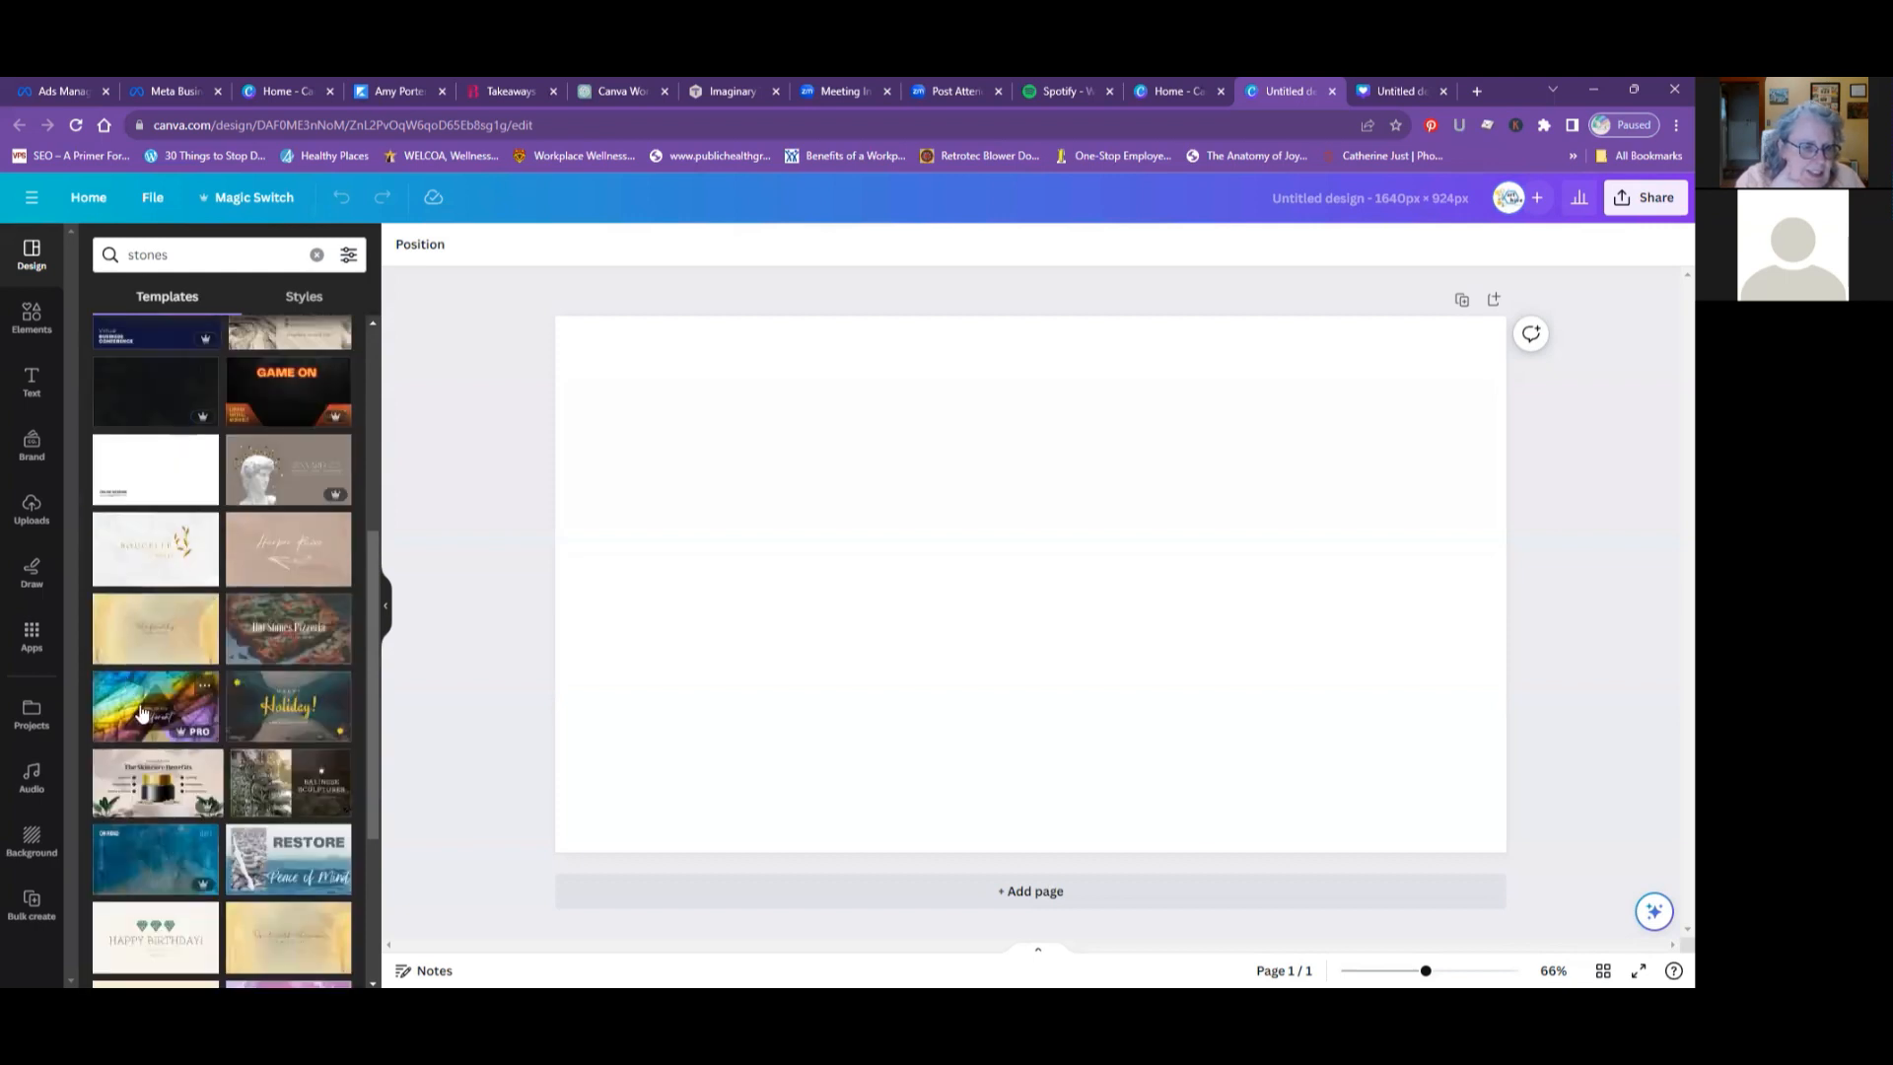
scroll(167, 651, down, 1)
scroll(168, 650, down, 2)
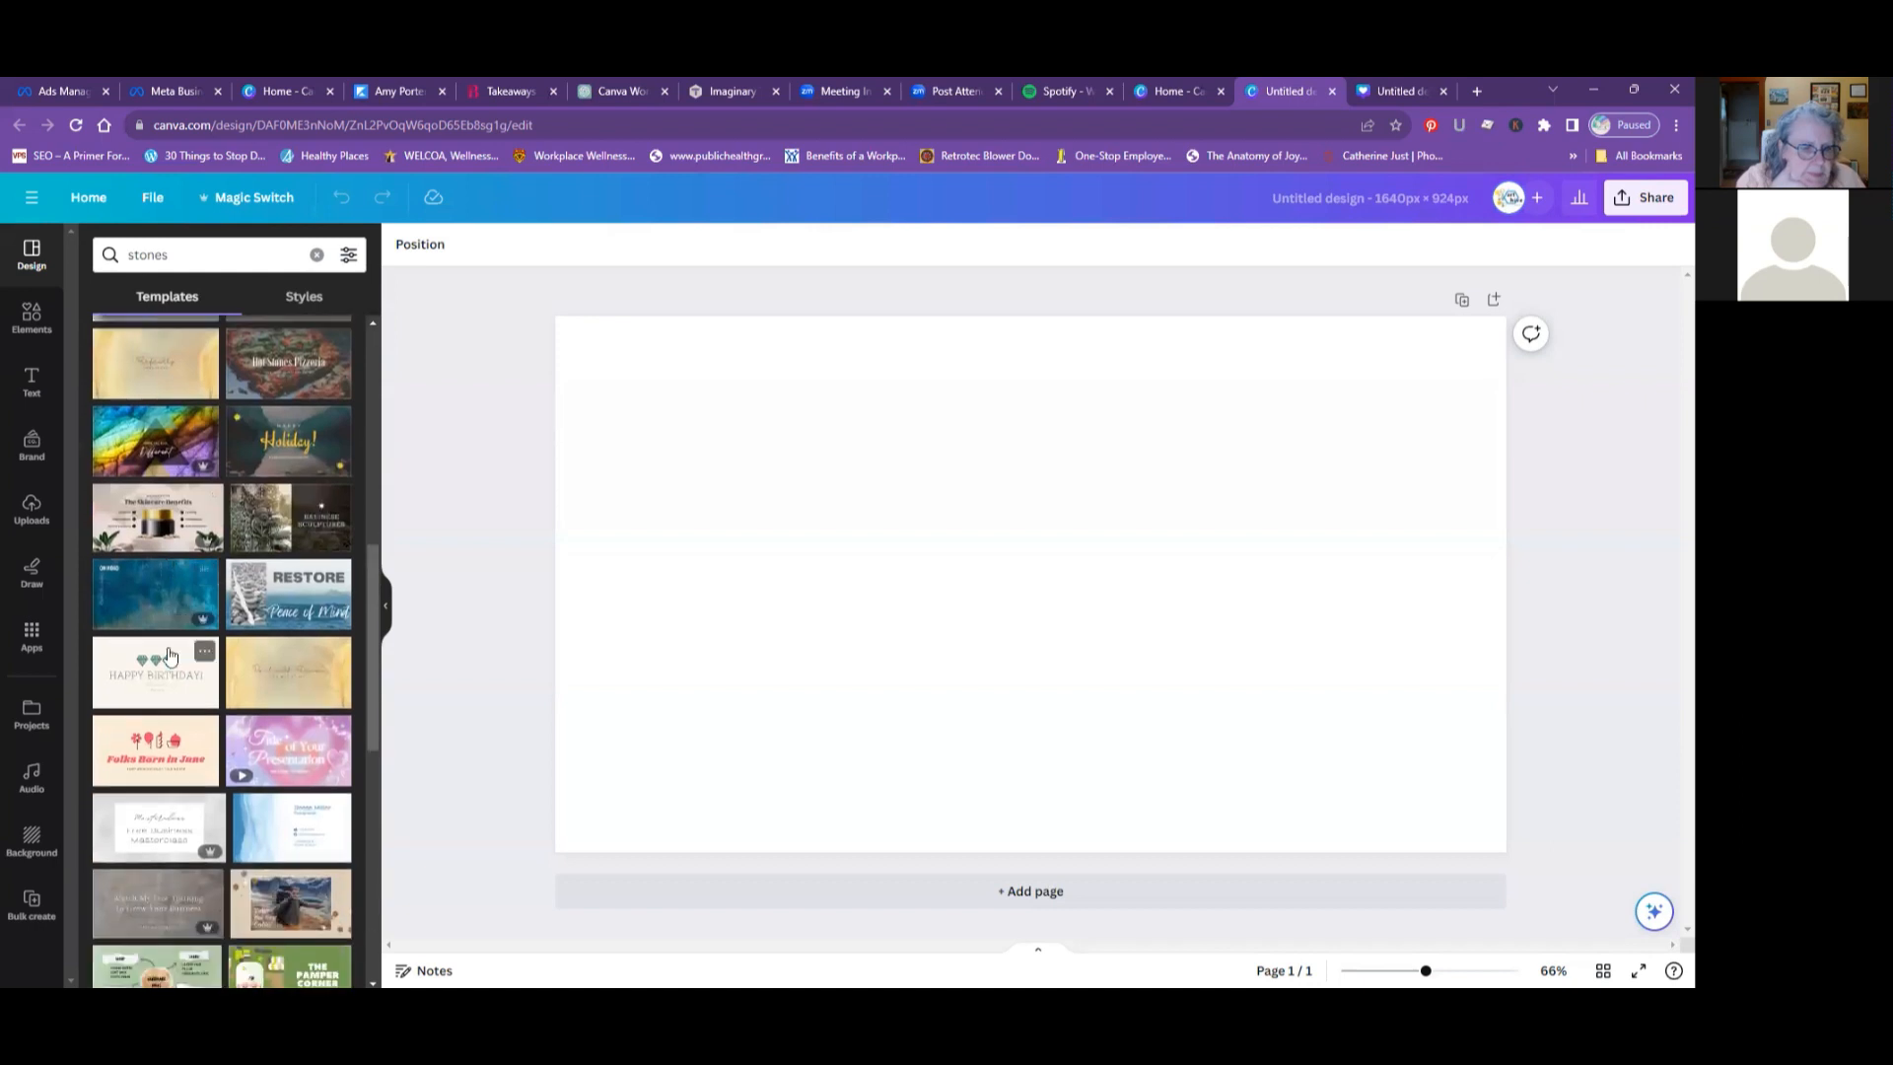
scroll(169, 655, down, 5)
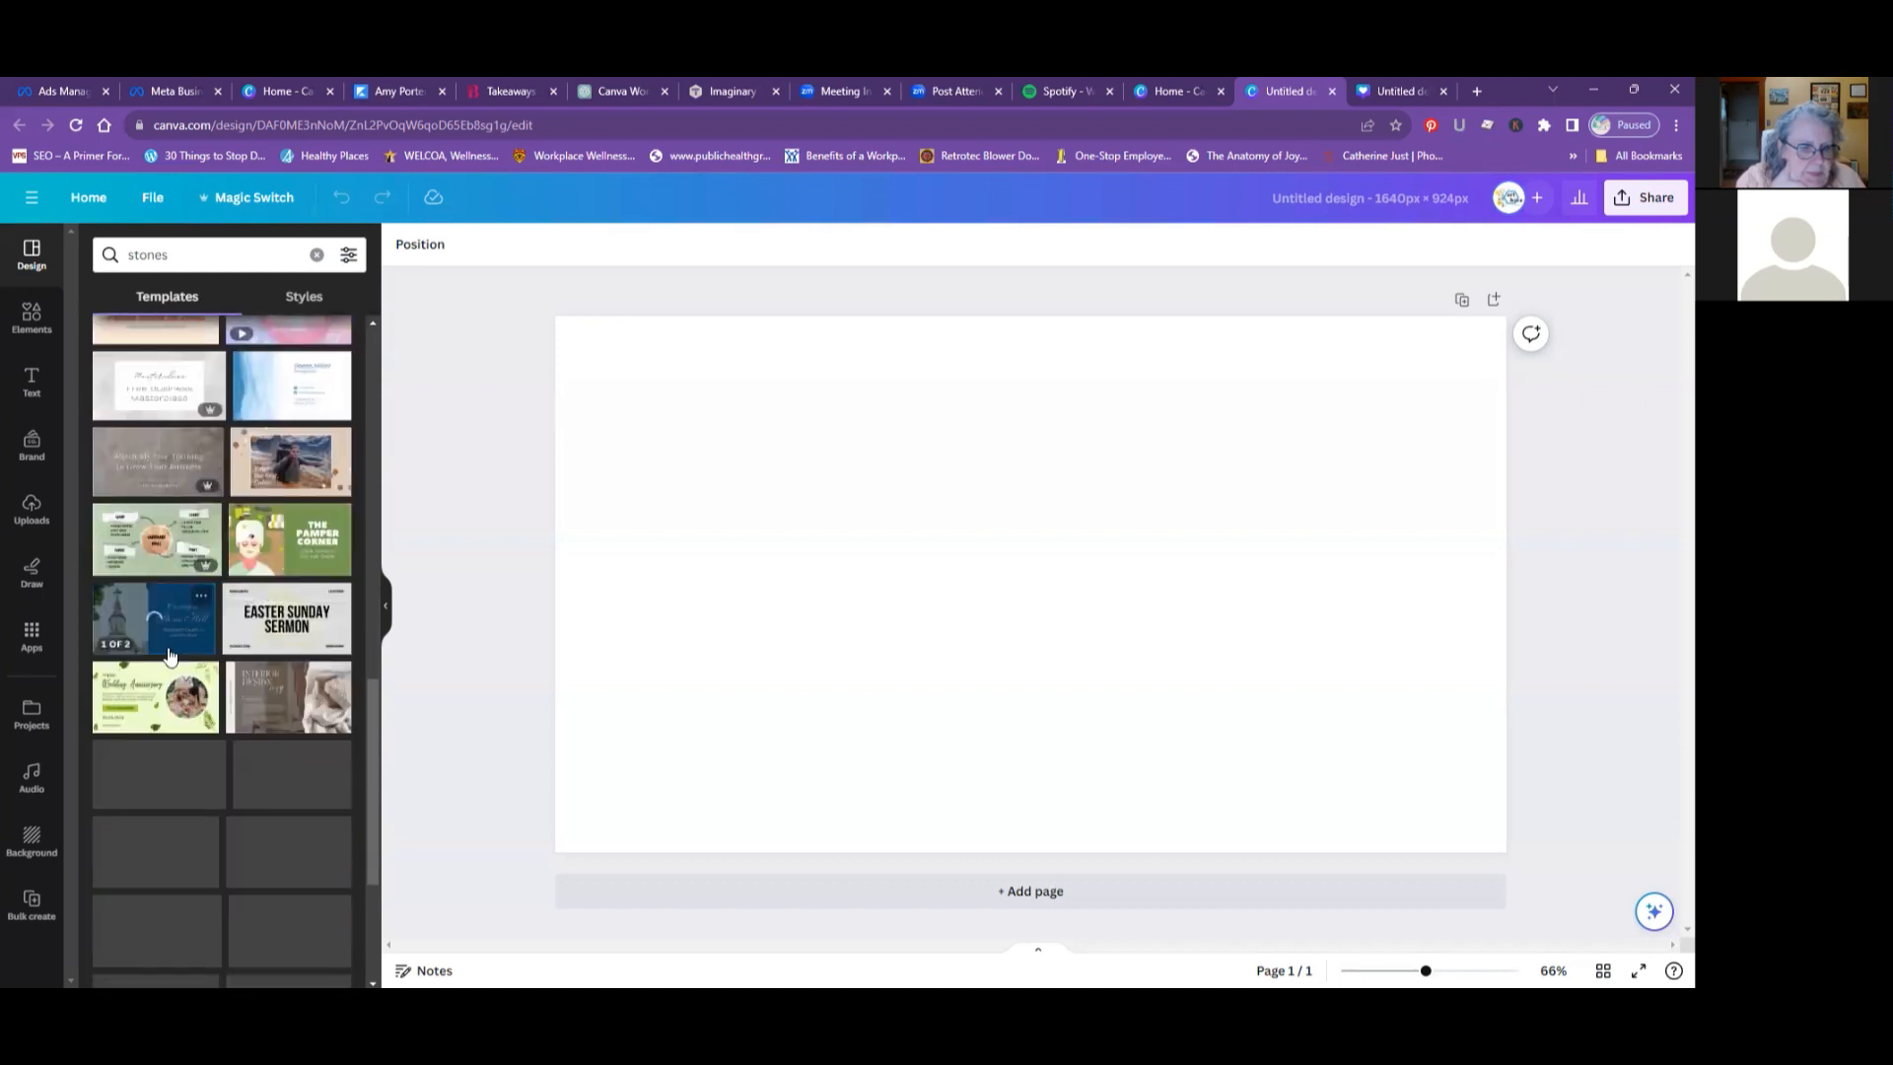
scroll(170, 655, down, 1)
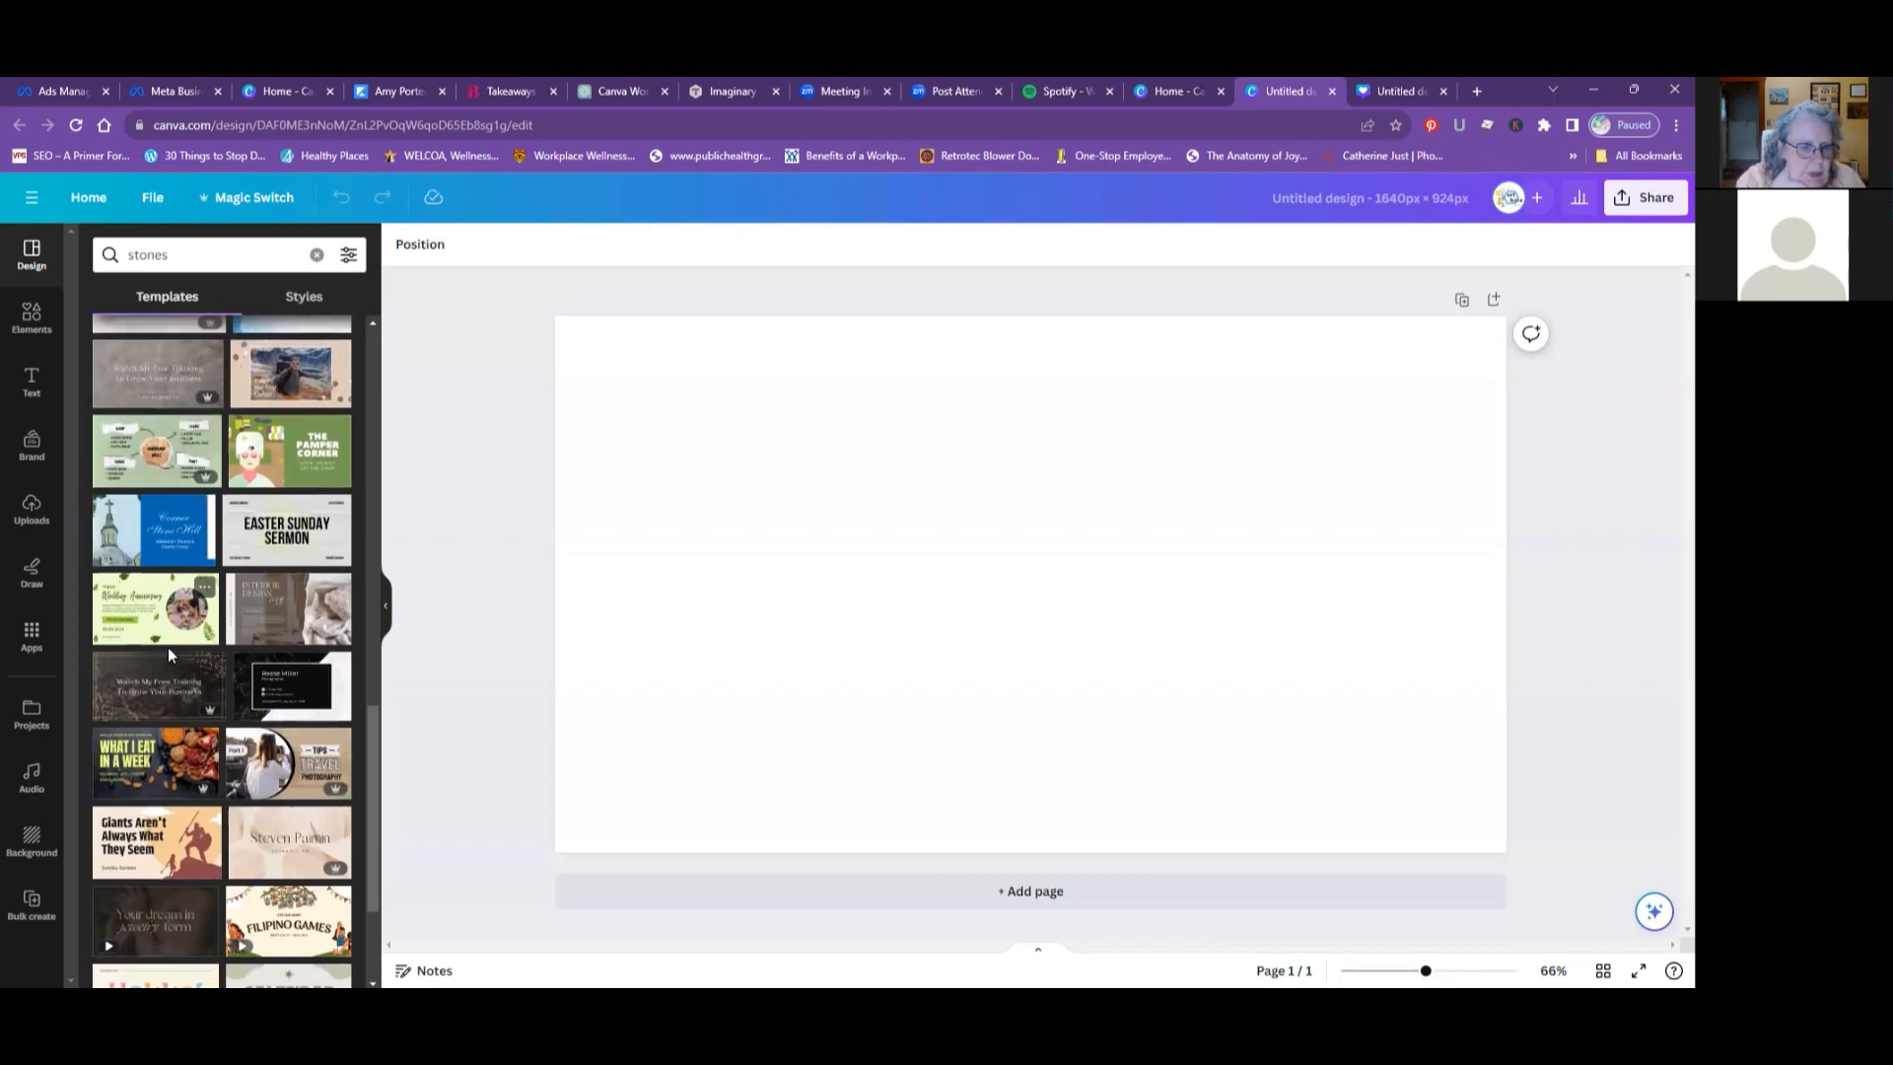
scroll(168, 651, down, 2)
scroll(170, 655, up, 4)
scroll(171, 655, up, 5)
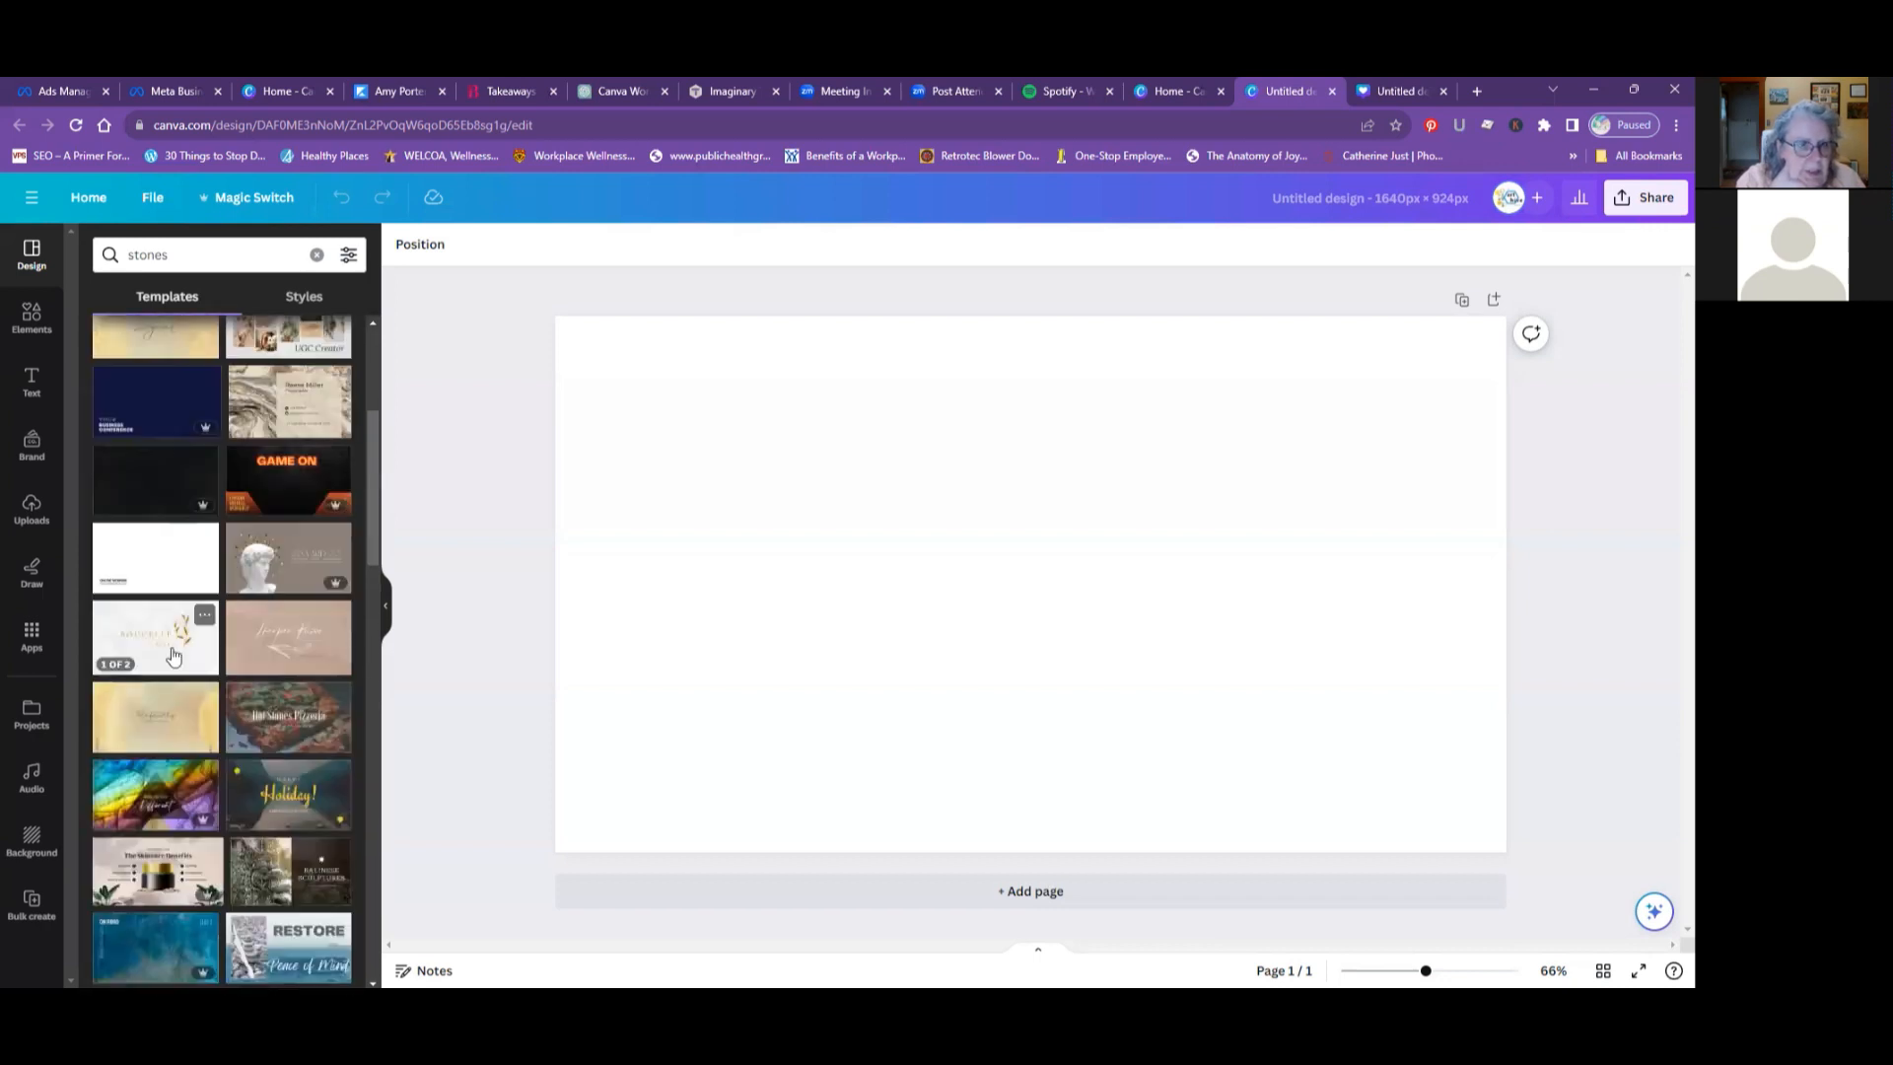
scroll(172, 654, up, 4)
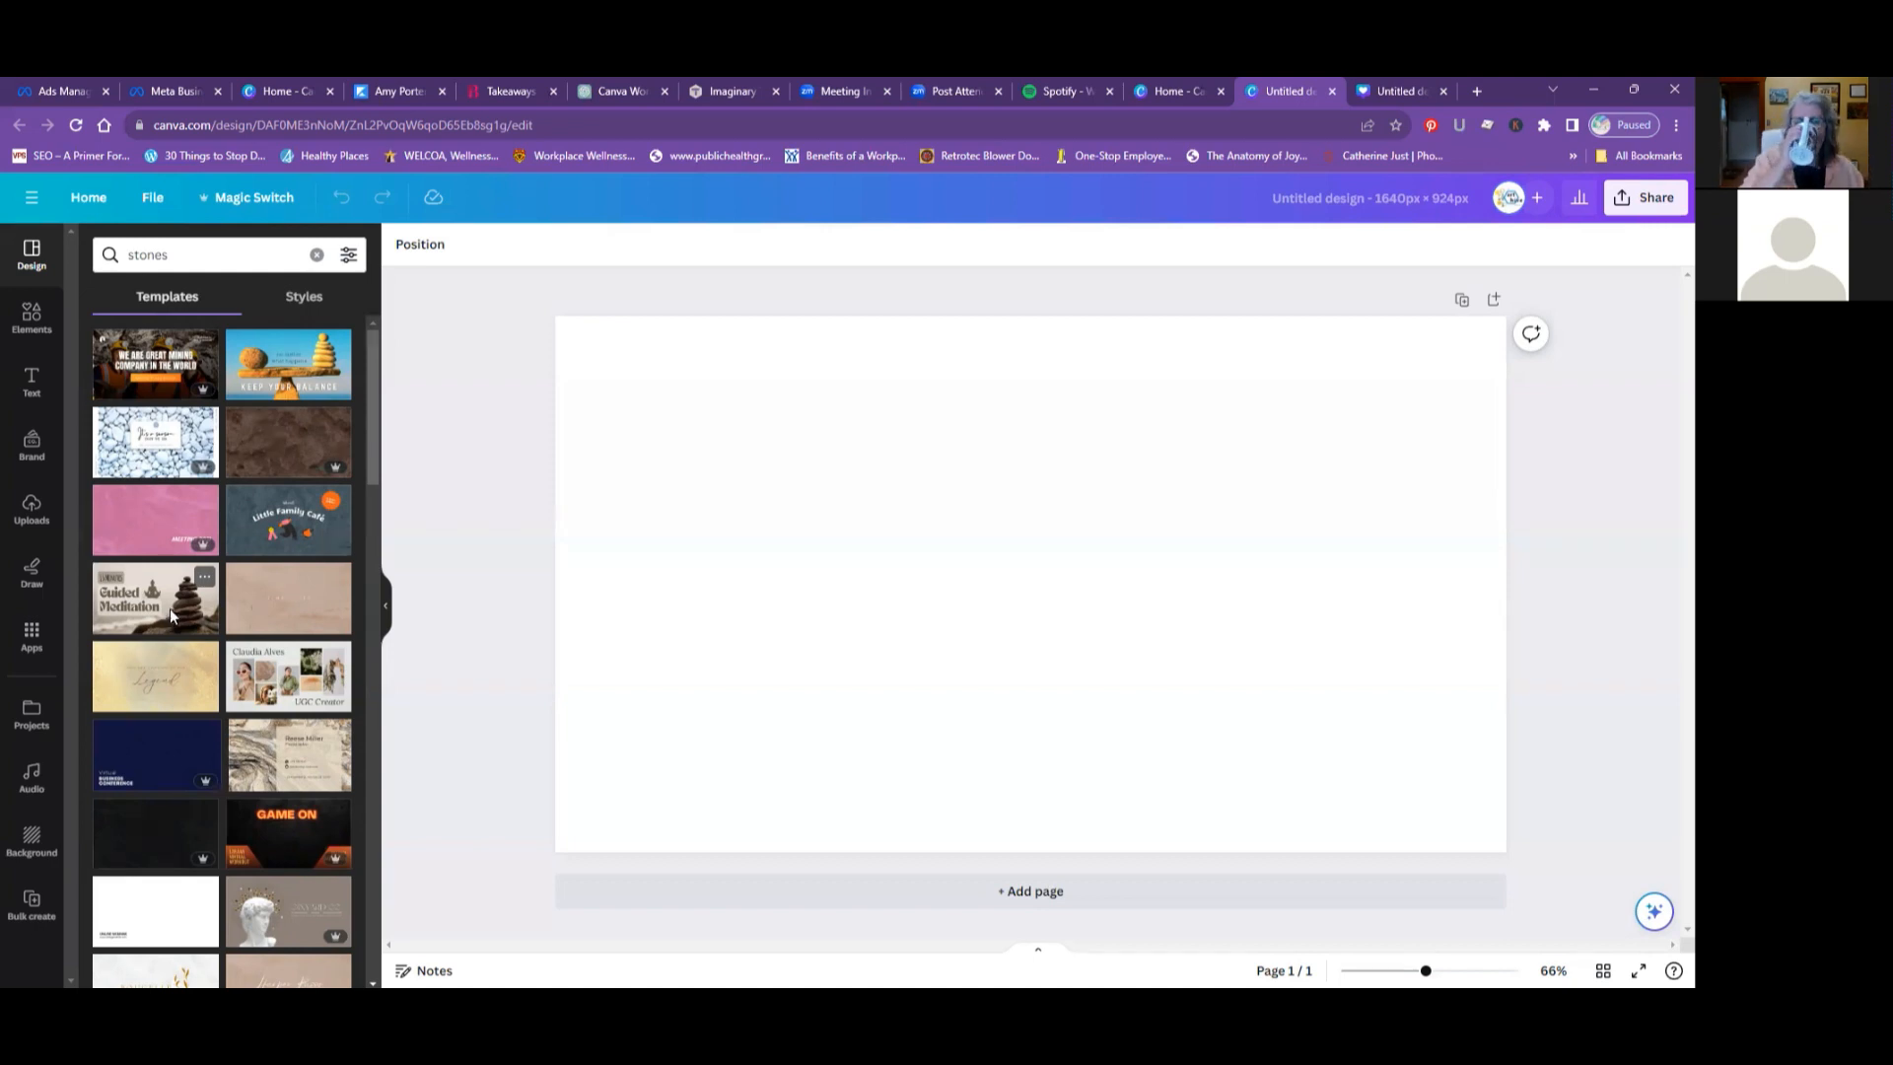
click(169, 611)
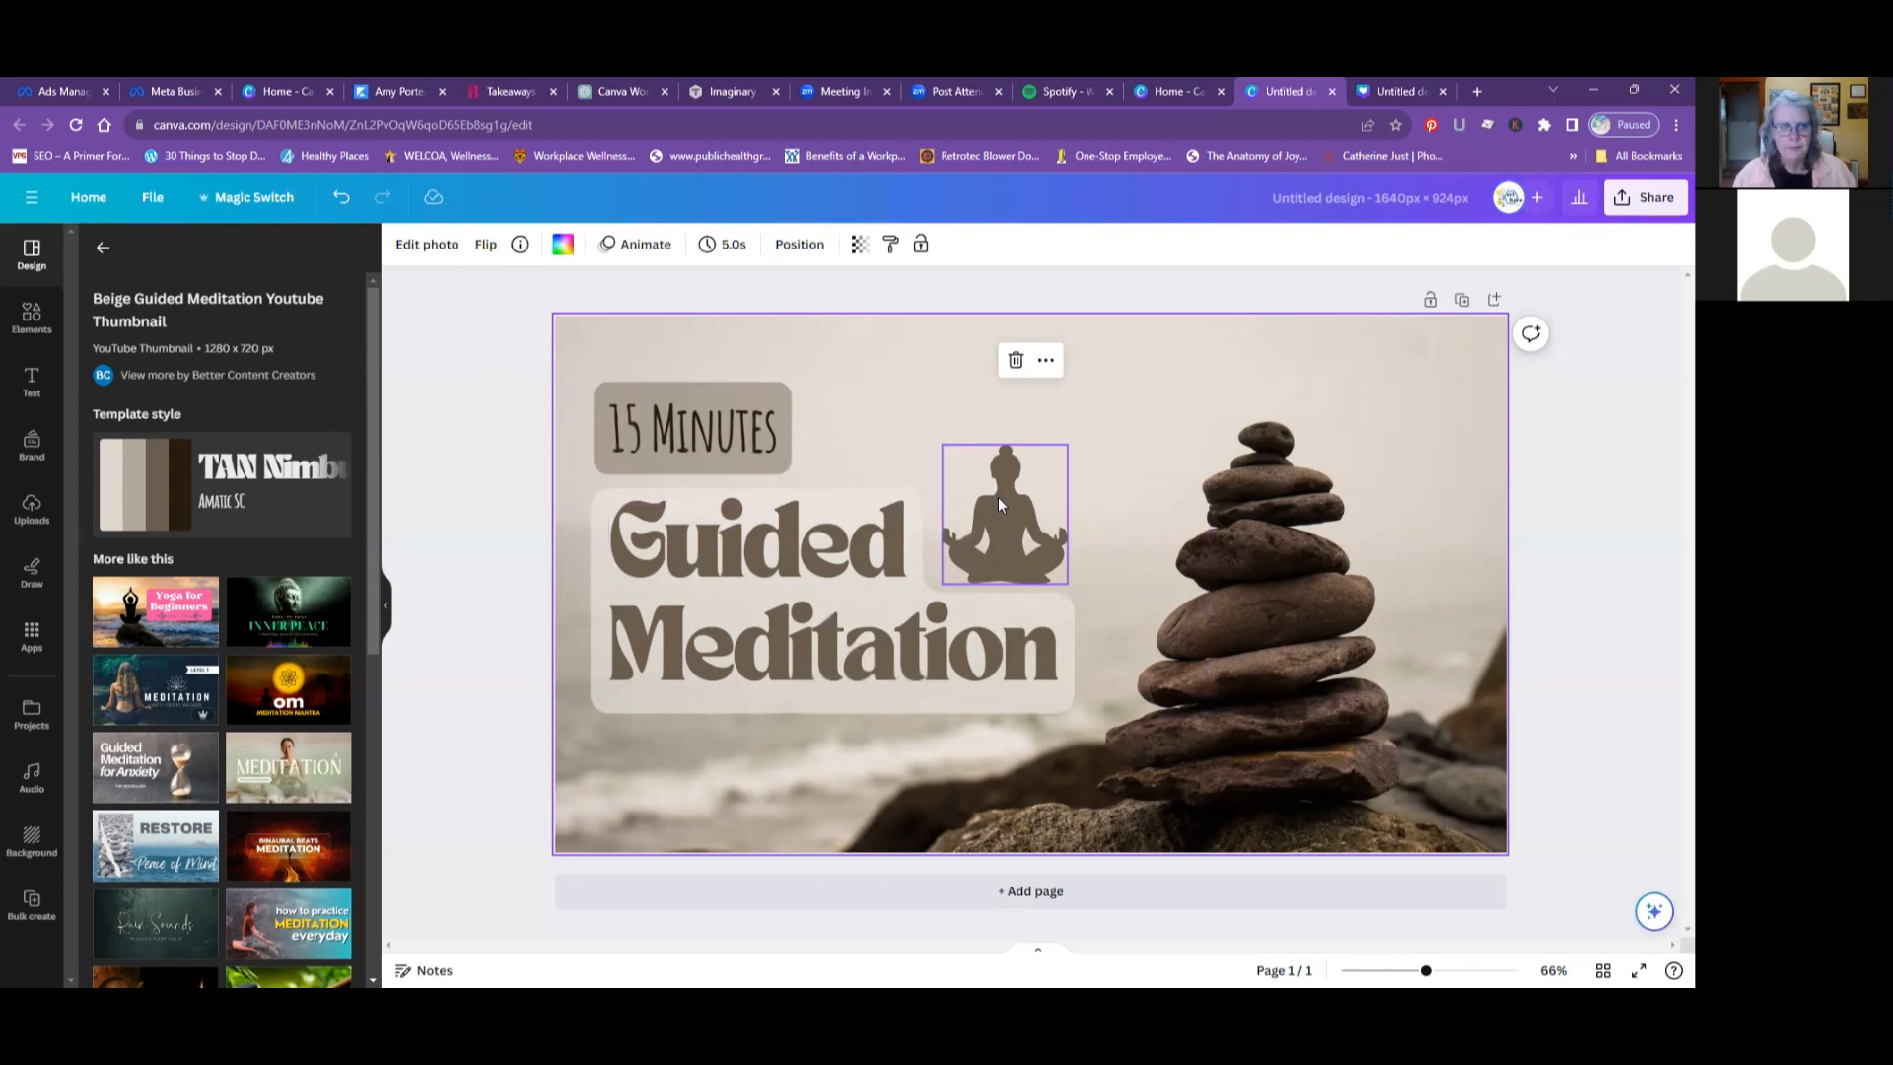
- Replace the "Guided Meditation" heading with "Artrocksforme" and move the meditating figure up so it sits above the heading
click(999, 504)
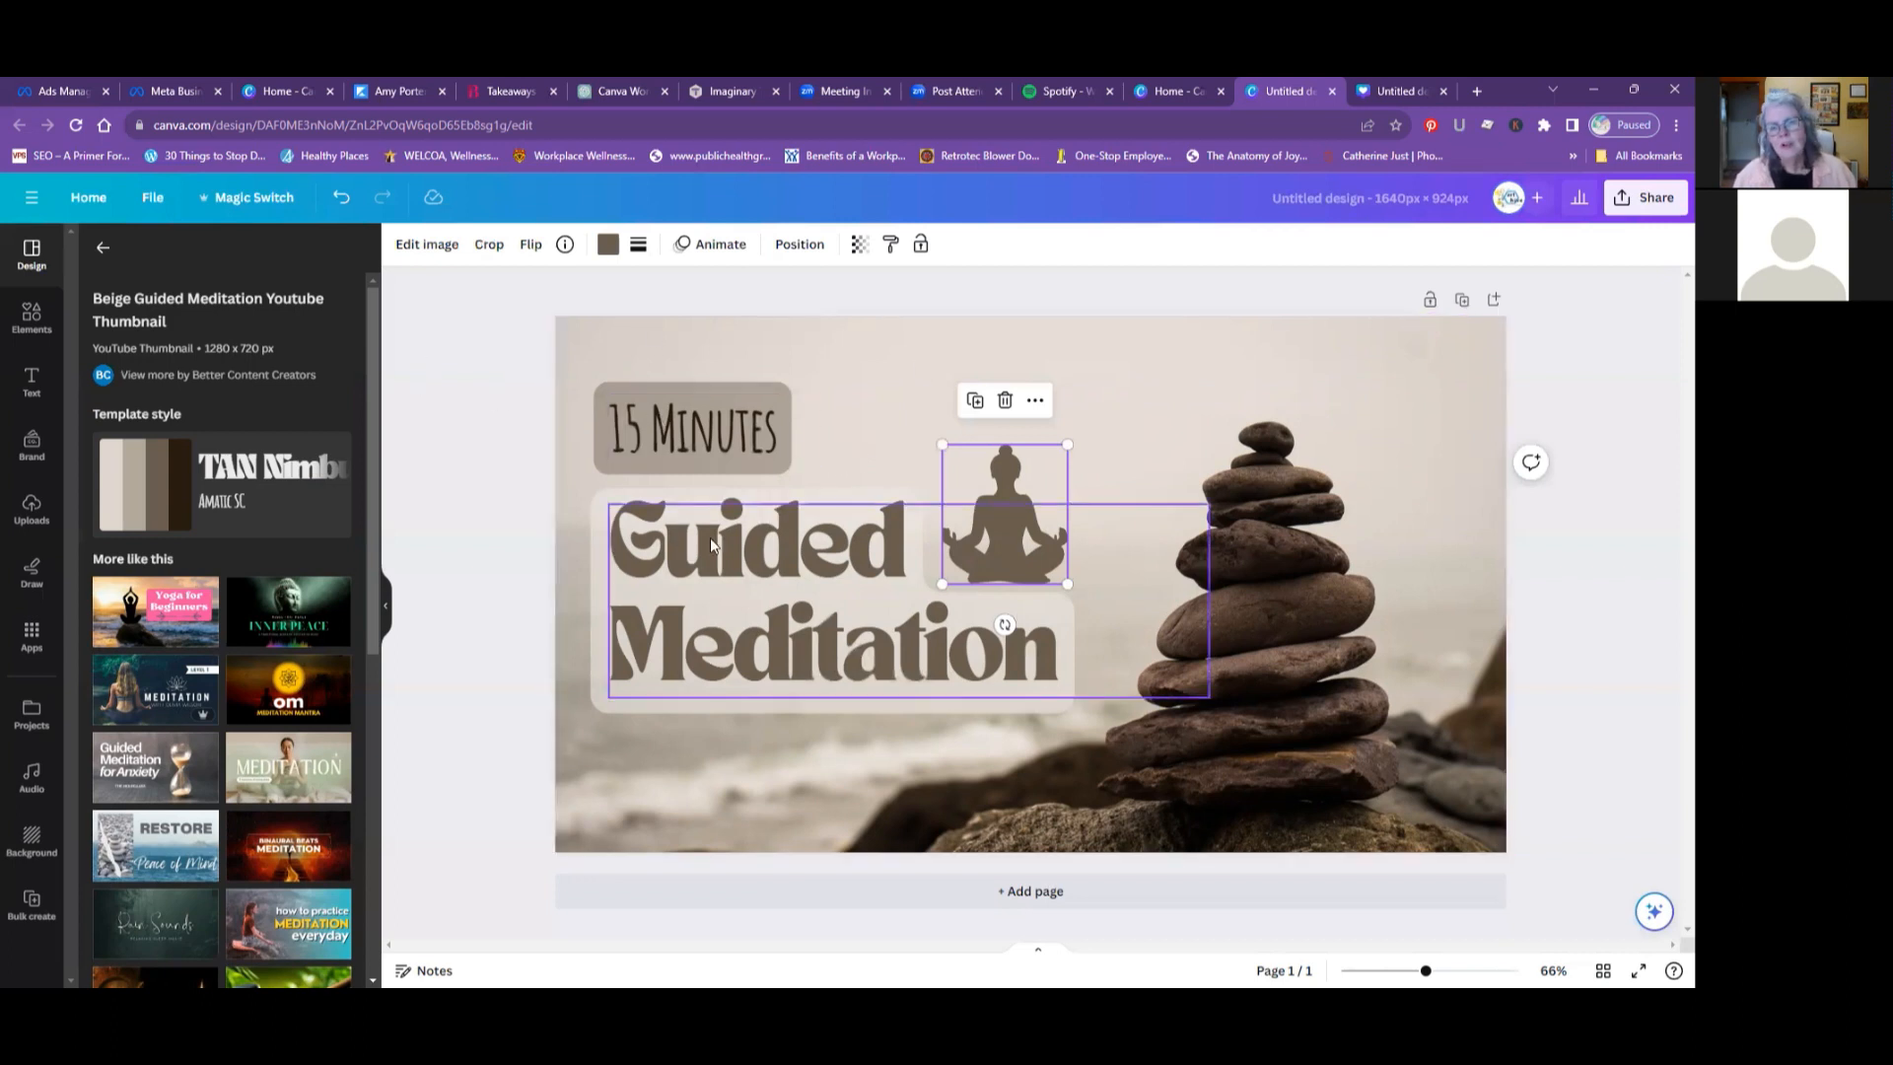
click(657, 536)
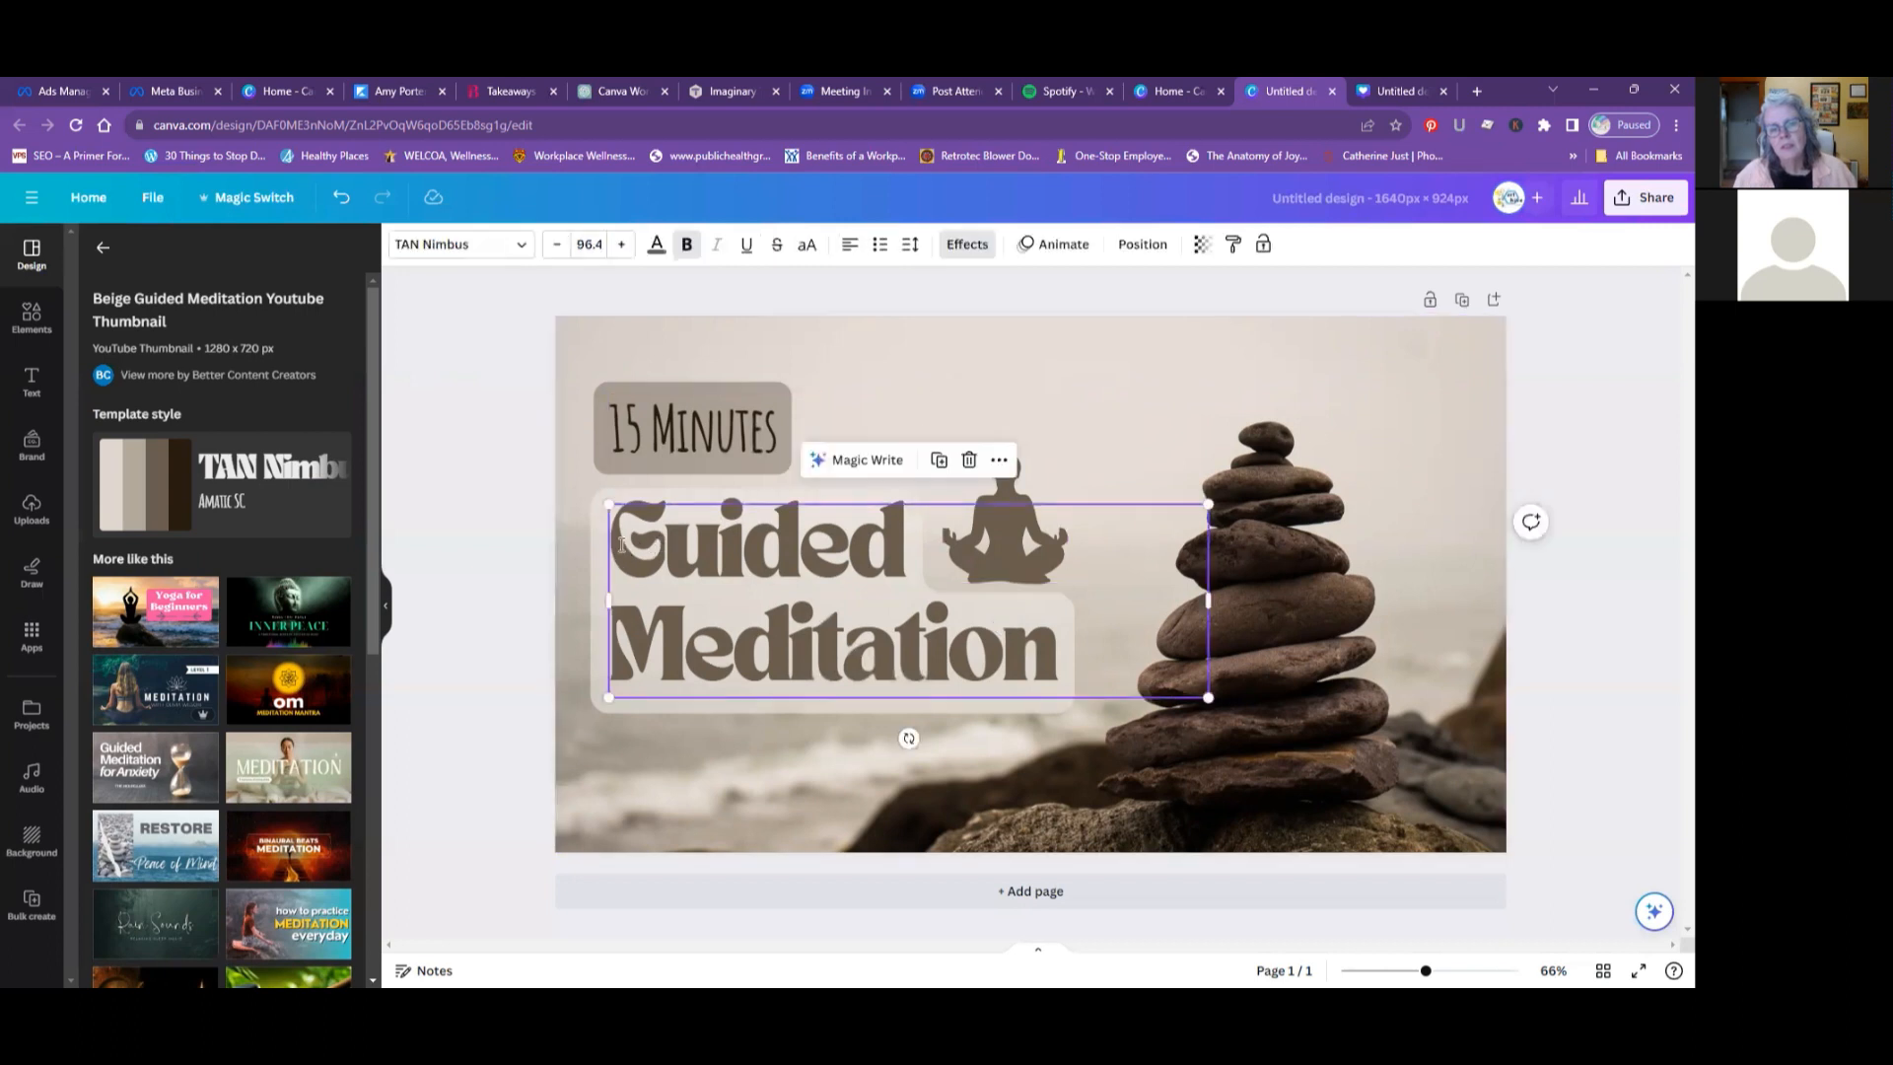
double_click(621, 543)
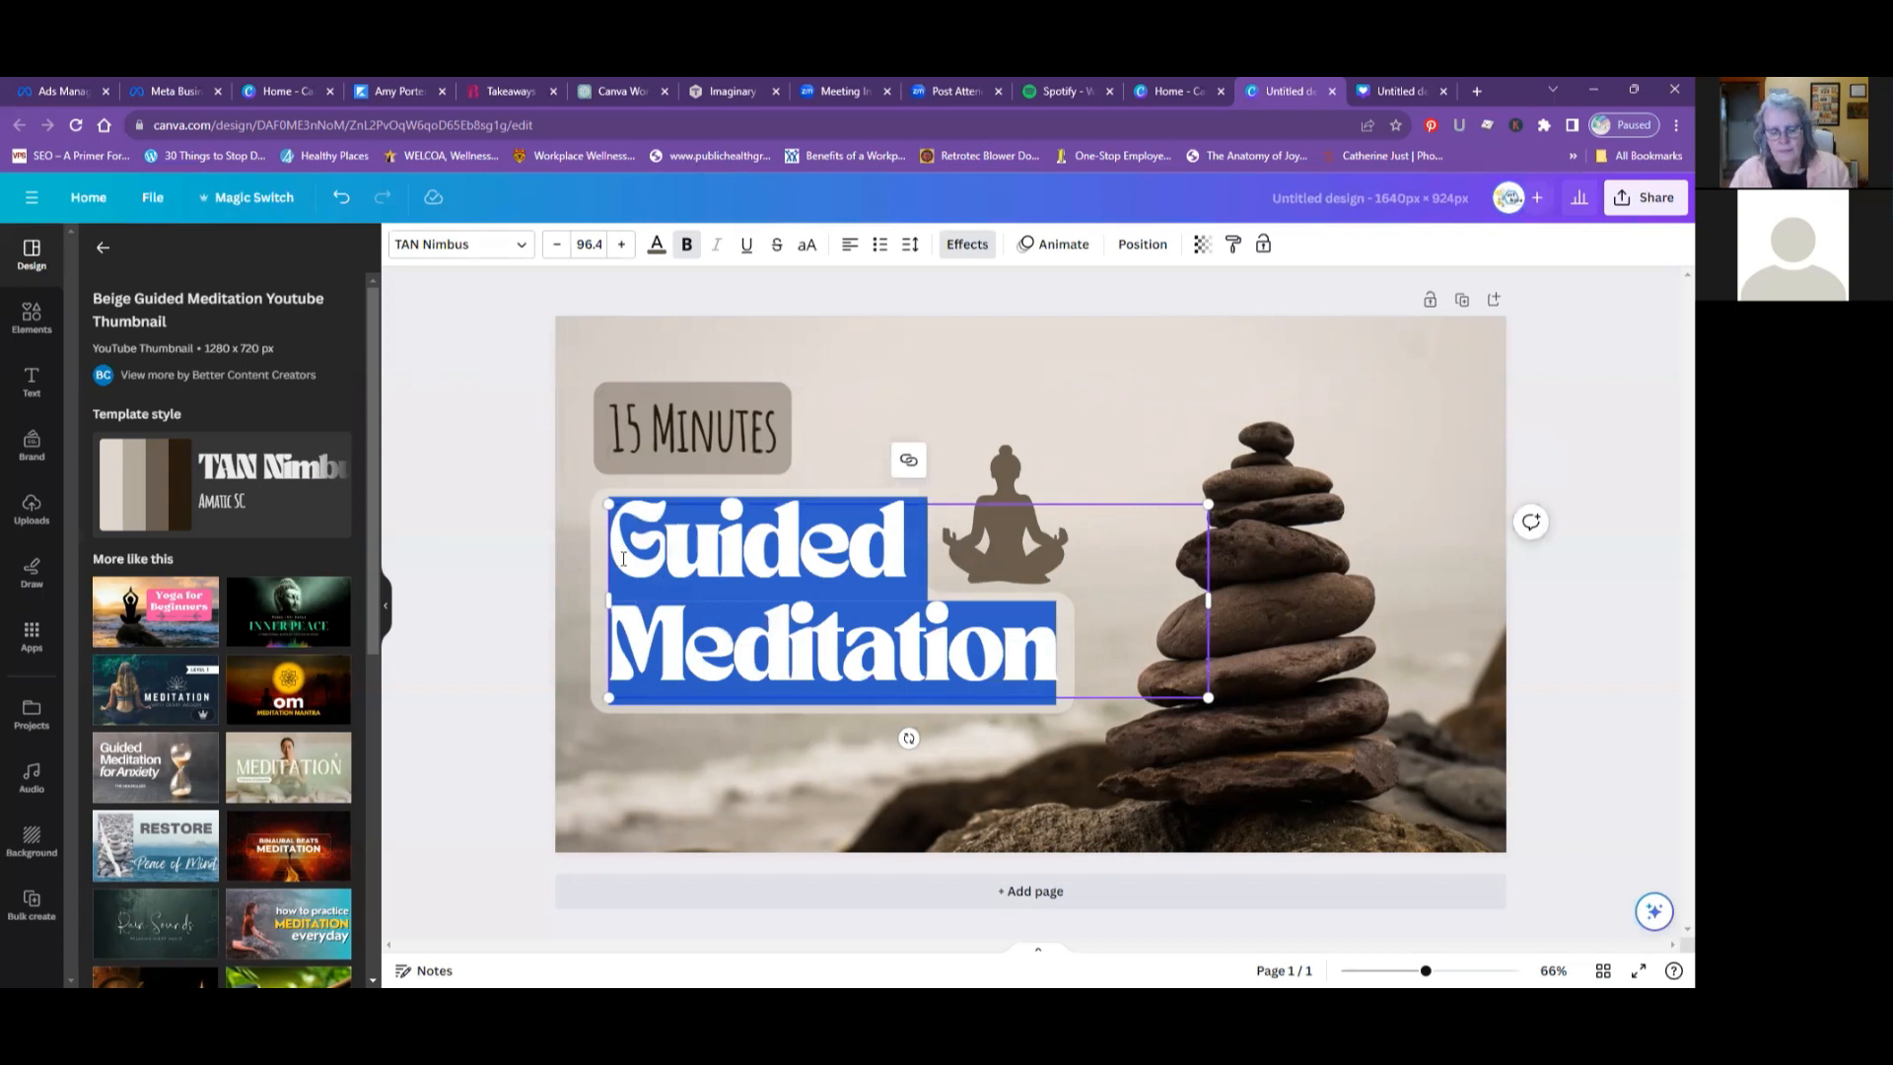
text(Art Rock)
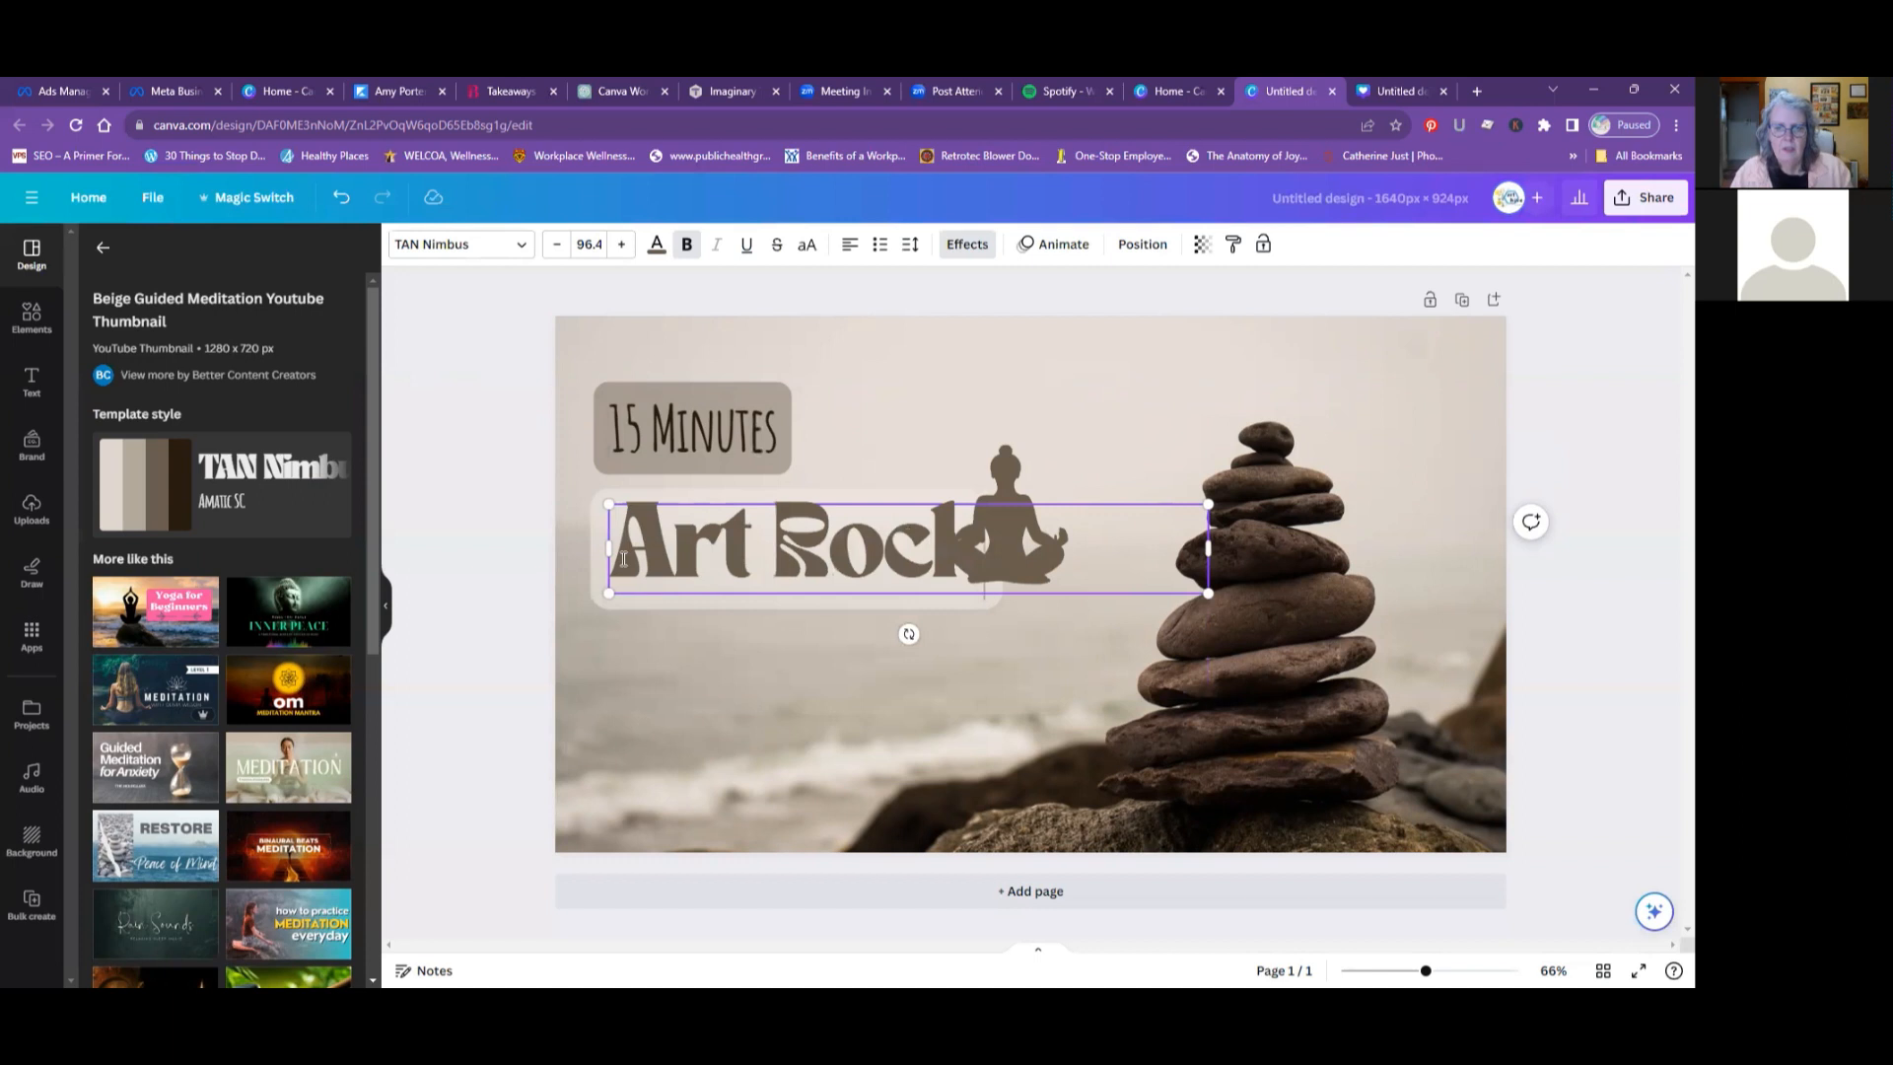
key(BackSpace)
key(BackSpace)
key(BackSpace)
key(BackSpace)
key(BackSpace)
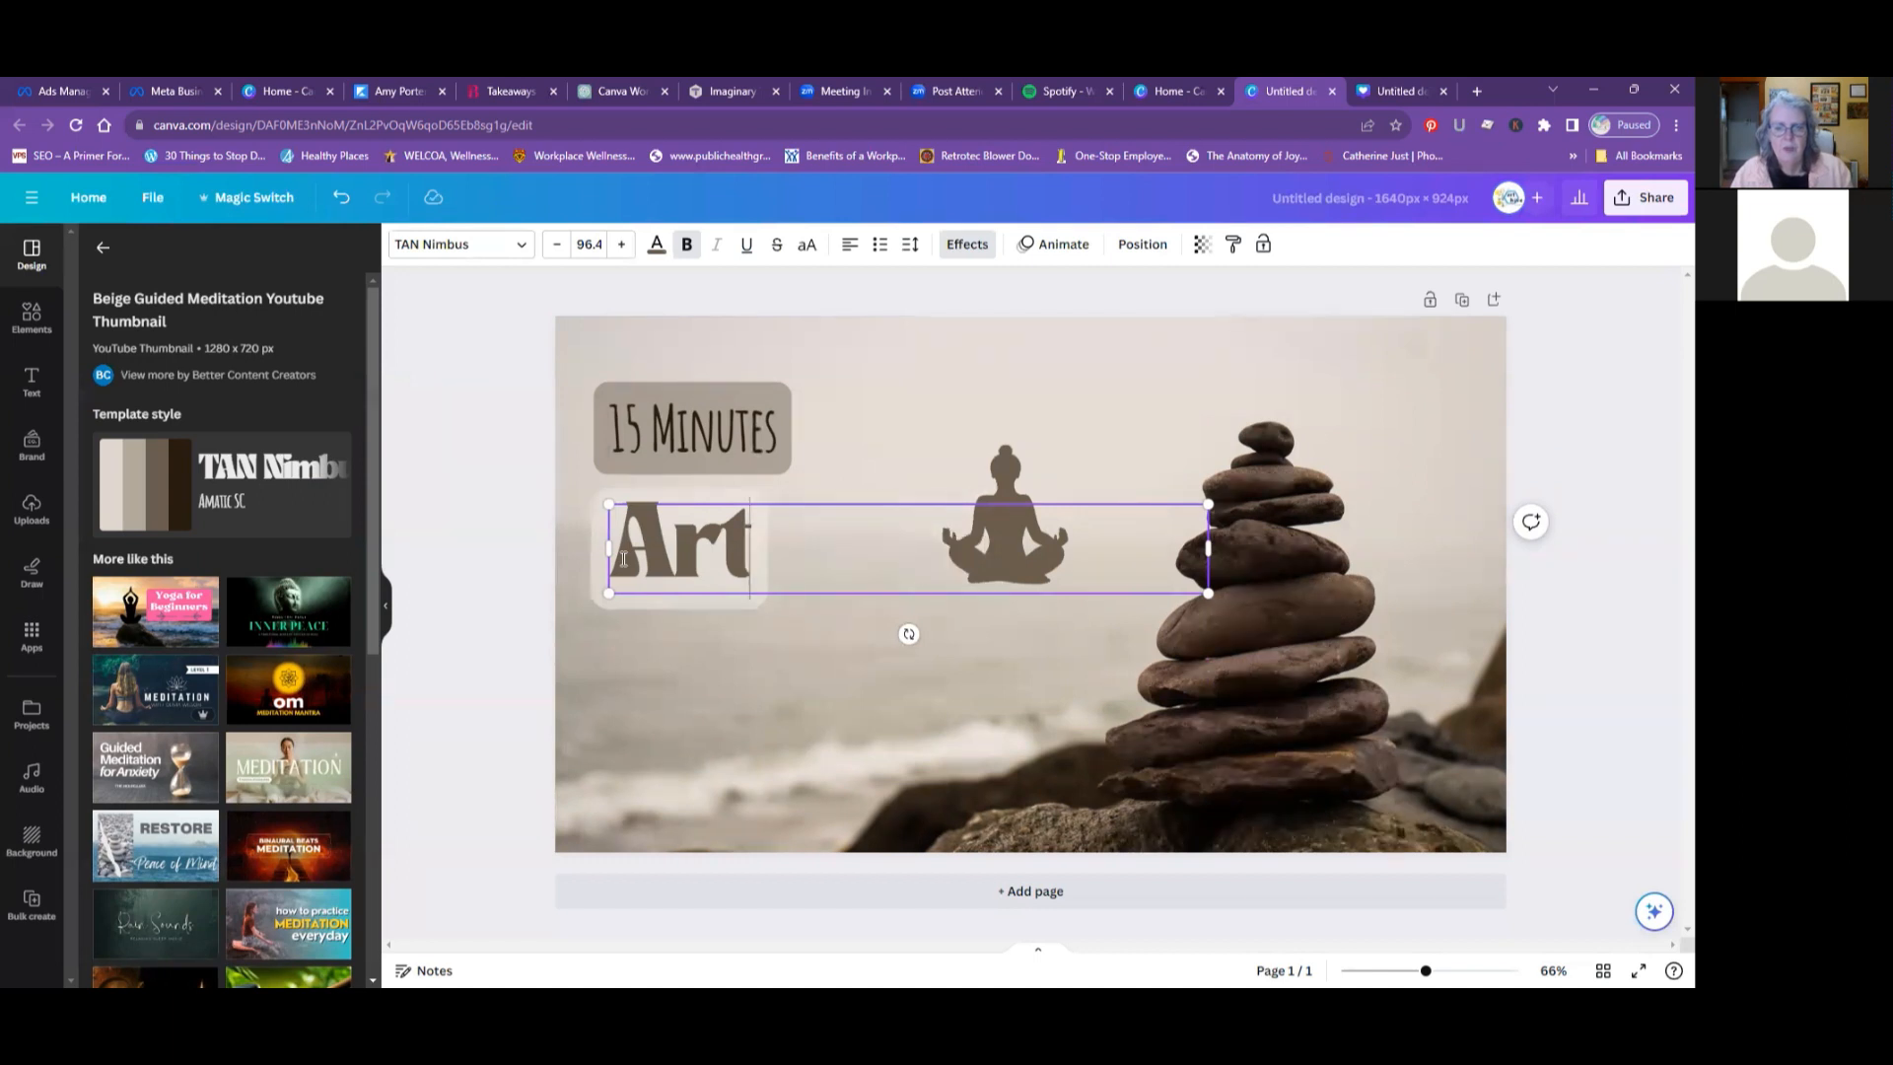
text(rocks for me)
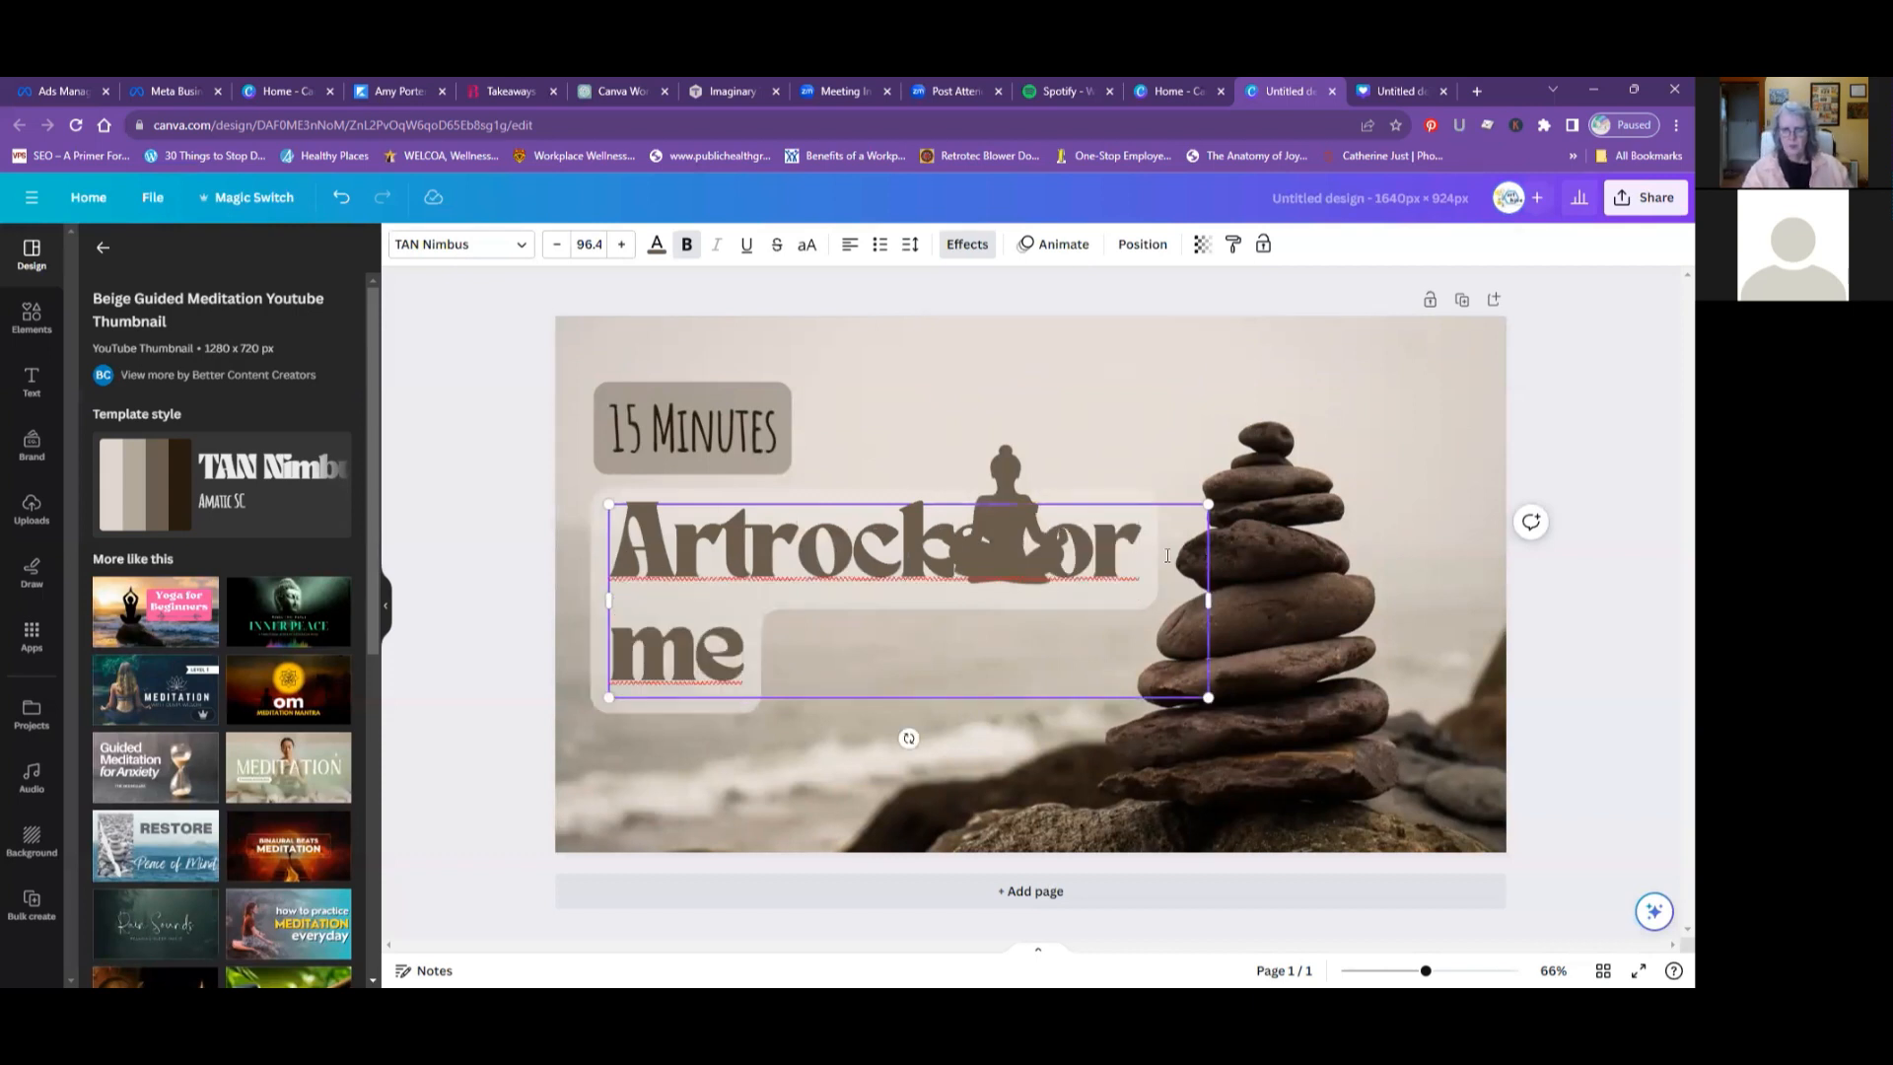
drag(1003, 481, 1016, 387)
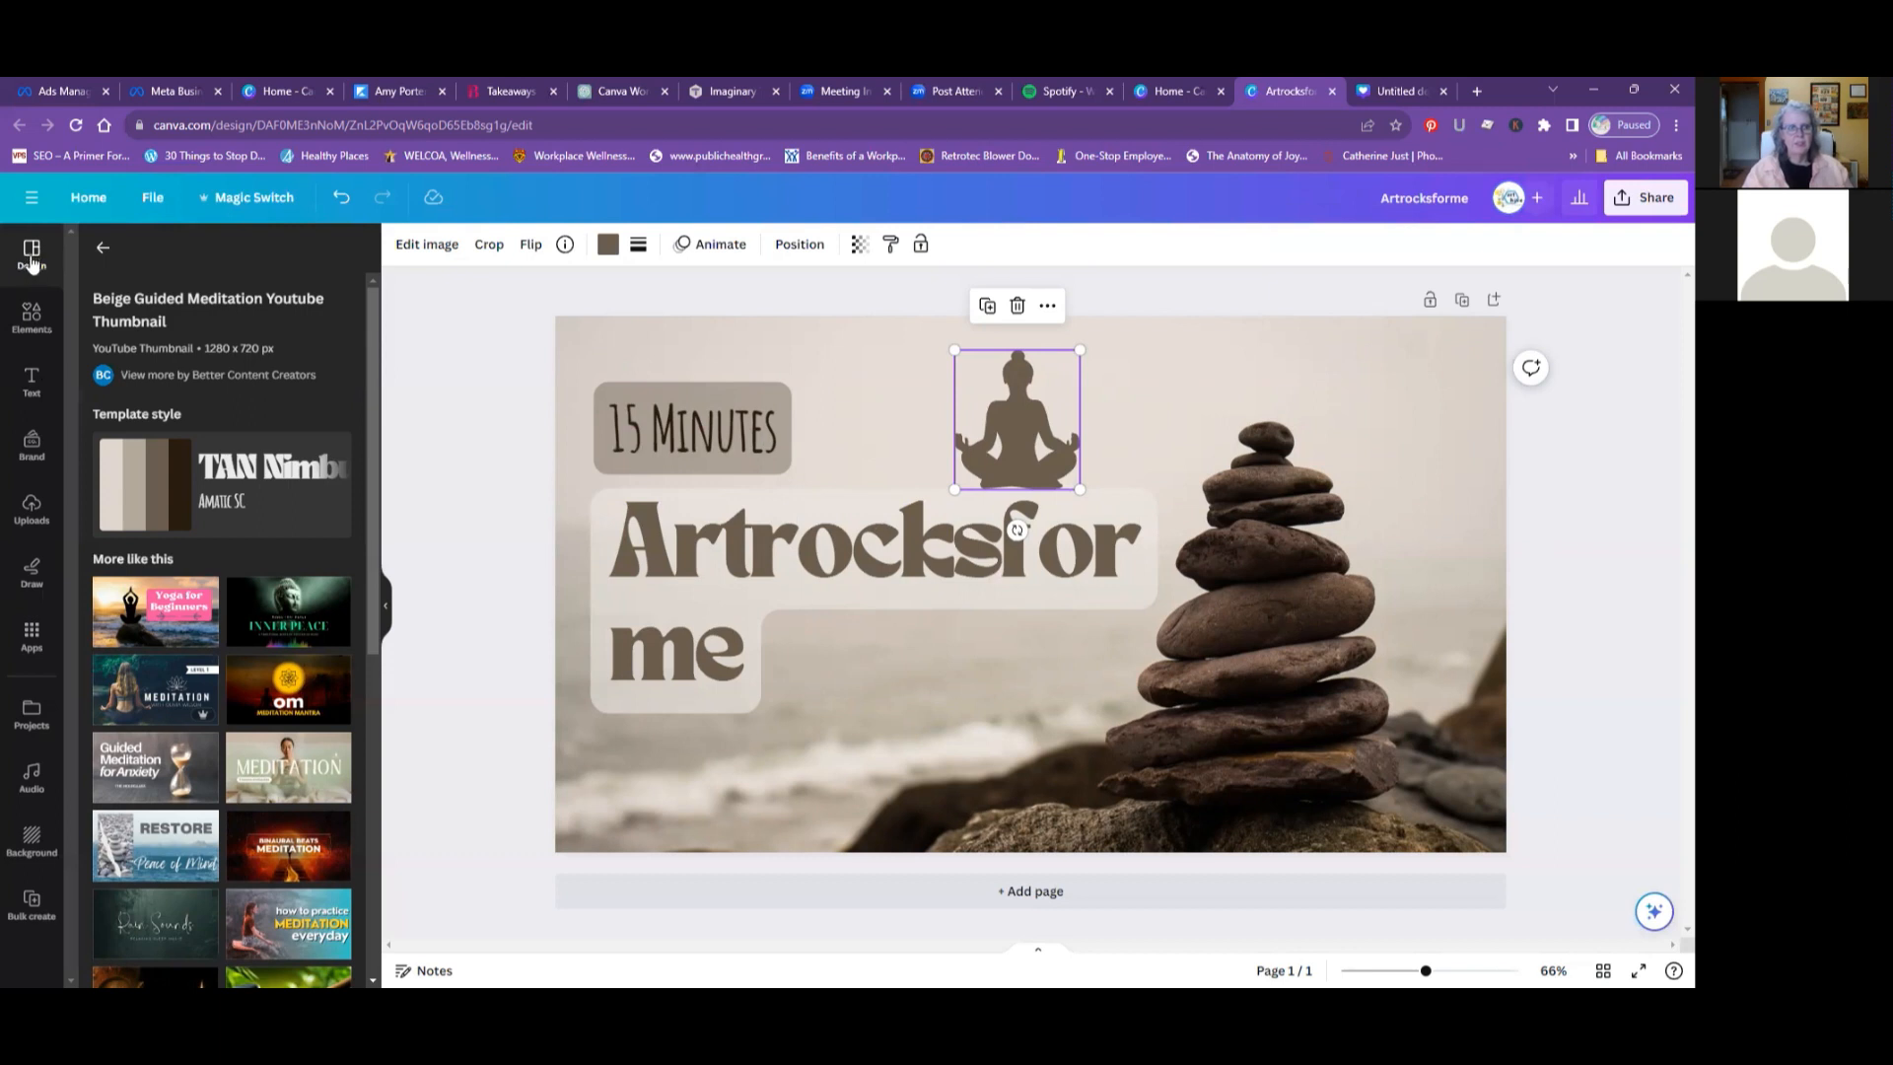
- Search the elements library for "stone"
click(29, 317)
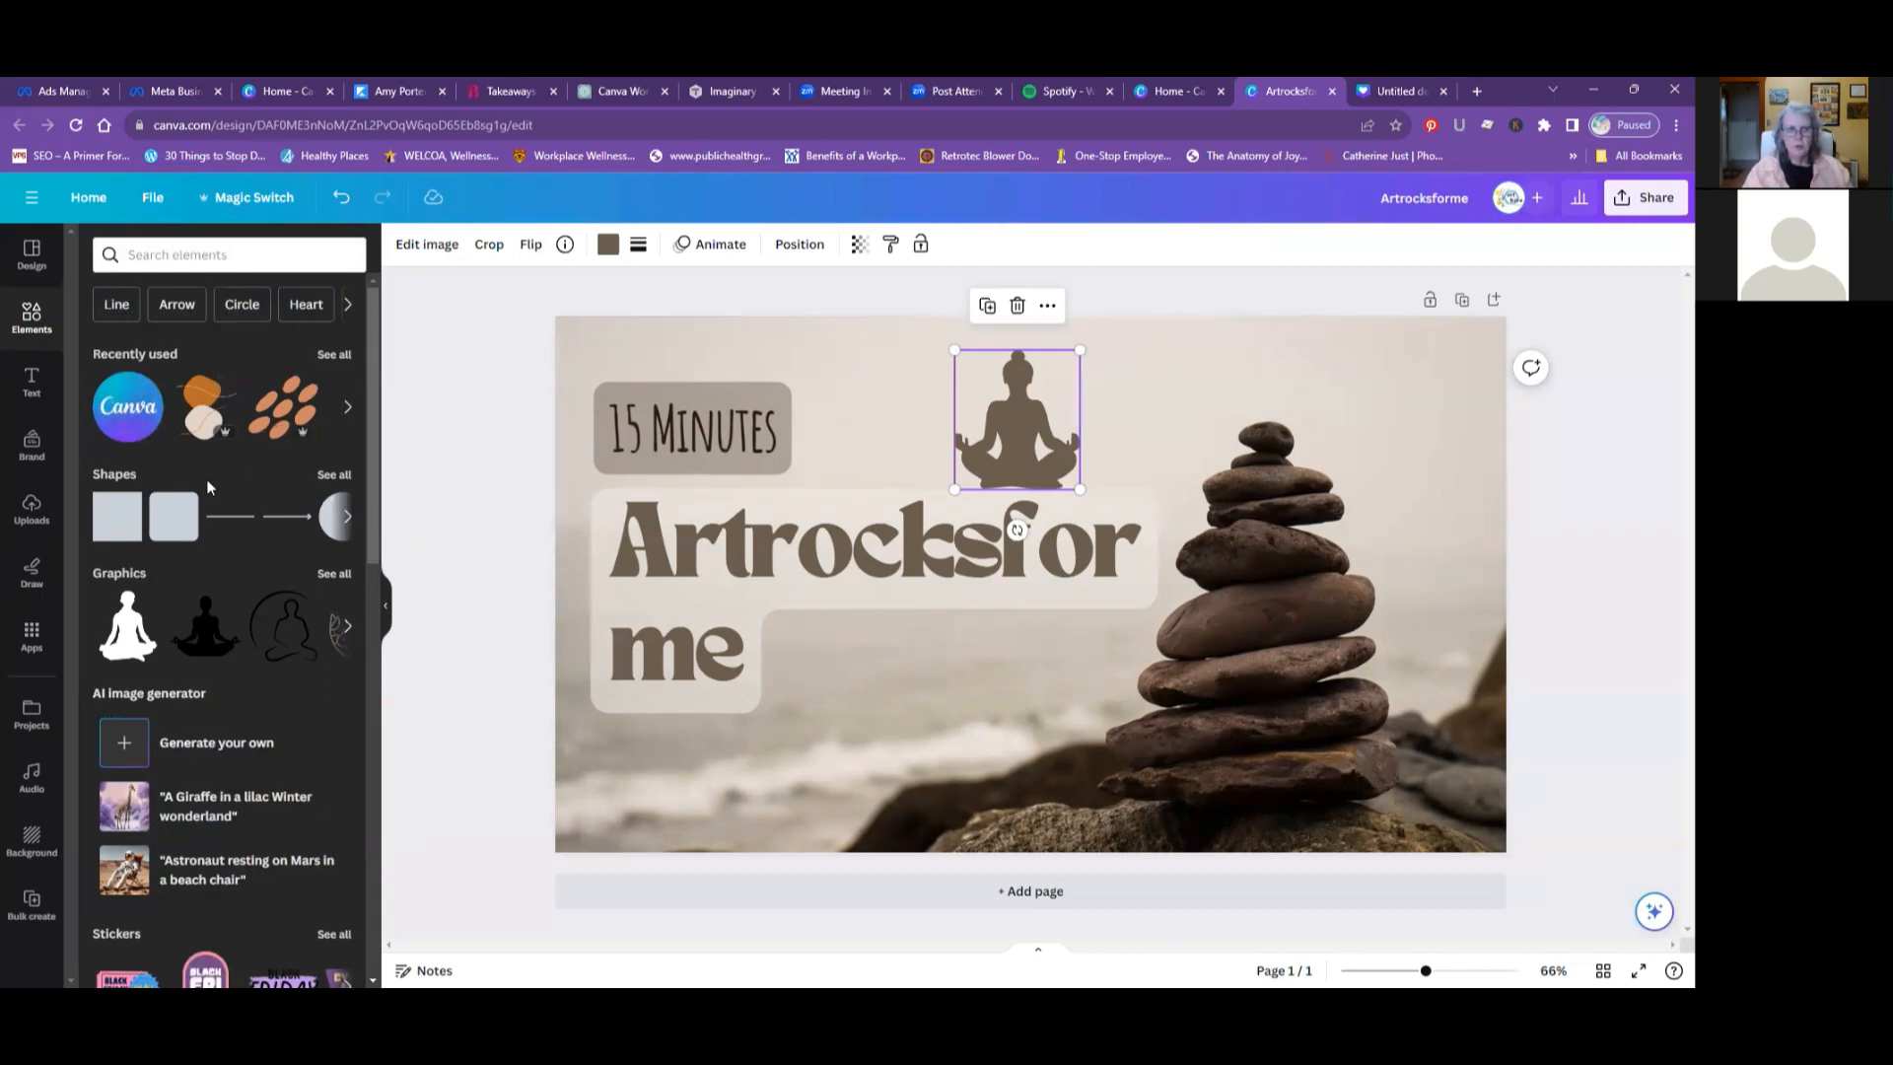
scroll(210, 482, down, 1)
scroll(210, 485, up, 2)
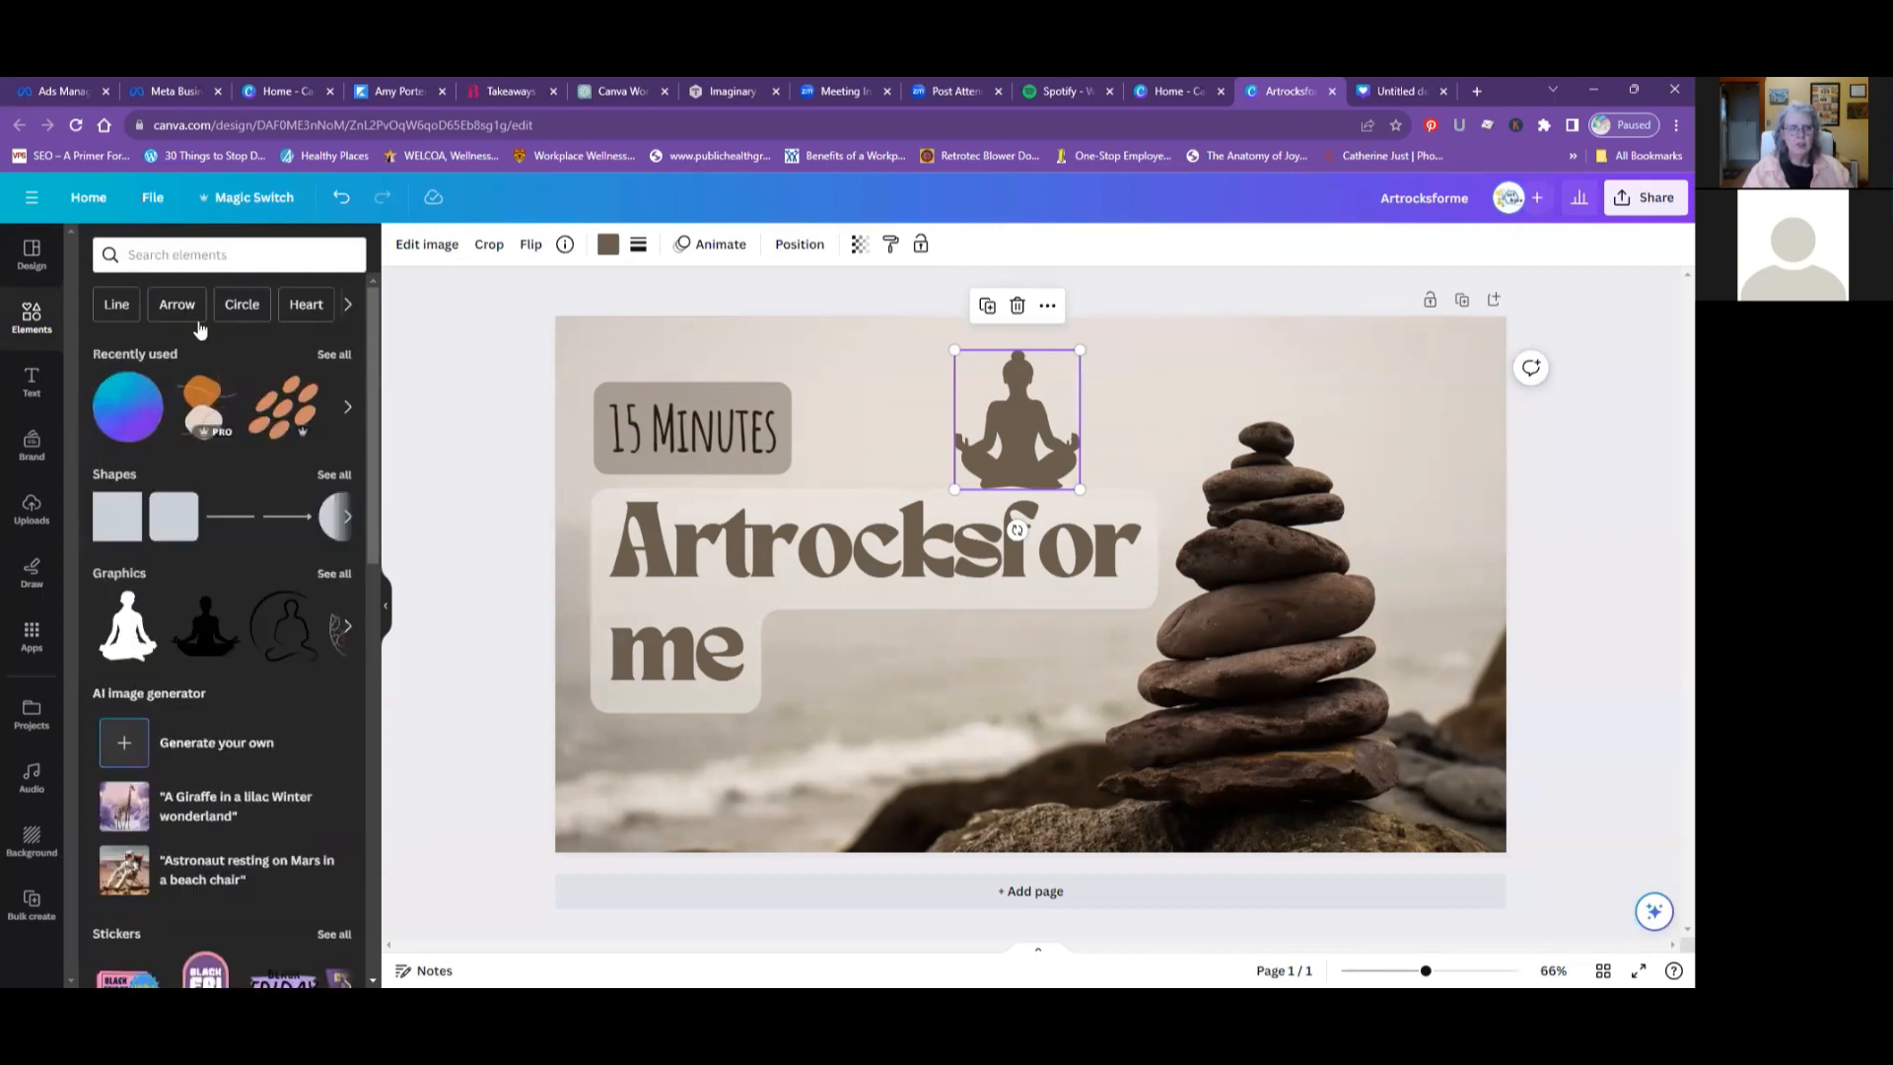
click(143, 258)
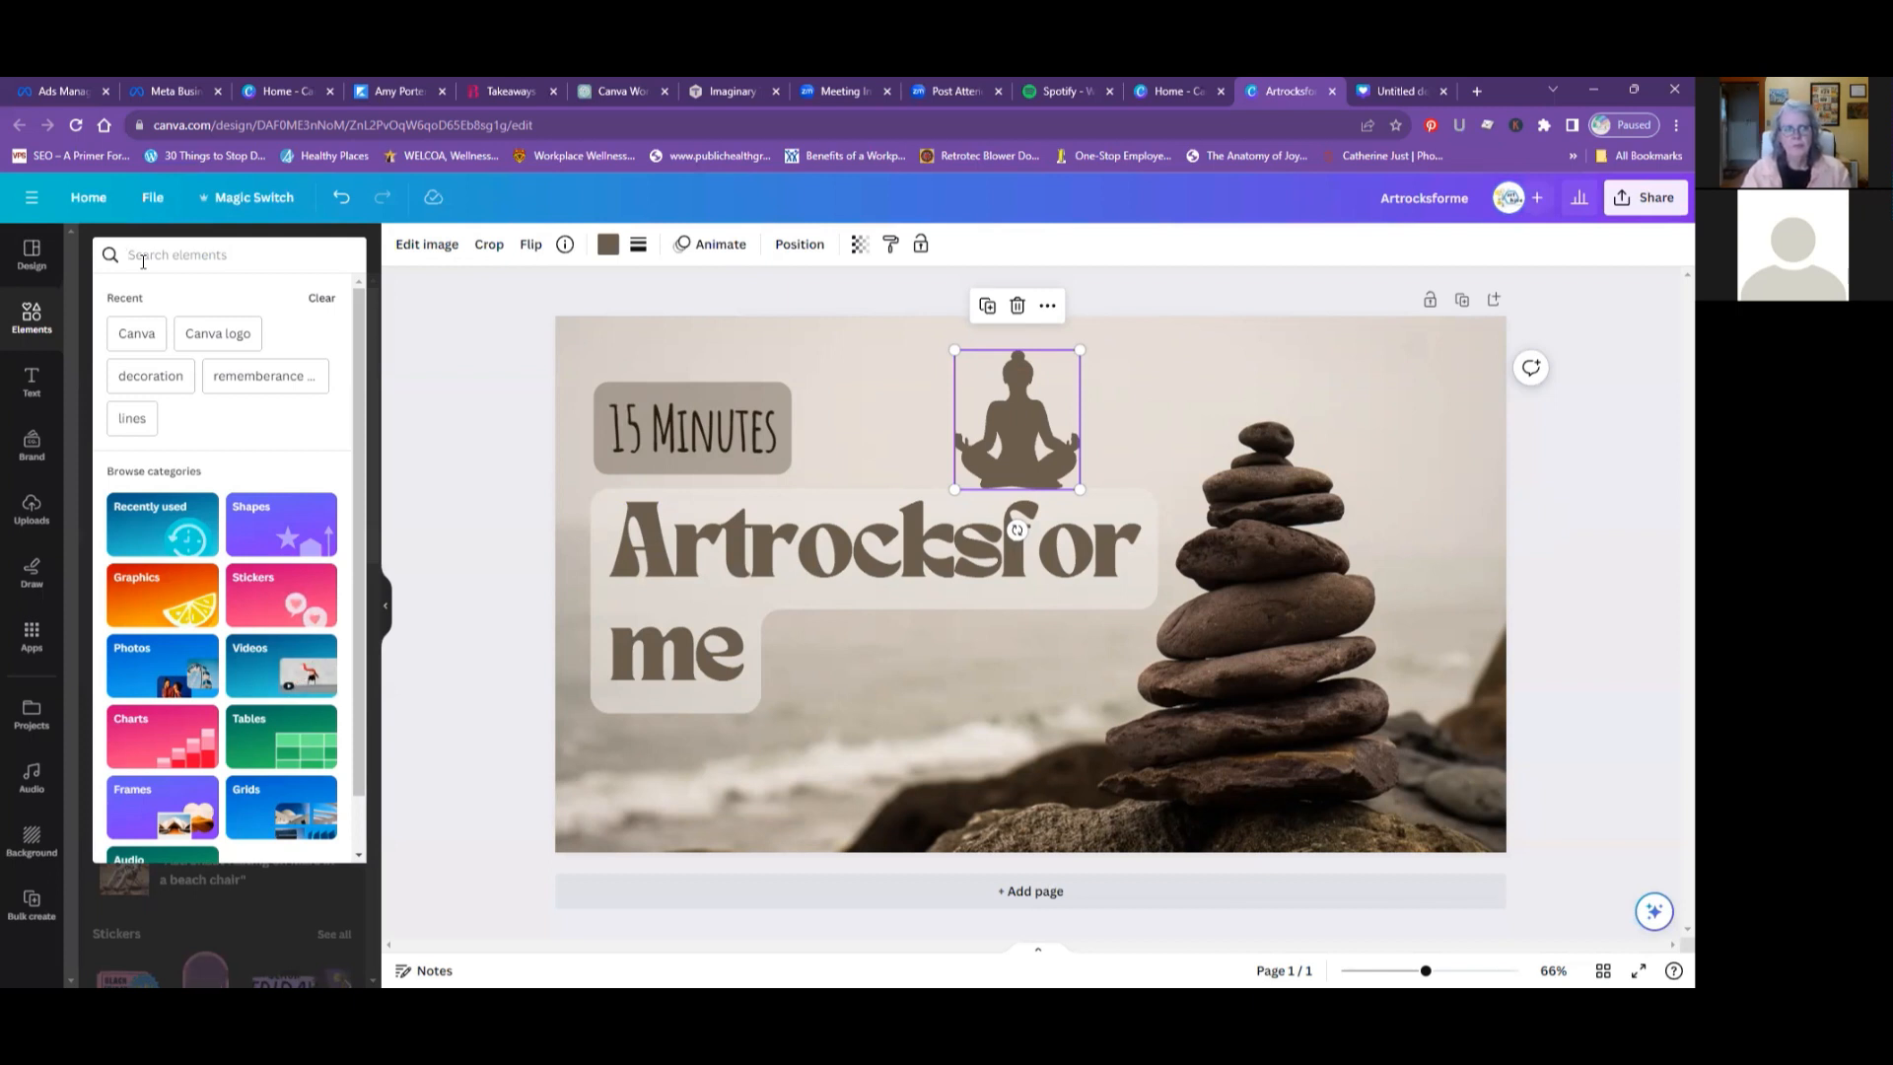
text(st)
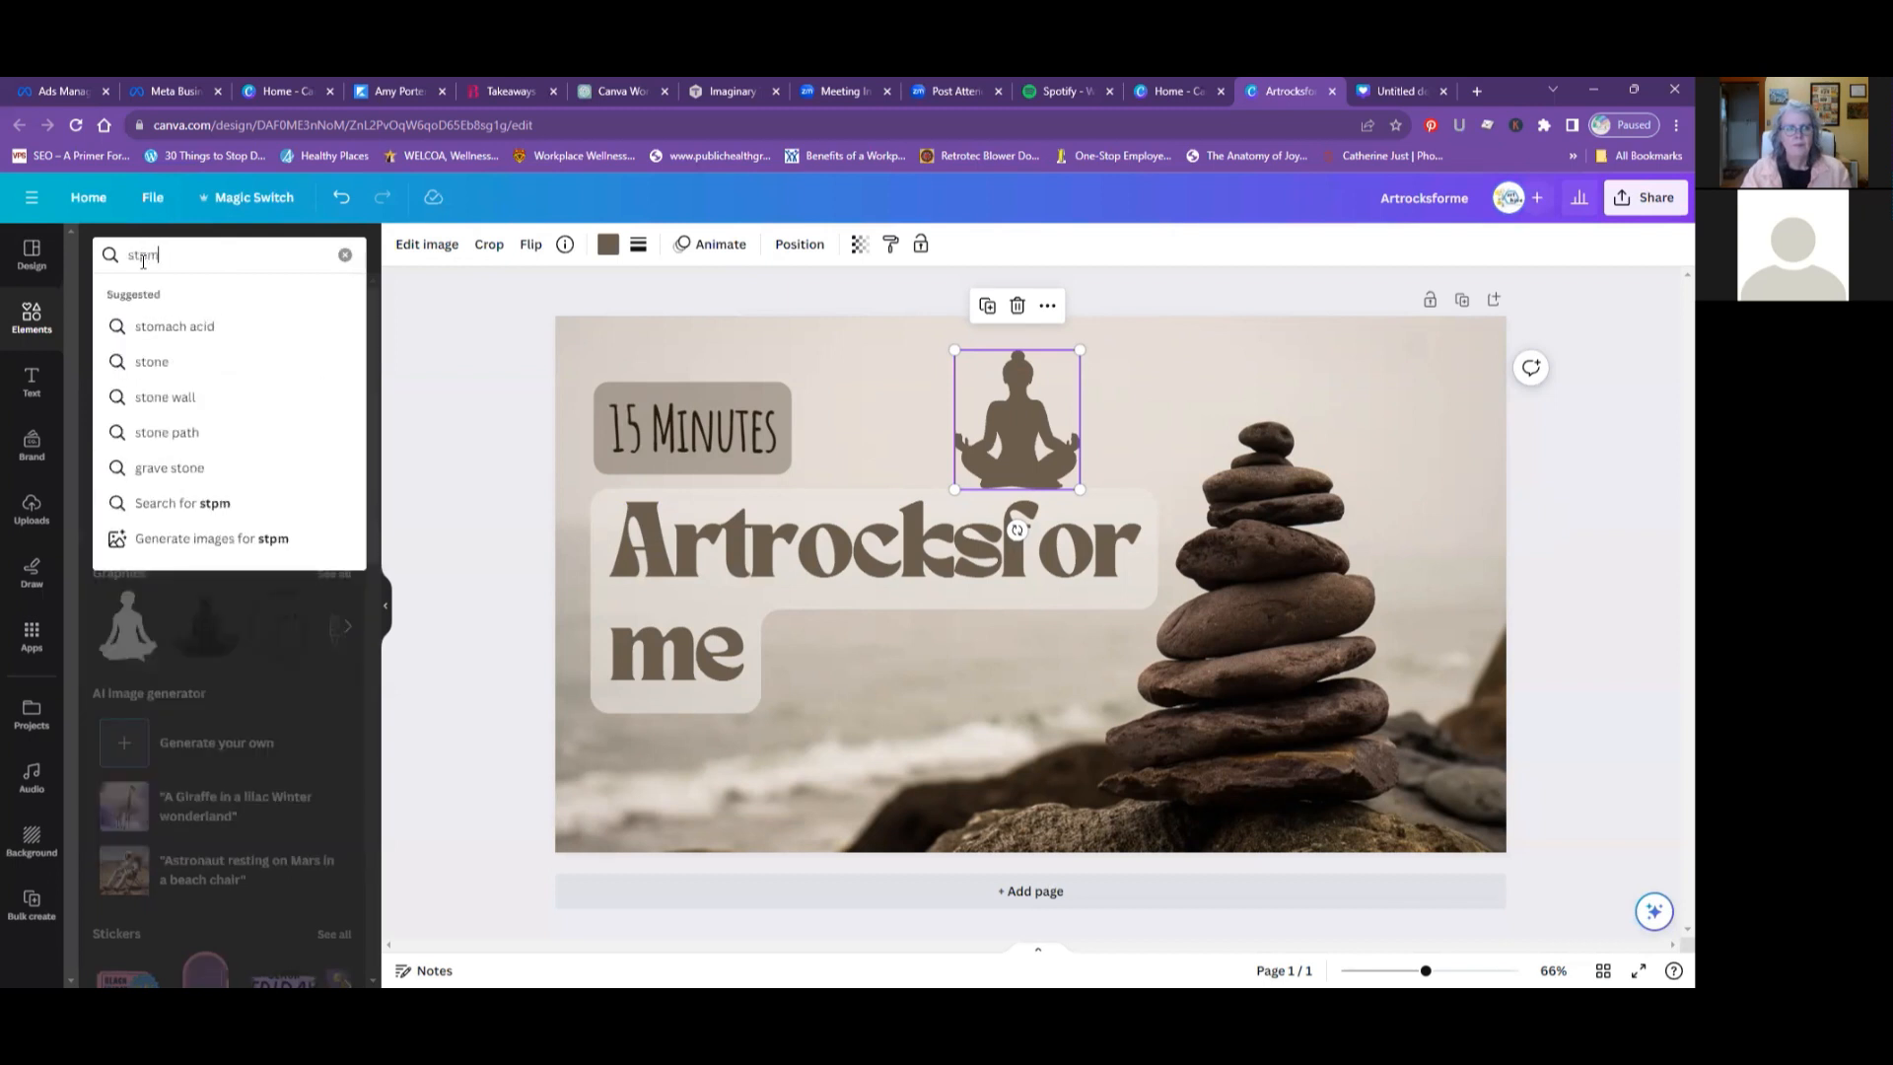
text(one)
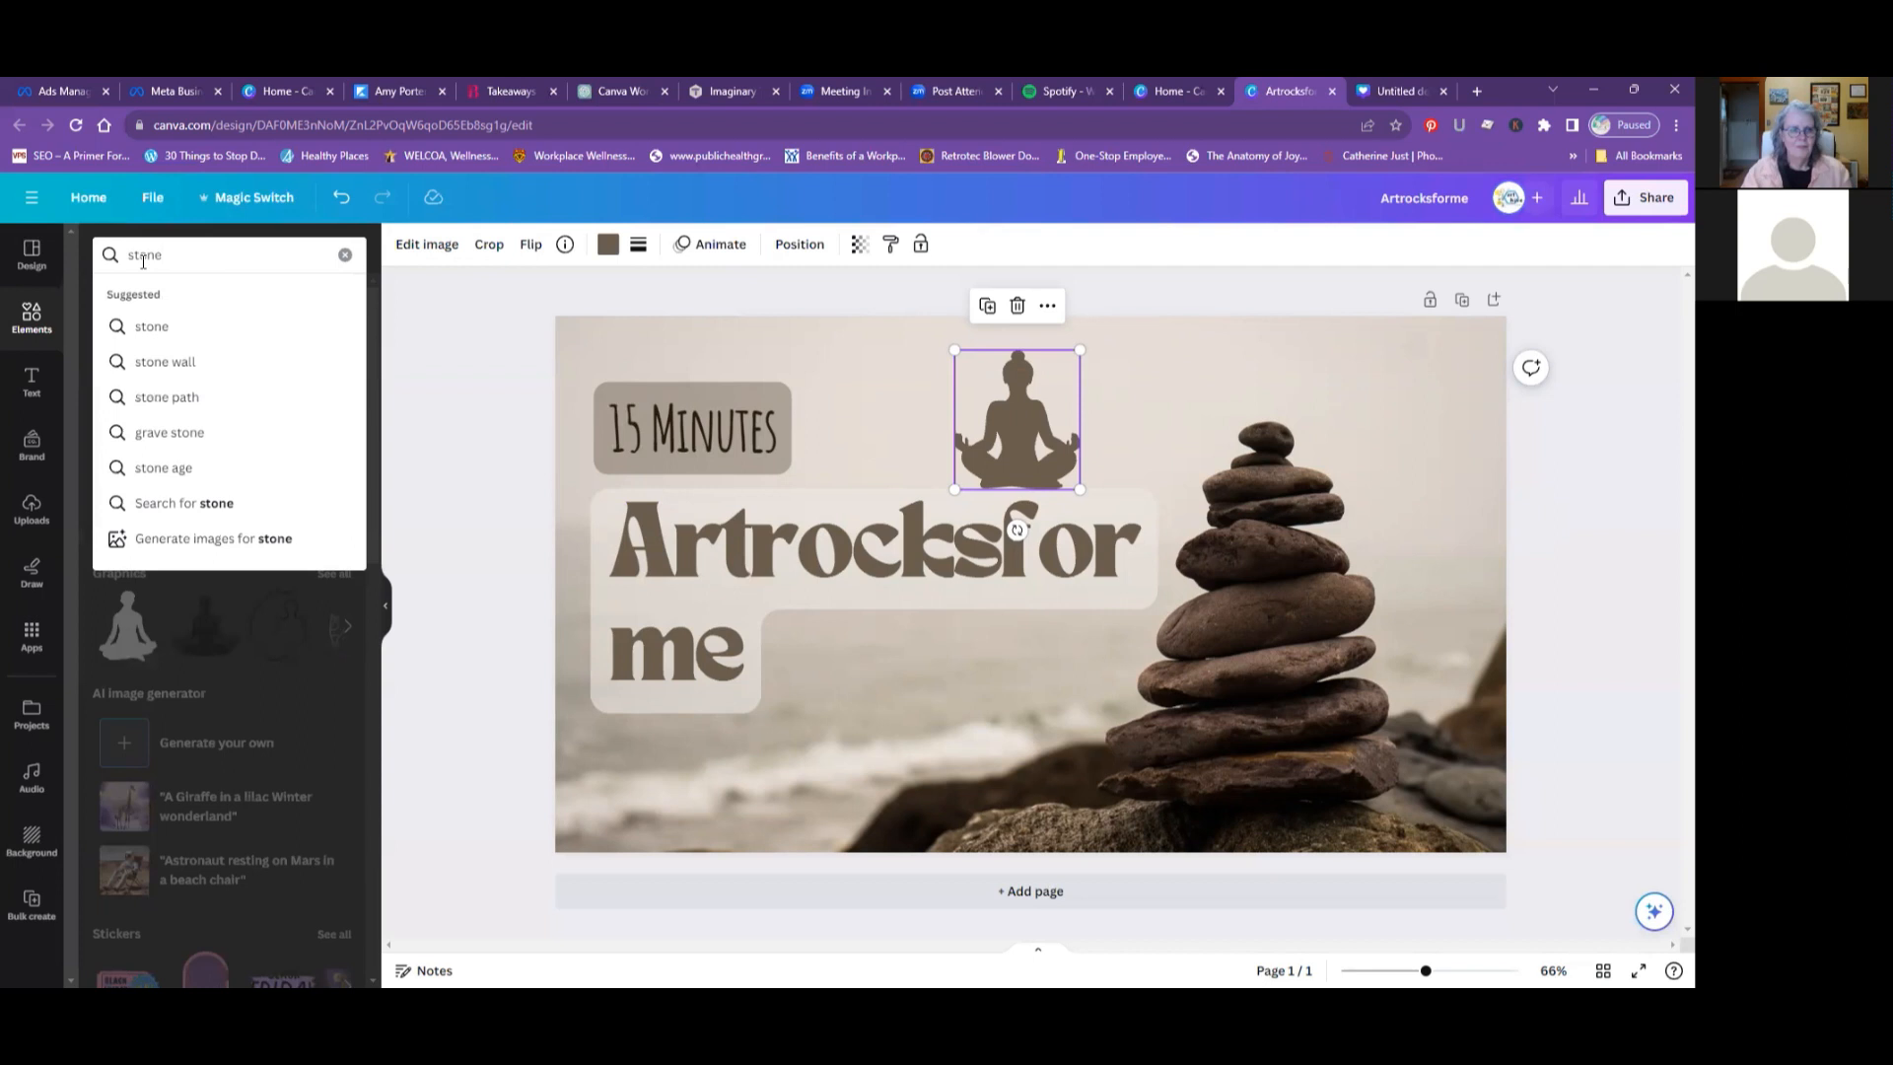
key(Return)
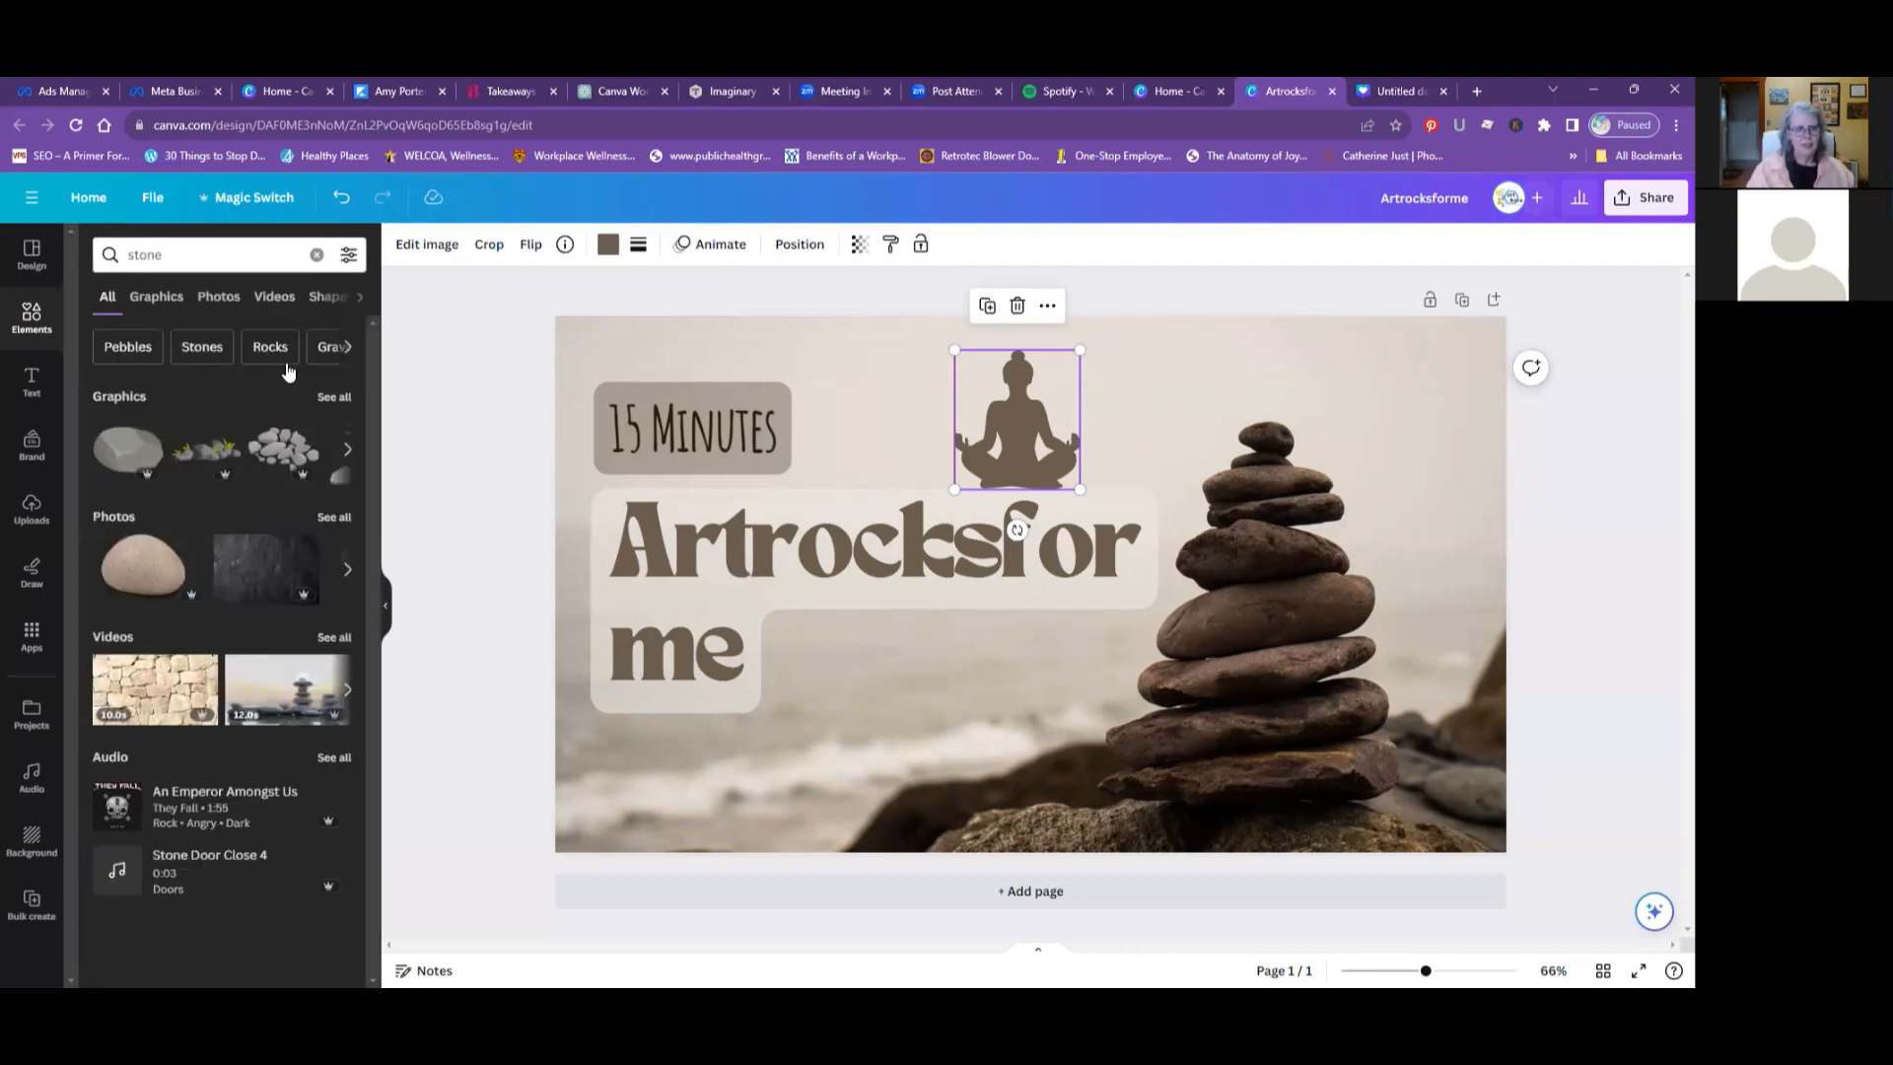
- Show all the stone graphics and look through the range of rocks and pebbles offered
click(325, 397)
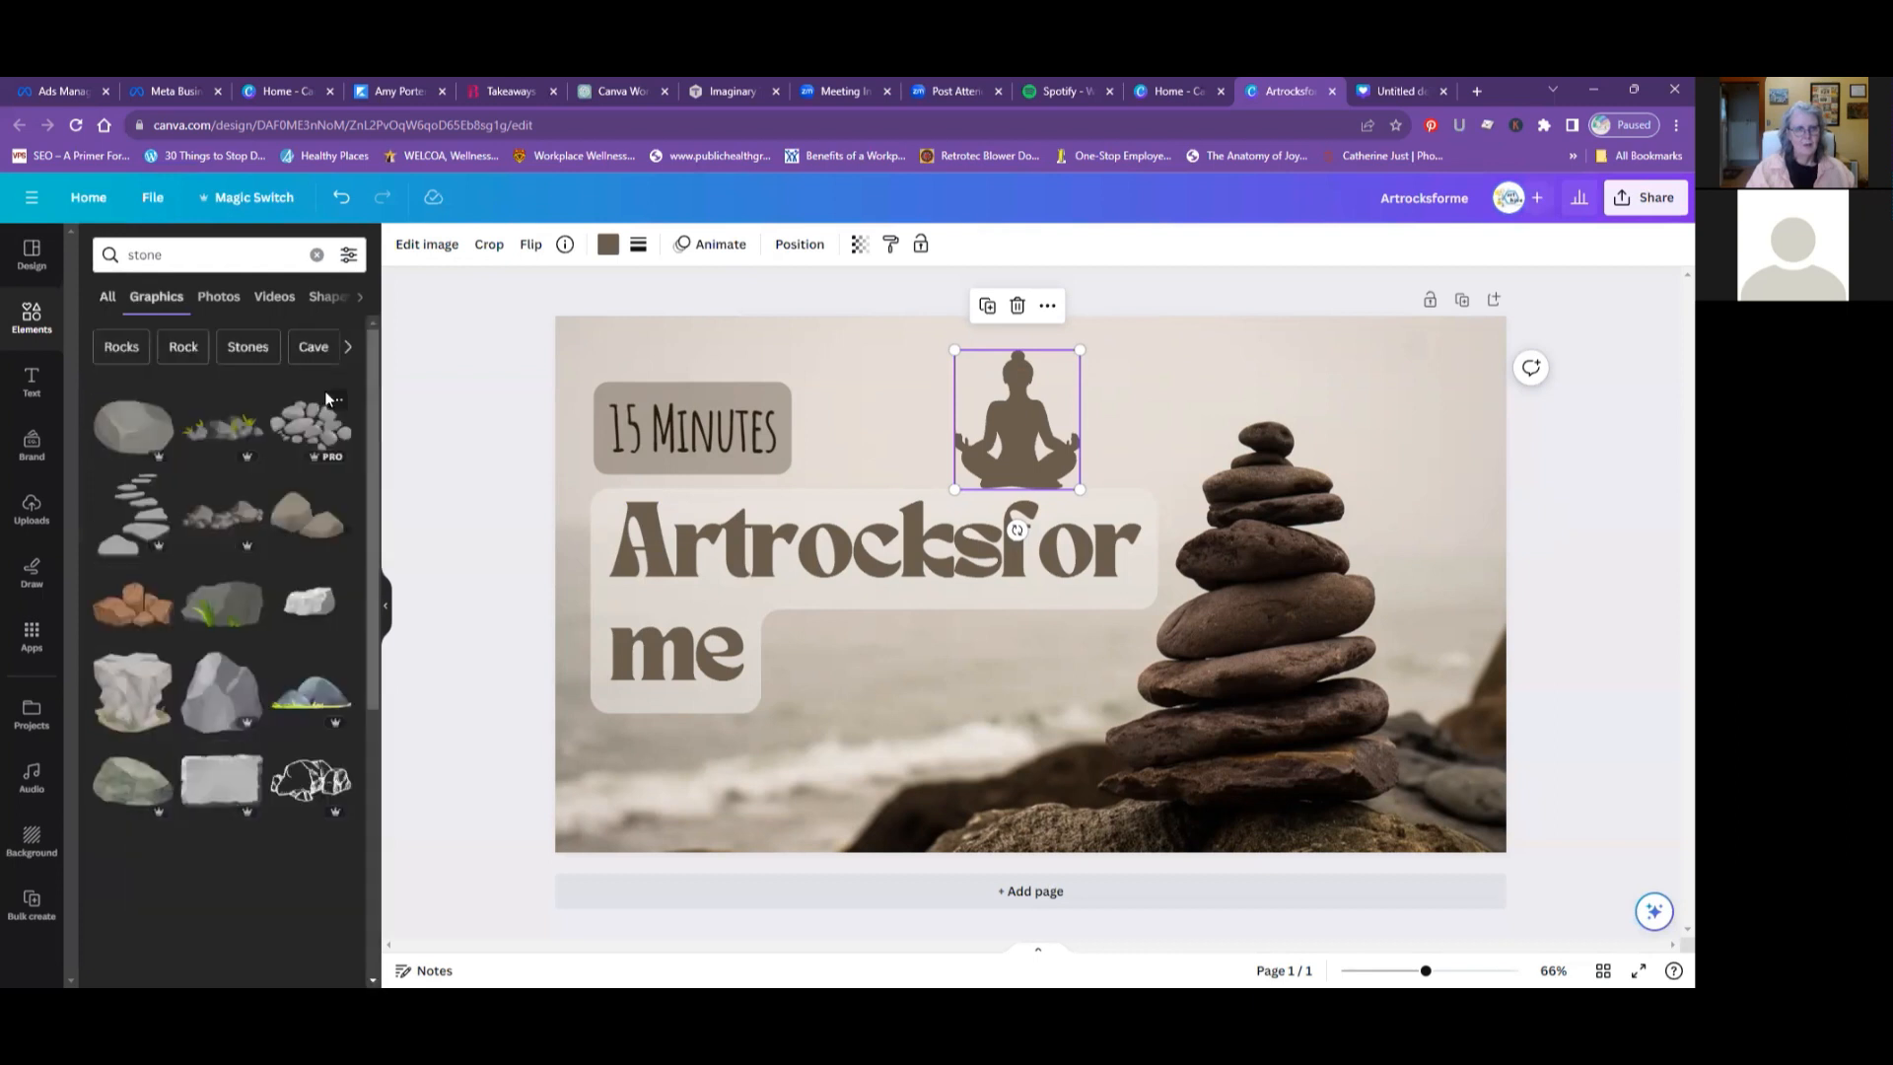
scroll(225, 470, down, 2)
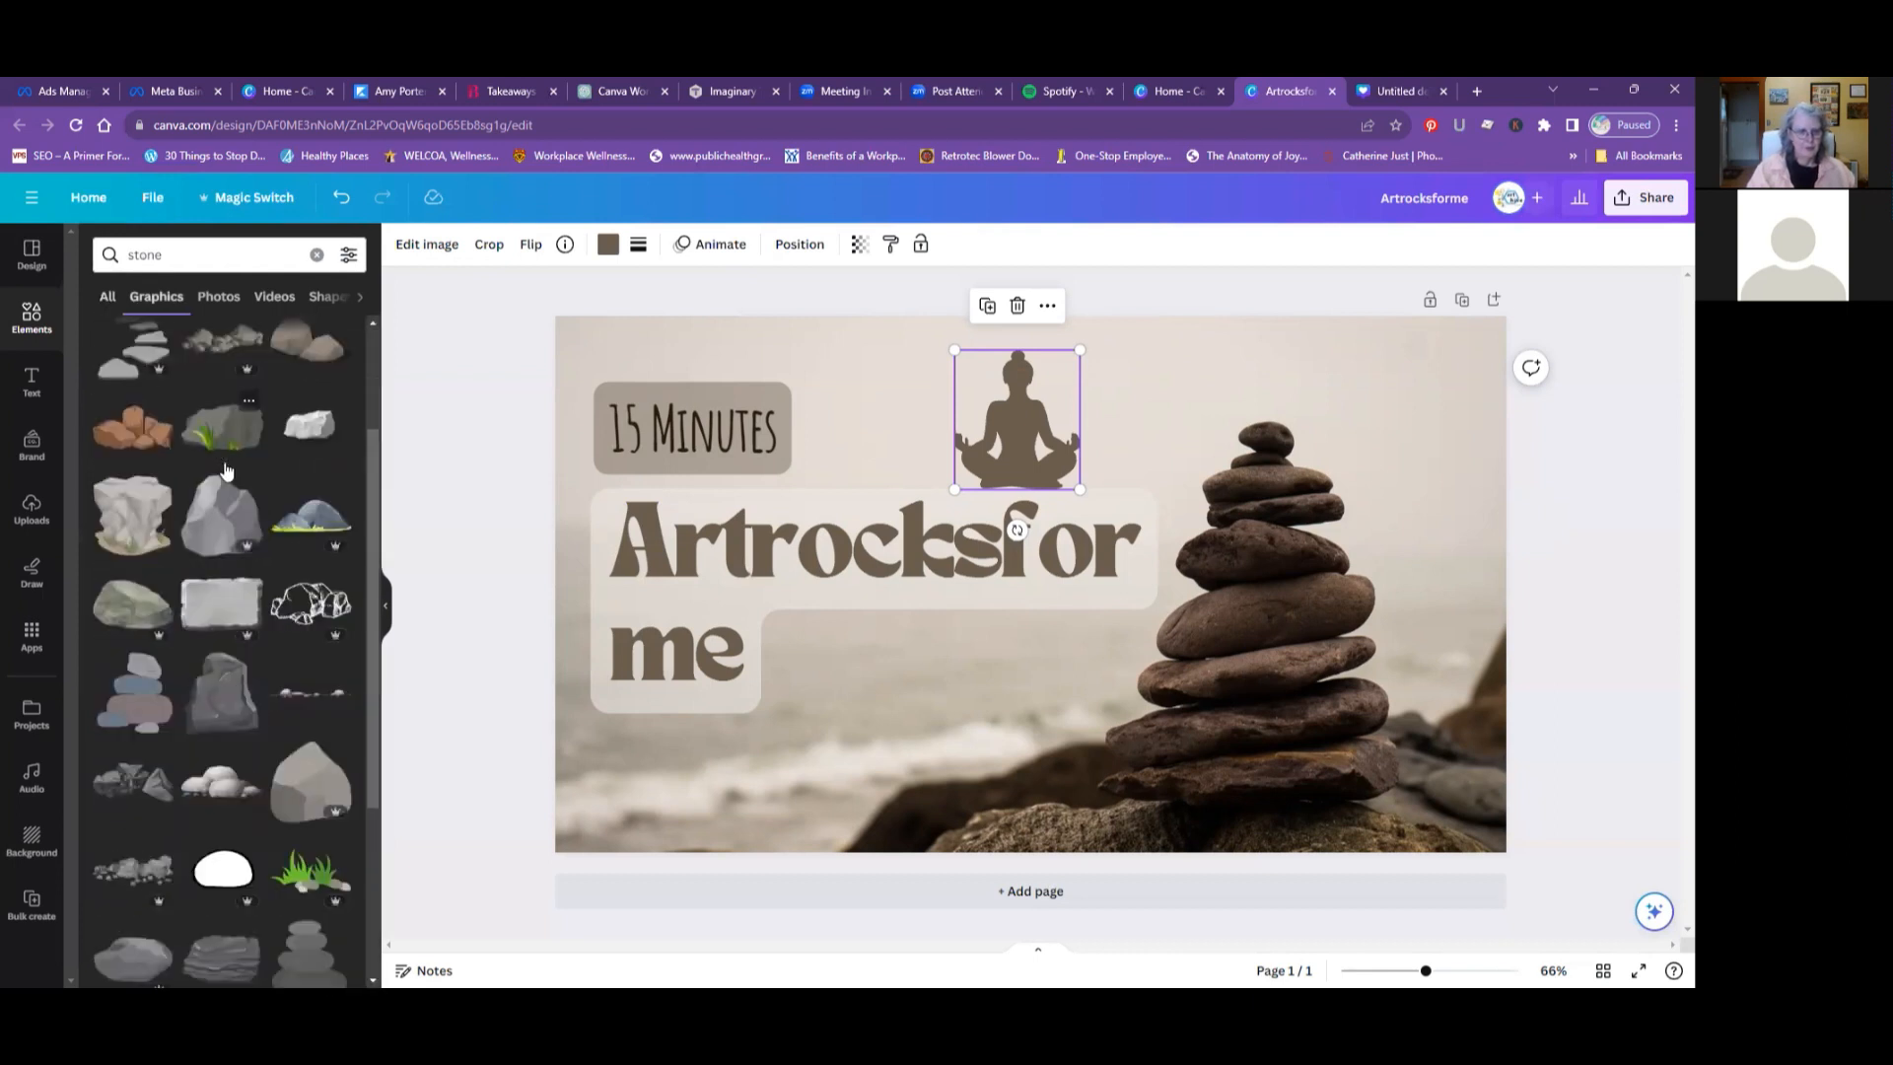
scroll(225, 471, down, 2)
scroll(224, 470, down, 1)
scroll(222, 461, down, 1)
scroll(225, 468, up, 3)
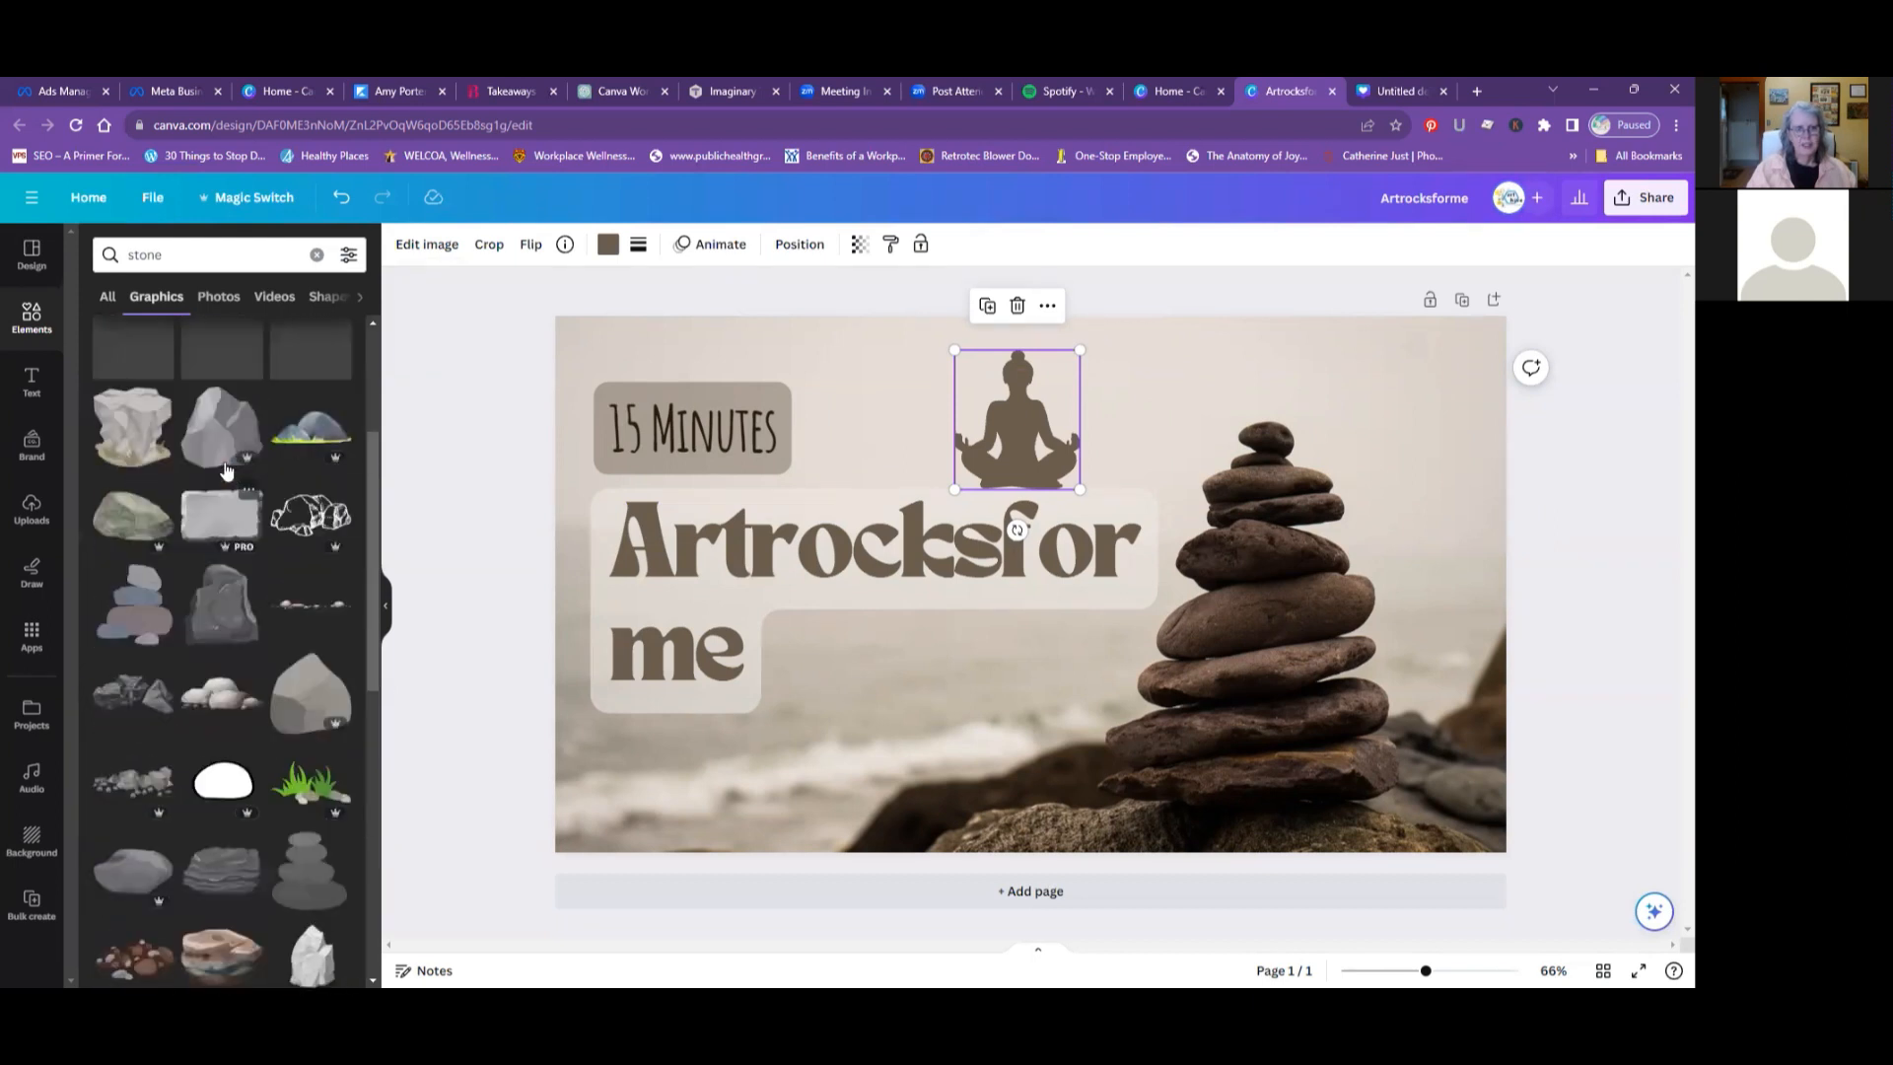
scroll(224, 471, up, 3)
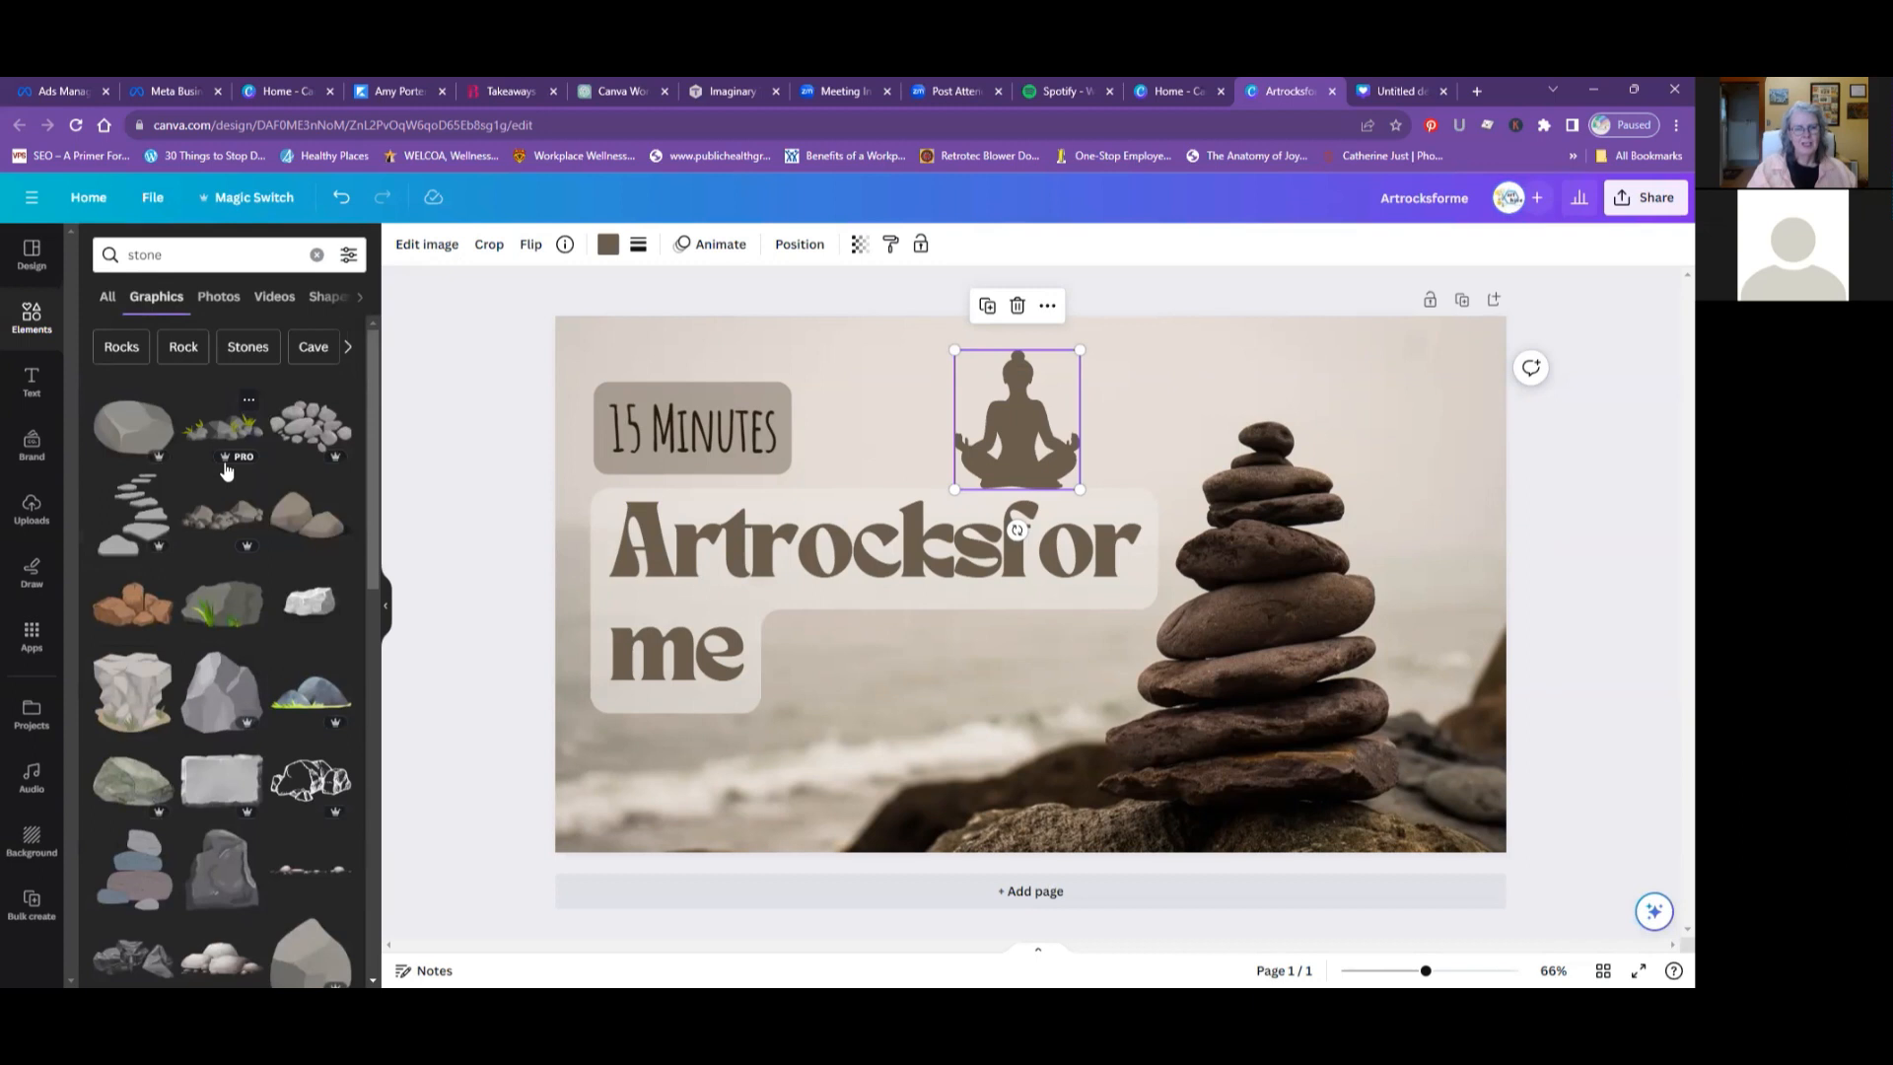
scroll(225, 470, down, 3)
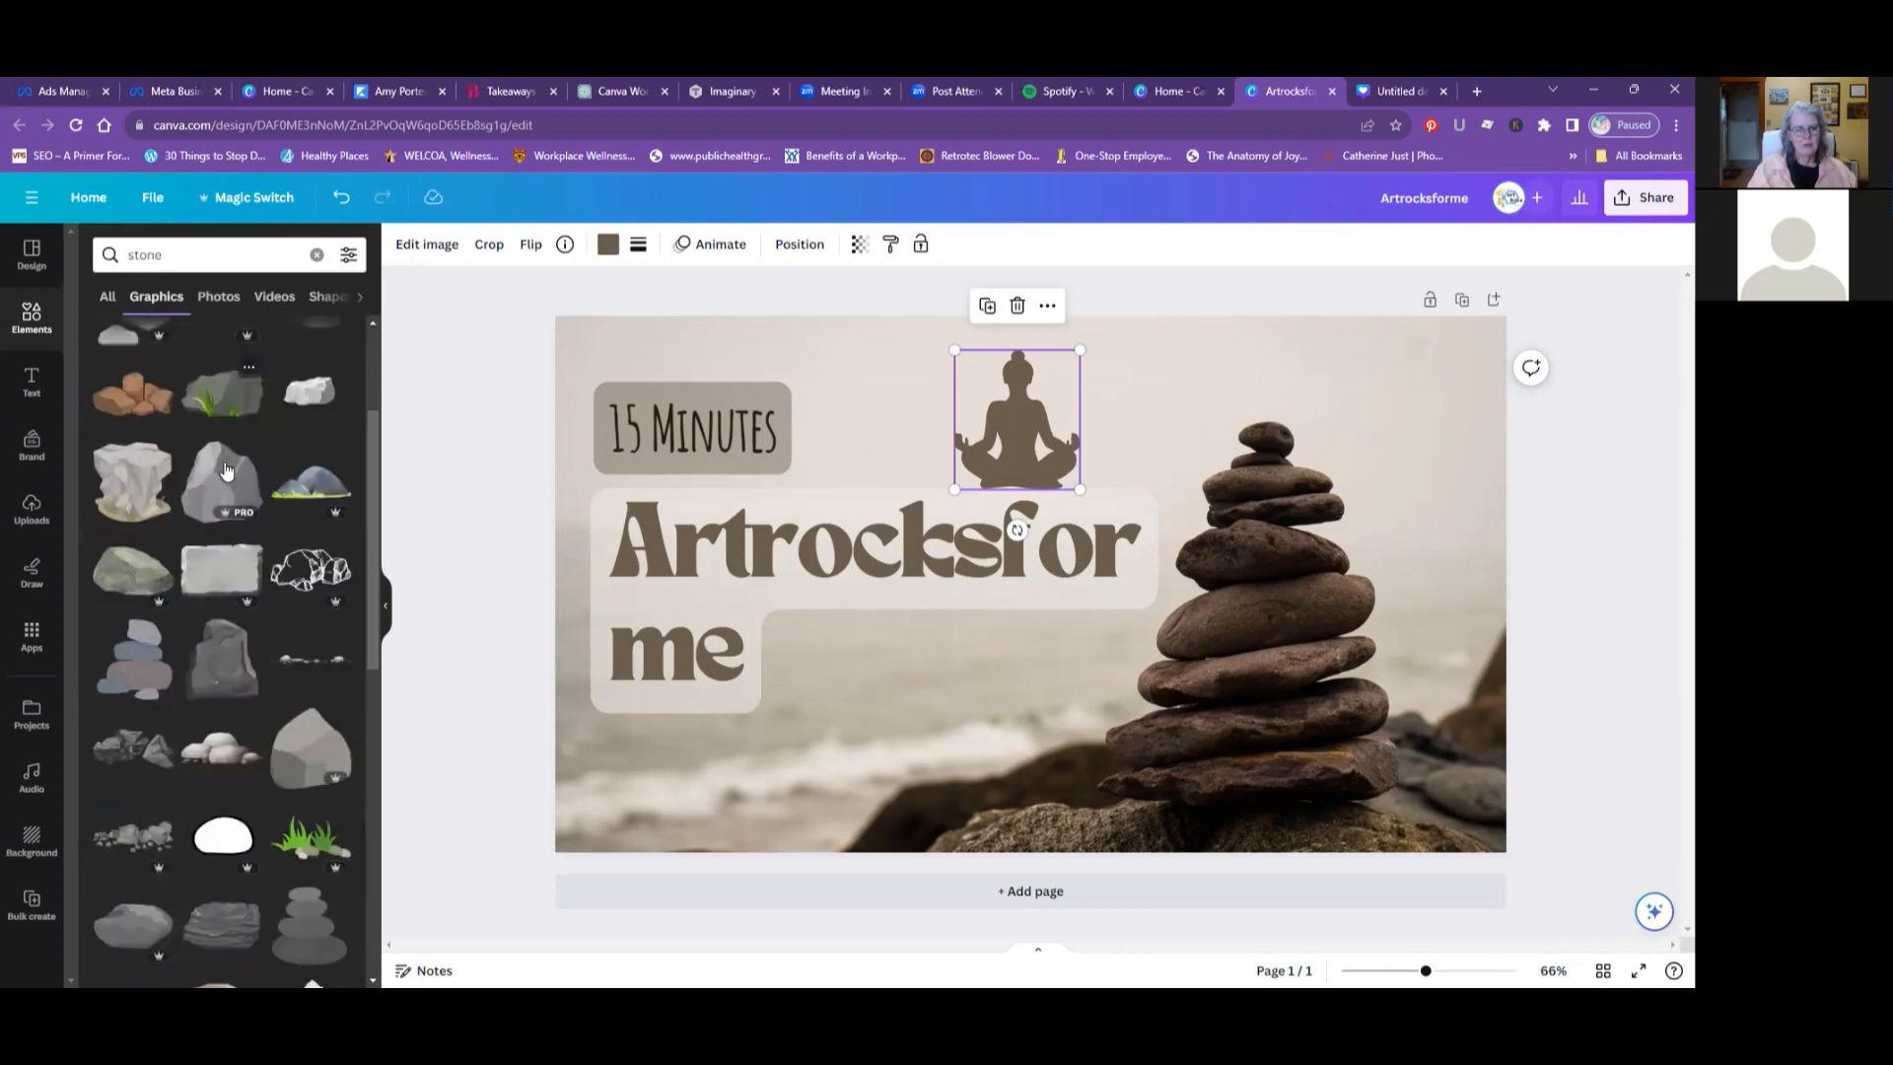
scroll(225, 470, up, 3)
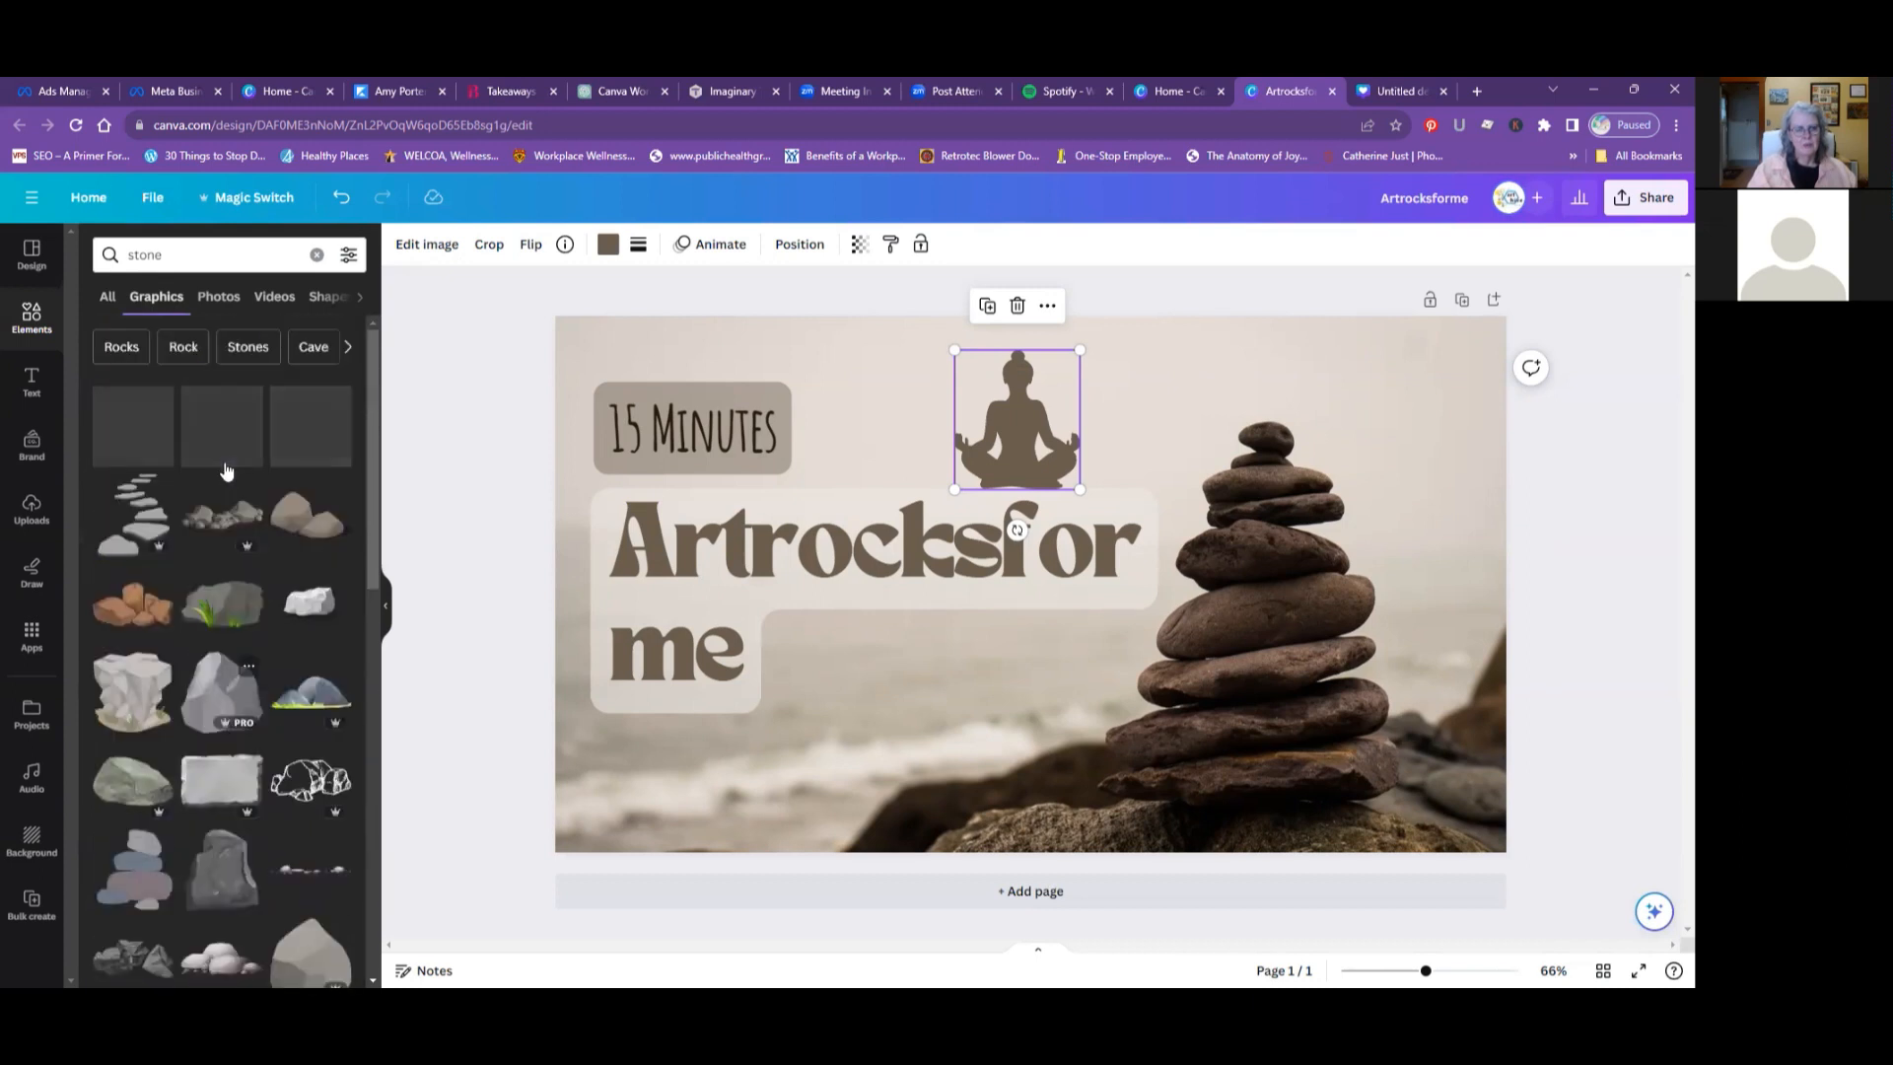
- Replace the graphics search term with "gems" and look through the gem and crystal graphics
drag(180, 254, 105, 271)
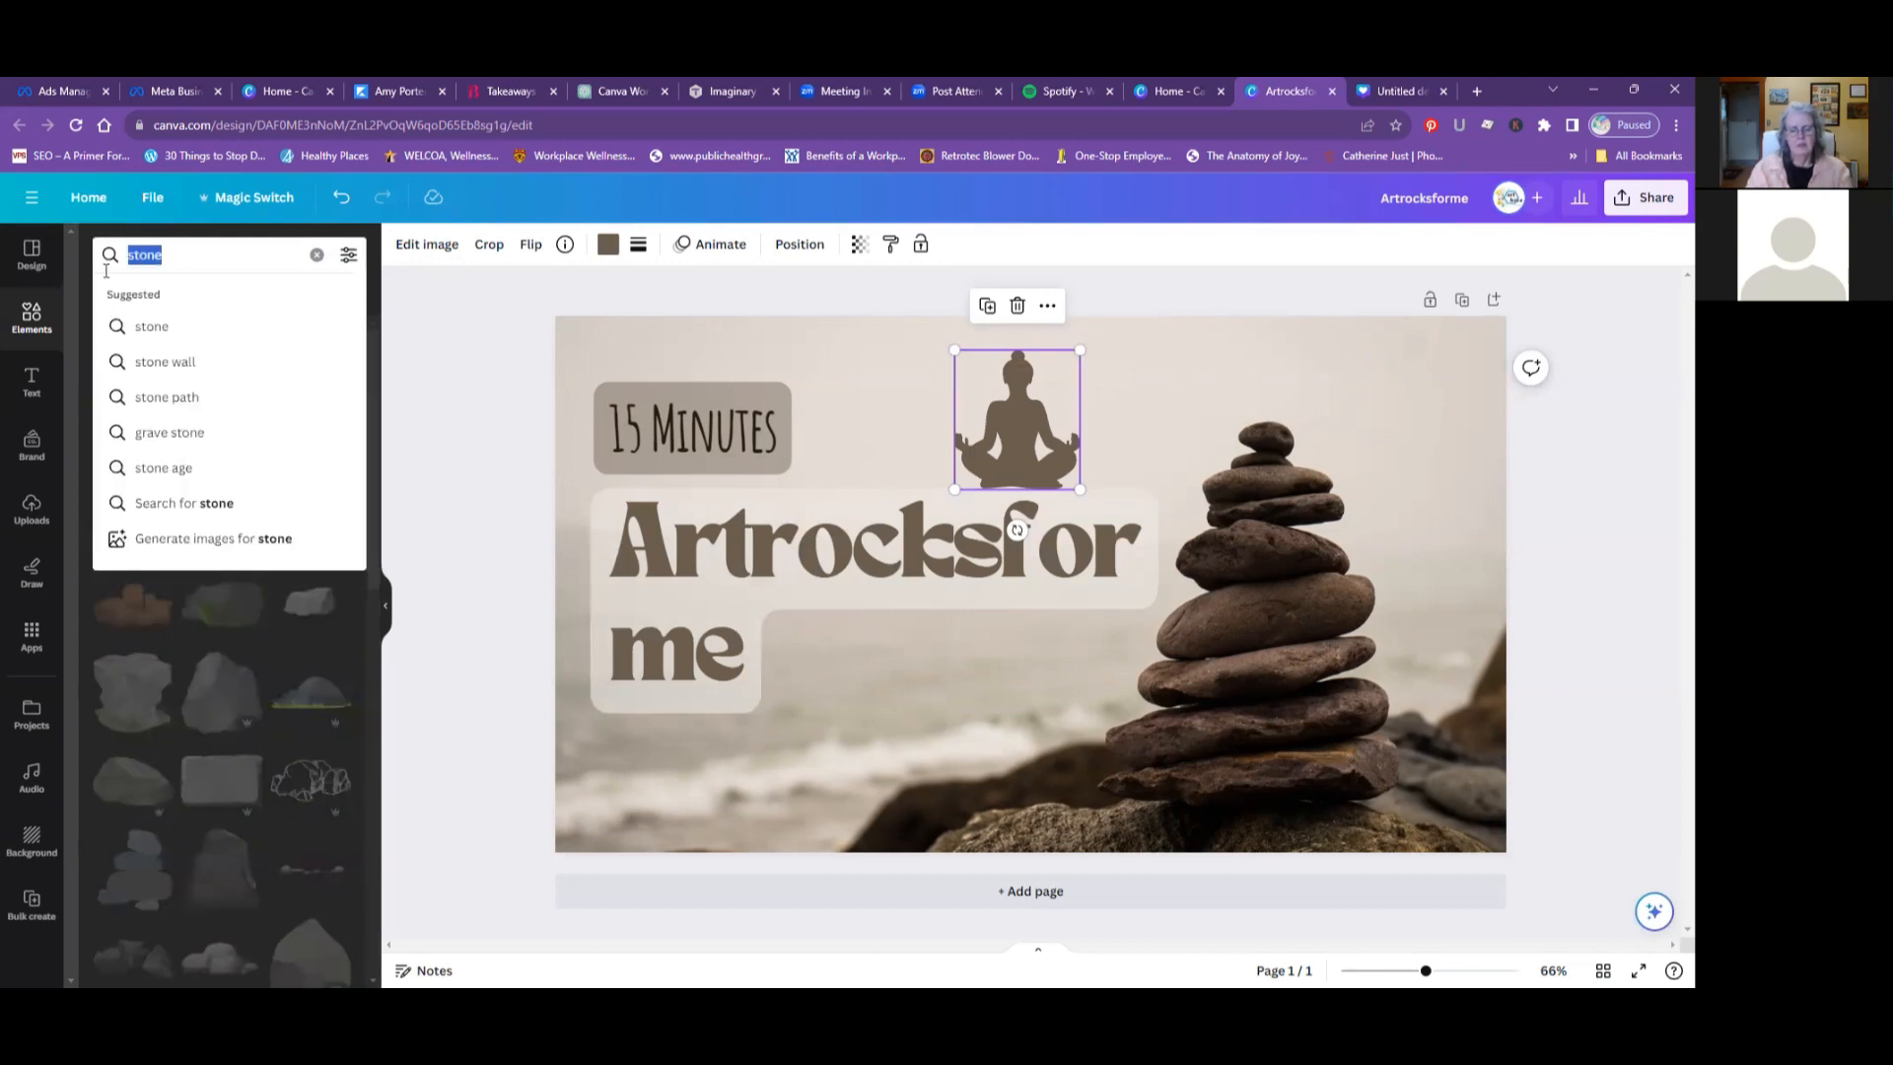
text(gems)
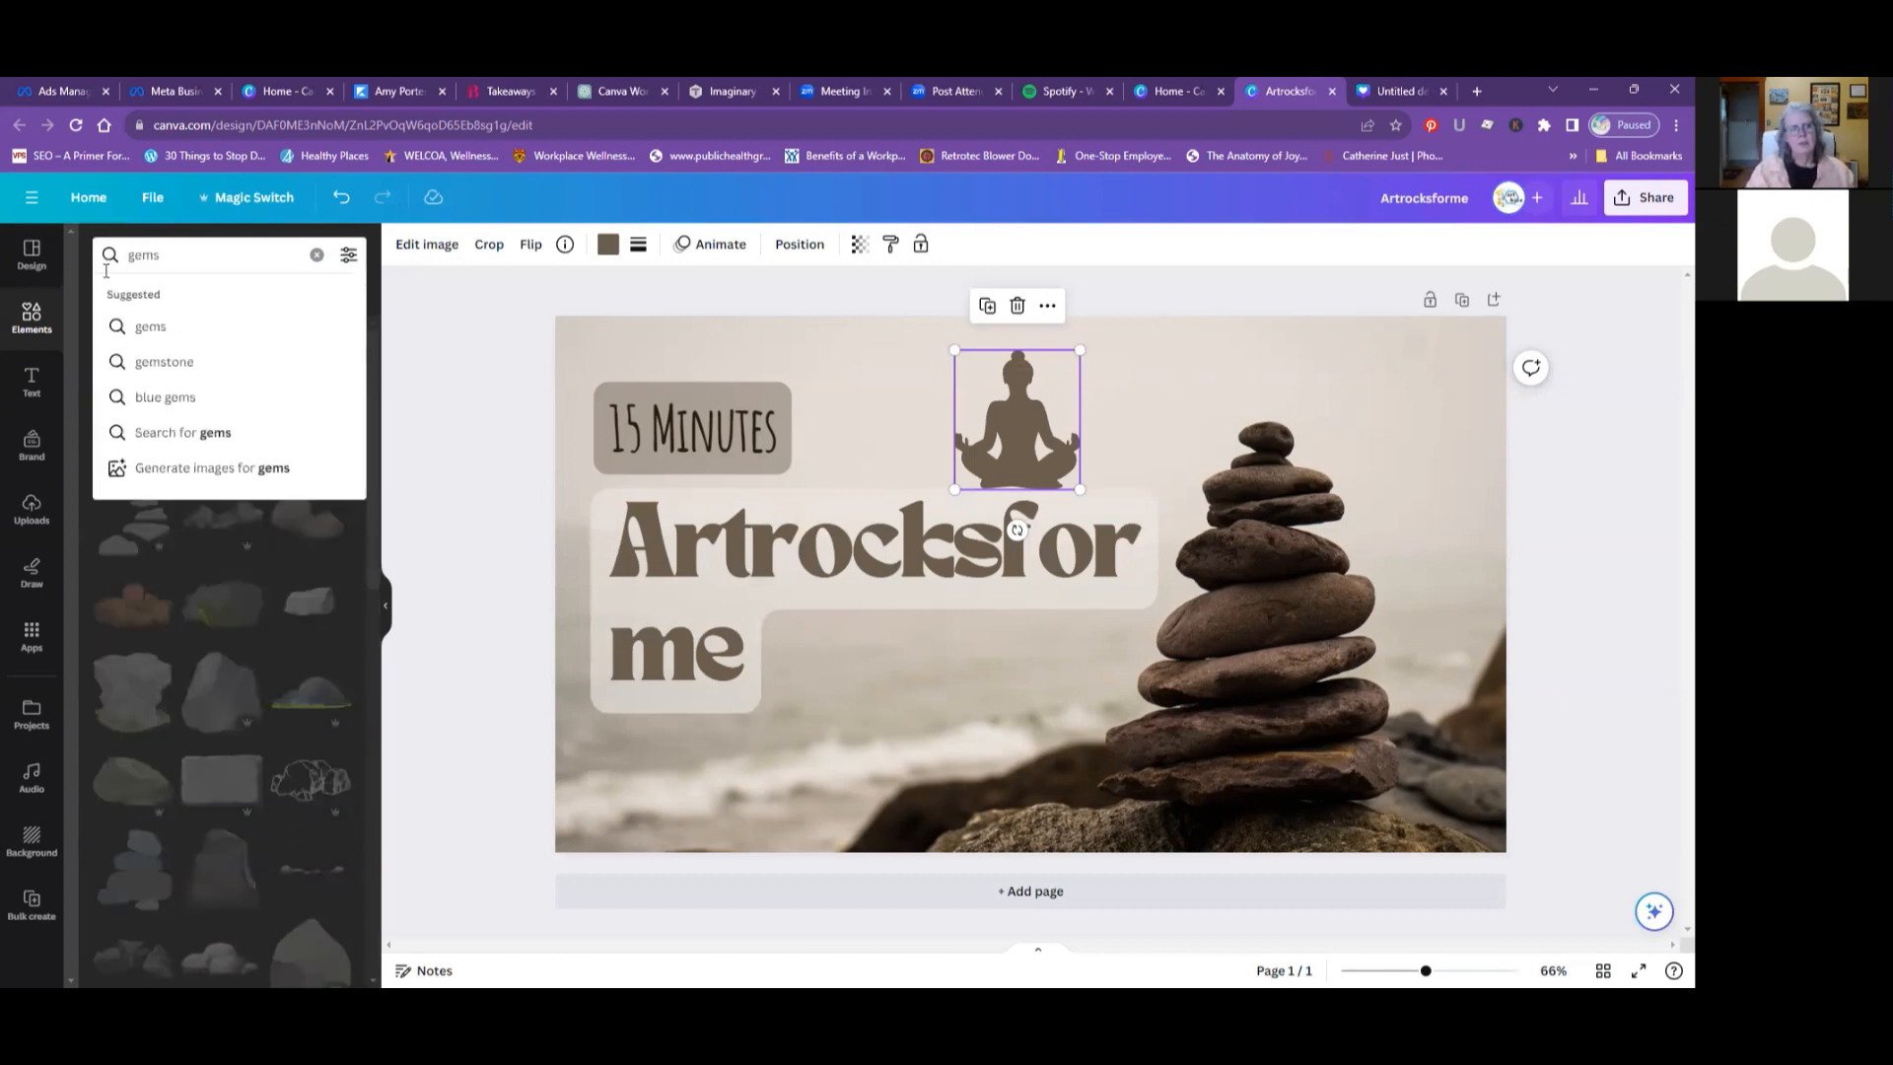
key(Return)
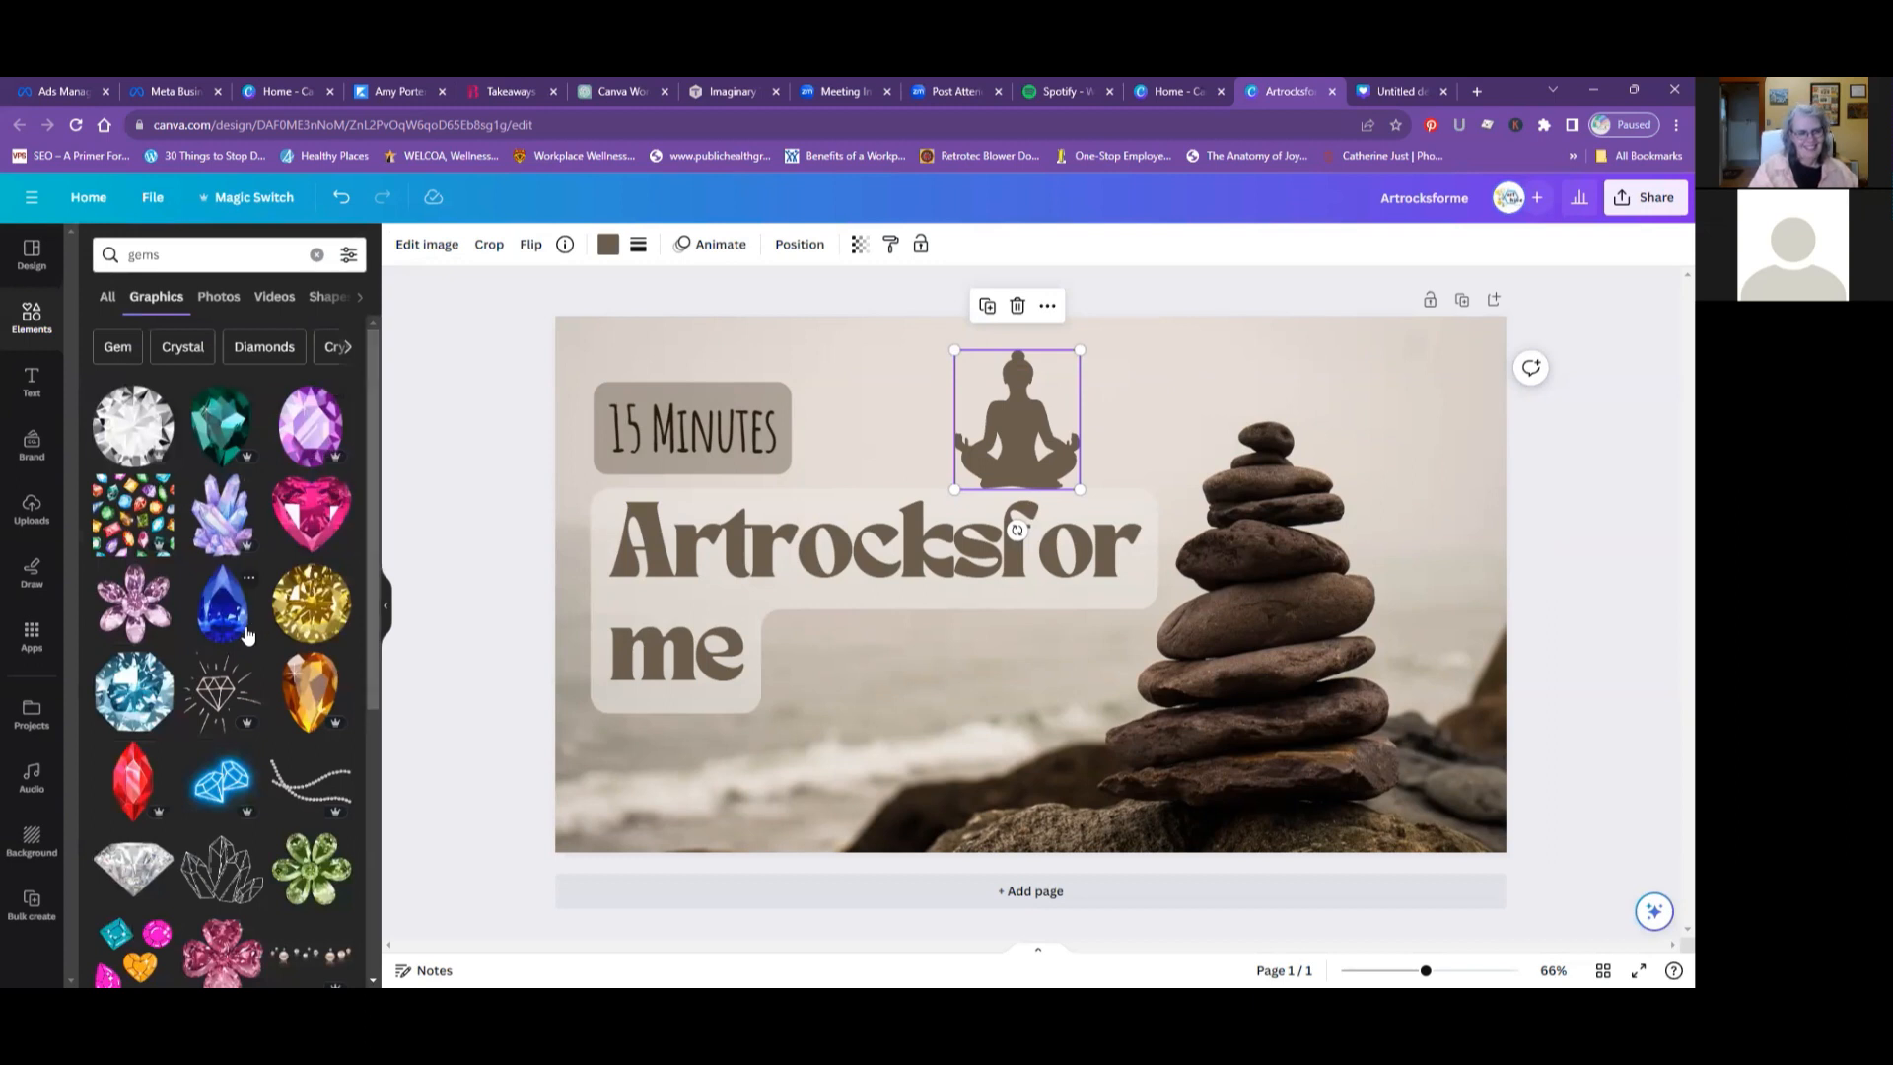
scroll(247, 633, down, 2)
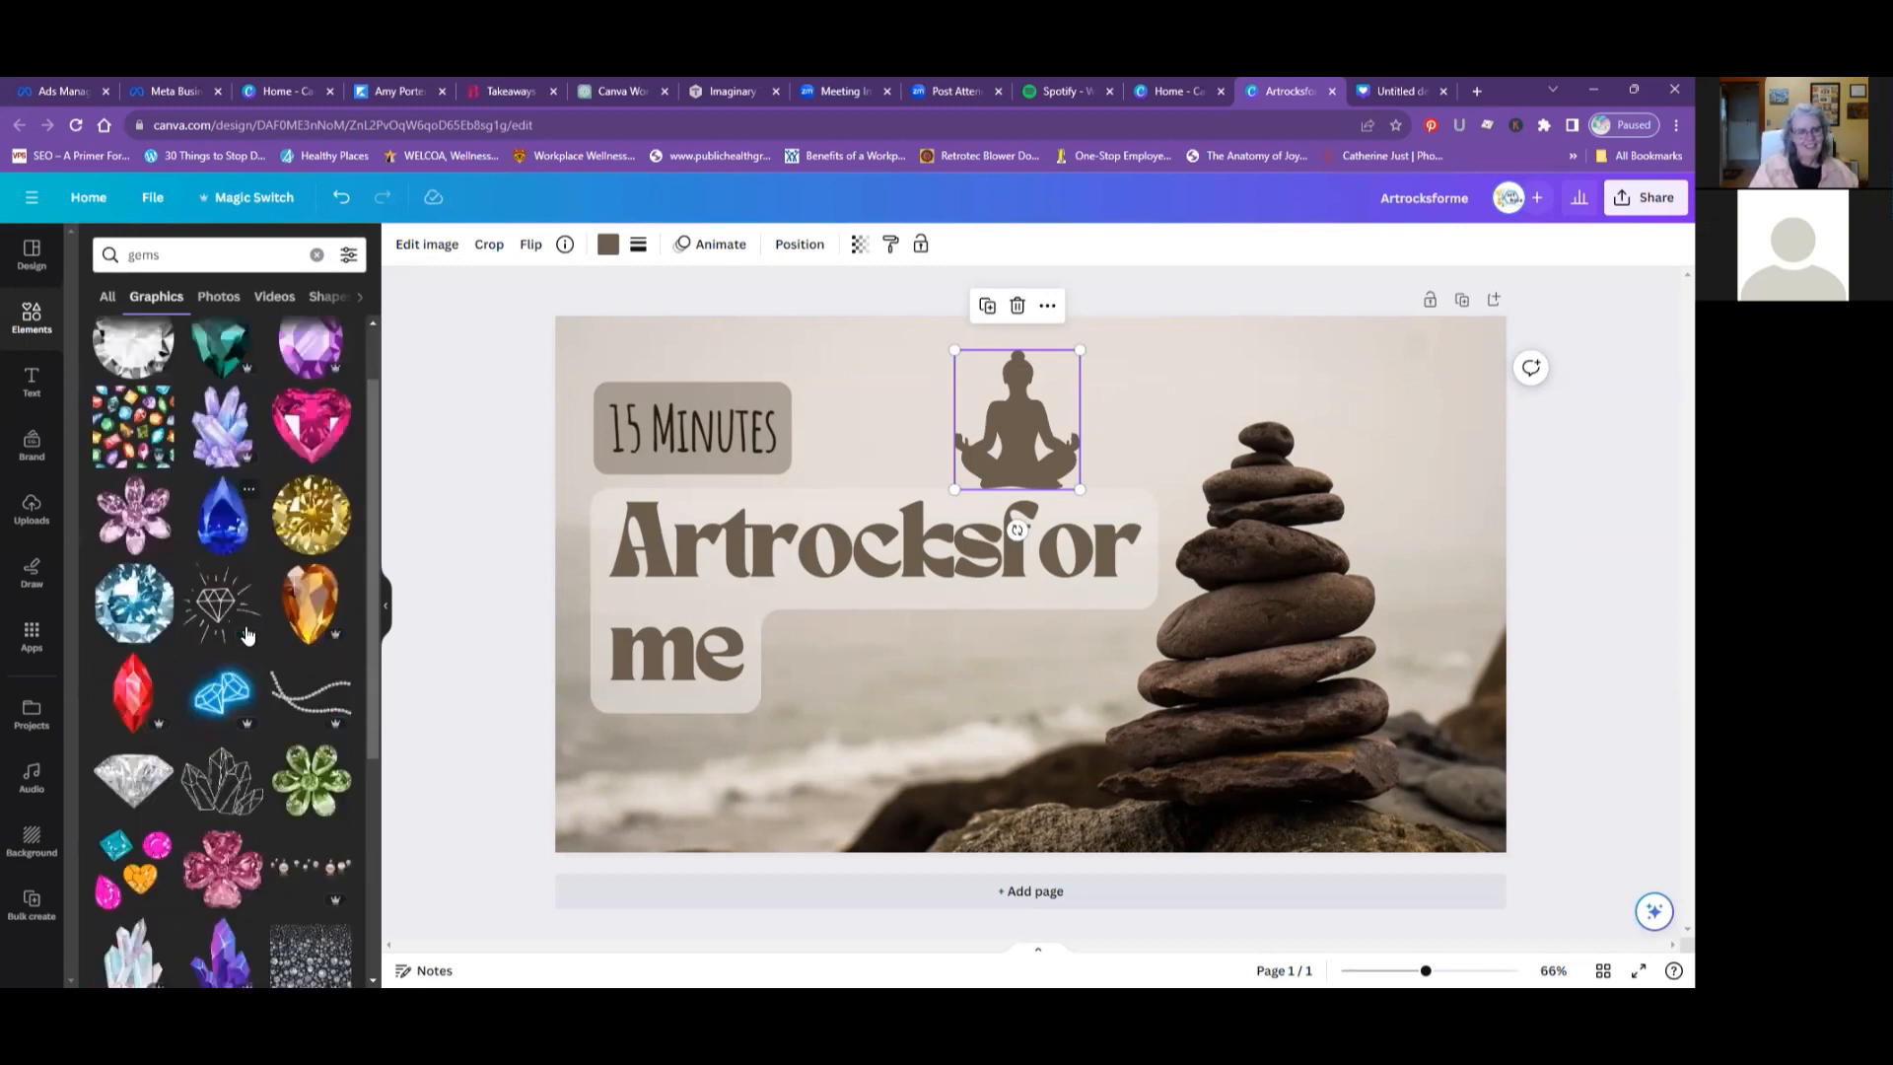
scroll(246, 634, down, 4)
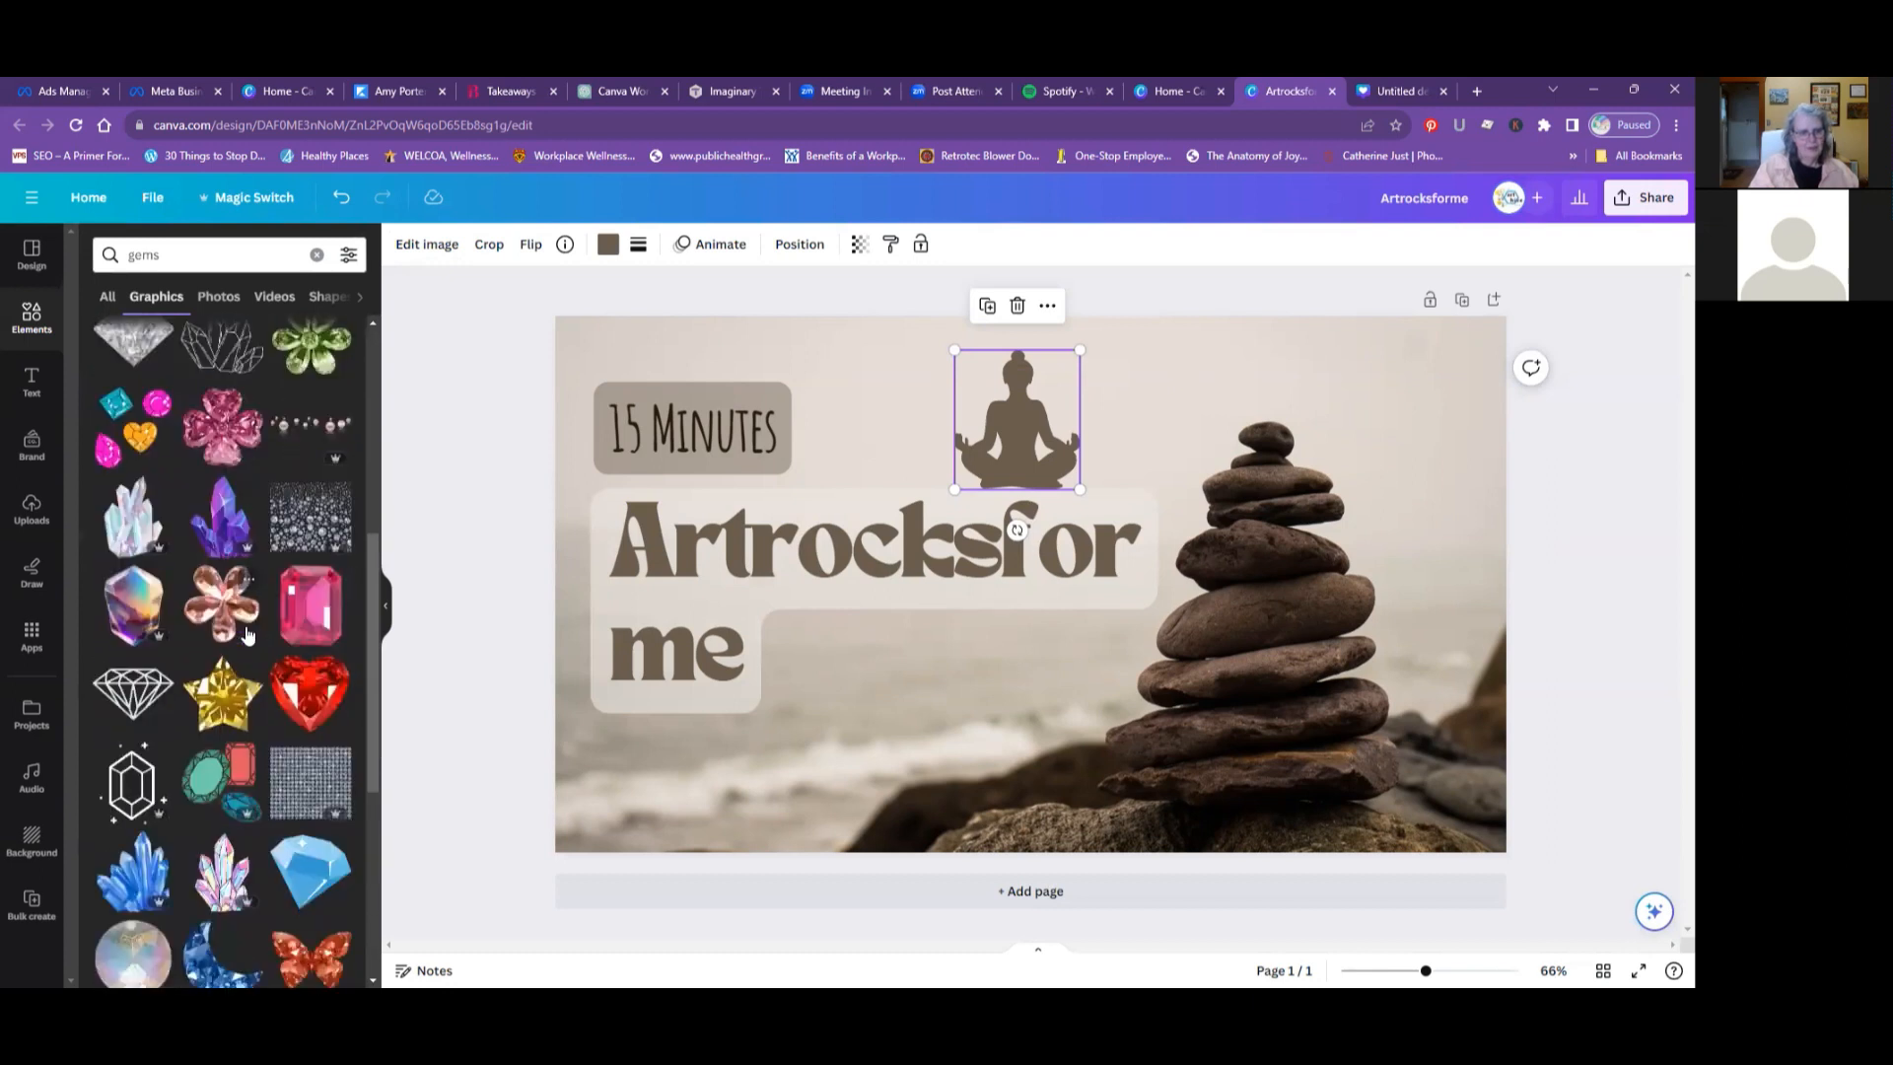
scroll(246, 634, down, 2)
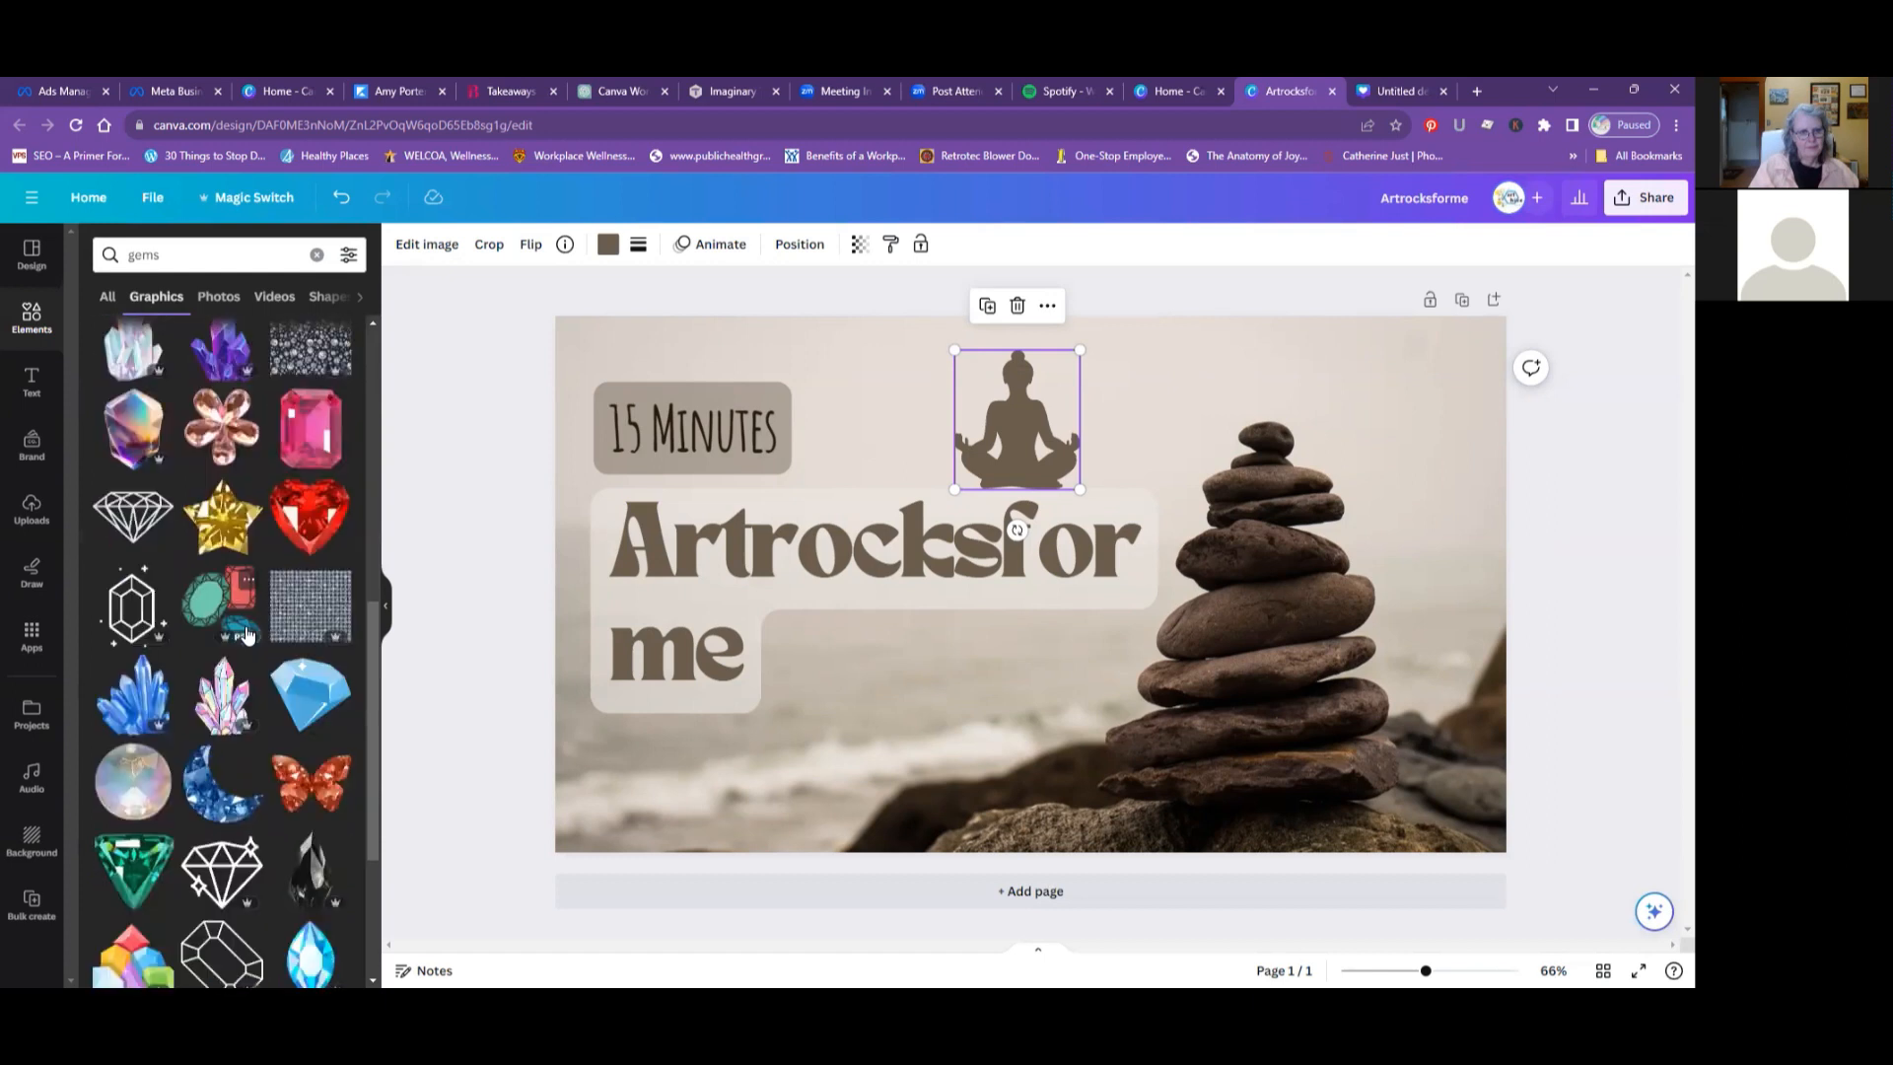
scroll(246, 633, down, 1)
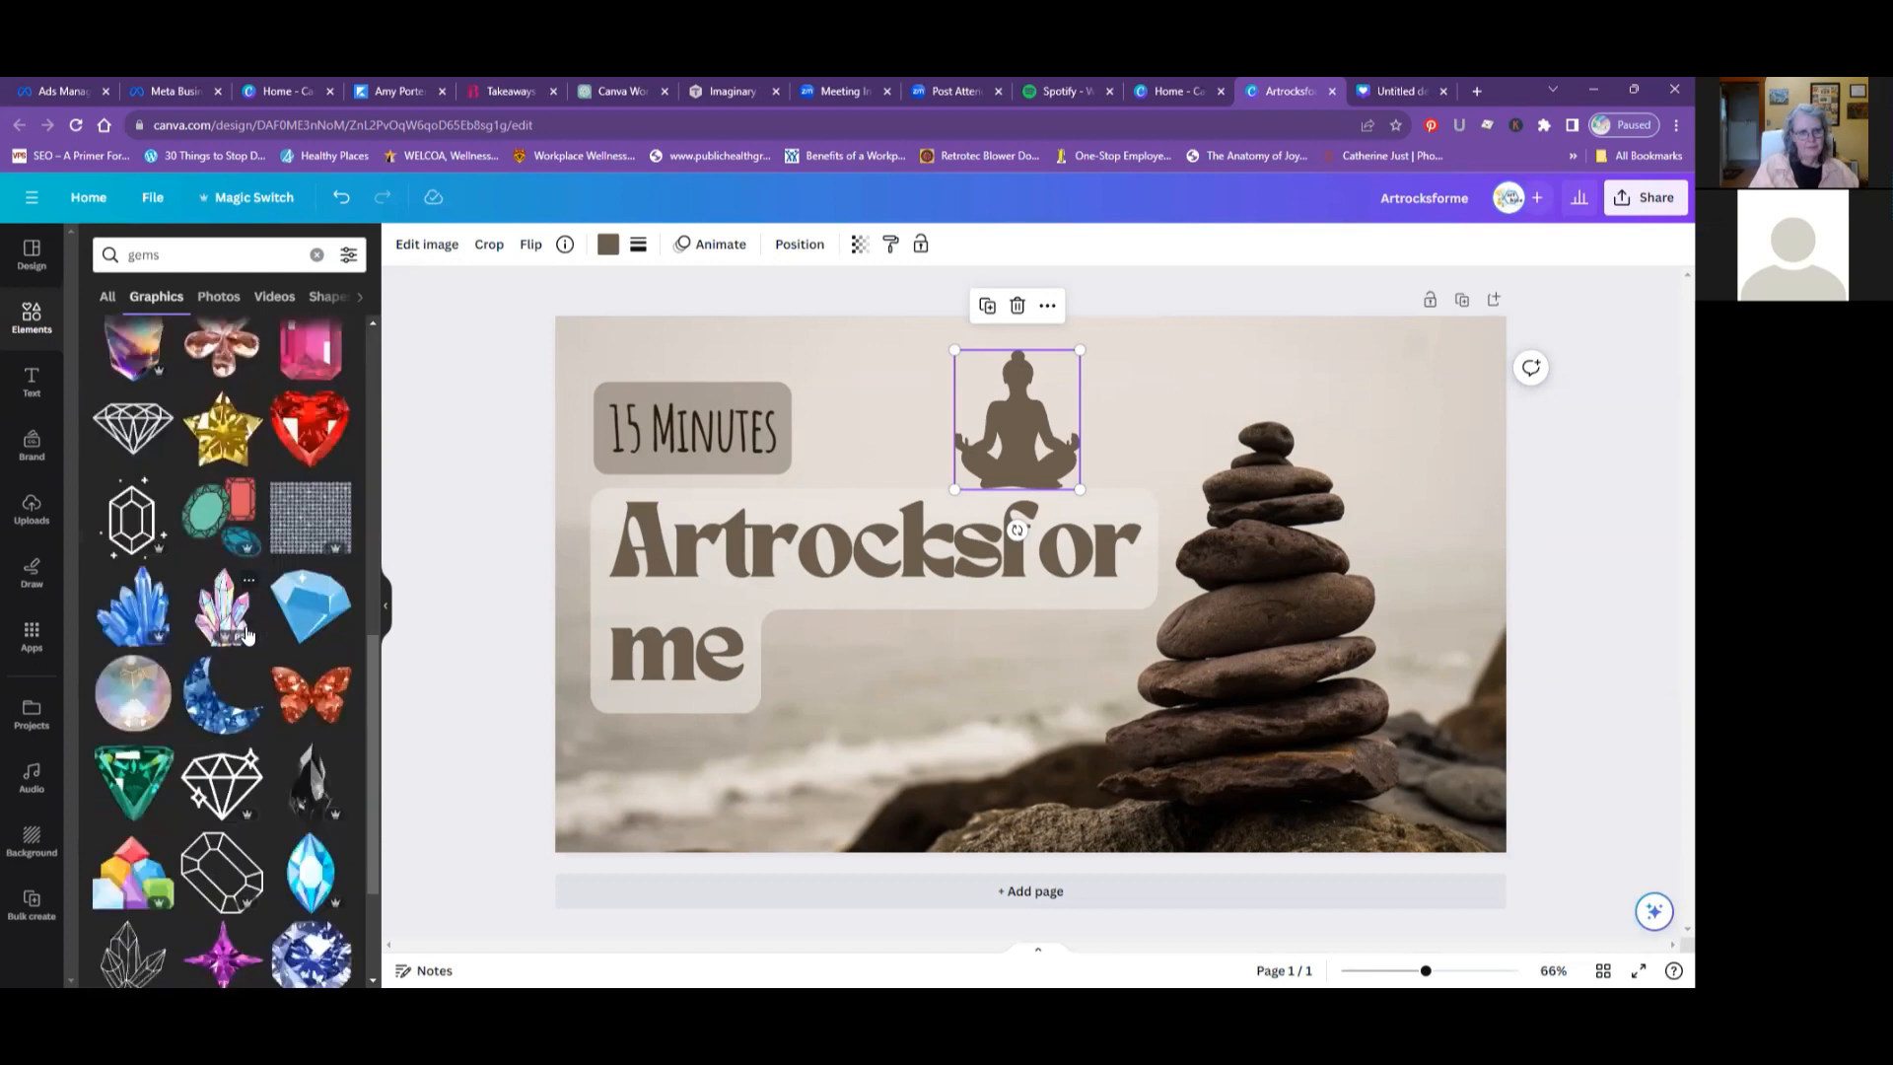
scroll(246, 634, down, 1)
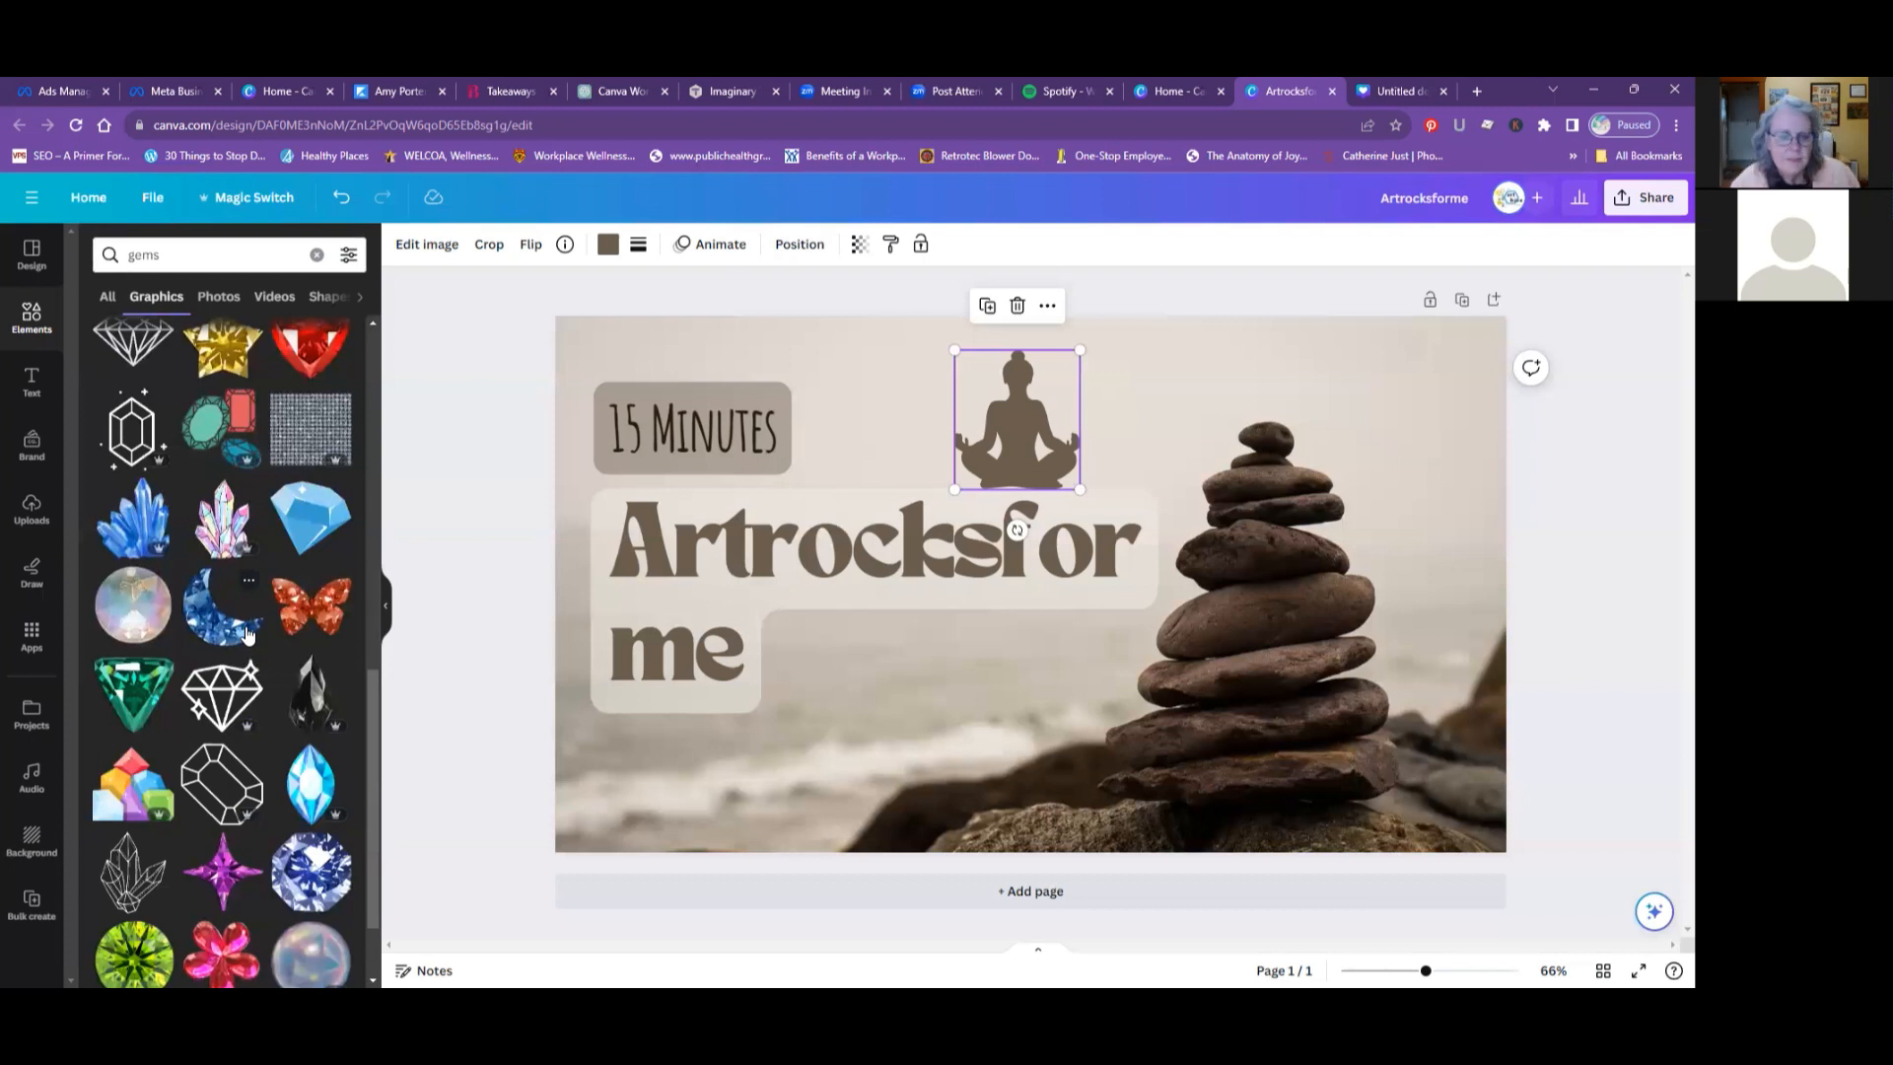
scroll(246, 634, down, 1)
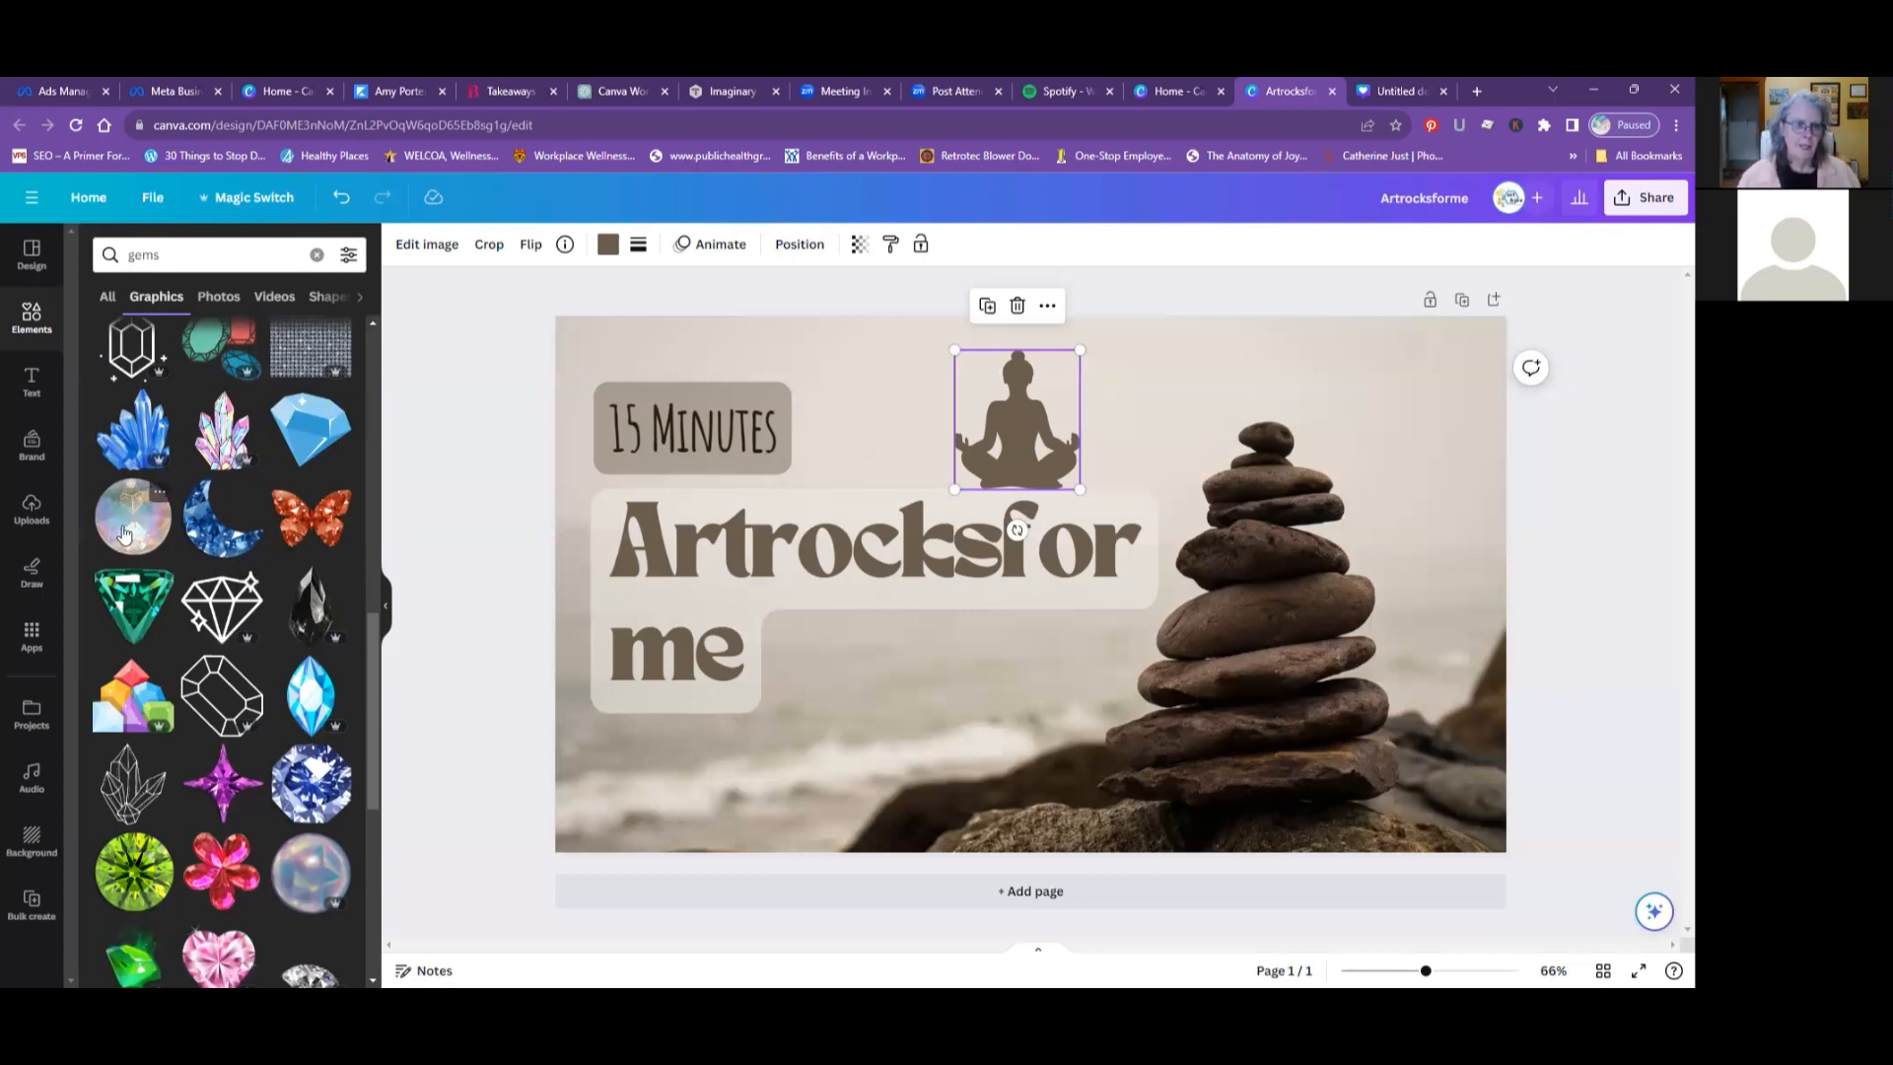
- Add the blue crystal cluster graphic to the page, shrink it and place it in the page's upper-left corner, around the "15 Minutes" label
click(150, 434)
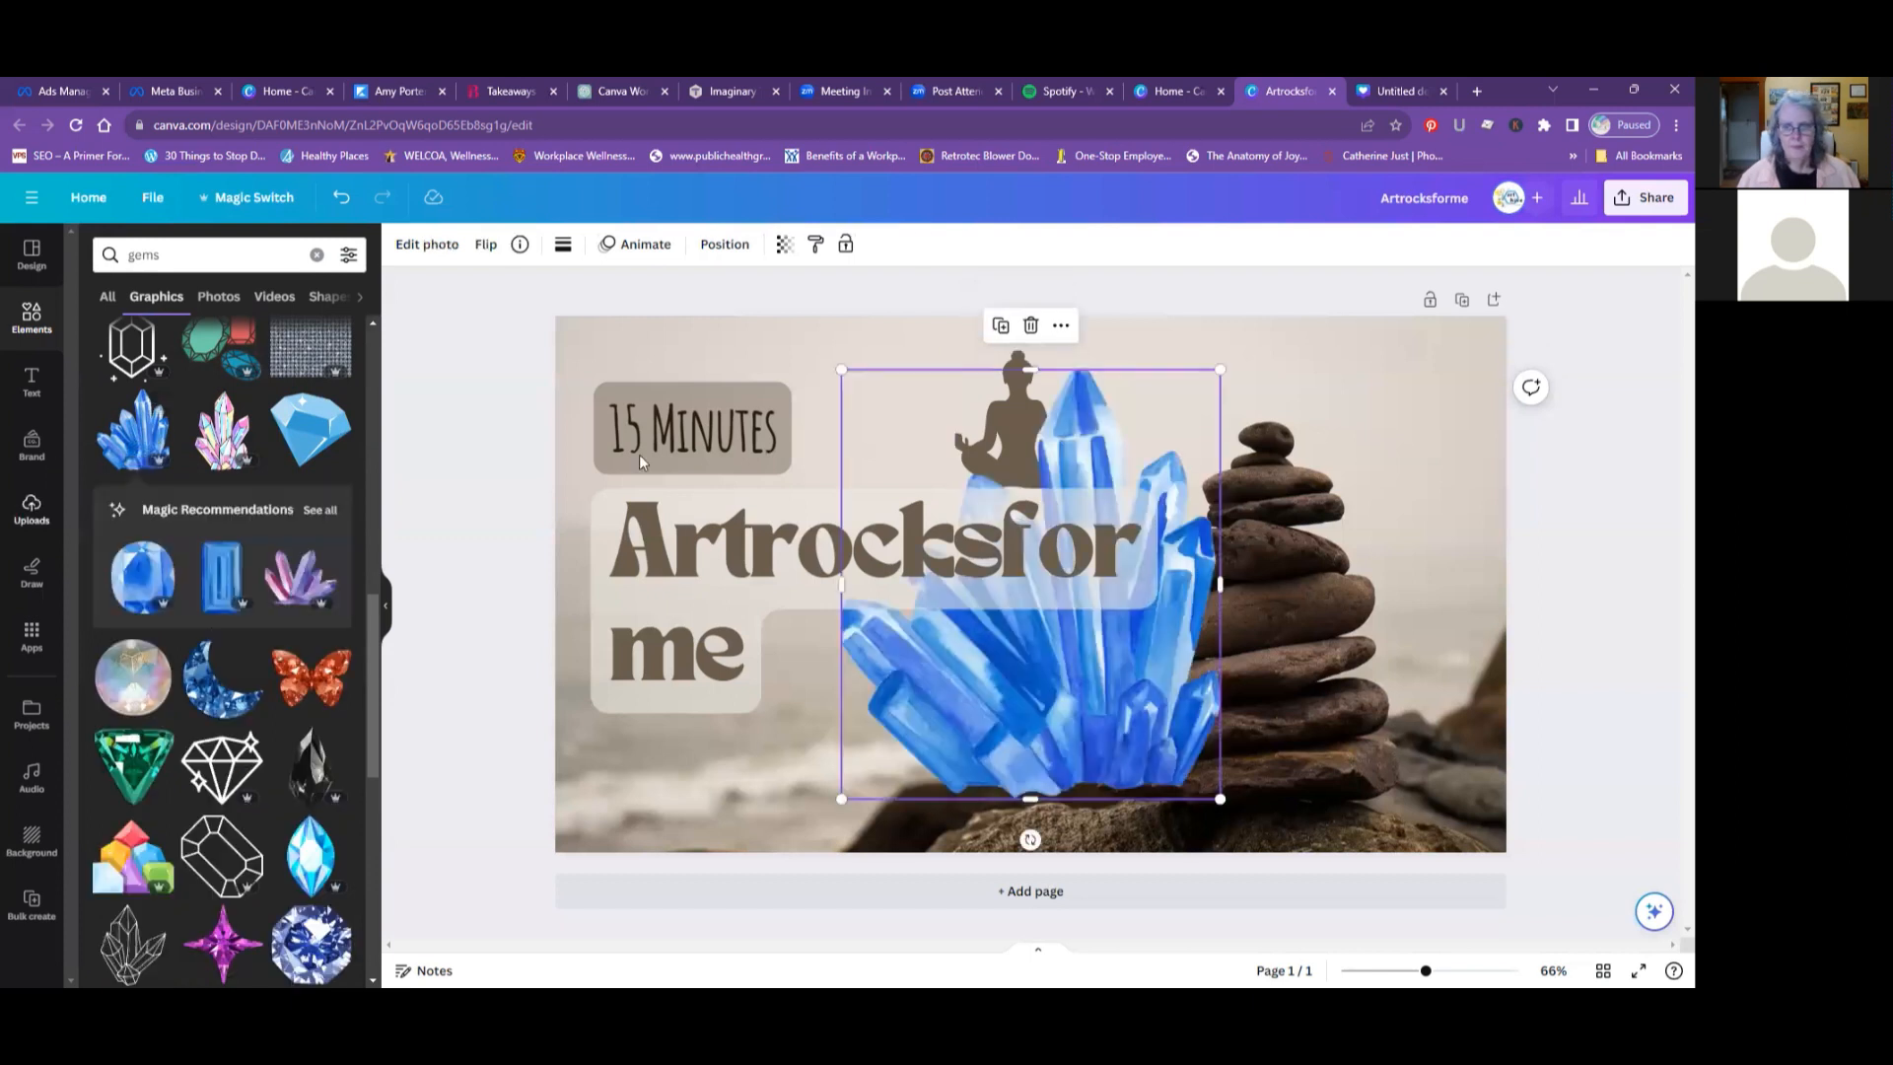
drag(1208, 775, 1102, 664)
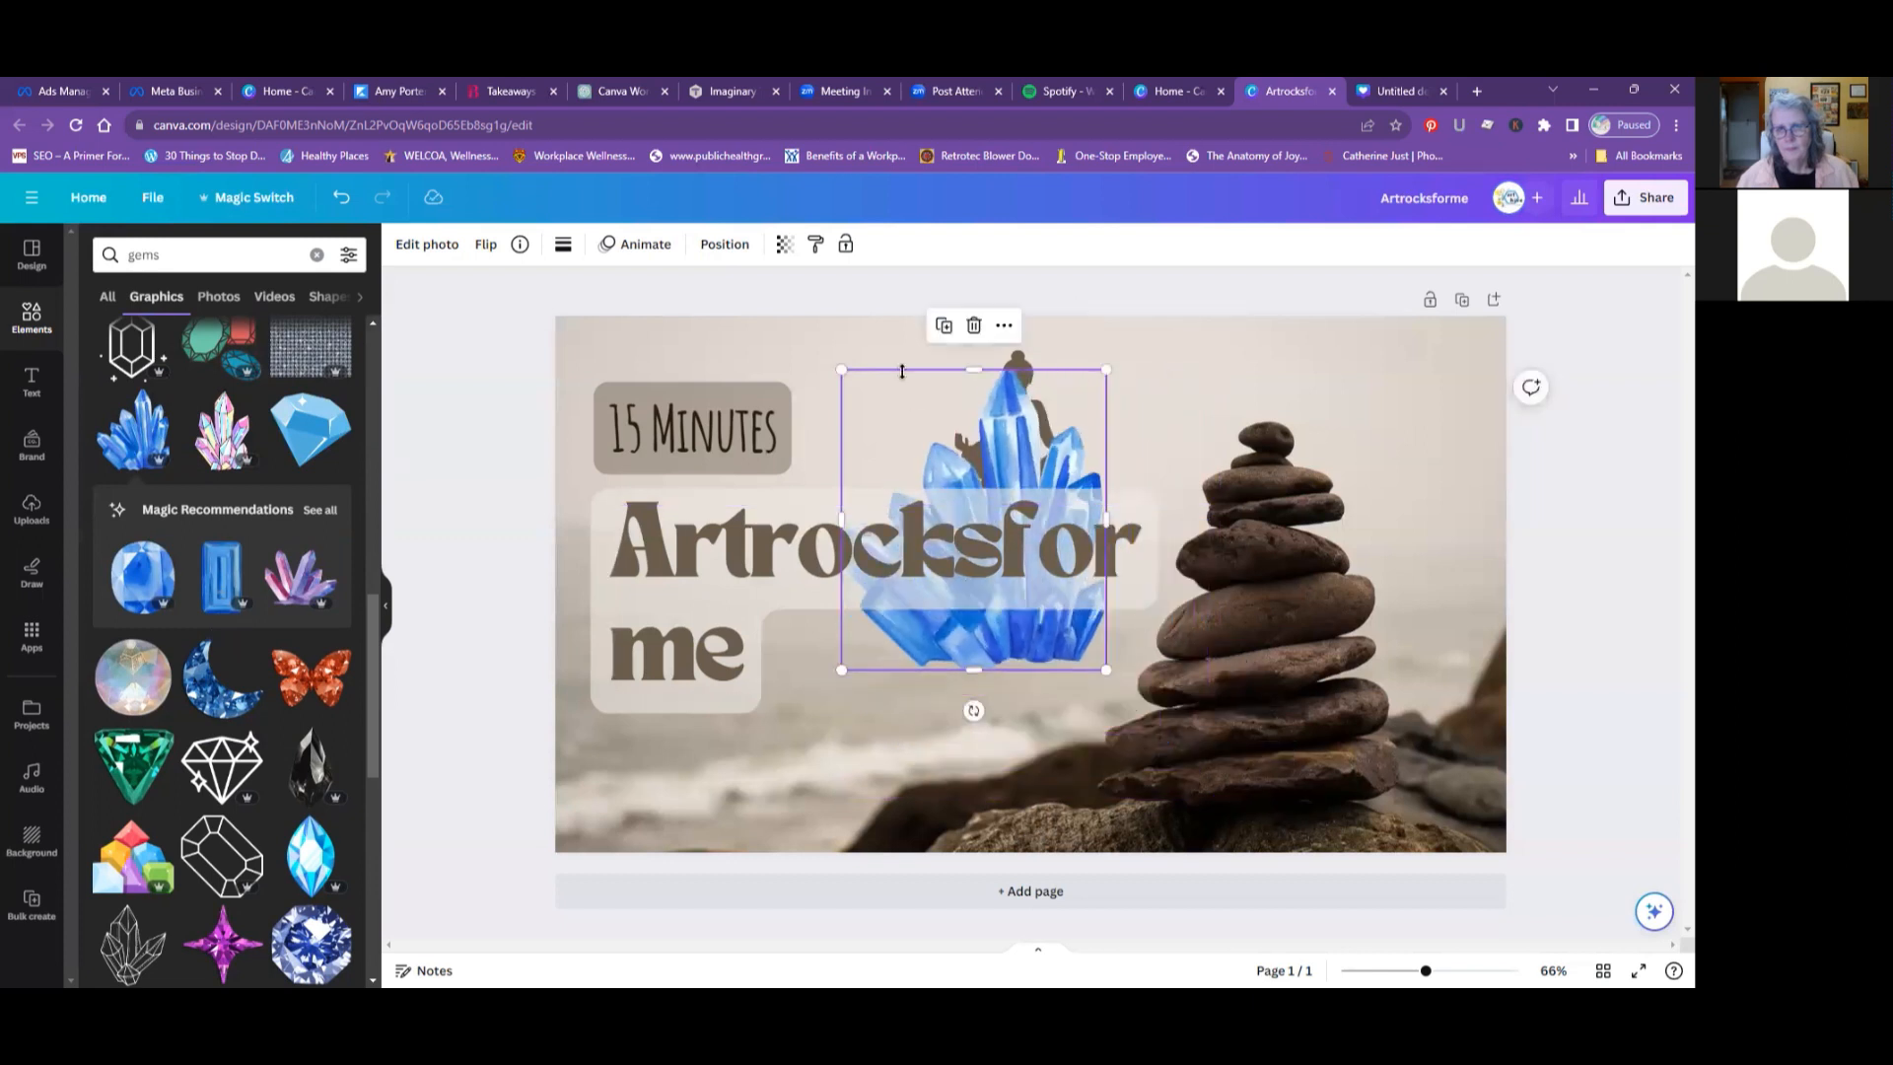
drag(1017, 381, 741, 404)
- Delete the meditating figure and move the "15 Minutes" label off the crystals to the figure's former spot above the heading
click(1014, 371)
key(Delete)
click(759, 400)
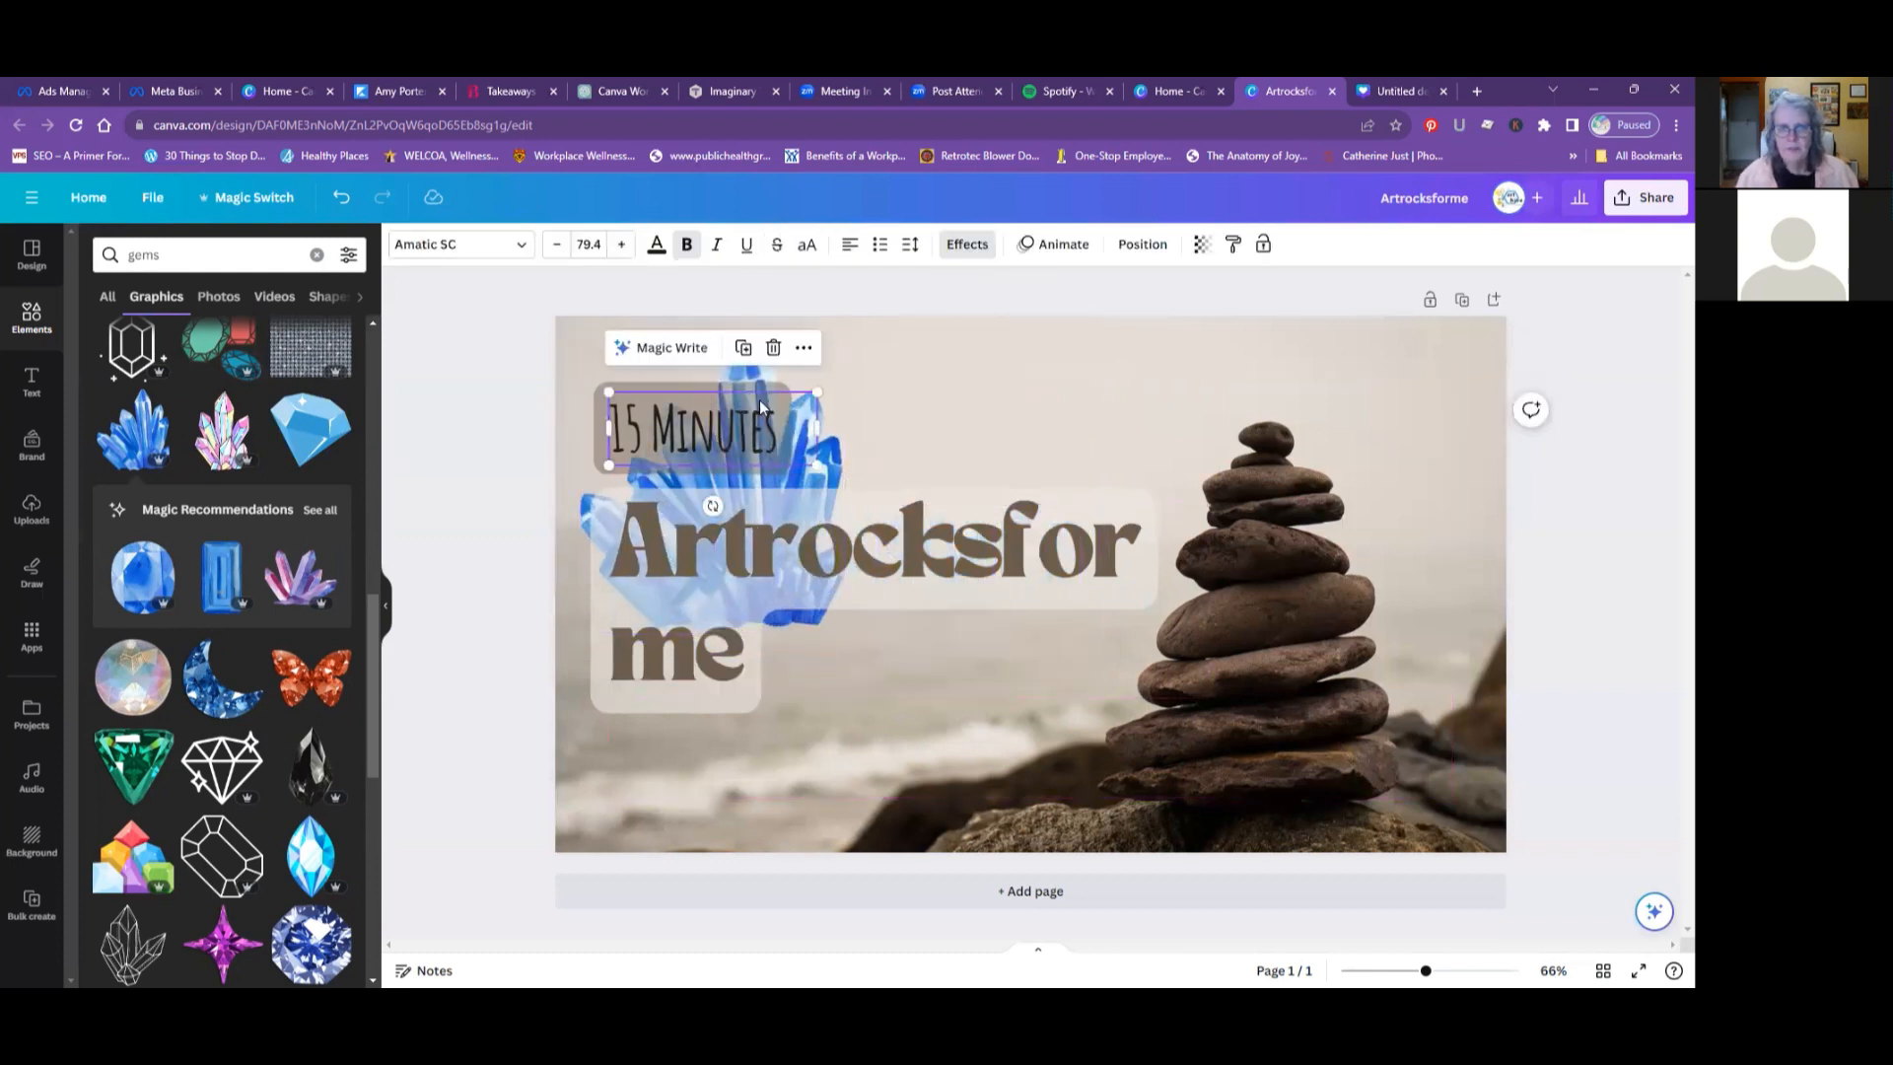
drag(759, 414, 1115, 409)
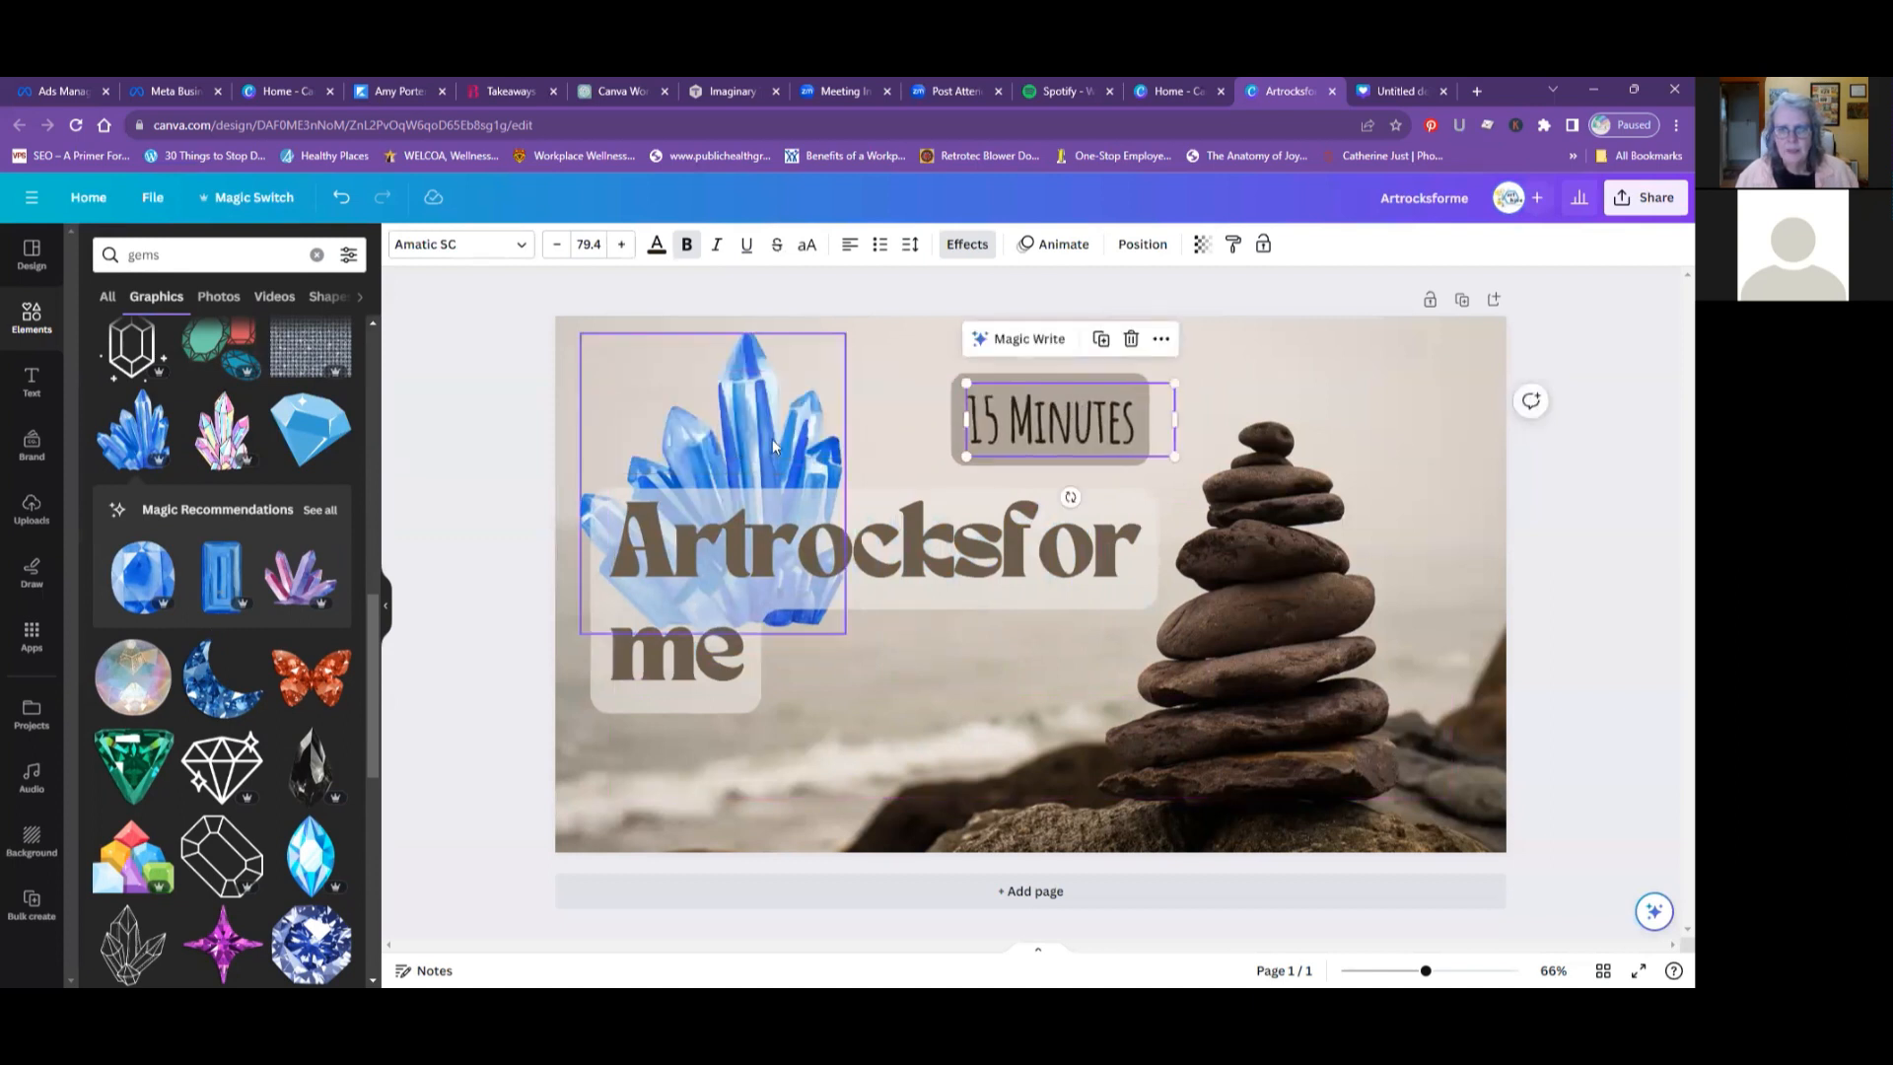
click(1327, 369)
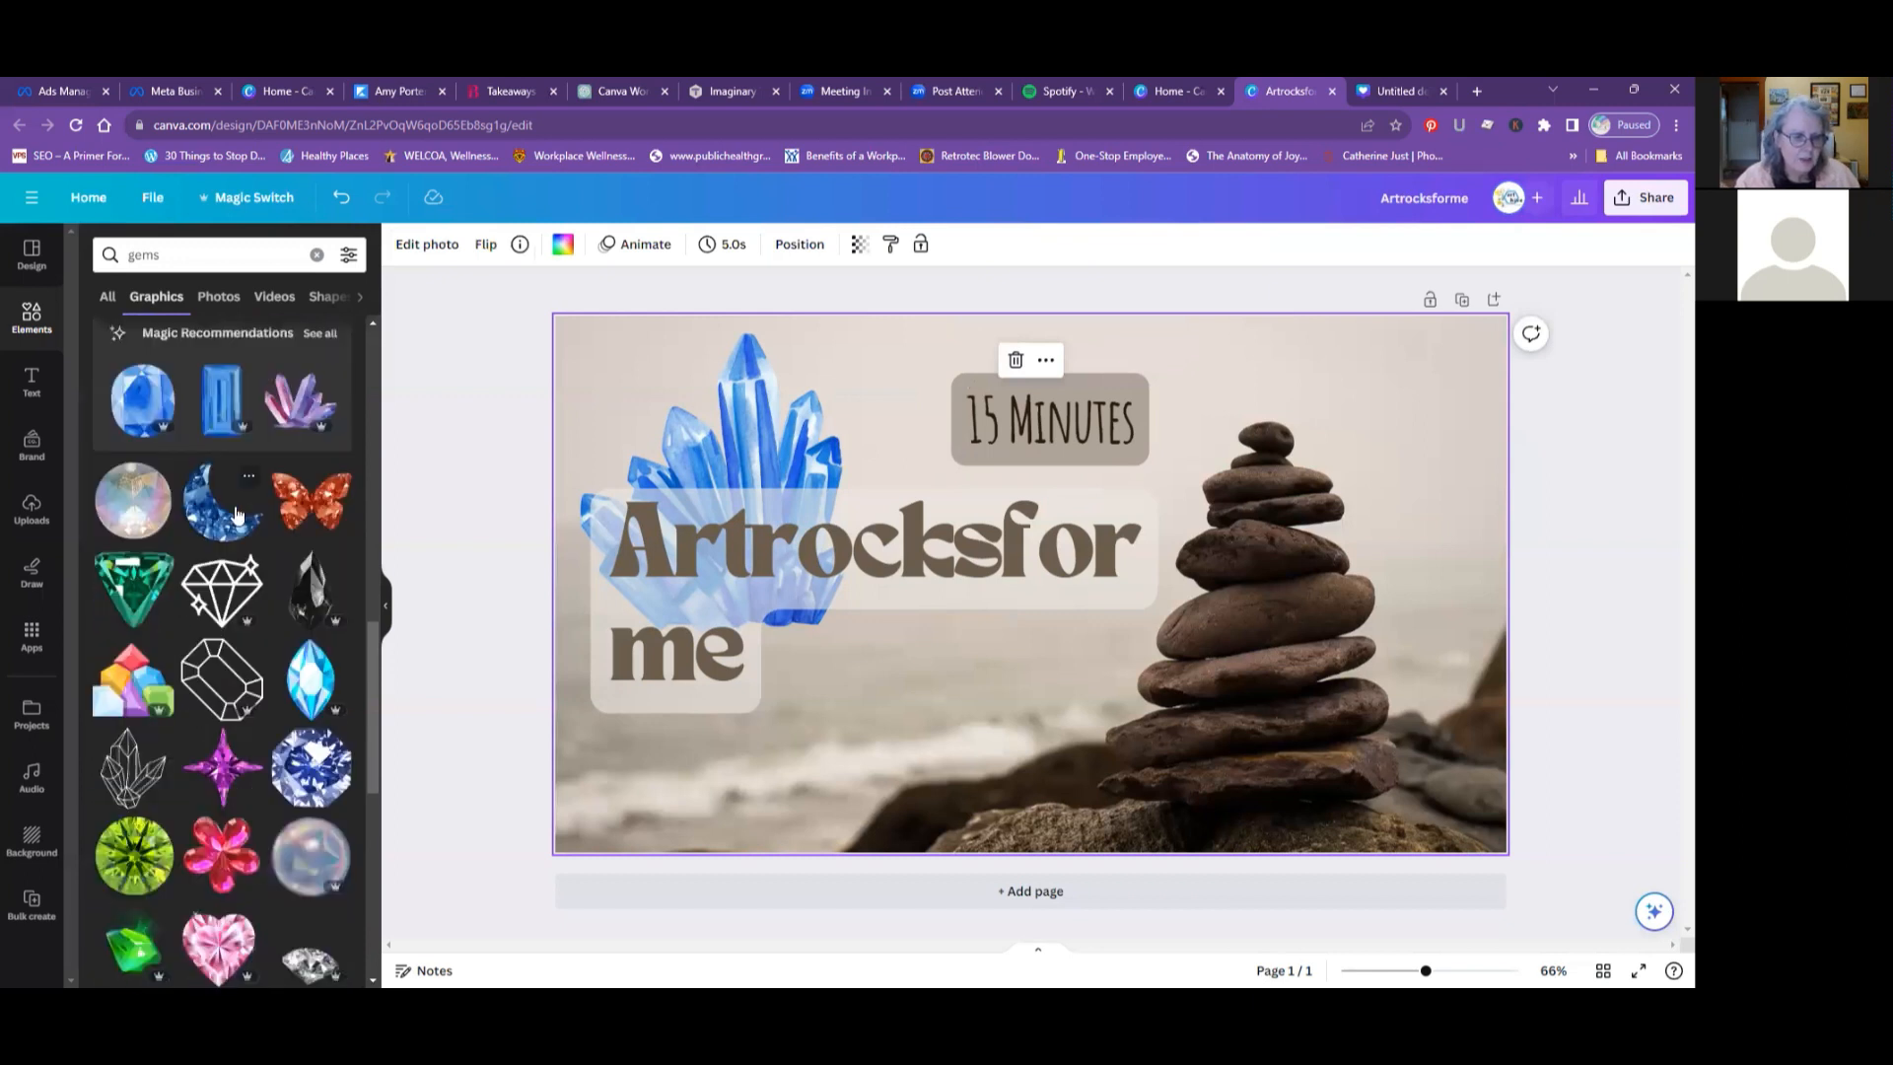
- Show all recently used backgrounds and look through the range of gradients, textures, landscapes and abstract images
scroll(235, 512, up, 8)
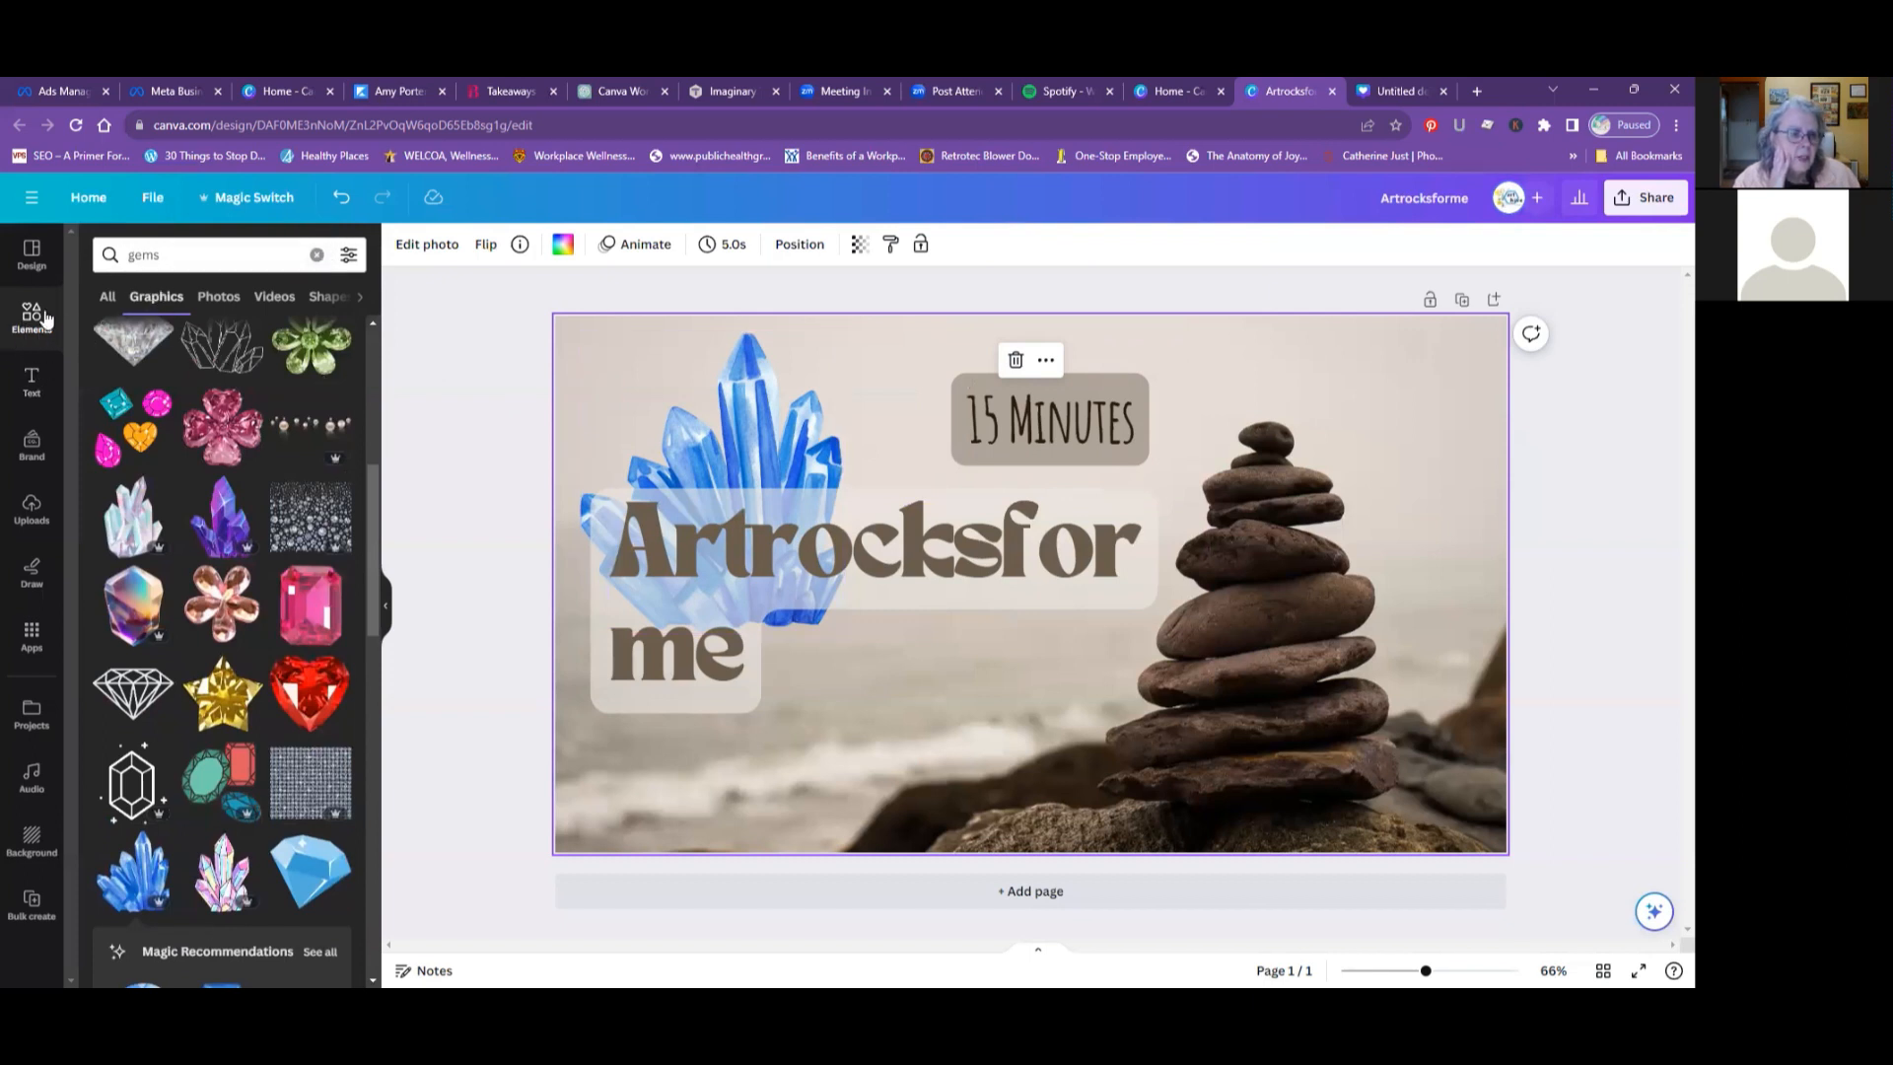
click(30, 840)
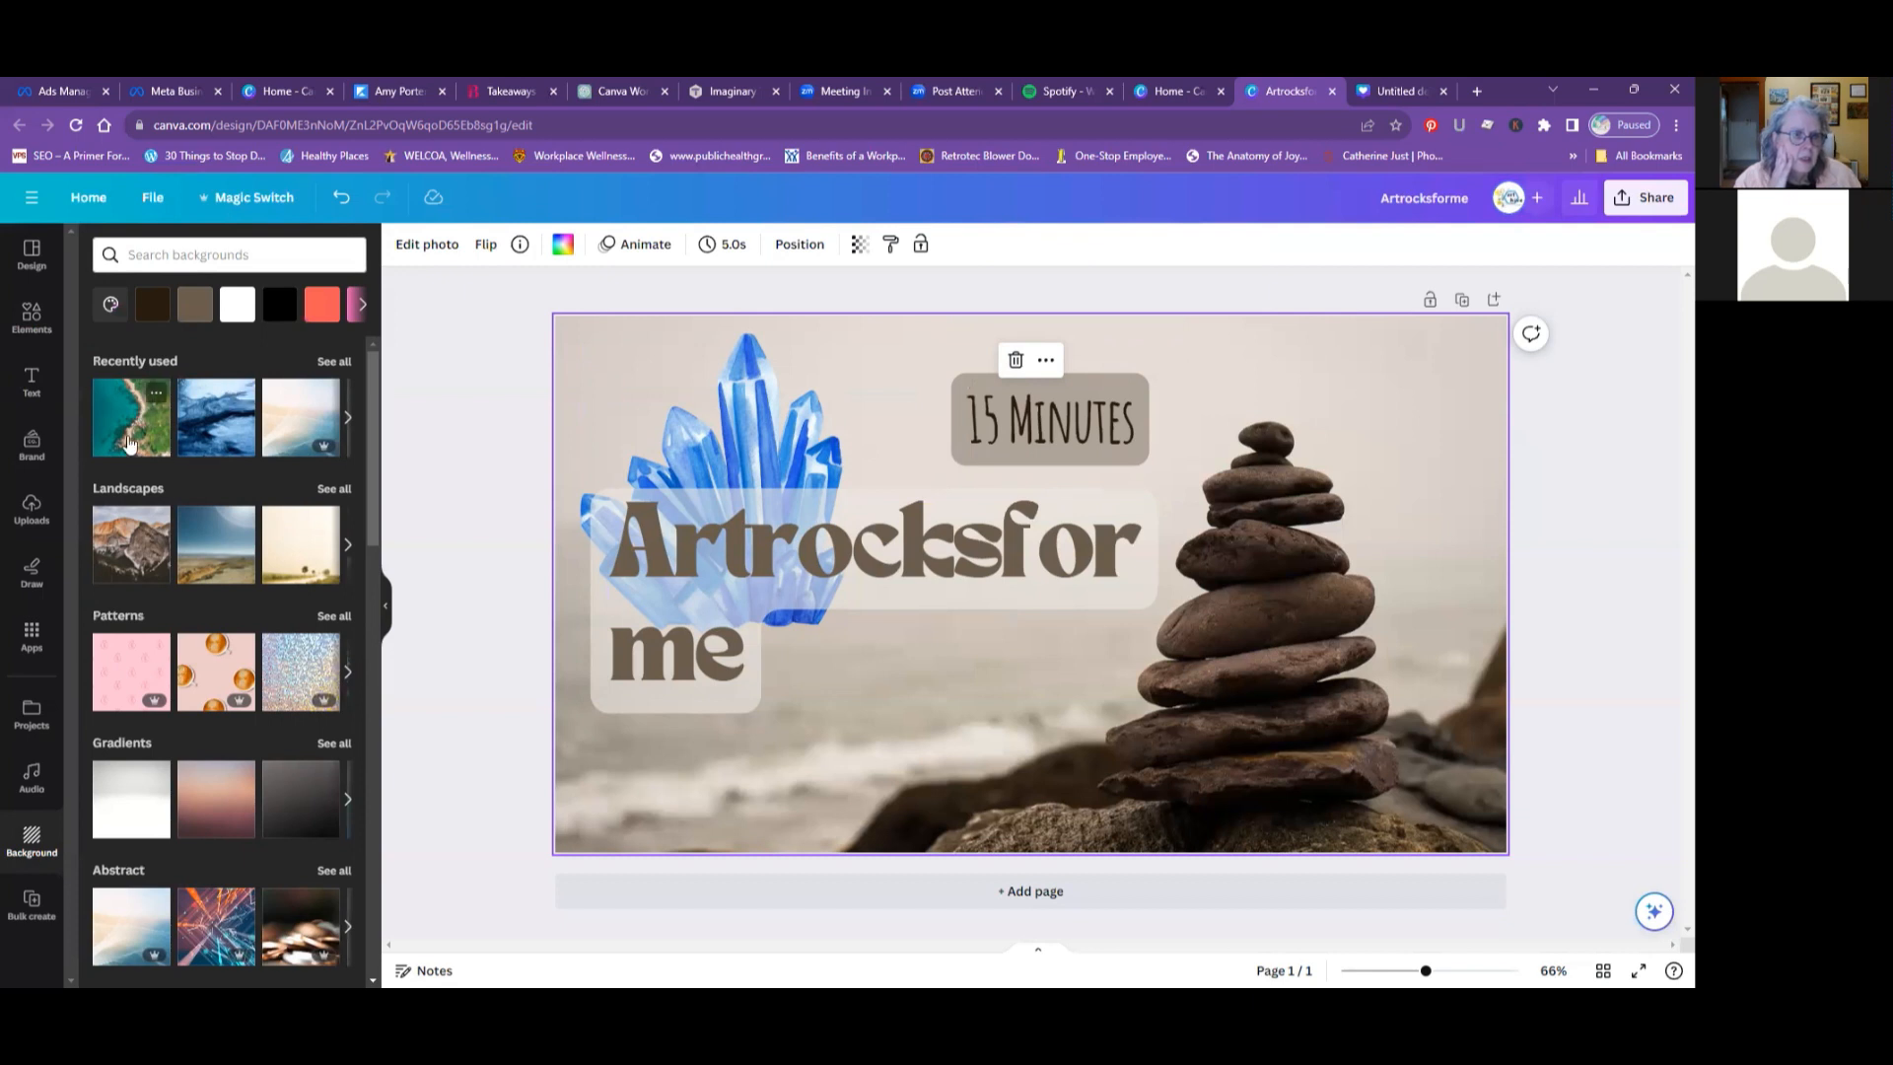
click(335, 363)
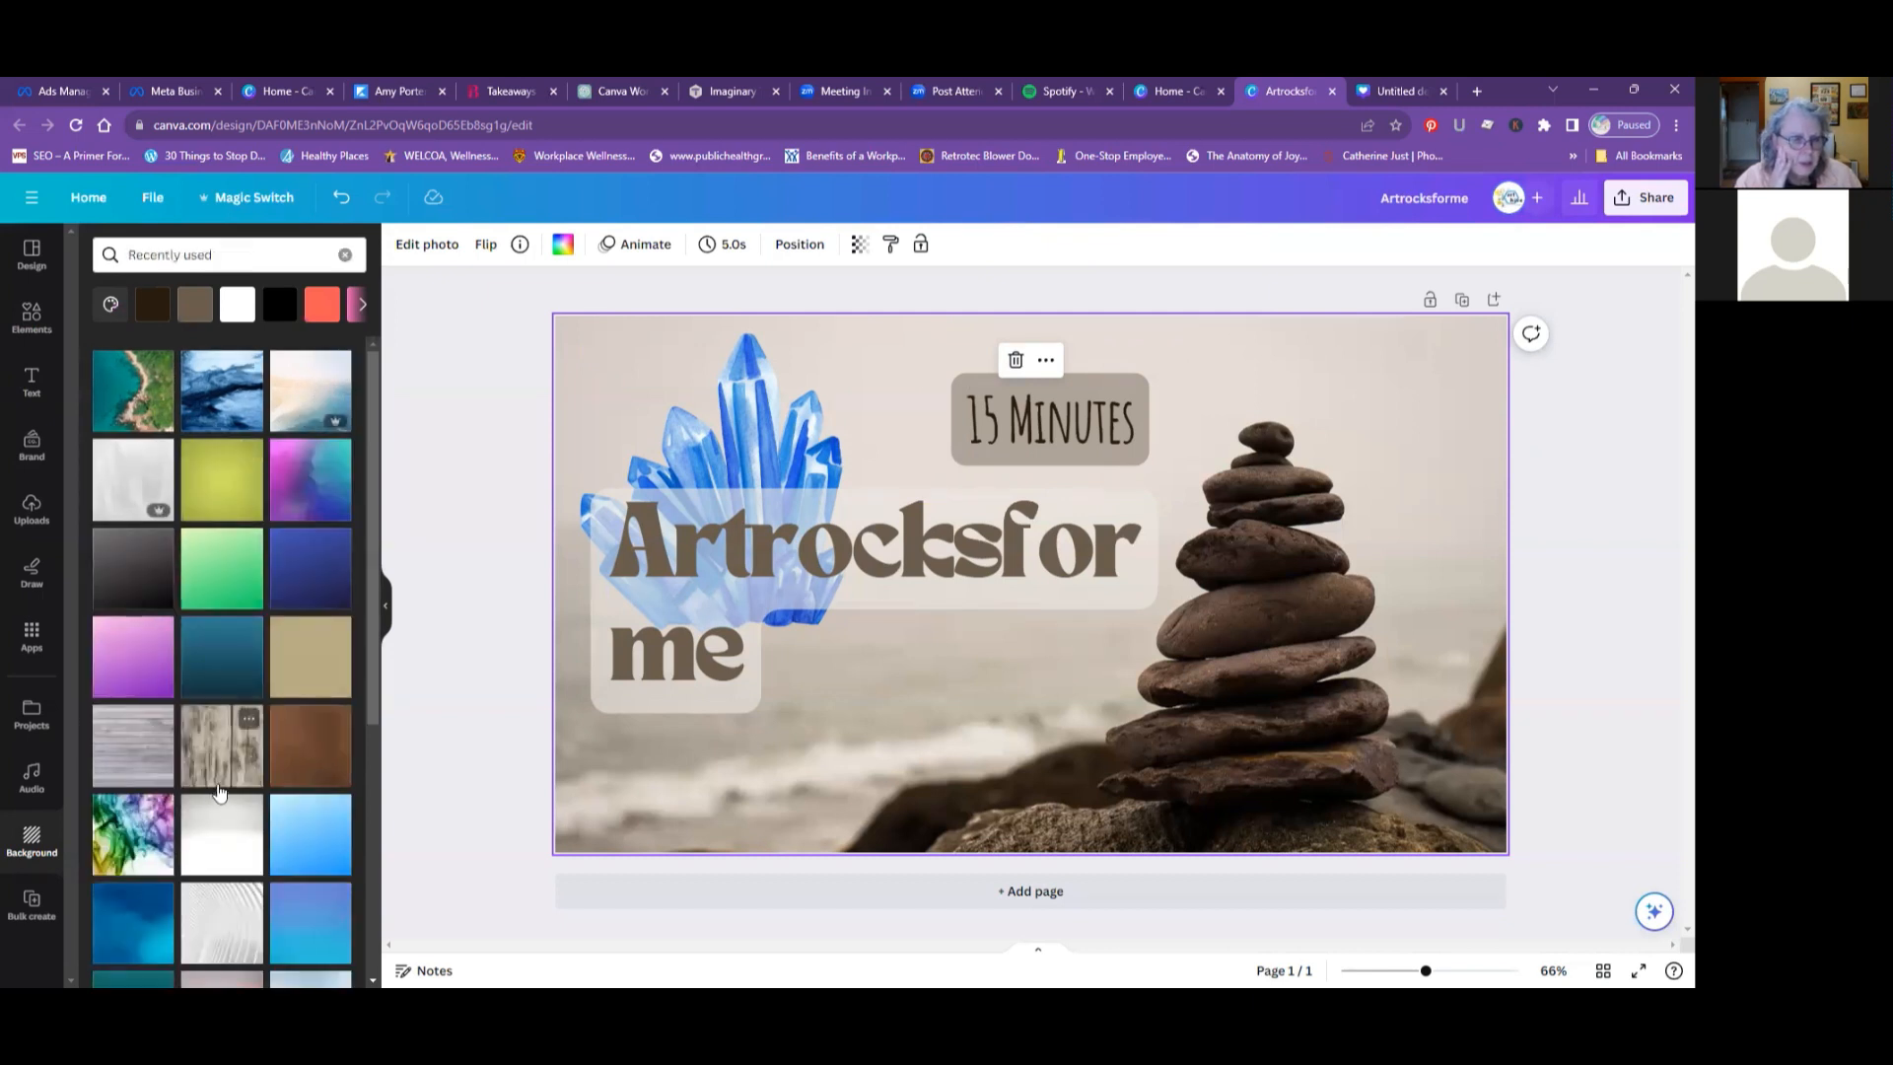
scroll(219, 791, down, 2)
scroll(219, 791, down, 3)
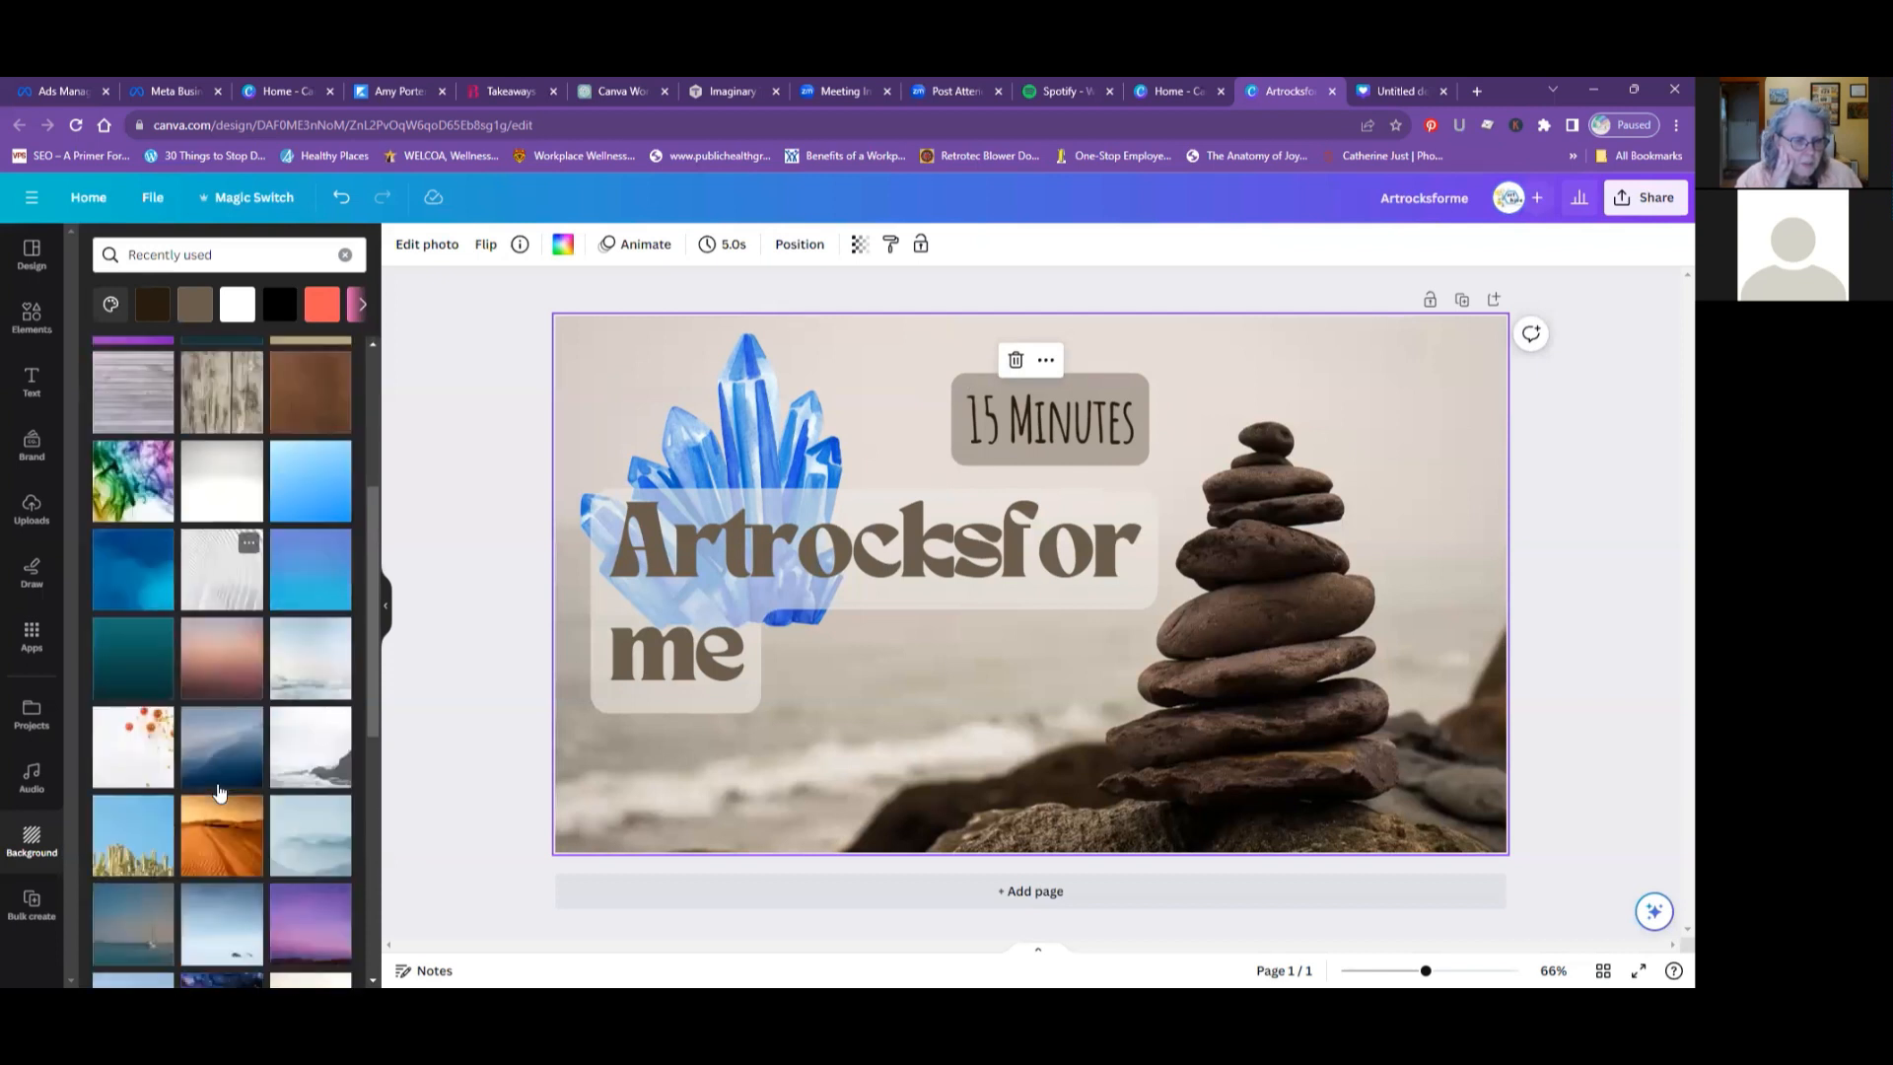
scroll(219, 791, down, 1)
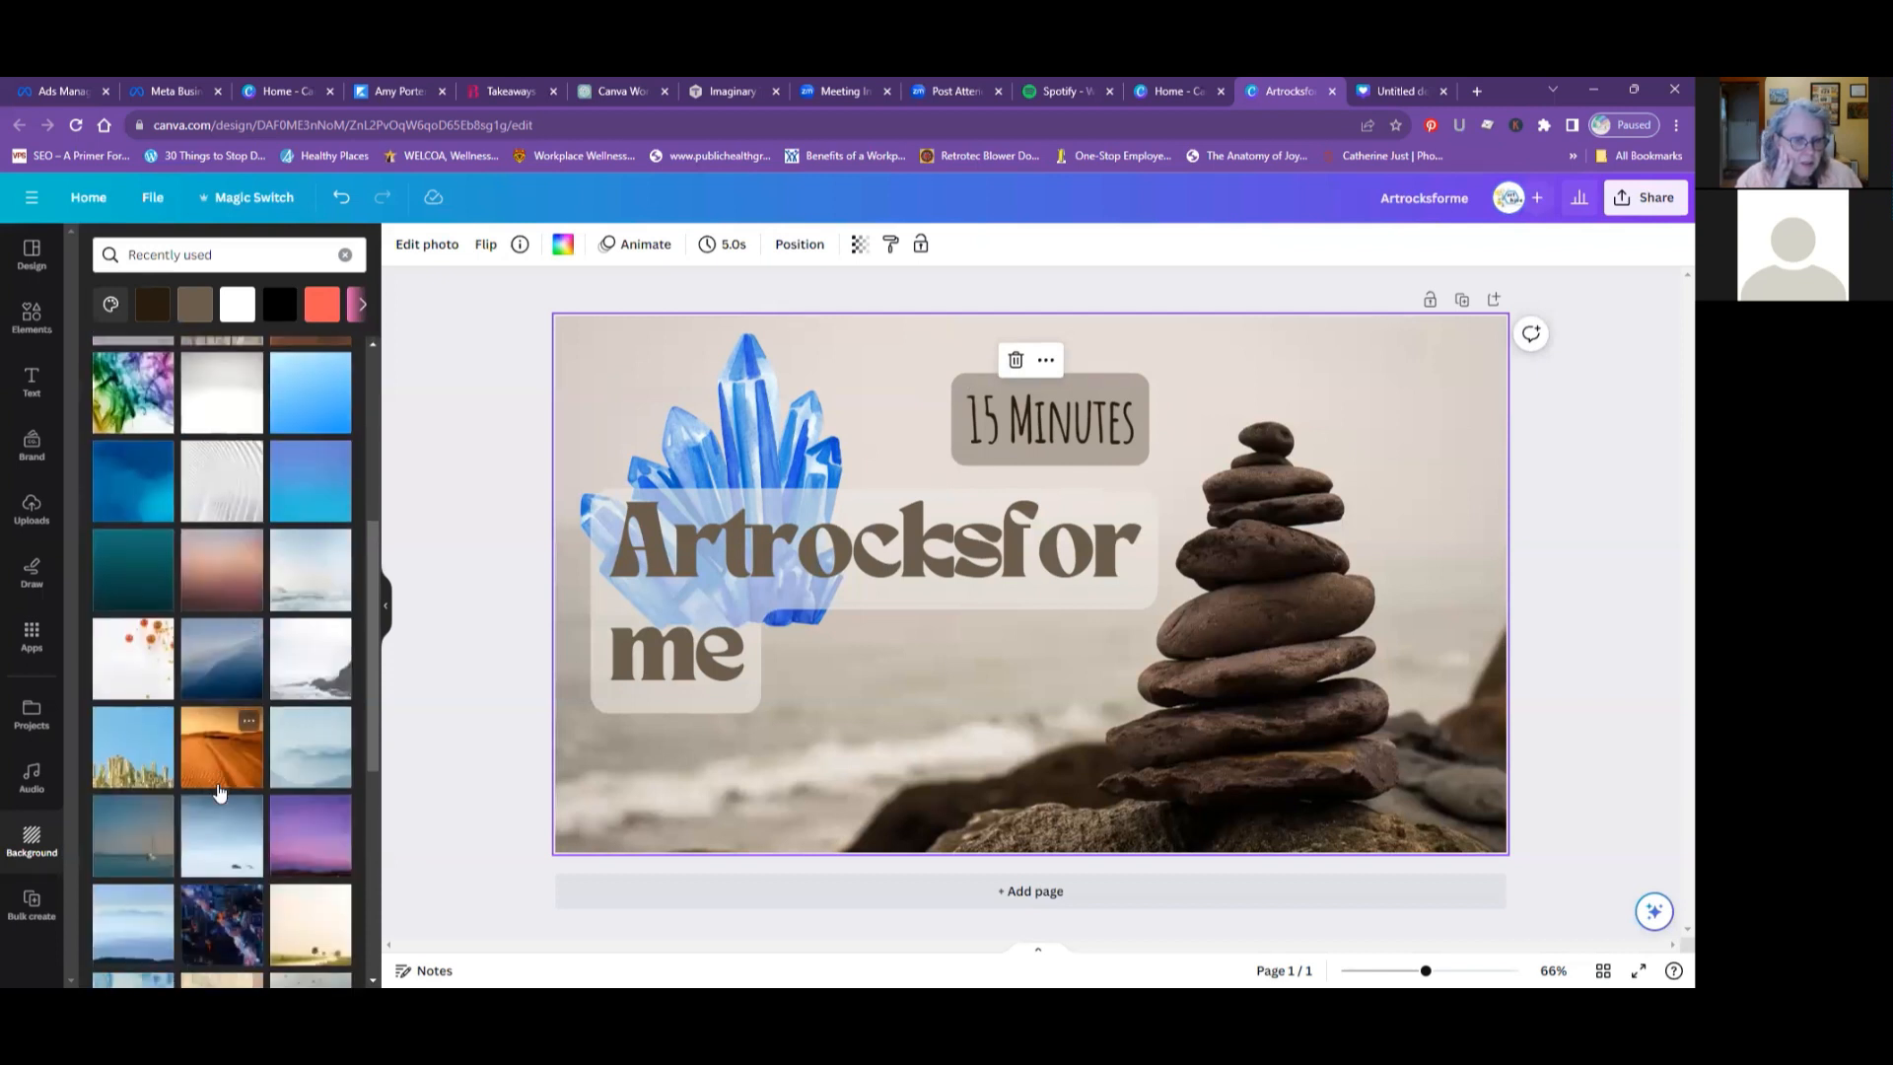
scroll(138, 764, down, 1)
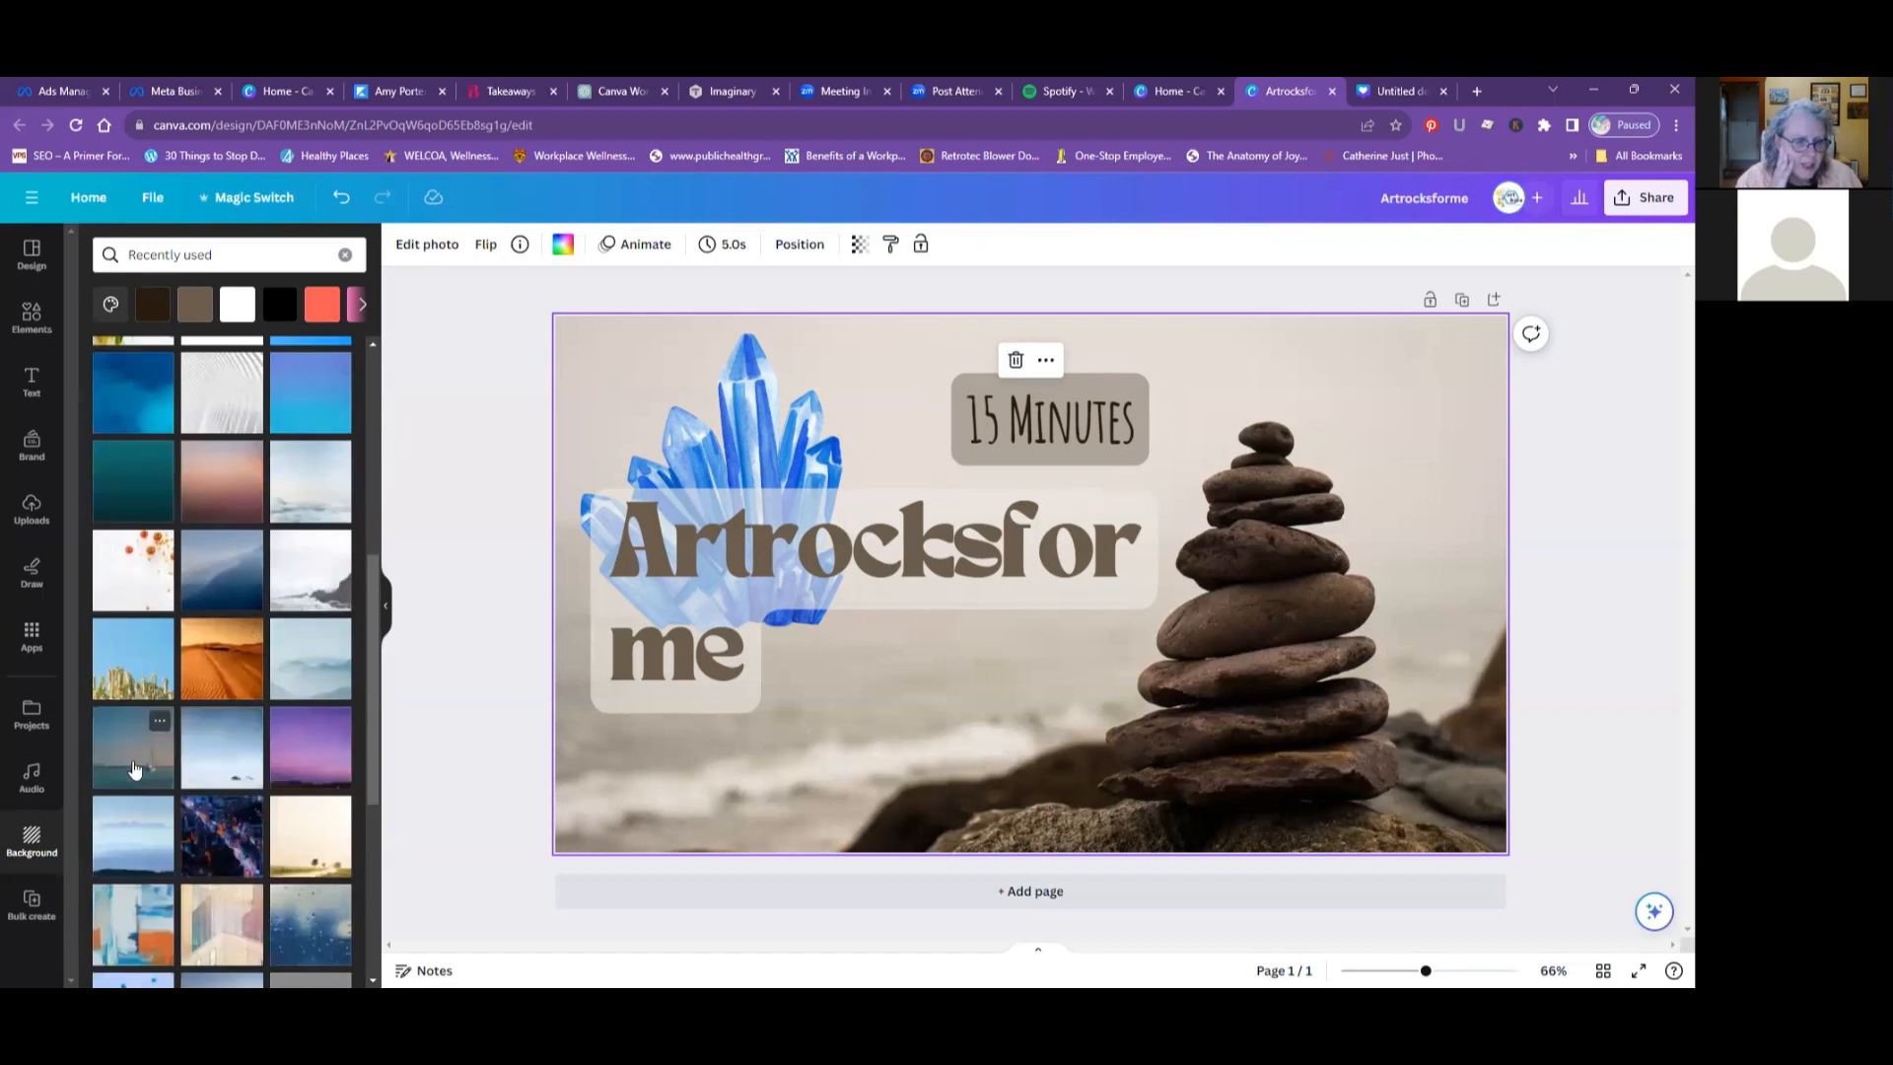
scroll(135, 769, down, 2)
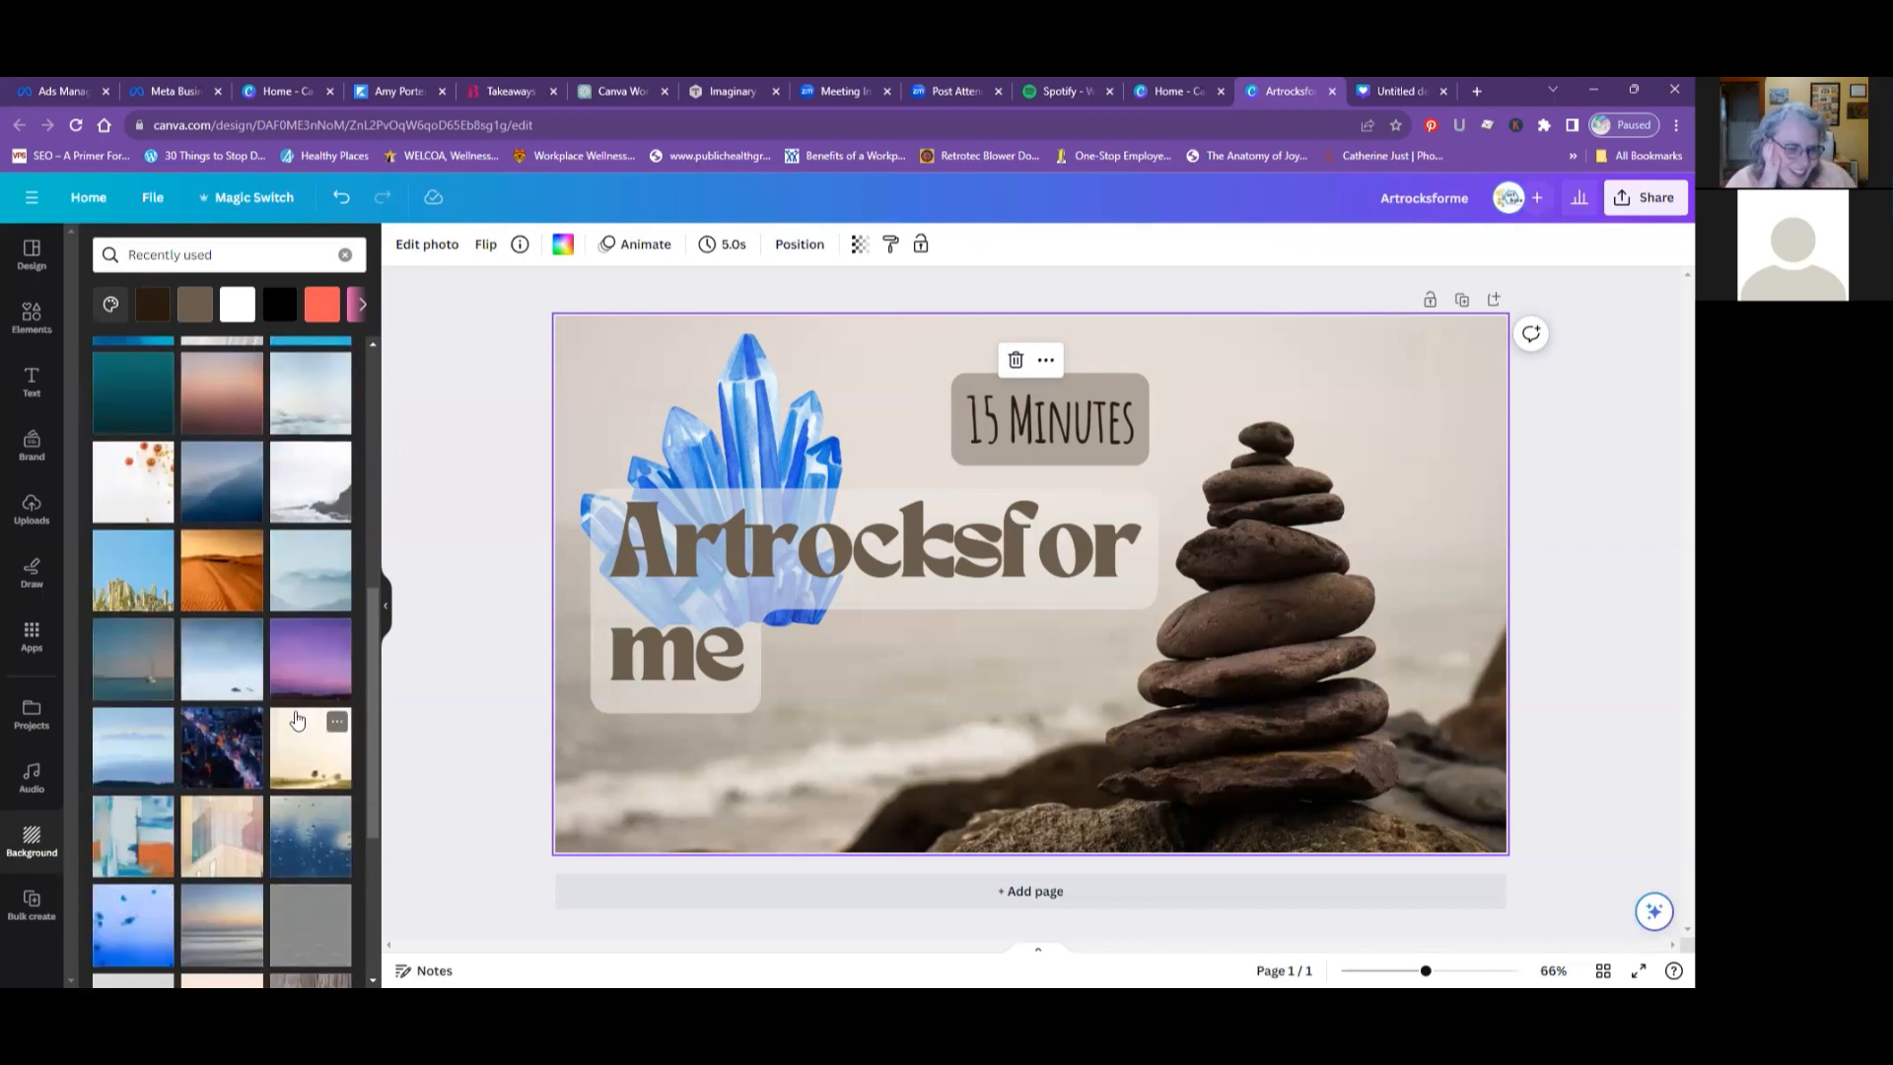
scroll(297, 719, down, 1)
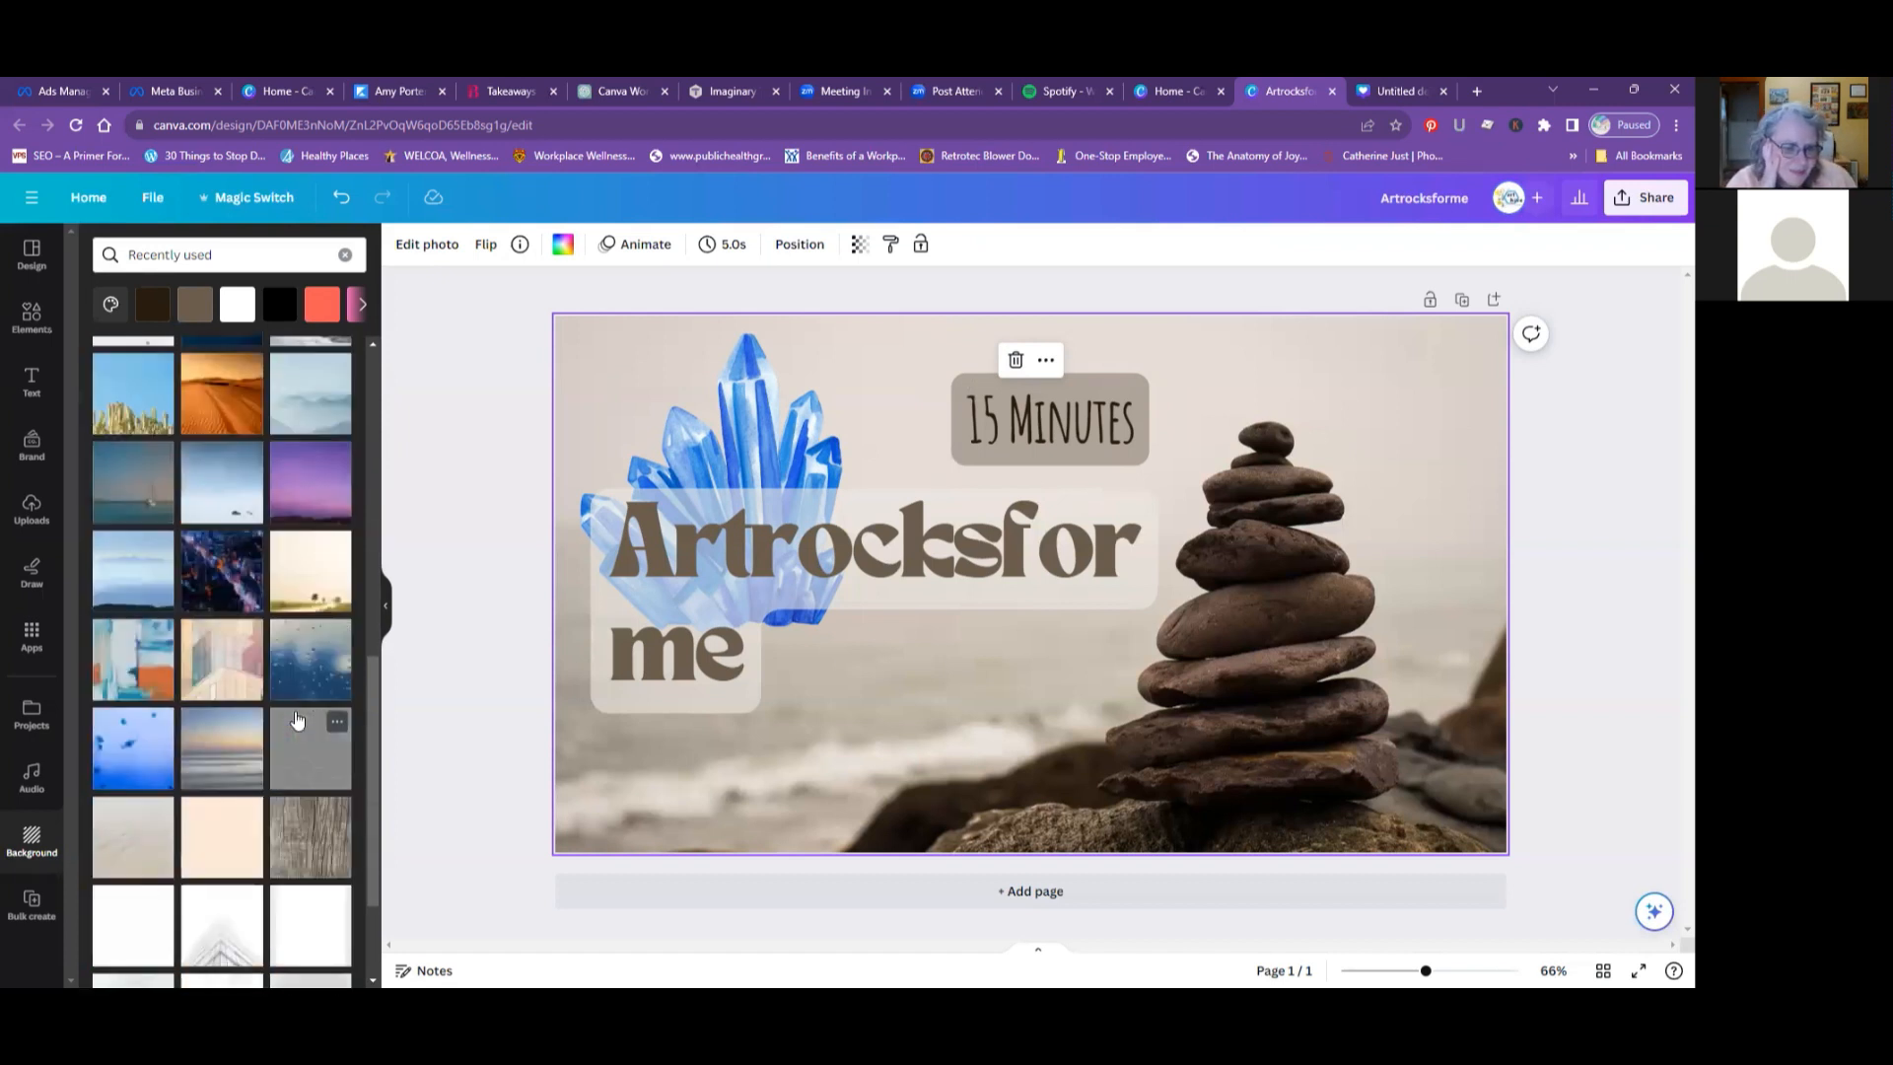
scroll(296, 720, down, 3)
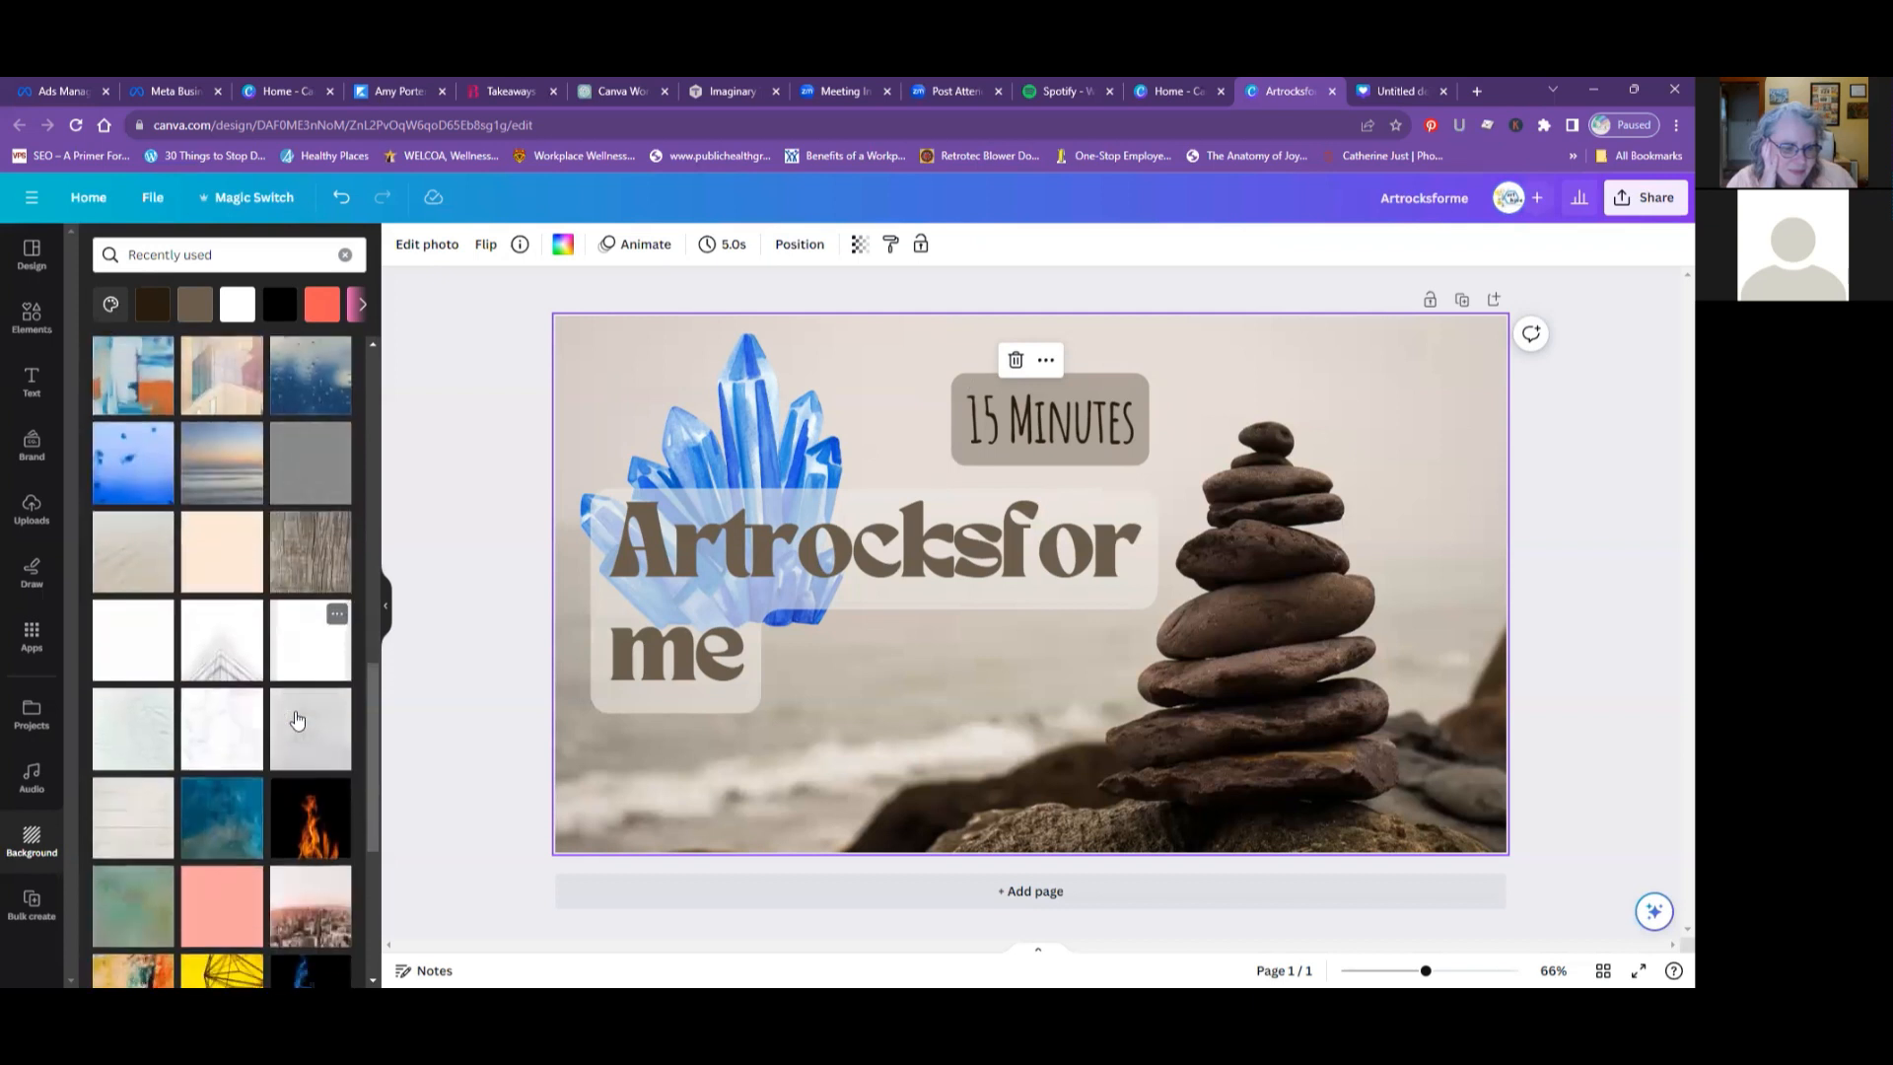
scroll(296, 719, down, 1)
scroll(297, 719, down, 1)
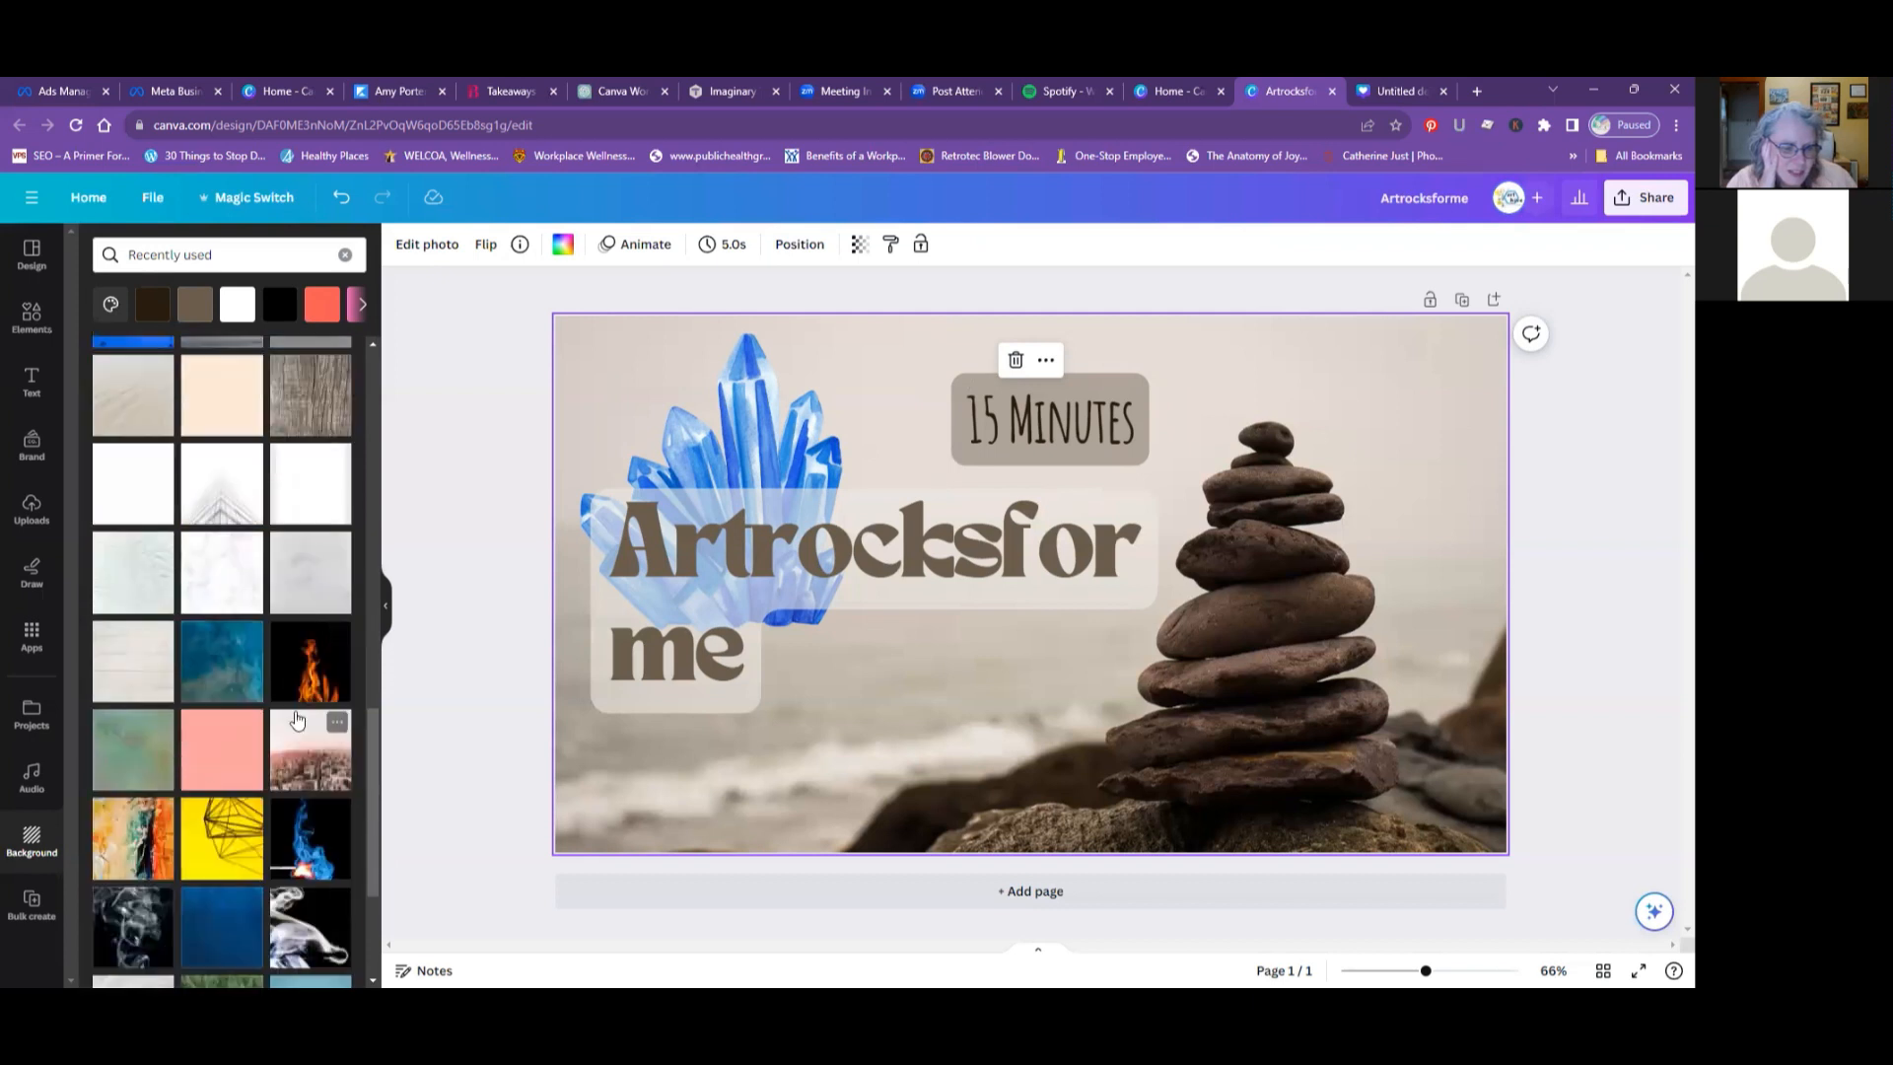
scroll(296, 720, down, 1)
scroll(297, 719, down, 1)
scroll(297, 719, down, 1)
scroll(297, 720, down, 3)
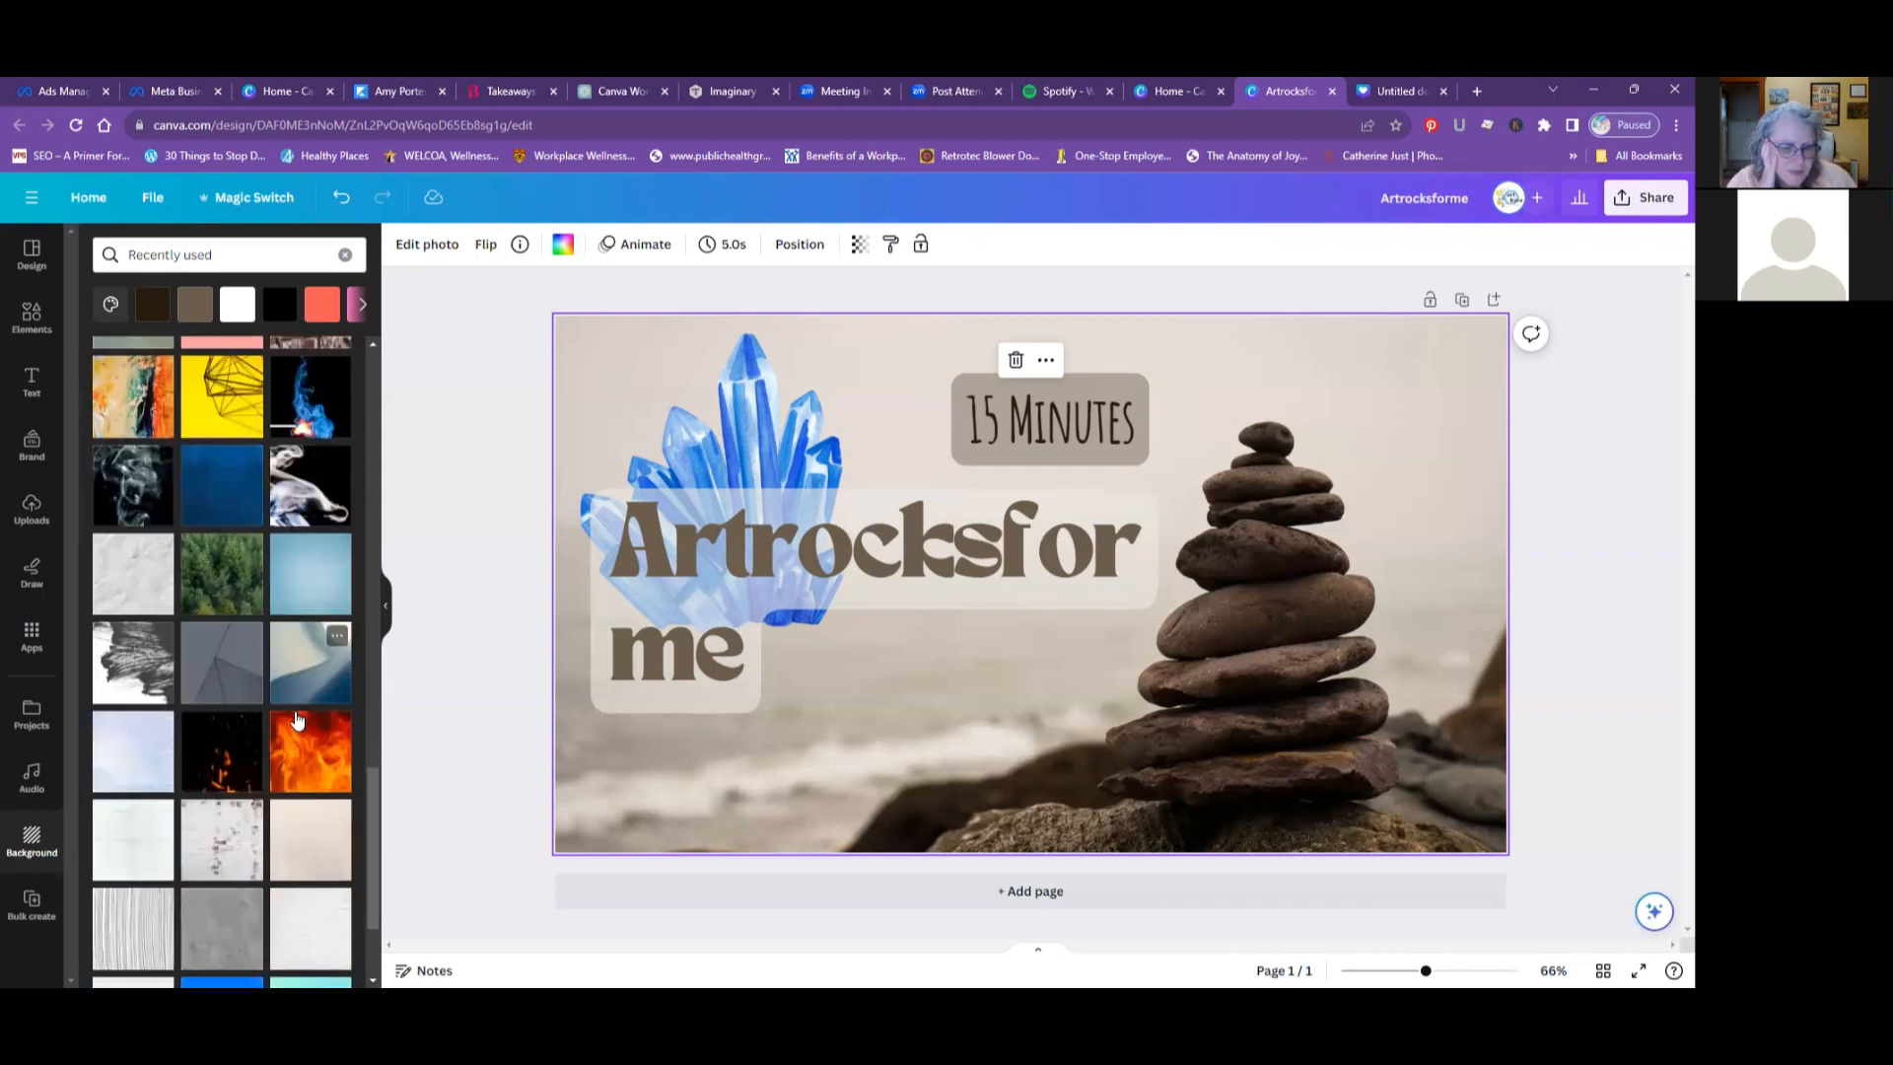
scroll(296, 719, down, 1)
- Replace the stacked-stones background with the recently used peach-to-blue image with fine white mesh lines
scroll(261, 671, up, 5)
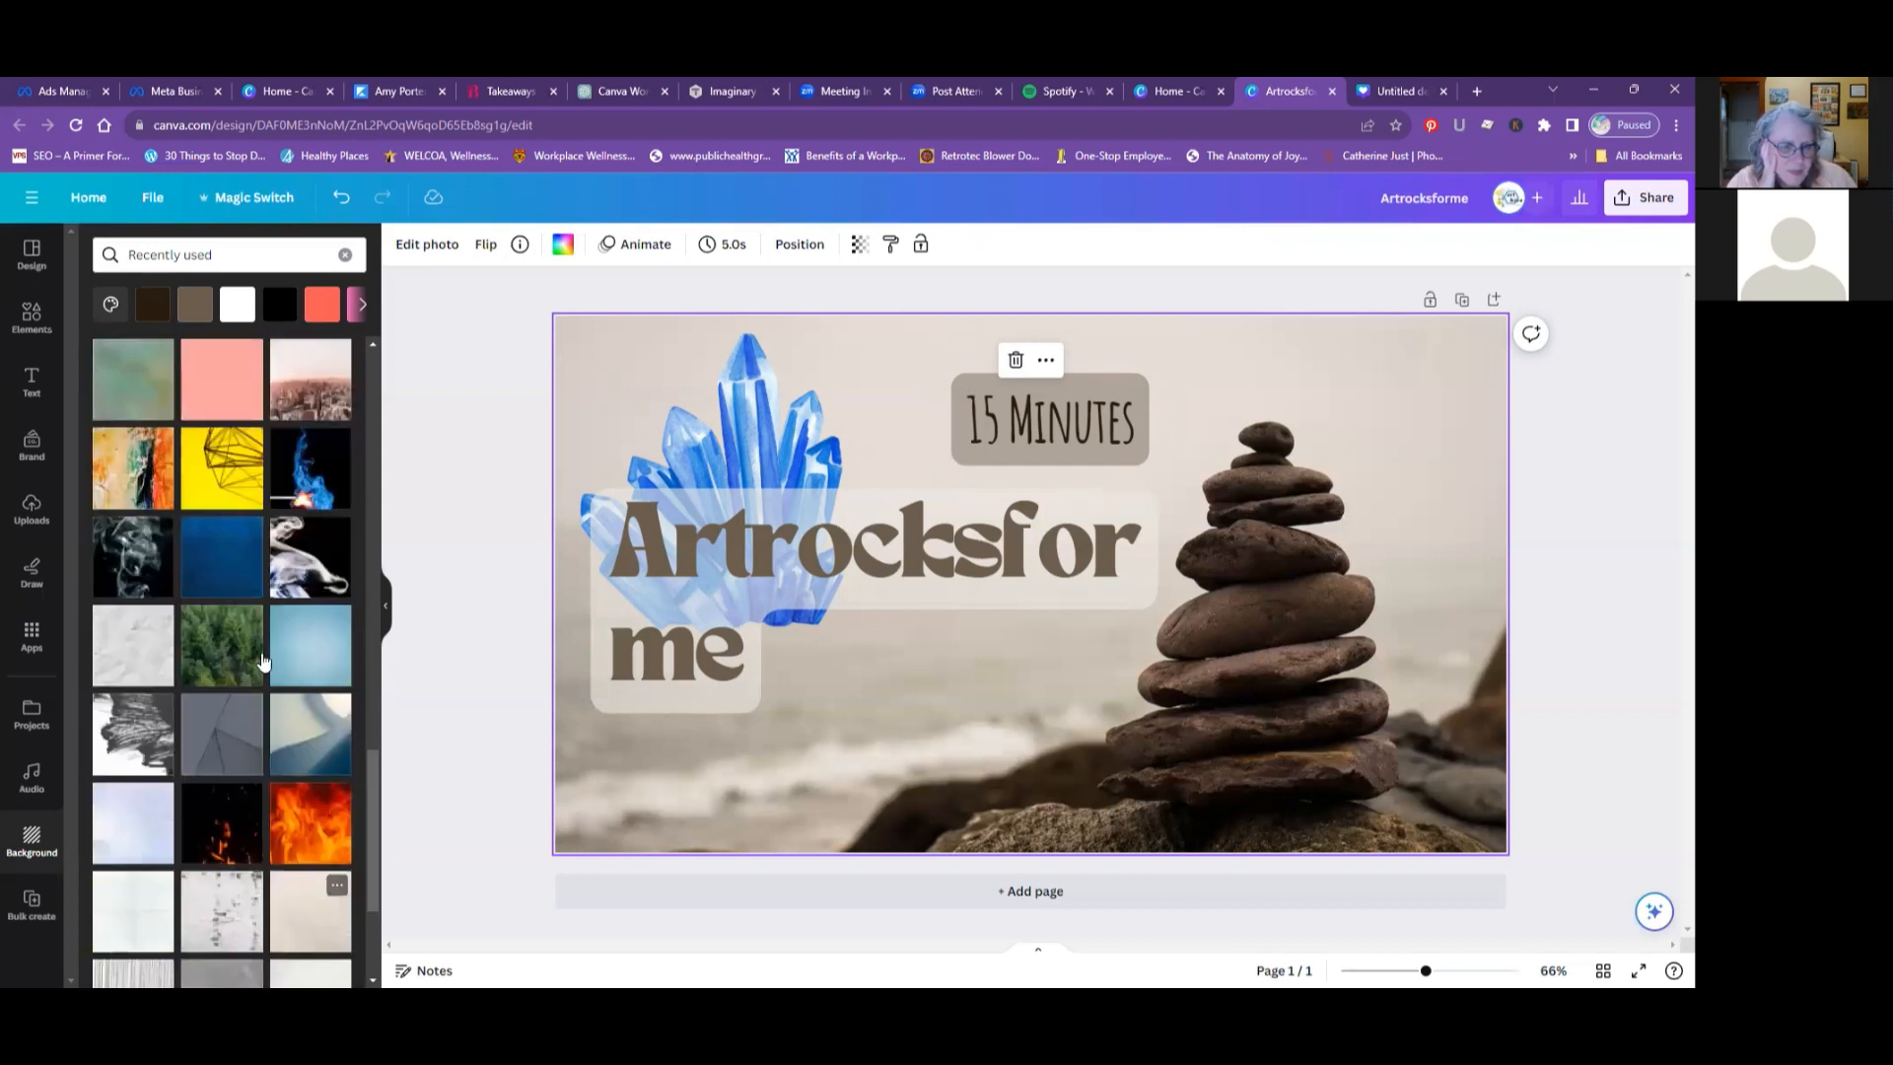
scroll(254, 653, up, 10)
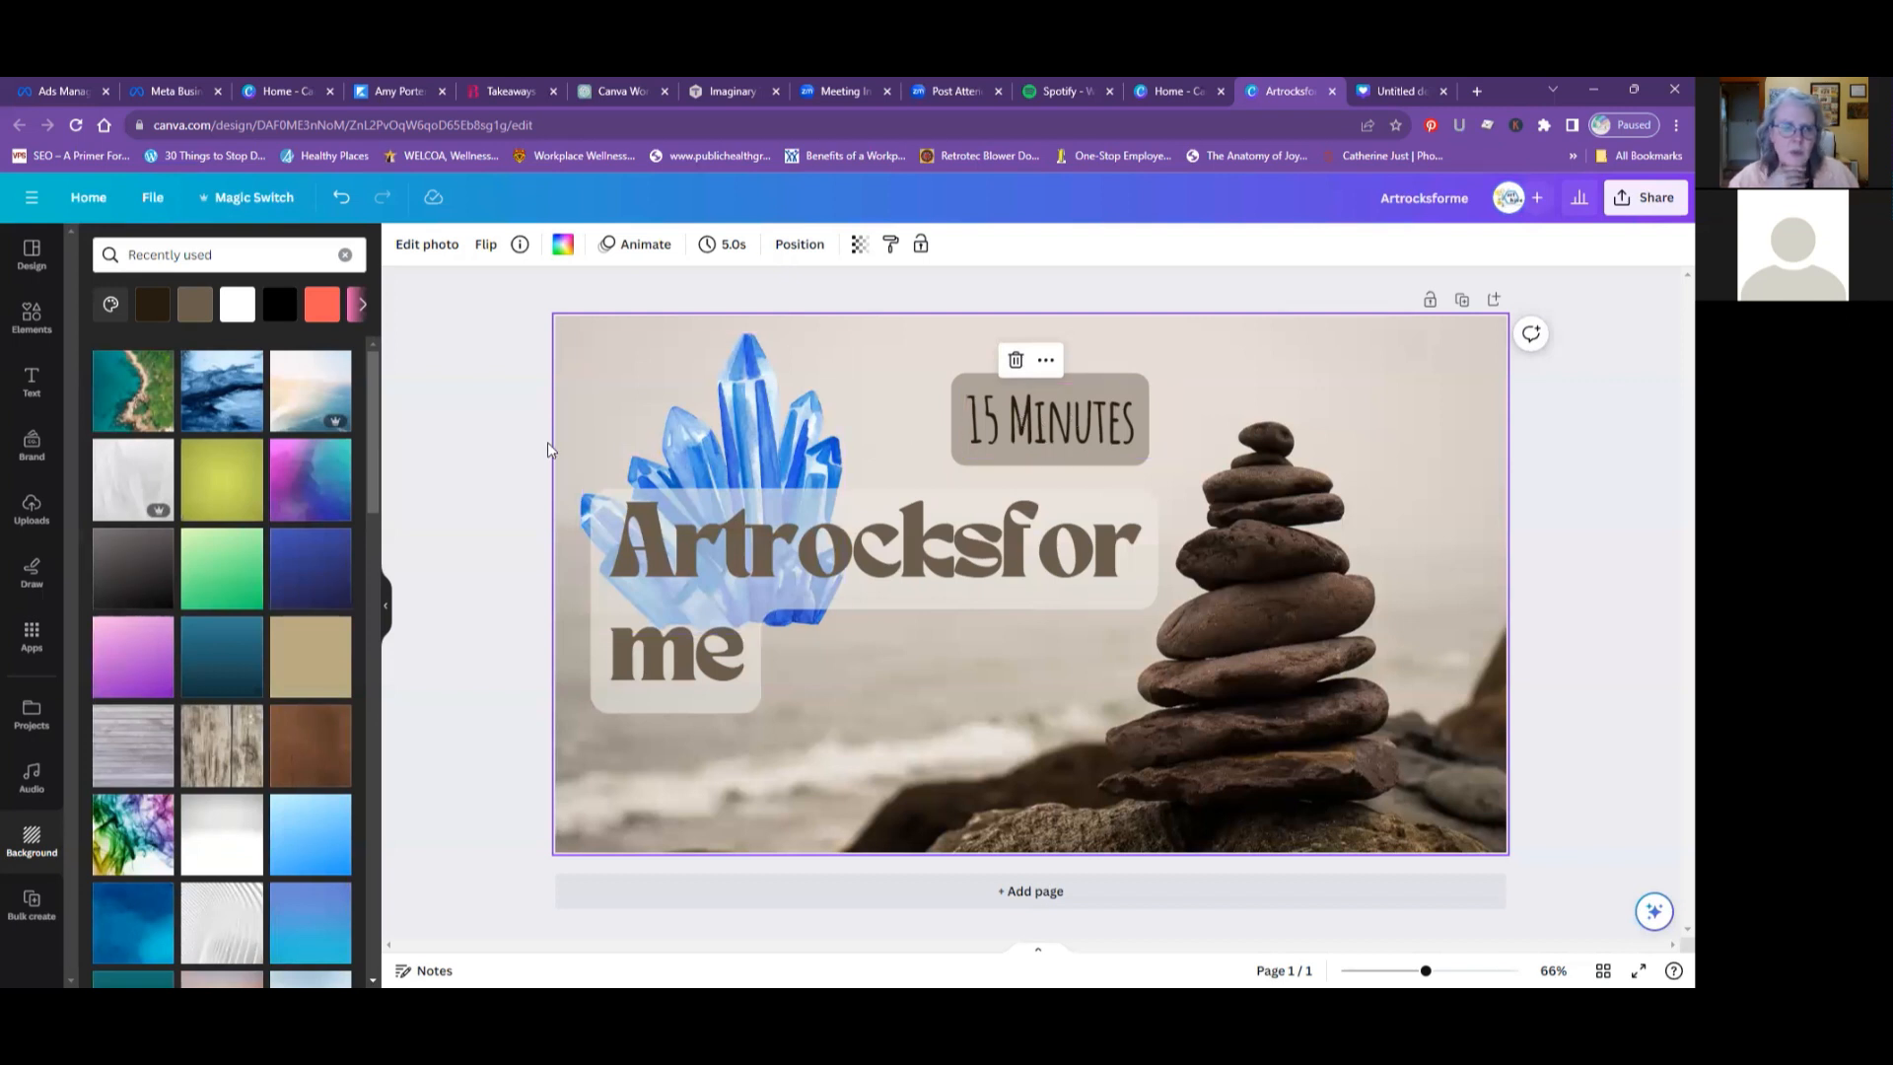
click(325, 410)
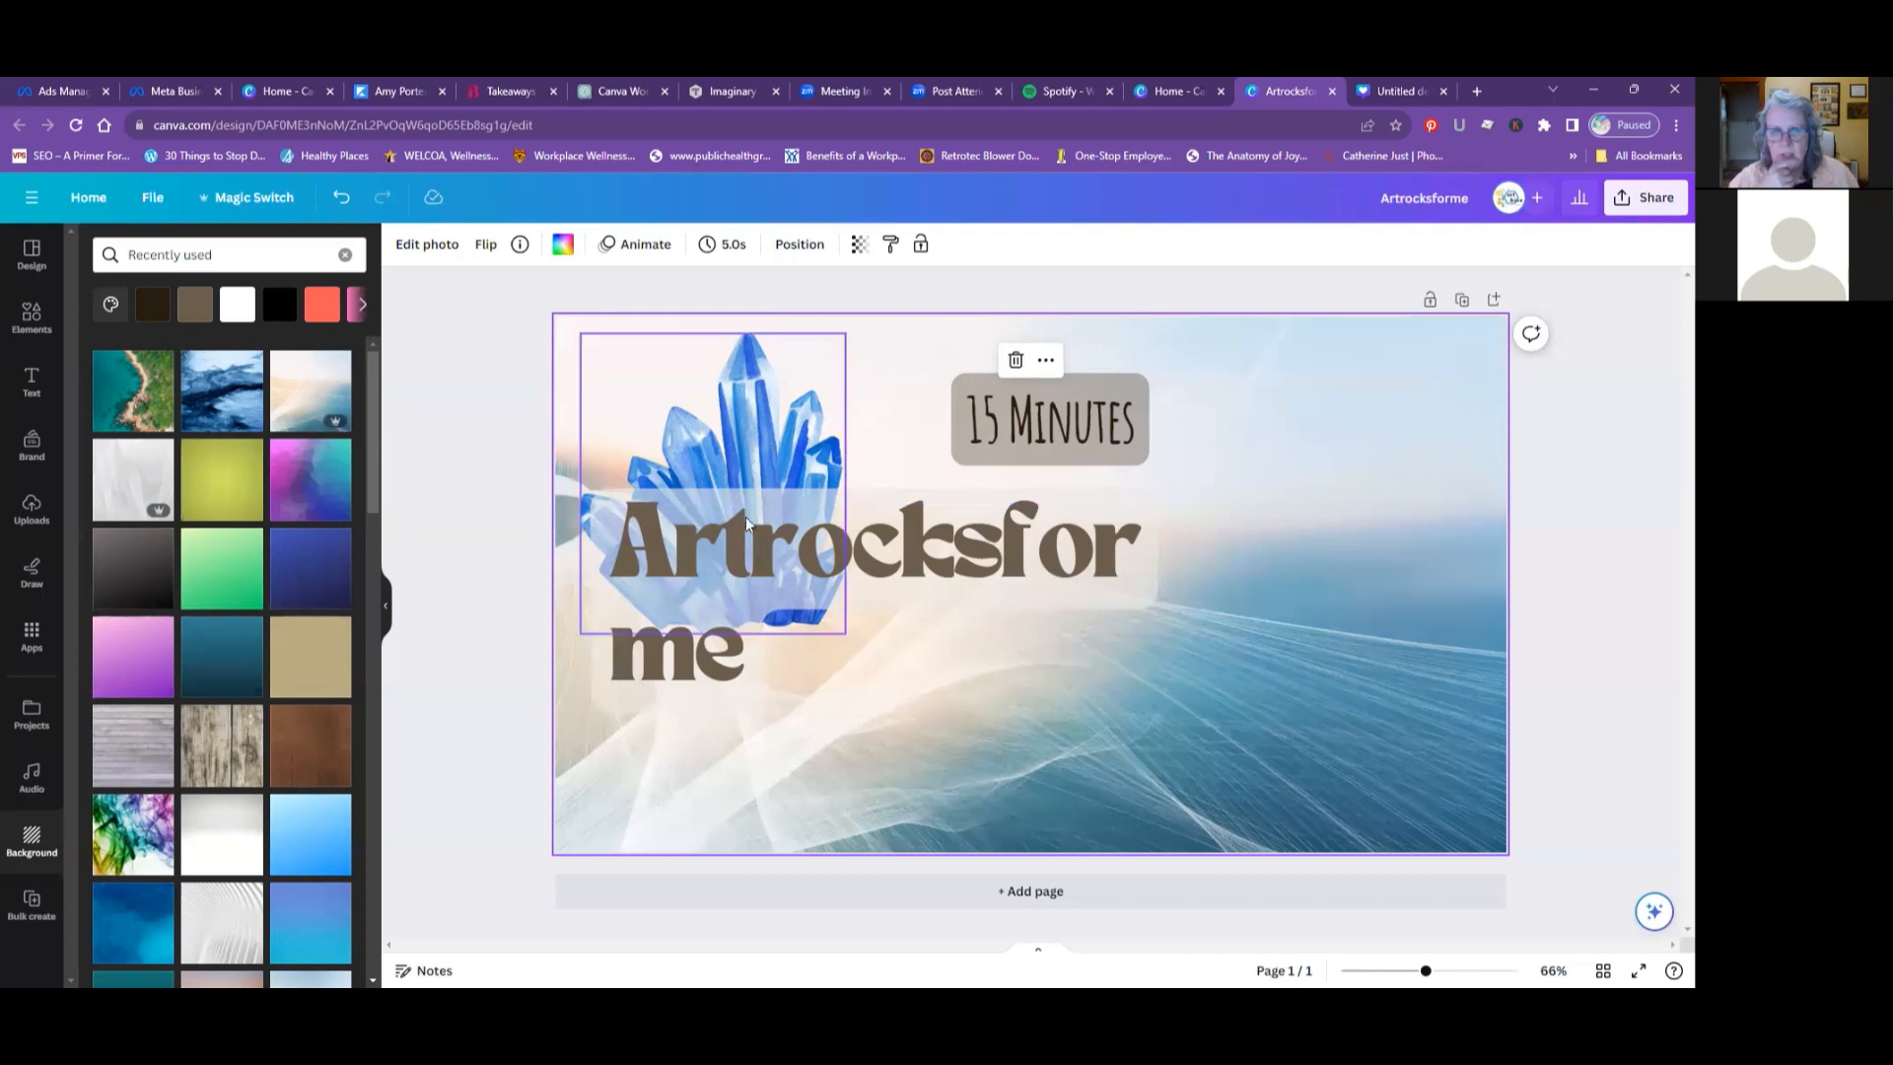
- Move the "Artrocksforme" heading beside the blue crystals, under the "15 Minutes" label, and center-align its text
drag(818, 562, 1072, 557)
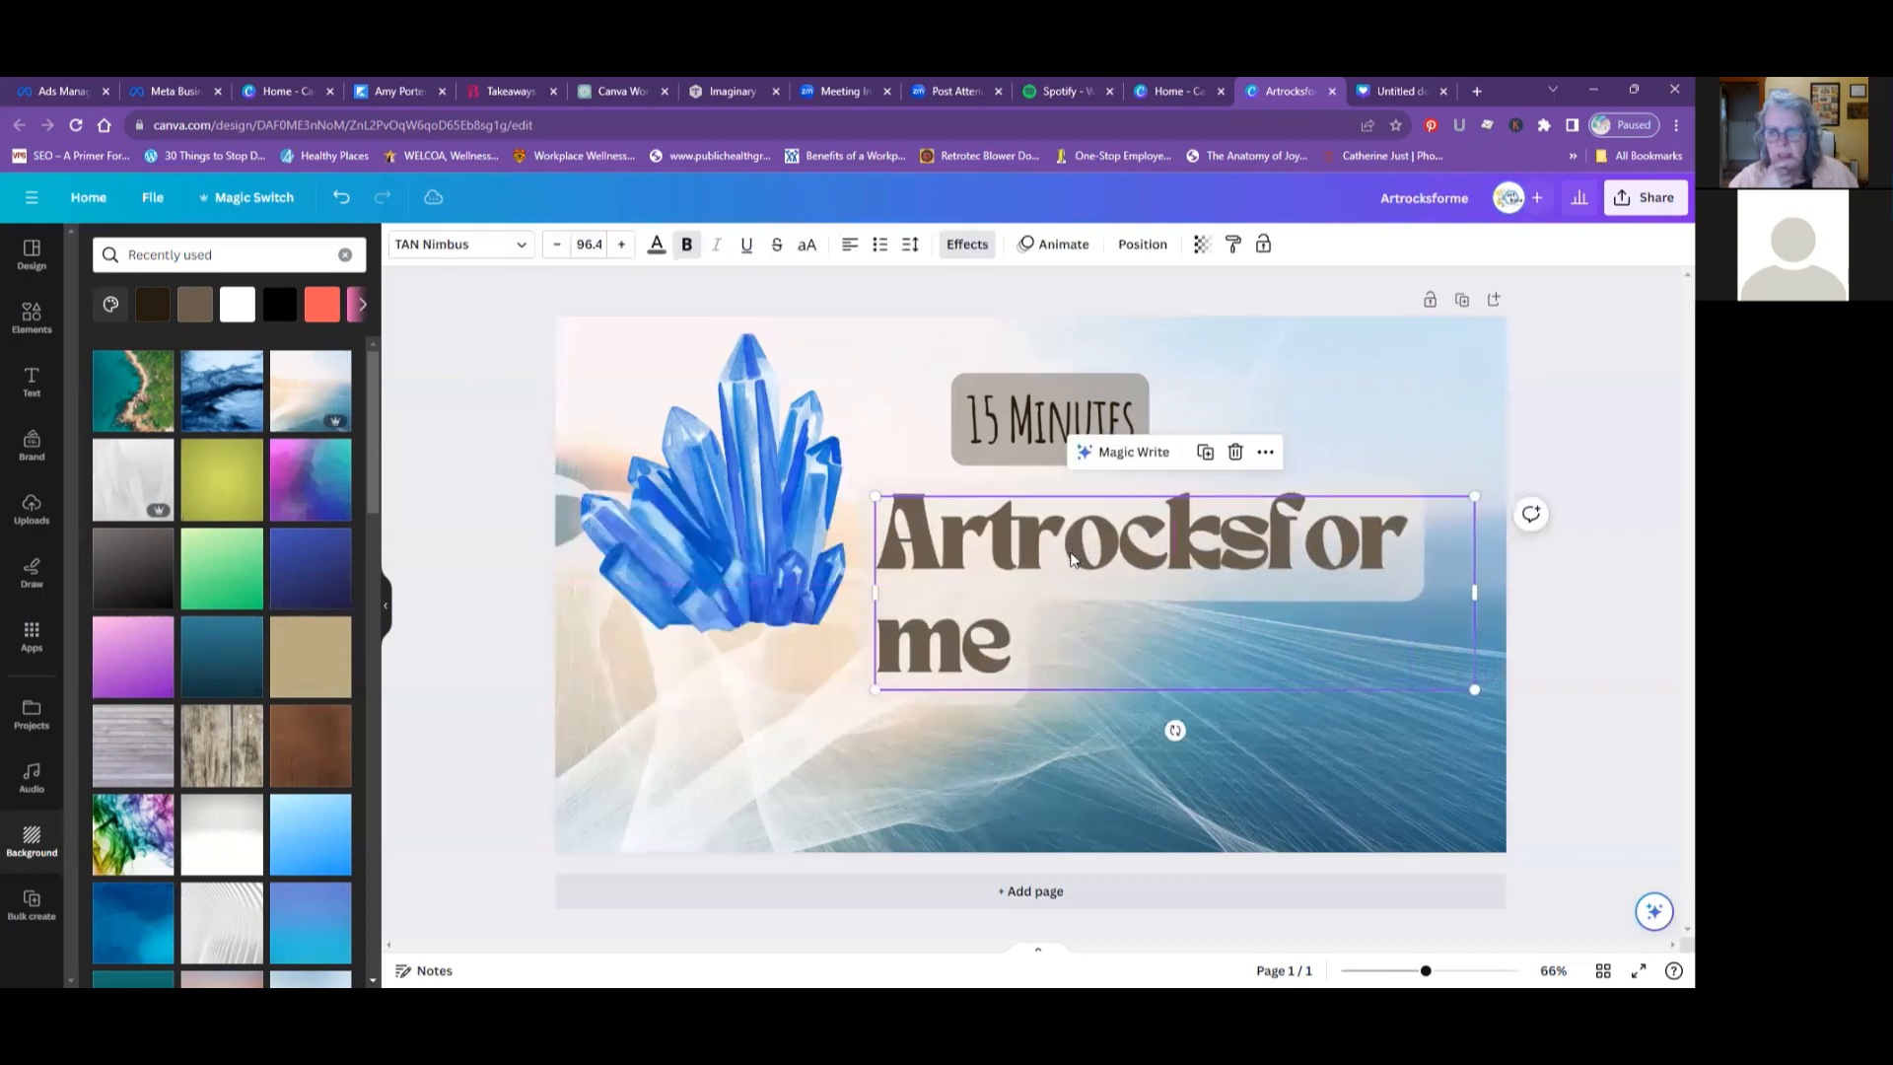
click(849, 246)
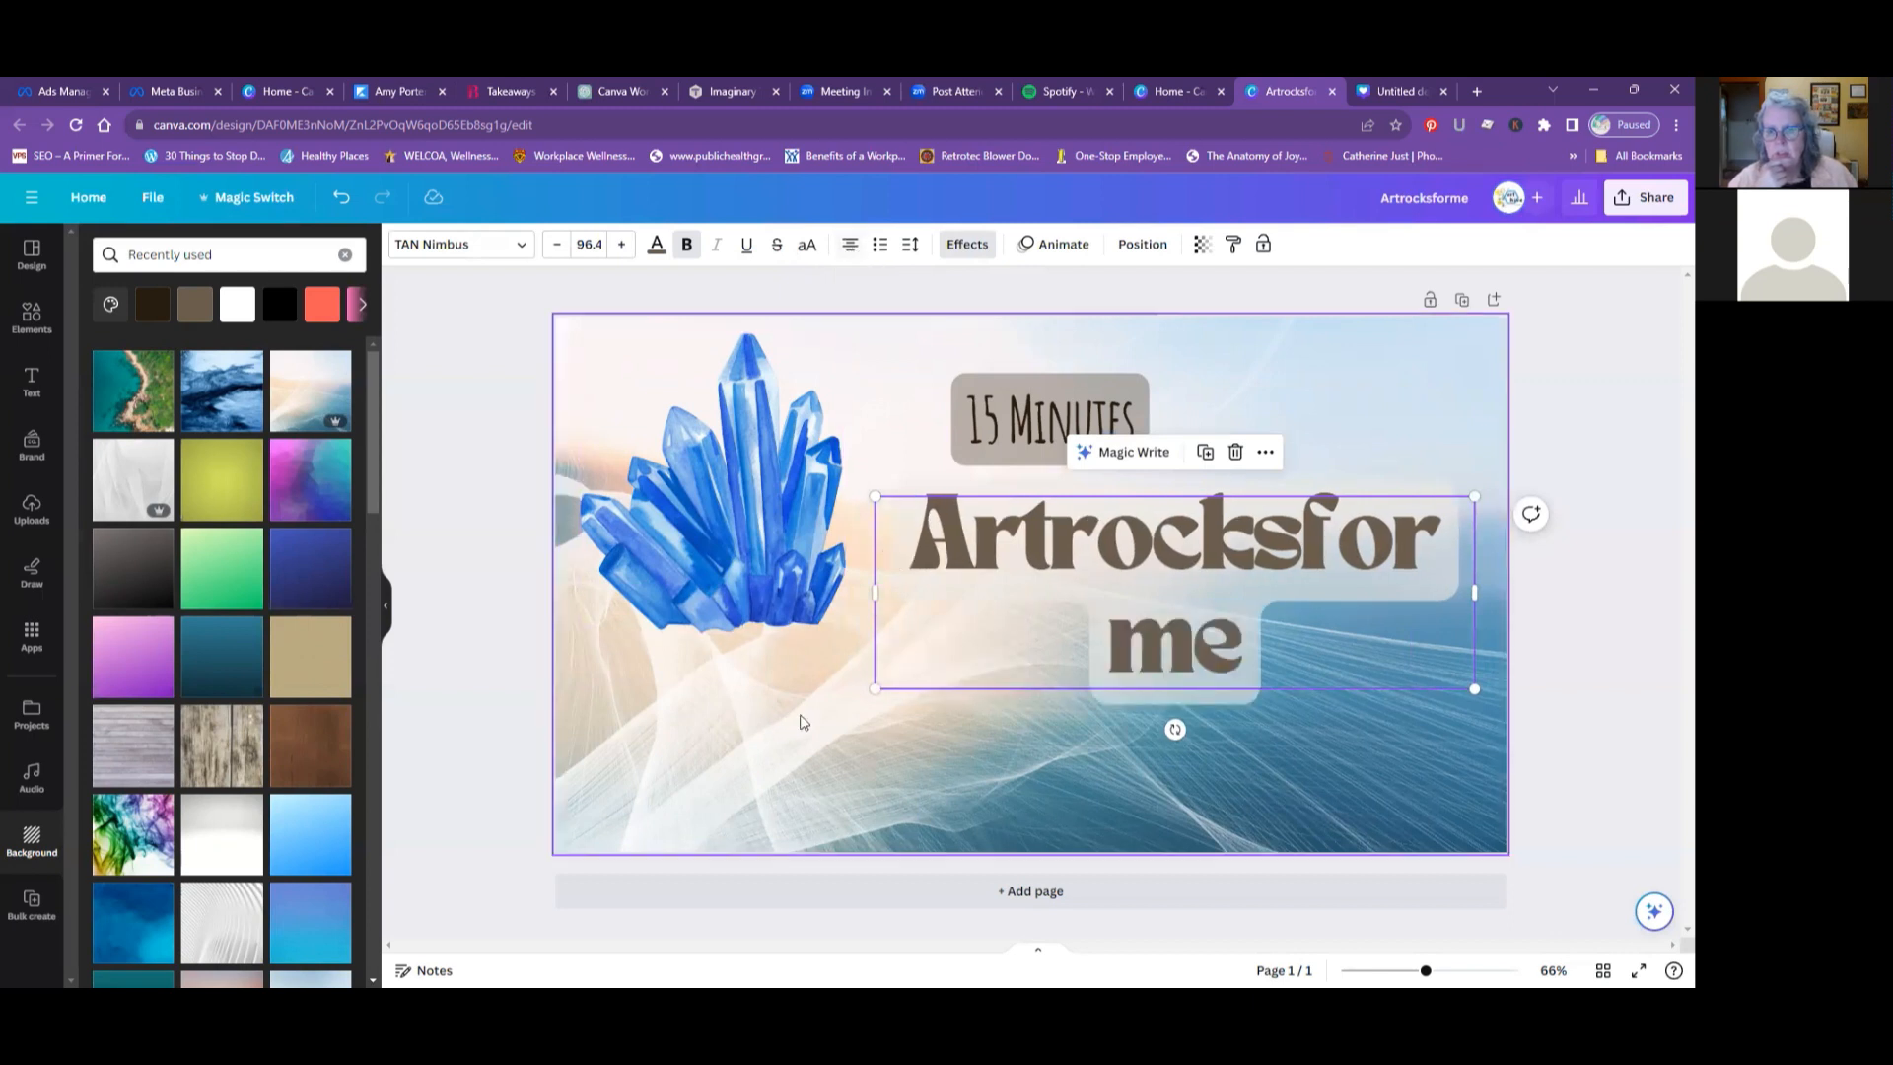
- Change the font of the "Artrocksforme" heading to Horizon, chosen from the popular fonts
click(523, 247)
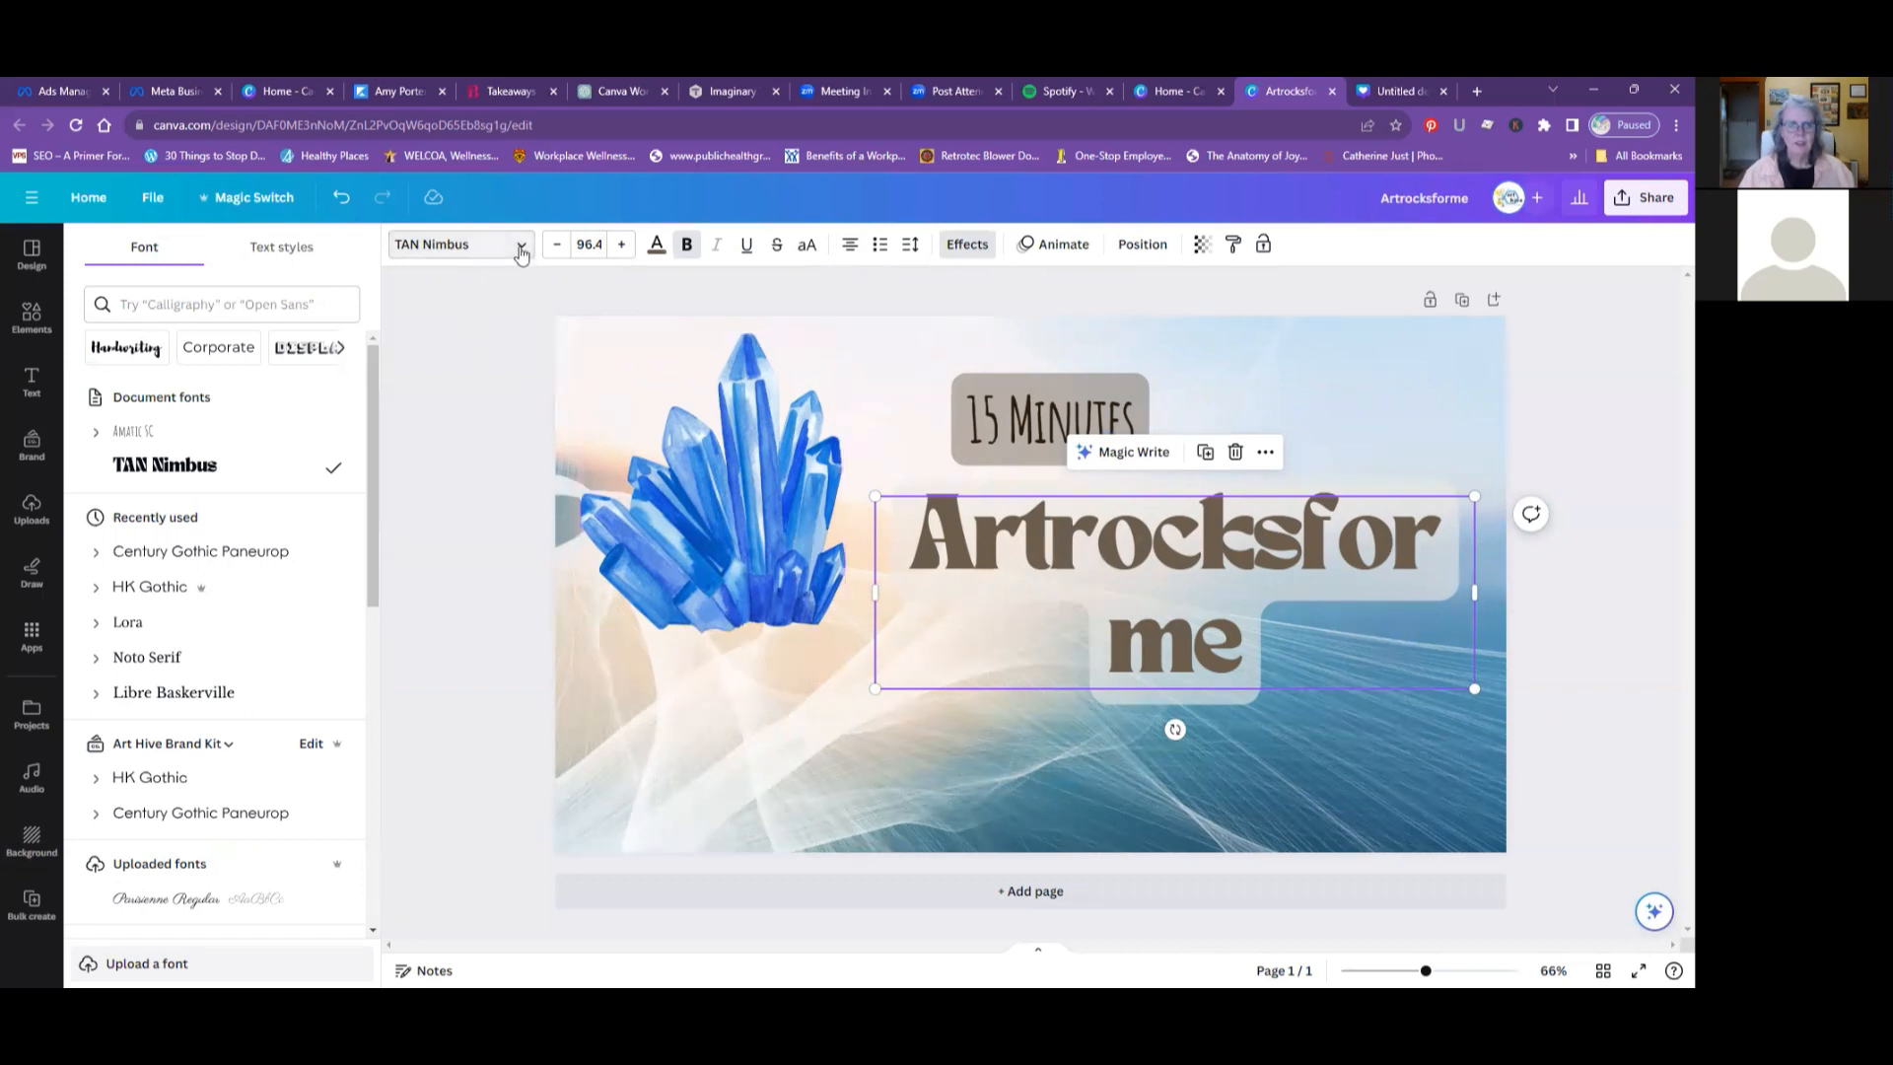
click(1005, 597)
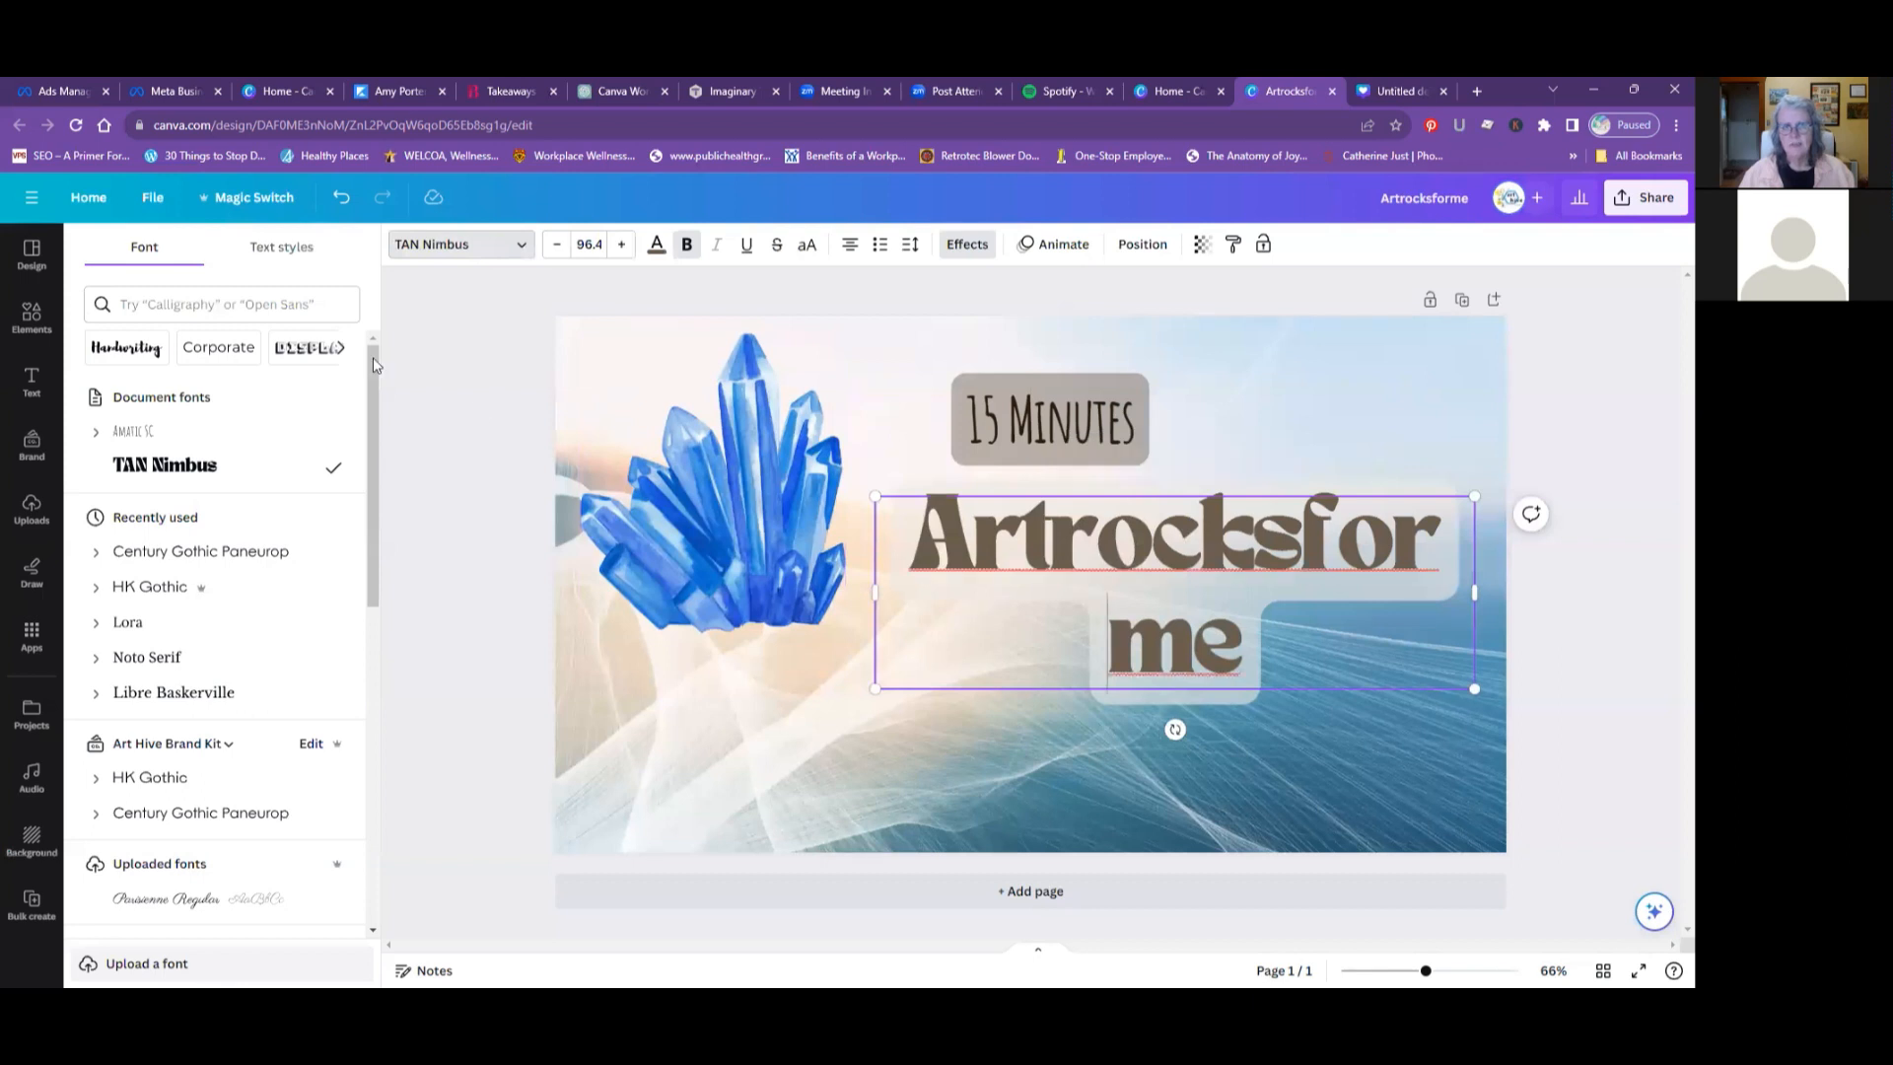
click(470, 249)
click(470, 249)
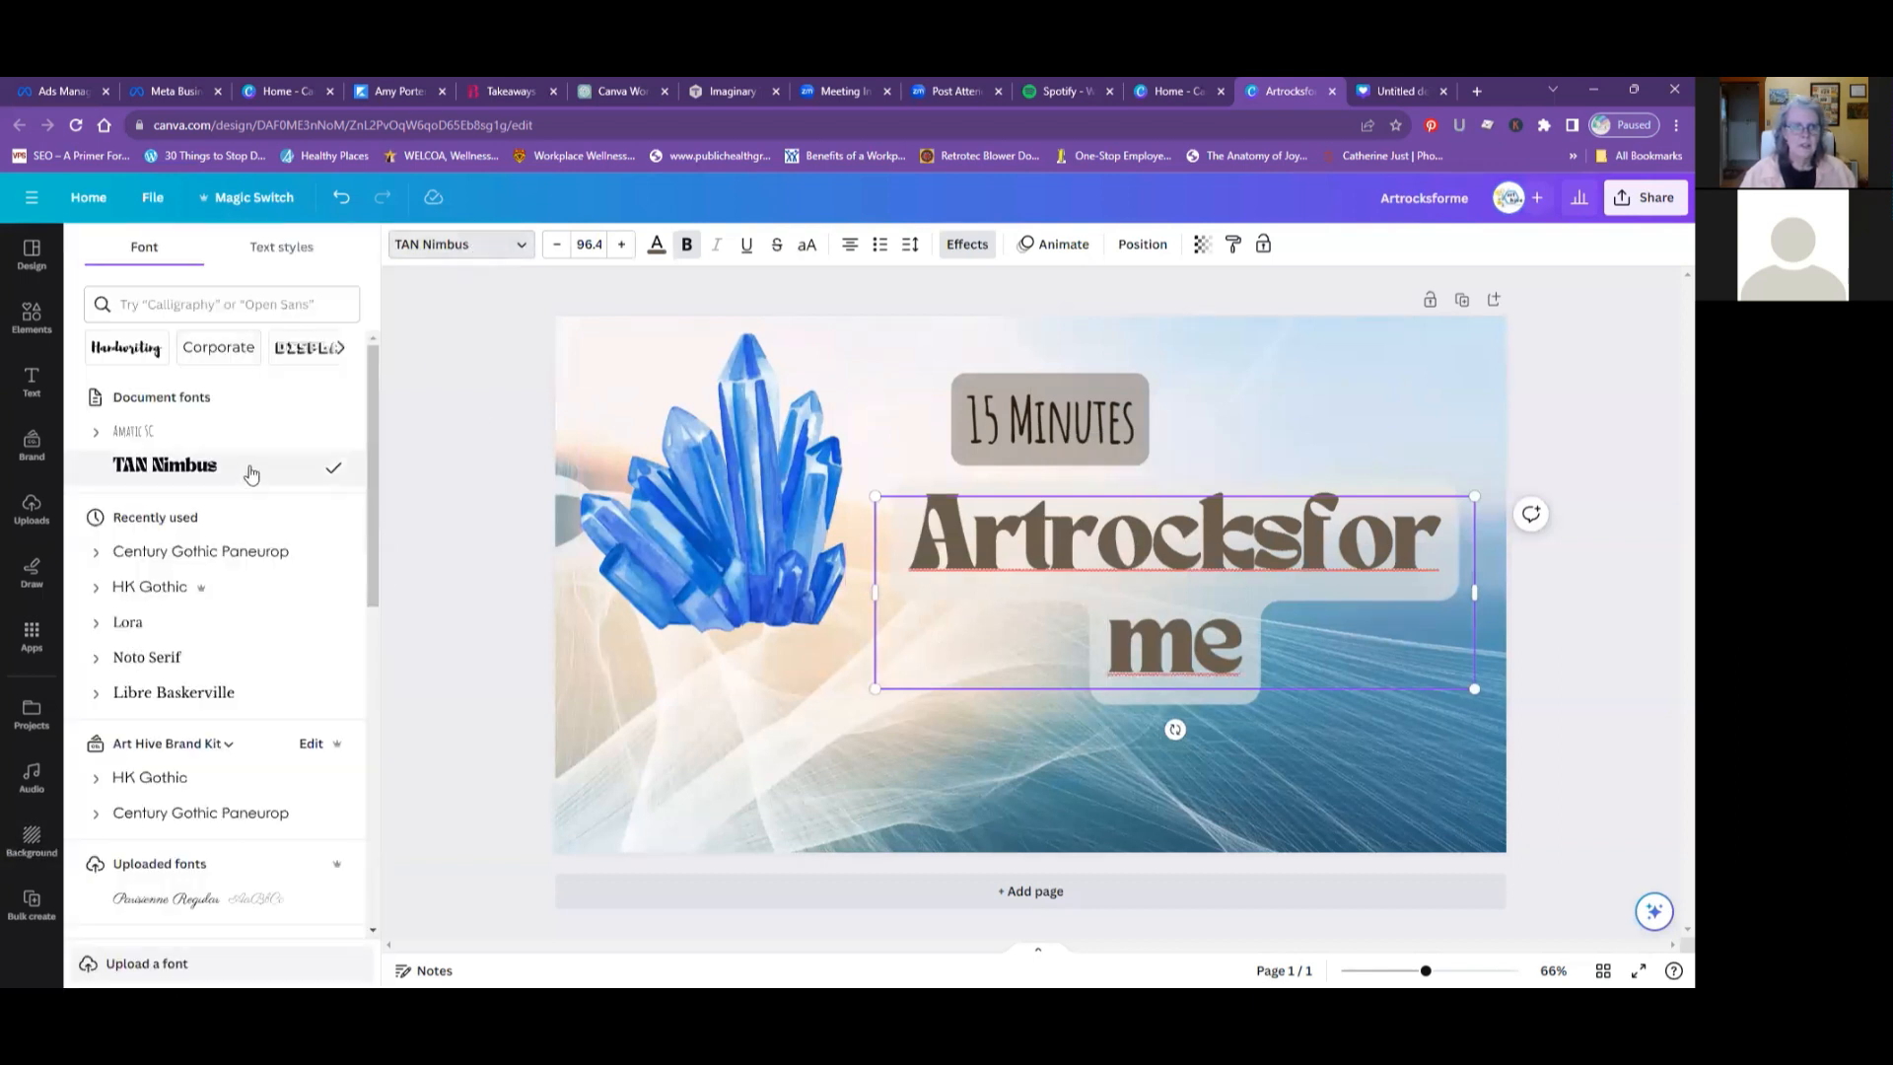
scroll(251, 474, down, 3)
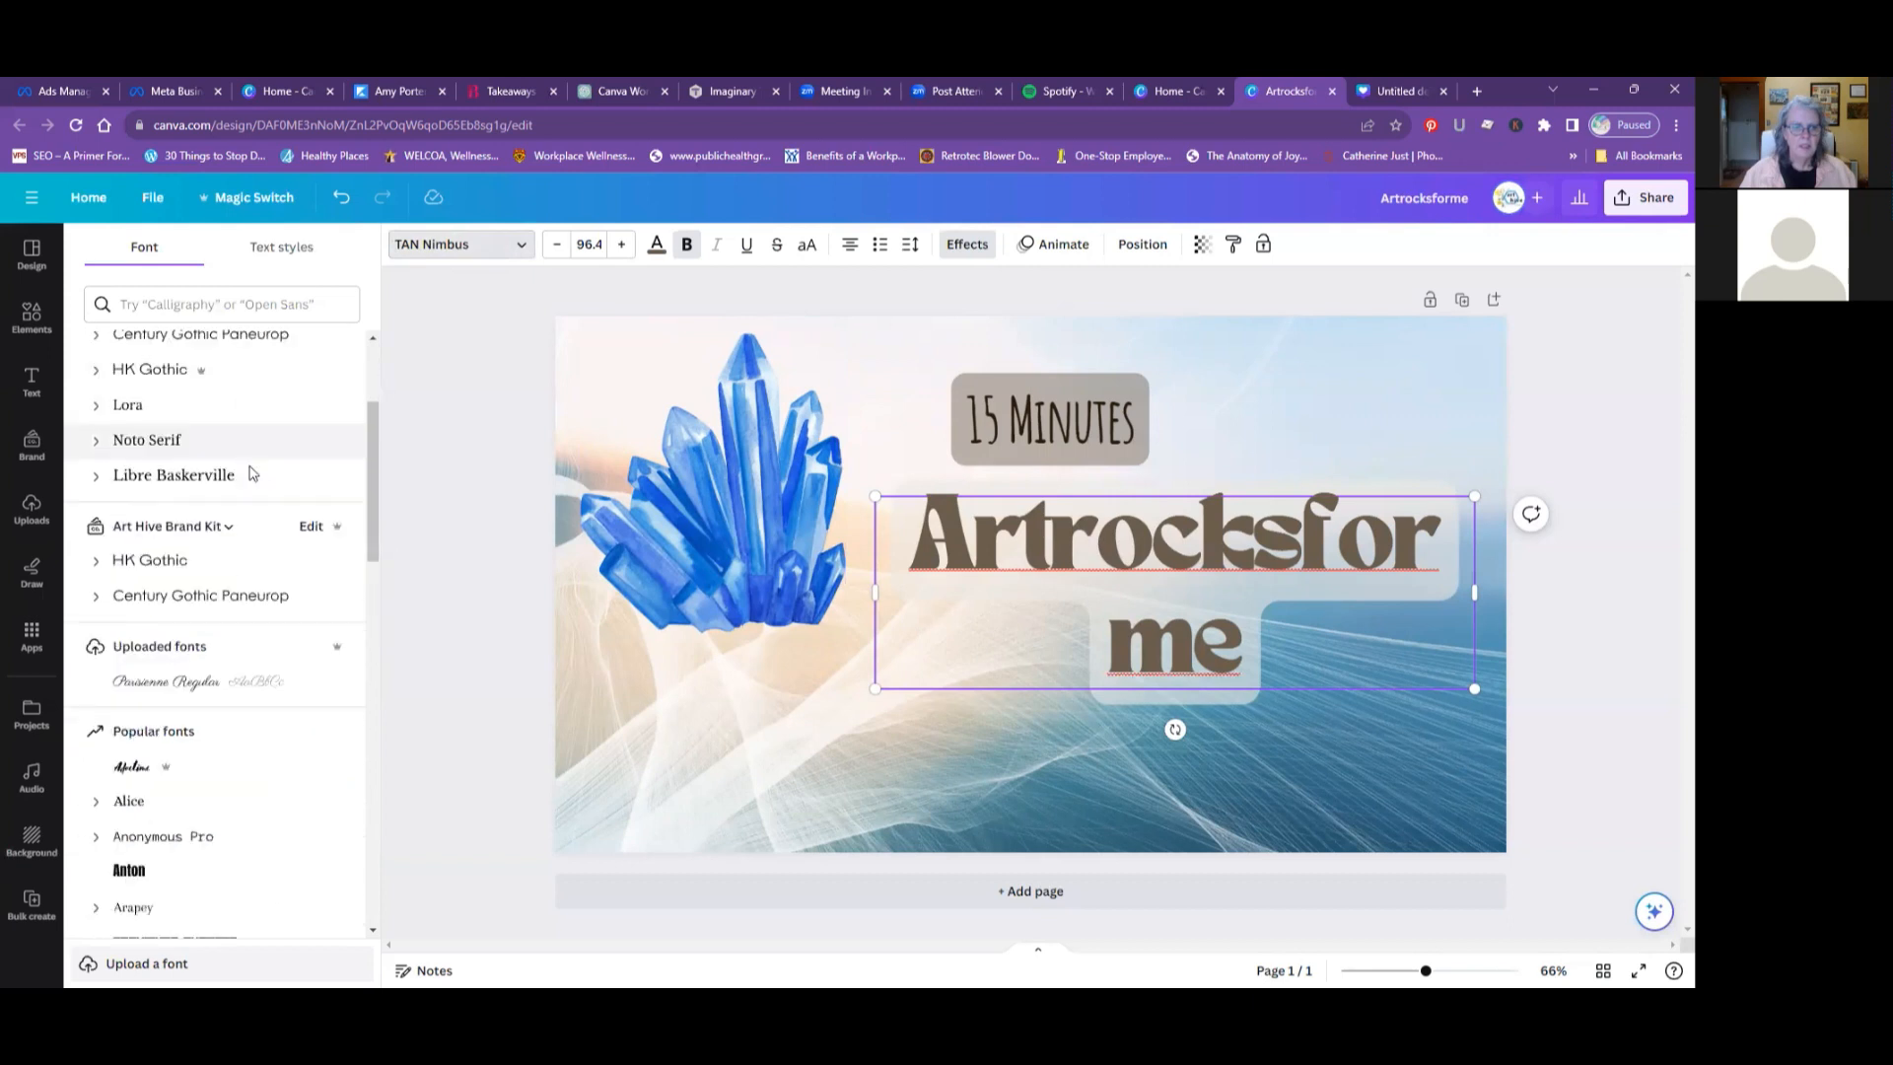
scroll(251, 474, down, 8)
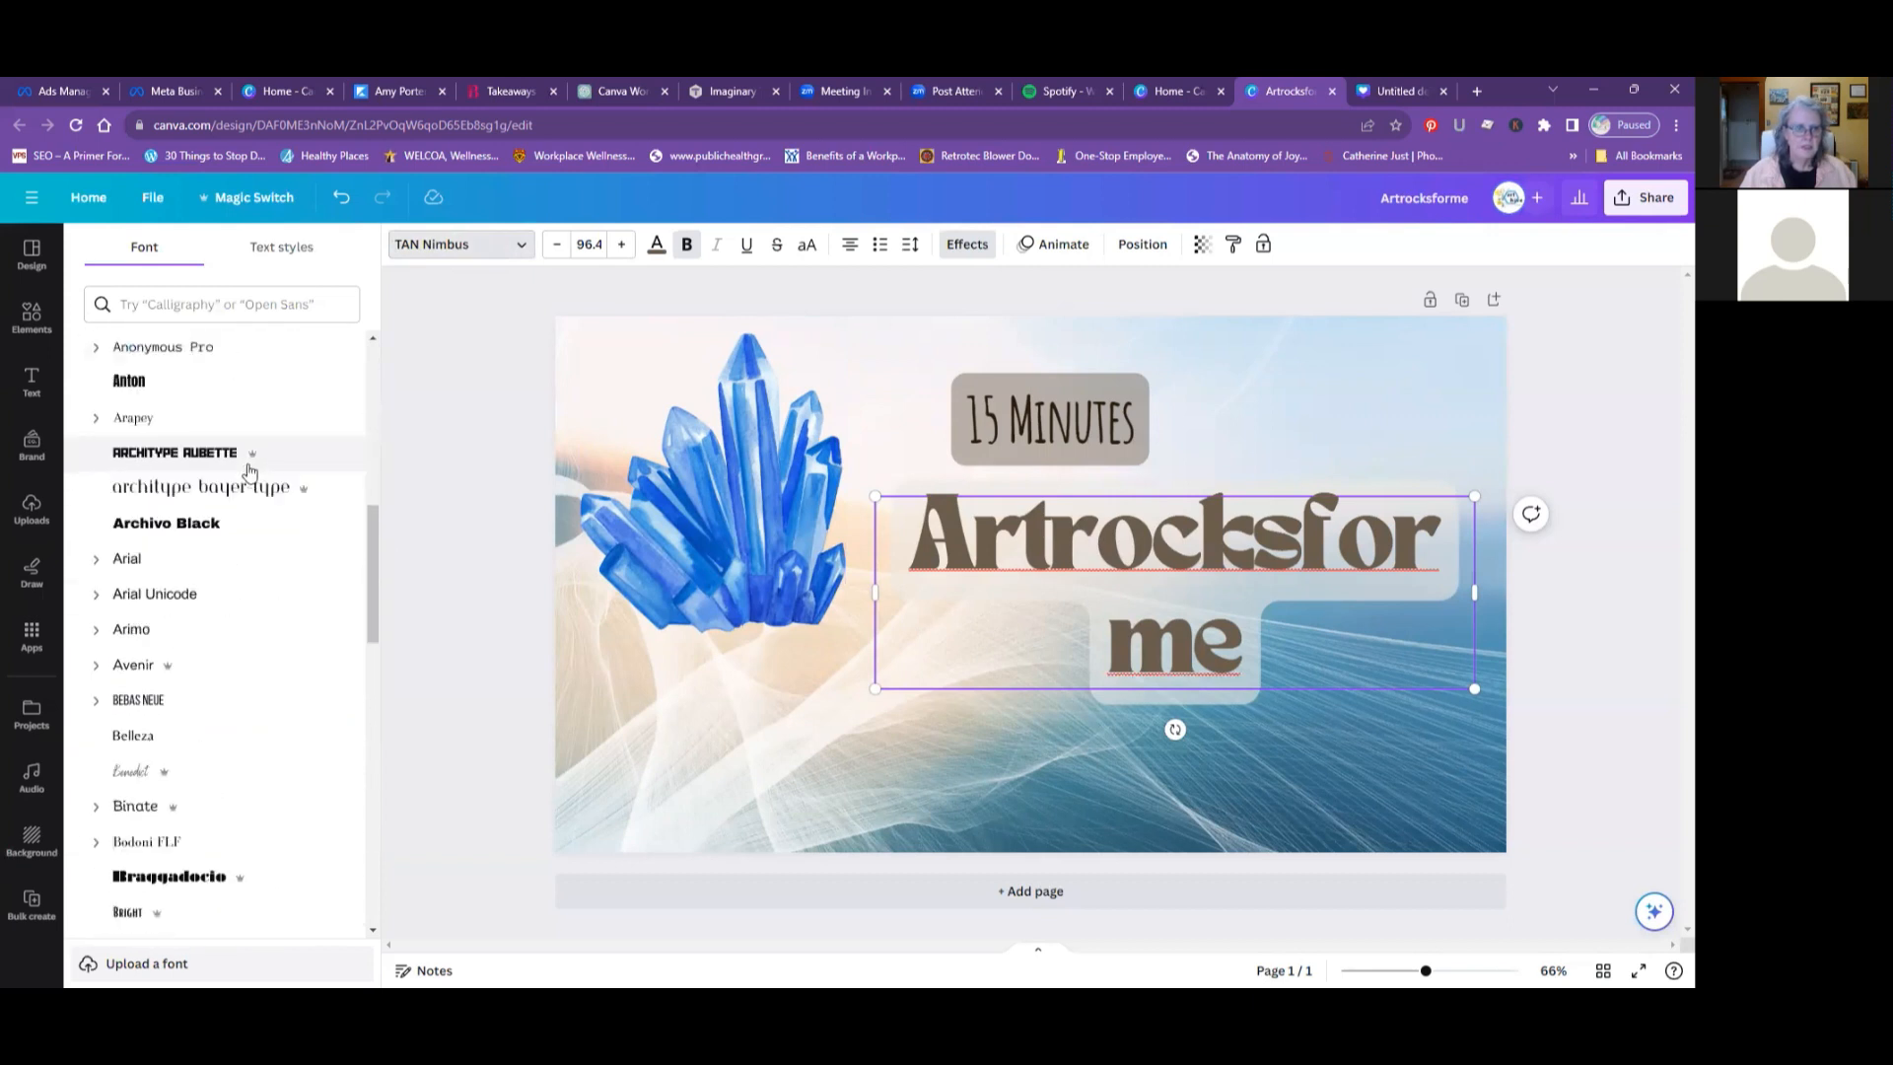
scroll(250, 473, down, 2)
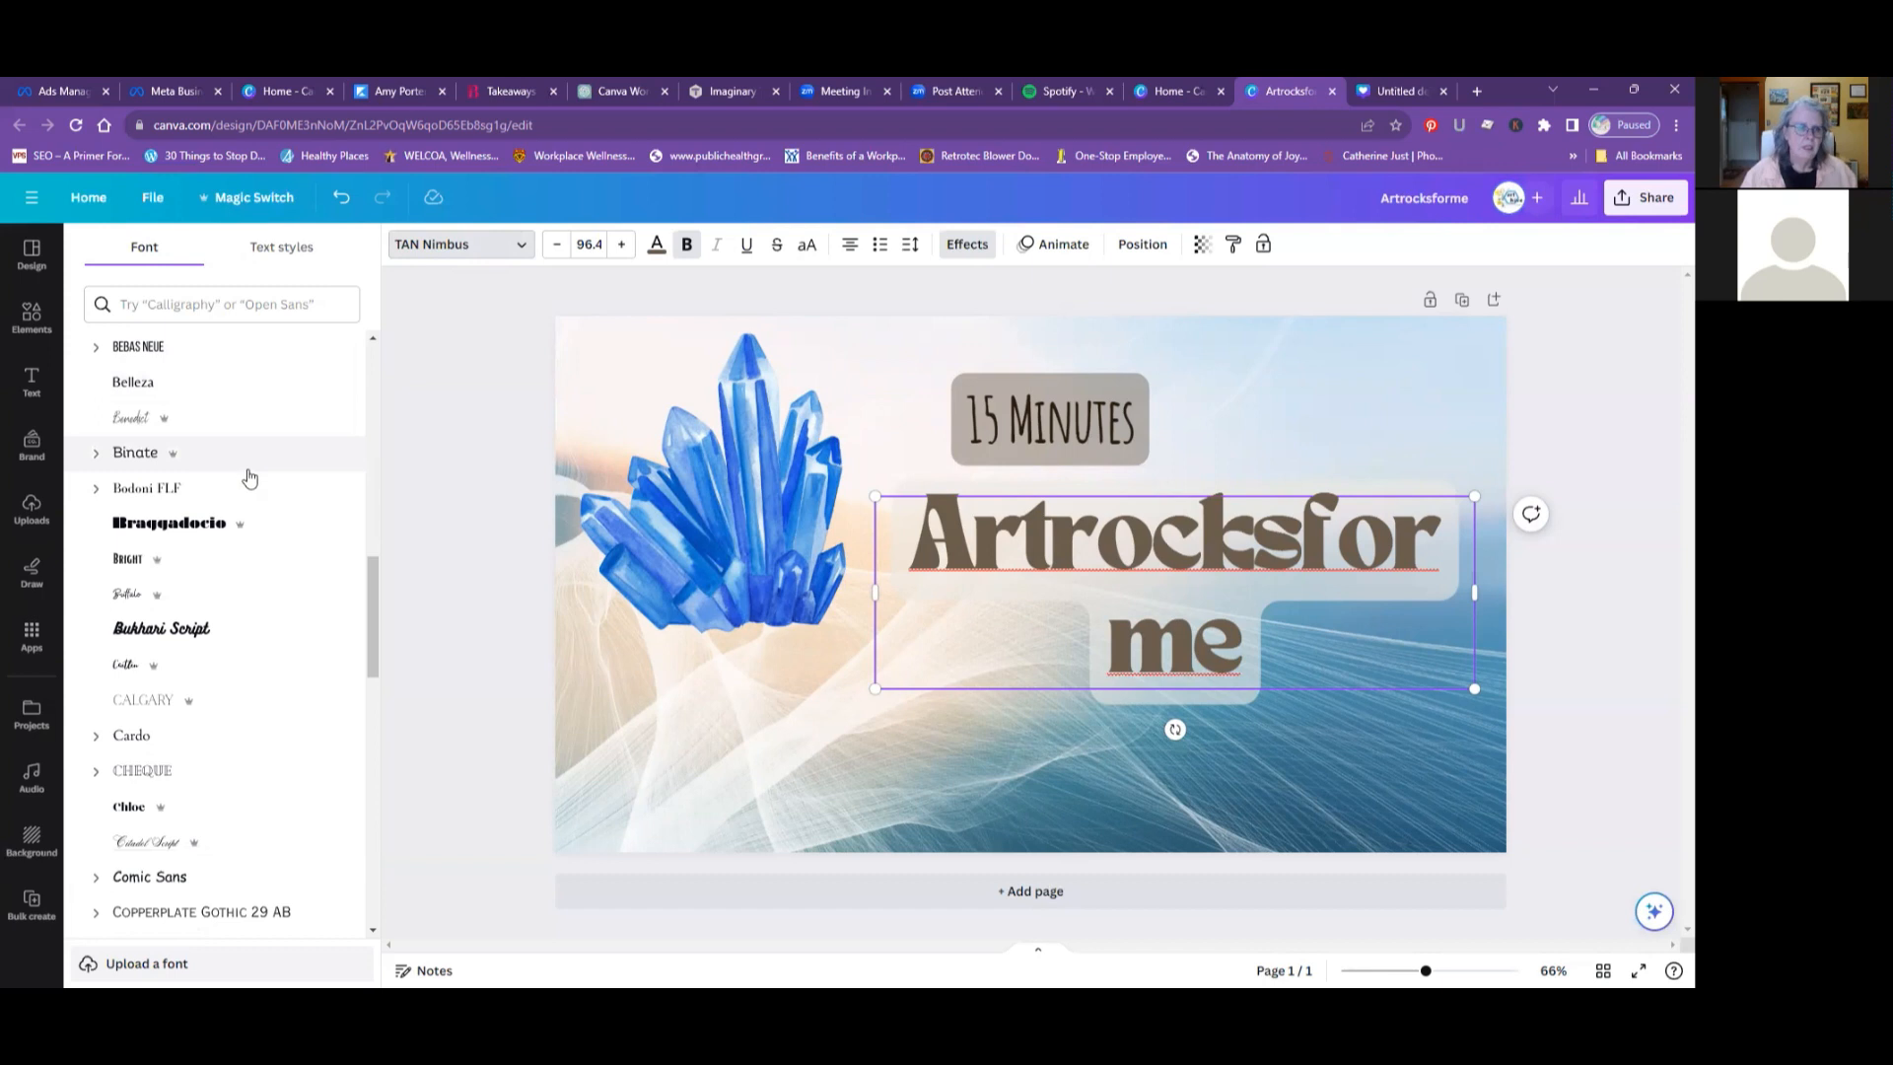
scroll(250, 478, down, 3)
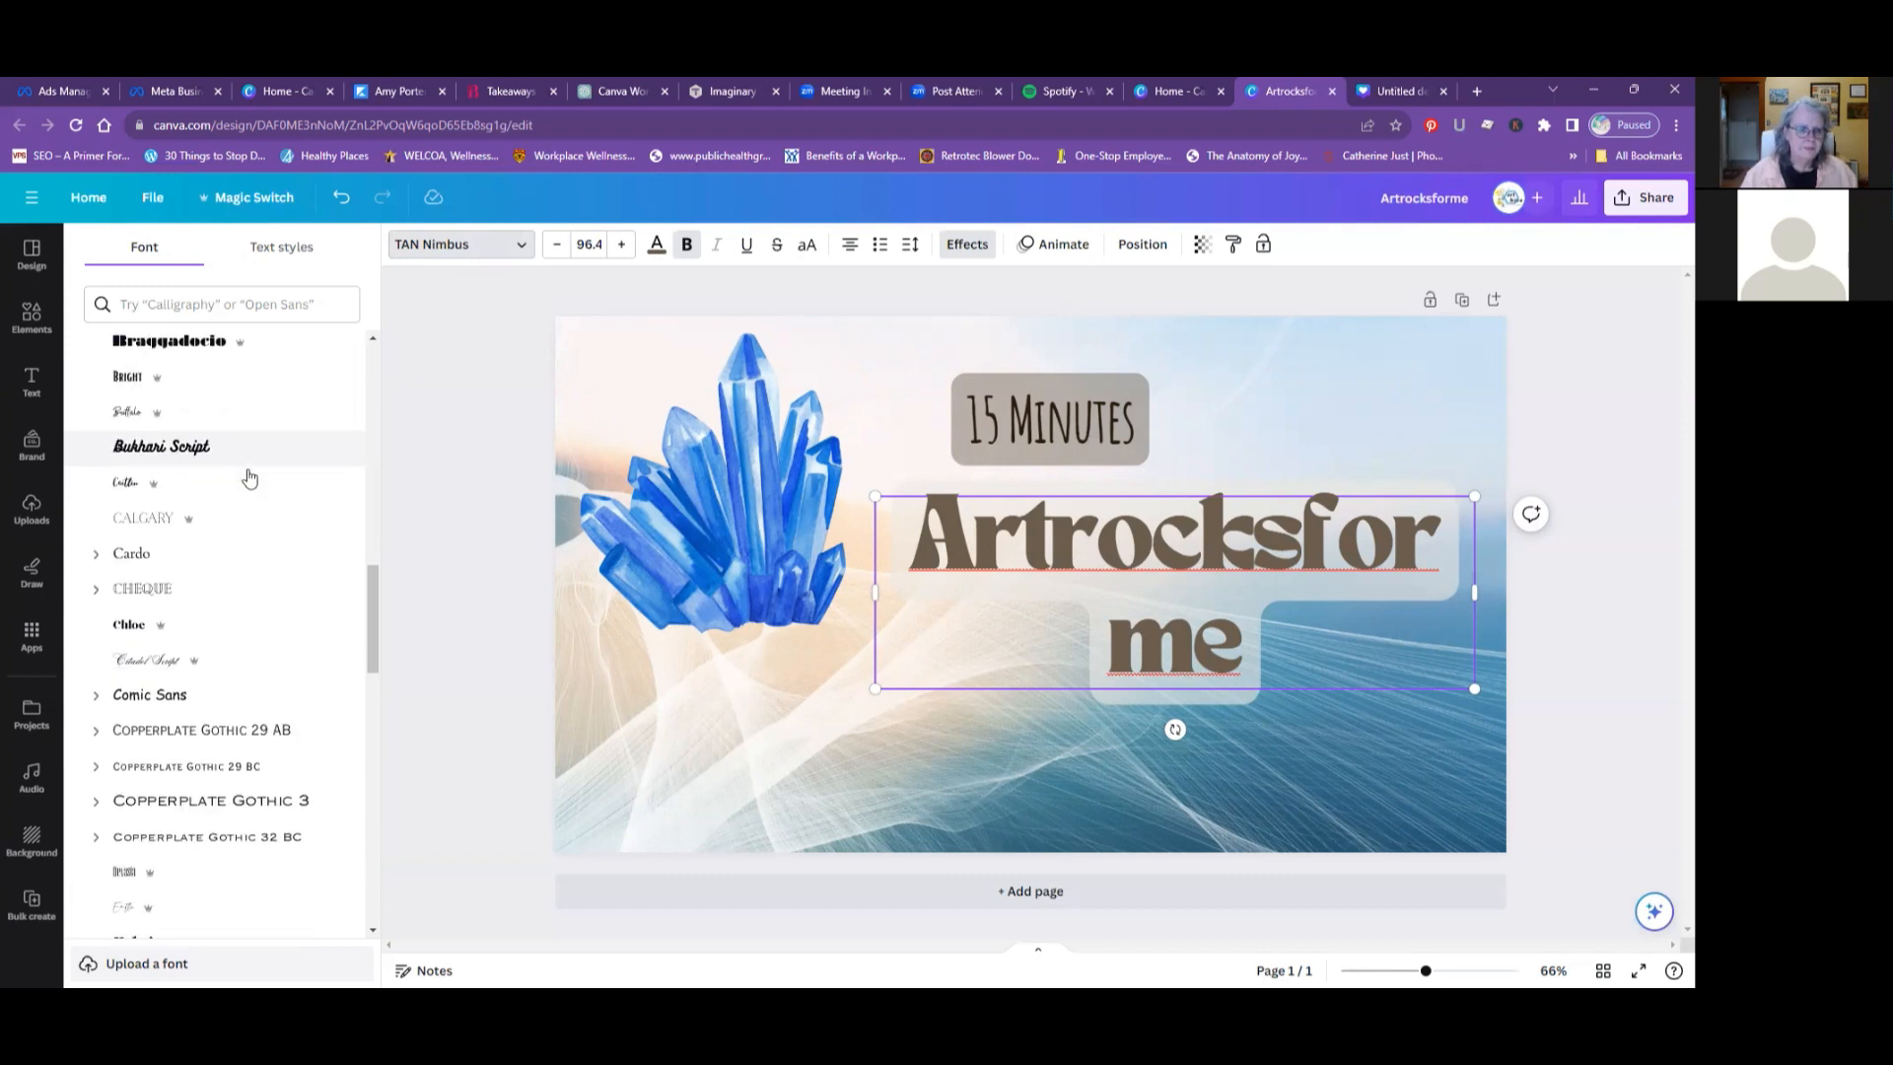
scroll(249, 478, down, 4)
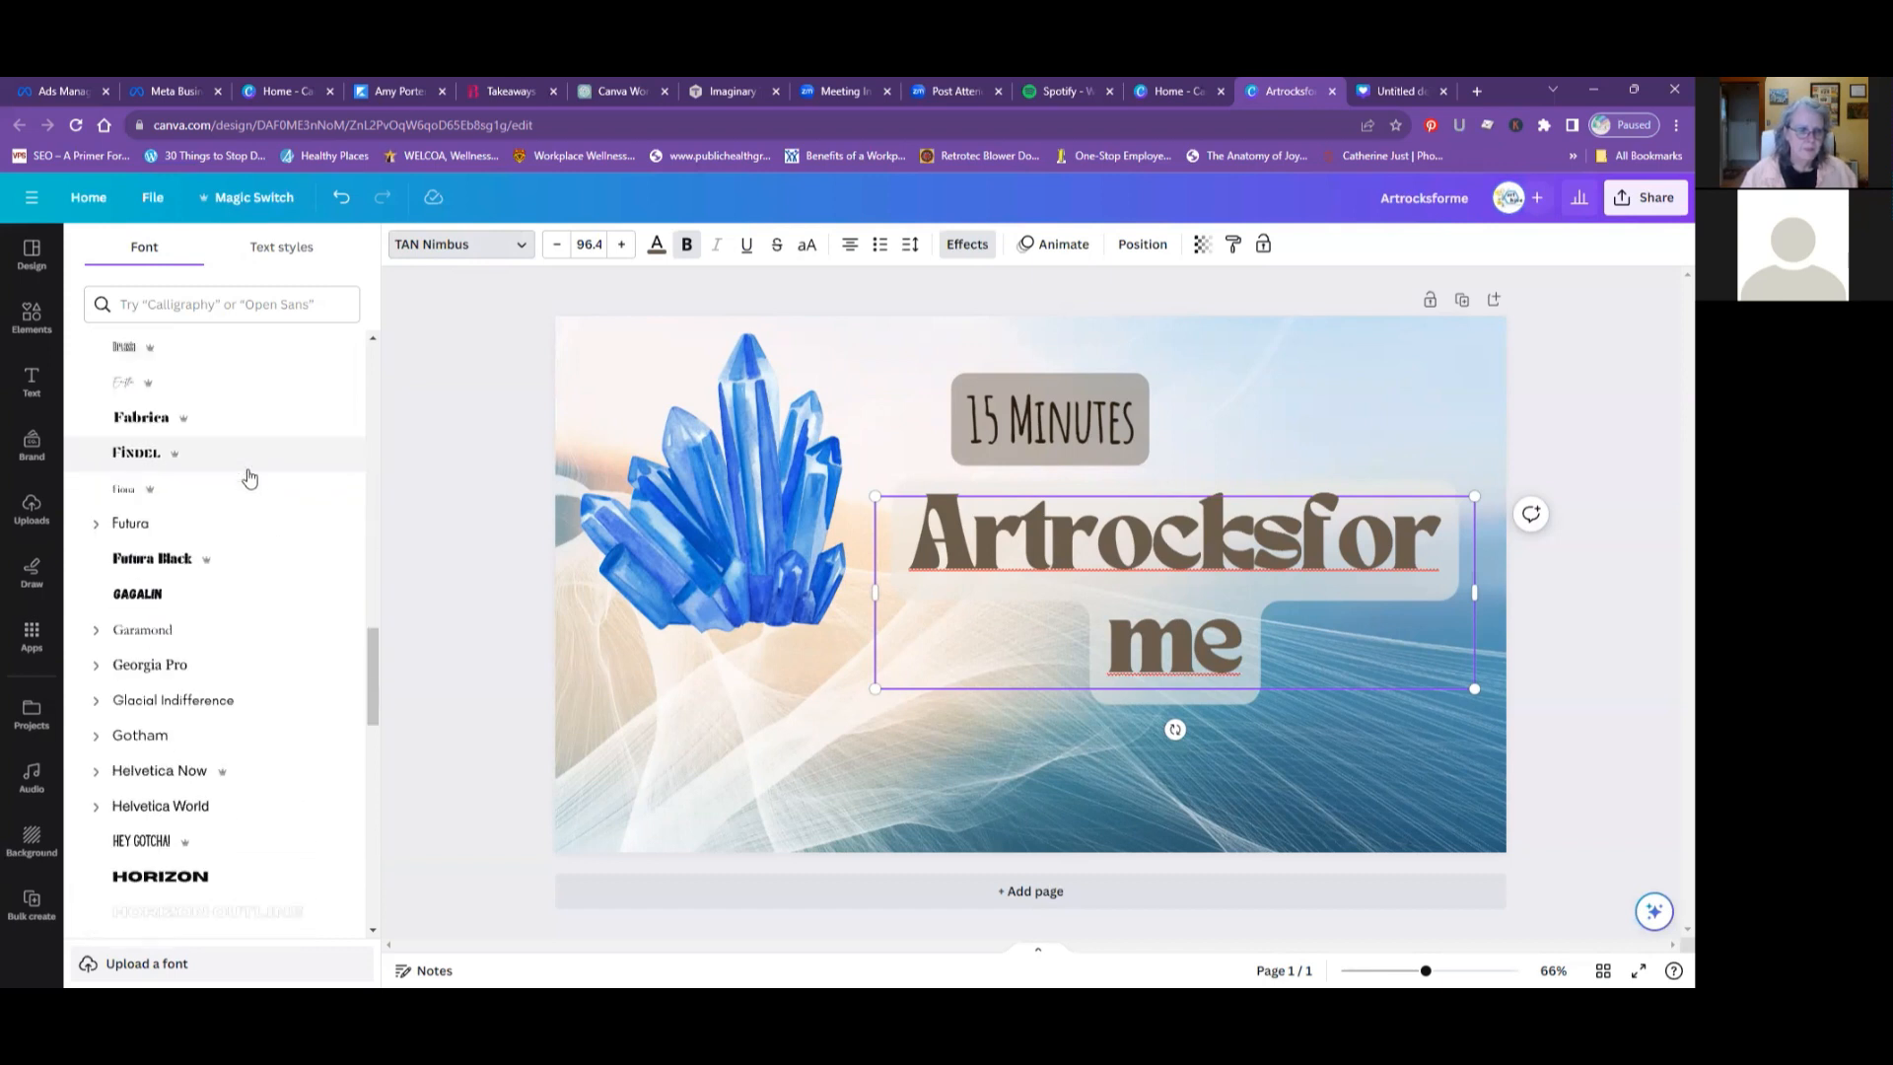
scroll(249, 478, down, 3)
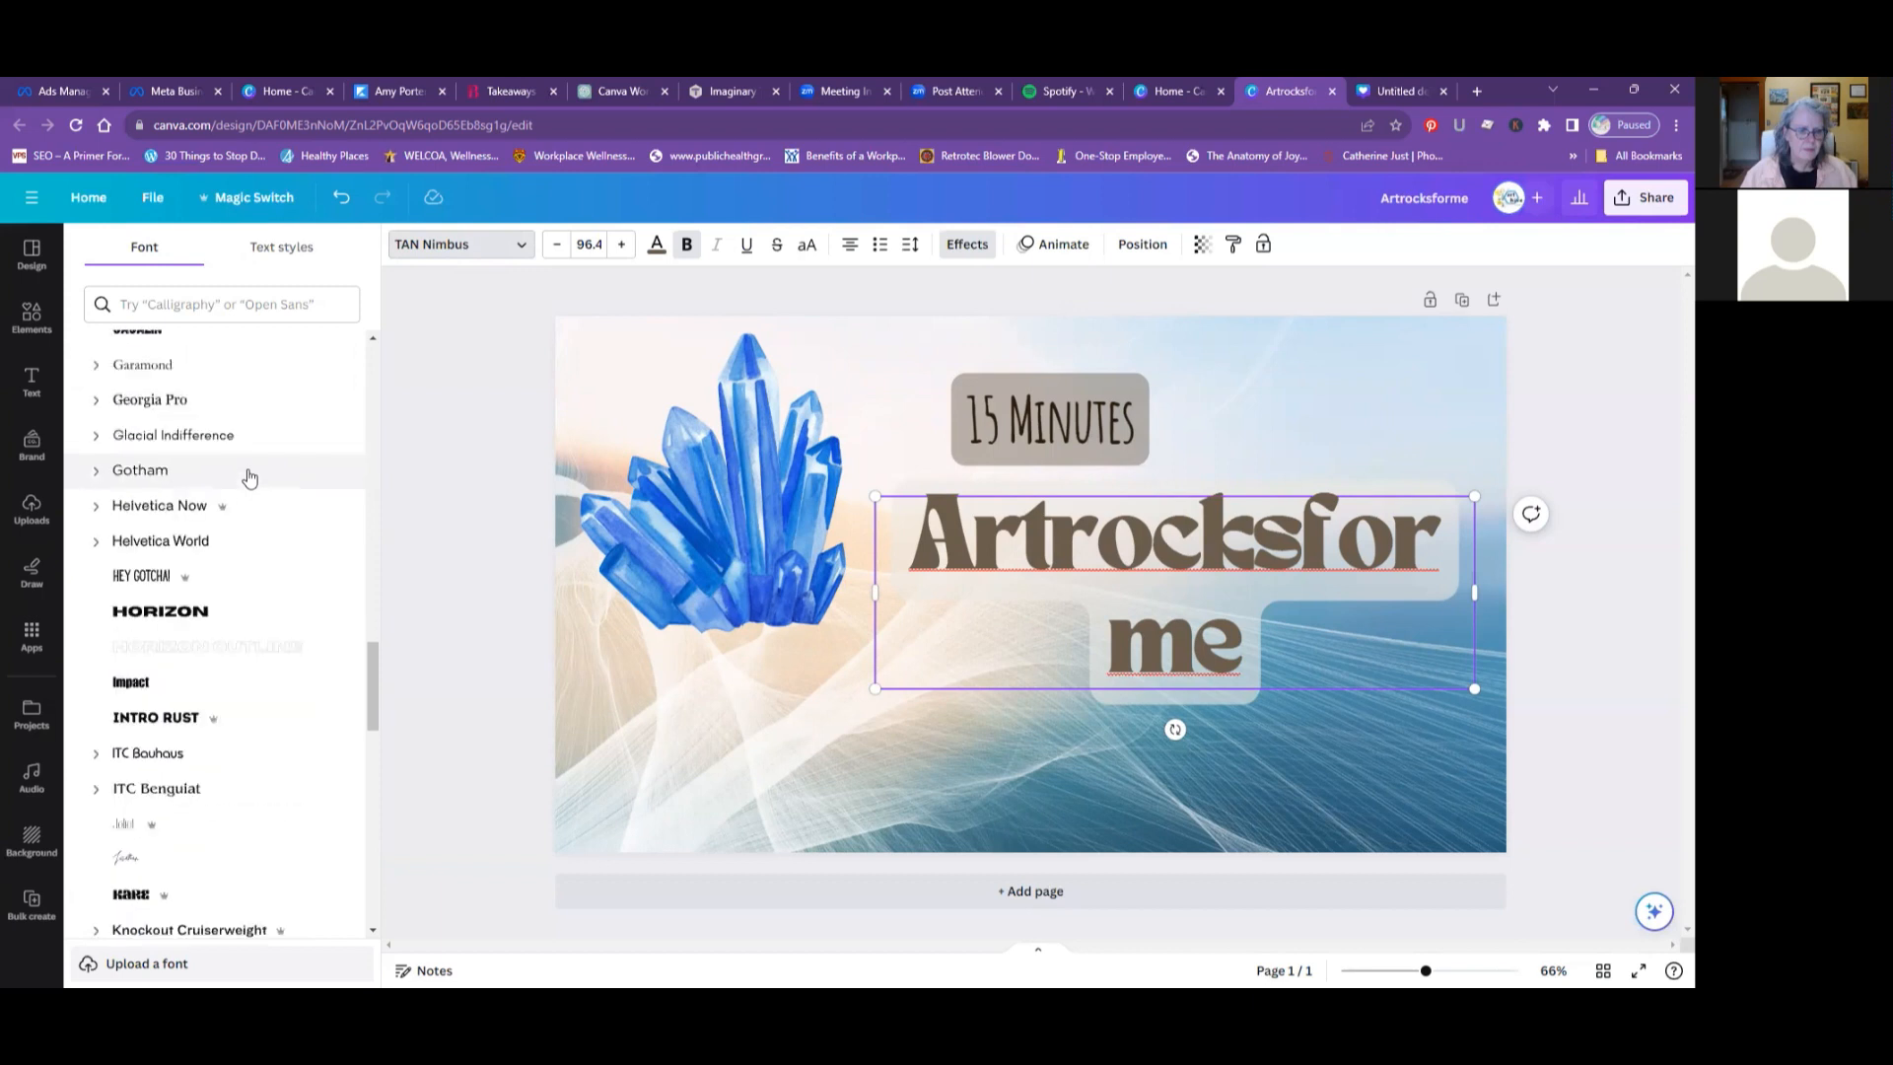
click(174, 610)
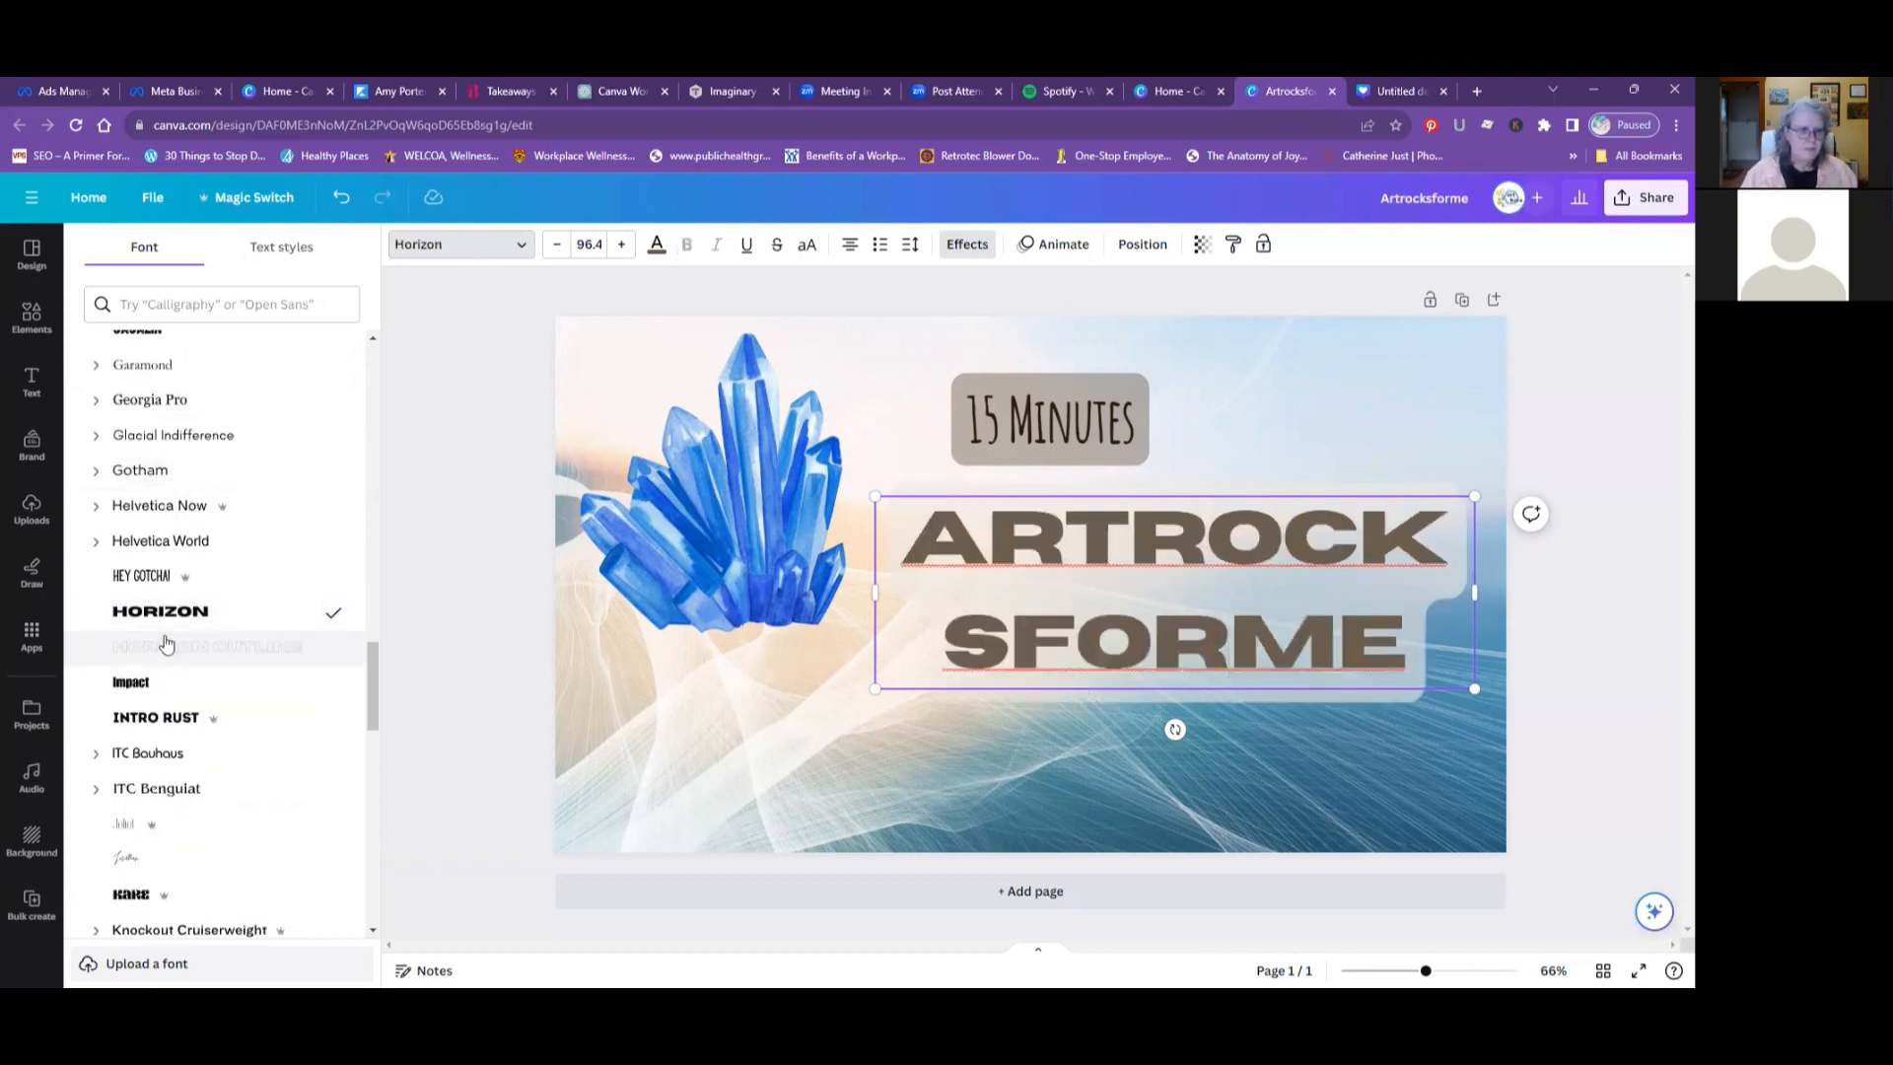
- Reduce the heading's font size to 92.4 so that "ARTROCKS" fits on one line
click(556, 247)
click(556, 247)
click(556, 247)
click(556, 248)
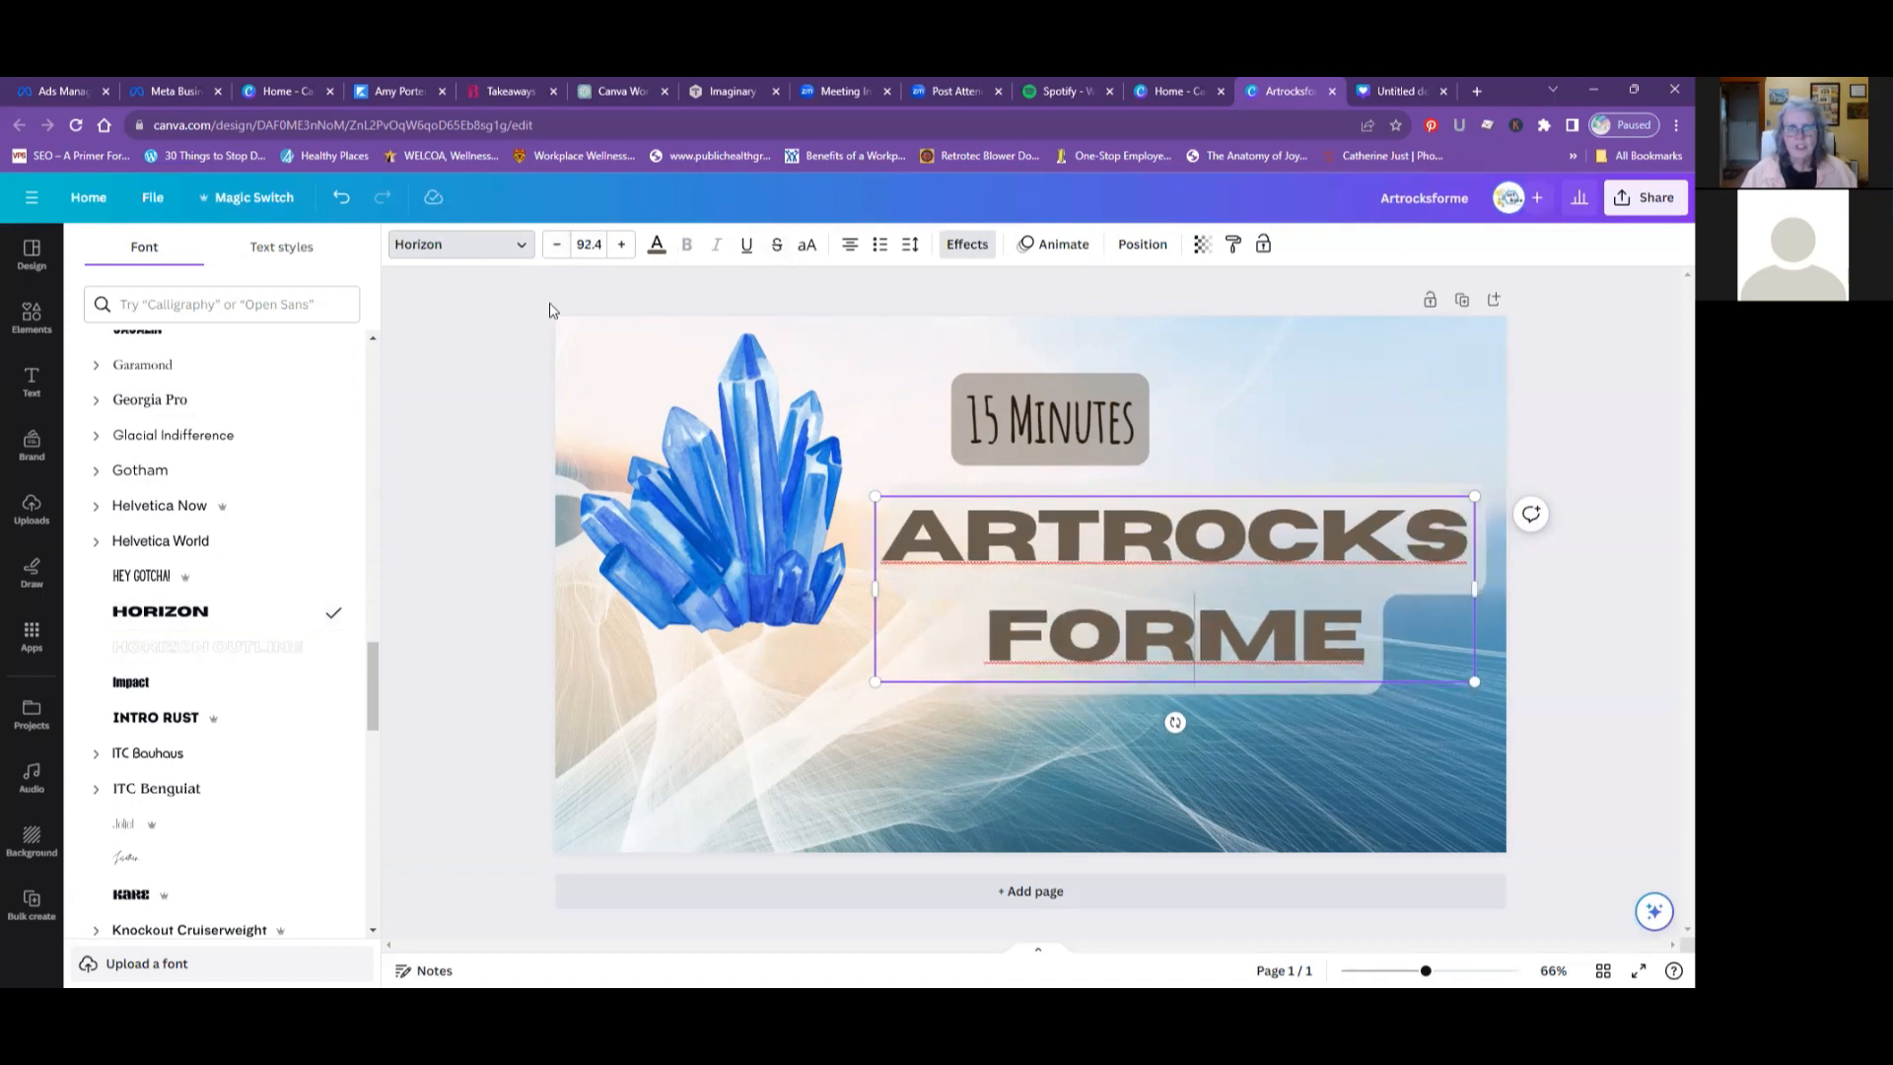
- Recolor all of the heading text with the blue #2c6bd1 from the crystal graphic's photo colors
click(655, 247)
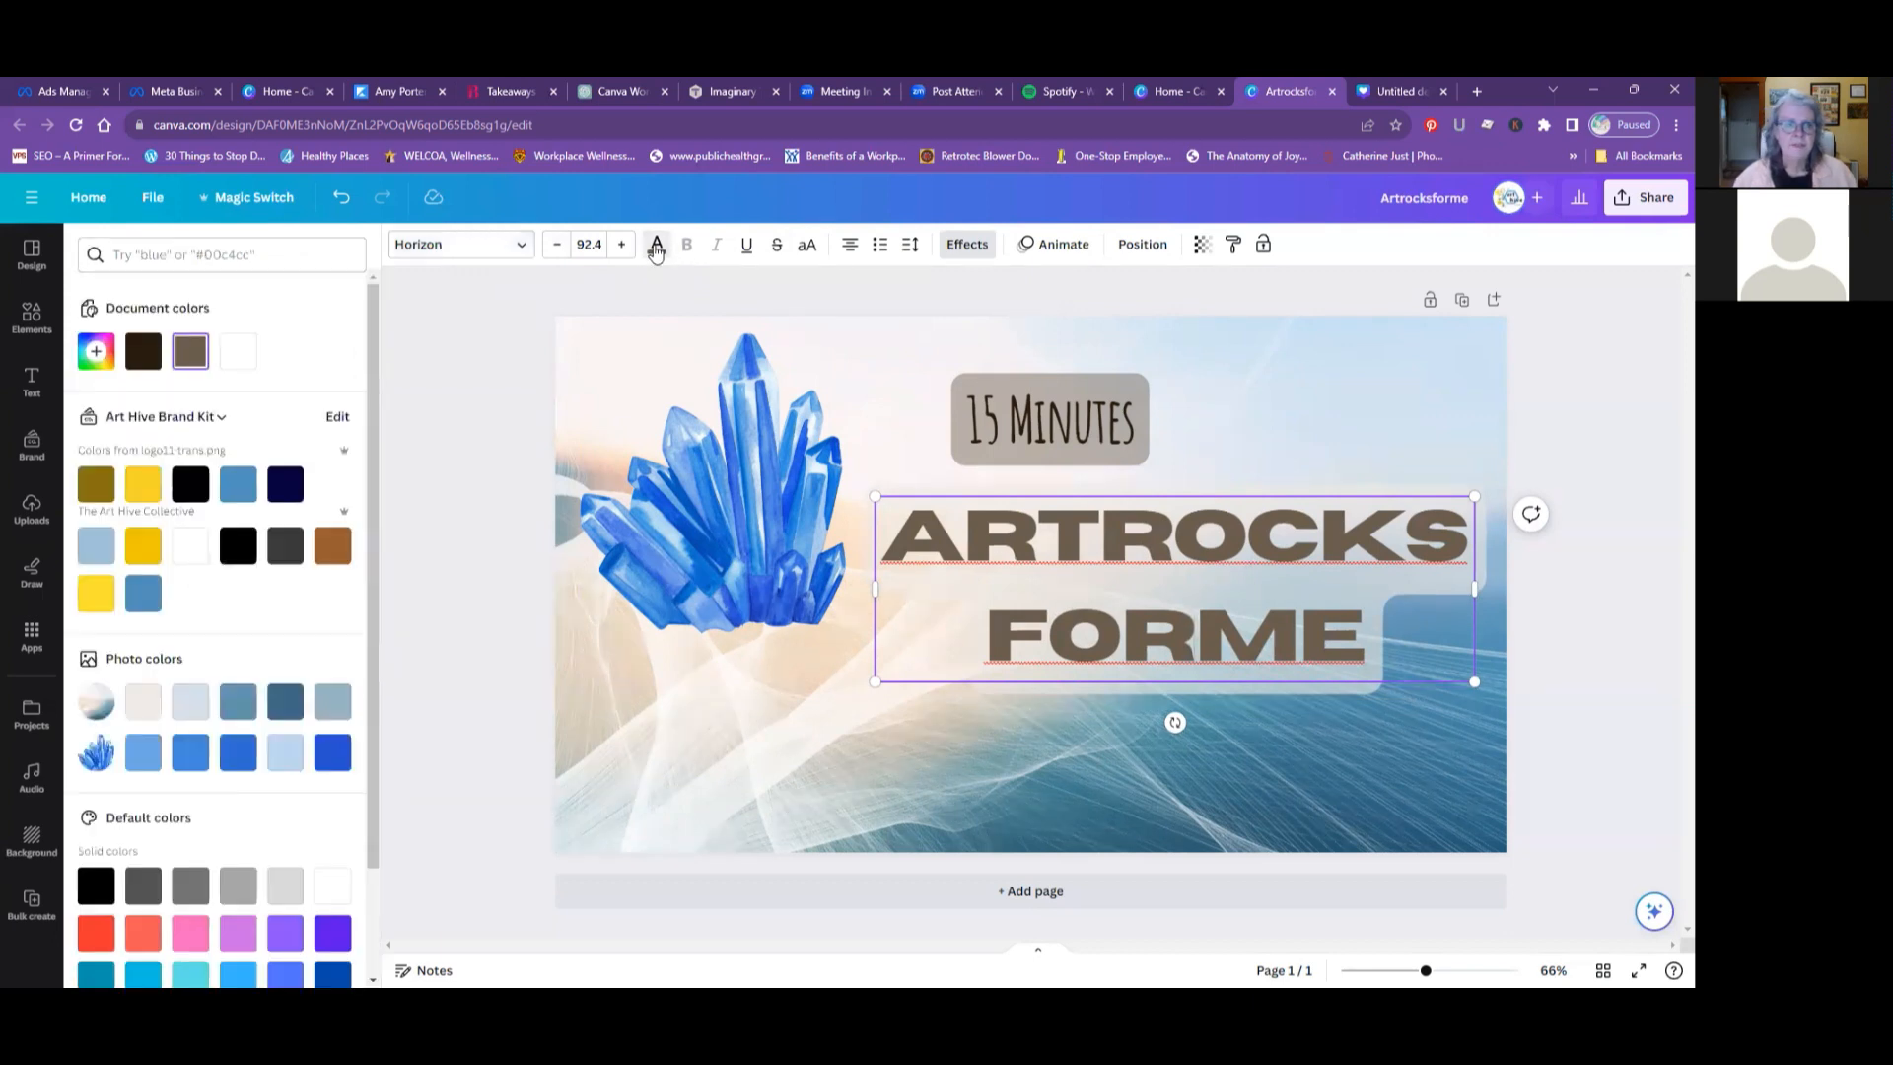
click(95, 357)
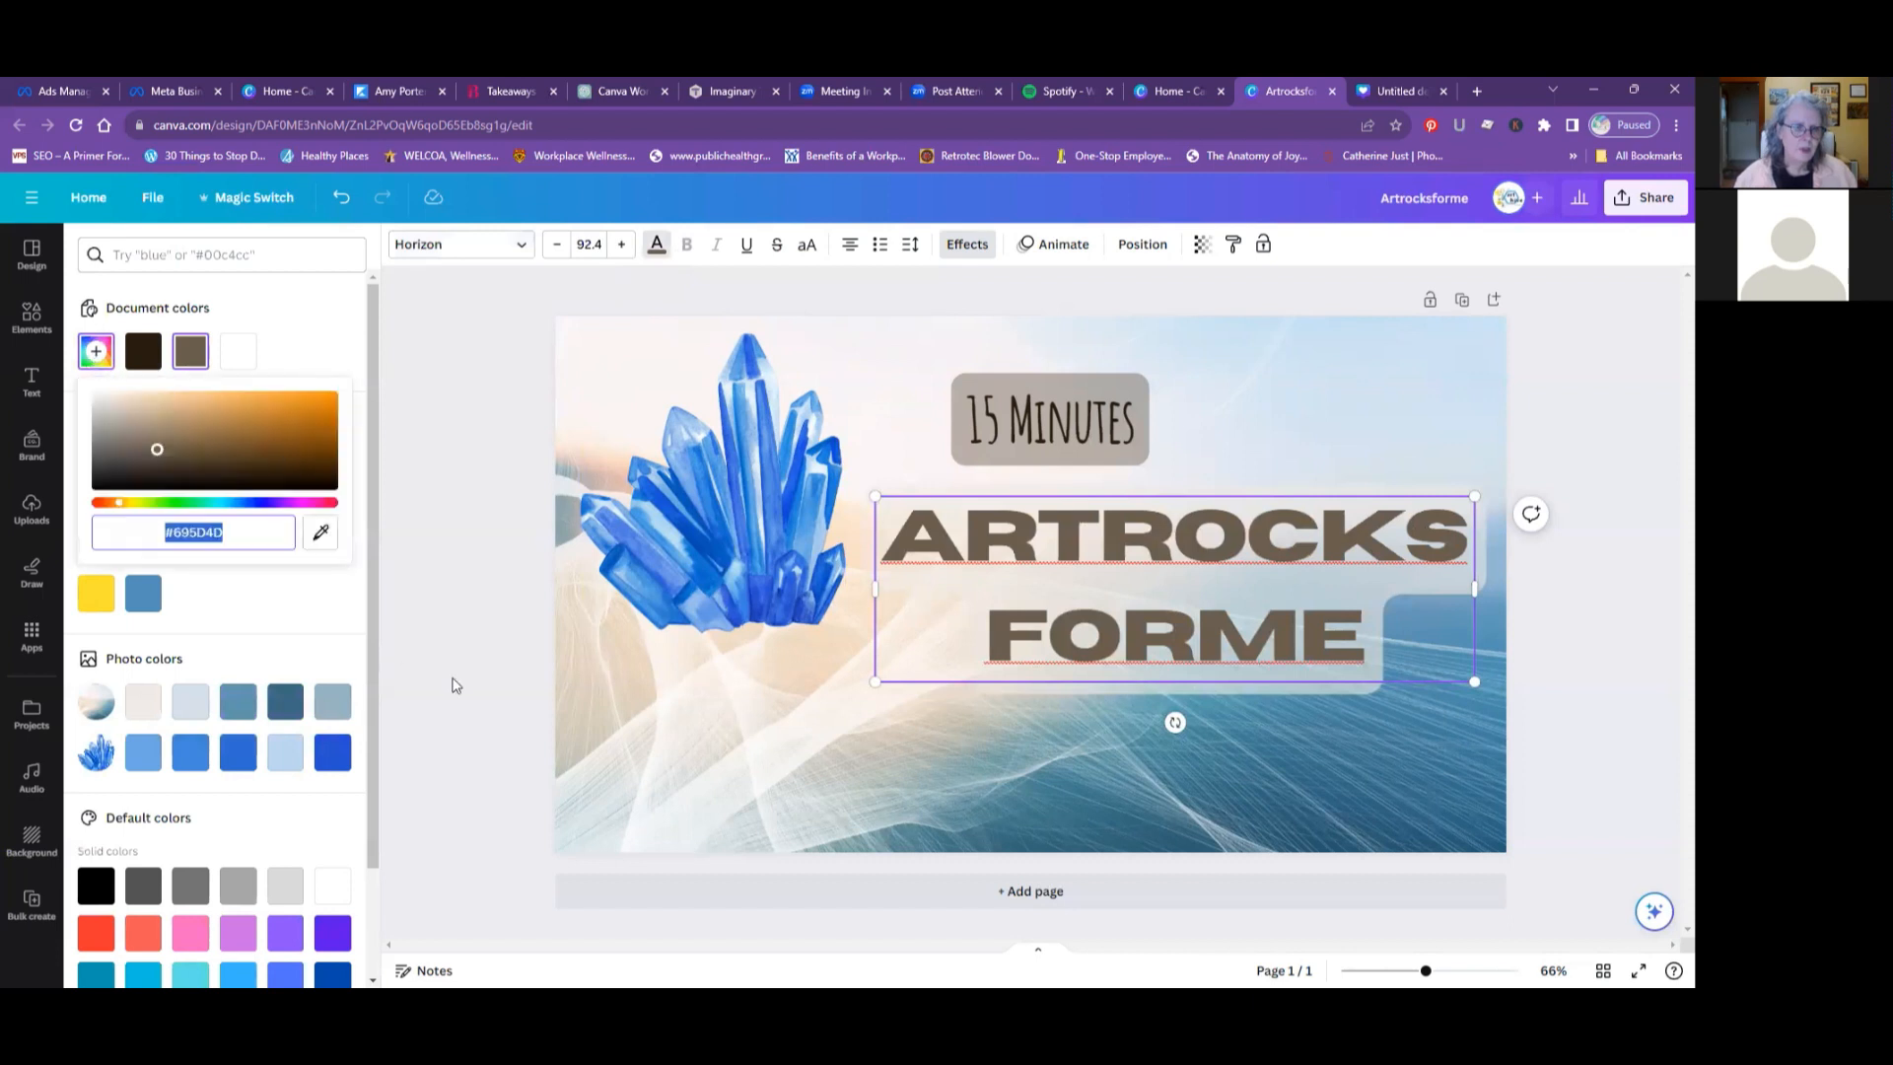
click(245, 759)
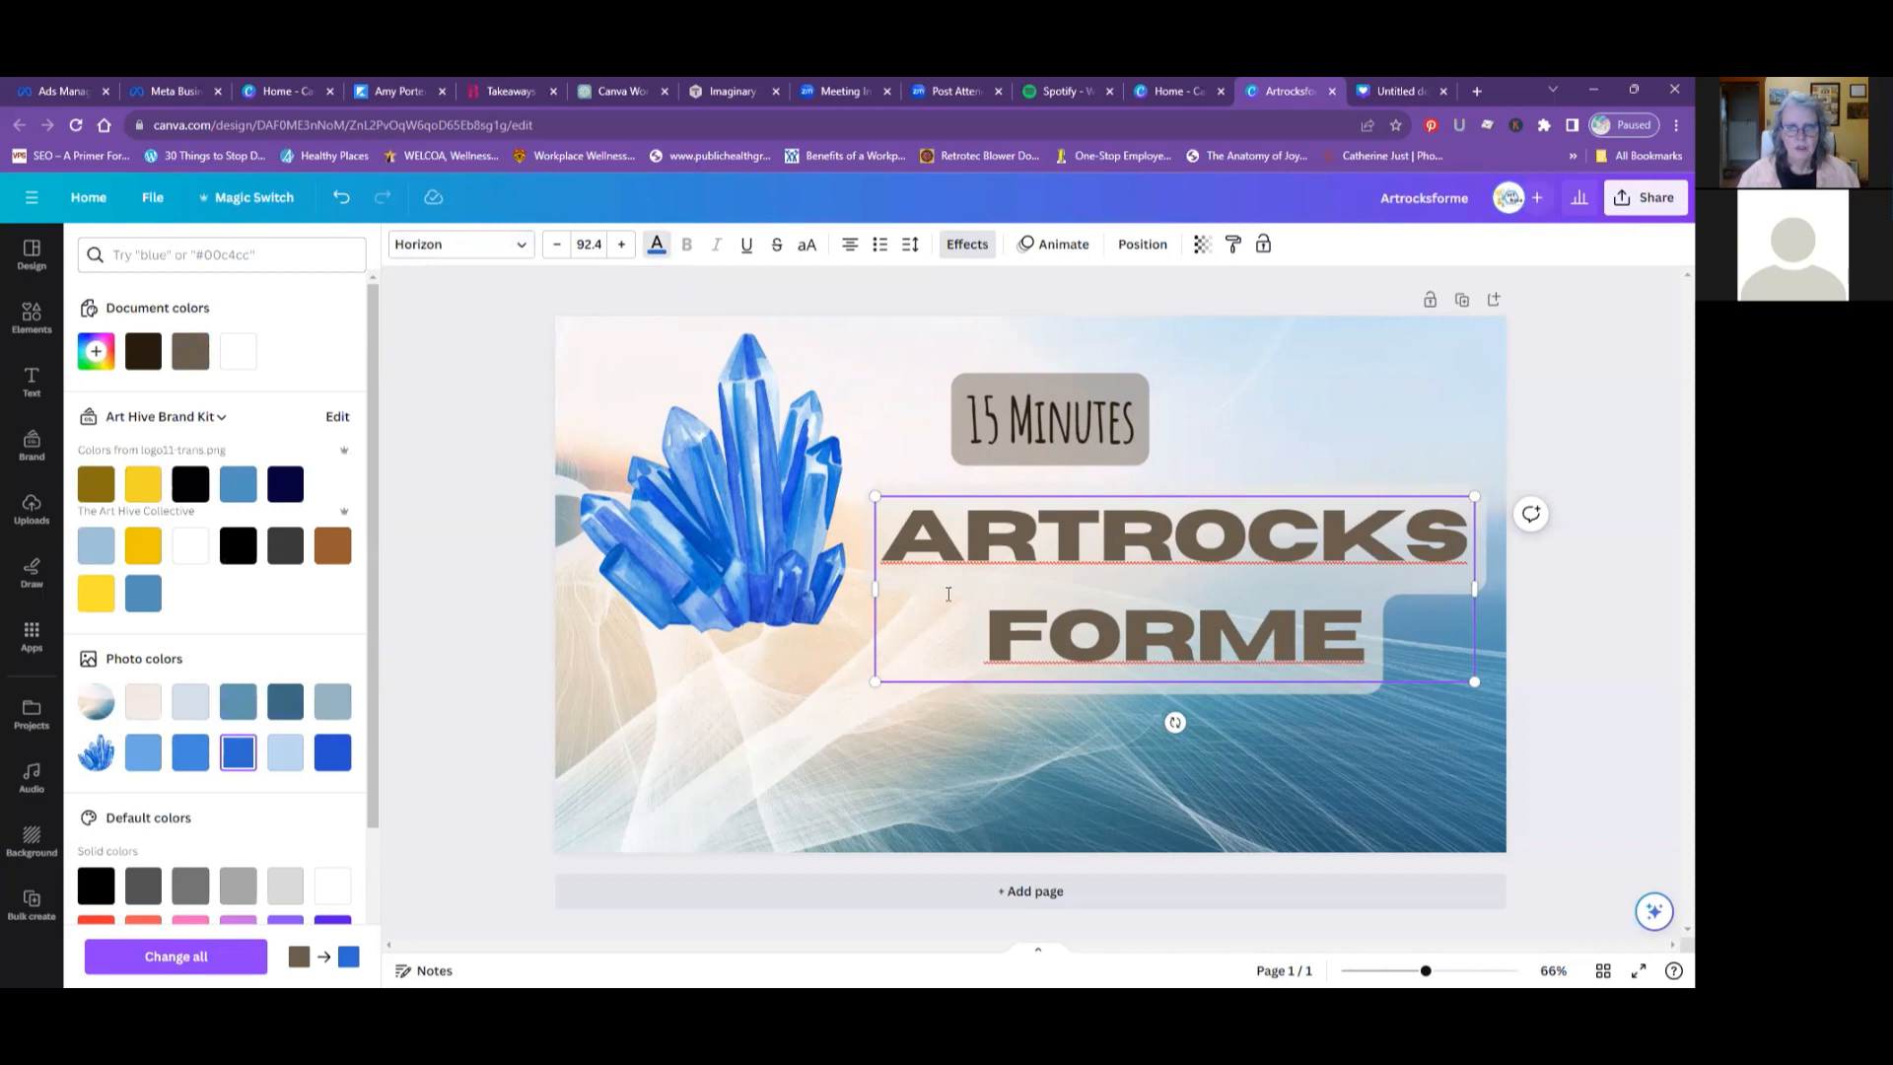
drag(905, 540, 1350, 621)
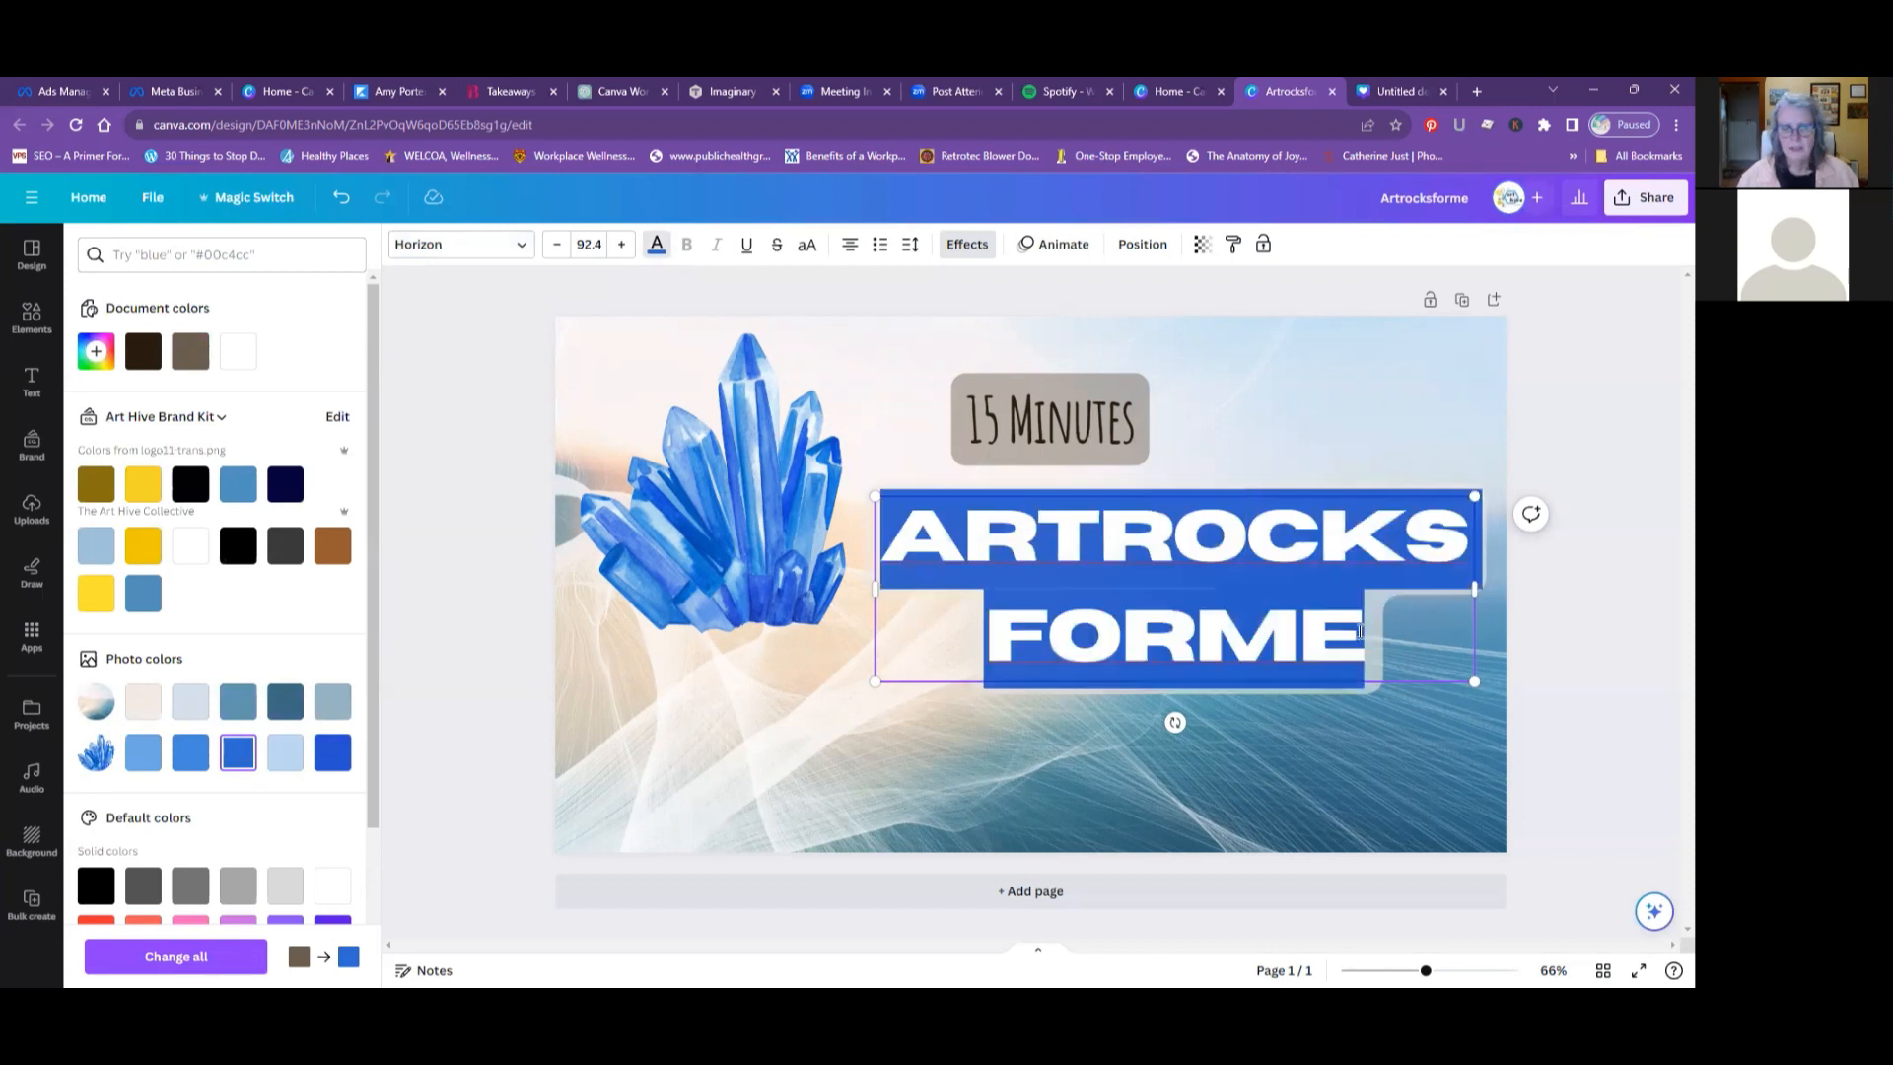
click(235, 758)
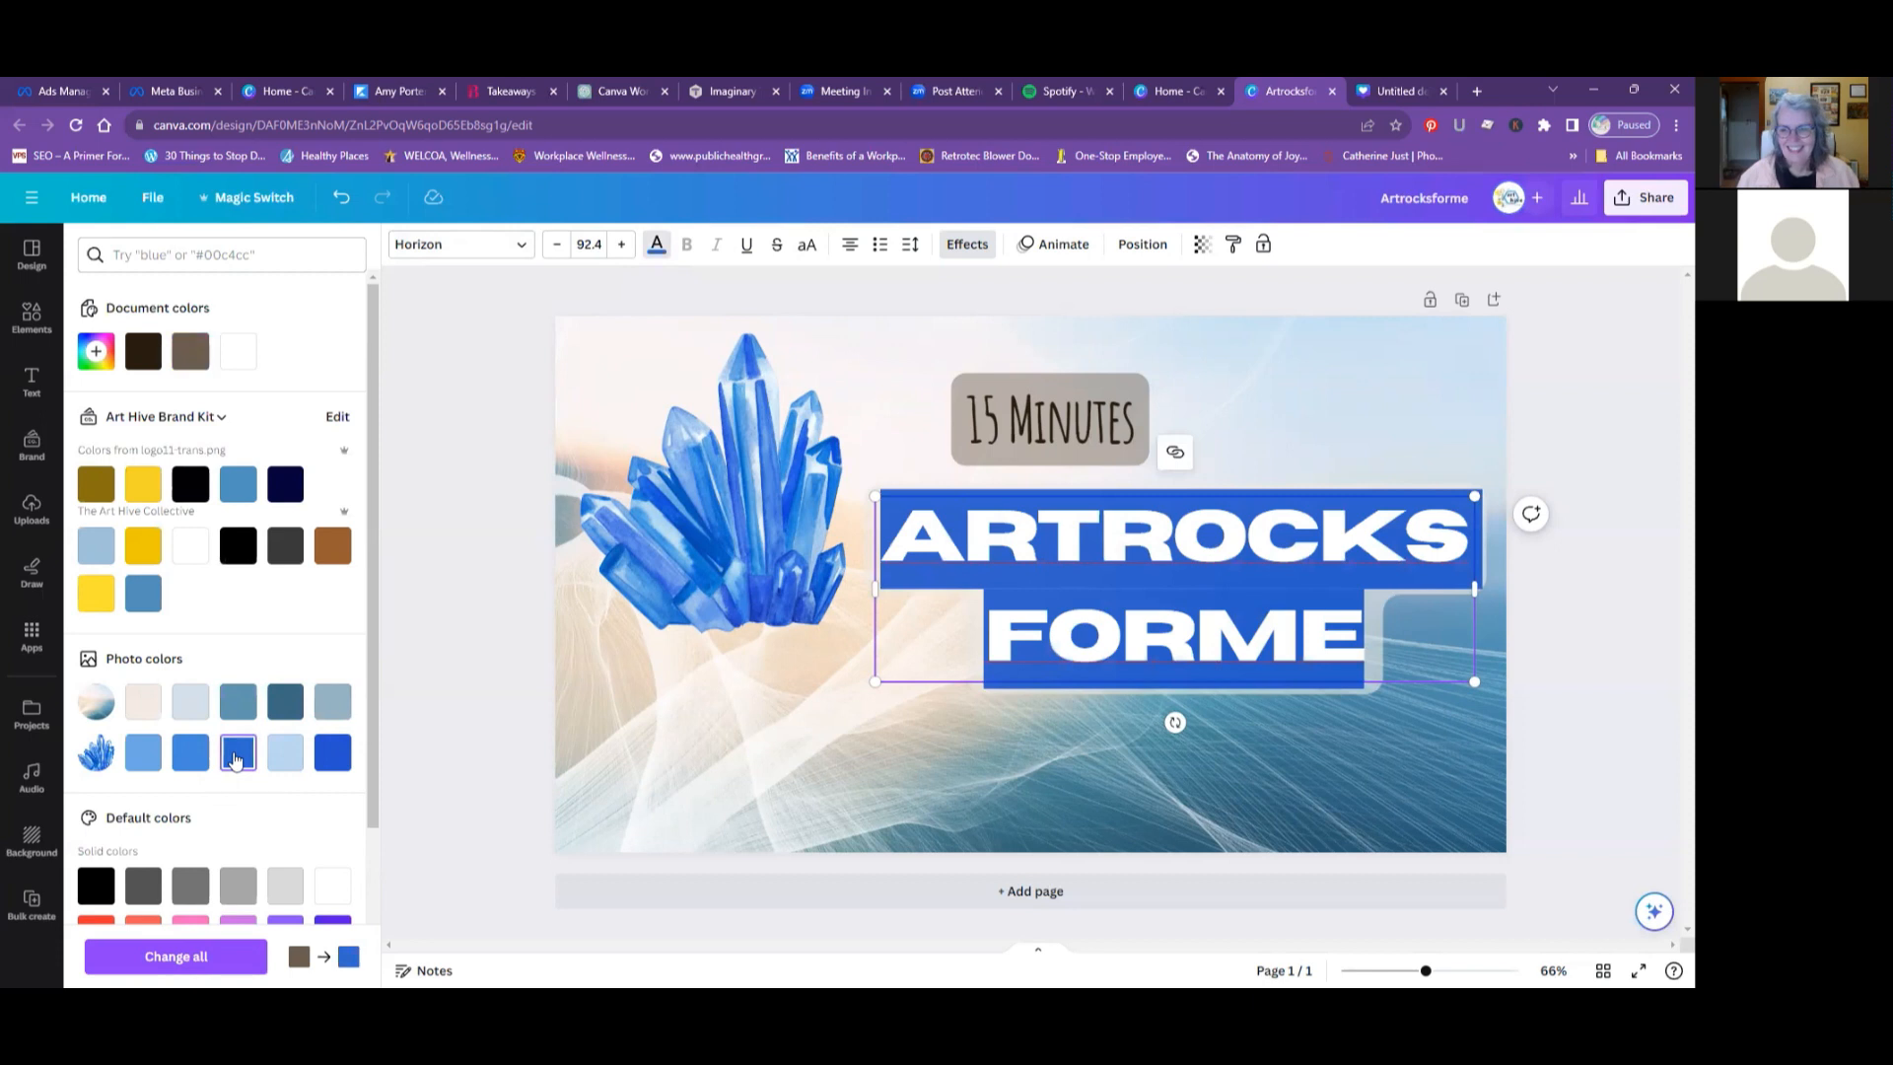
click(824, 723)
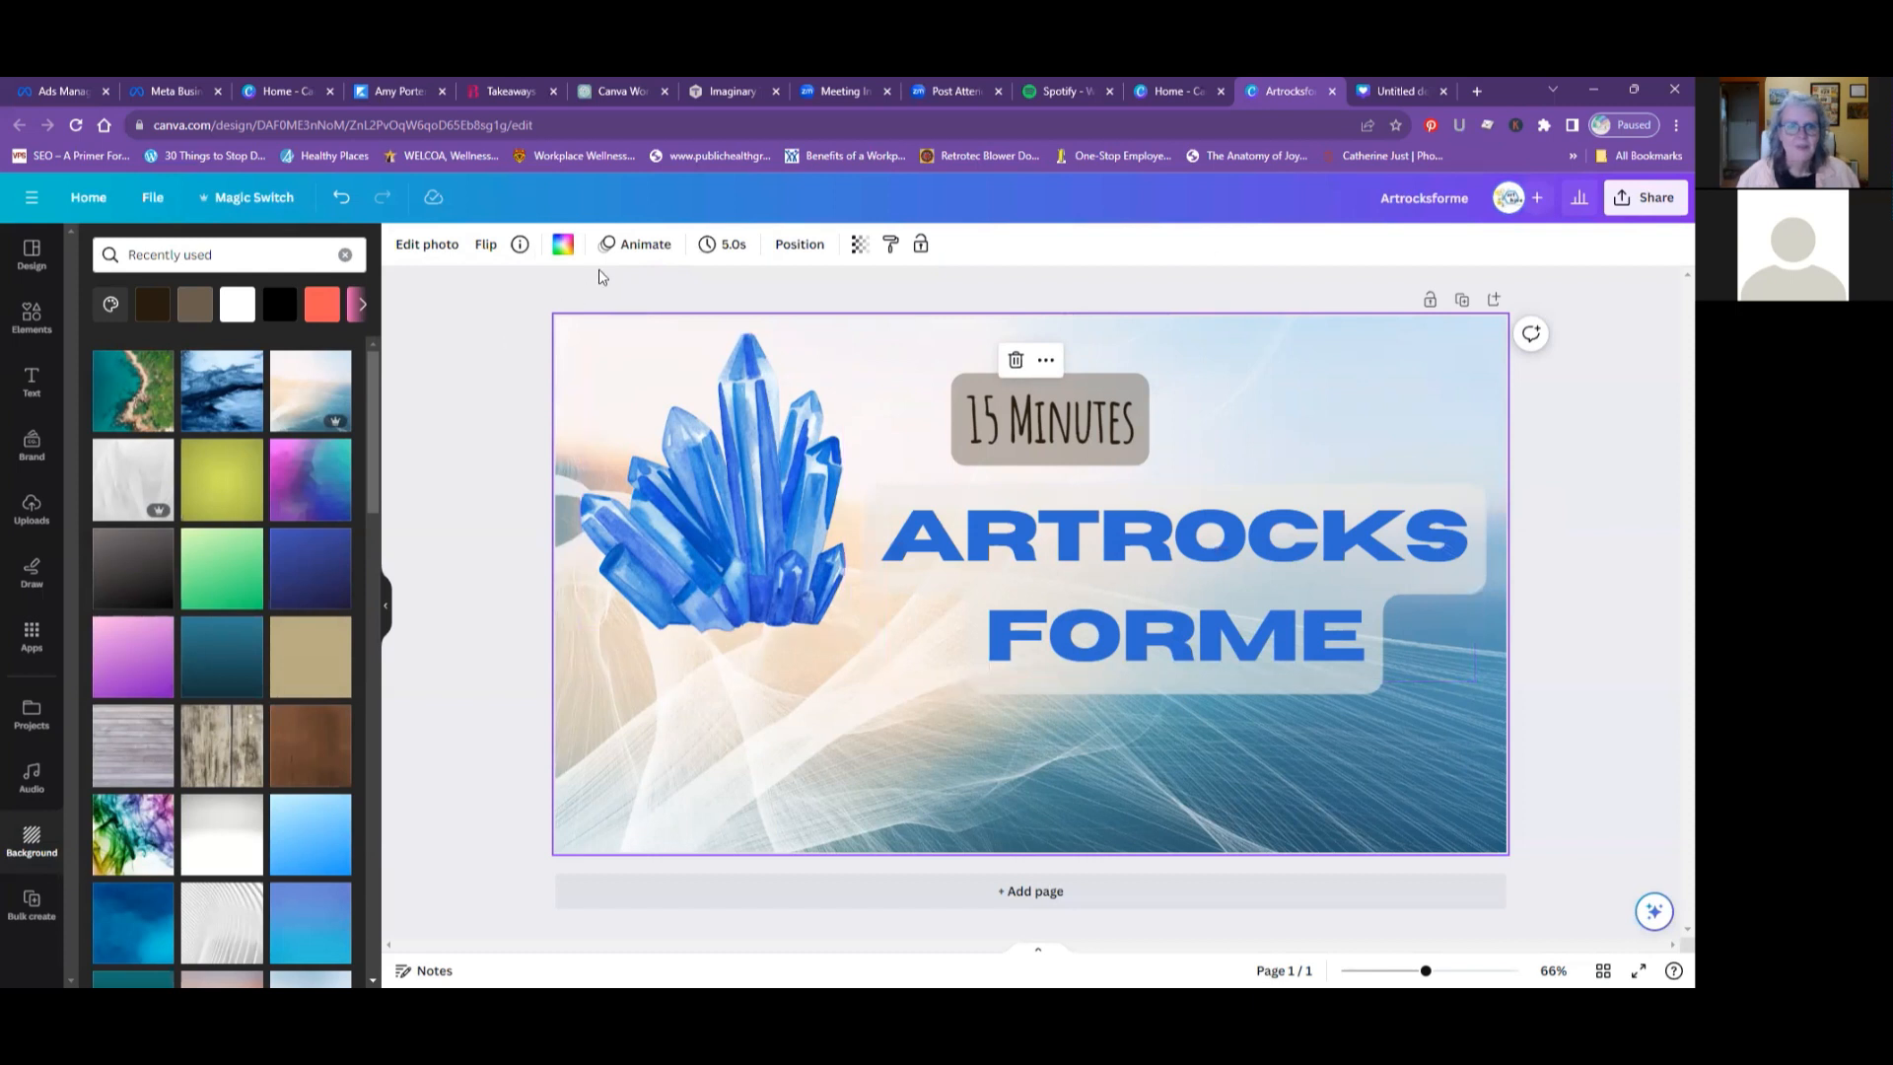
- Try the Lora font on the "Artrocksforme" heading
click(975, 493)
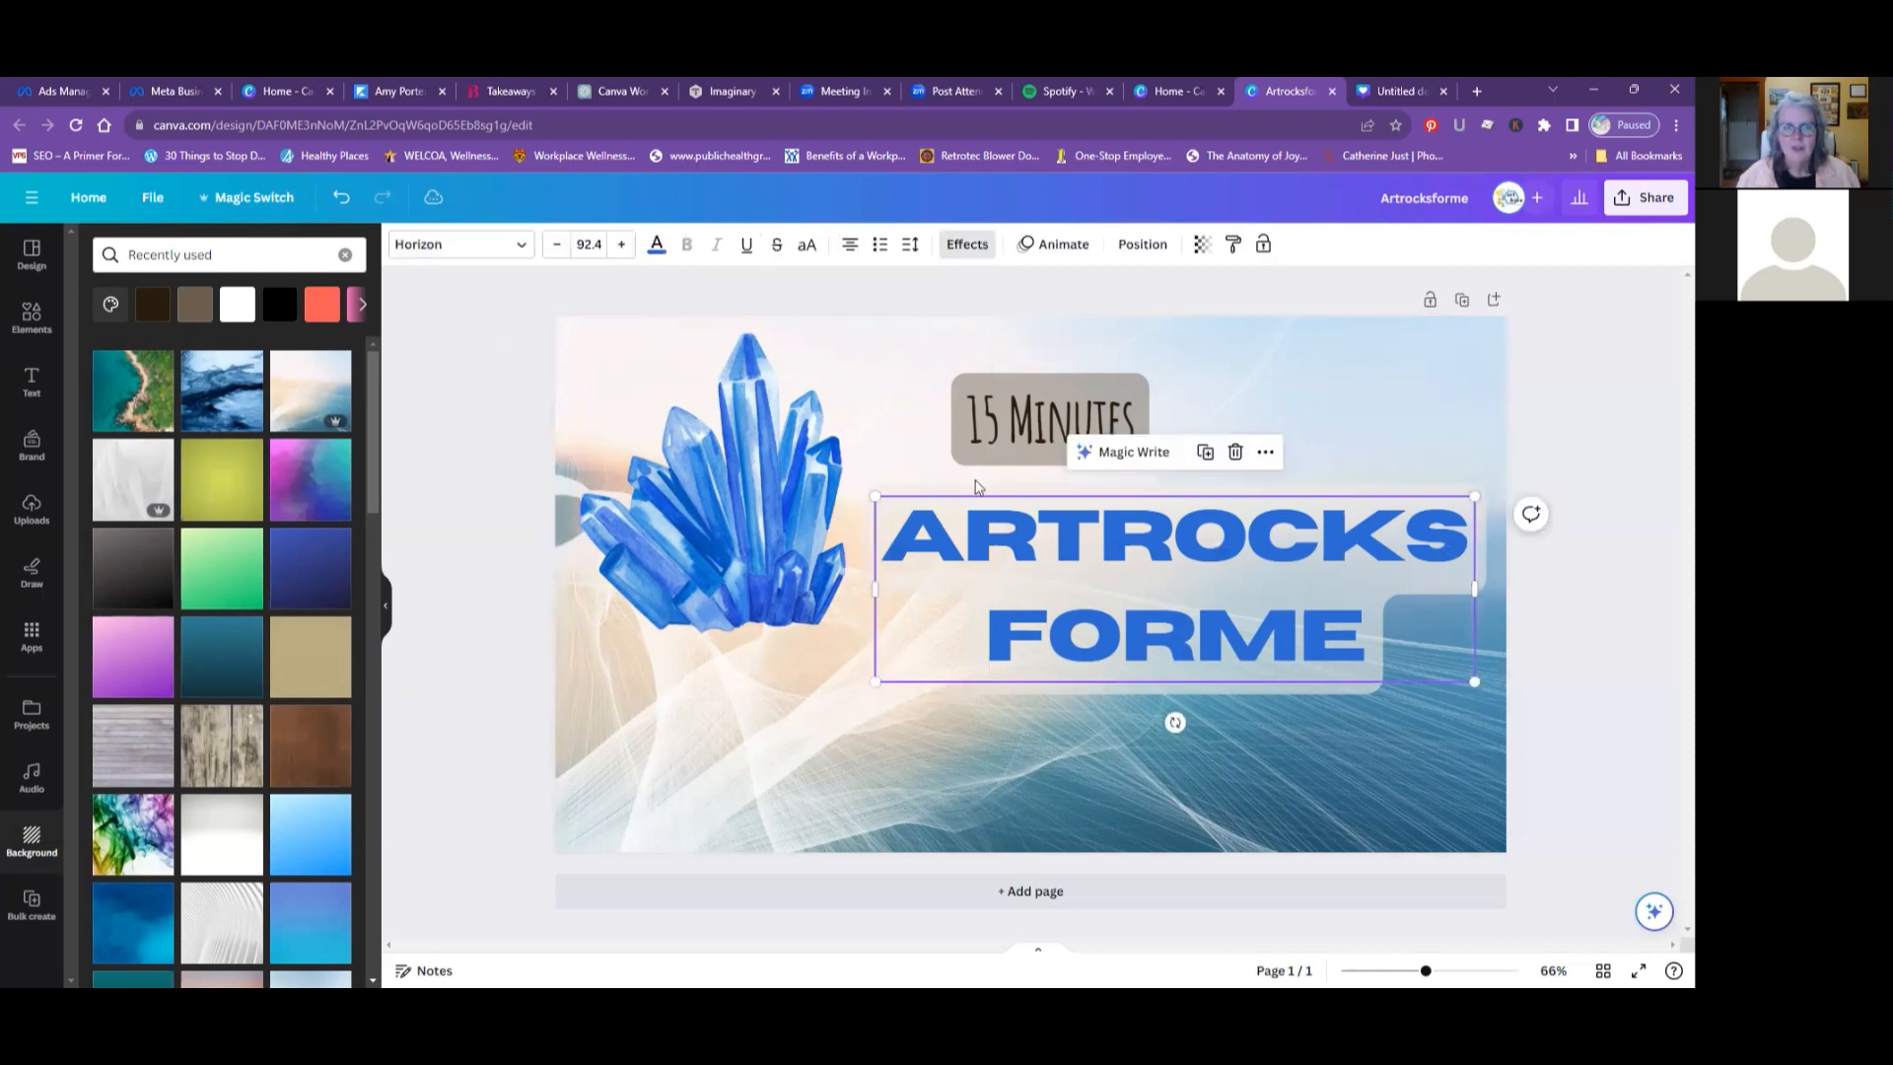
click(521, 255)
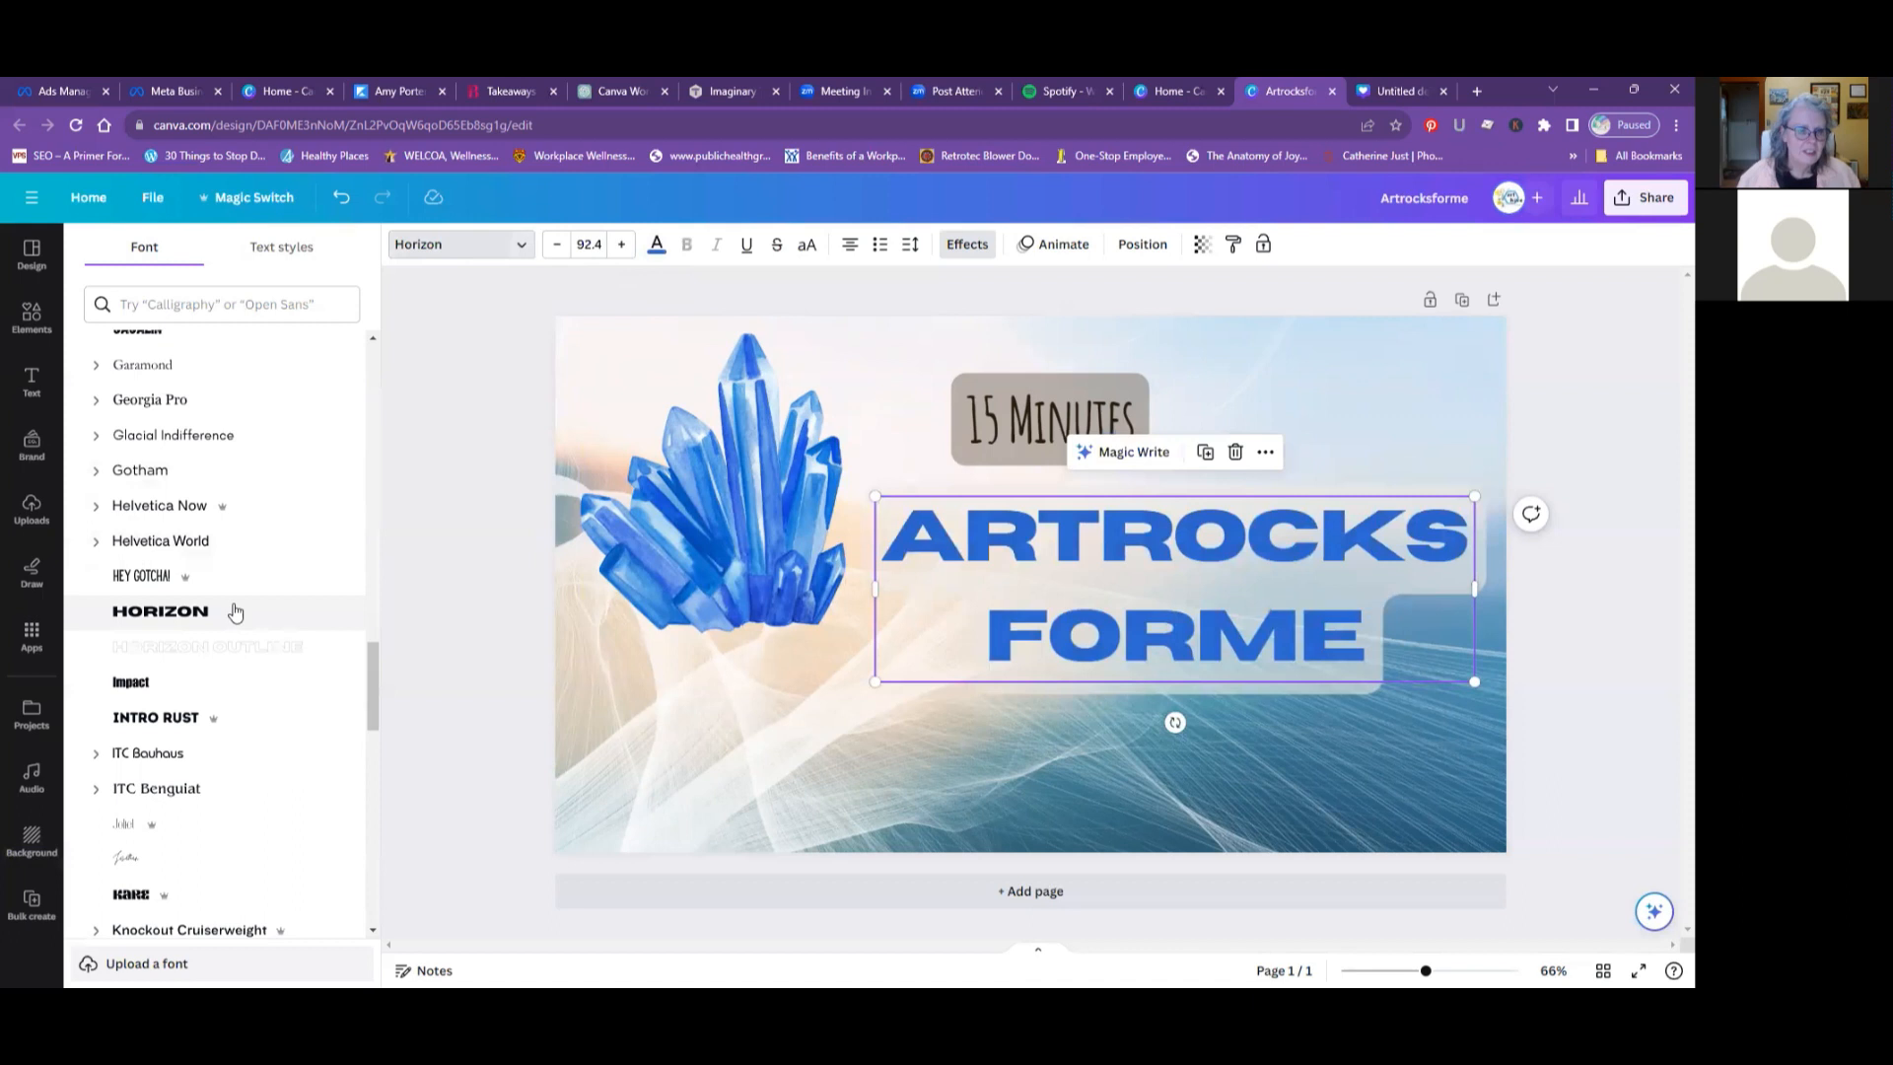
scroll(238, 612, down, 1)
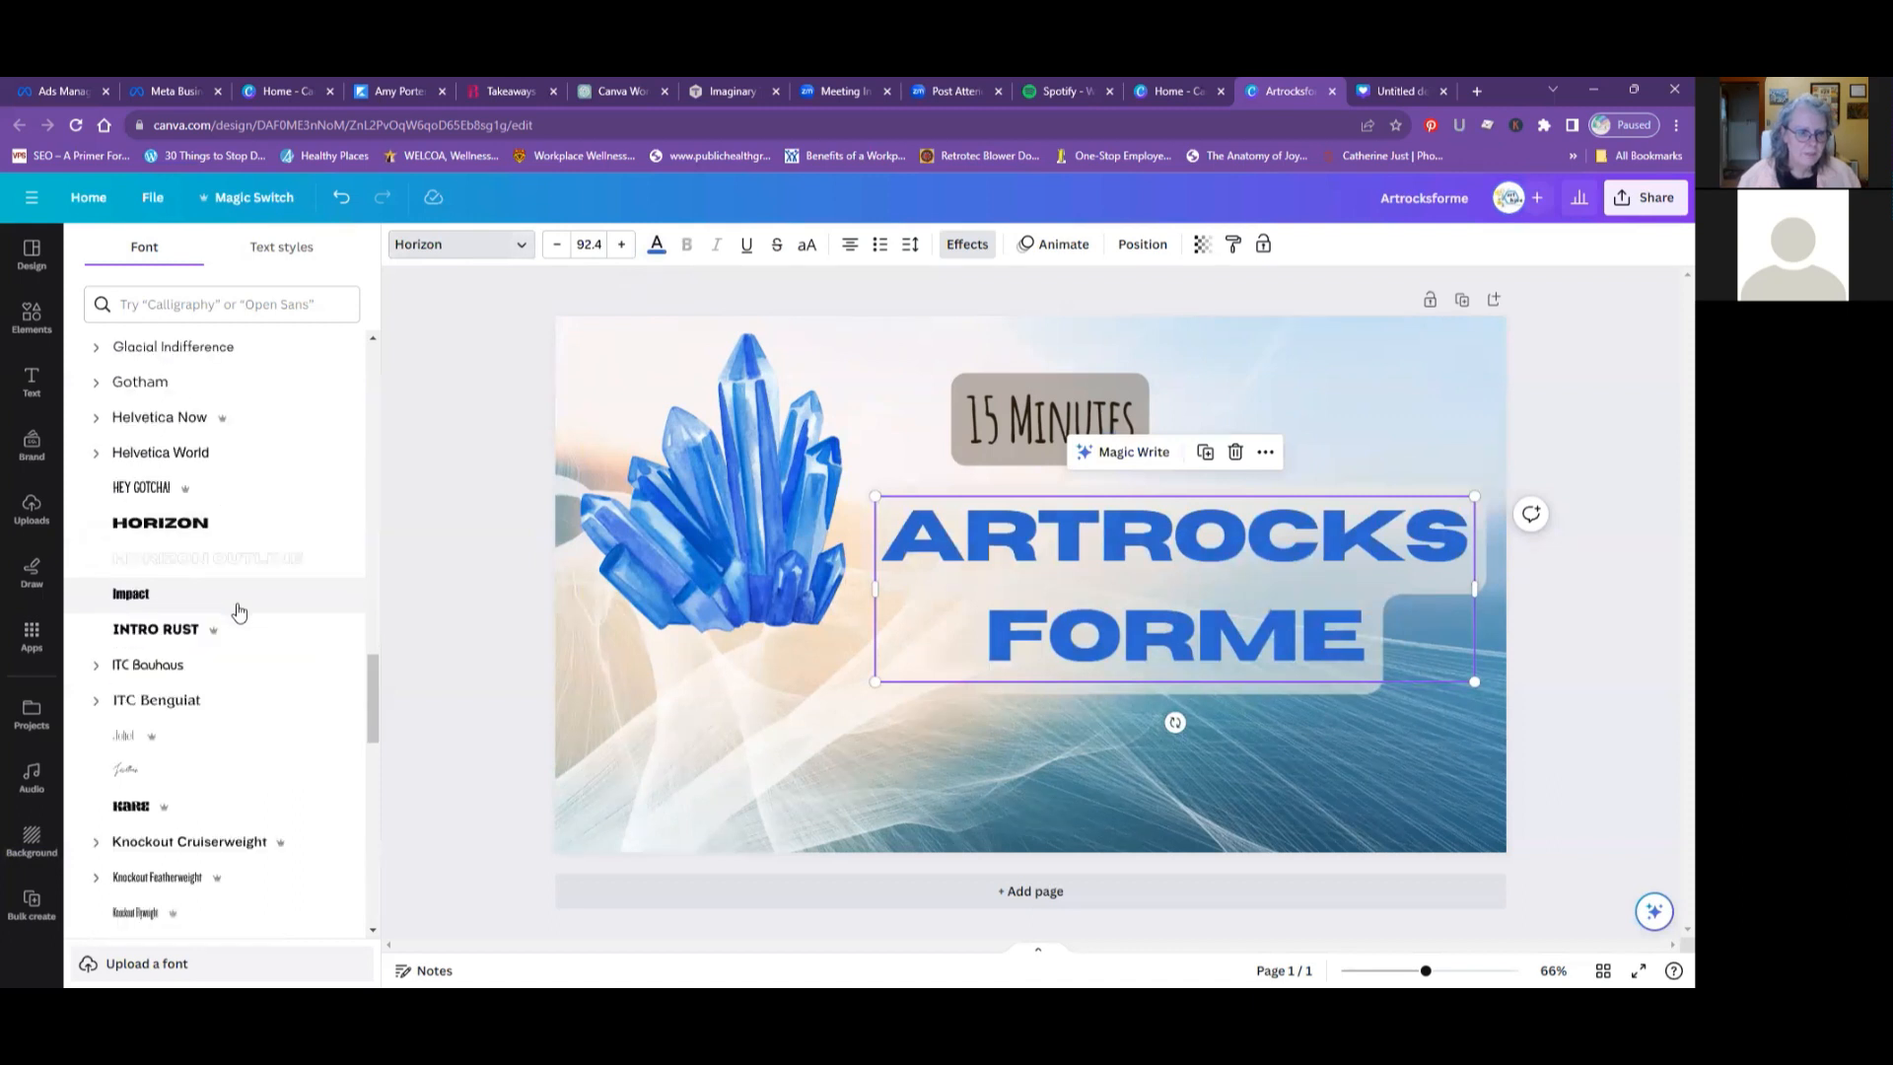
scroll(238, 612, down, 4)
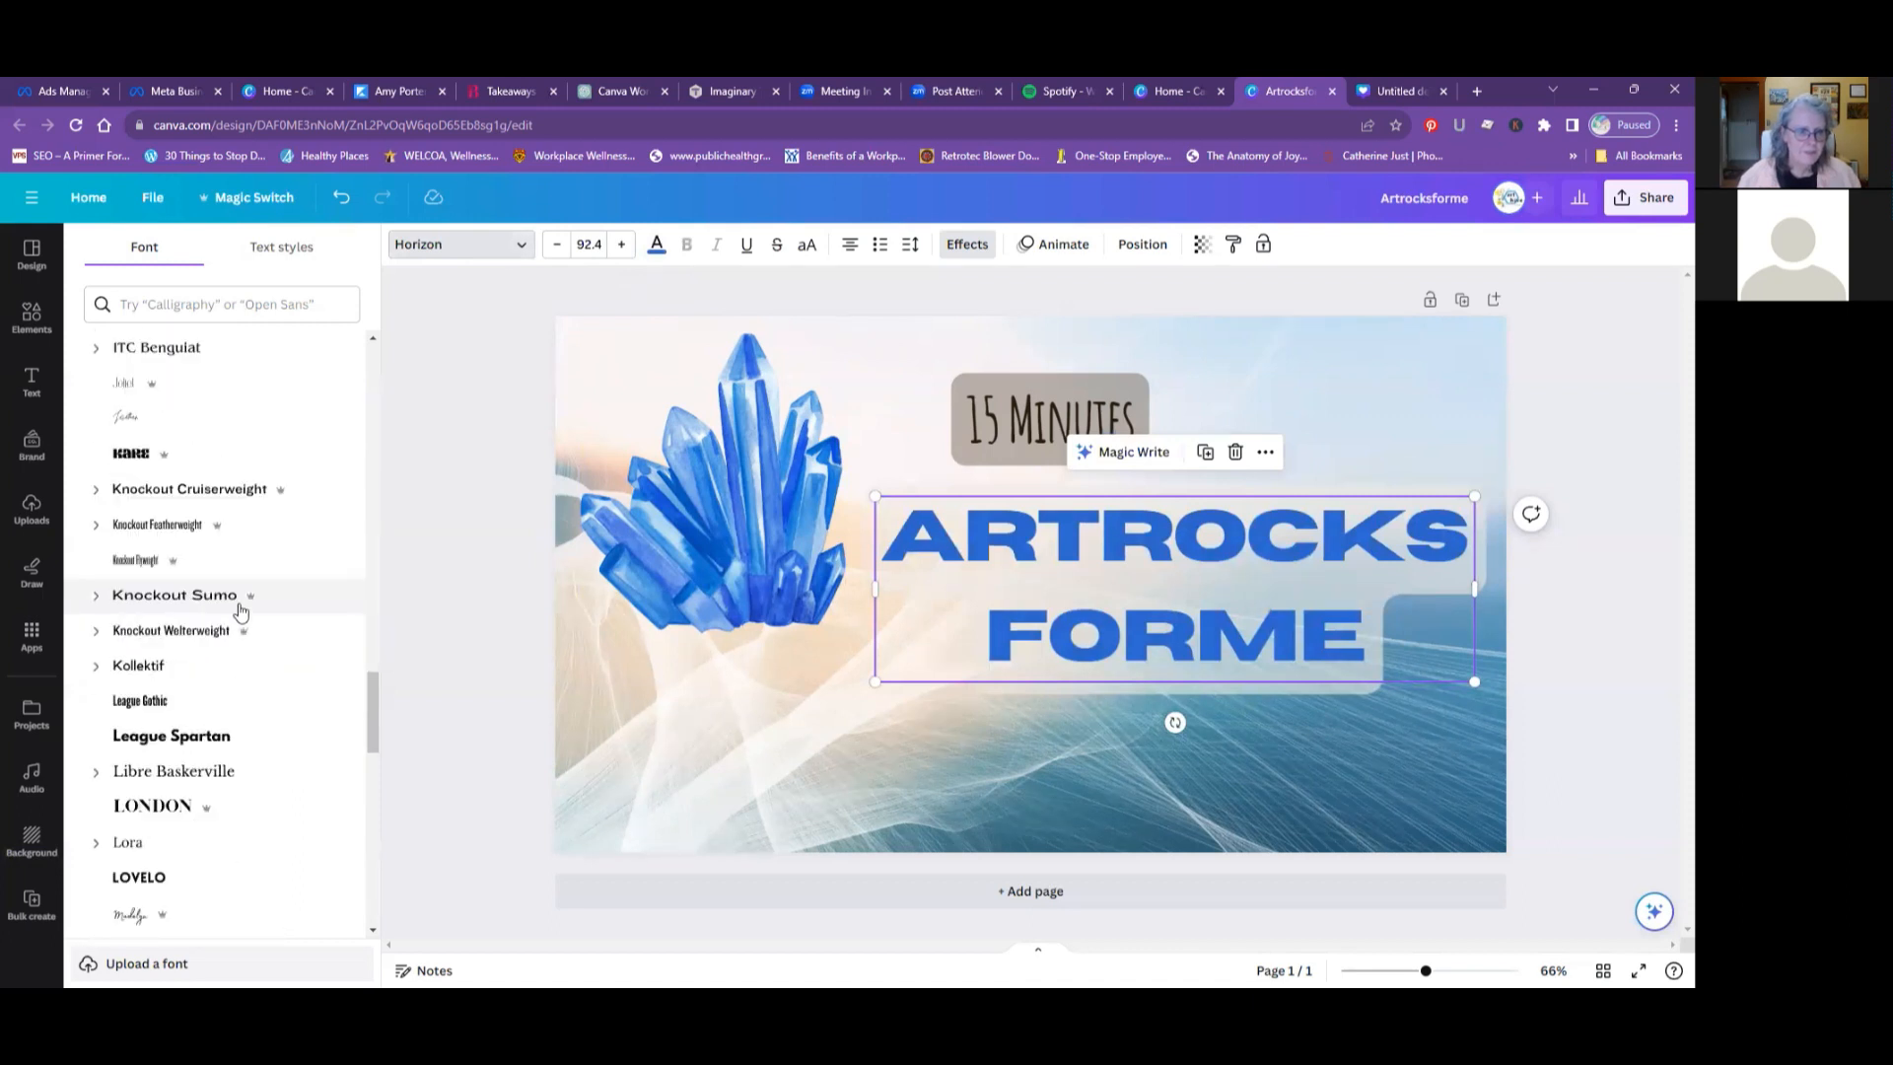
scroll(240, 611, down, 2)
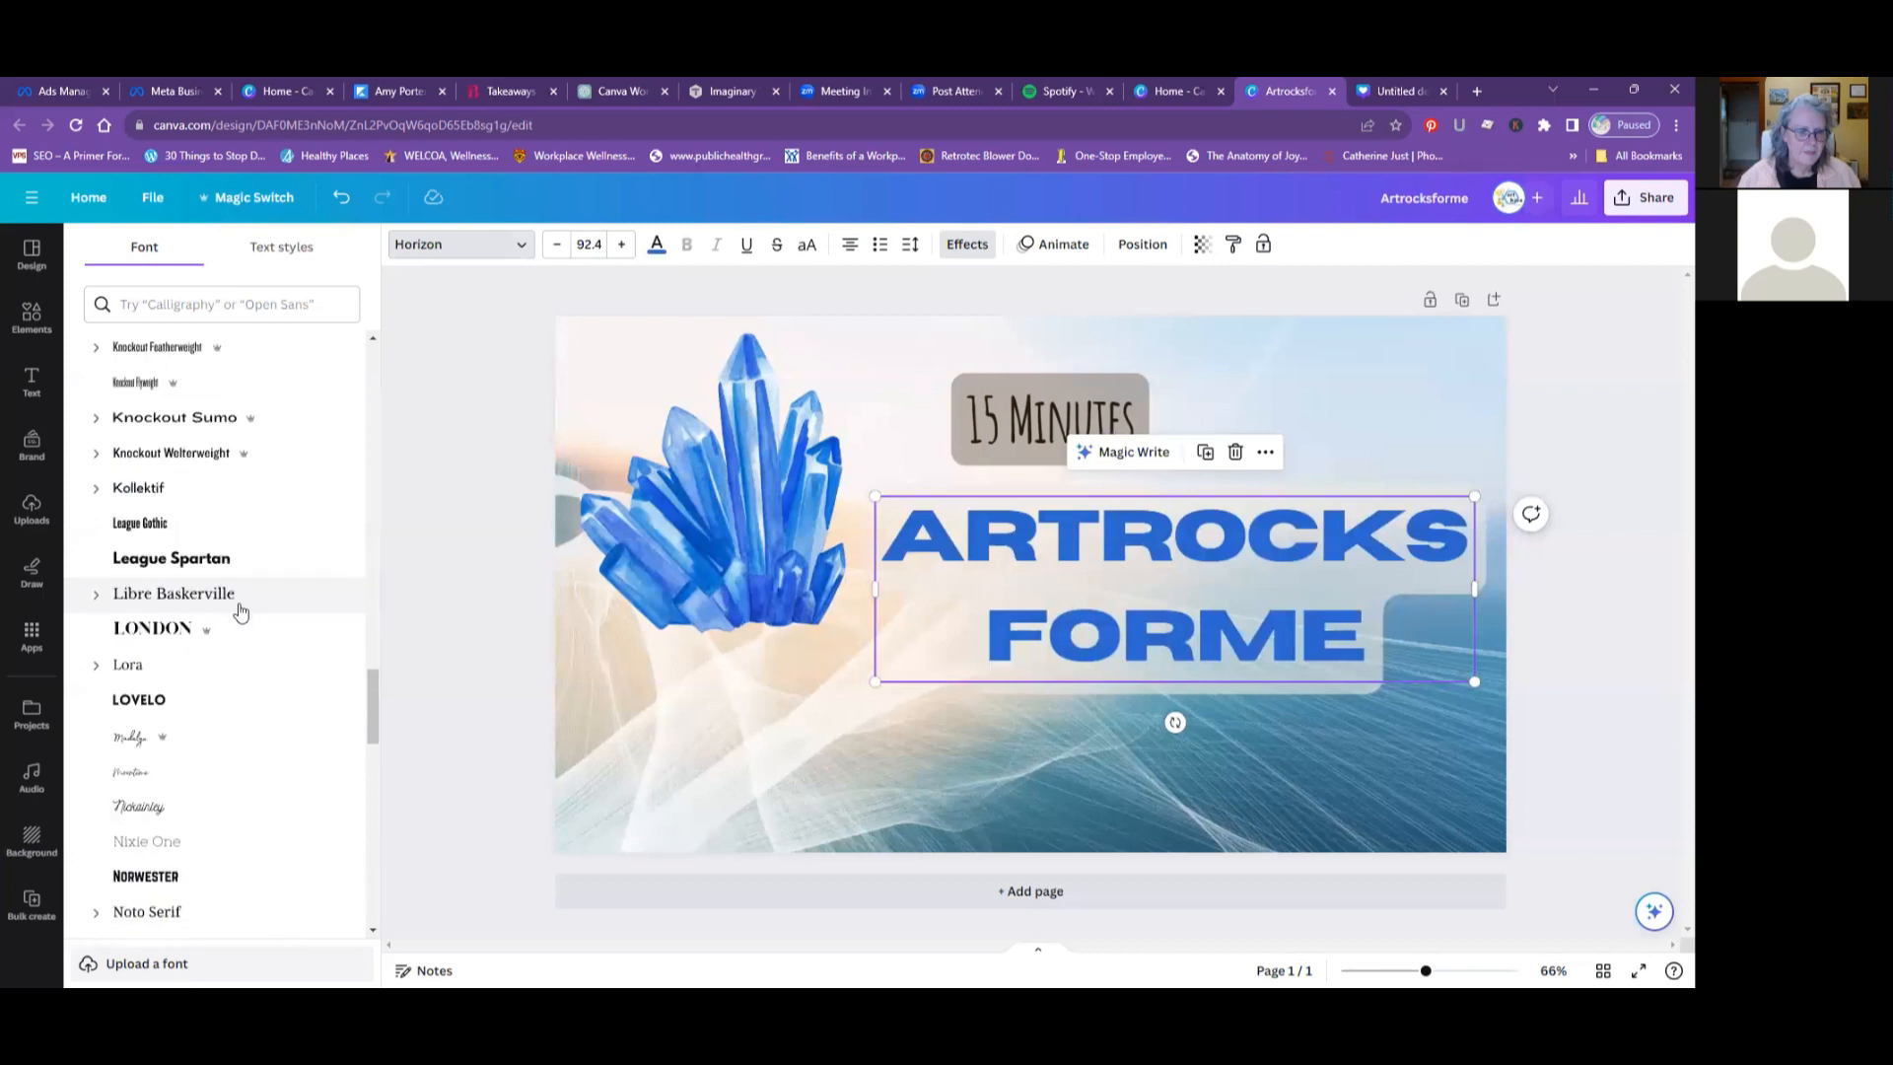
scroll(240, 611, down, 1)
click(135, 584)
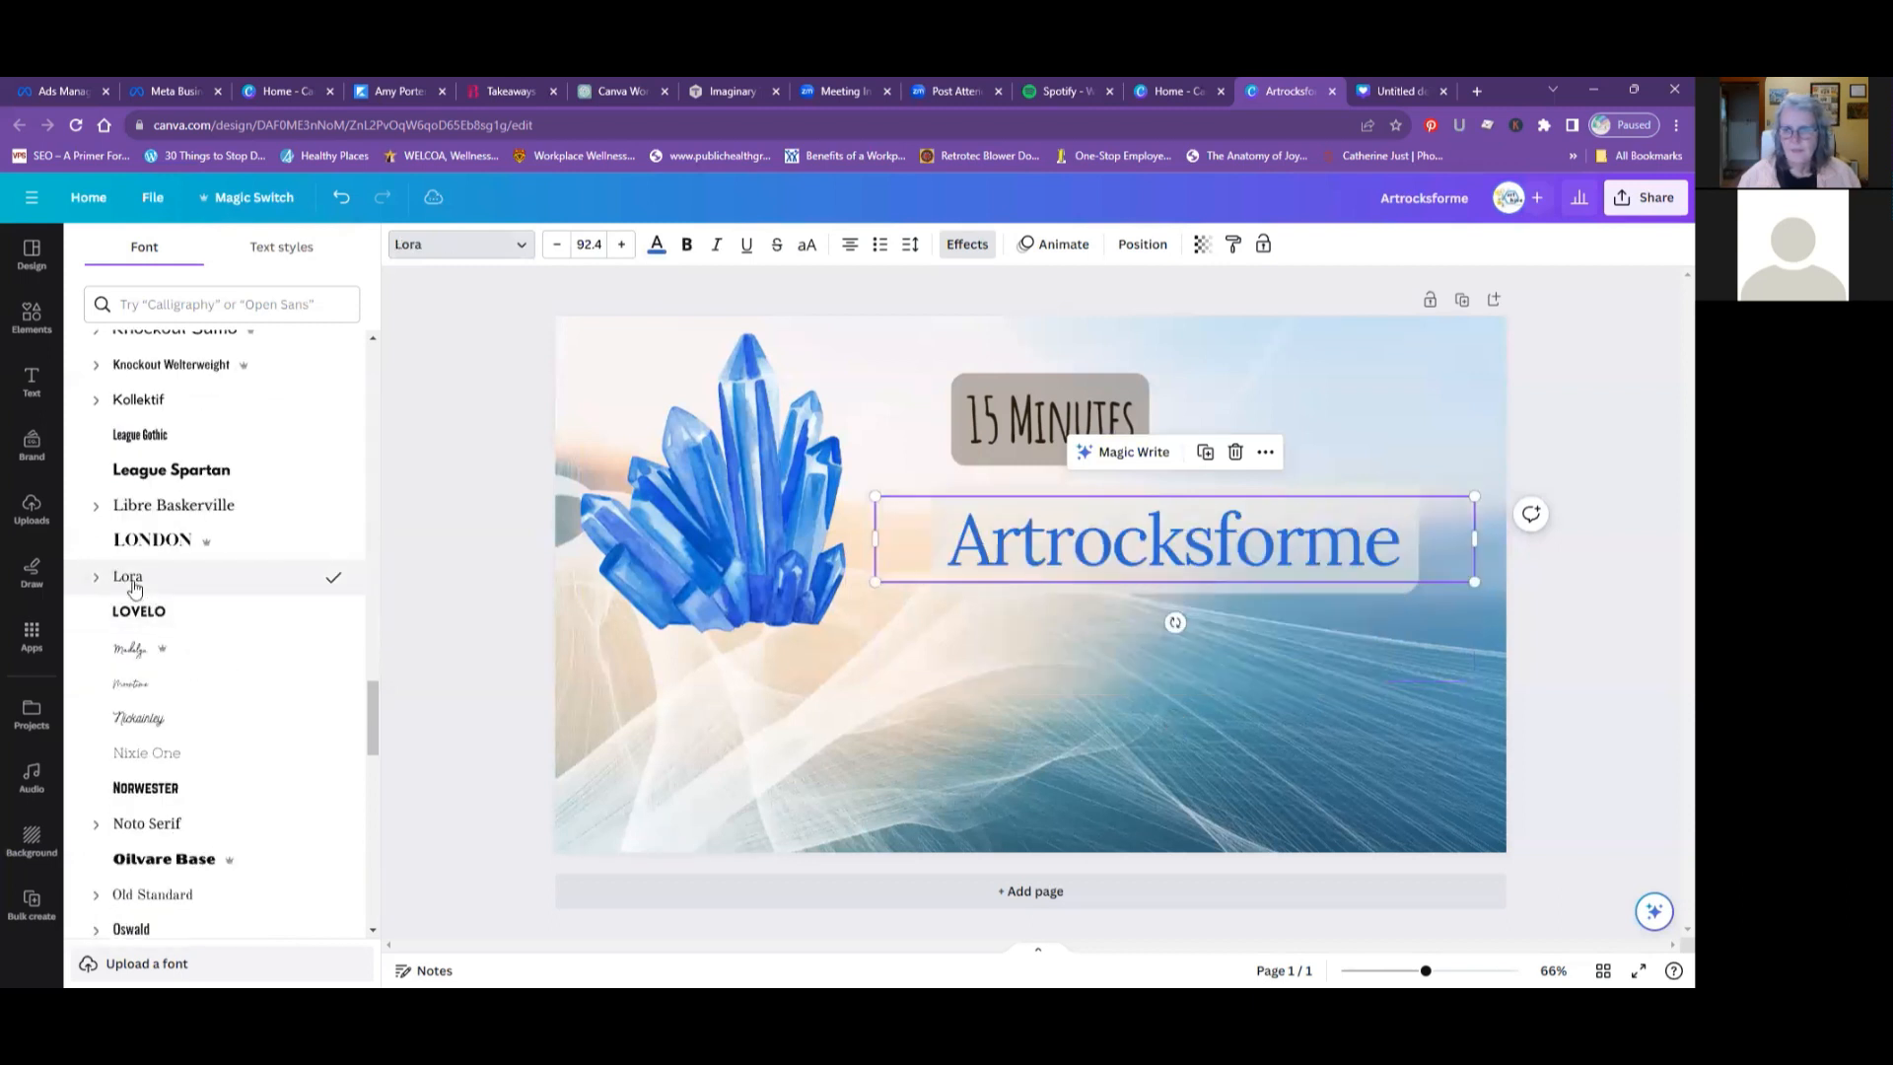
- Try the Oswald and Roboto fonts on the "Artrocksforme" heading
scroll(145, 594, down, 1)
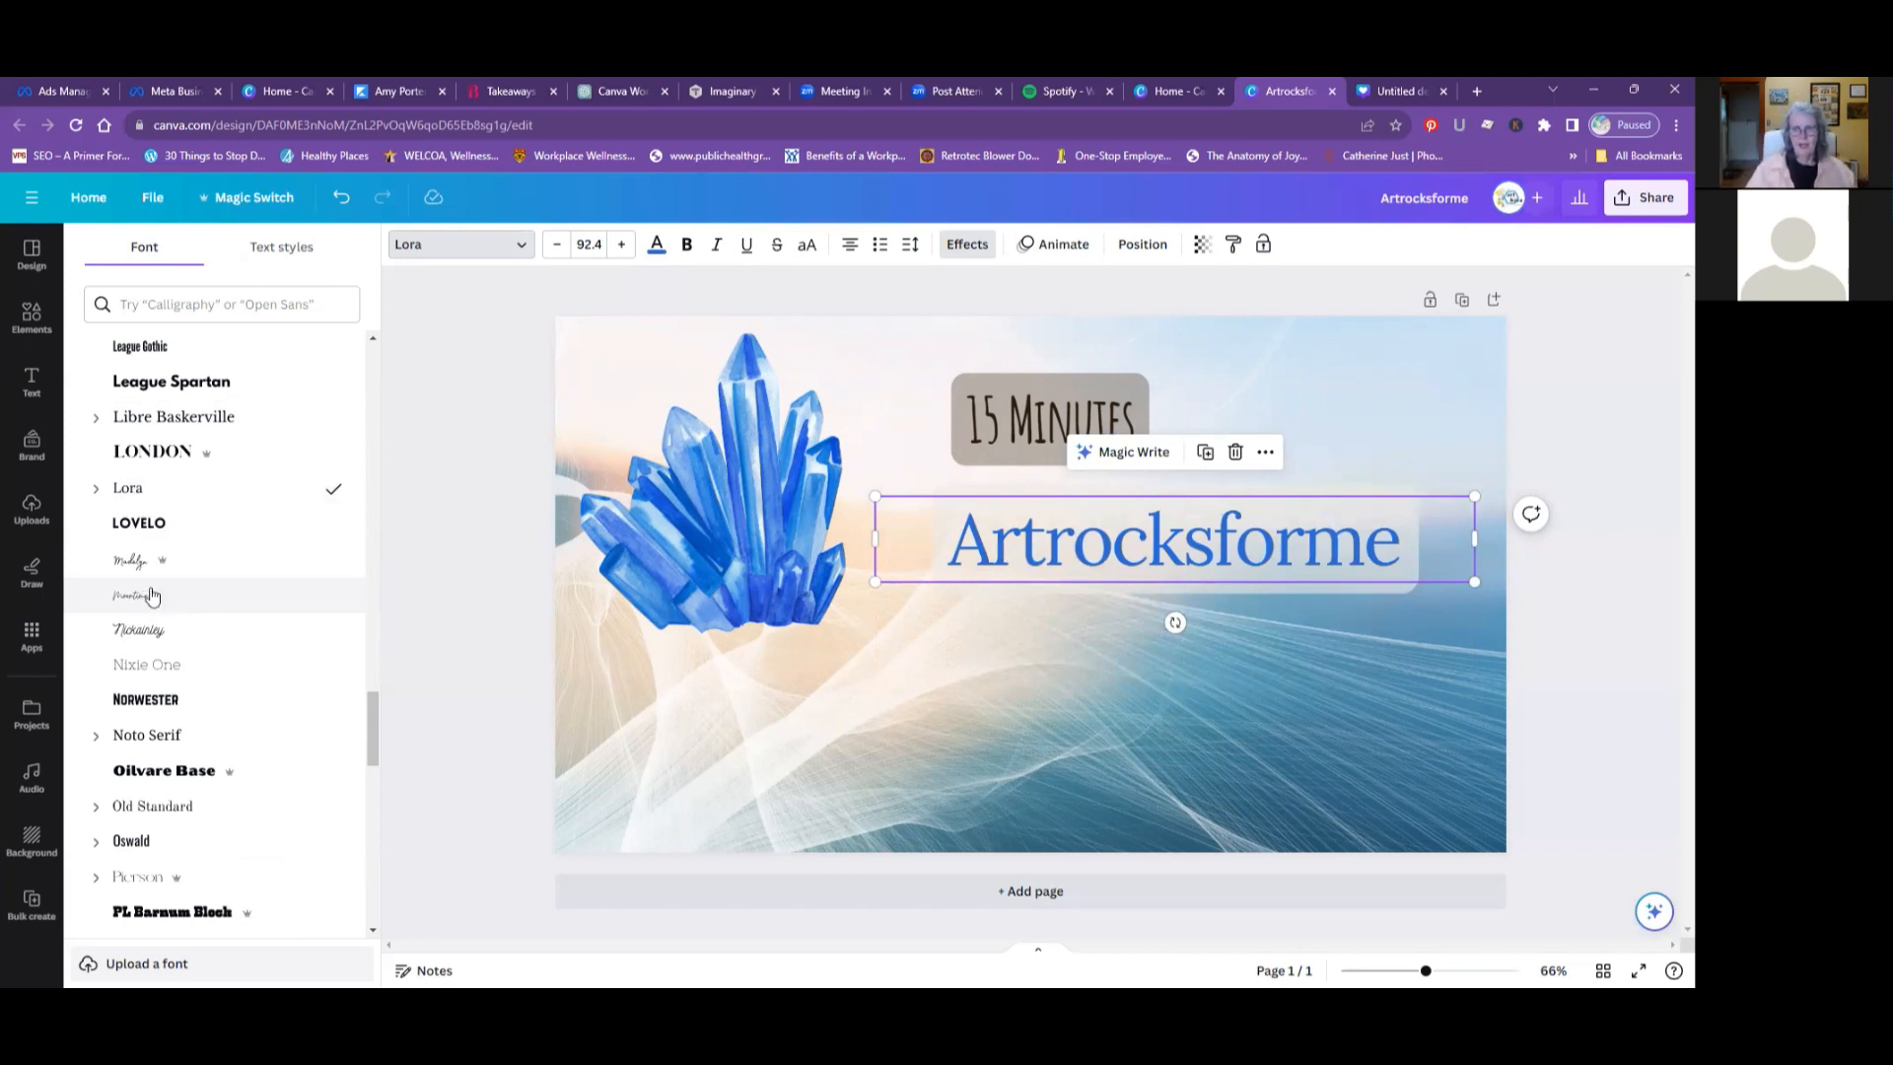
scroll(151, 601, down, 1)
click(131, 753)
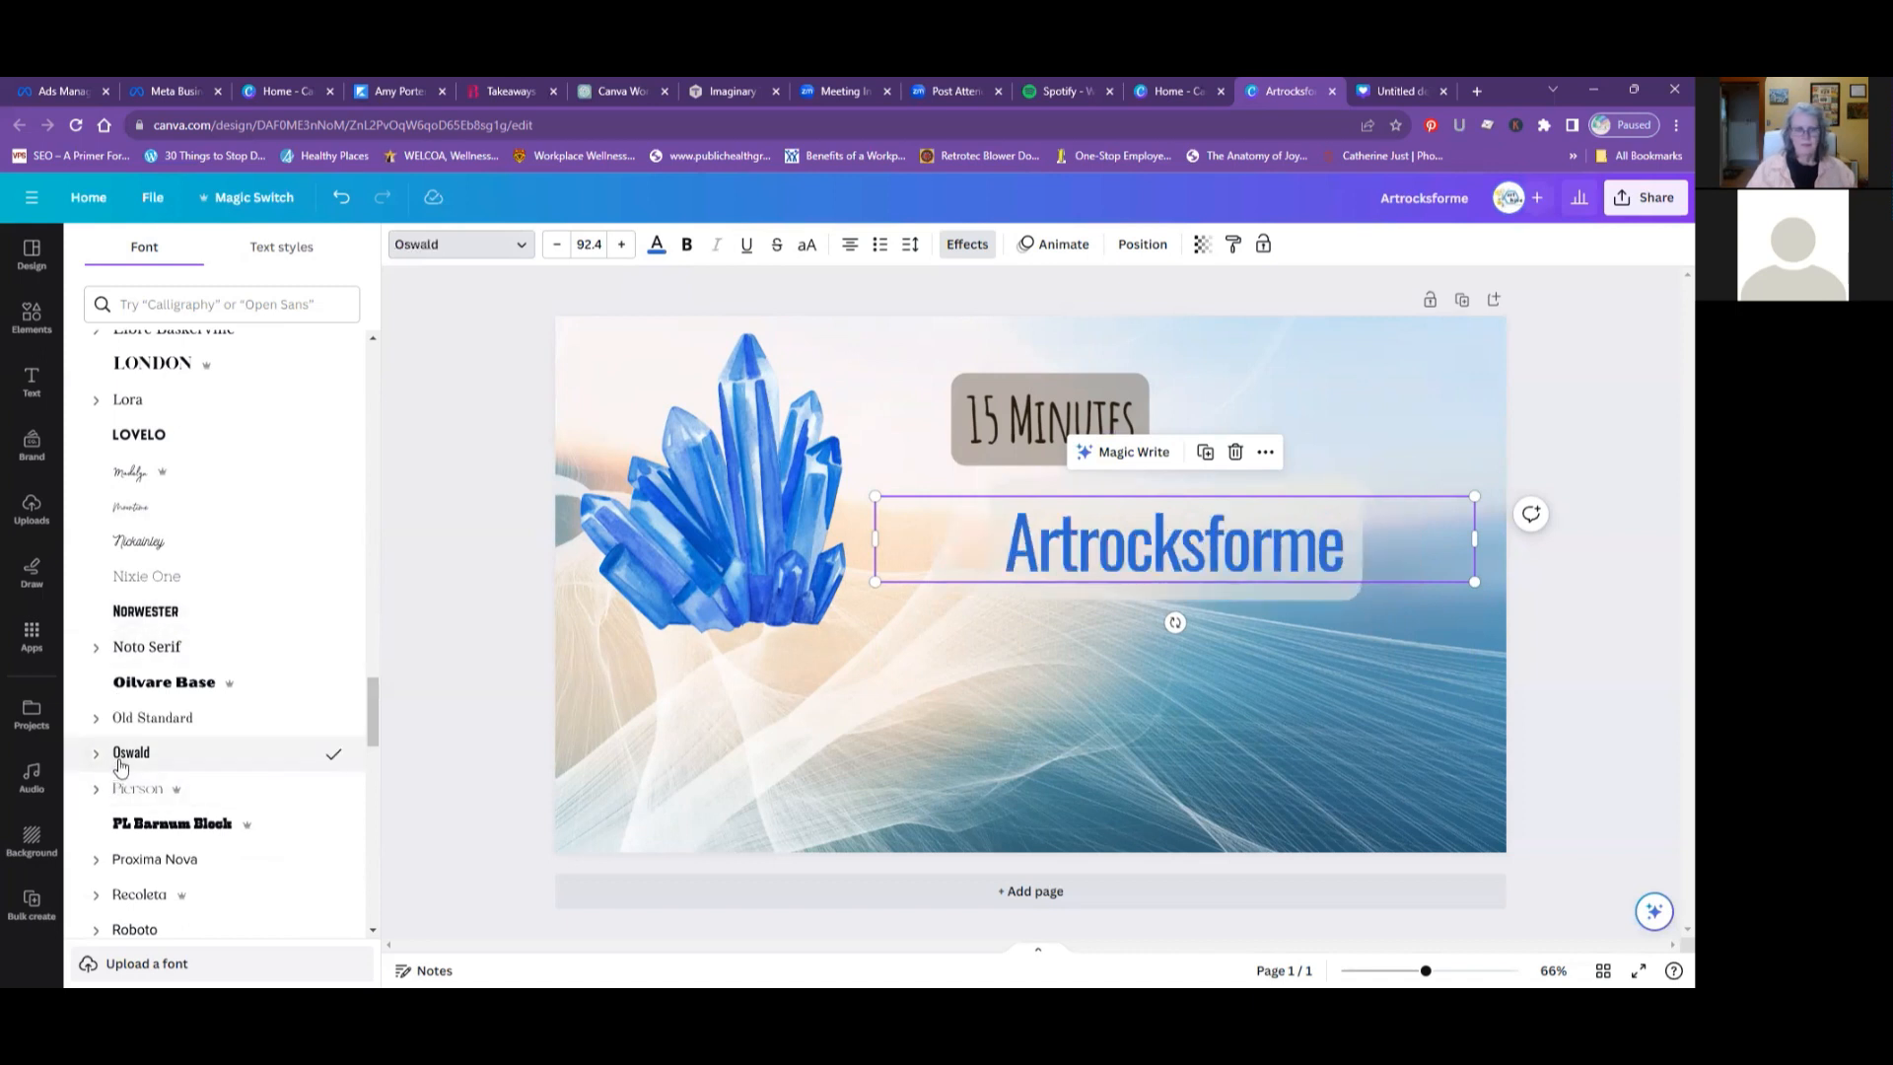
scroll(164, 753, down, 1)
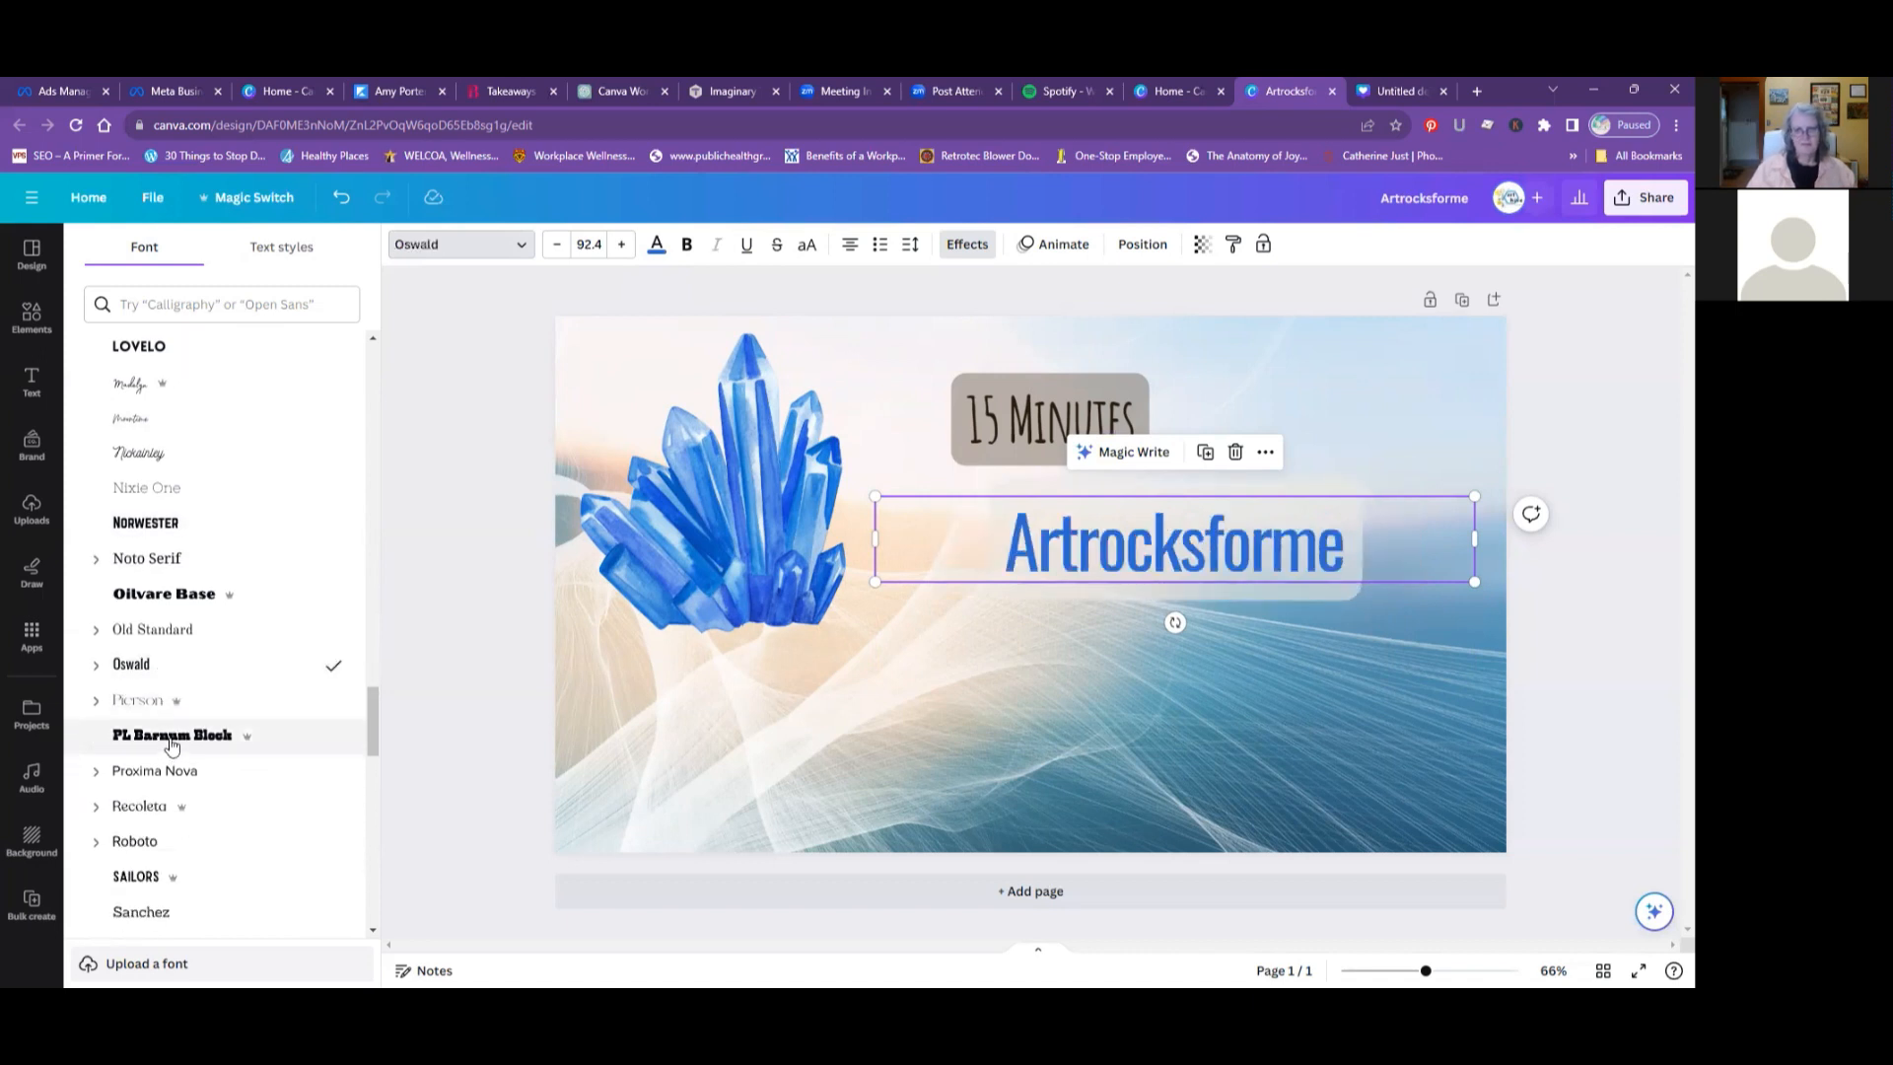
scroll(181, 730, down, 1)
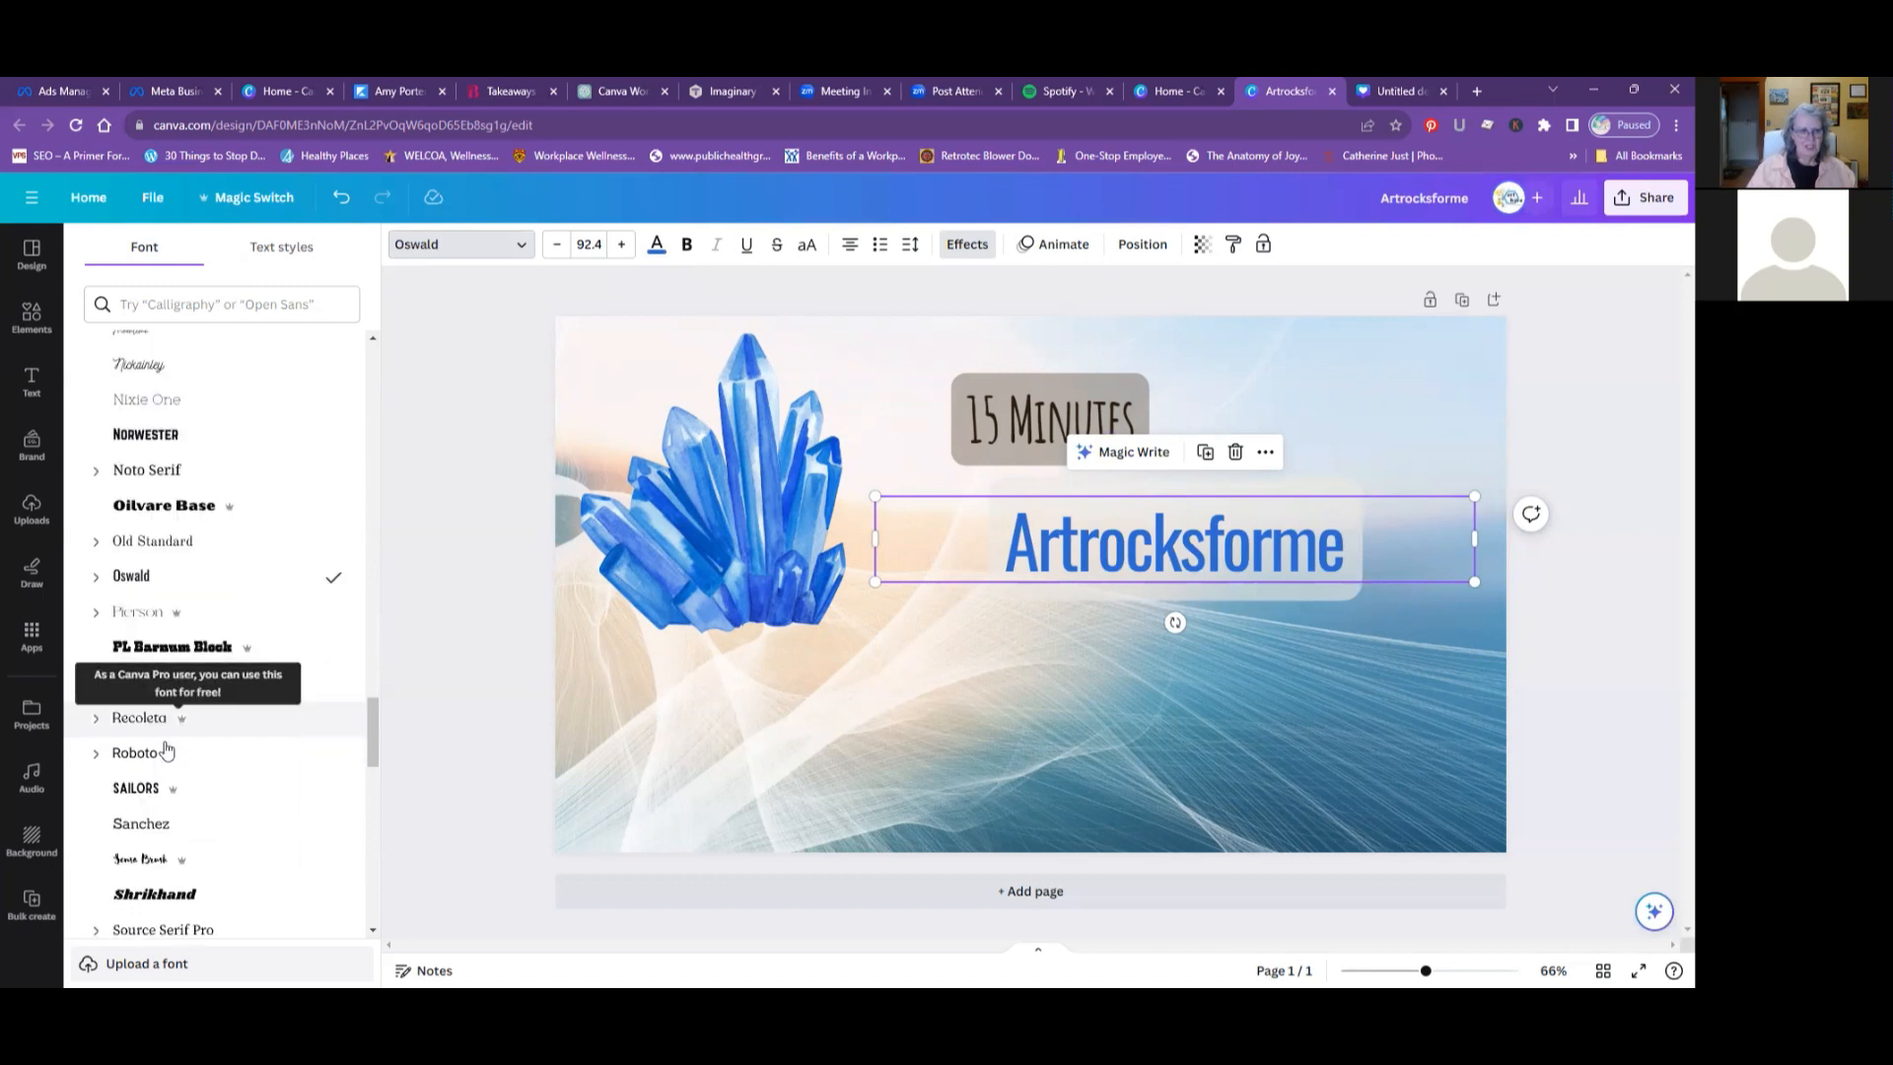
click(135, 753)
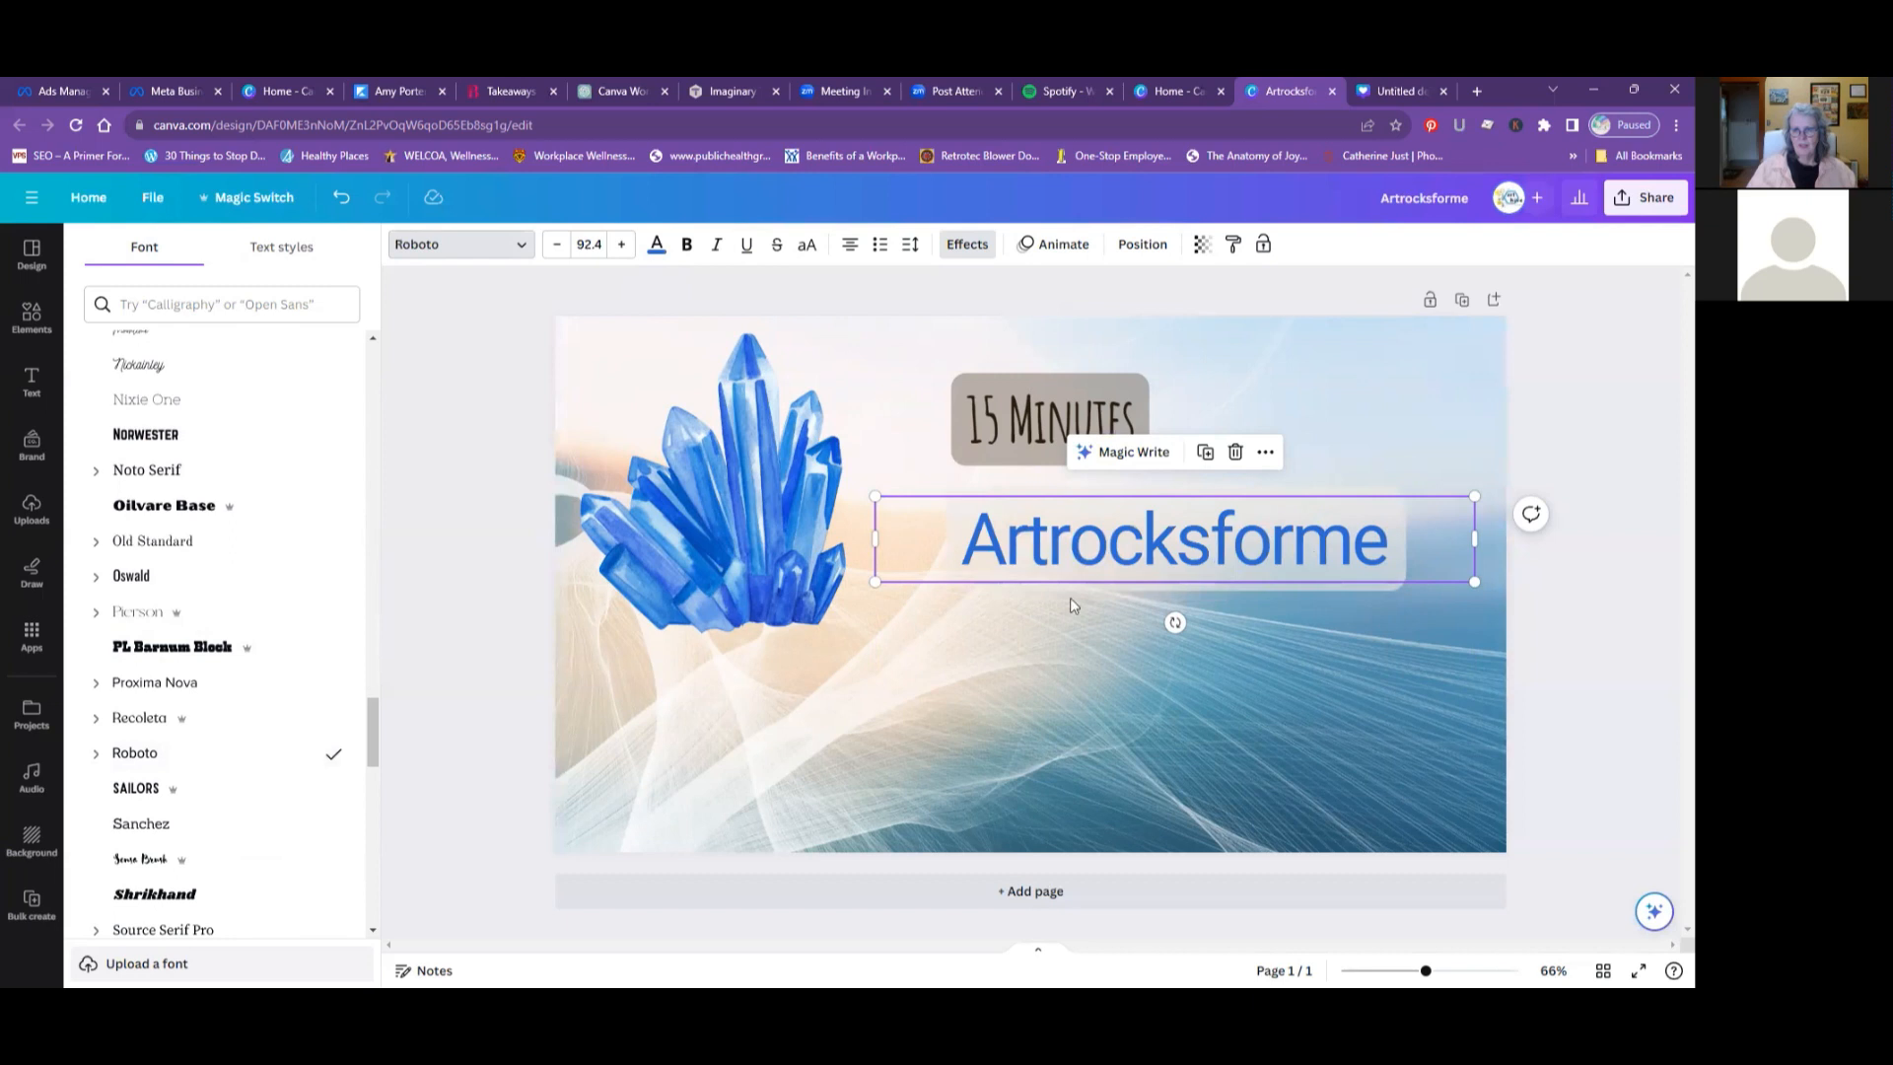
- Try the Sailors and Trebuchet MS fonts on the "Artrocksforme" heading
click(143, 789)
scroll(162, 740, down, 1)
scroll(168, 734, down, 4)
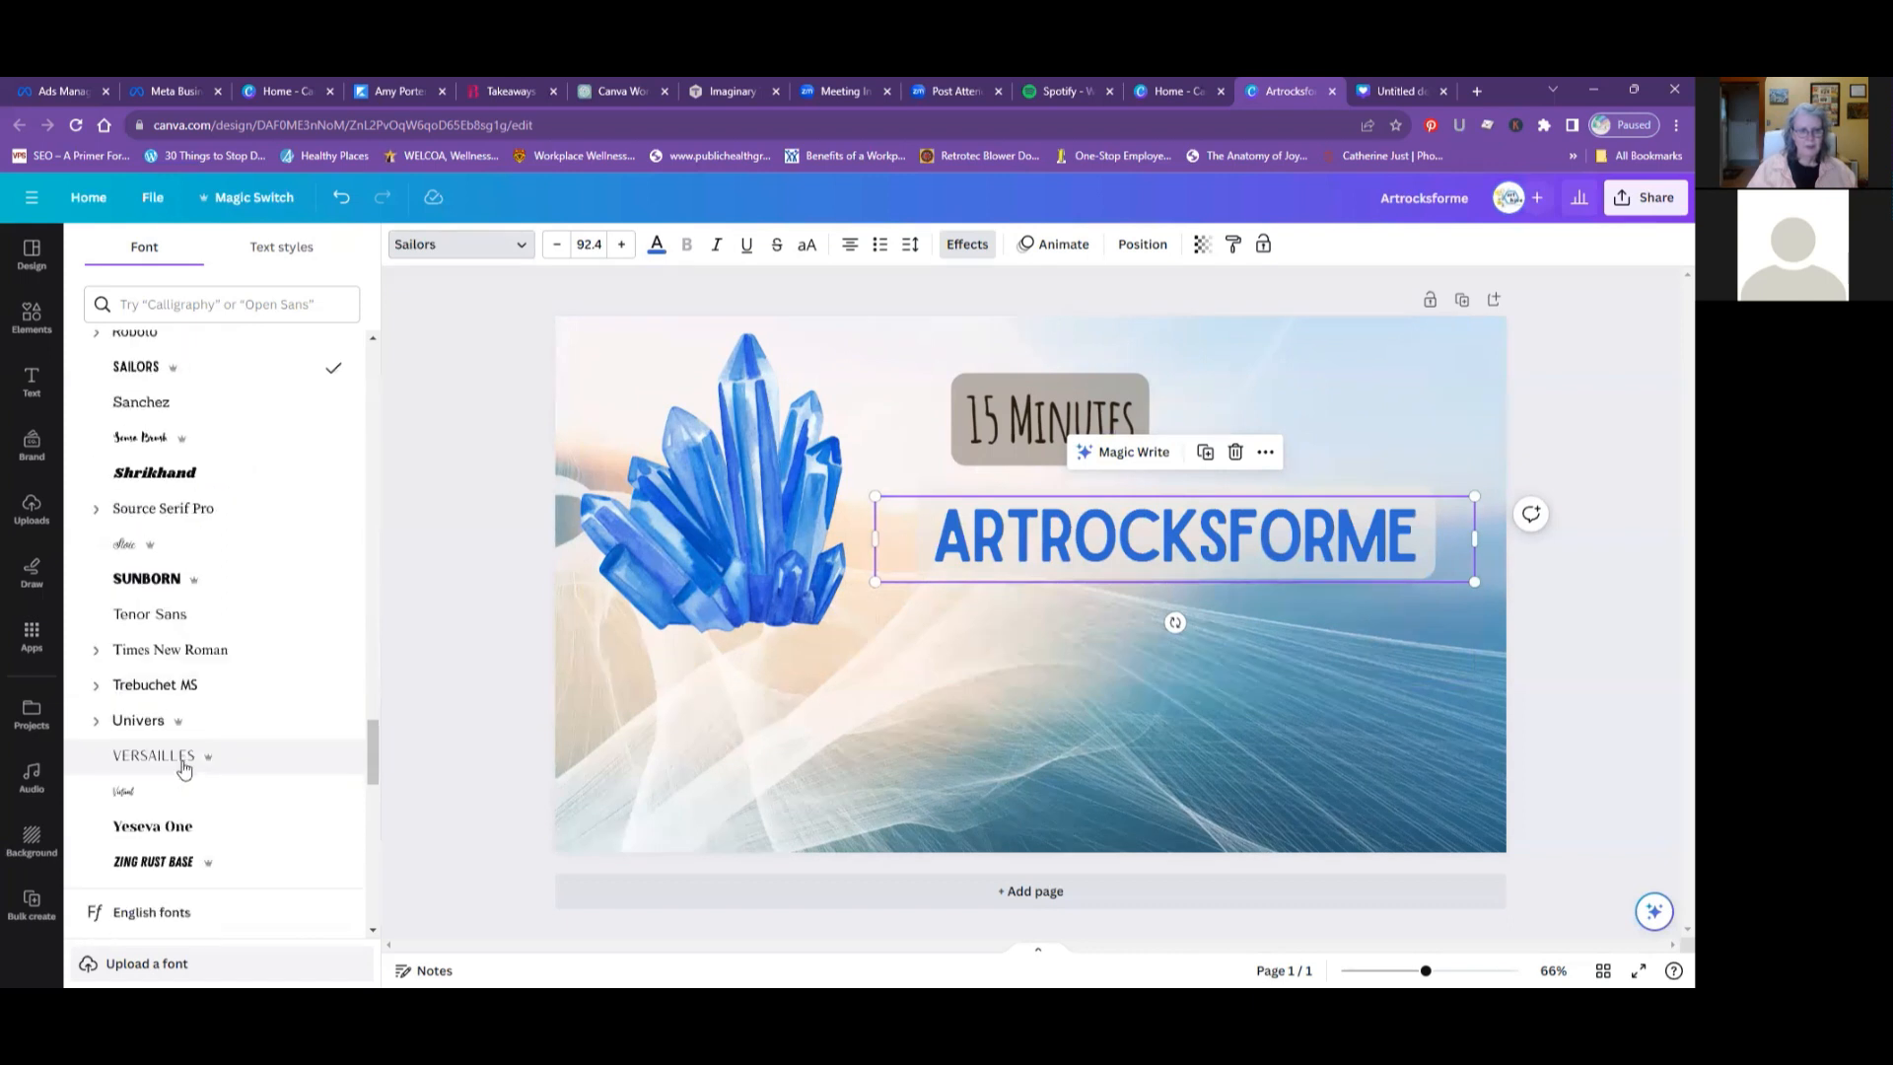
click(178, 674)
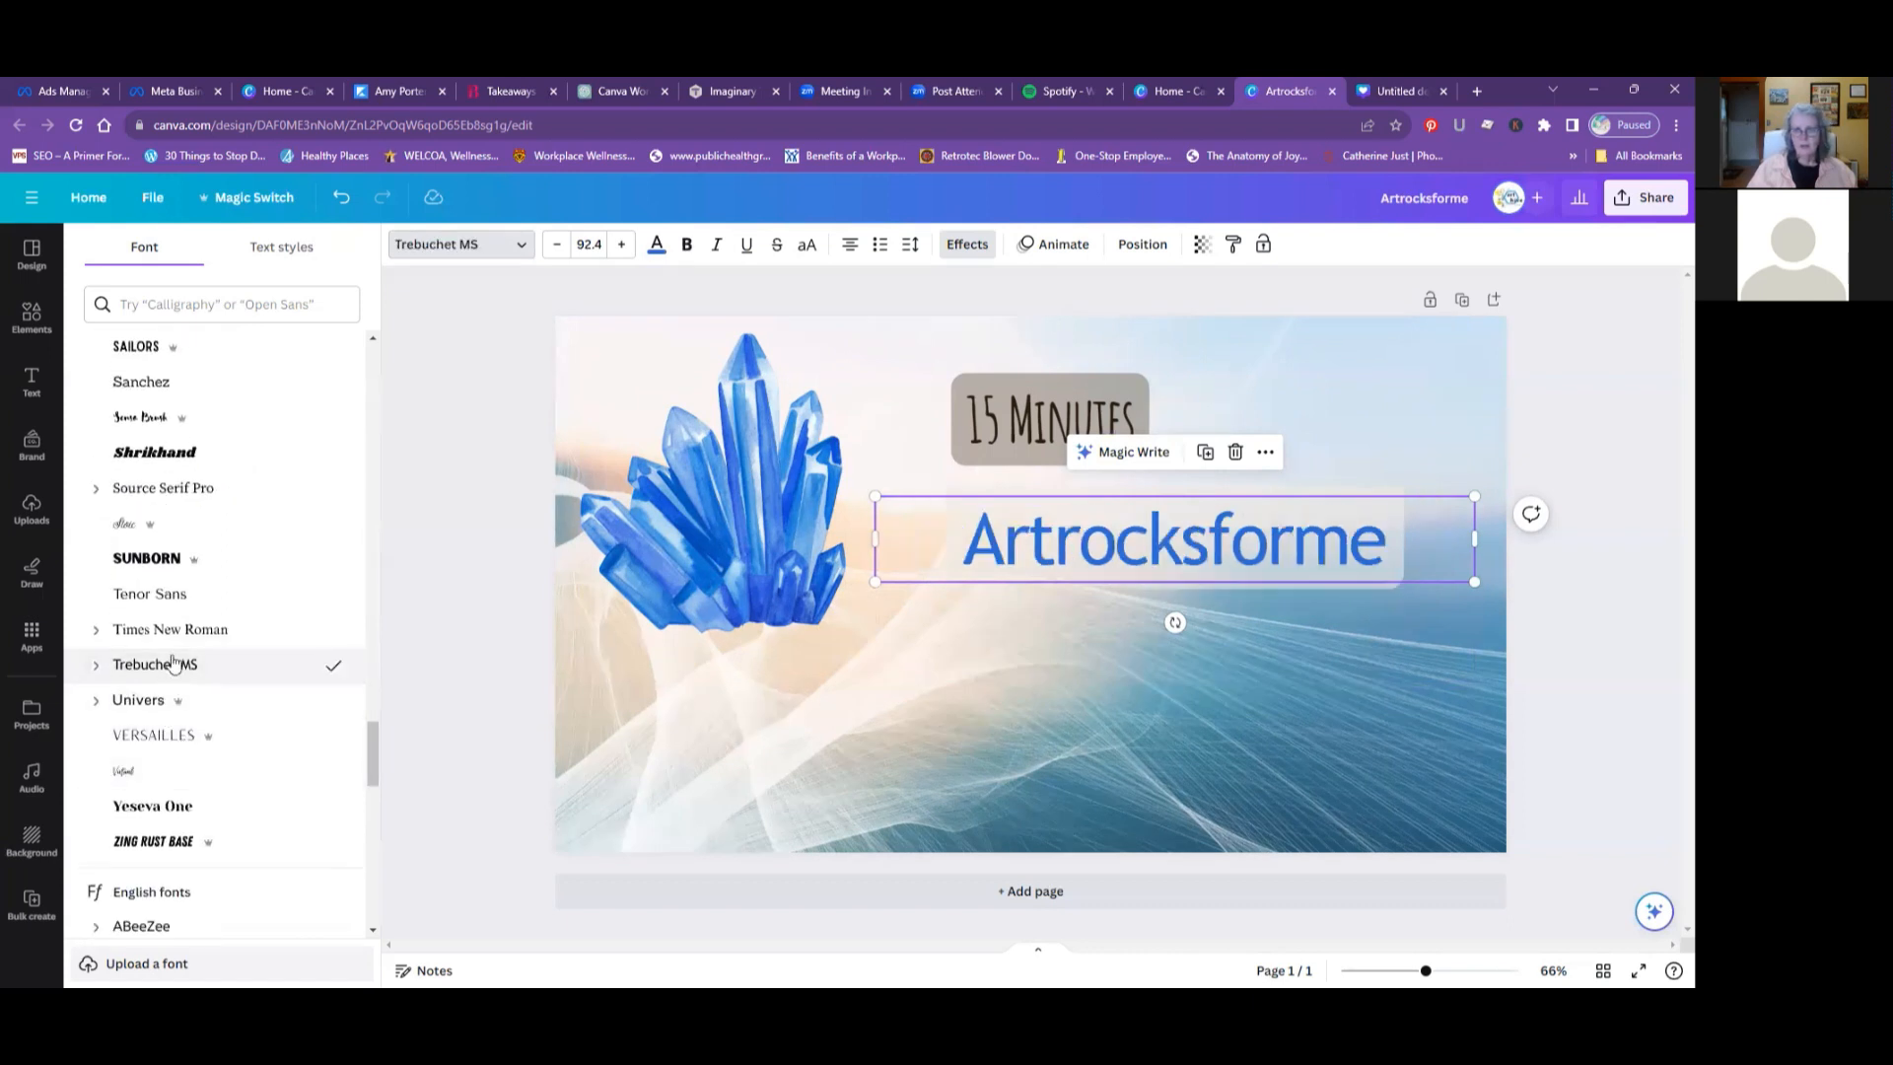
- Change the "Artrocksforme" heading's font to Alice's Cake Shop from the English fonts
scroll(175, 666, down, 2)
scroll(165, 643, down, 5)
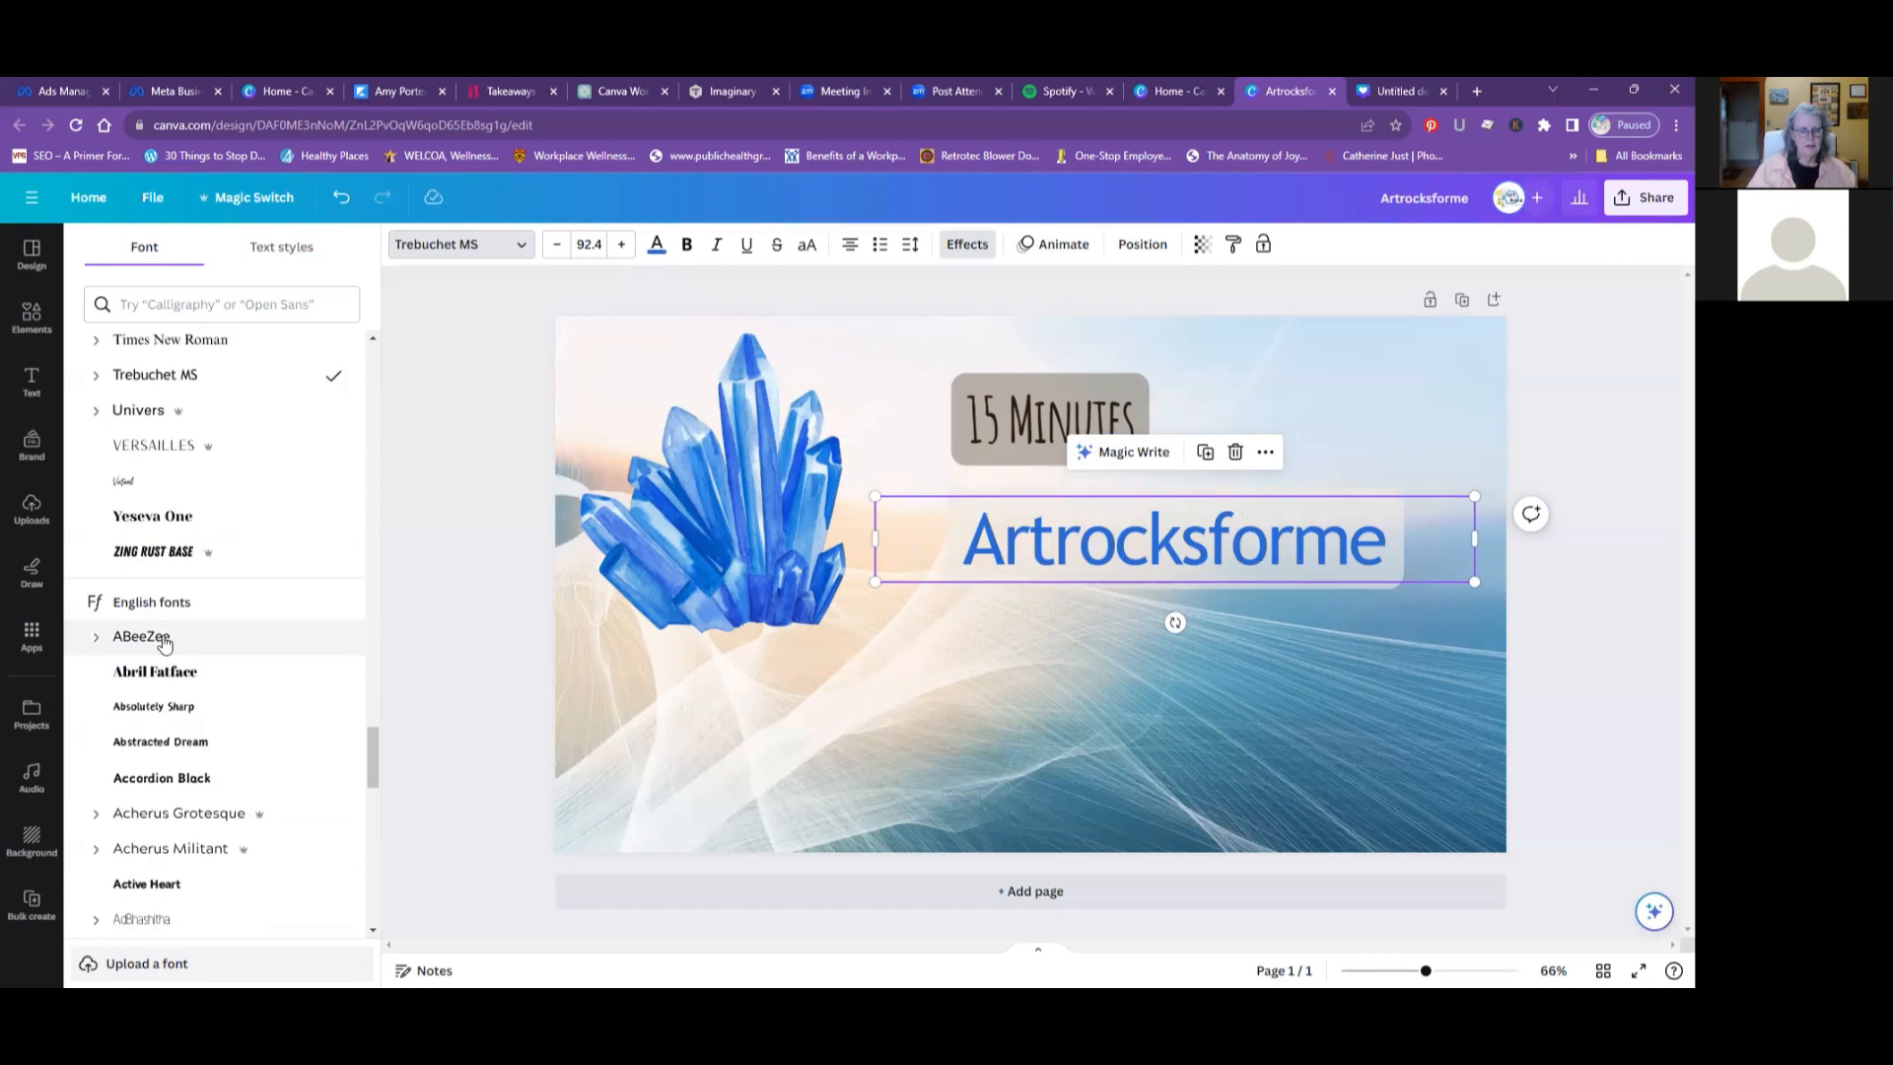
scroll(166, 641, down, 6)
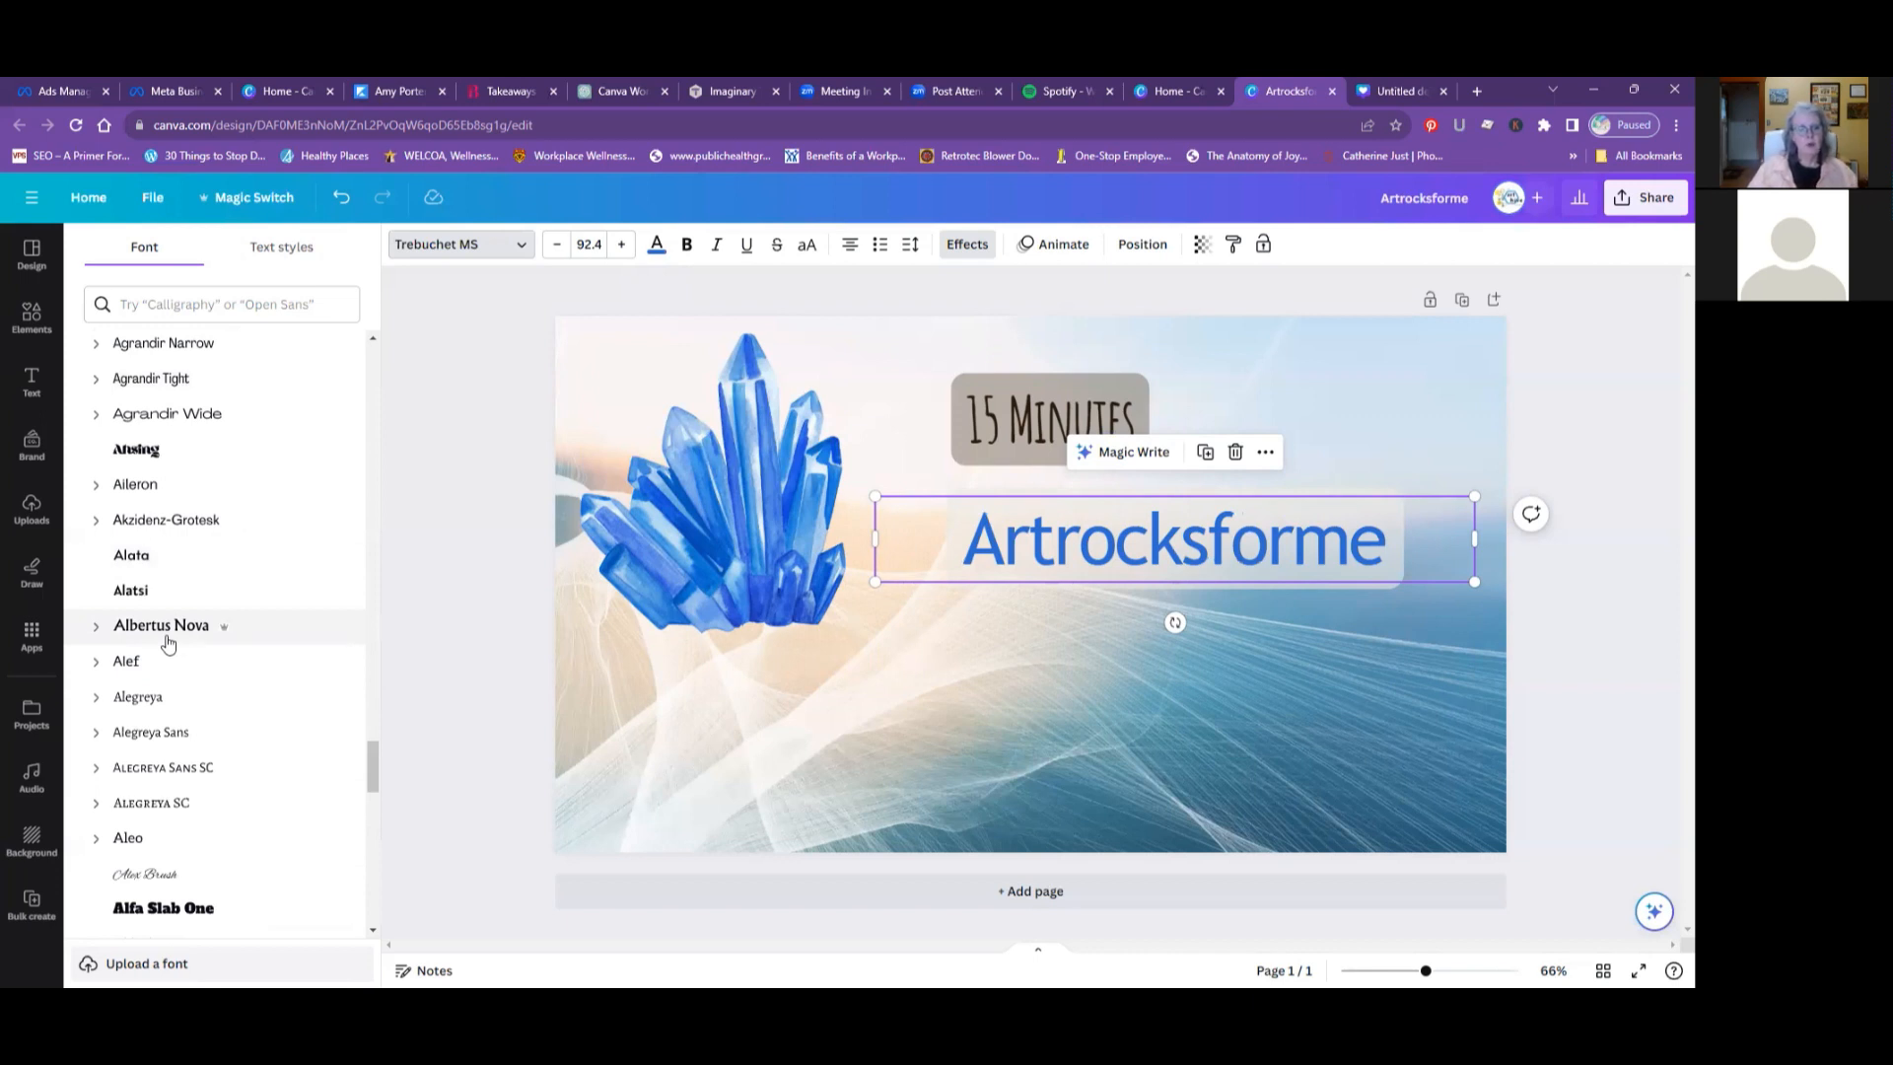
scroll(217, 631, down, 2)
scroll(219, 632, down, 1)
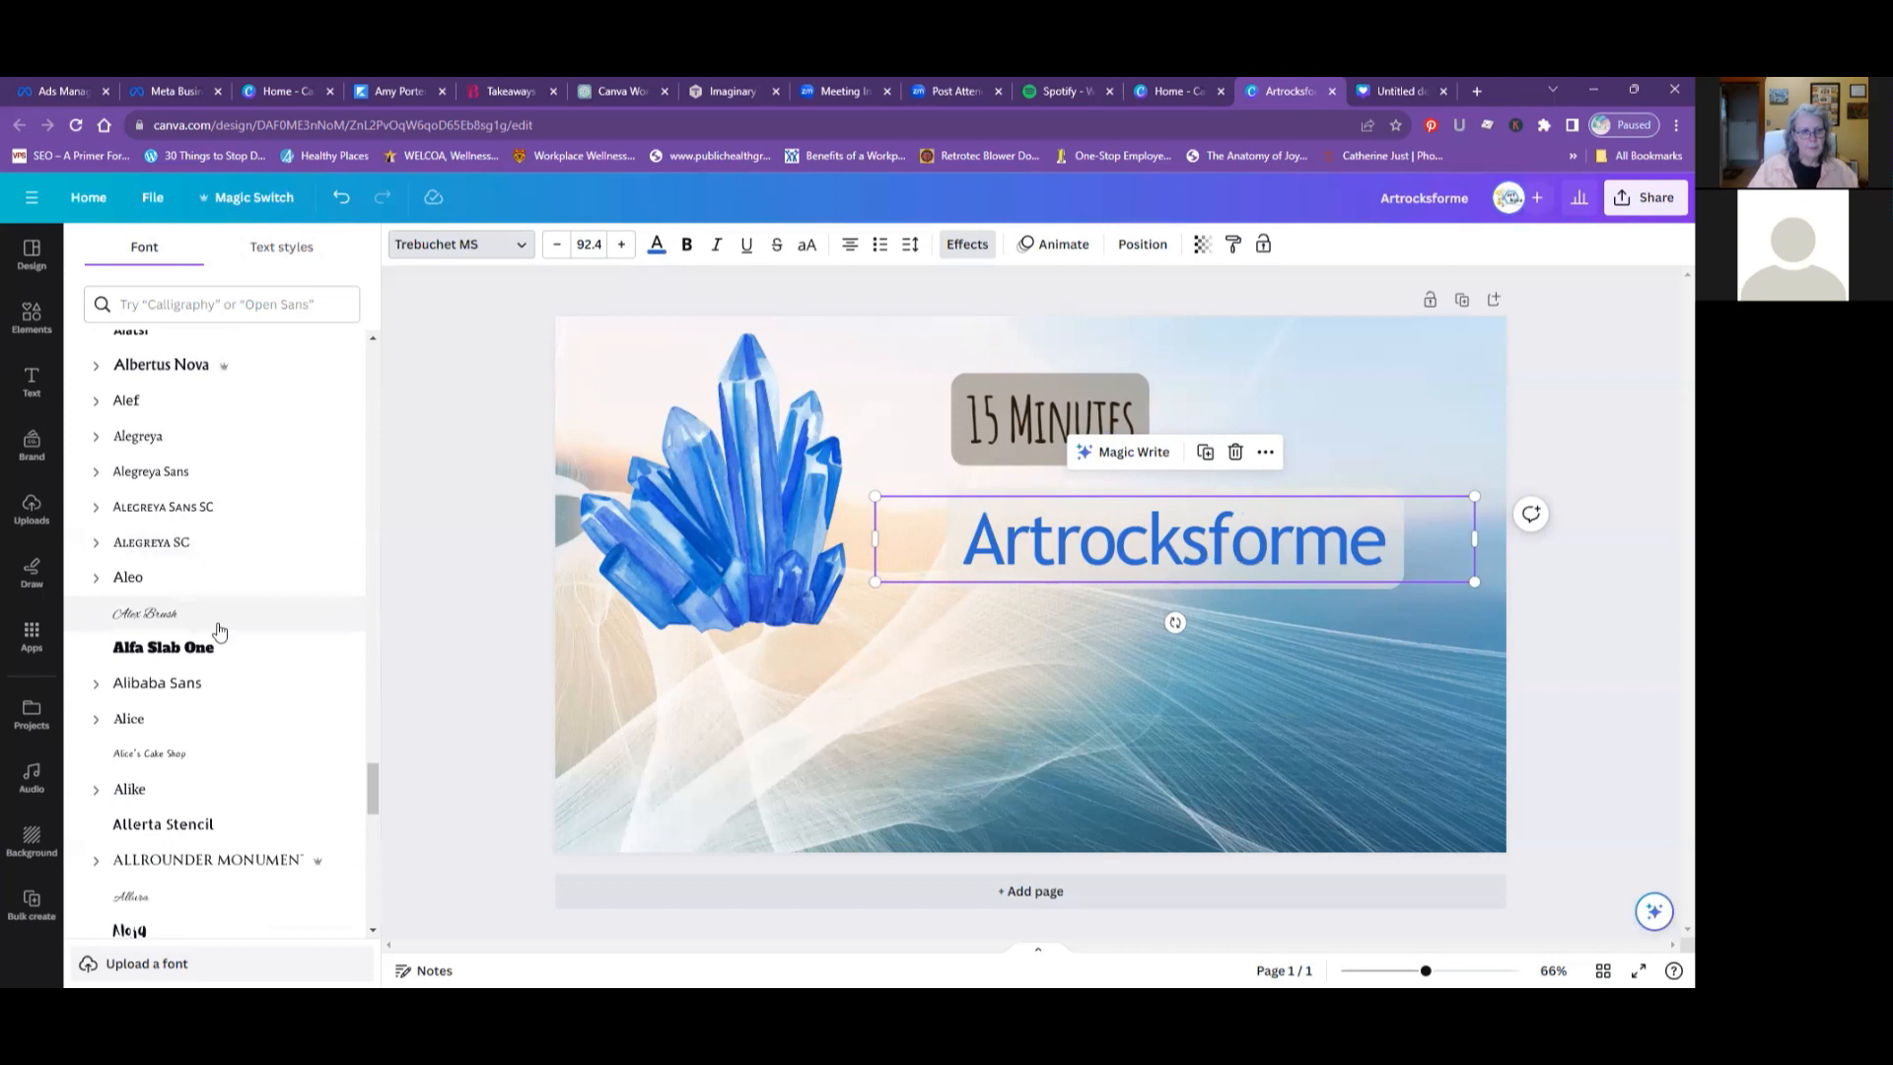
scroll(219, 631, down, 2)
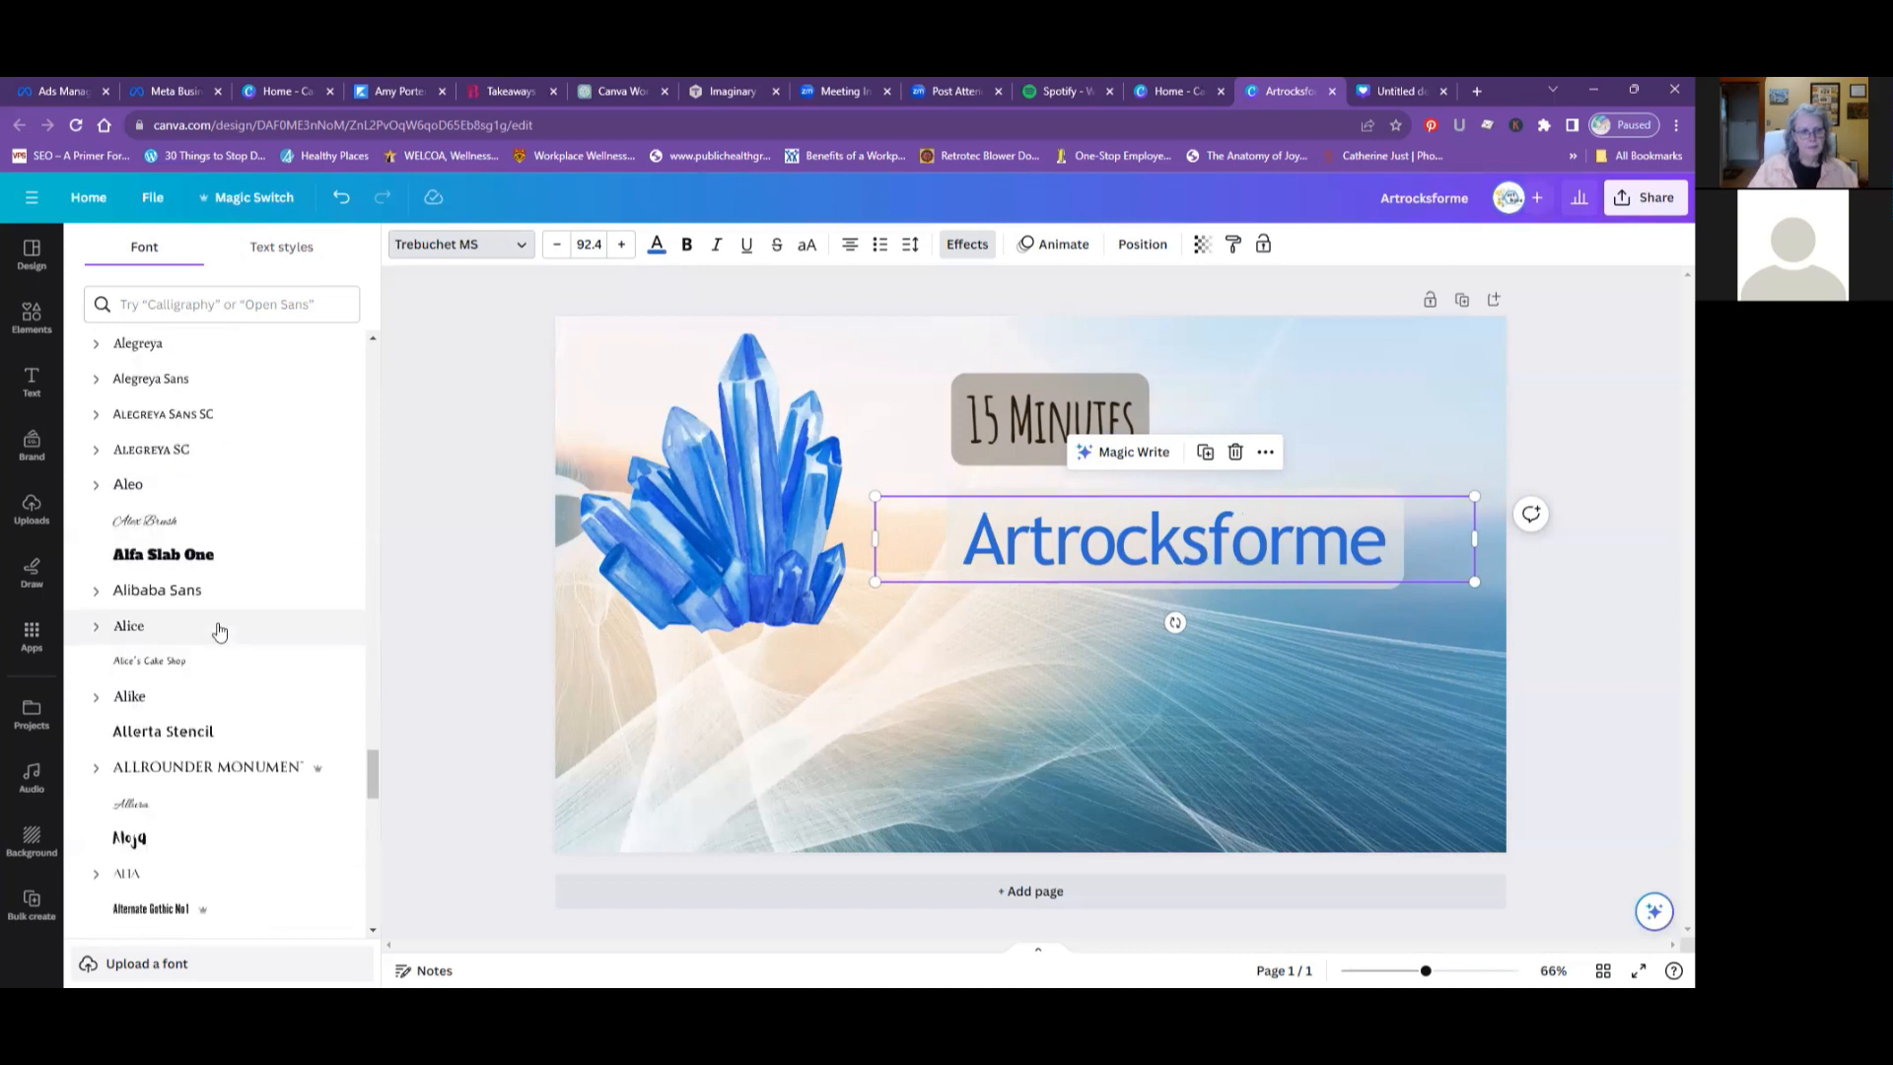
click(153, 582)
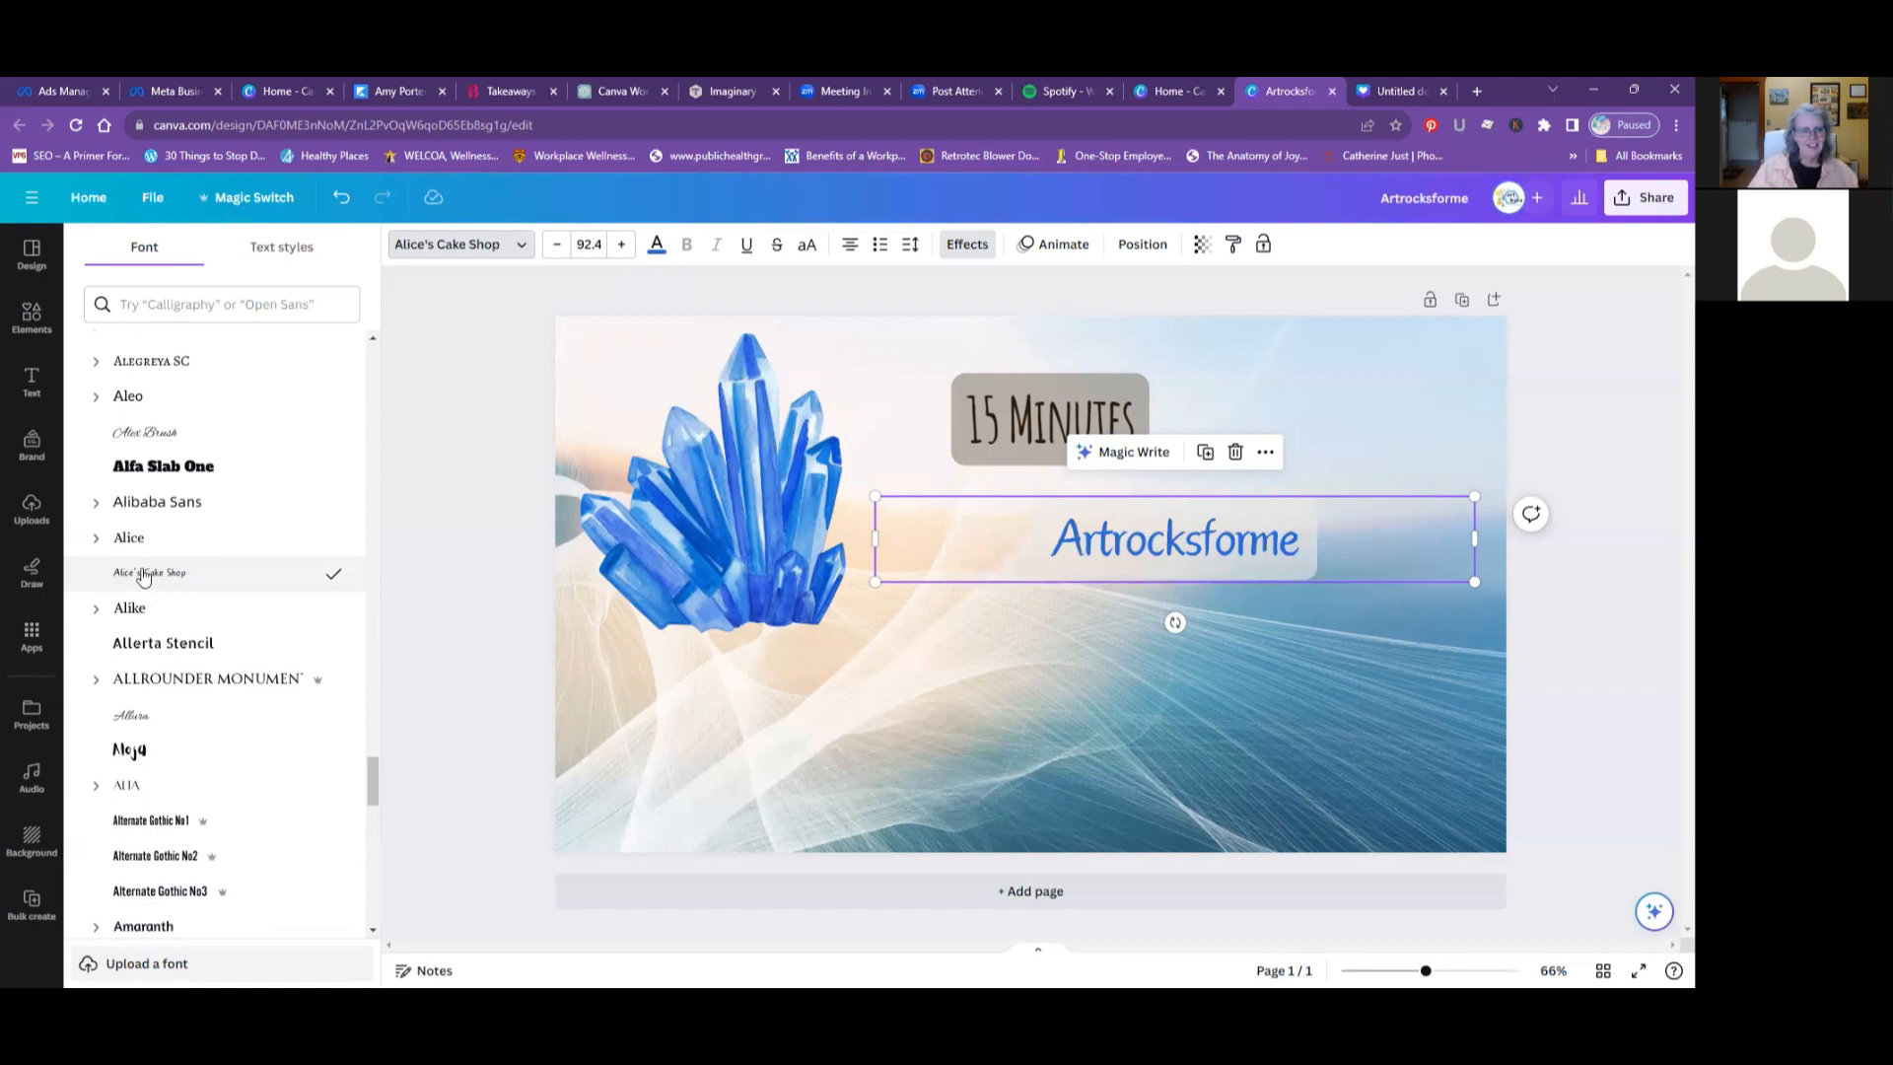
scroll(146, 582, up, 5)
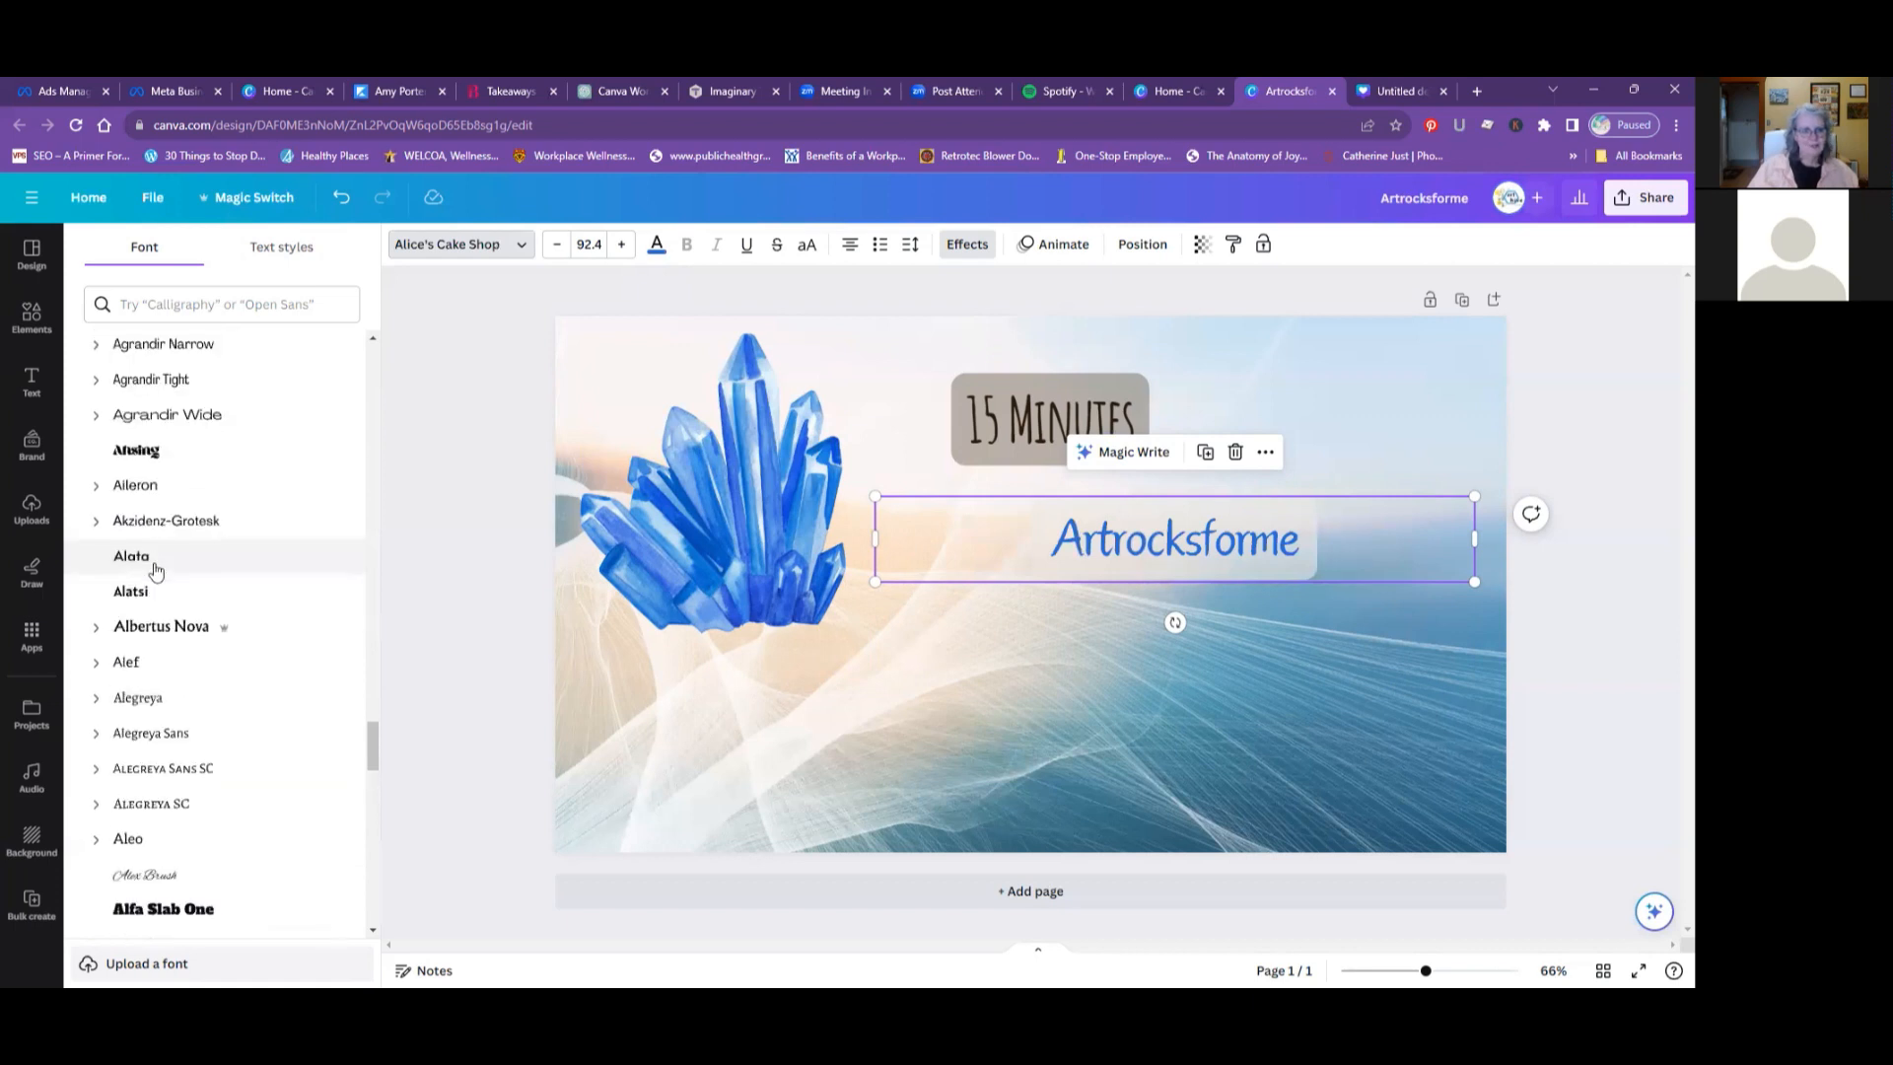
scroll(156, 570, down, 5)
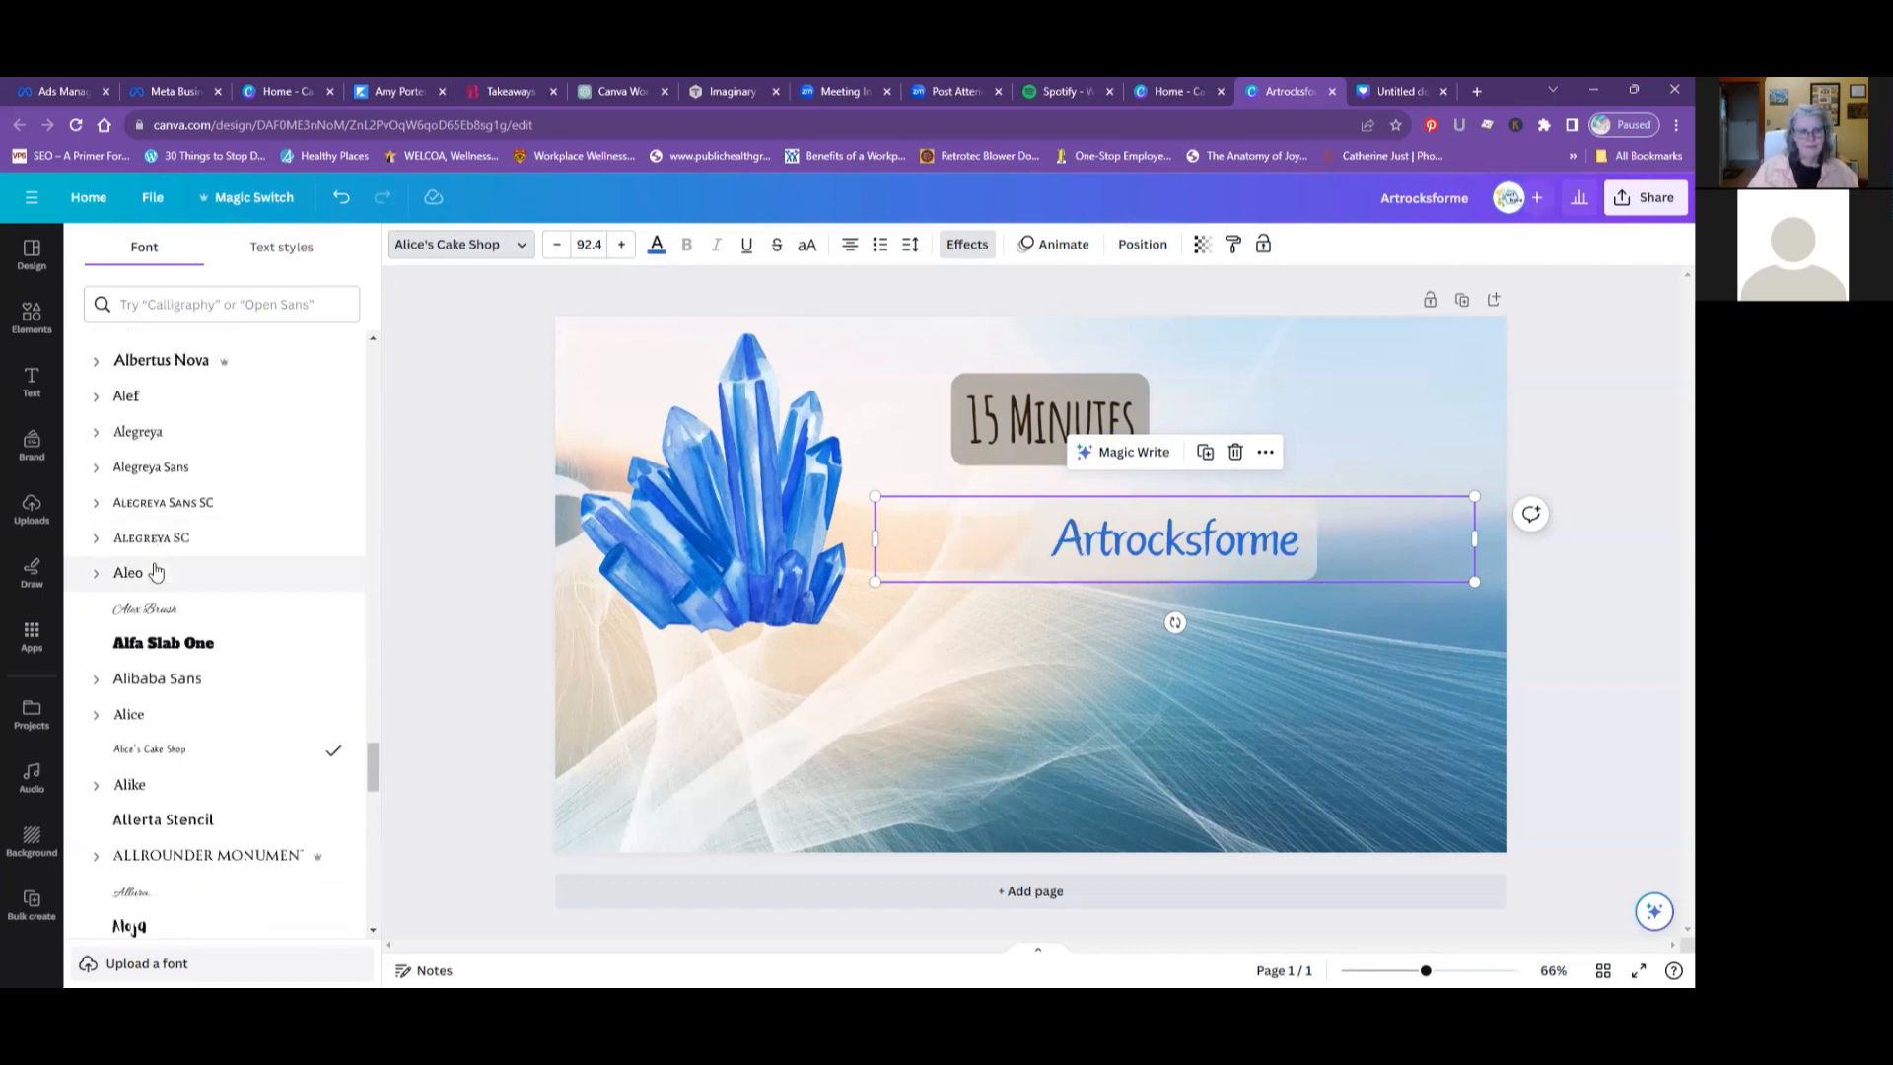
- Increase the heading's font size step by step, keeping "Artrocksforme" on a single line
click(622, 245)
click(622, 245)
click(622, 246)
click(622, 246)
click(622, 245)
click(622, 245)
click(622, 246)
click(623, 252)
click(623, 253)
click(622, 247)
click(622, 246)
click(622, 246)
click(622, 246)
click(622, 246)
click(622, 247)
click(622, 247)
click(622, 246)
click(622, 246)
click(622, 247)
click(622, 247)
click(622, 247)
click(622, 247)
click(622, 247)
click(622, 246)
click(622, 246)
click(622, 247)
click(622, 246)
click(622, 246)
- Move the blue crystal graphic down to the lower left part of the design
click(979, 411)
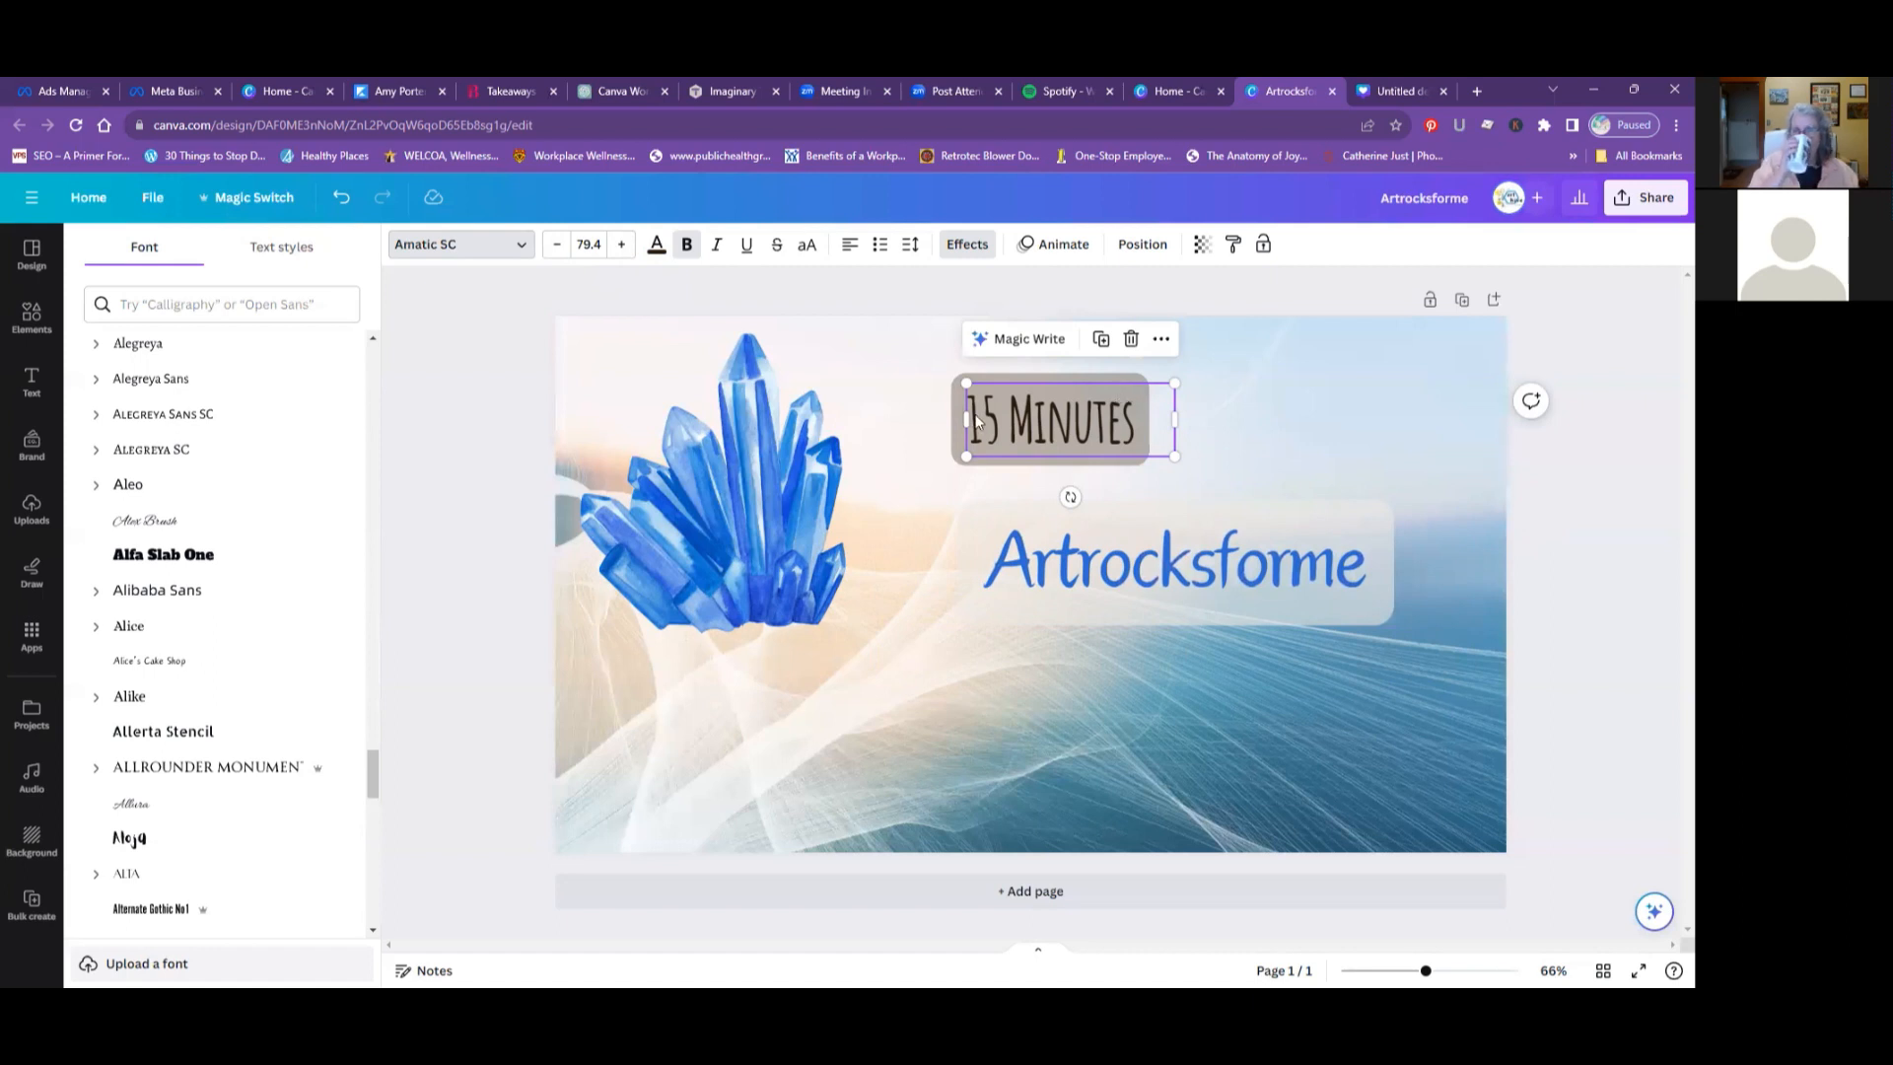
click(730, 522)
drag(731, 522, 742, 683)
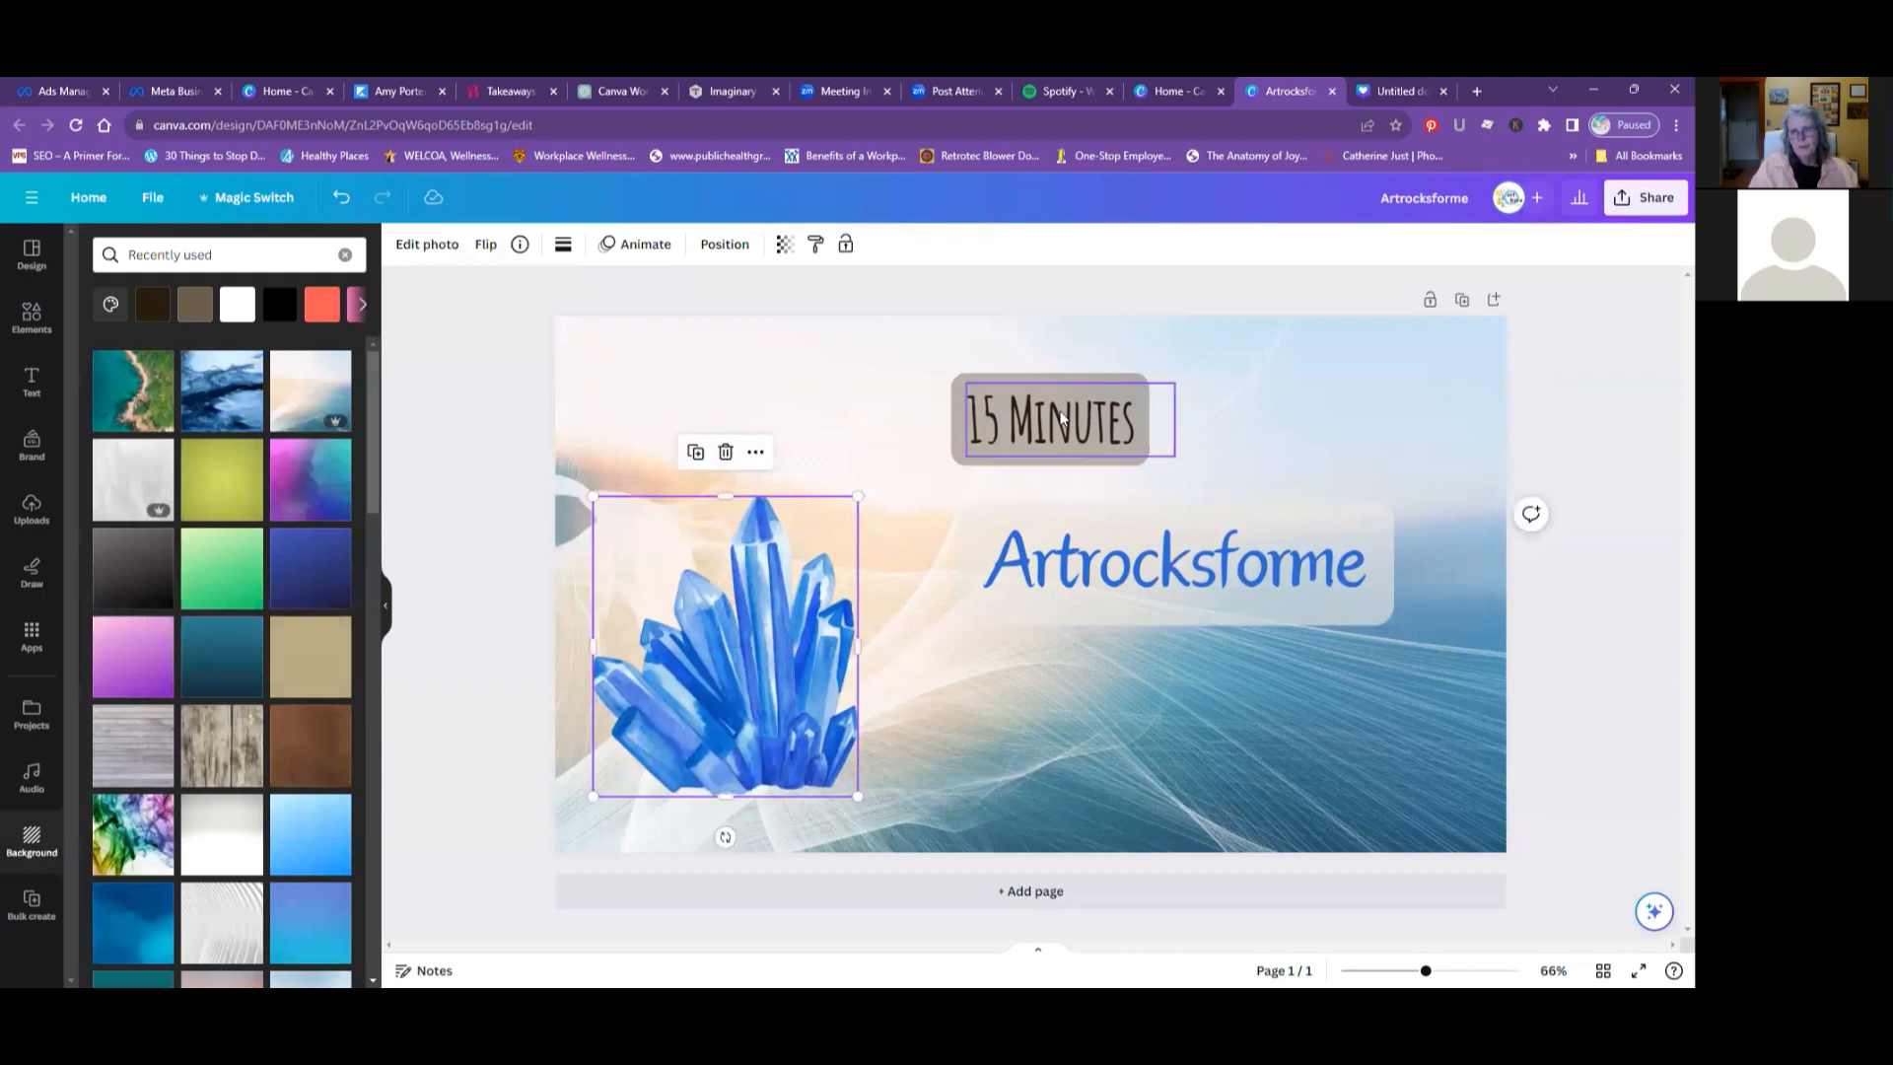
- Replace the "15 Minutes" label text with the contact's e-mail
click(1033, 433)
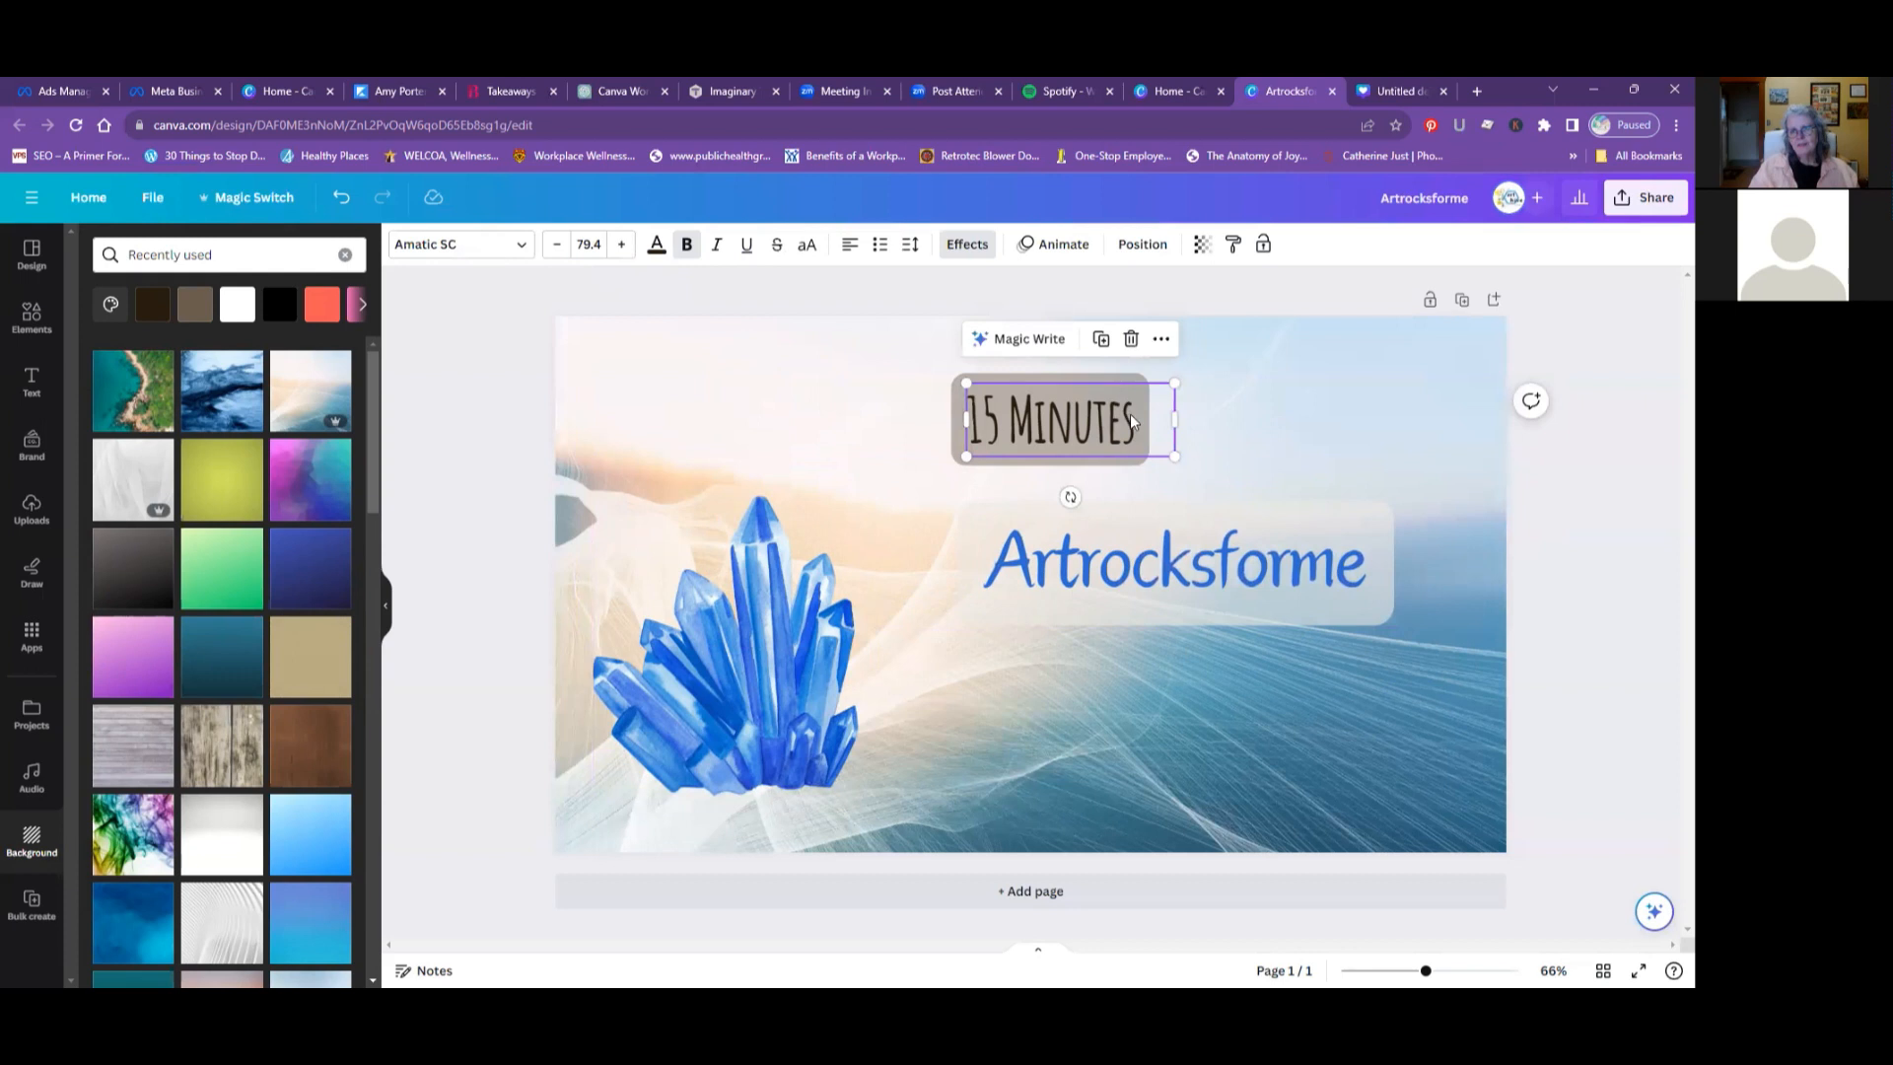
double_click(1101, 432)
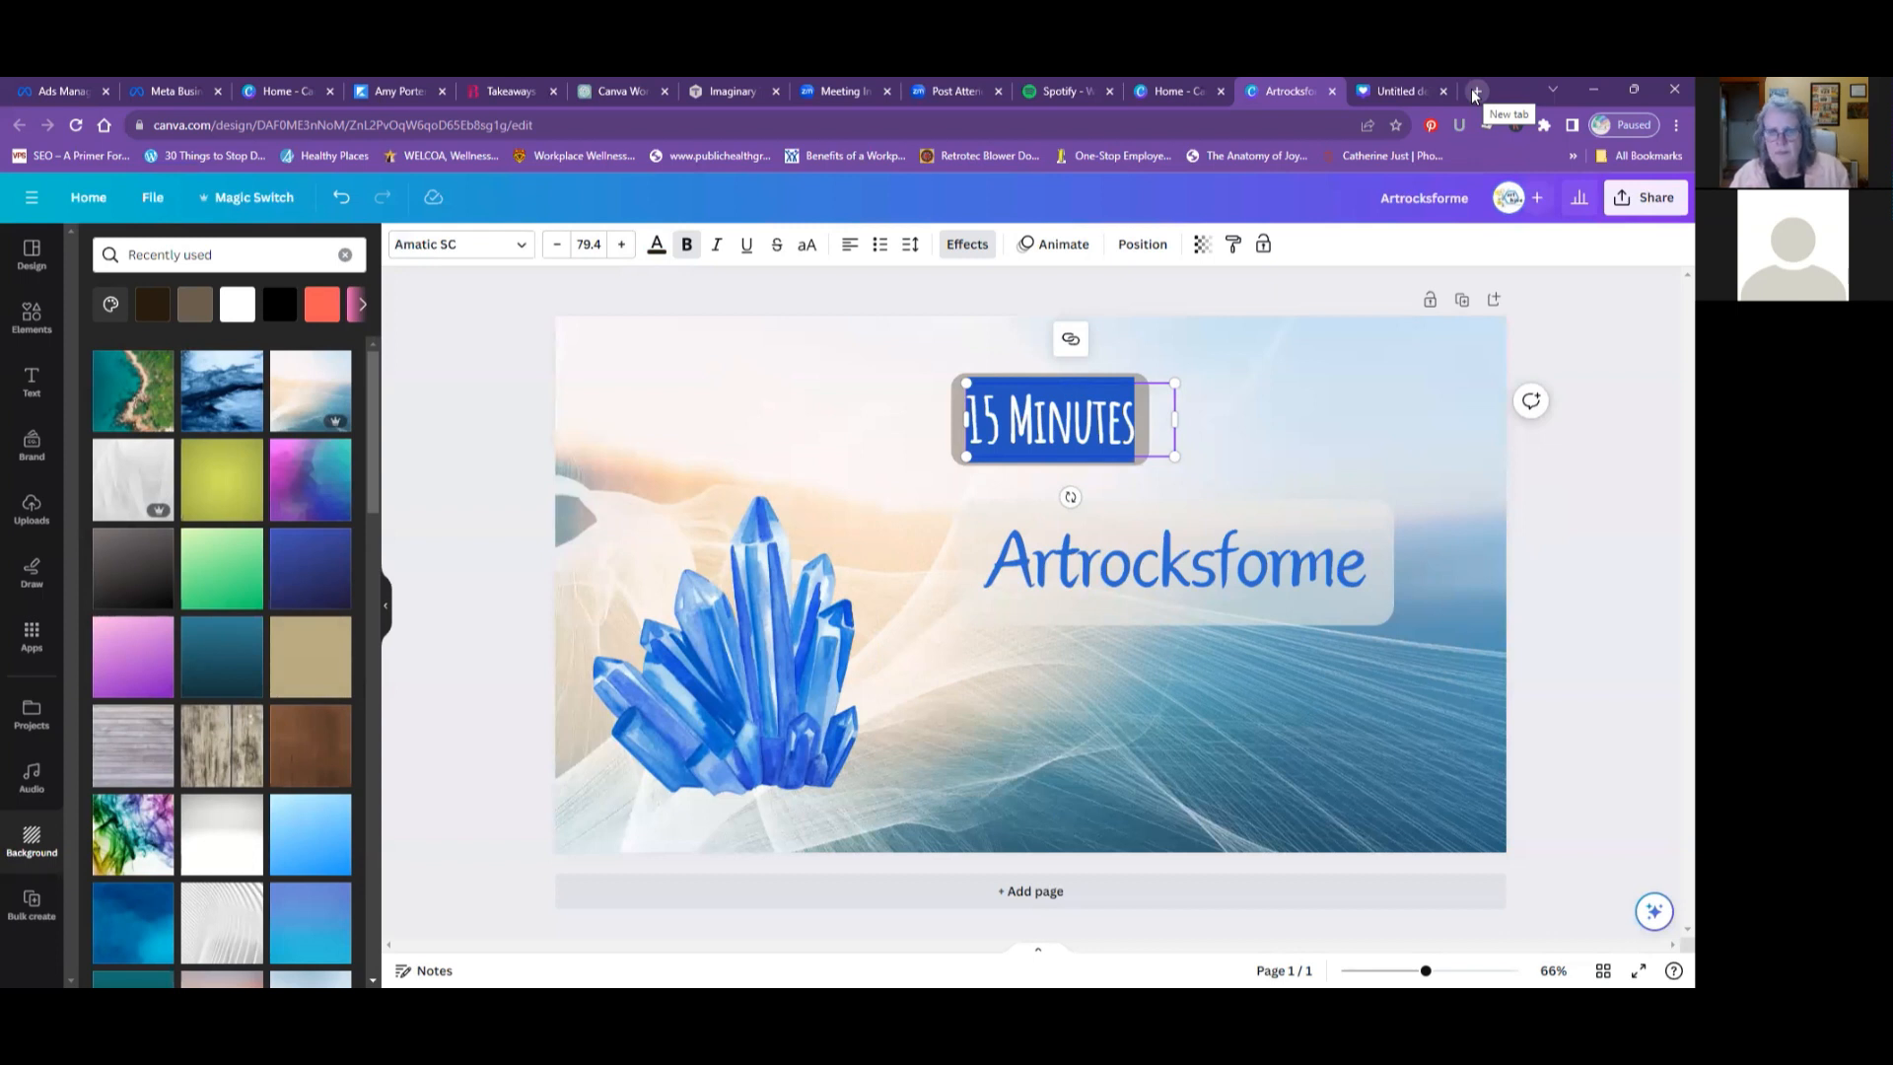
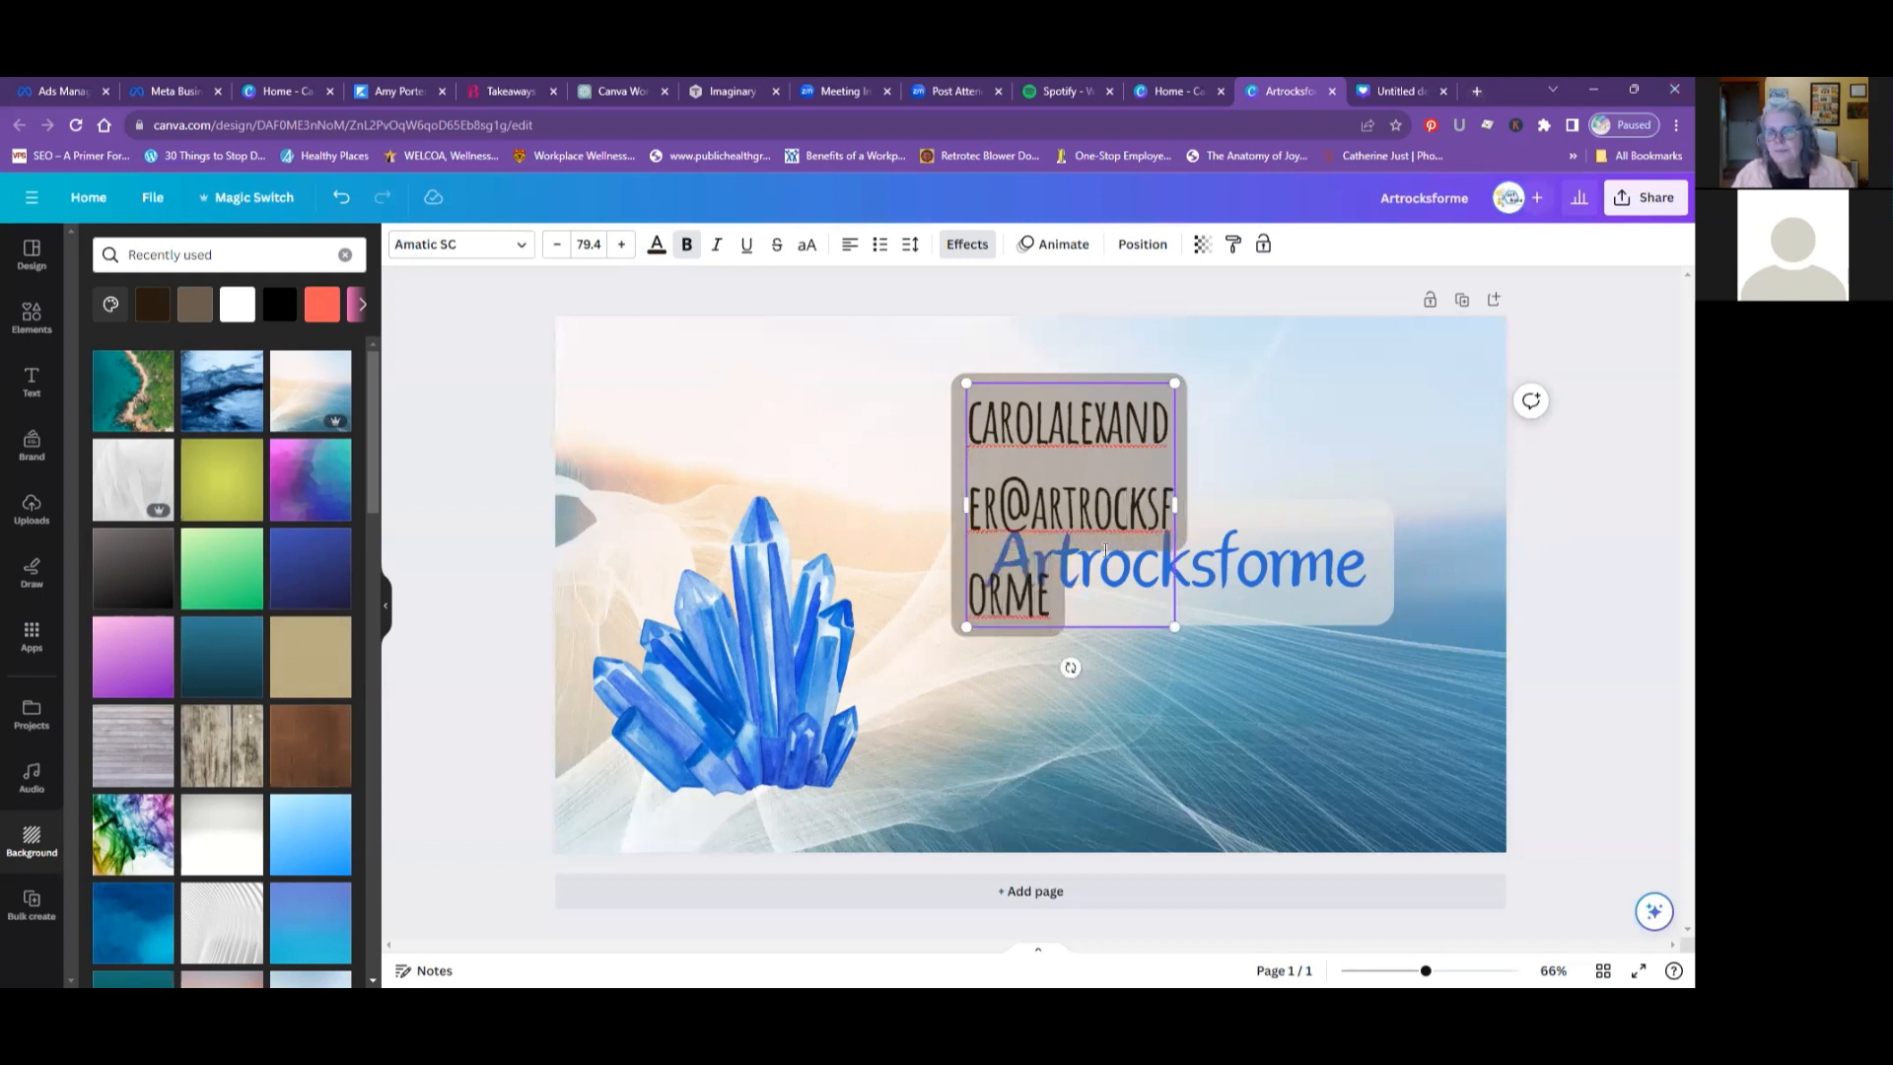
- Widen the e-mail text box so its text fits on one line and place it below the "Artrocksforme" heading
drag(1173, 502, 1469, 464)
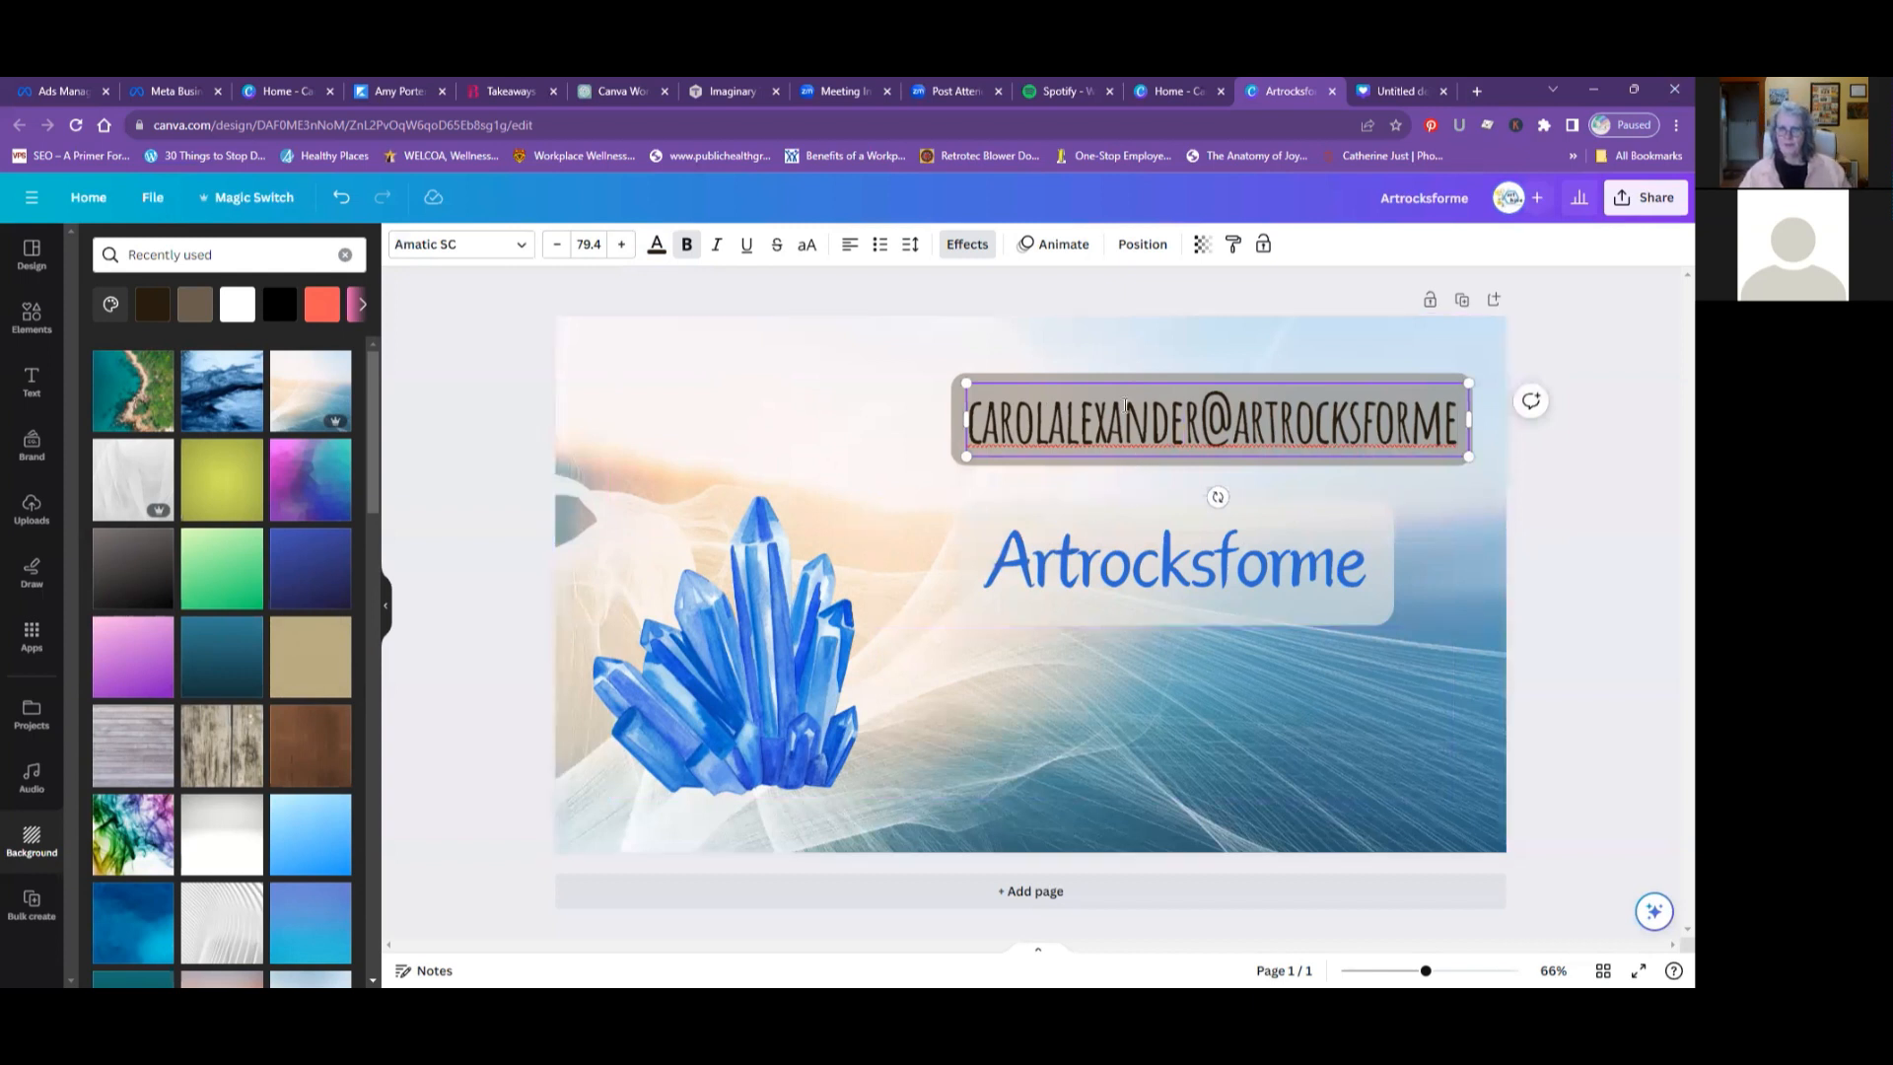
click(932, 527)
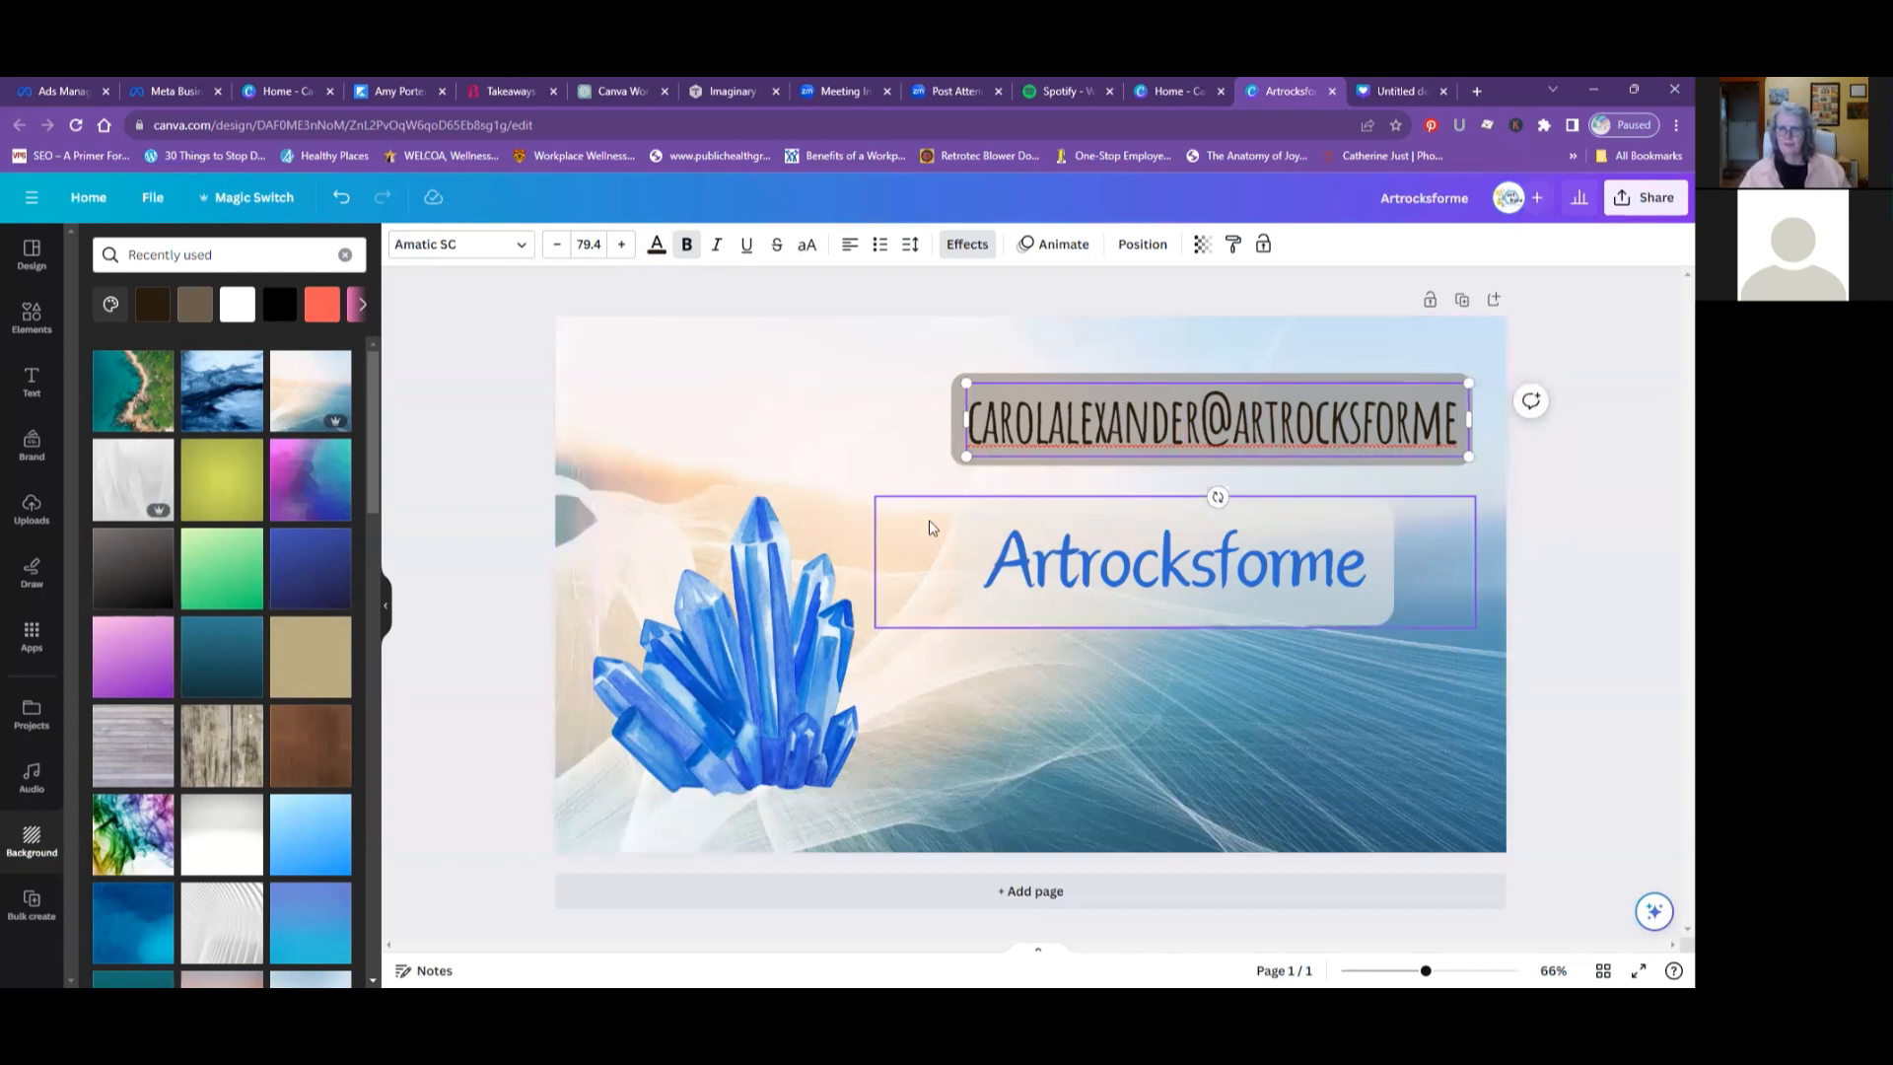
drag(1091, 430, 1070, 759)
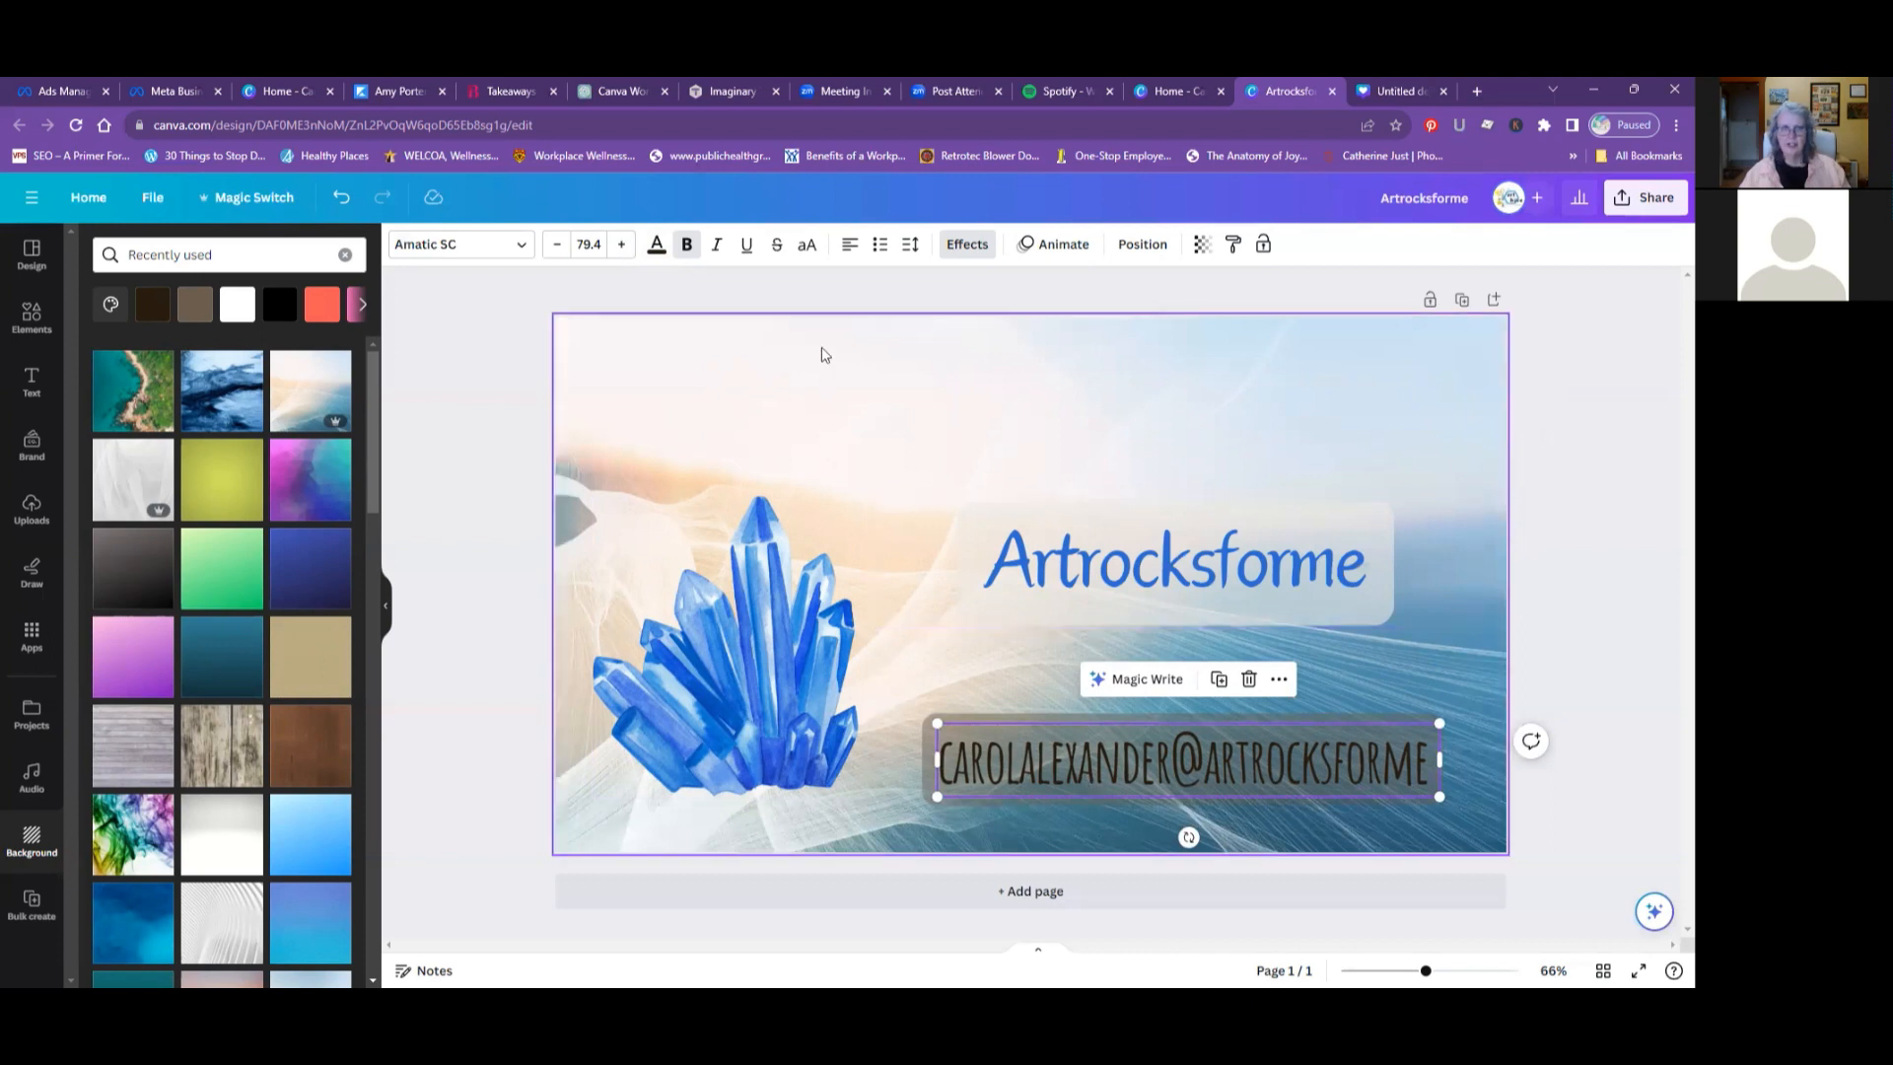
- Recolor the e-mail text, trying the brand kit's white and settling on the pale off-white from the background's photo colors
click(656, 246)
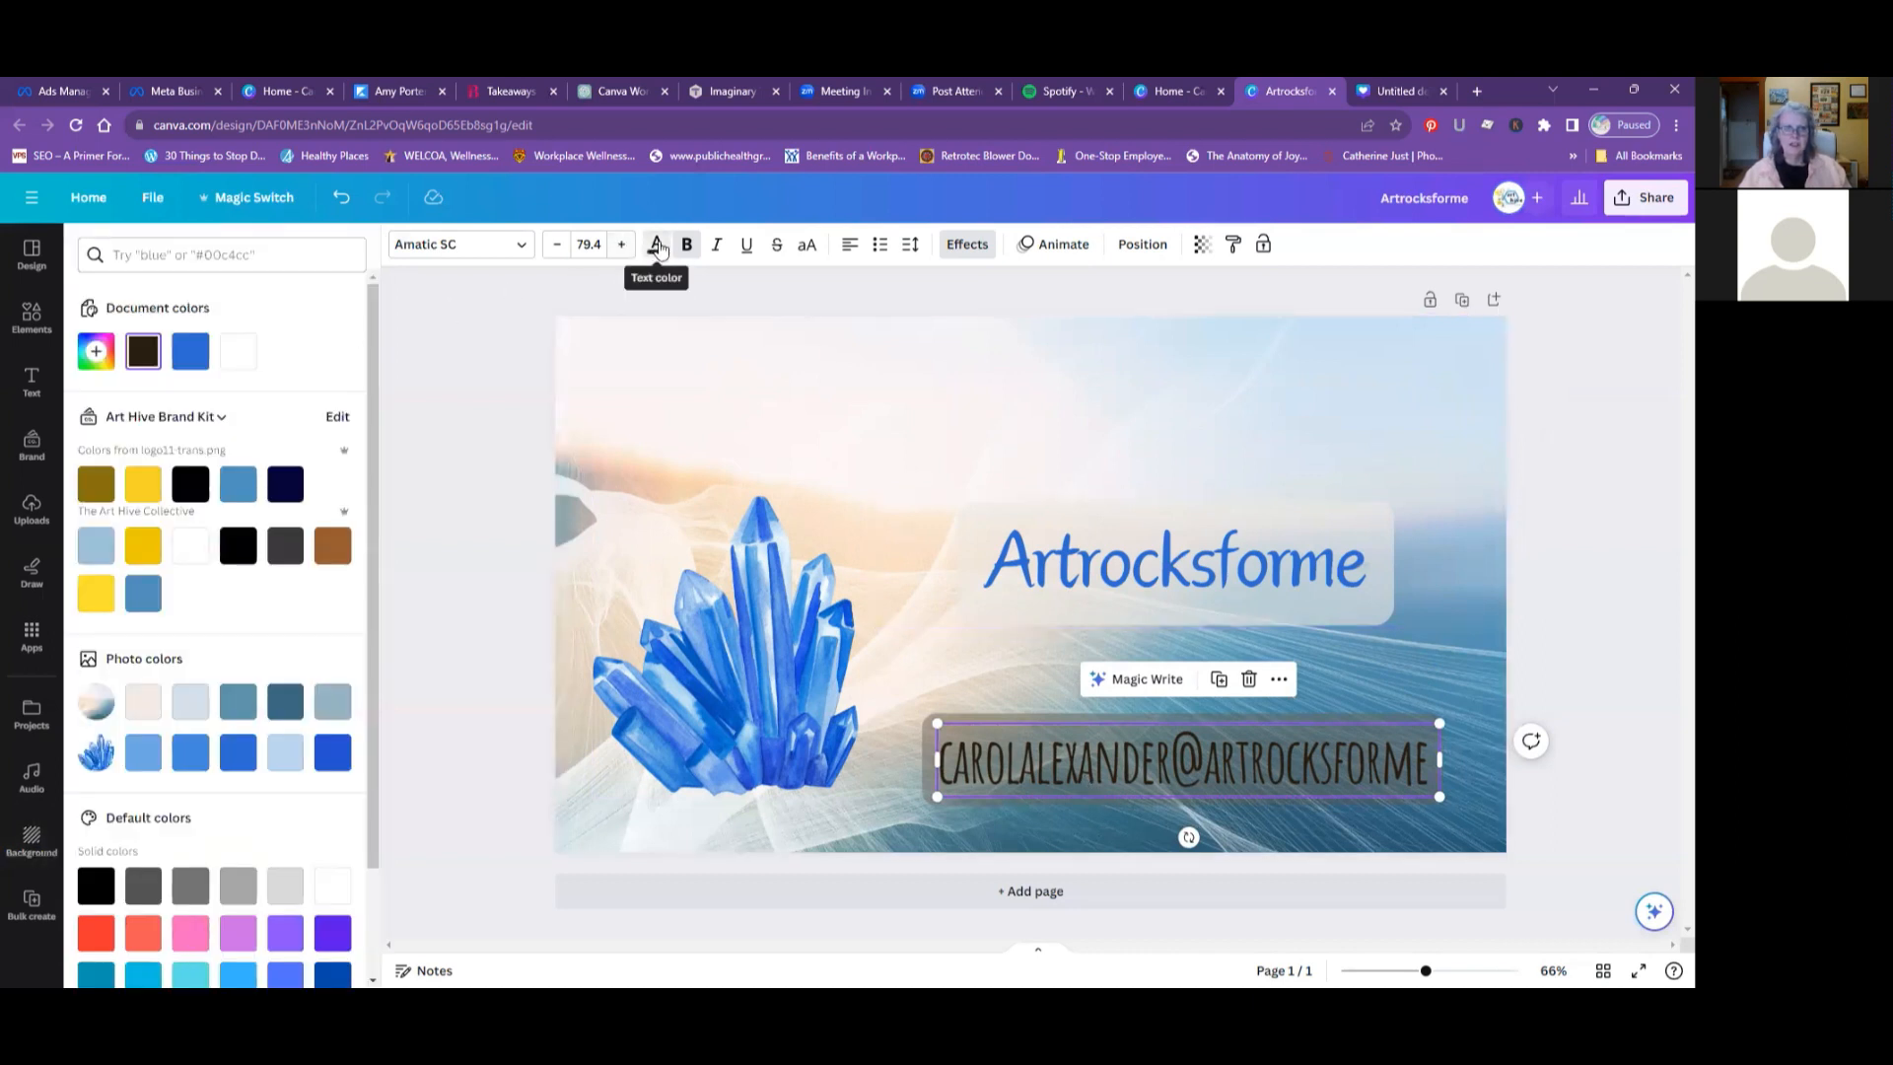
click(190, 552)
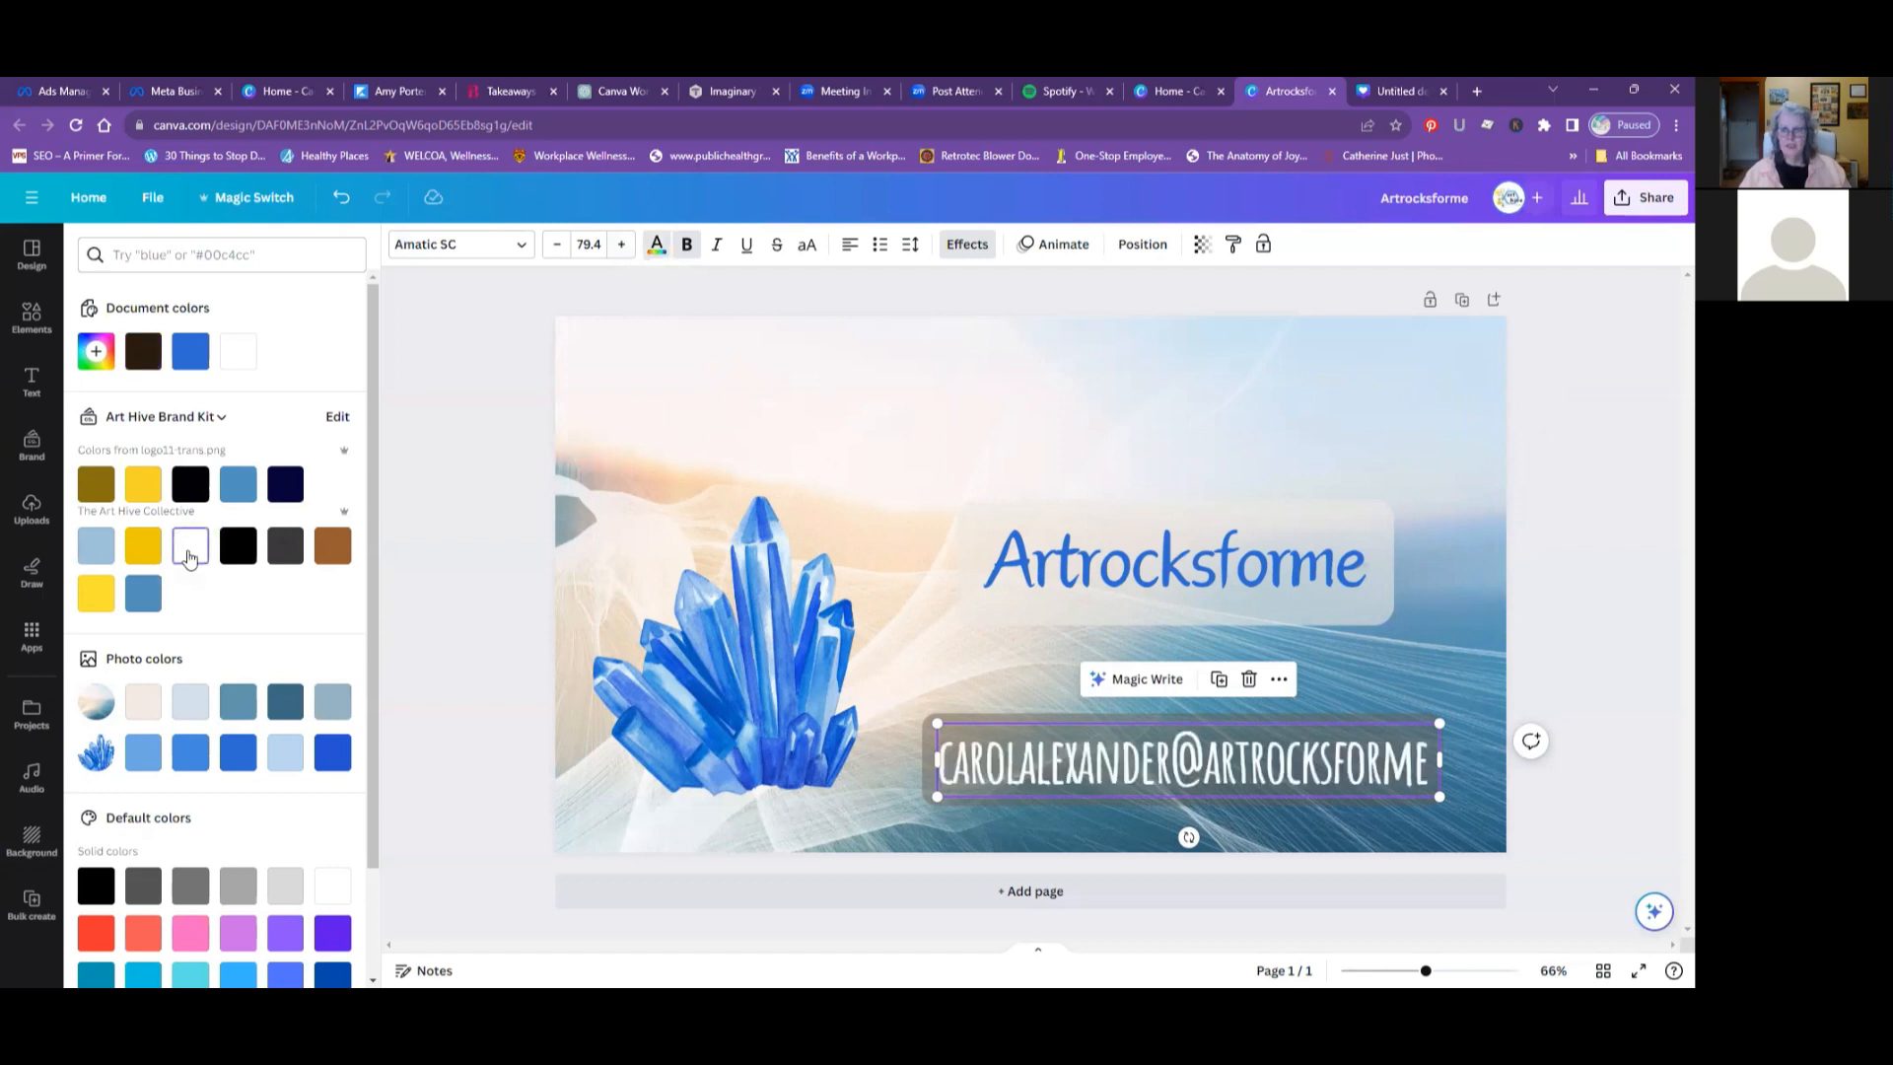
click(143, 708)
scroll(177, 693, down, 1)
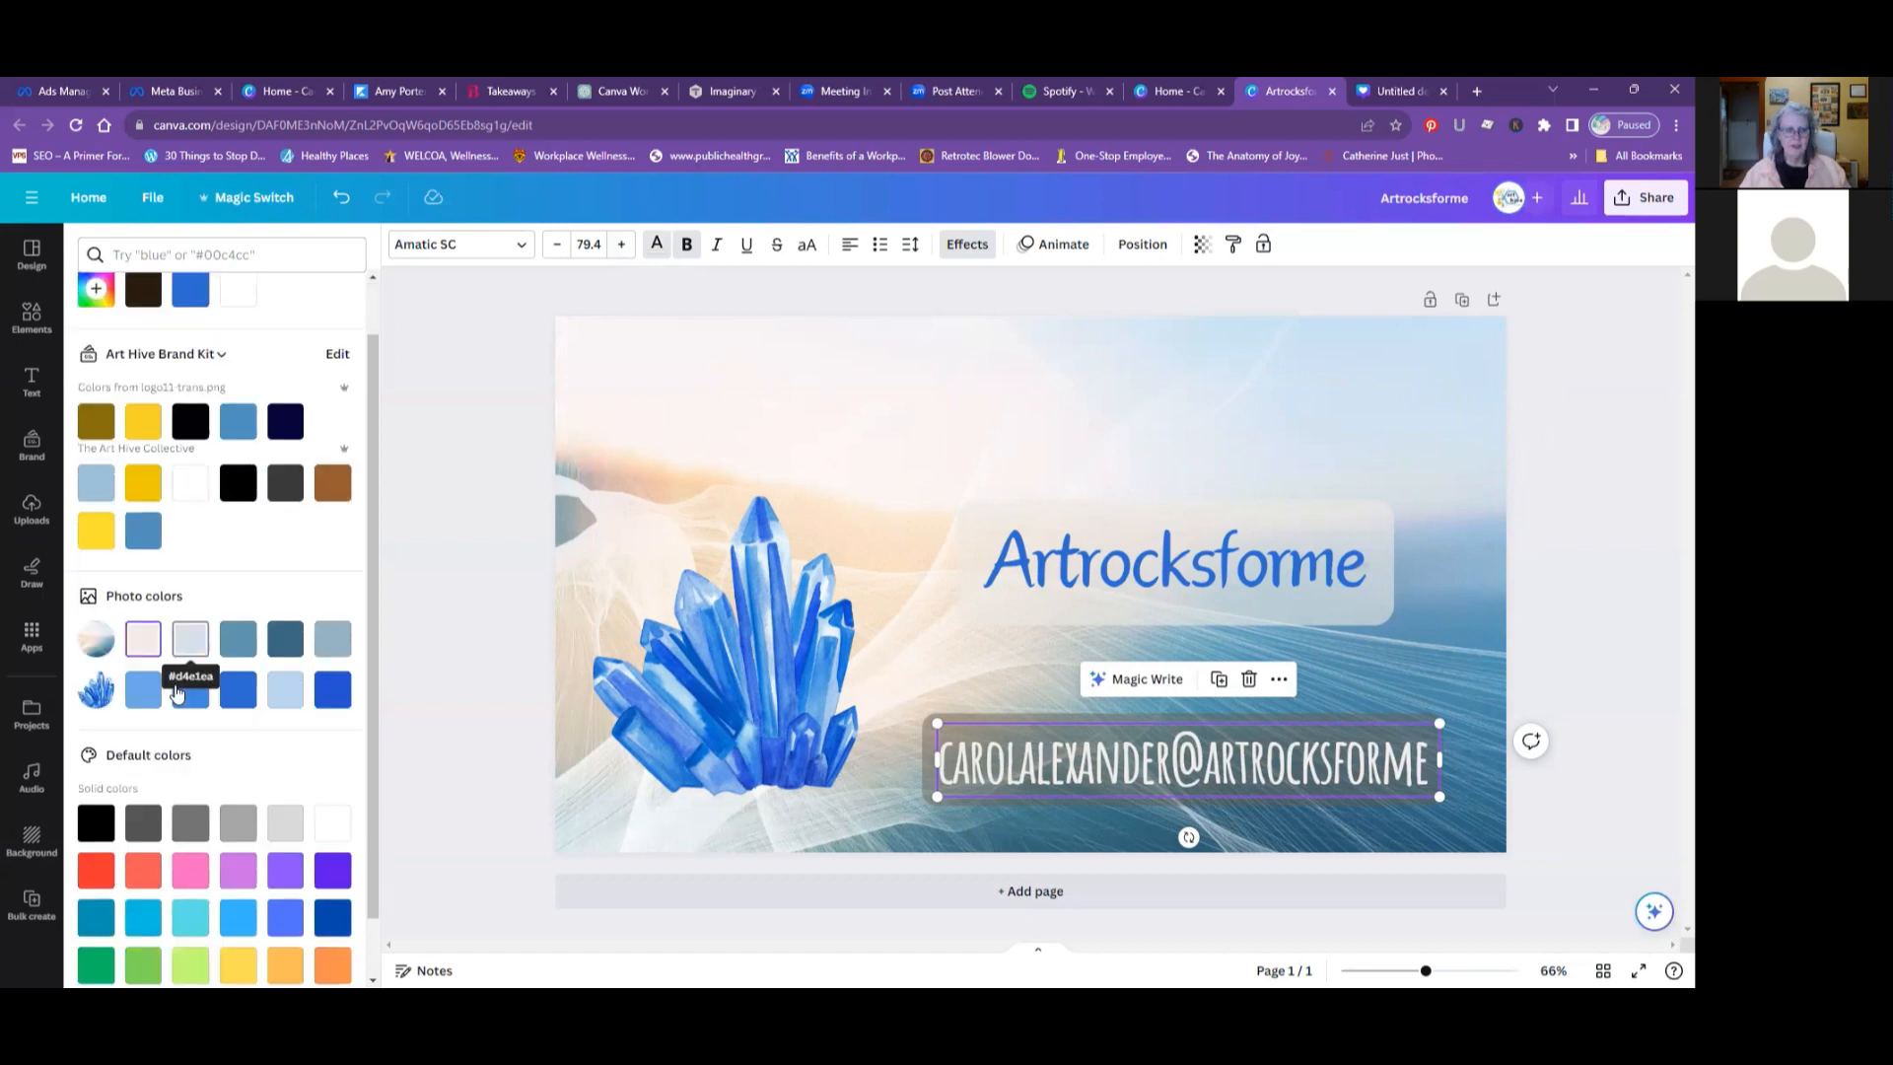
scroll(246, 626, up, 1)
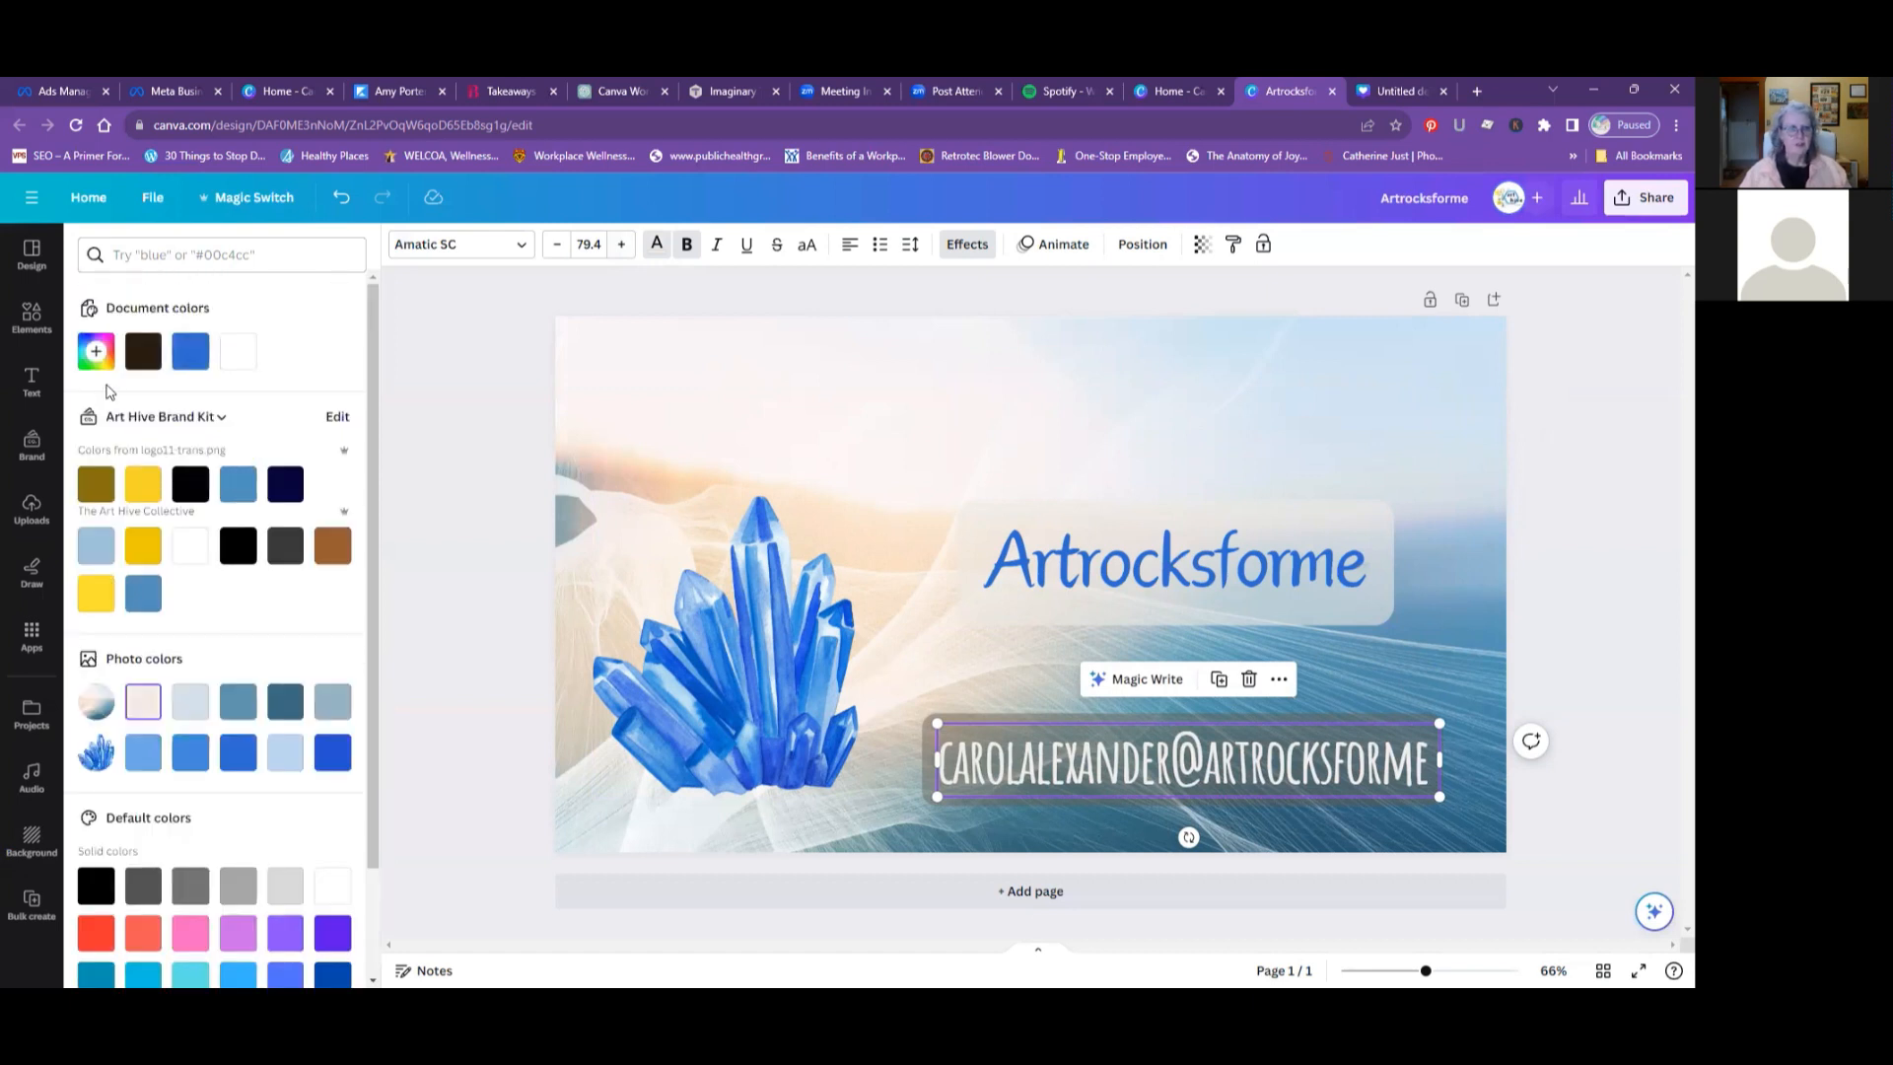
- Sample text colors for the e-mail from the background photo, trying gray-blue #9CB0B5 and settling on a pale off-white
click(97, 355)
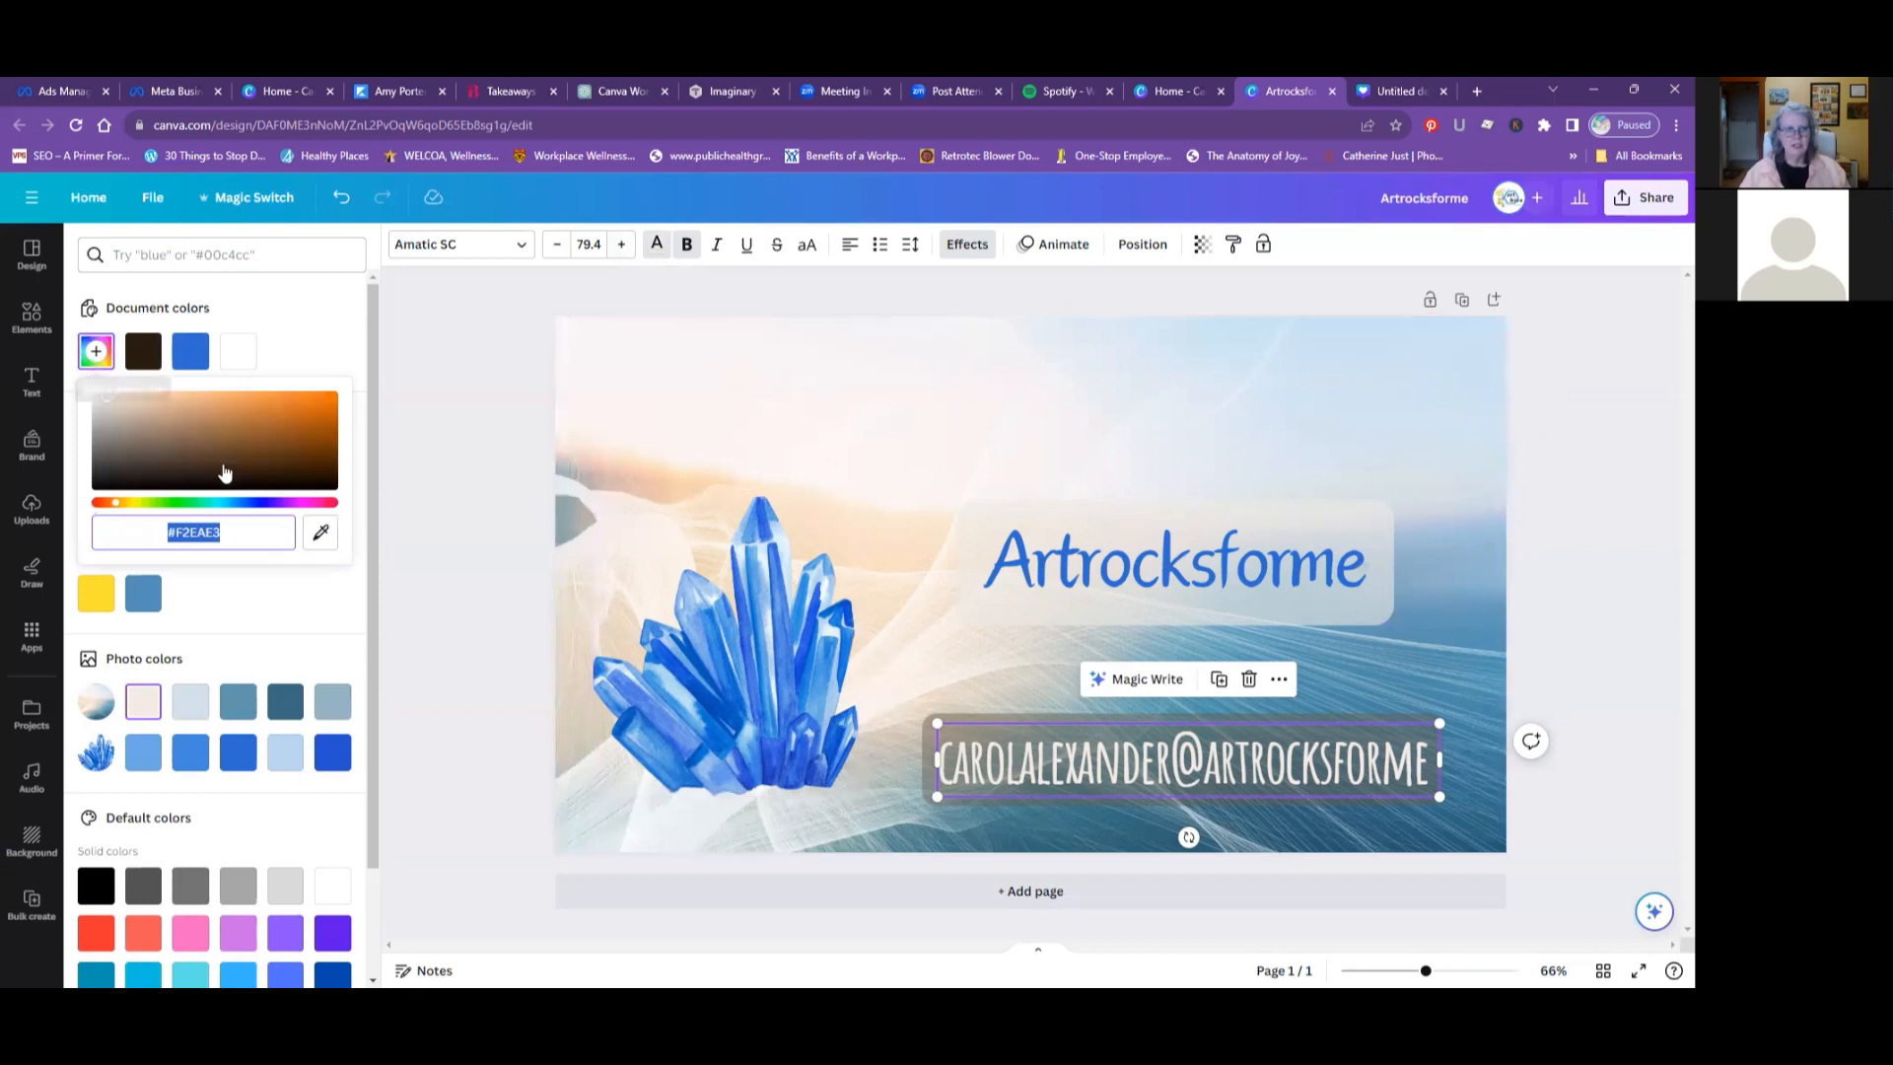
click(319, 541)
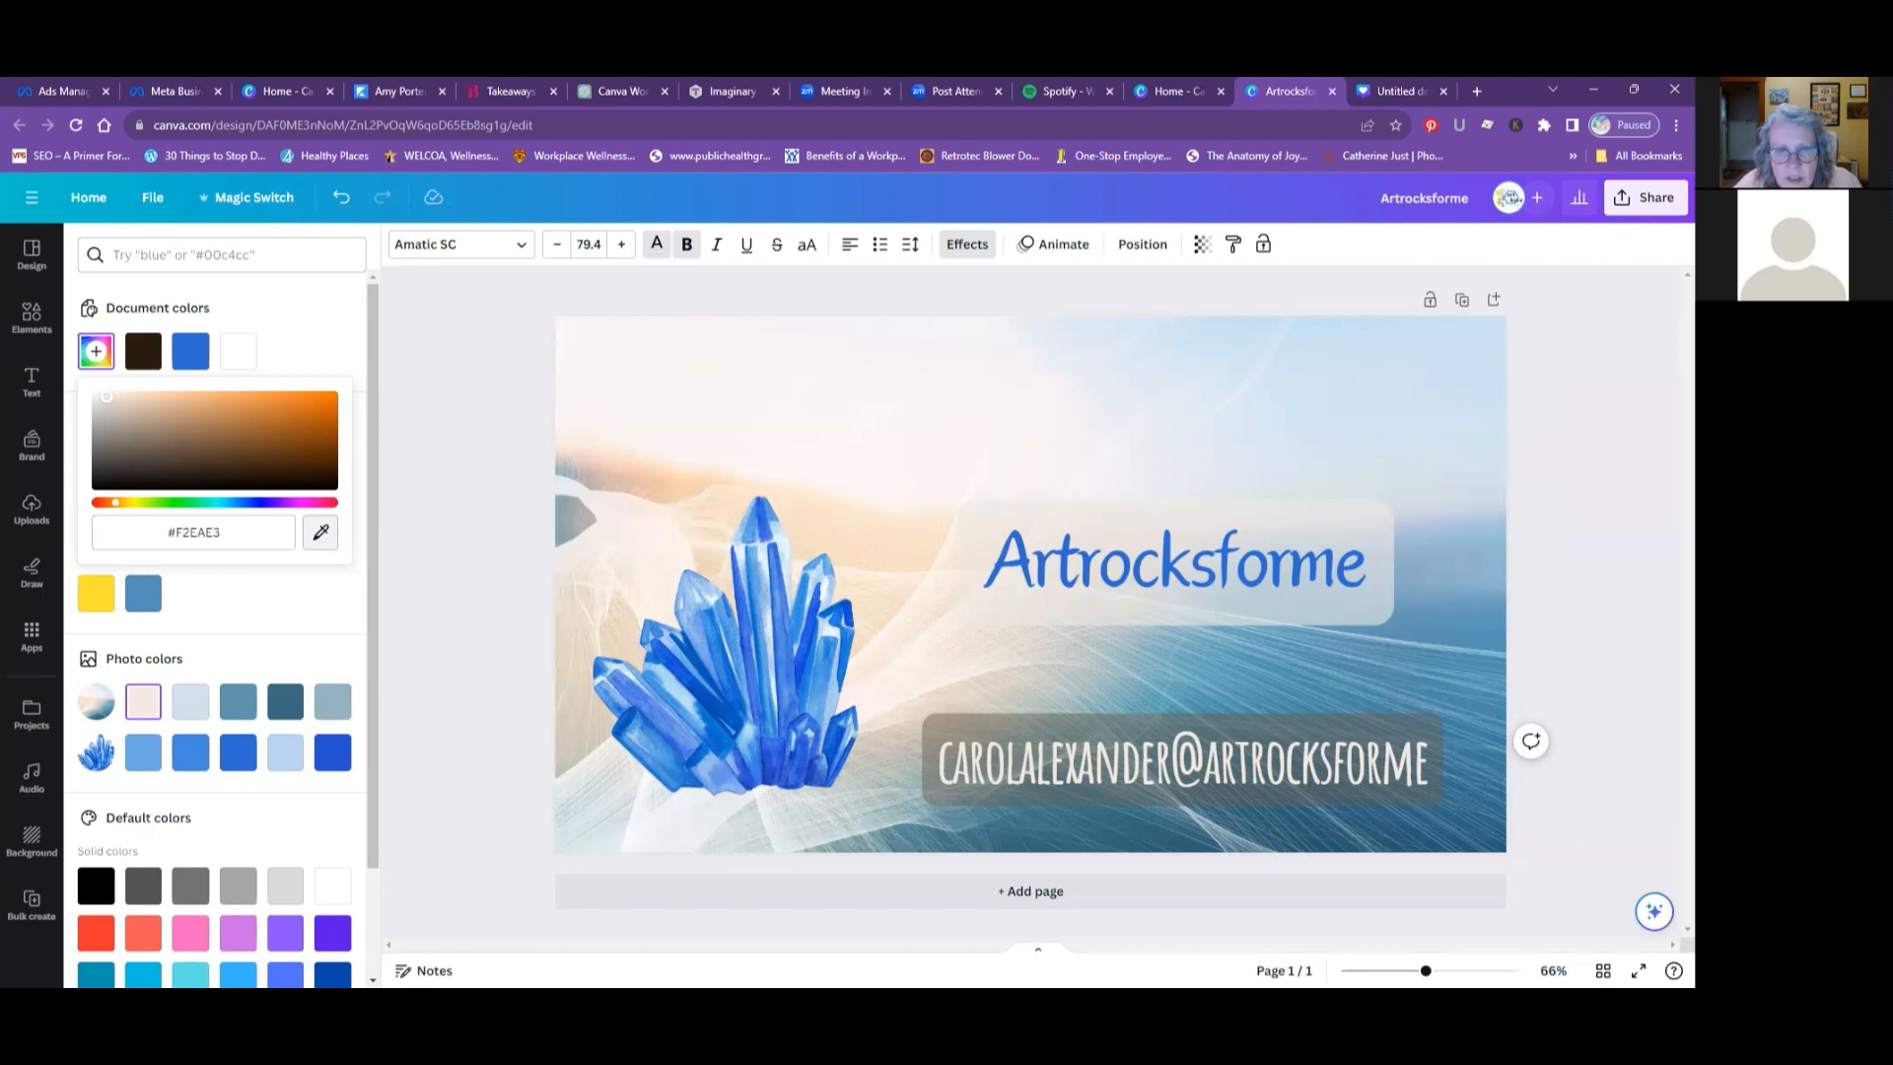
click(630, 479)
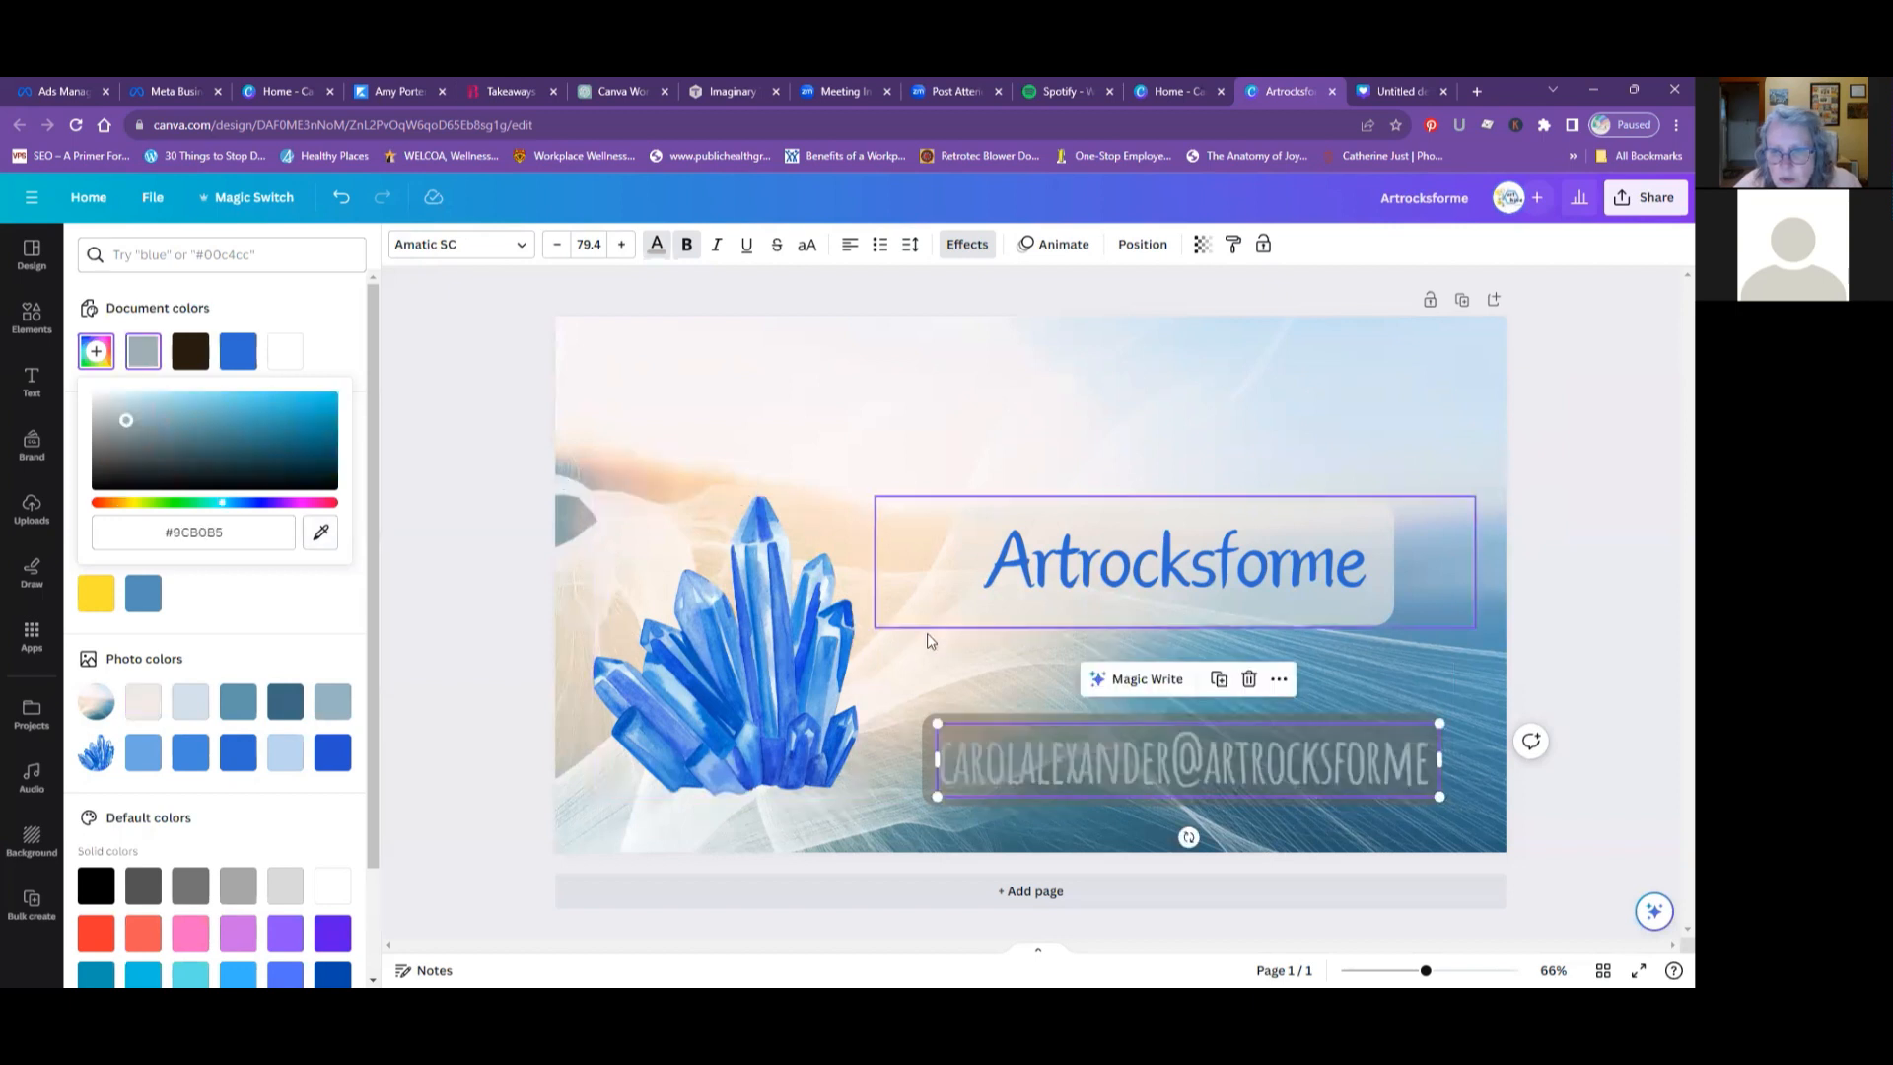
click(320, 532)
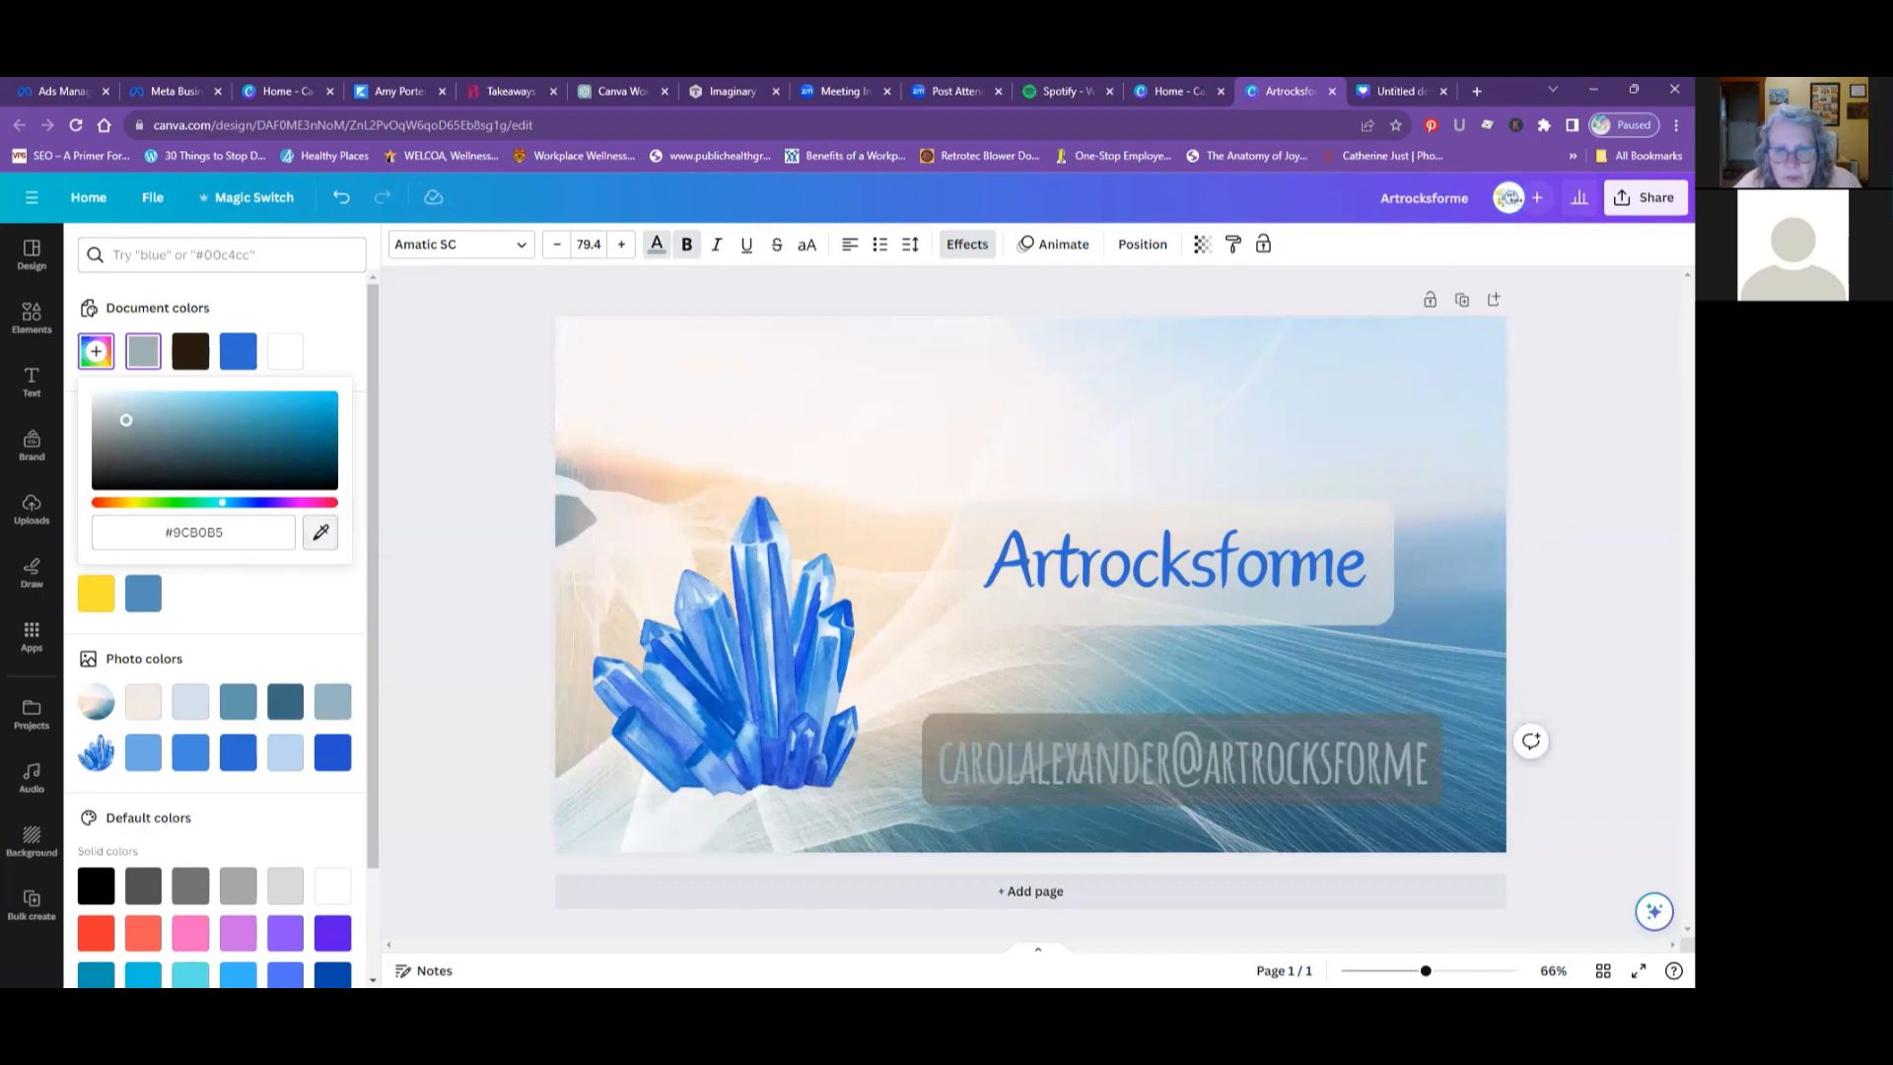
click(592, 567)
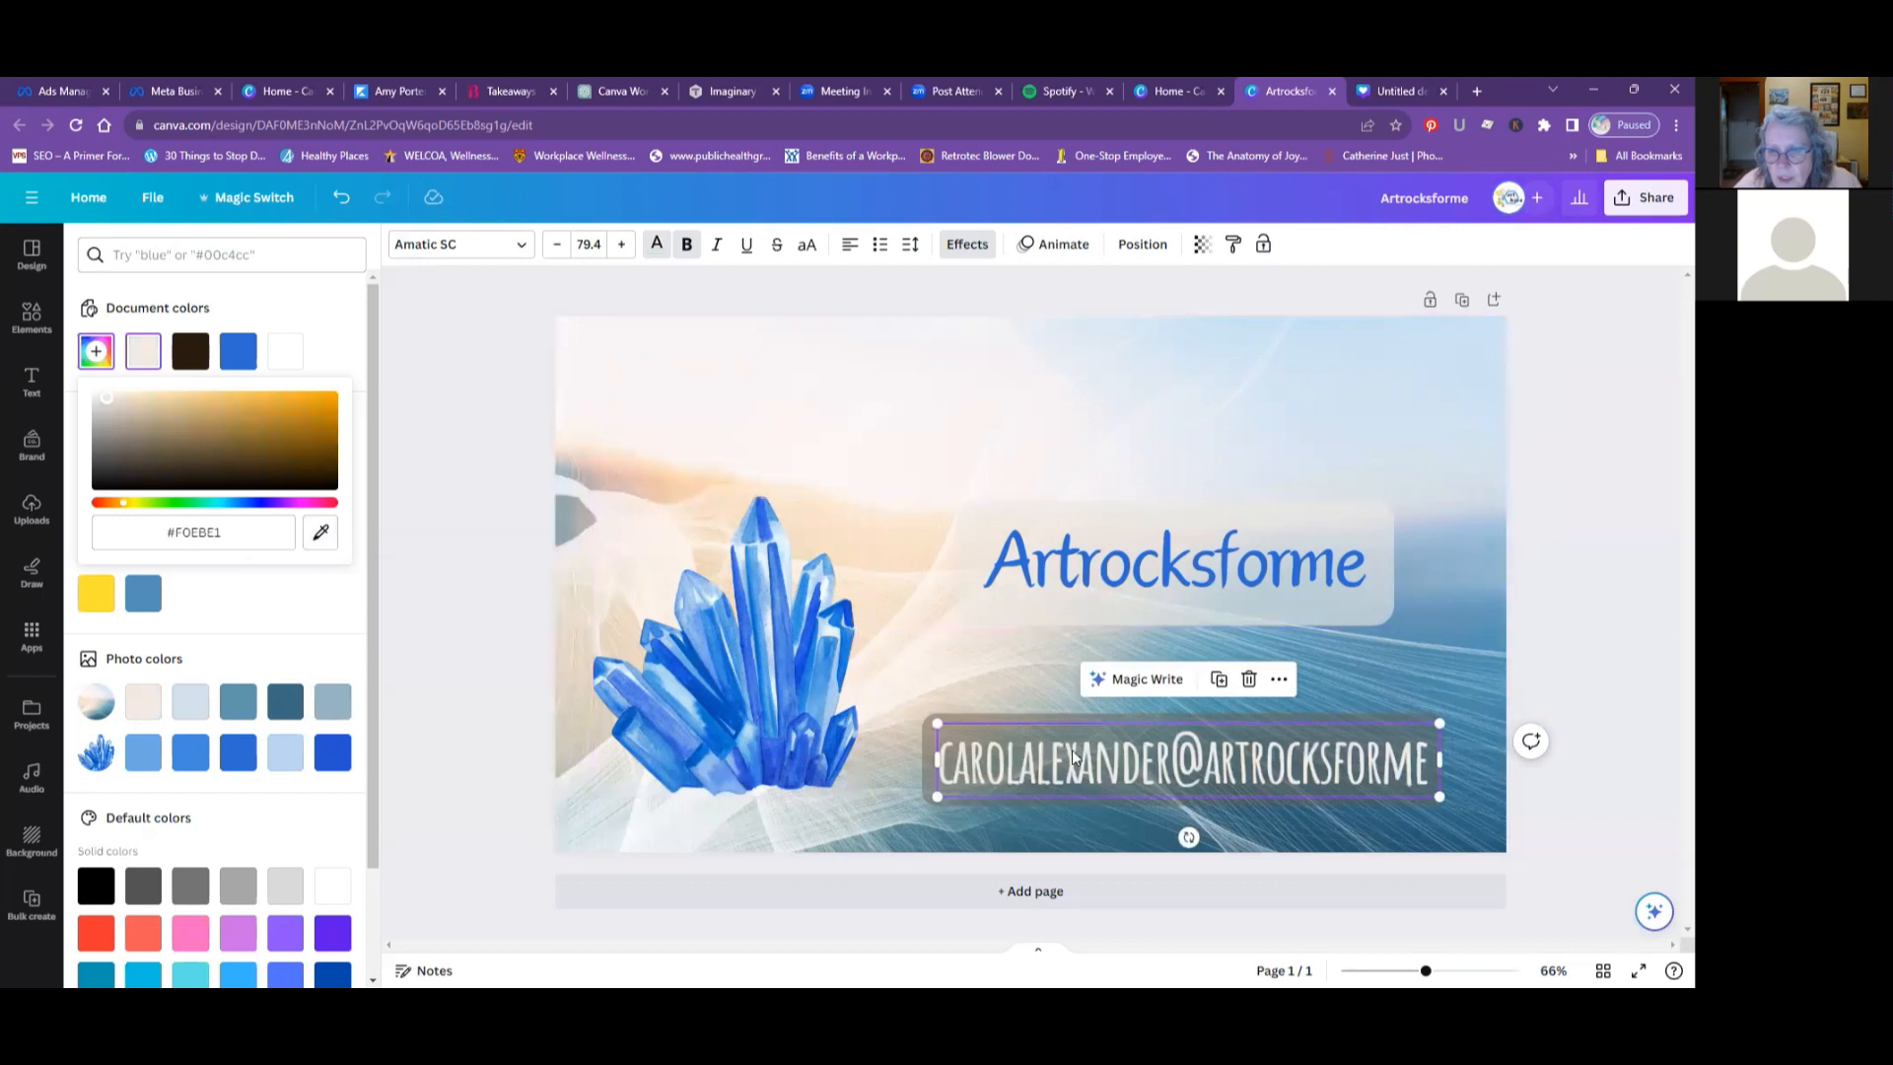
click(1086, 776)
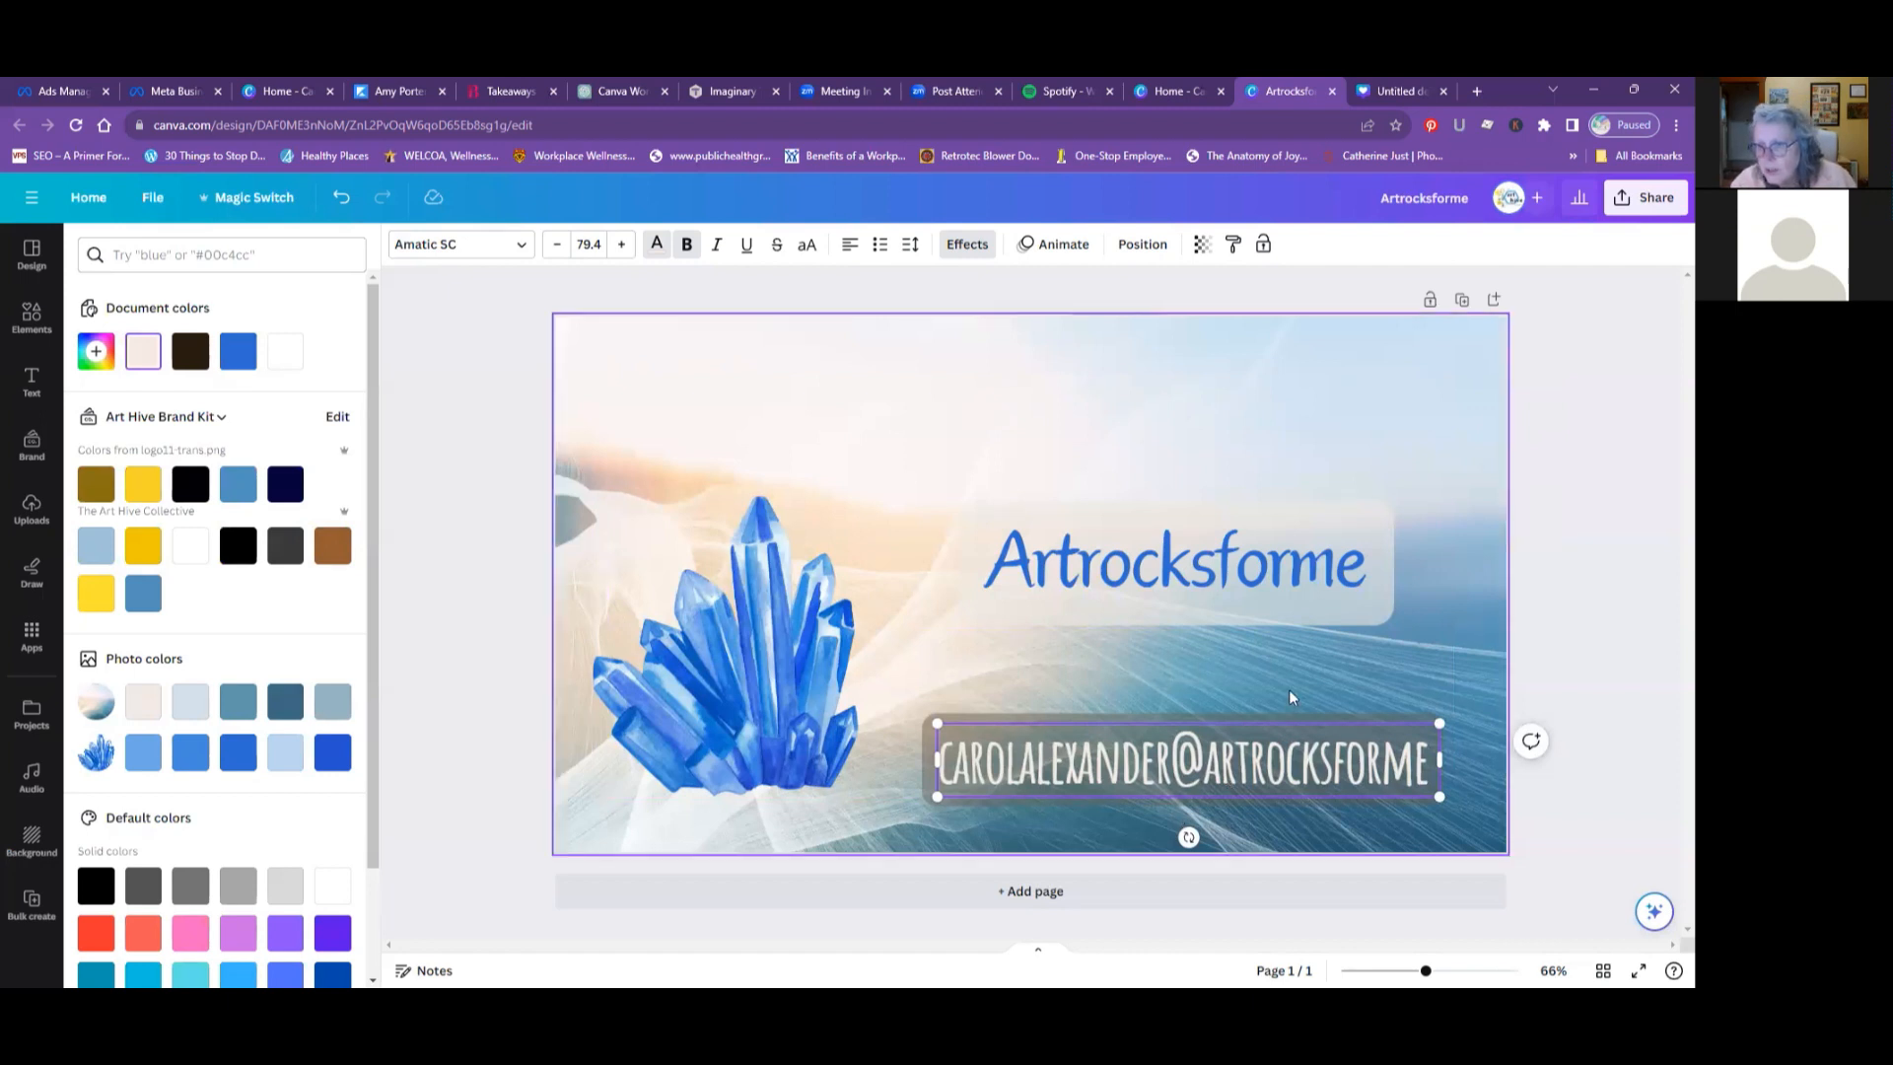
- Remove the Background effect from the e-mail text so that it has no effect style
click(955, 250)
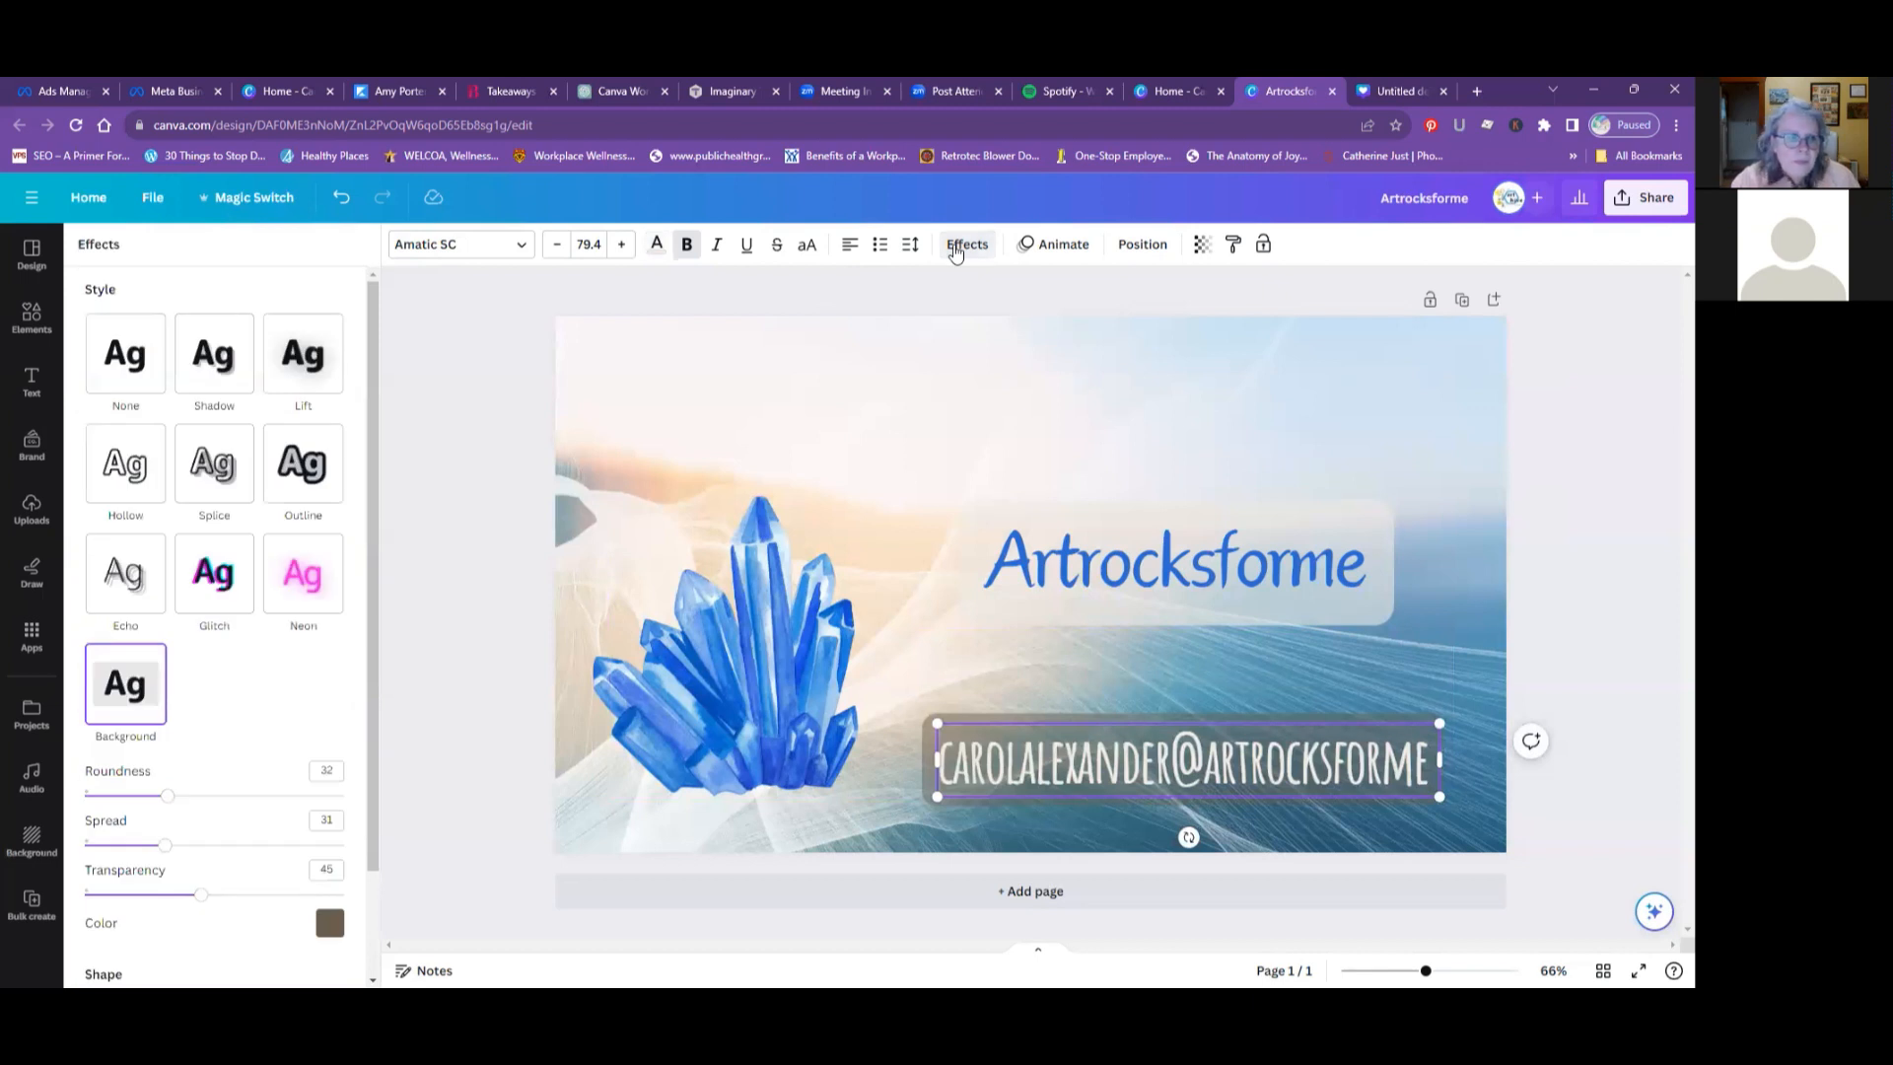
click(119, 704)
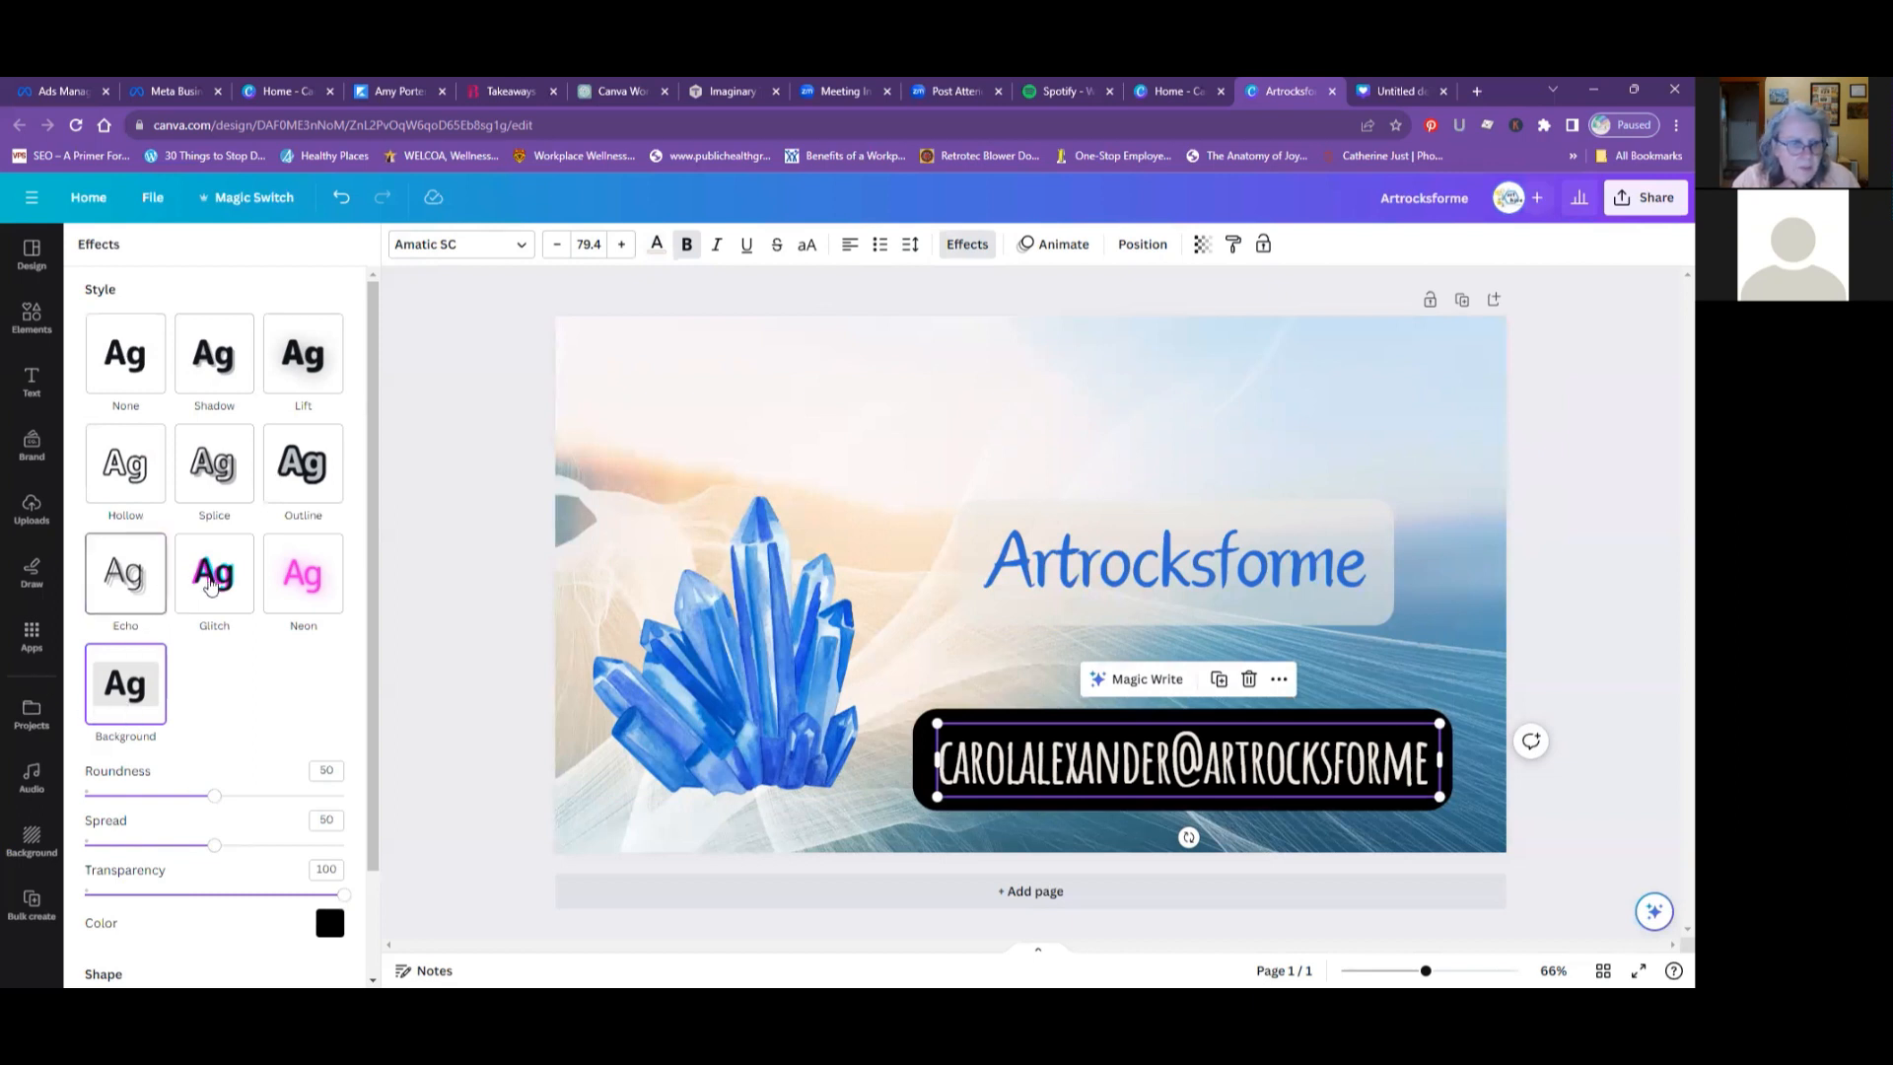
click(125, 364)
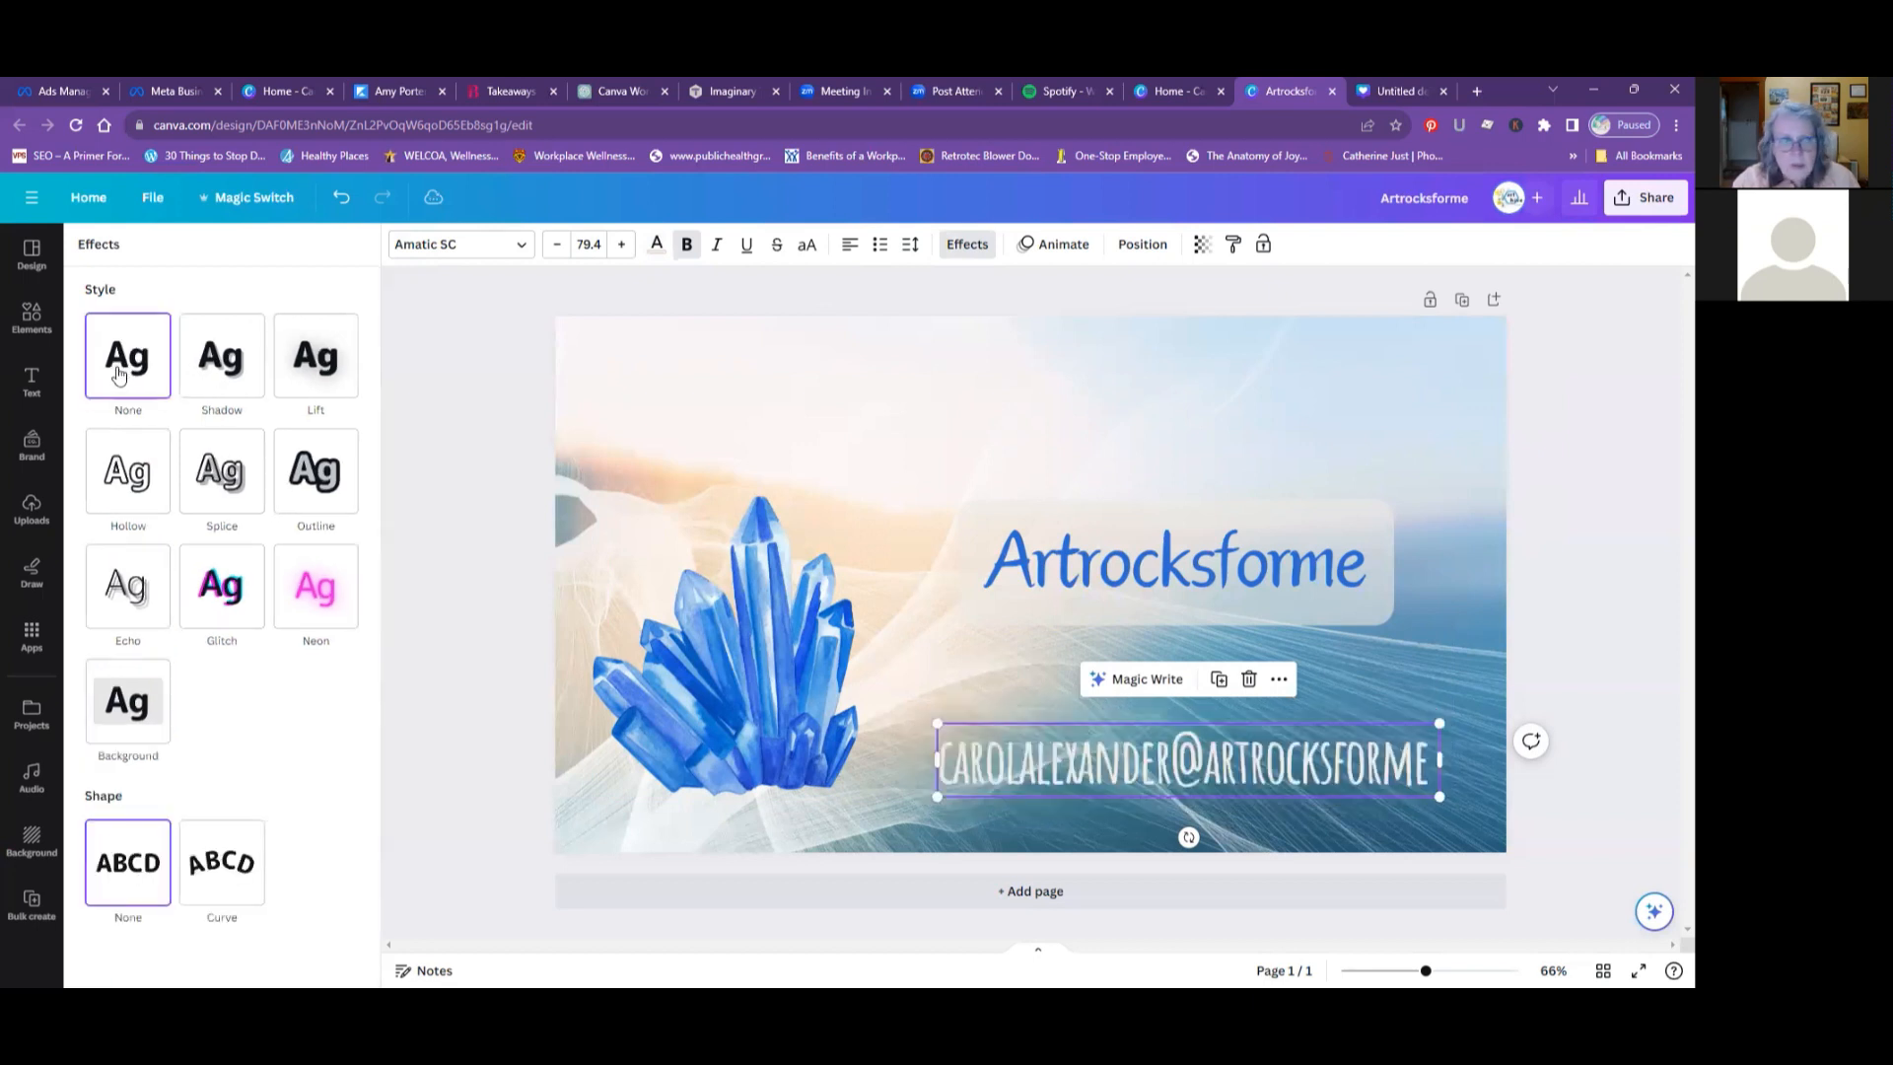
- Try a Shadow effect on the e-mail text with the brand kit's dark gray as the shadow color
click(216, 364)
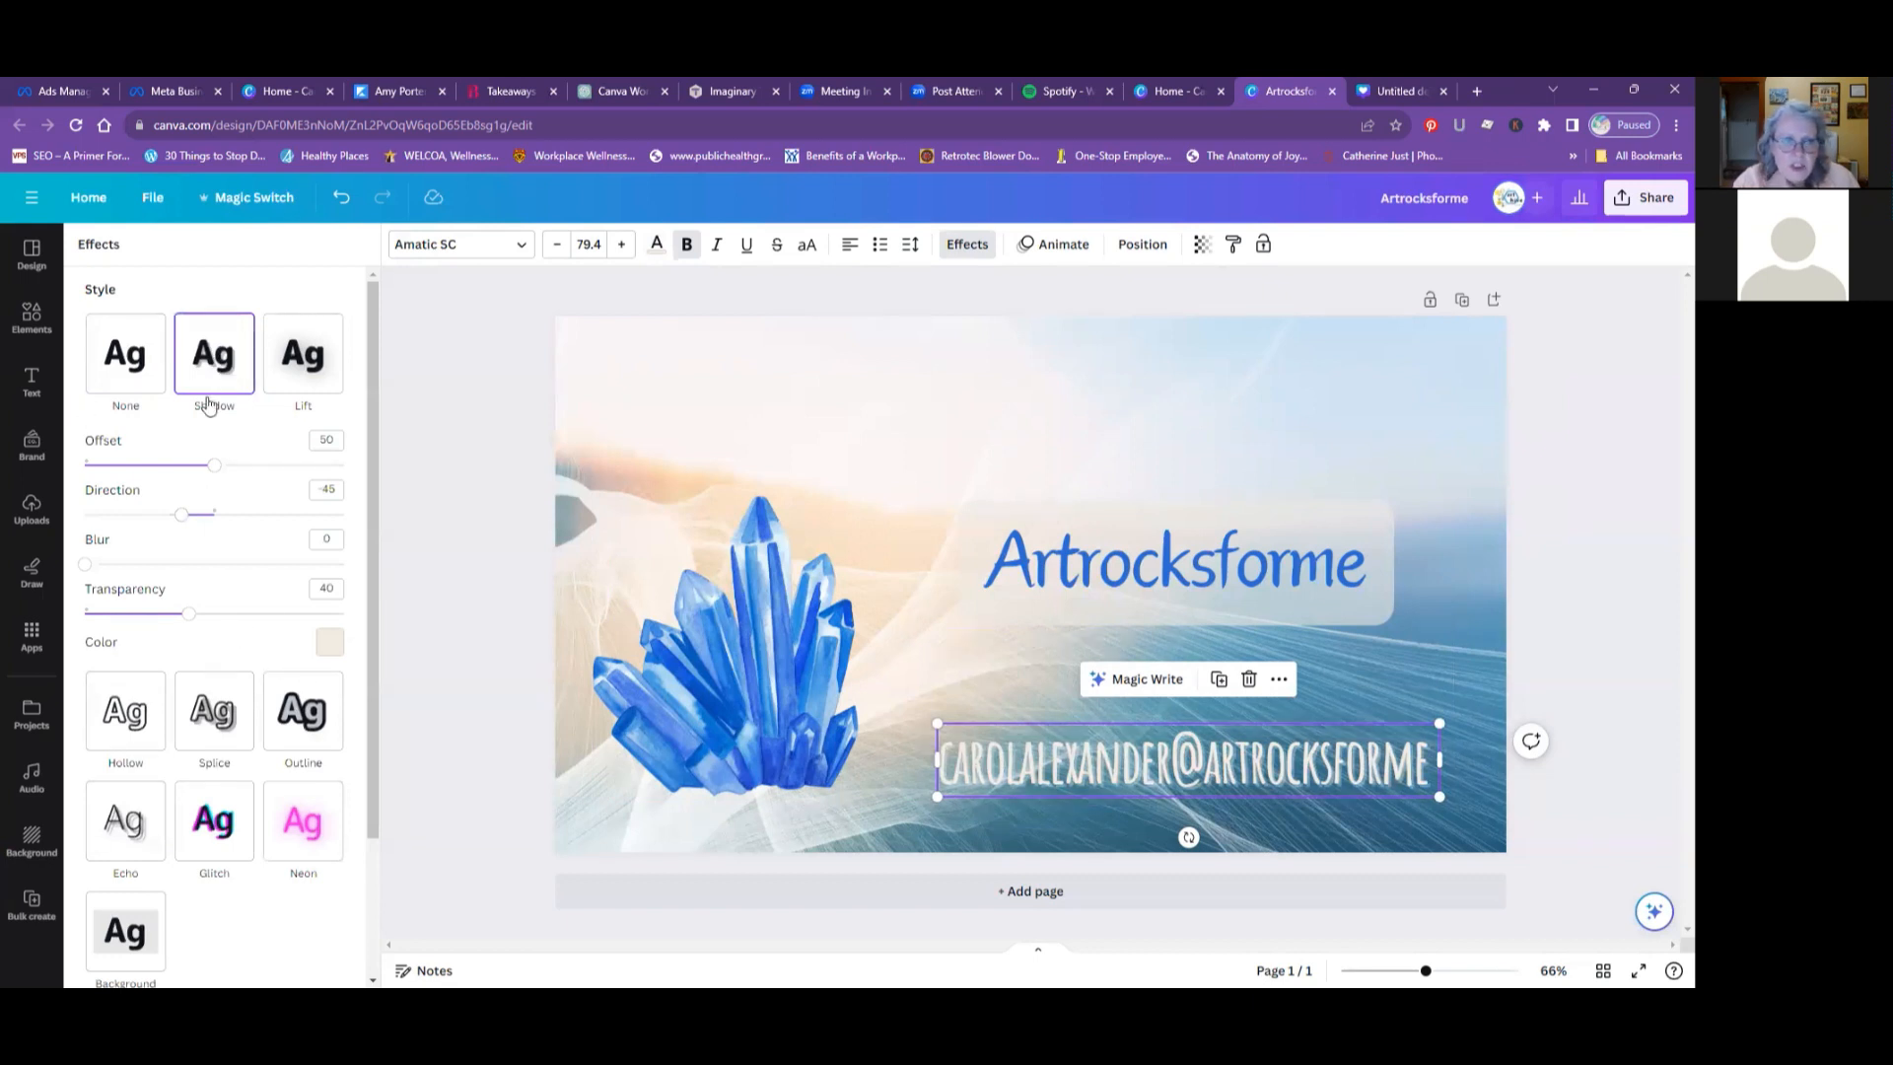
click(328, 646)
click(269, 513)
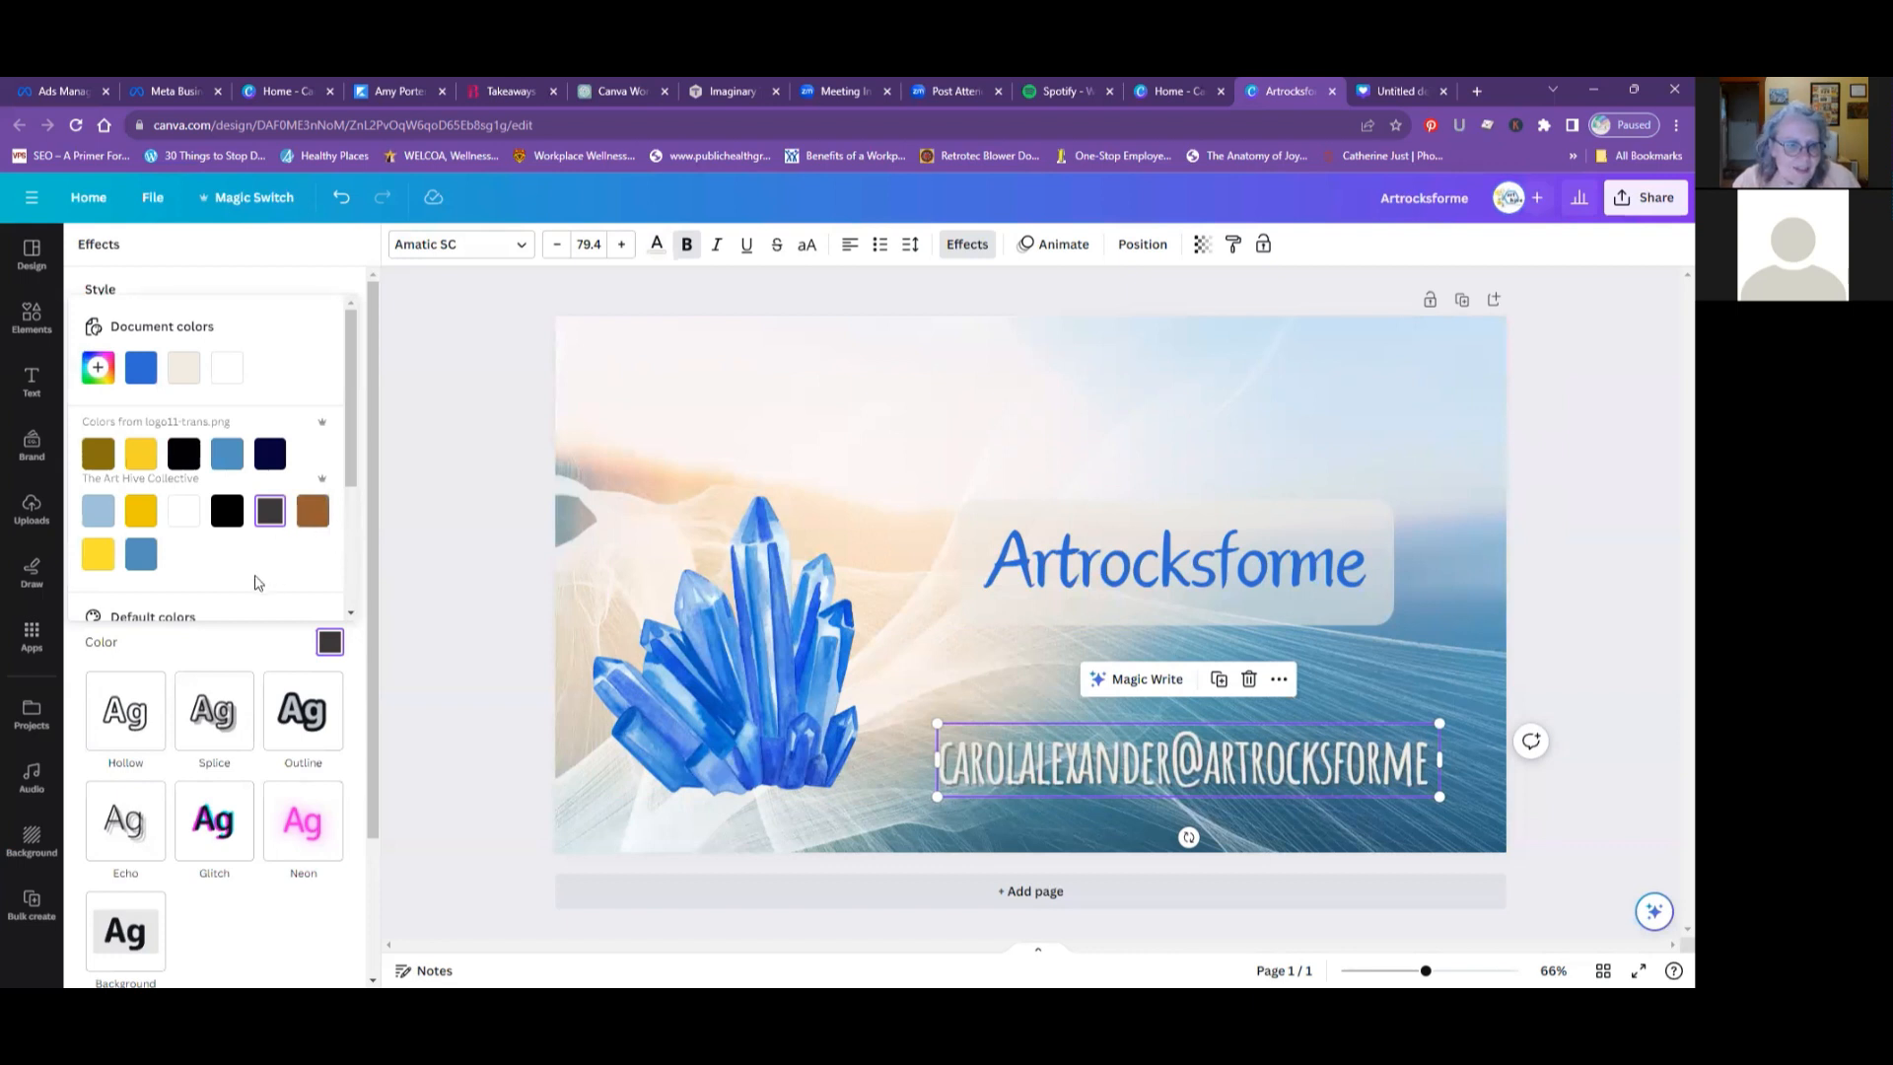
scroll(258, 578, down, 3)
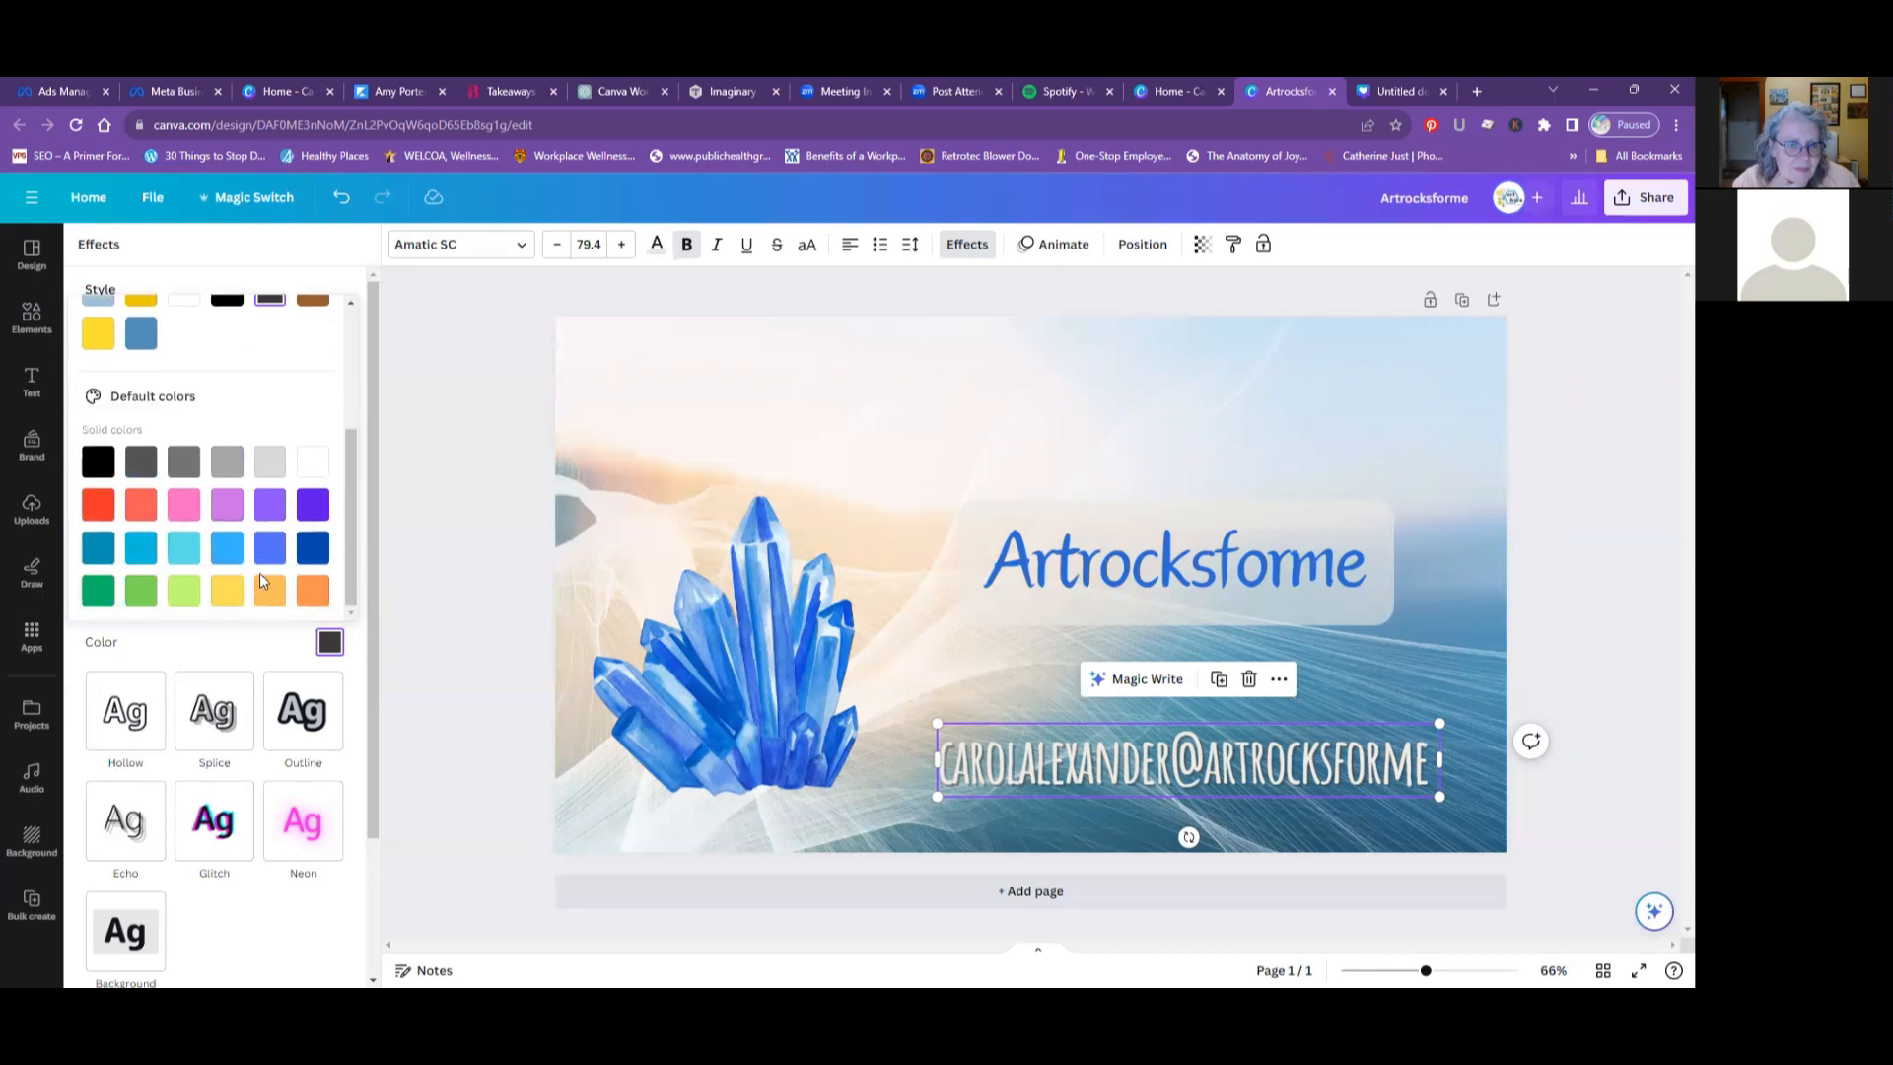
scroll(229, 771, down, 2)
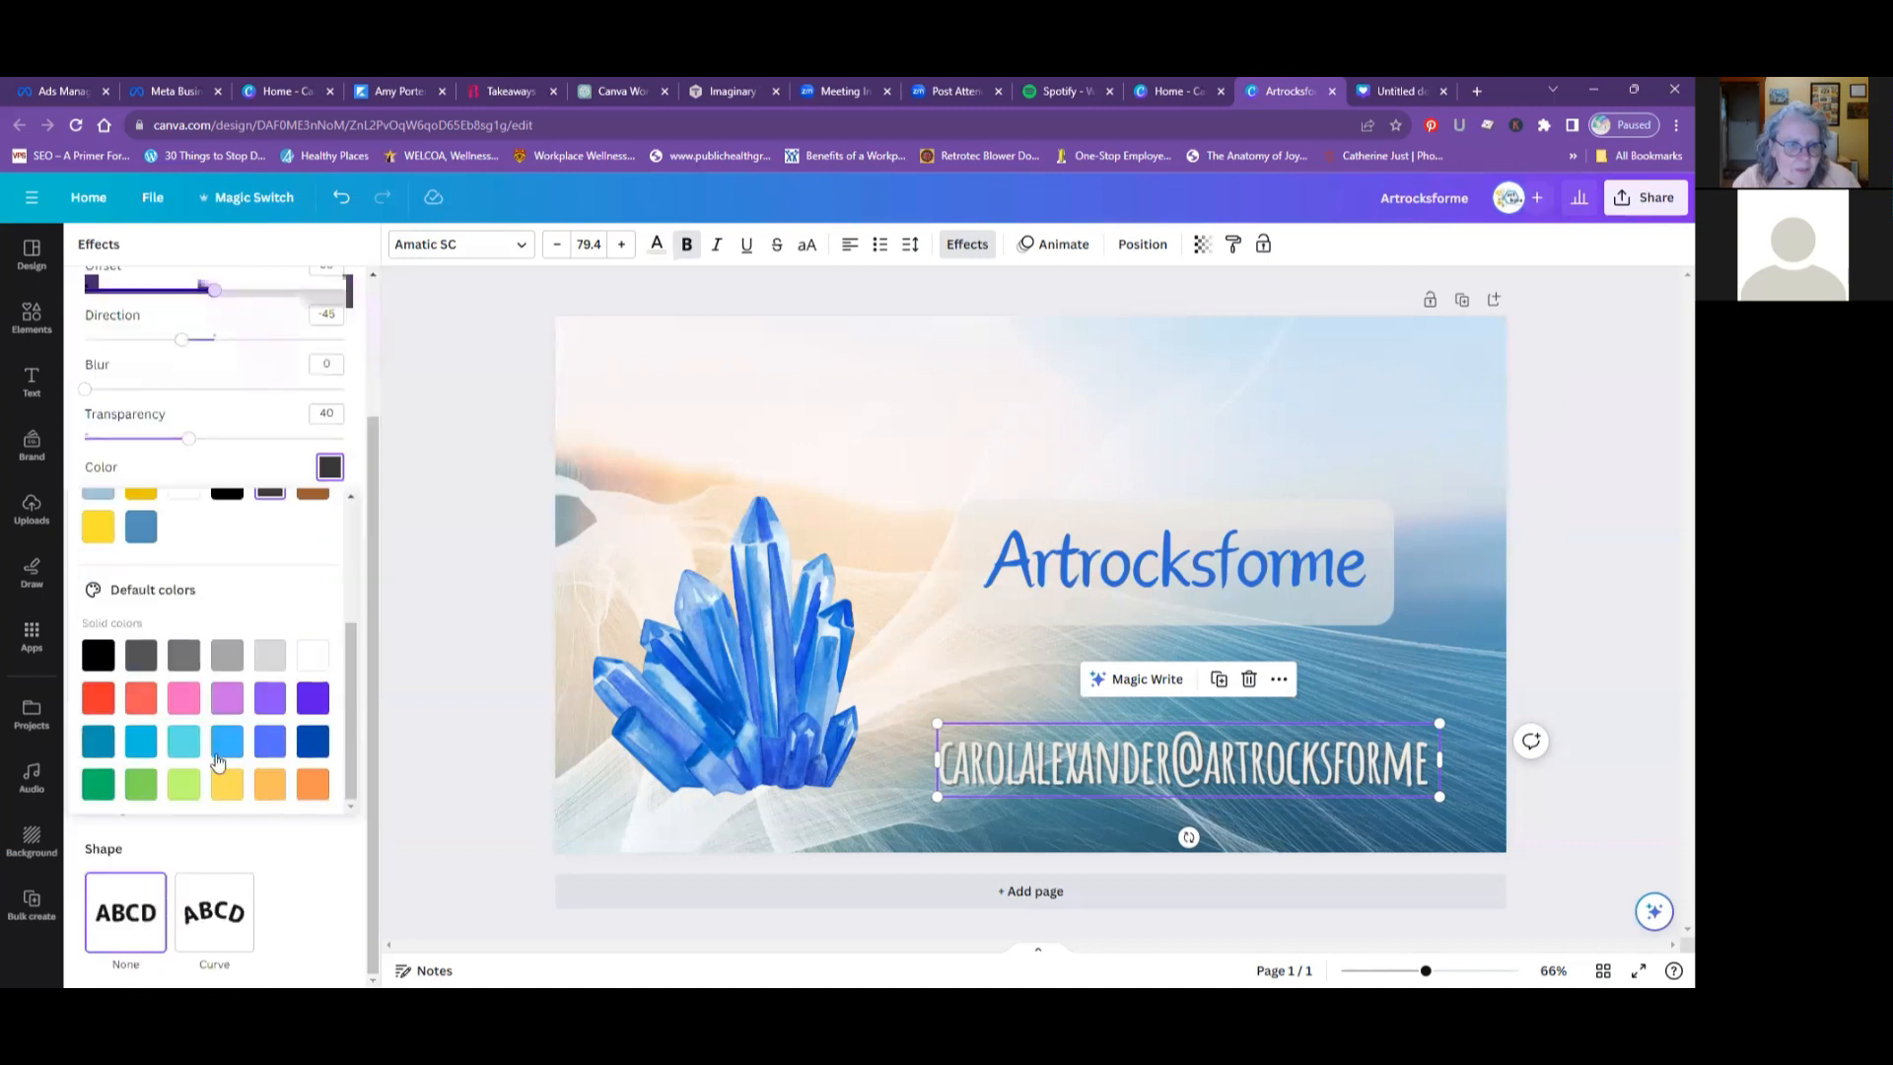
scroll(218, 753, up, 2)
scroll(219, 753, up, 1)
scroll(152, 473, up, 5)
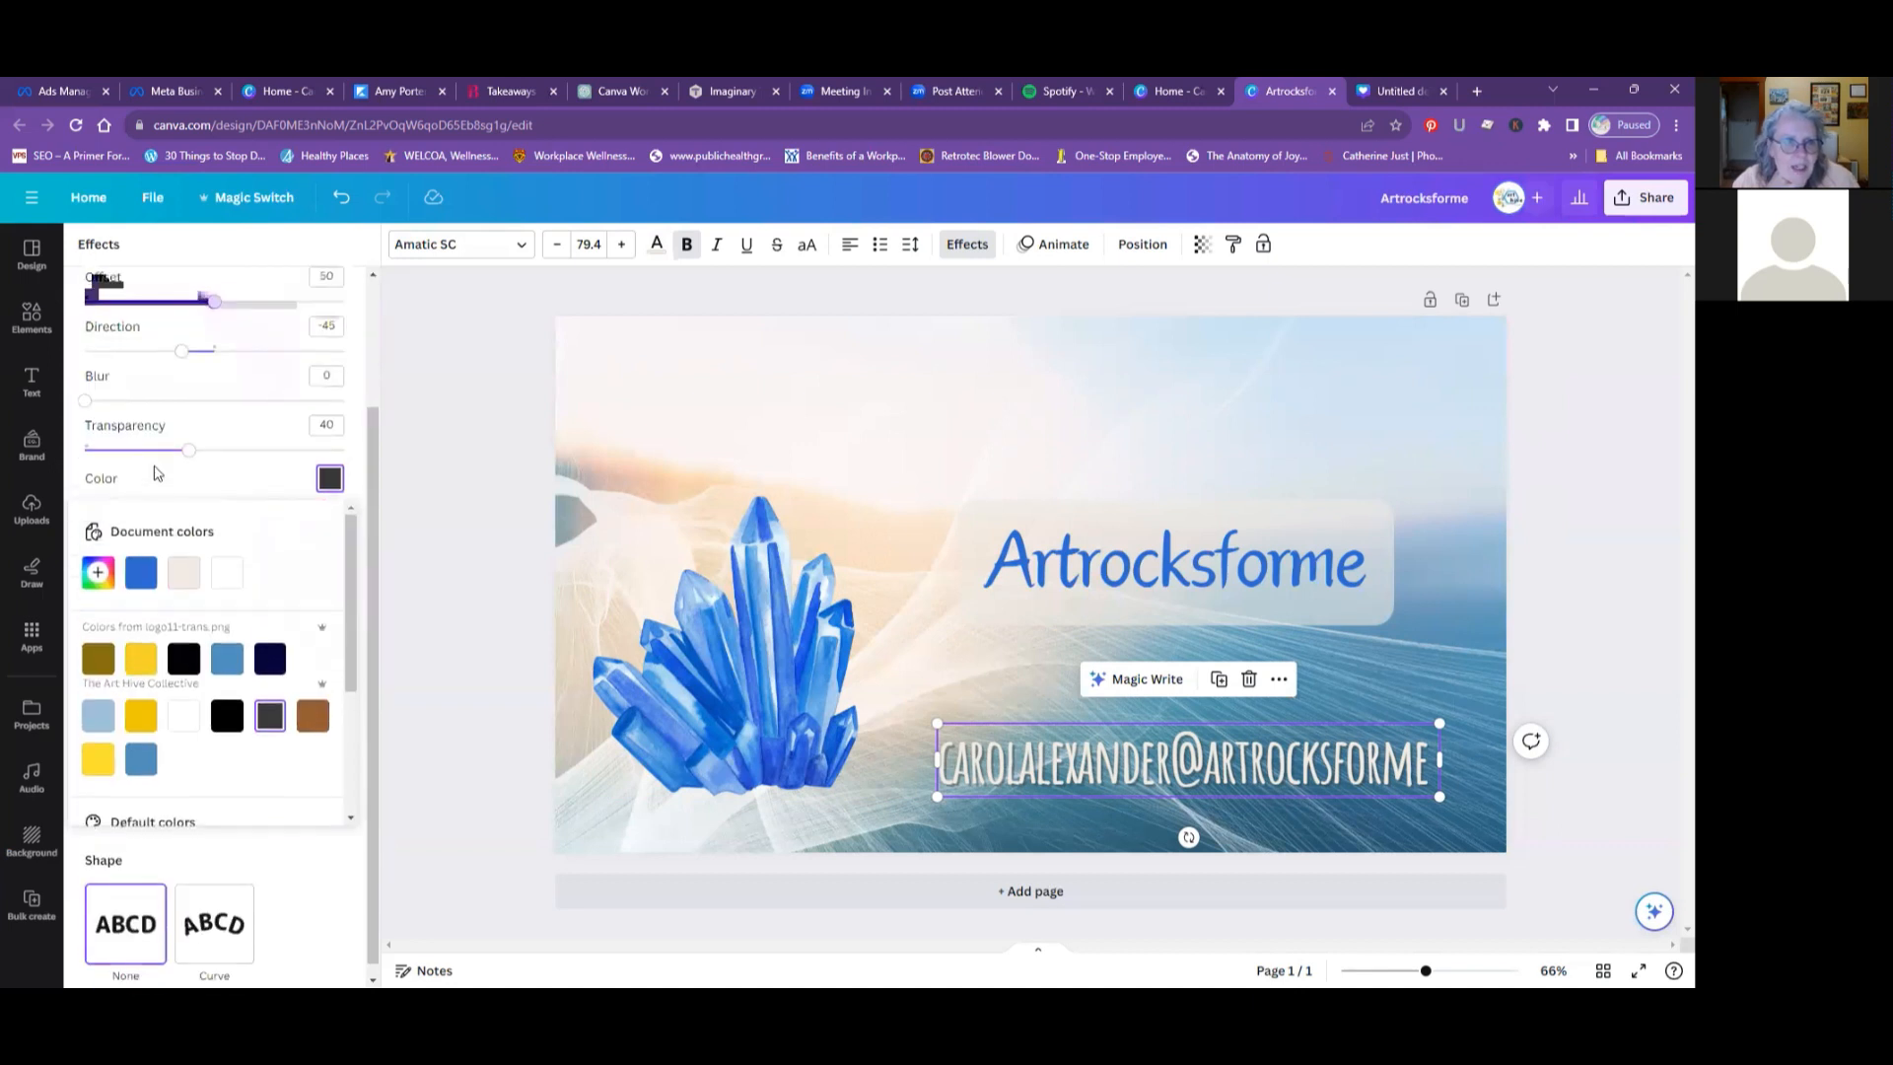
scroll(178, 523, down, 4)
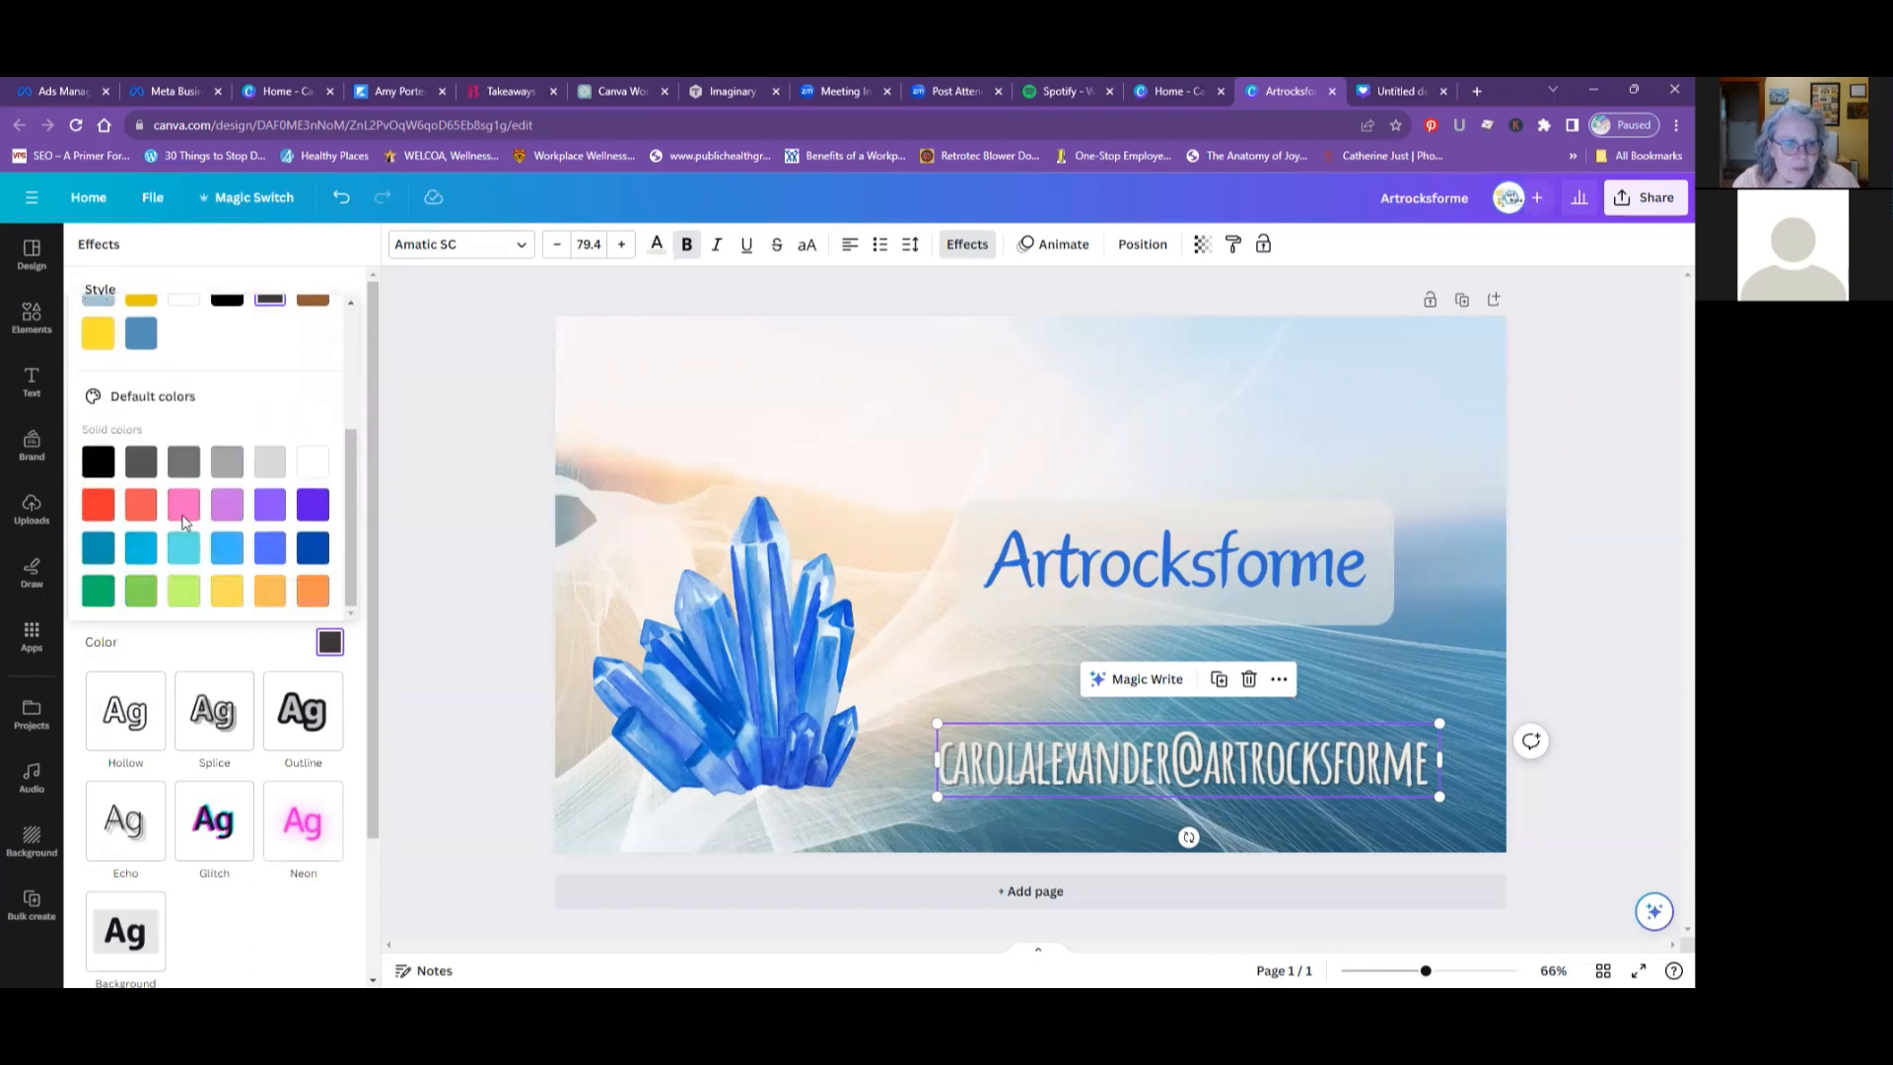
scroll(208, 540, up, 3)
scroll(212, 549, down, 6)
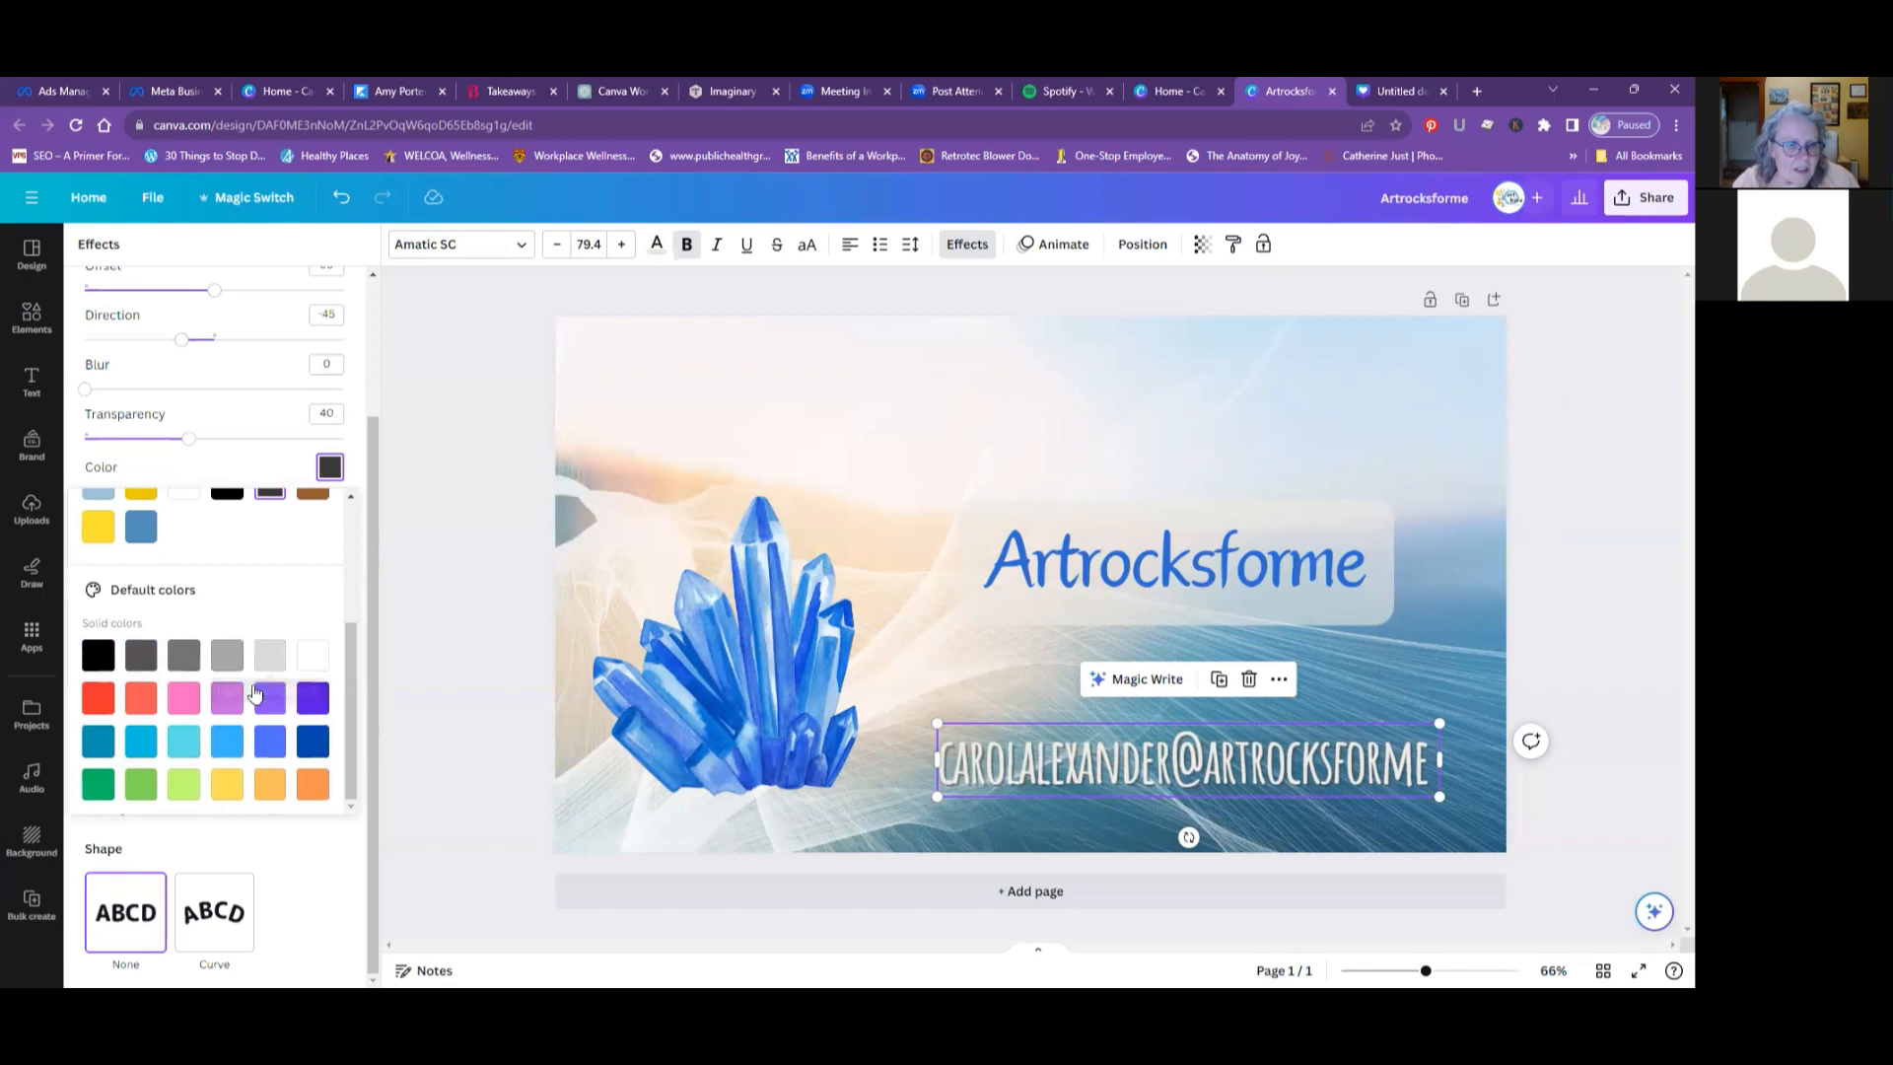
- Adjust the e-mail text's shadow by setting the direction to -39 and slightly increasing the offset
click(183, 347)
mouse_move(183, 347)
mouse_down()
mouse_move(275, 343)
mouse_move(187, 368)
mouse_up()
mouse_move(204, 296)
mouse_down()
mouse_move(157, 312)
mouse_move(273, 310)
mouse_move(216, 313)
mouse_up()
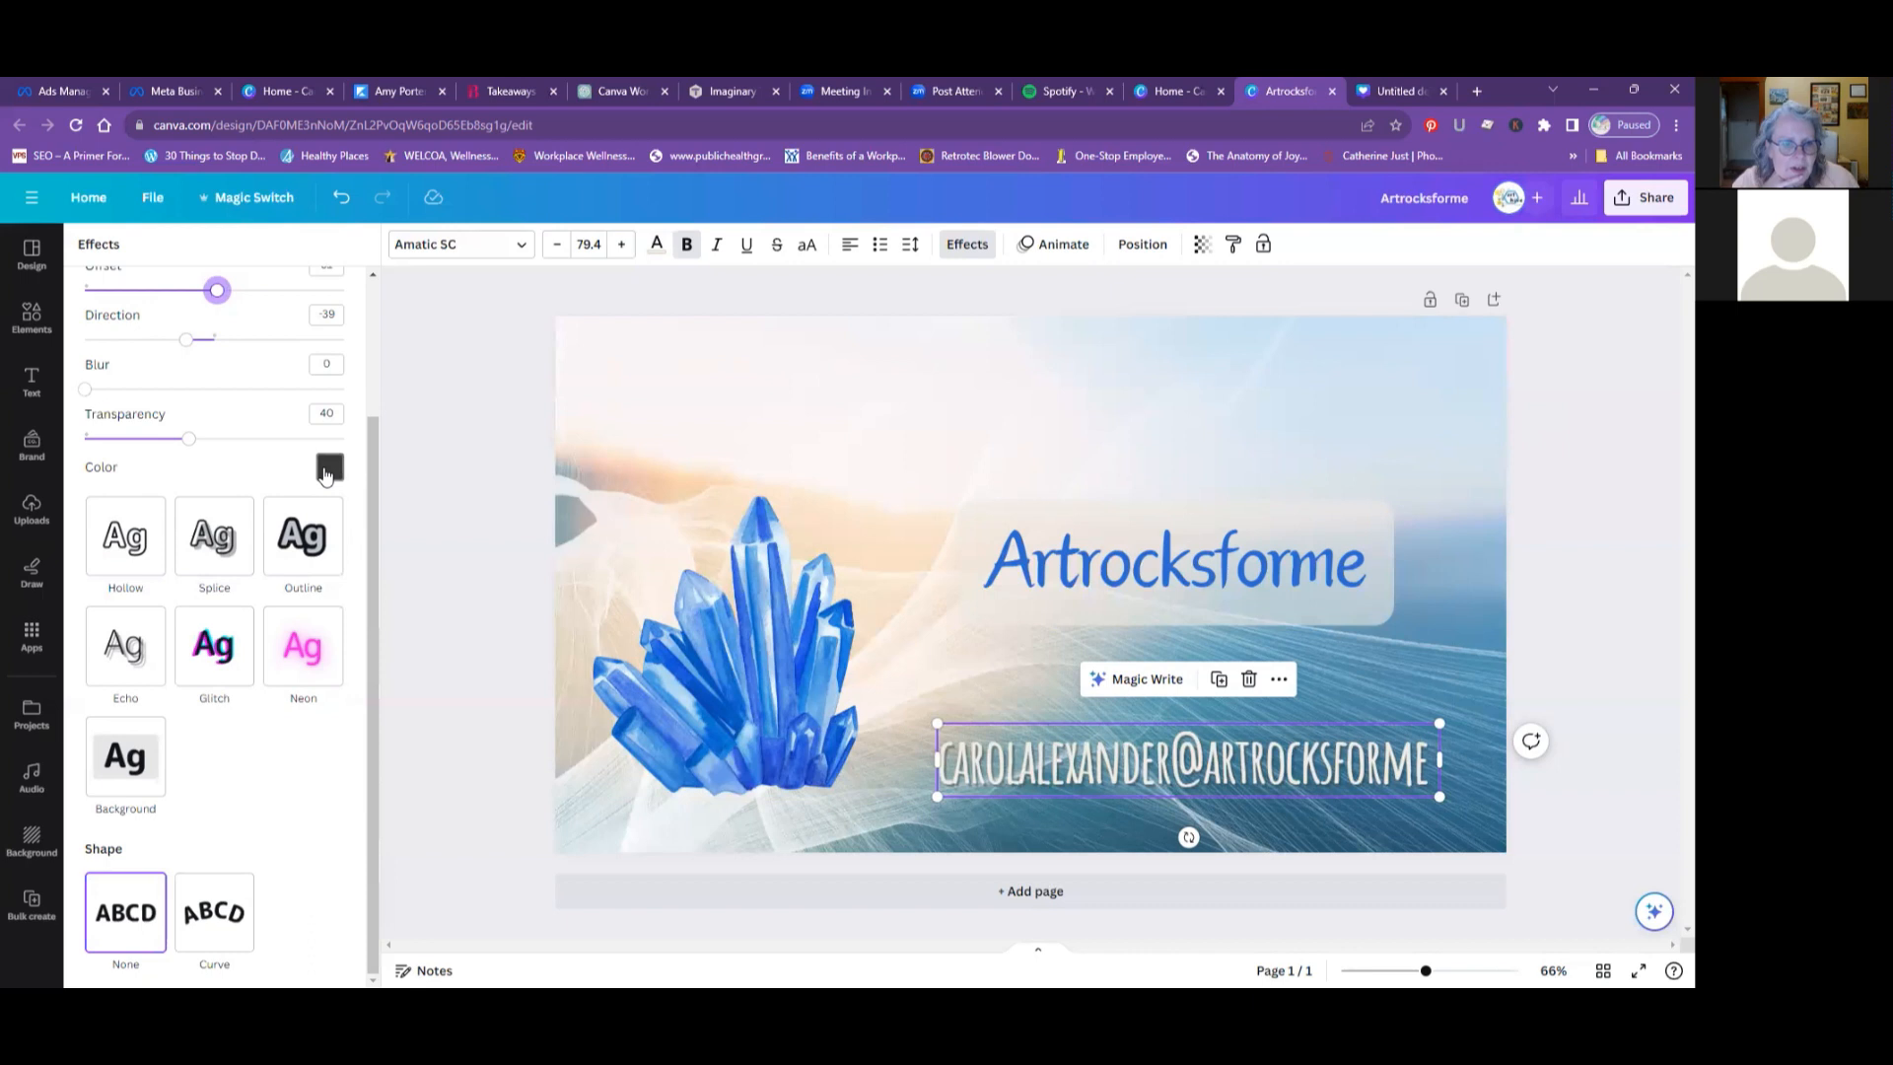
- Try an Outline effect in the document's blue on the e-mail text, followed by the Neon and Glitch effects
click(289, 558)
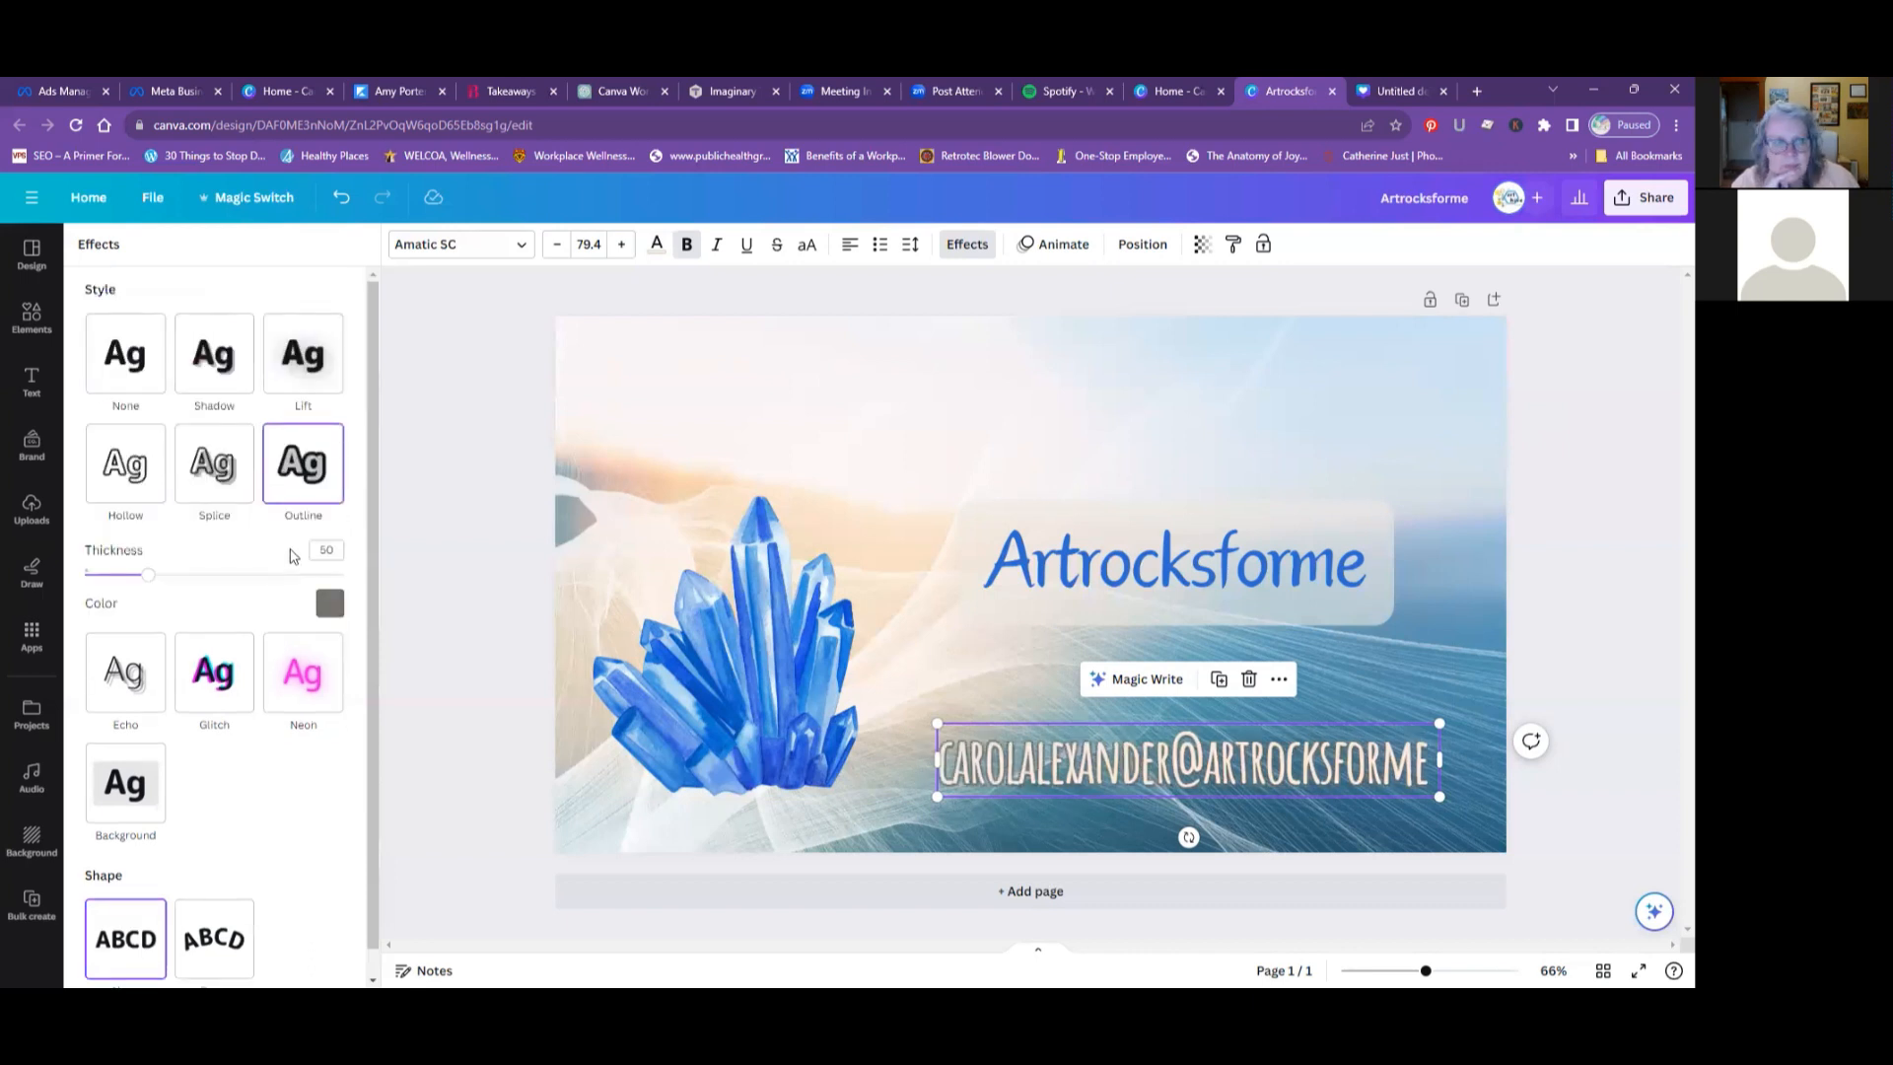
click(329, 606)
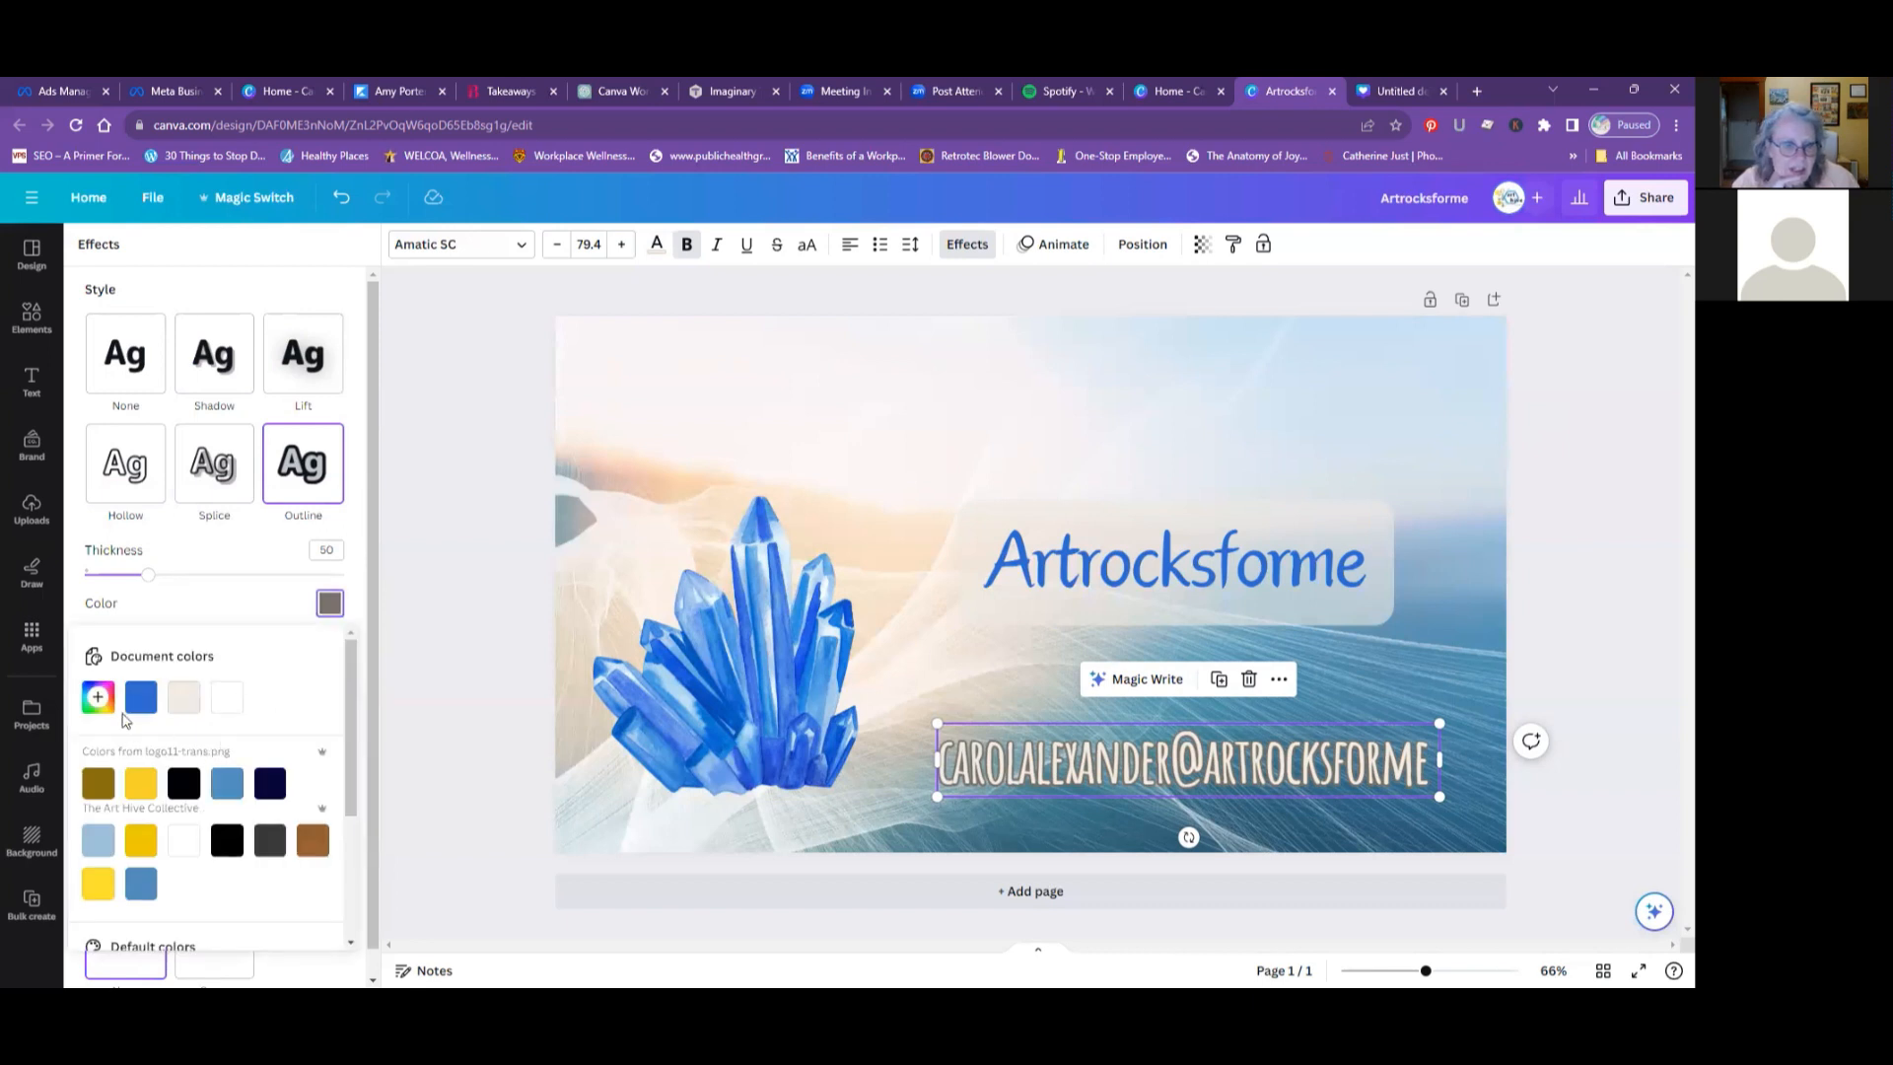
click(141, 697)
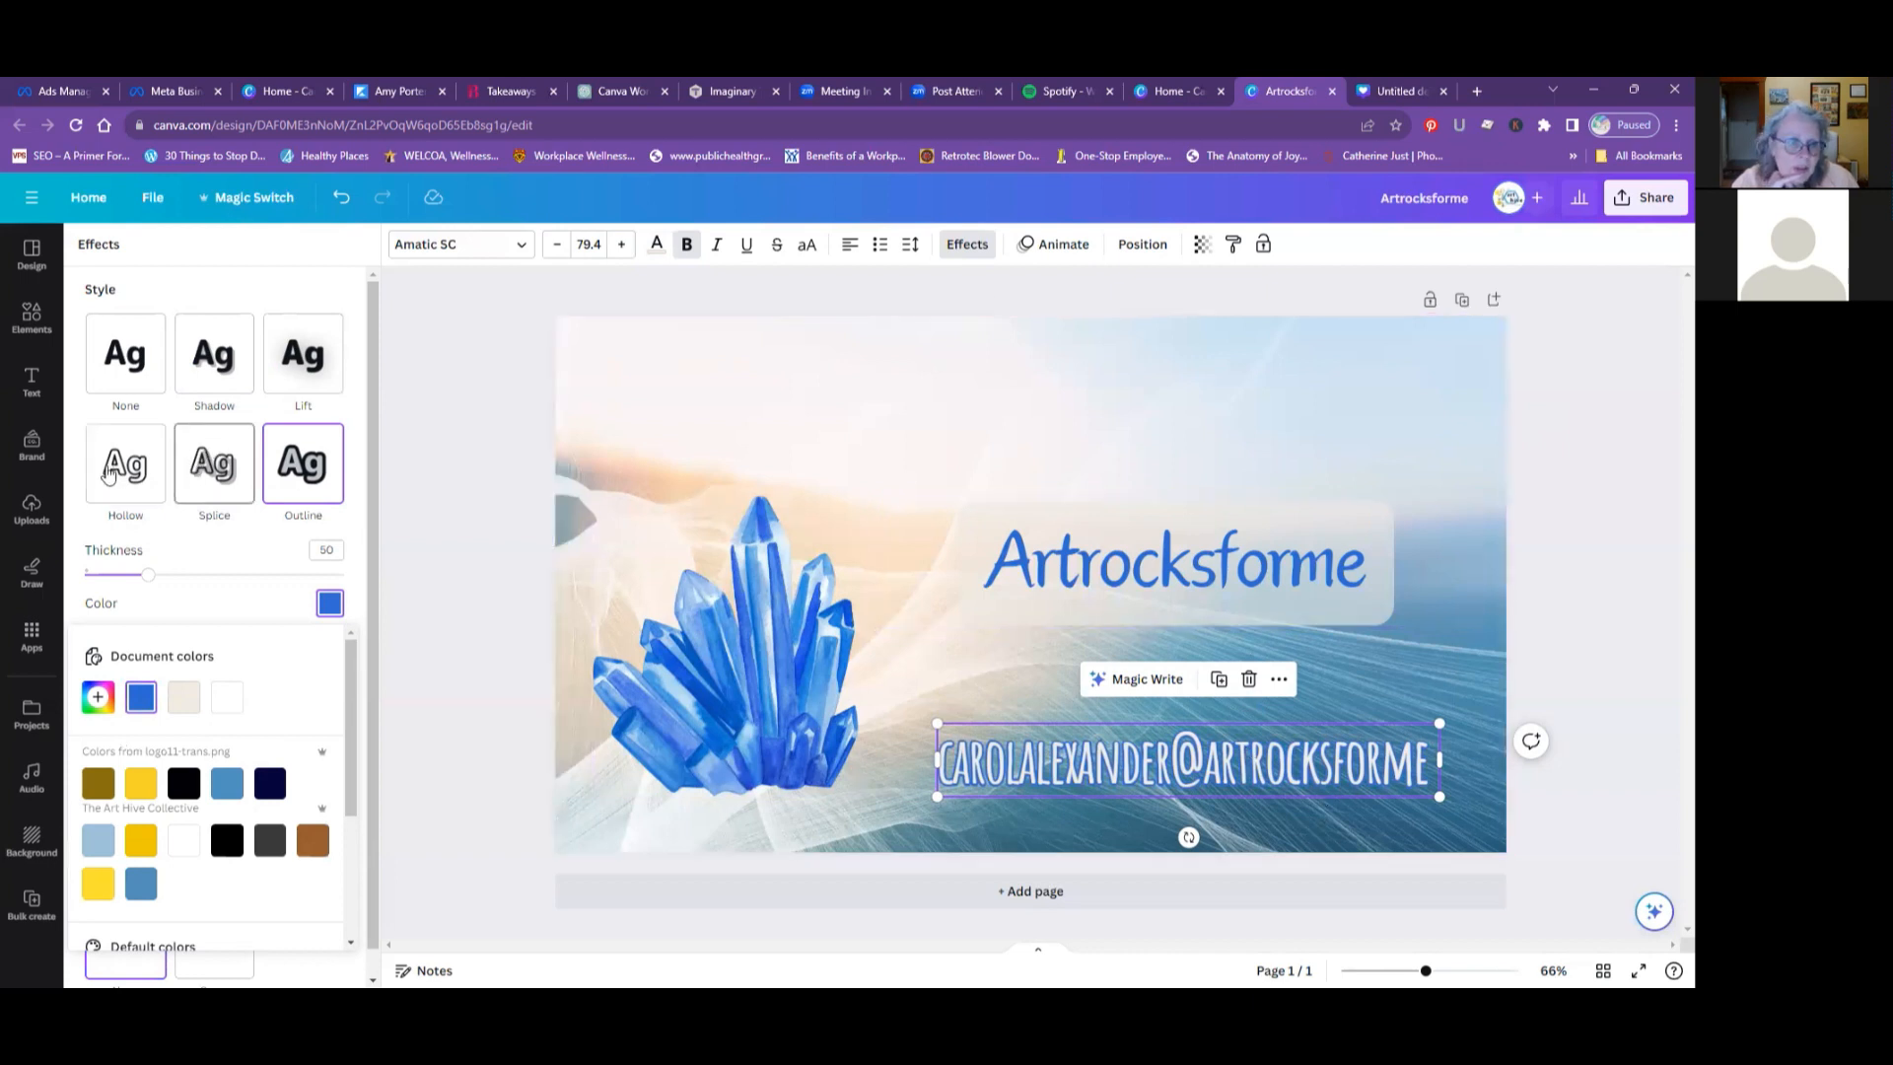
scroll(291, 534, down, 1)
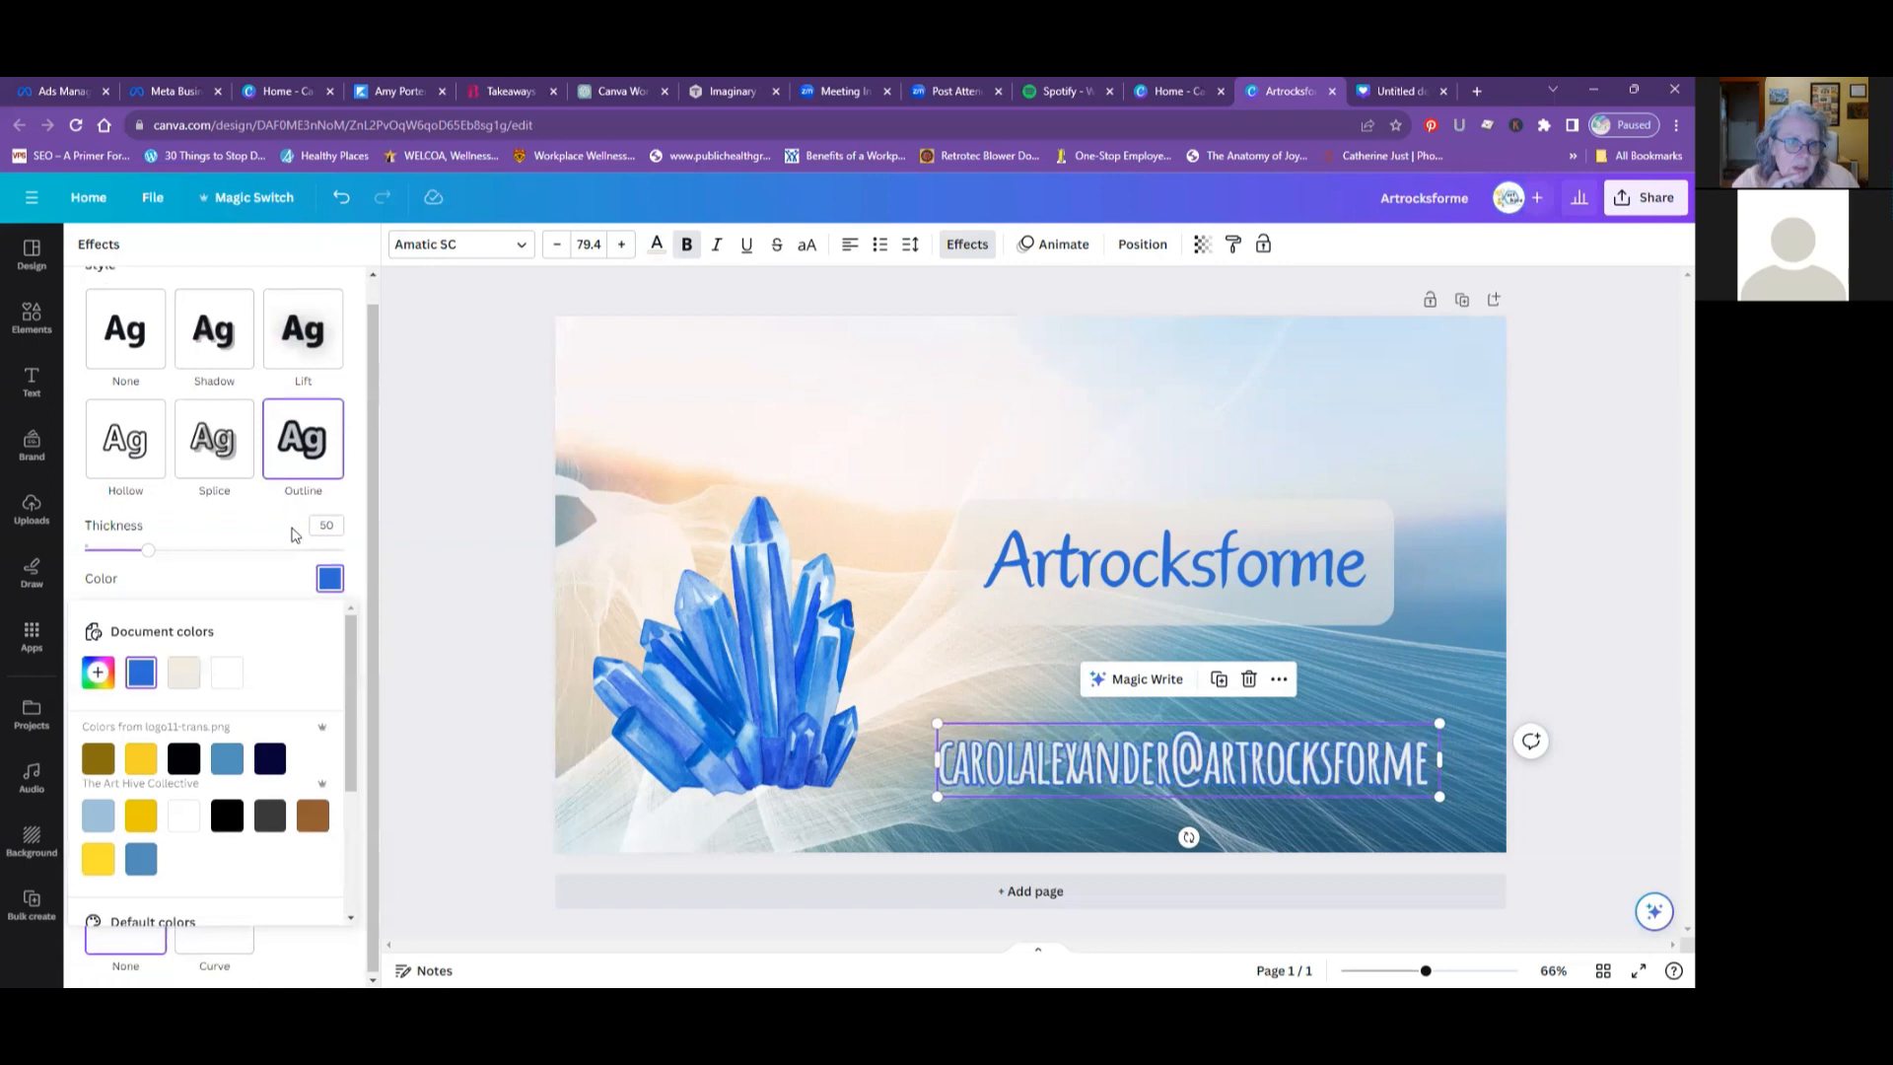
click(193, 537)
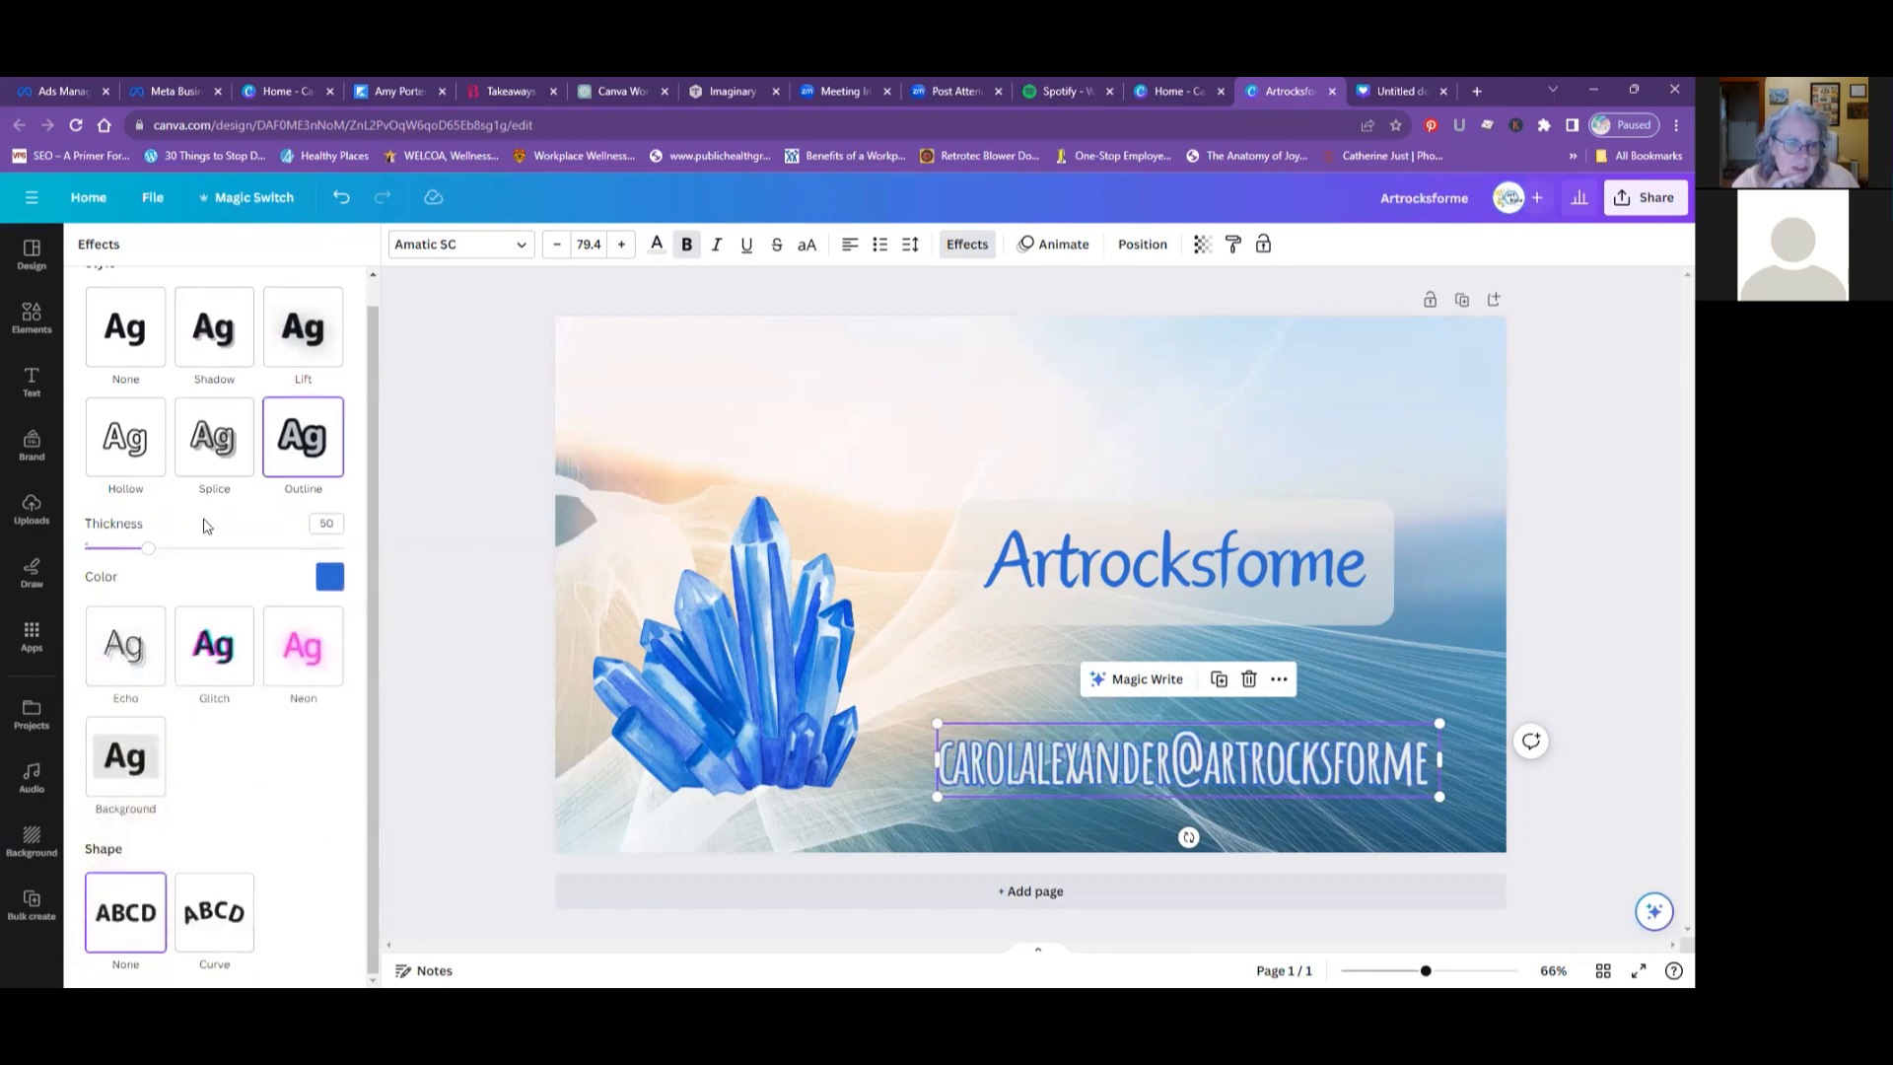
click(297, 657)
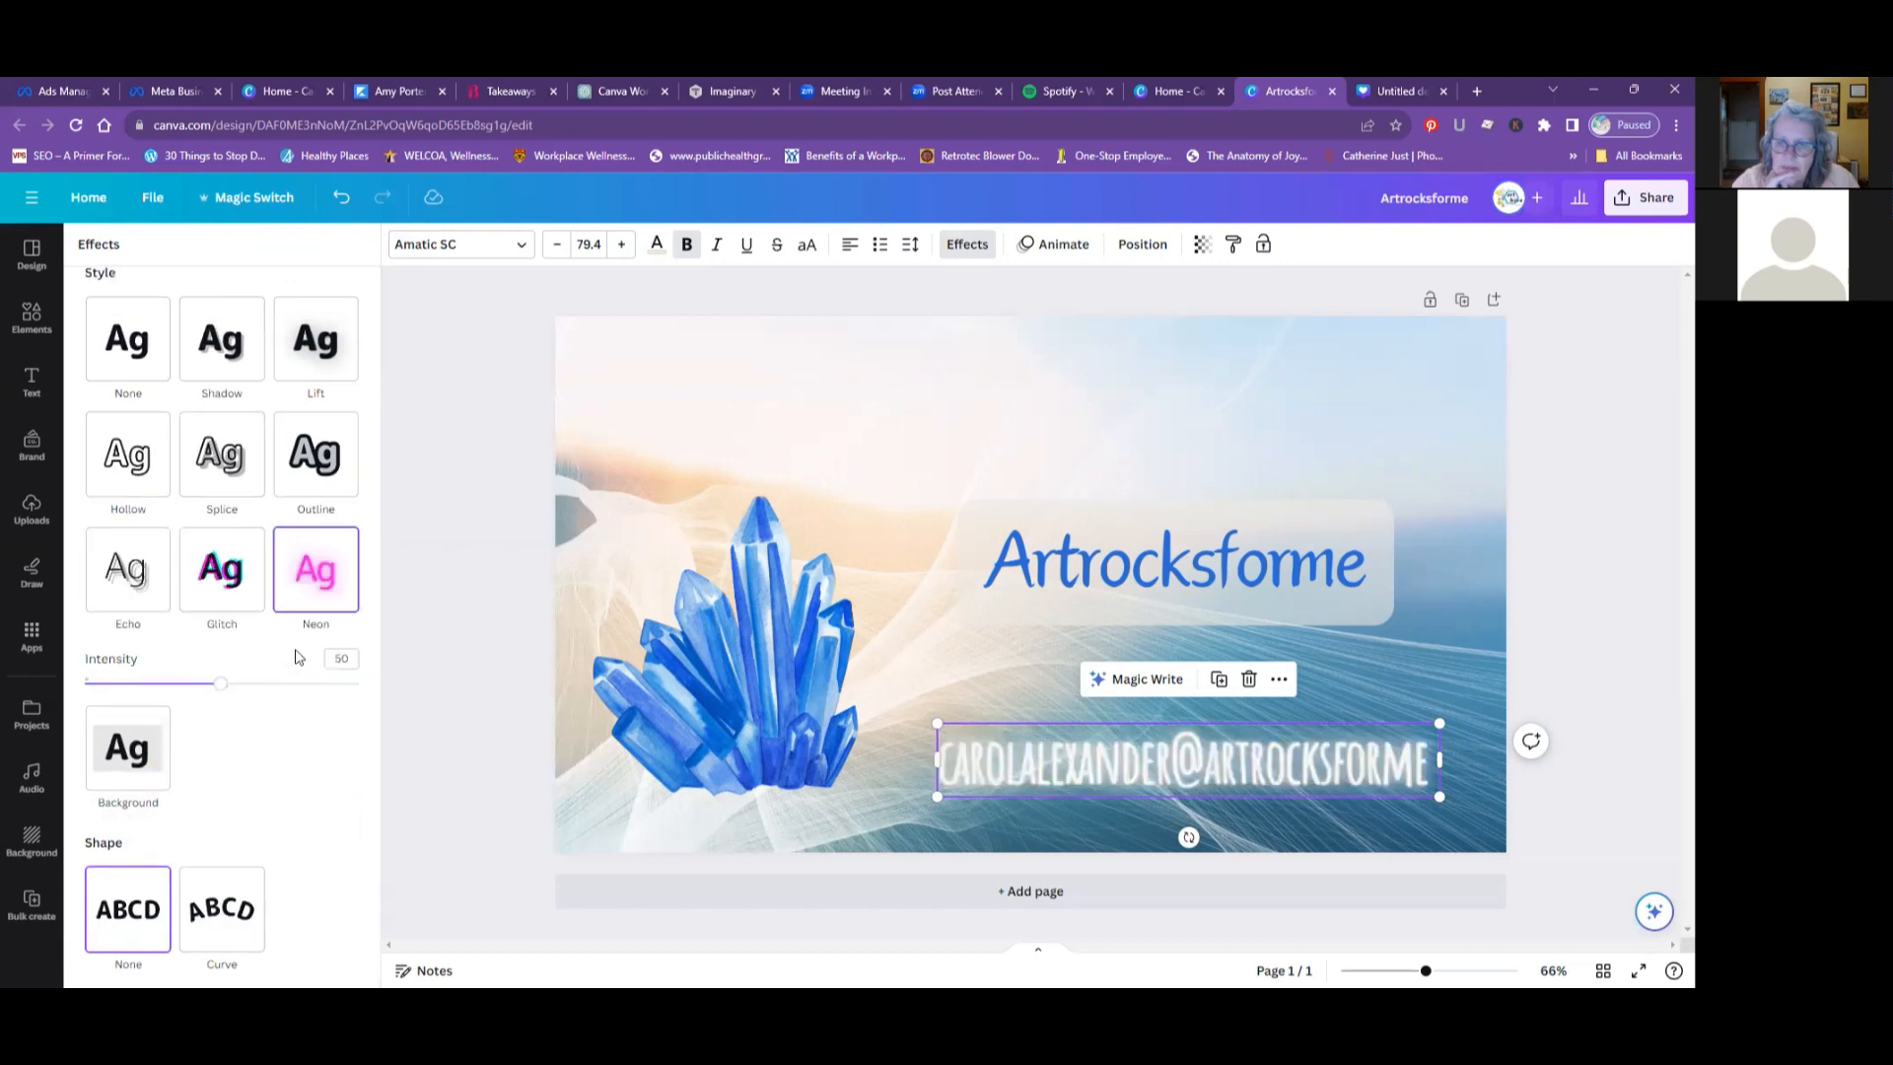
click(223, 589)
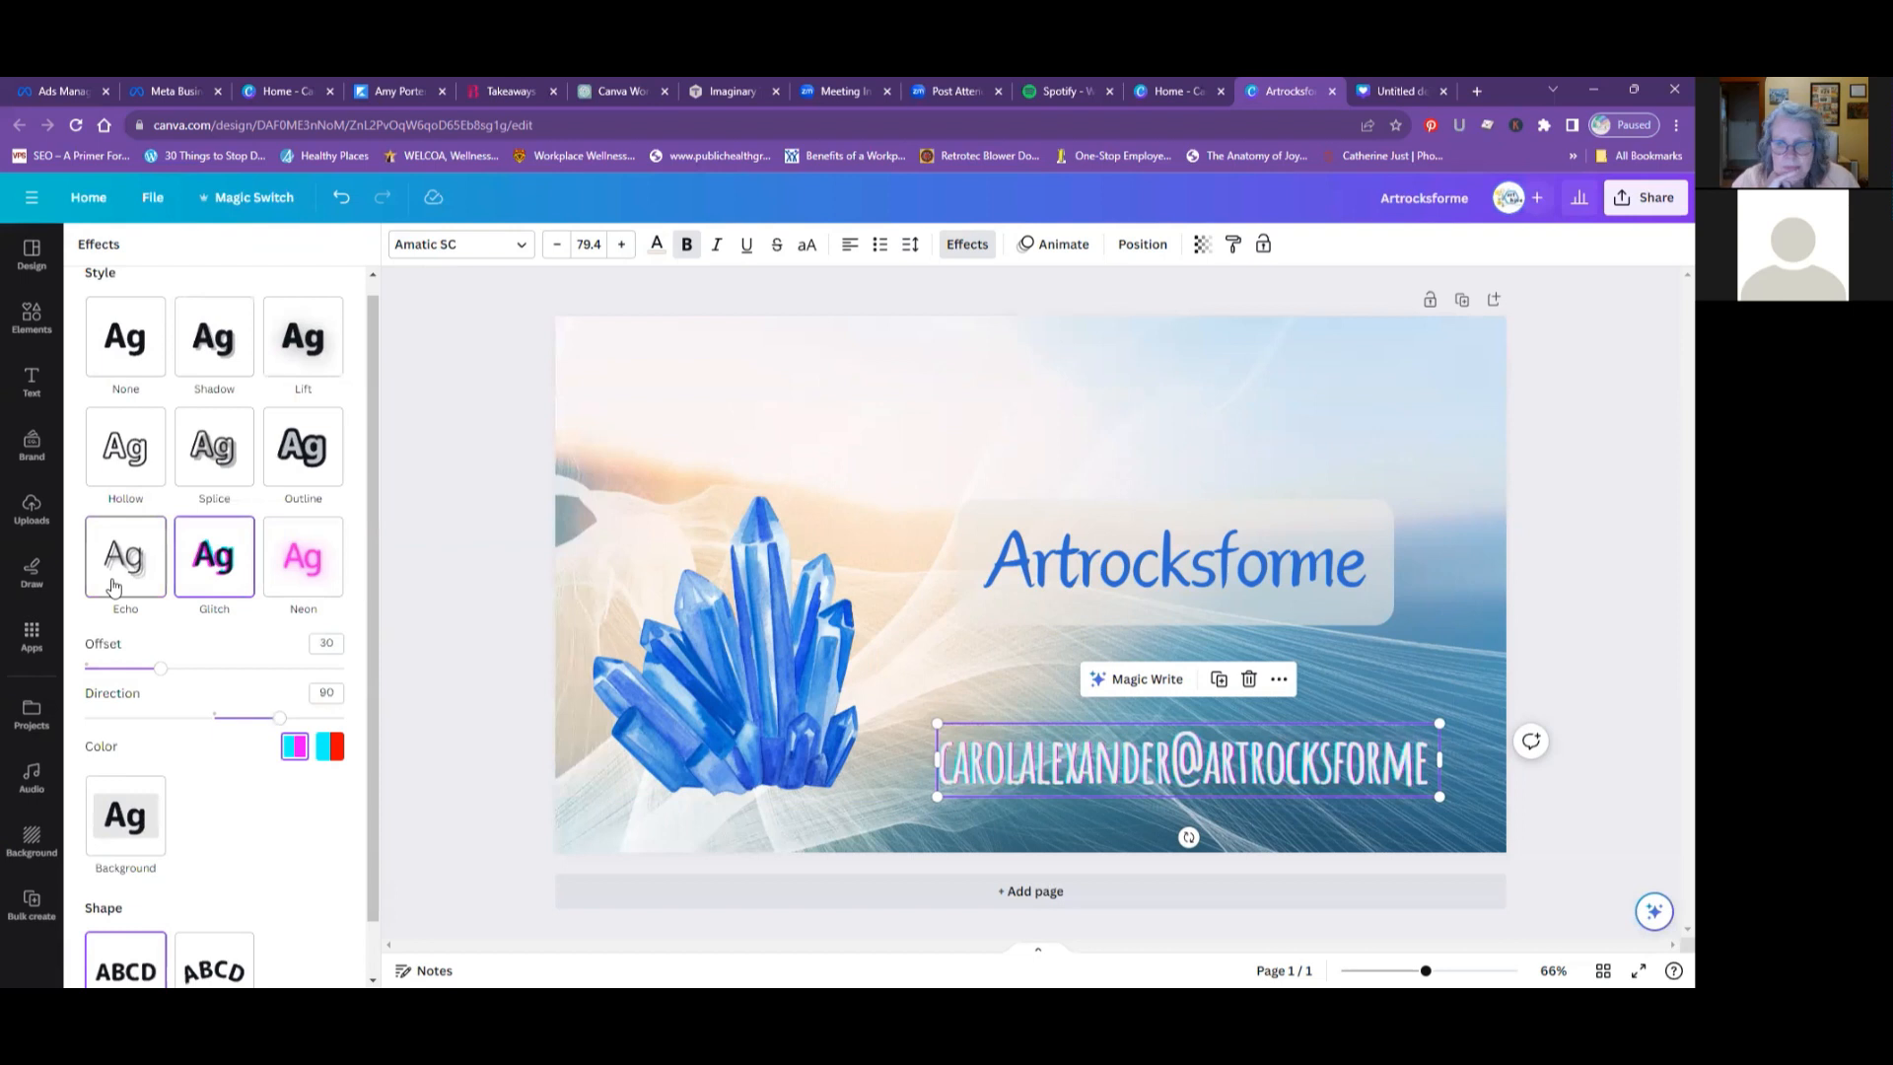
- Try the Outline effect in the document's blue again on the e-mail text and clear the effect
click(302, 442)
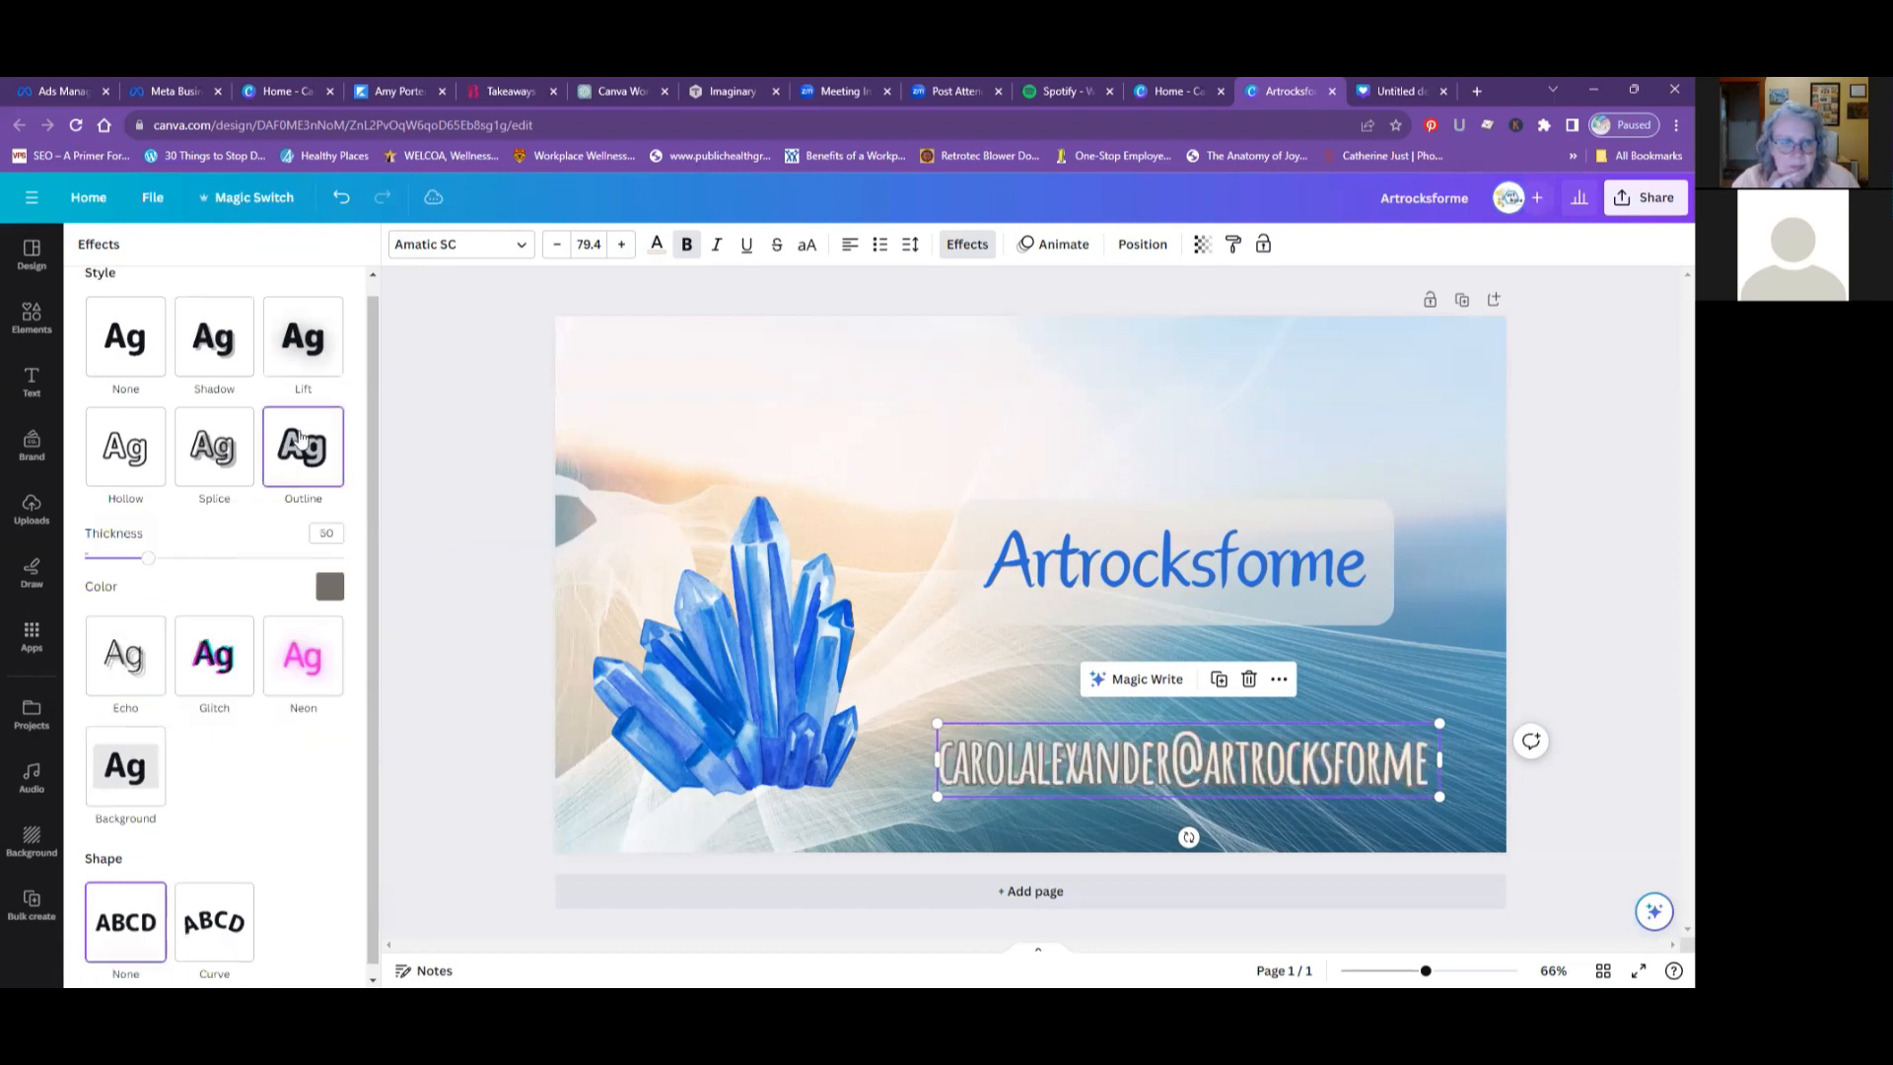
click(329, 586)
click(152, 693)
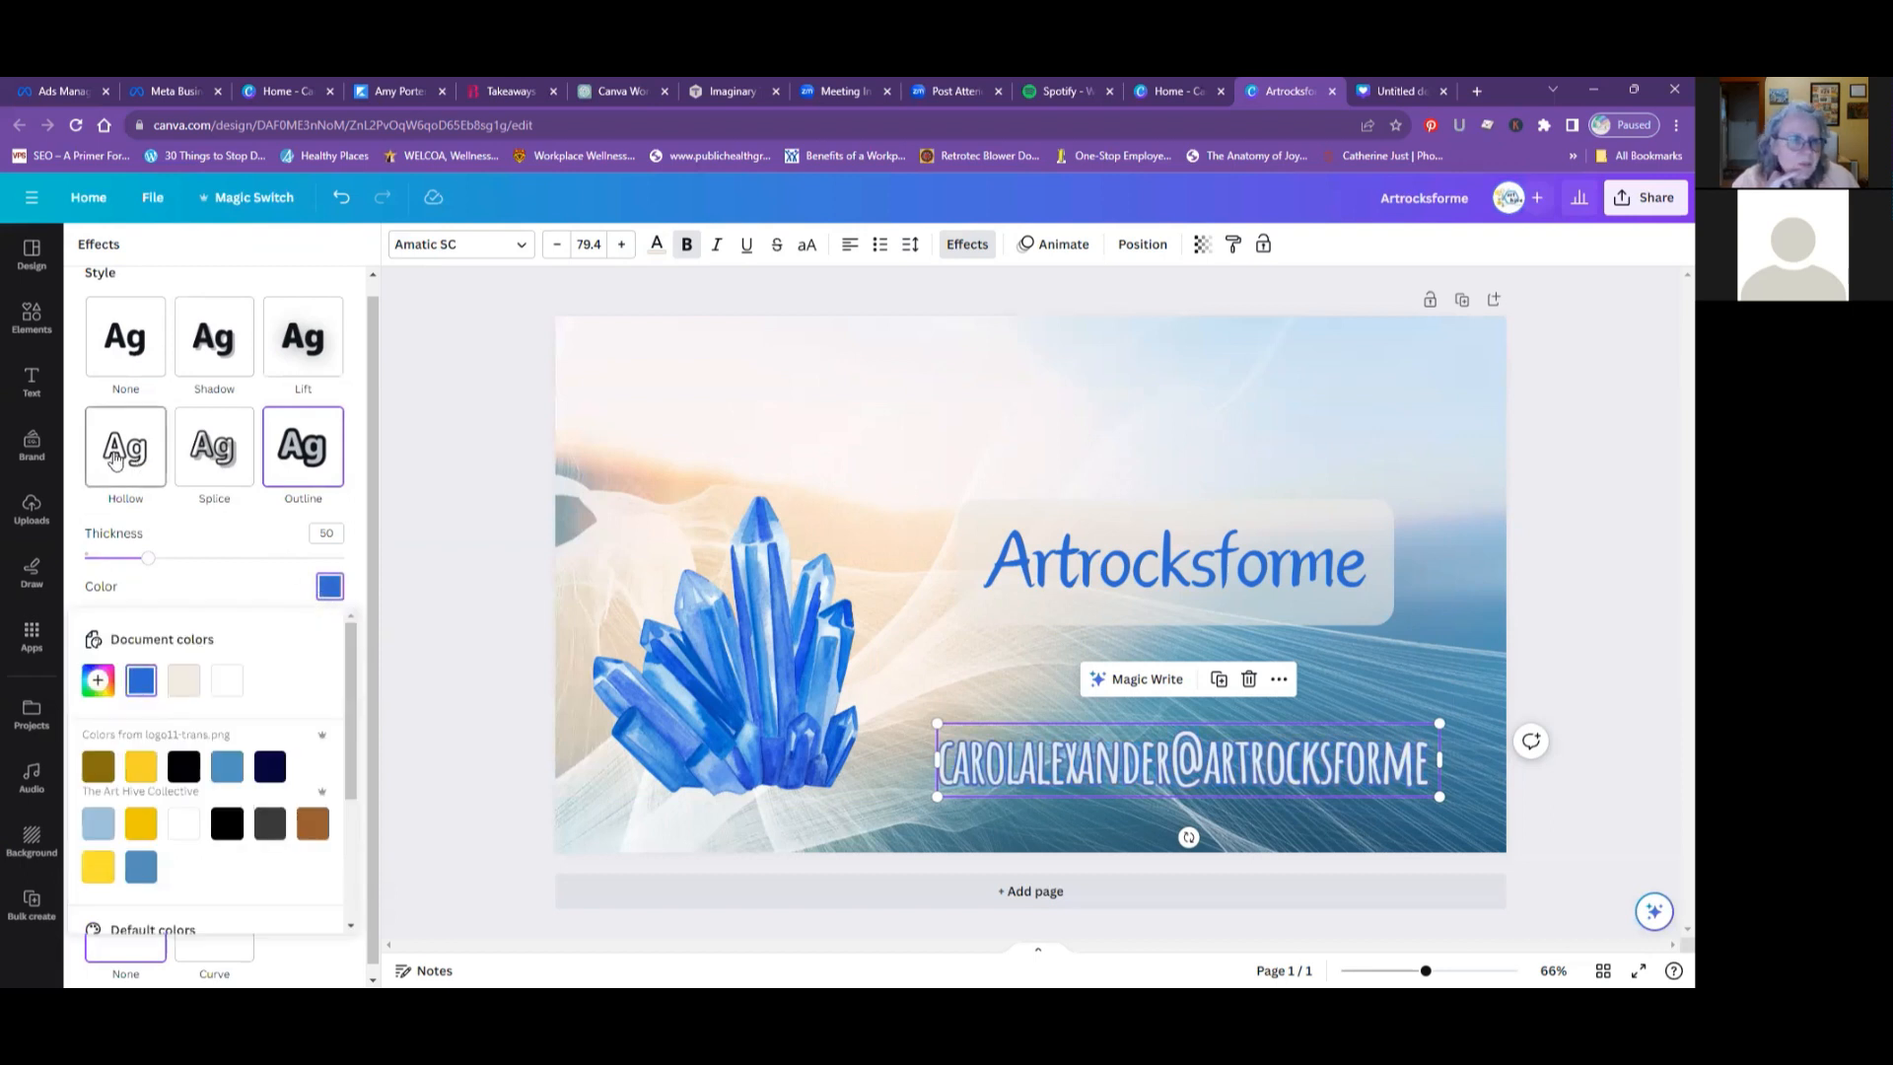
click(110, 364)
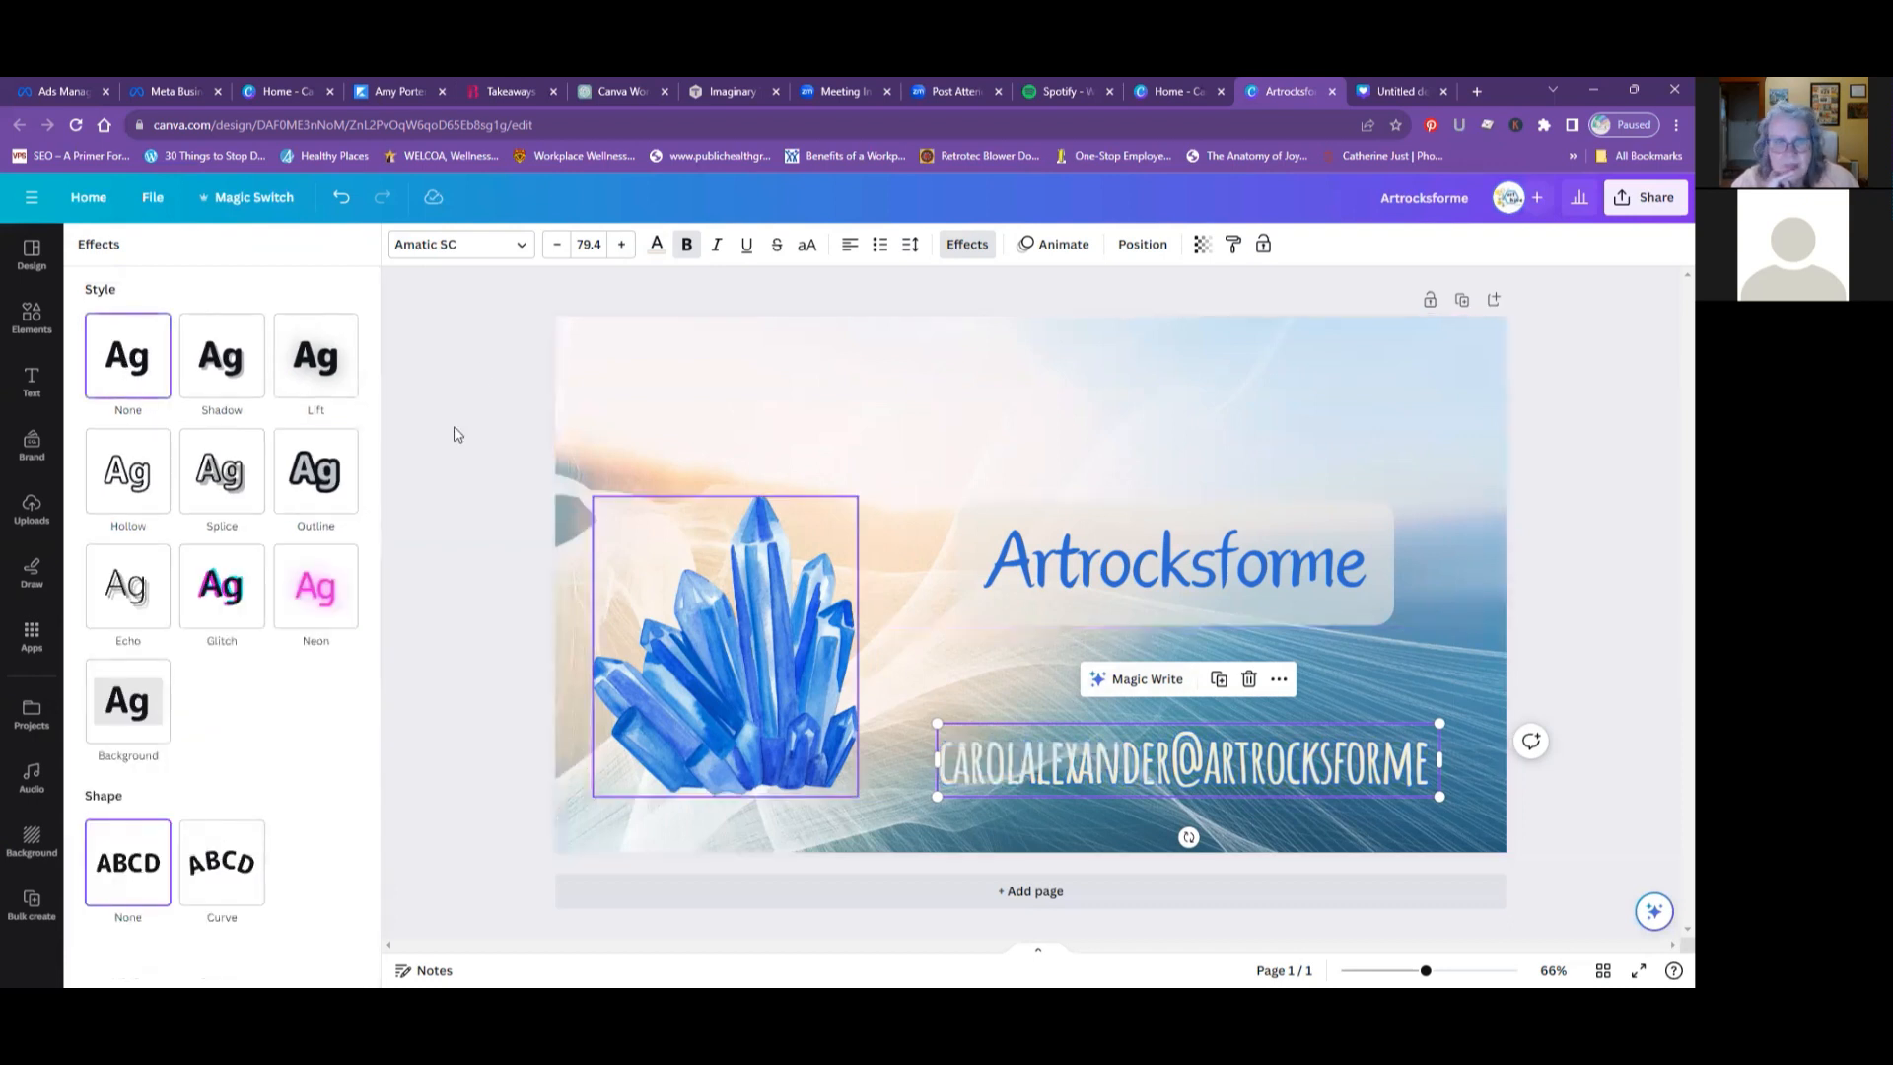
- Recolor the e-mail text with the brand kit's white and move it slightly lower on the design
click(658, 244)
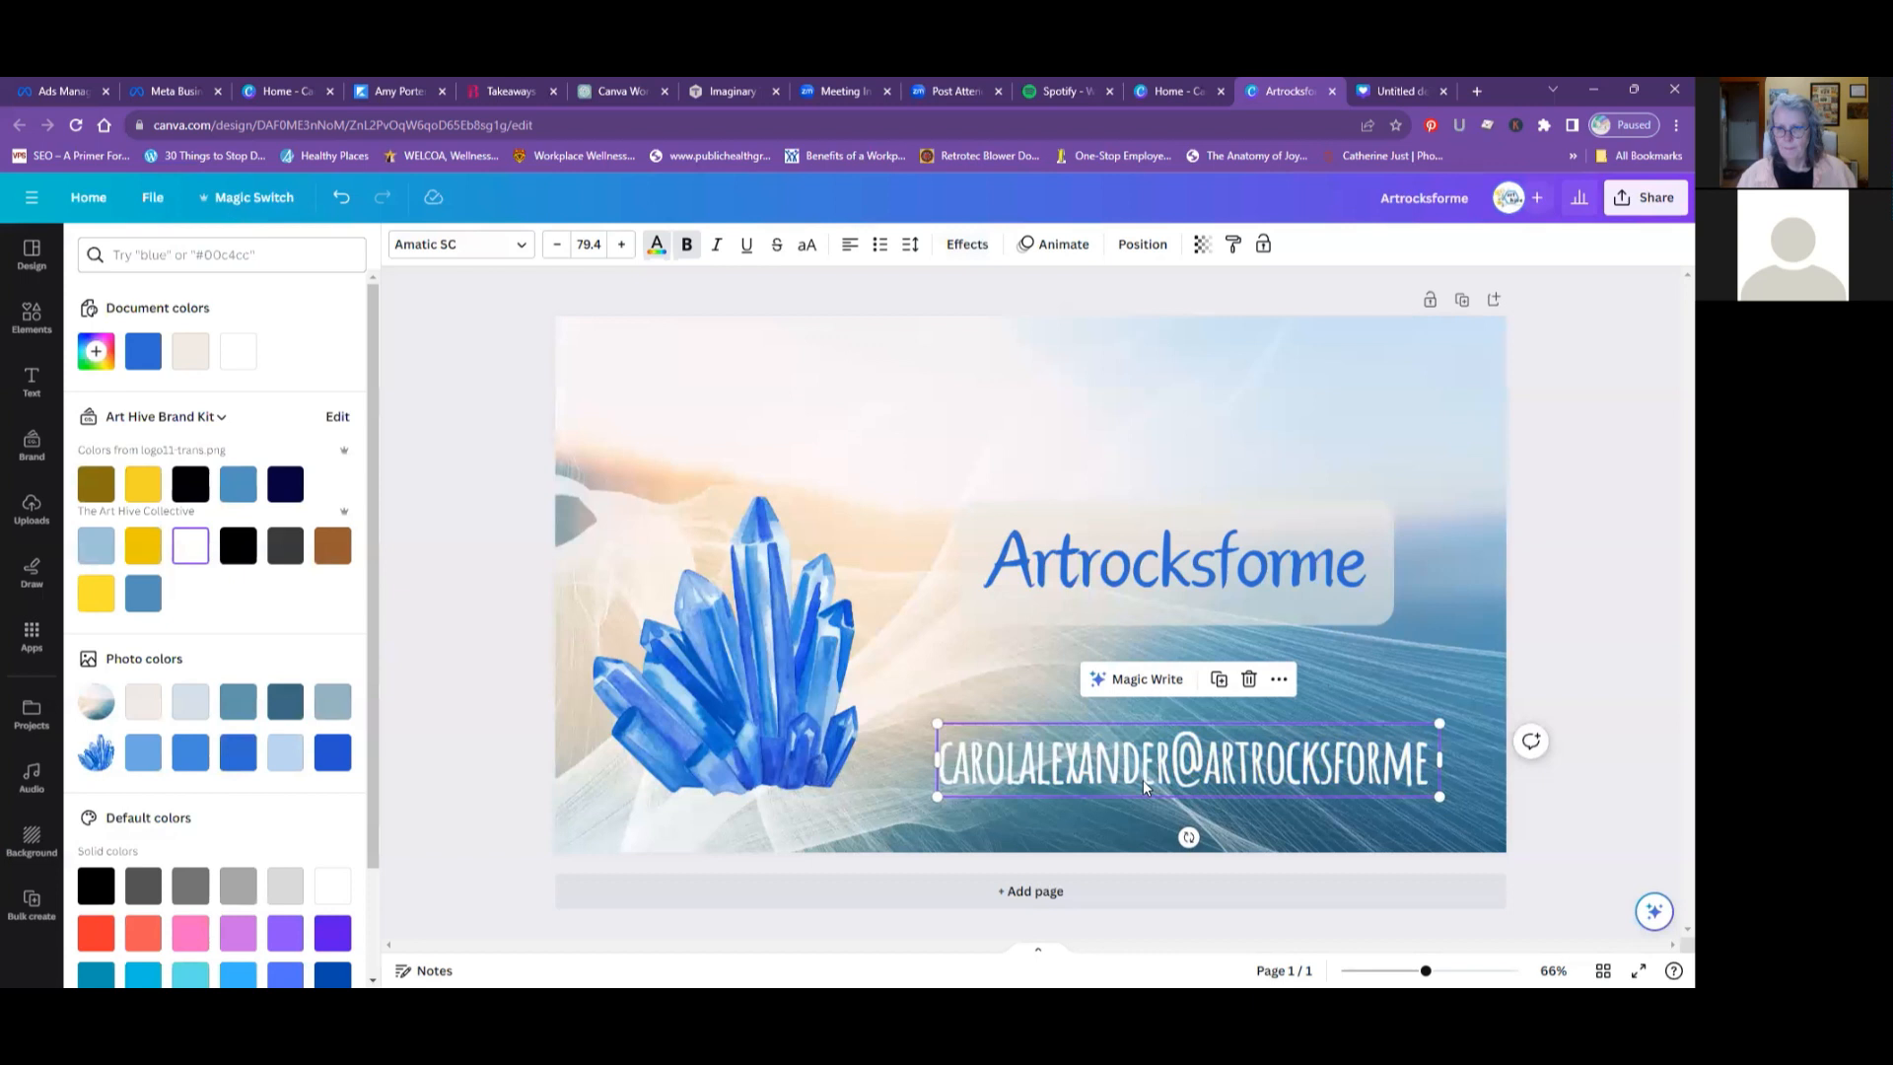
drag(1144, 780, 1140, 801)
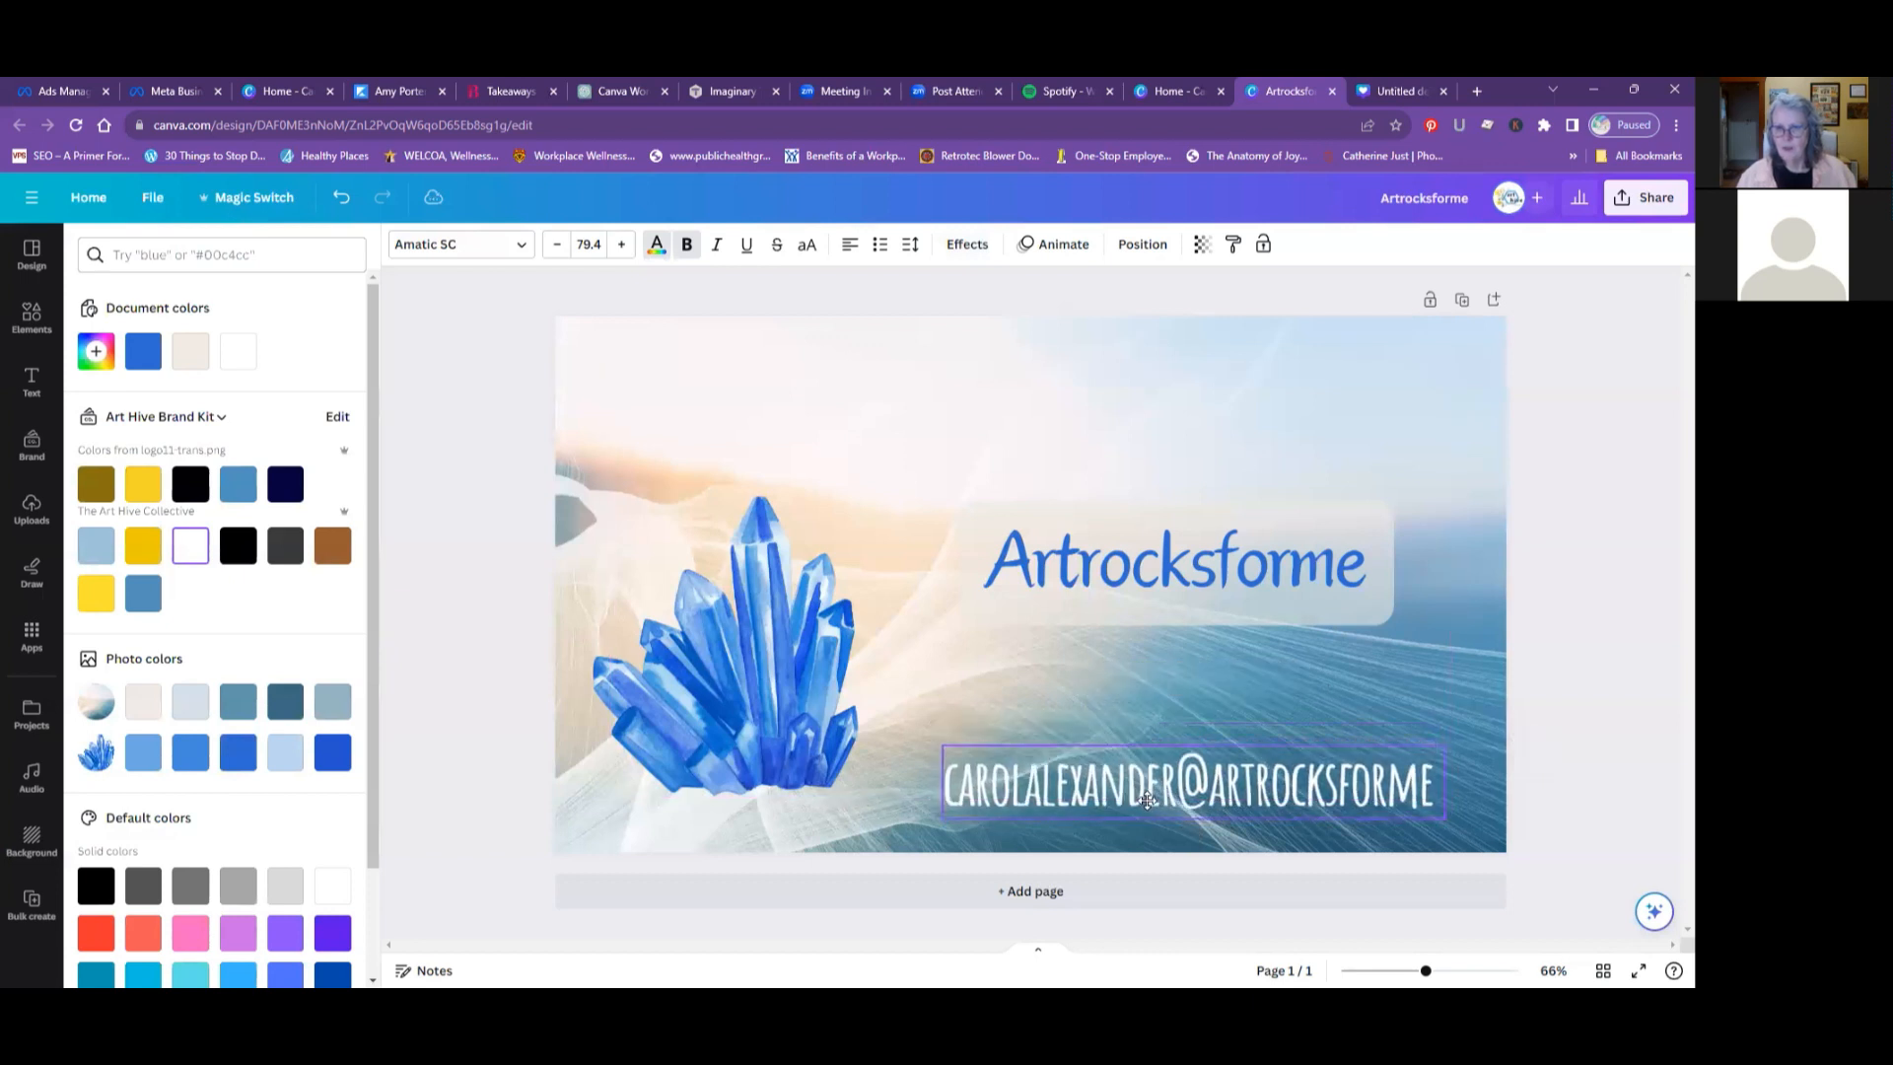
- Move the "Artrocksforme" heading down and slightly right, closer to the e-mail, and shift the crystal graphic slightly down
click(1155, 563)
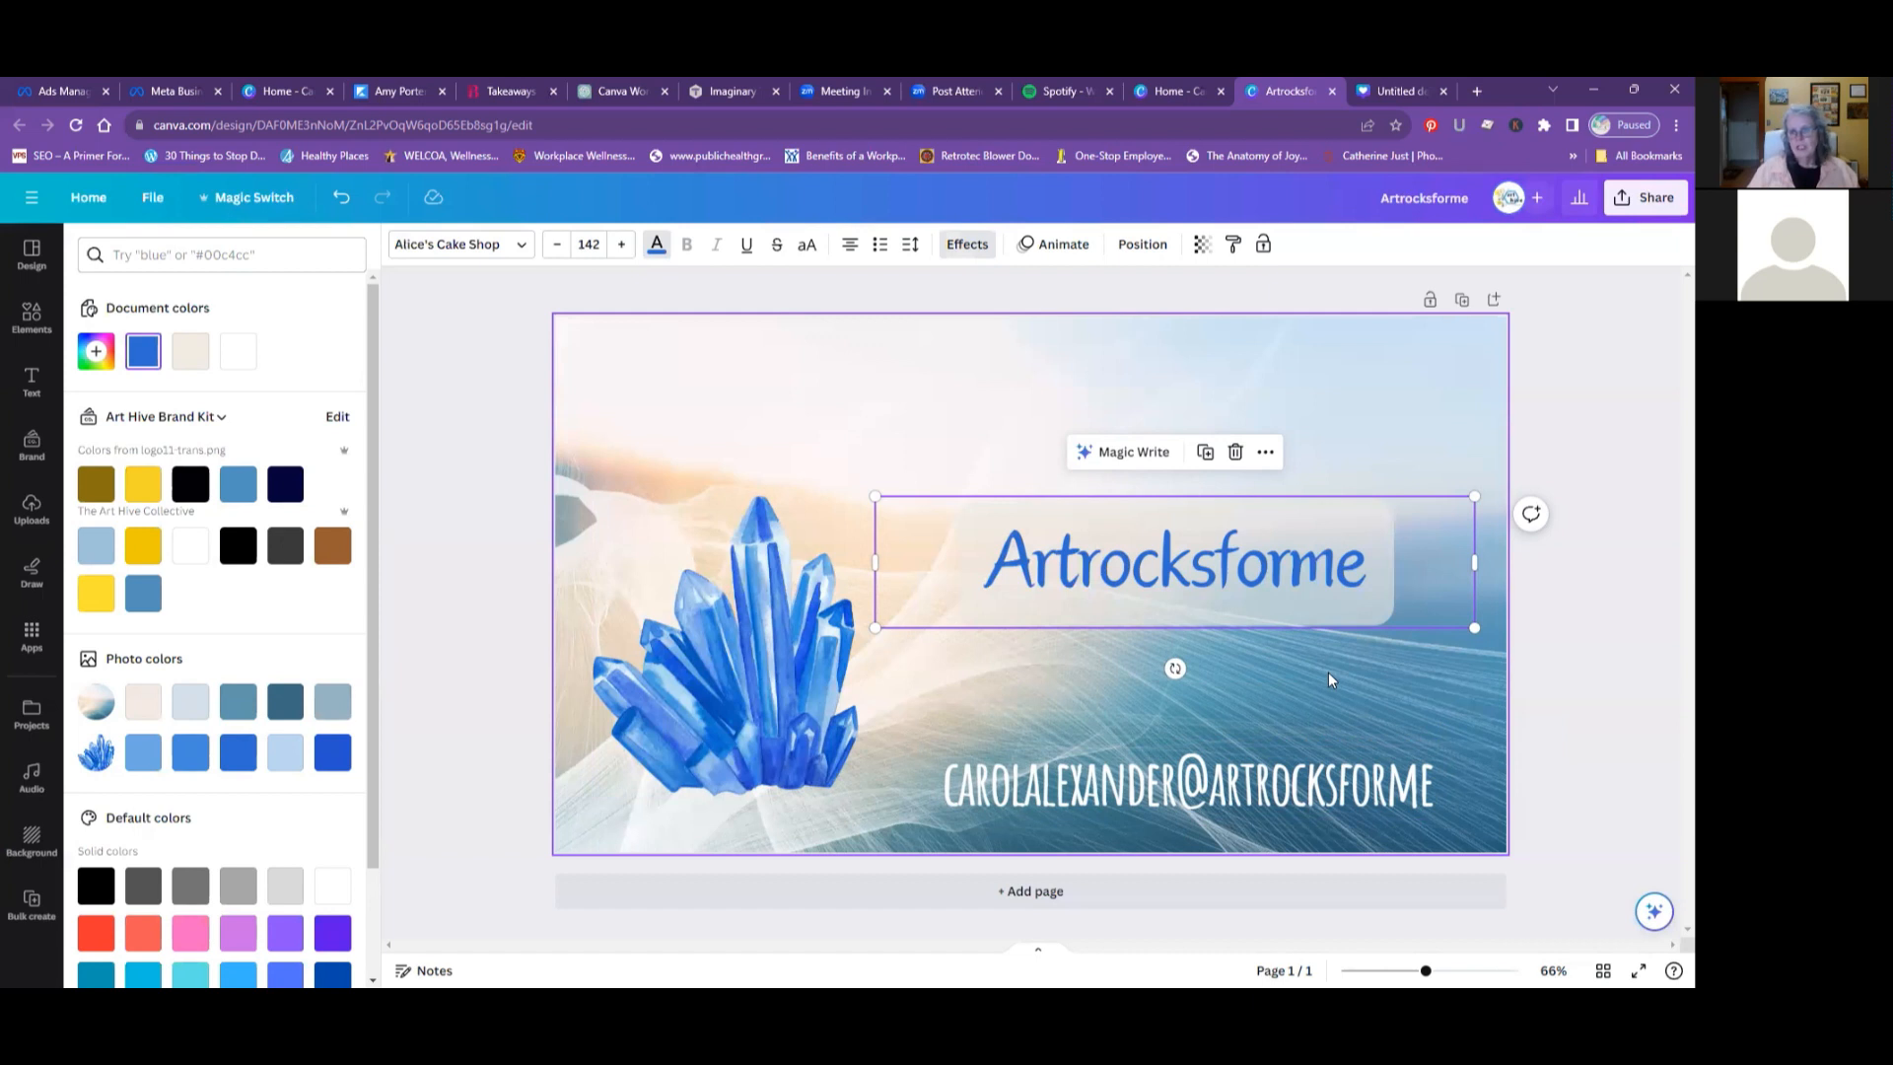
drag(1136, 574, 1161, 616)
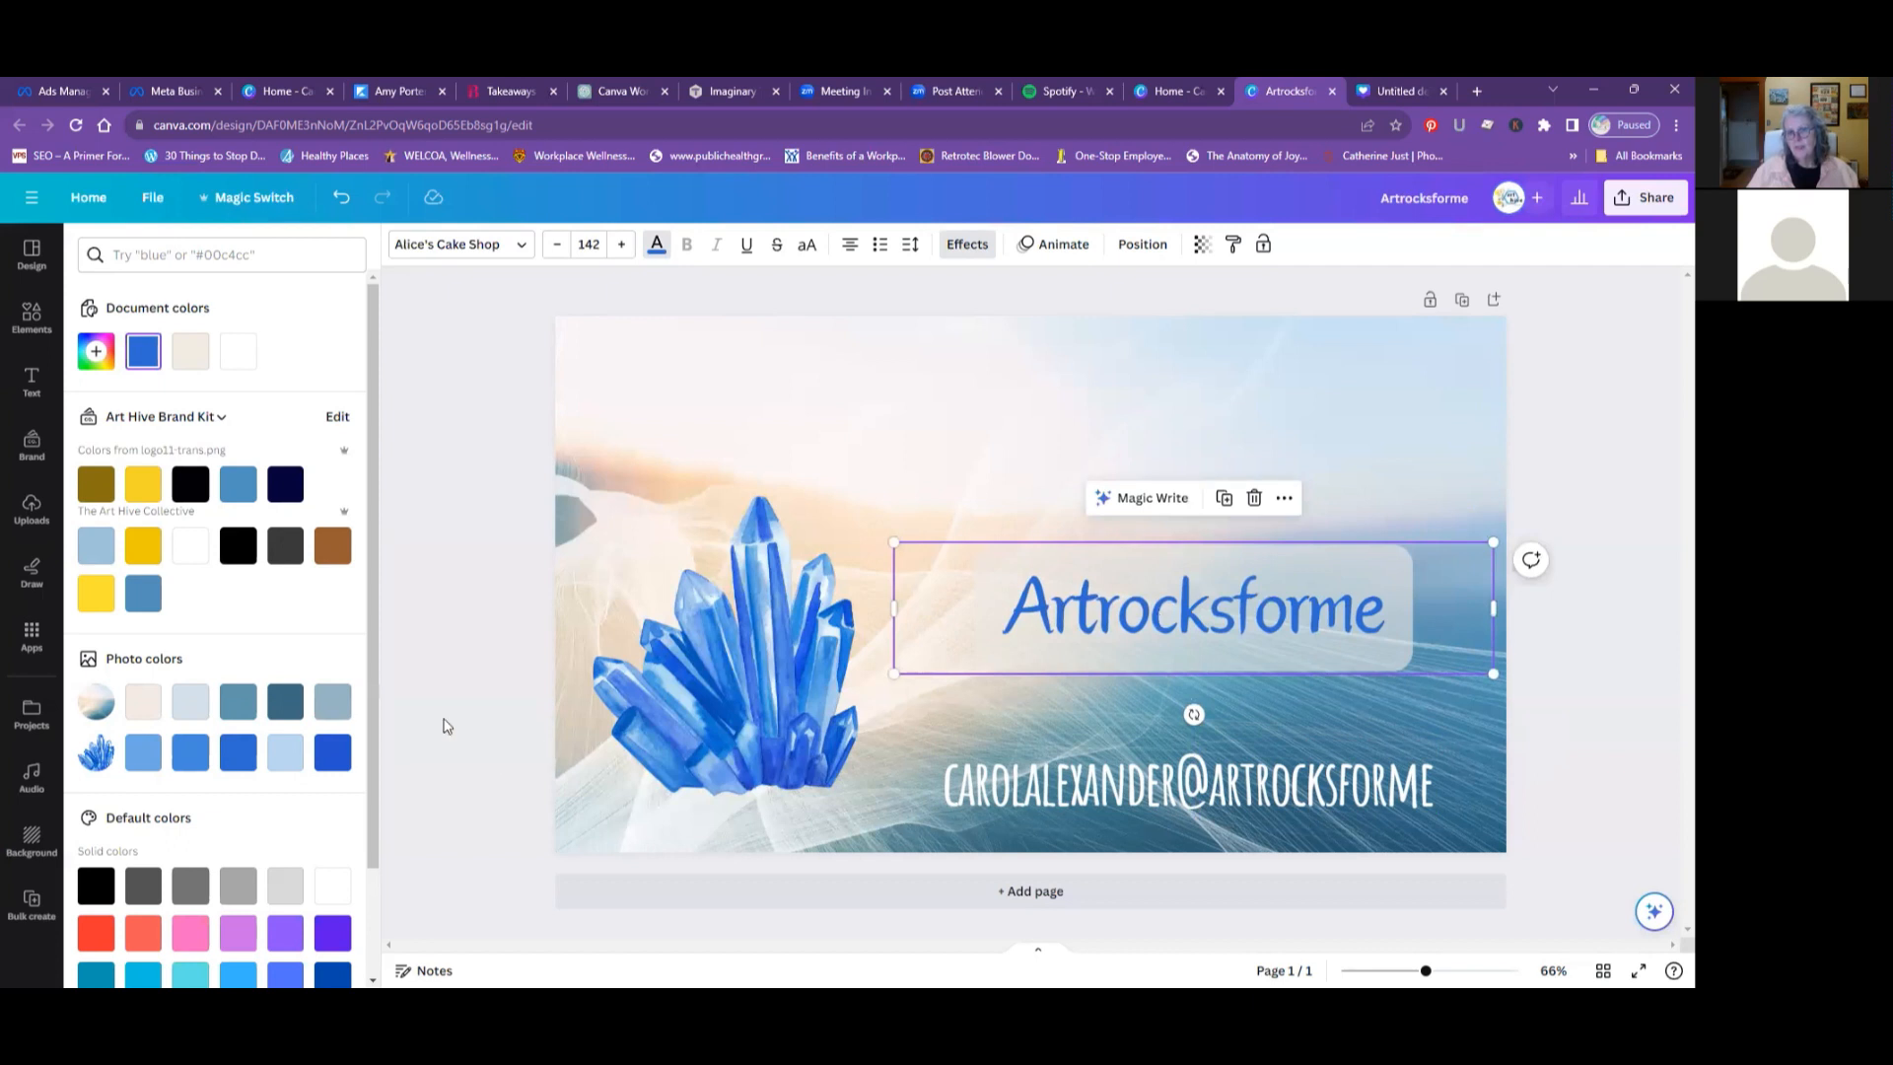
click(679, 655)
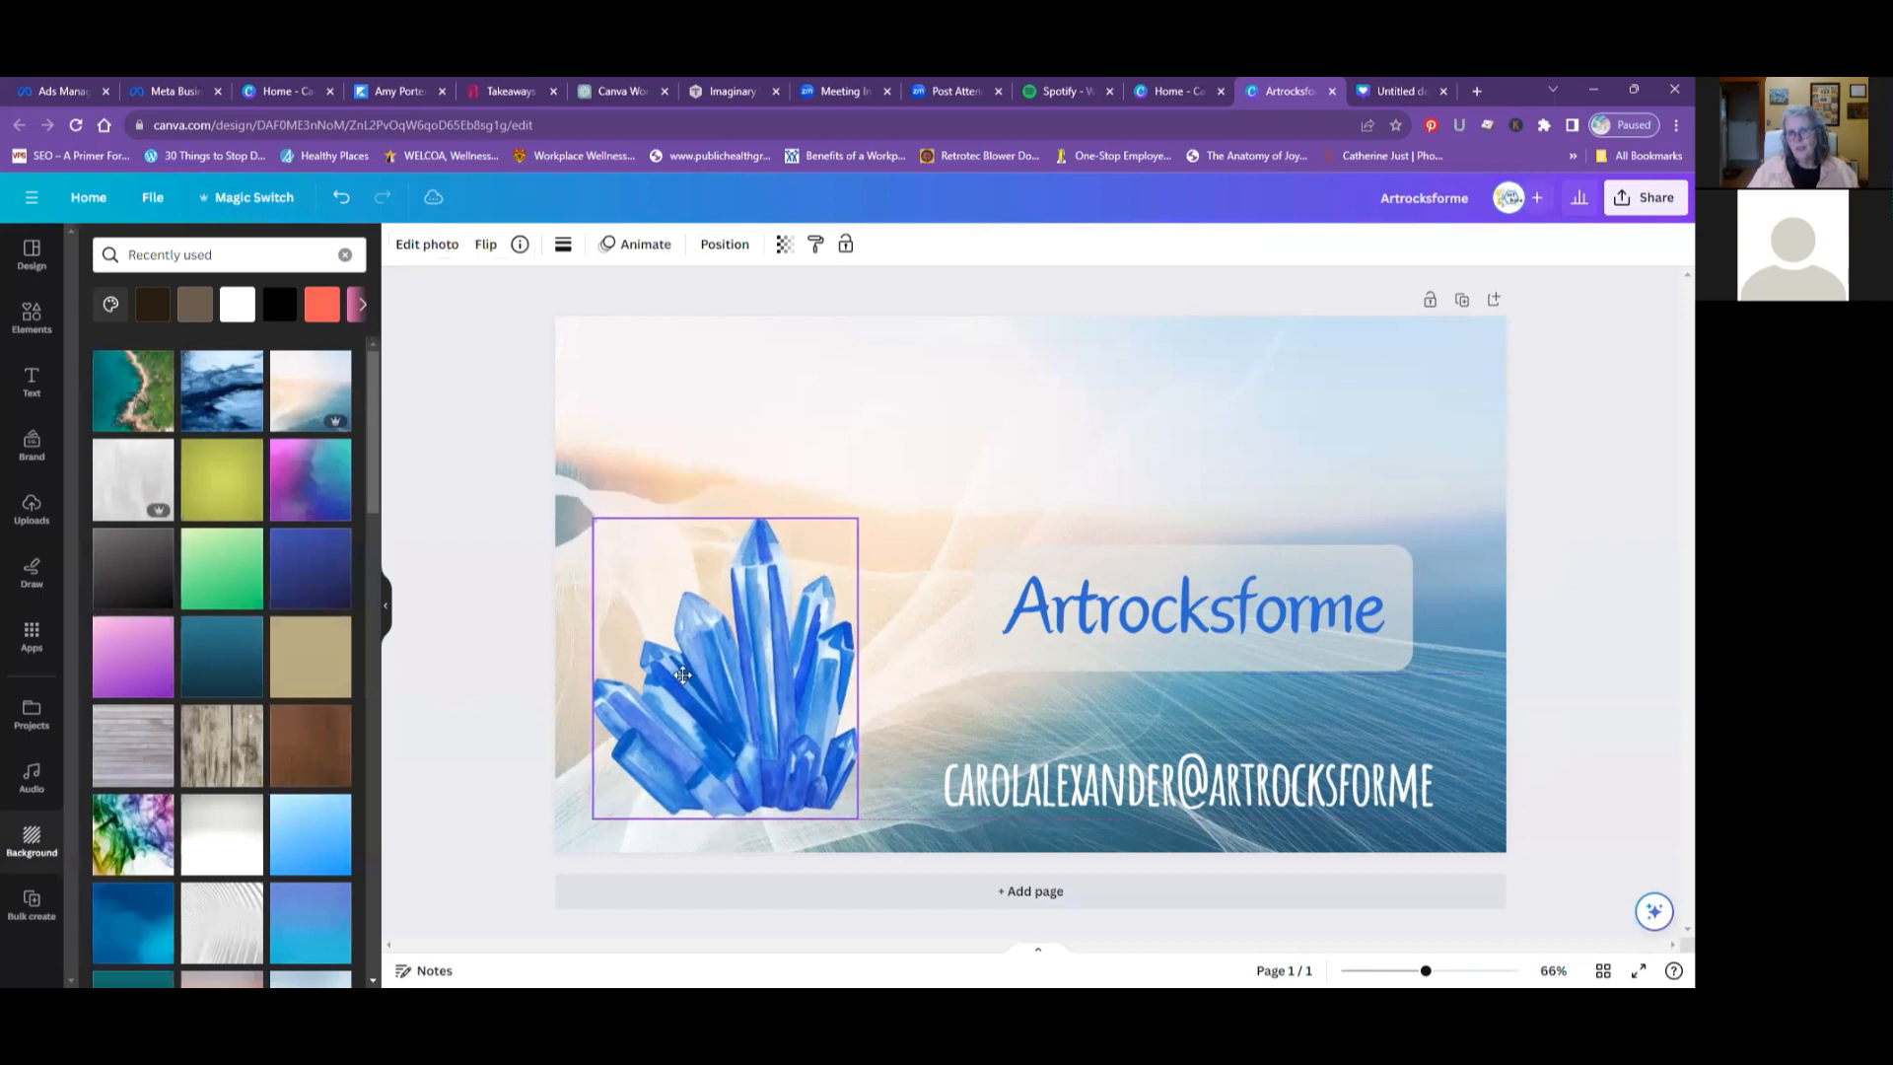
- Remove the Background effect from the "Artrocksforme" heading
click(1106, 629)
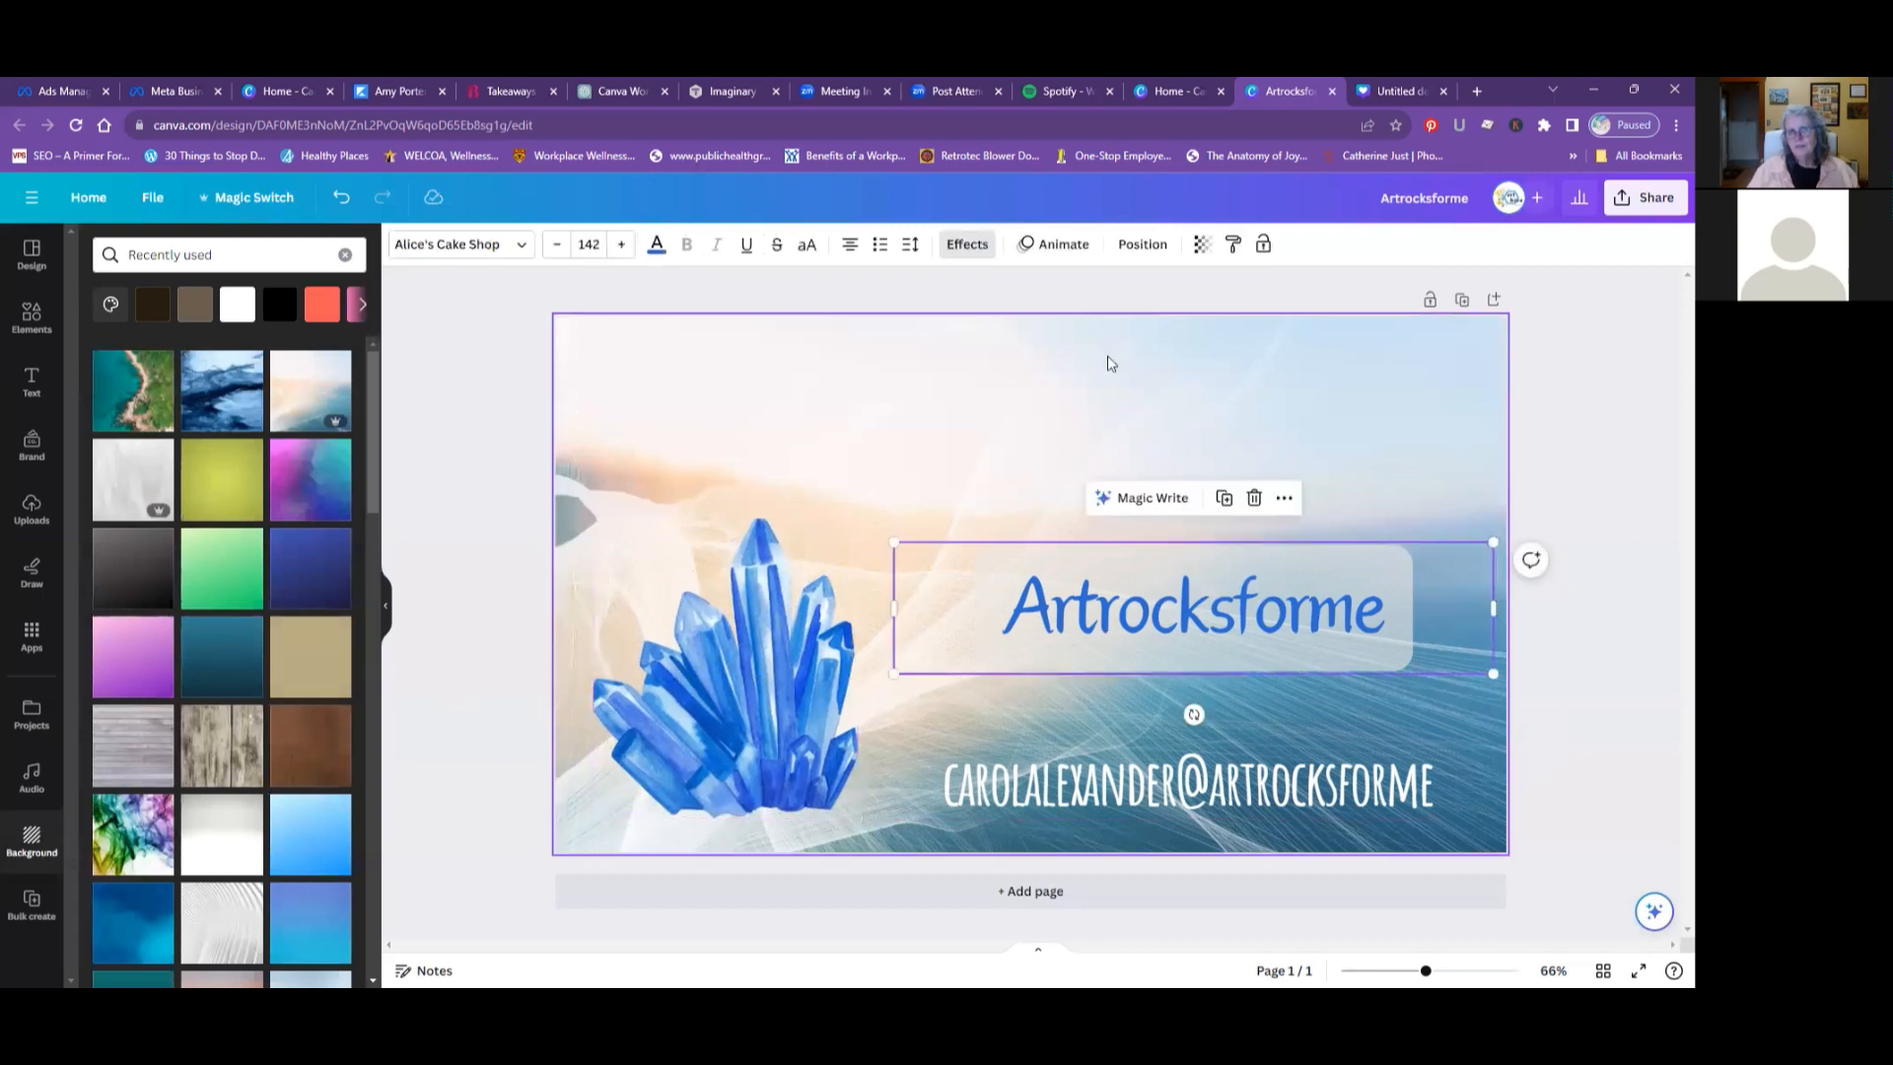
click(964, 244)
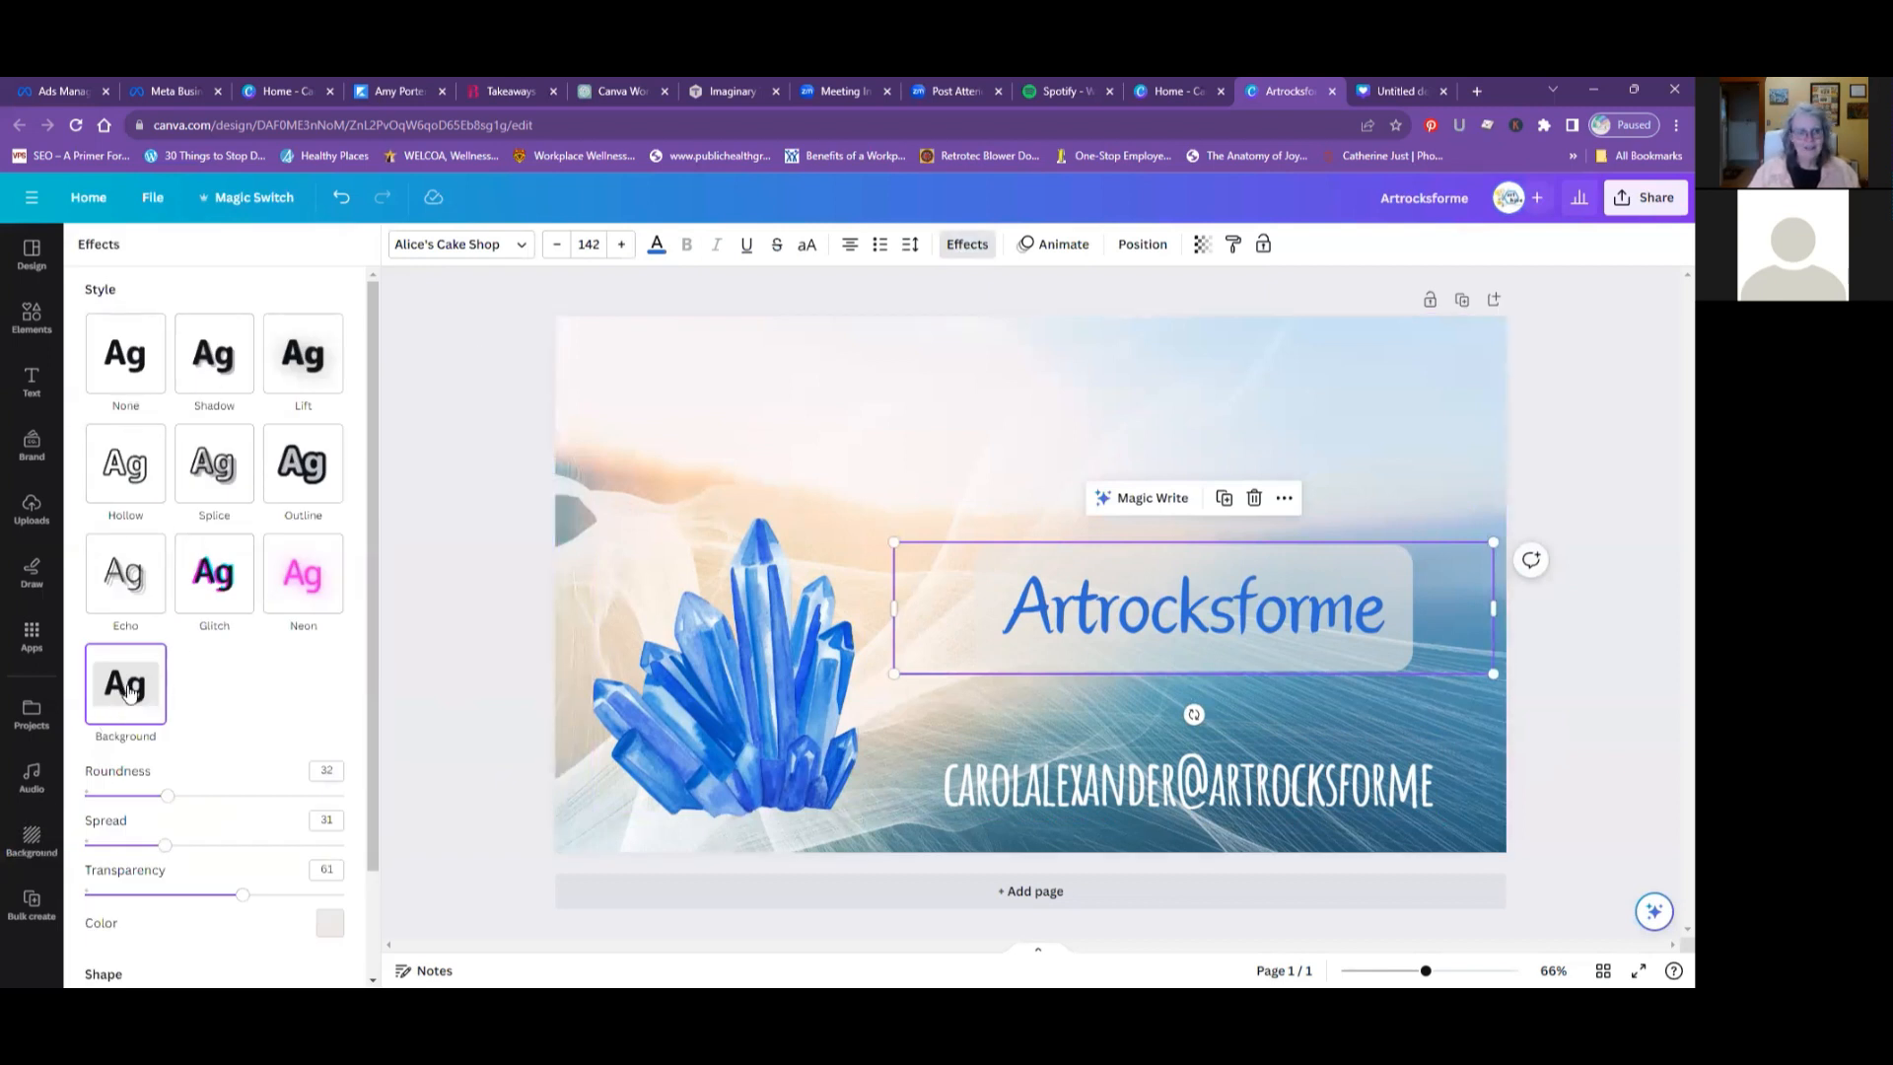
click(113, 367)
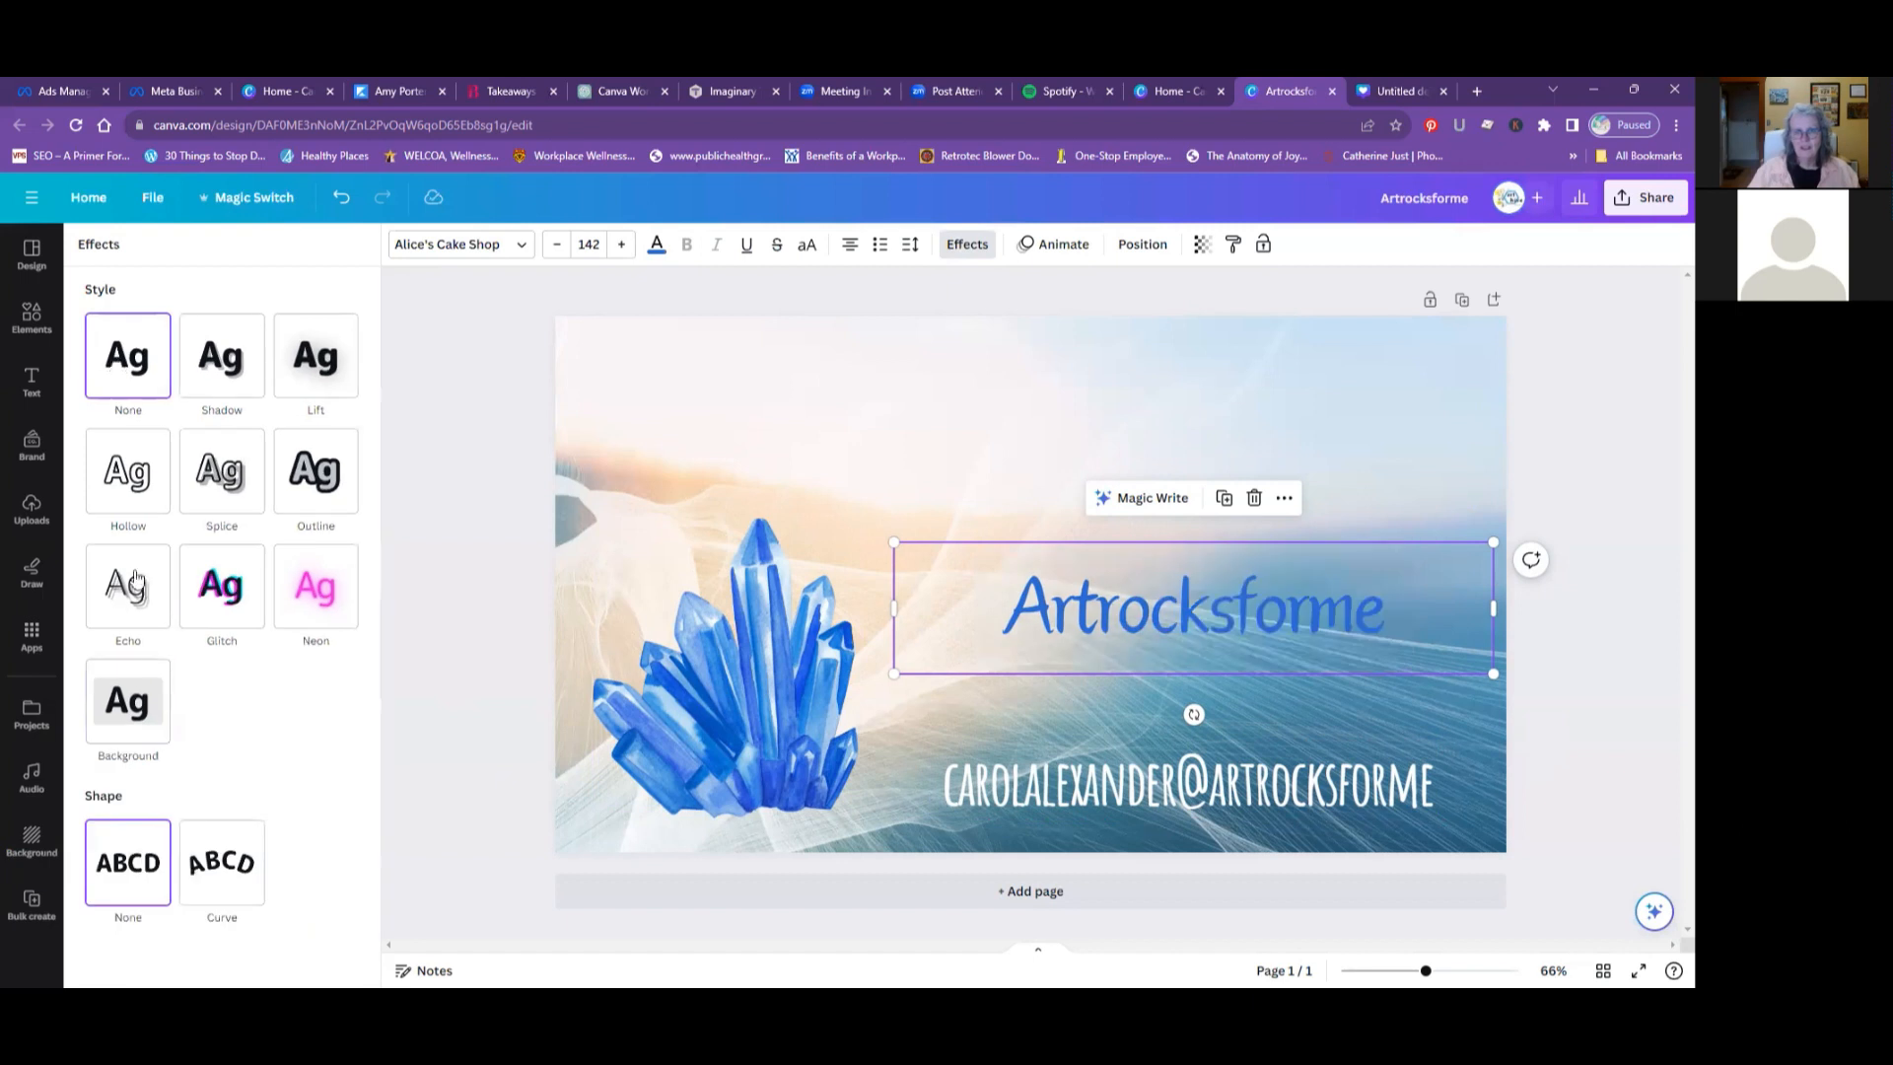
- Apply the Background effect to the "Artrocksforme" heading again
click(118, 723)
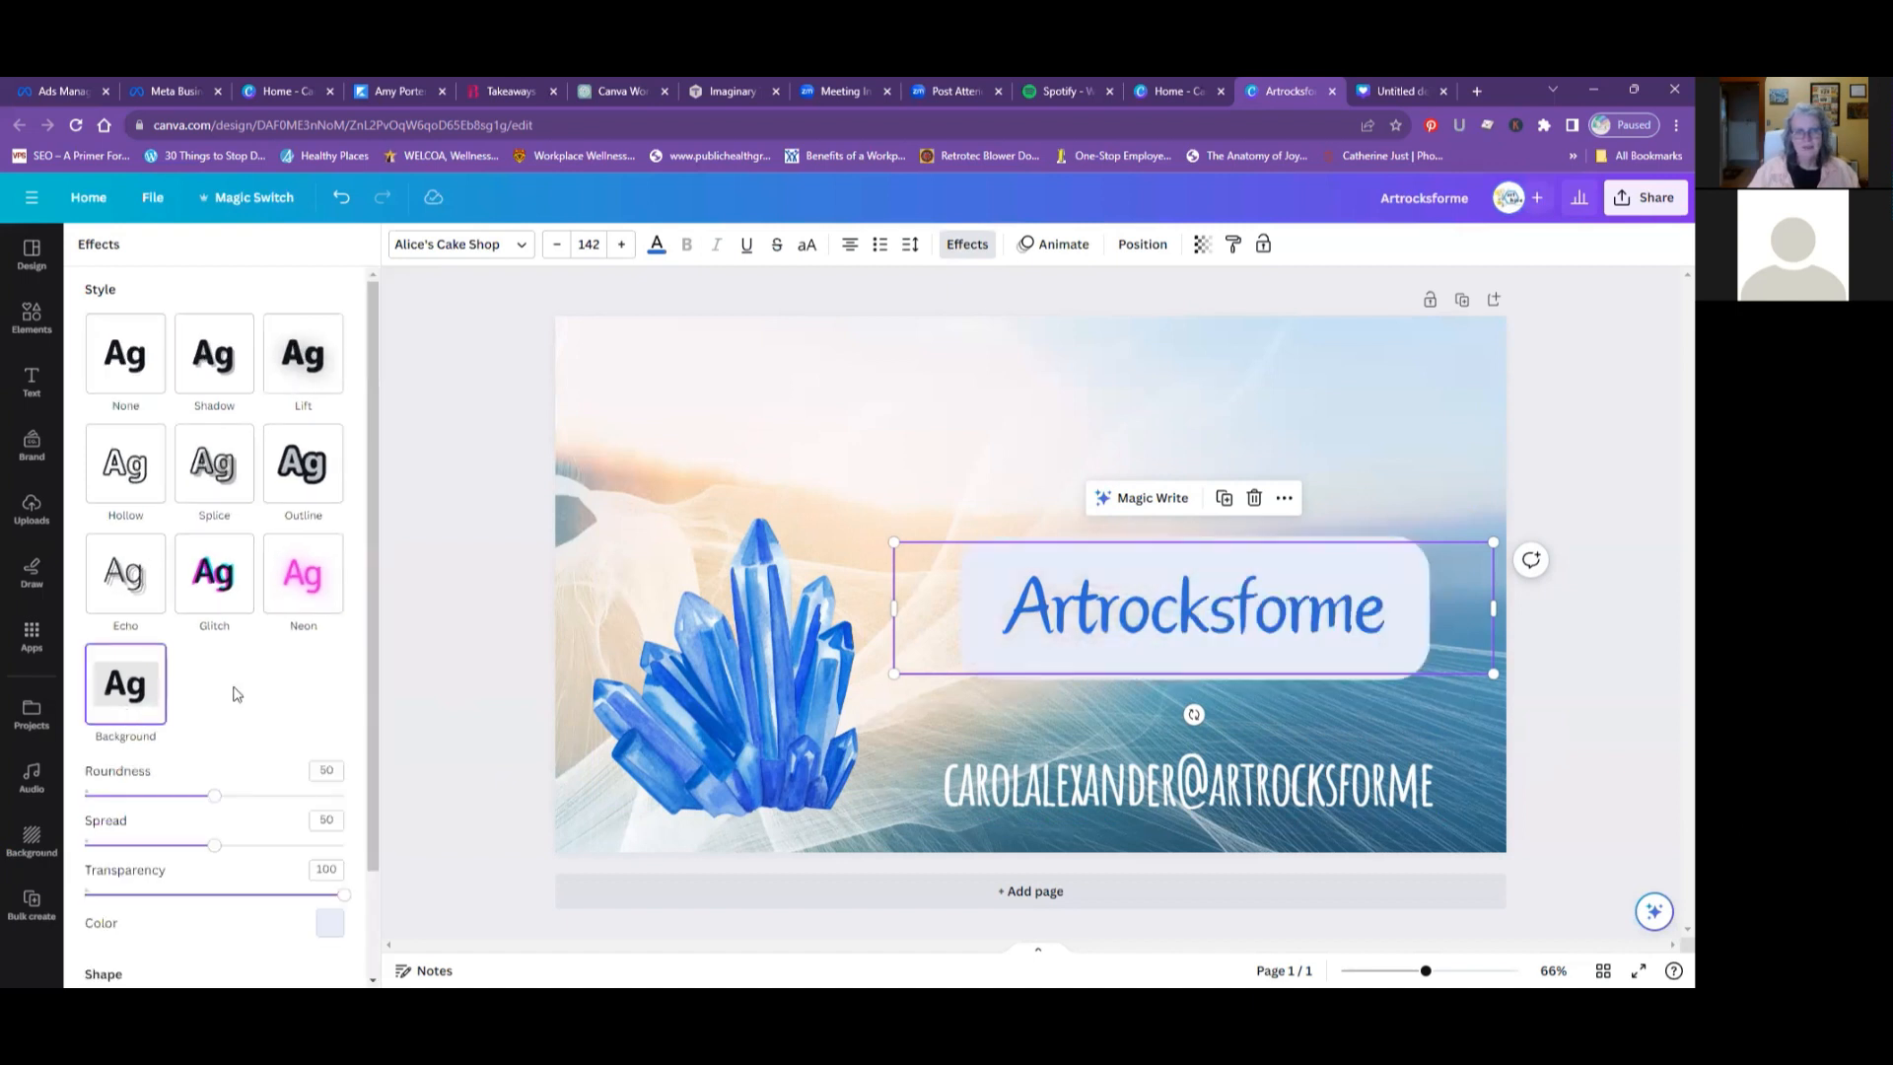
click(1109, 475)
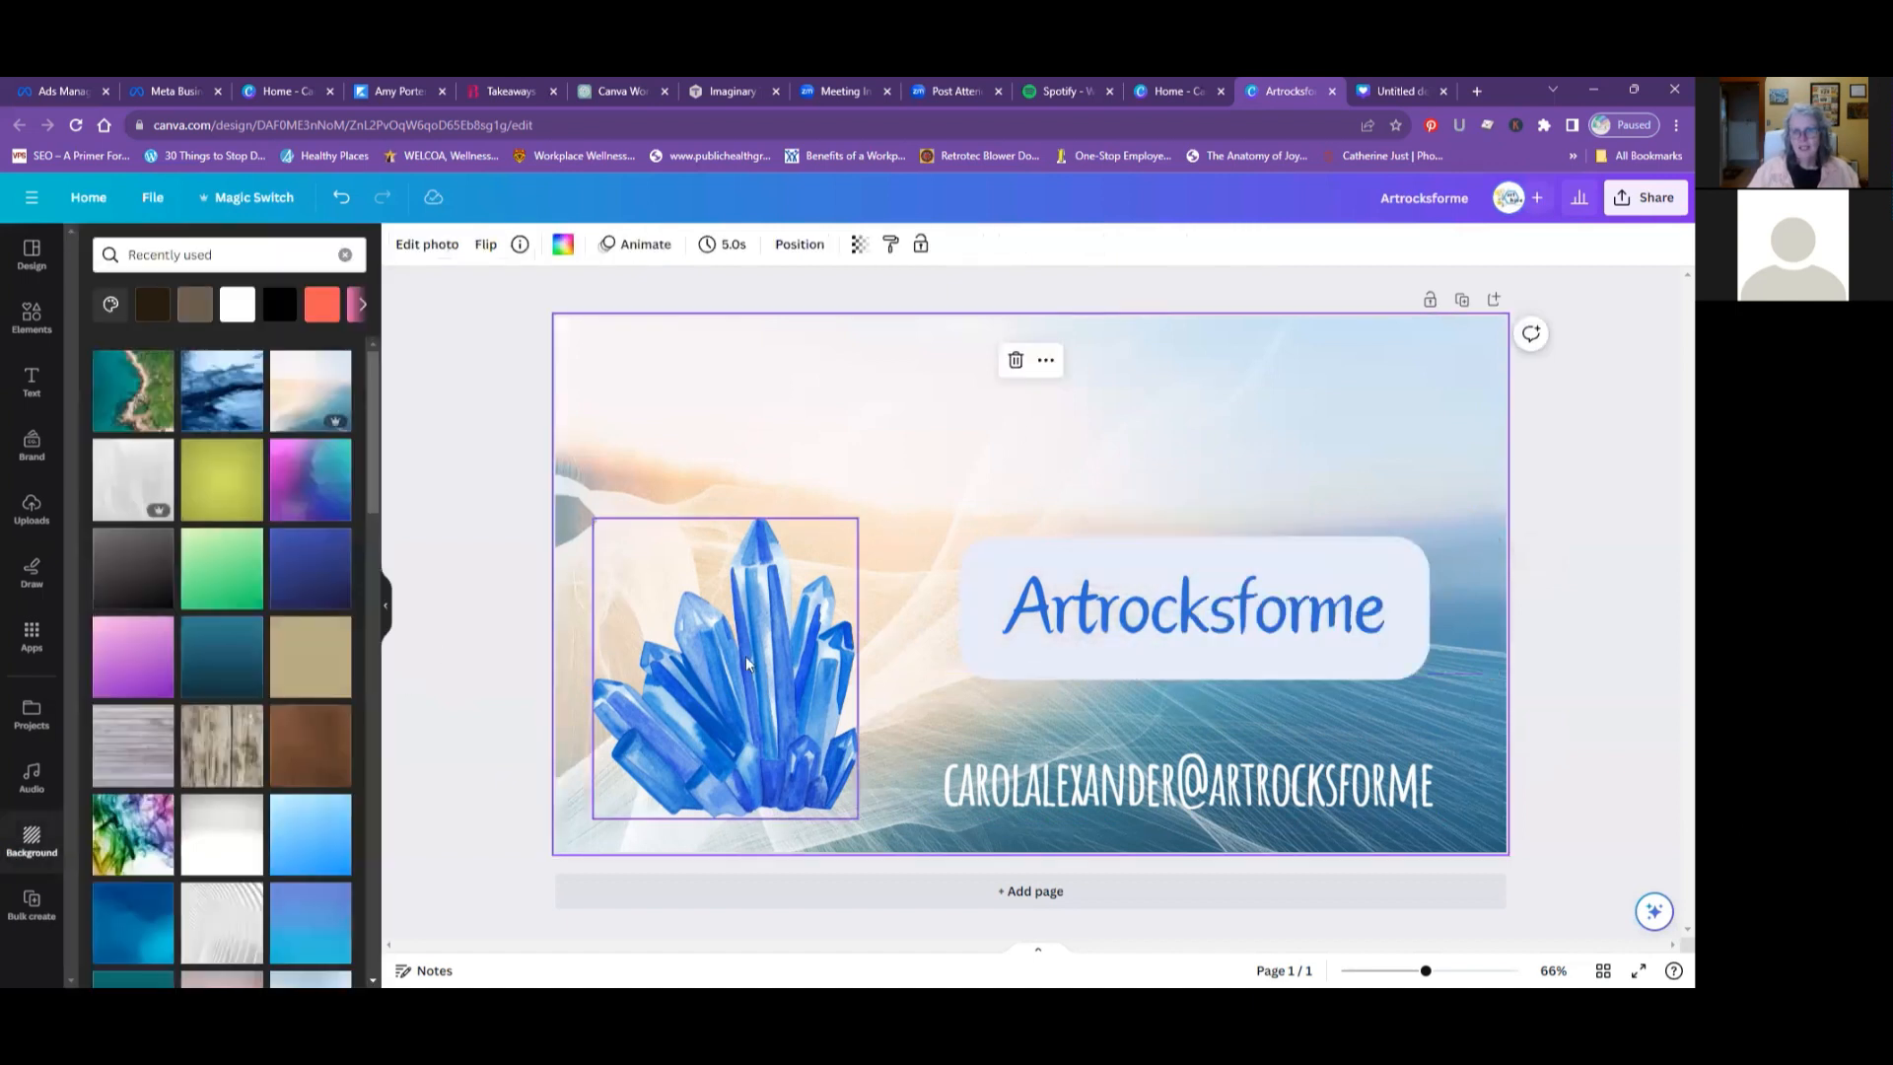
- Browse the "gems" graphics in the element library for alternatives to the blue crystal graphic
click(746, 655)
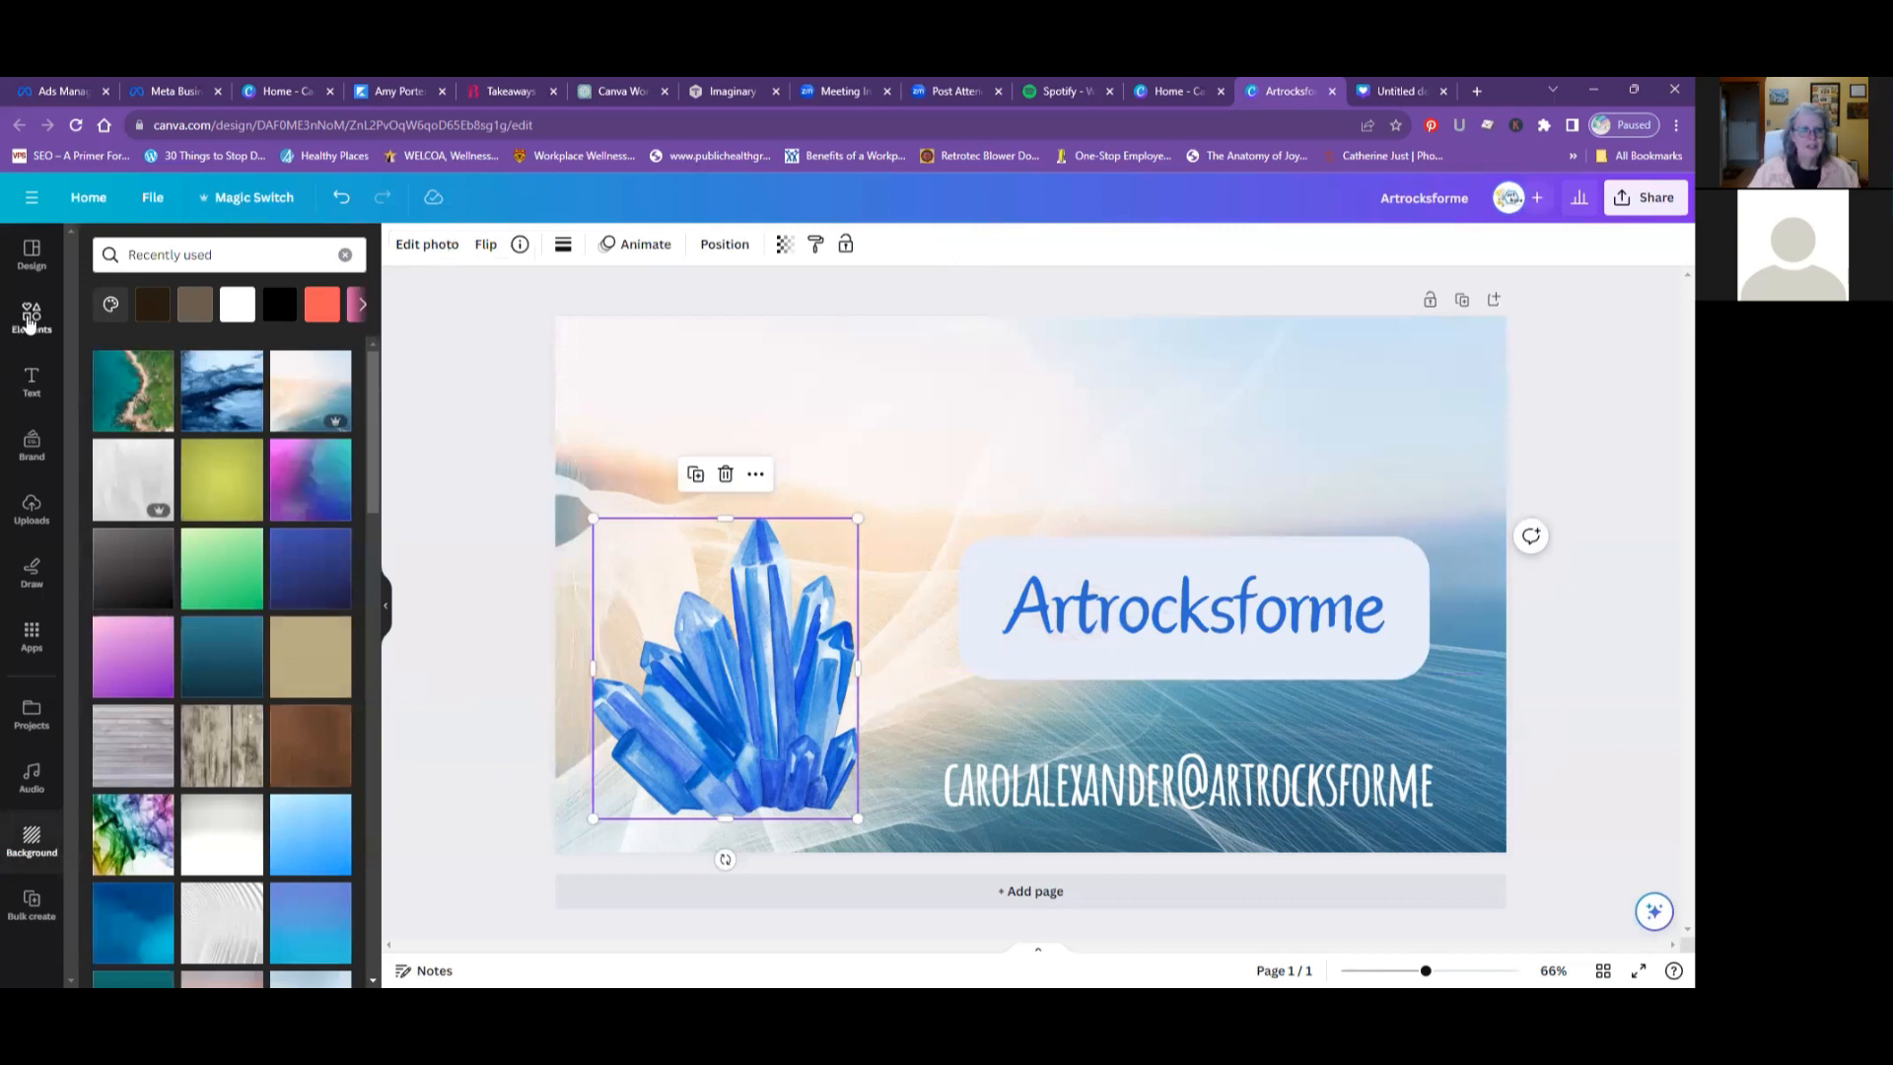
click(30, 317)
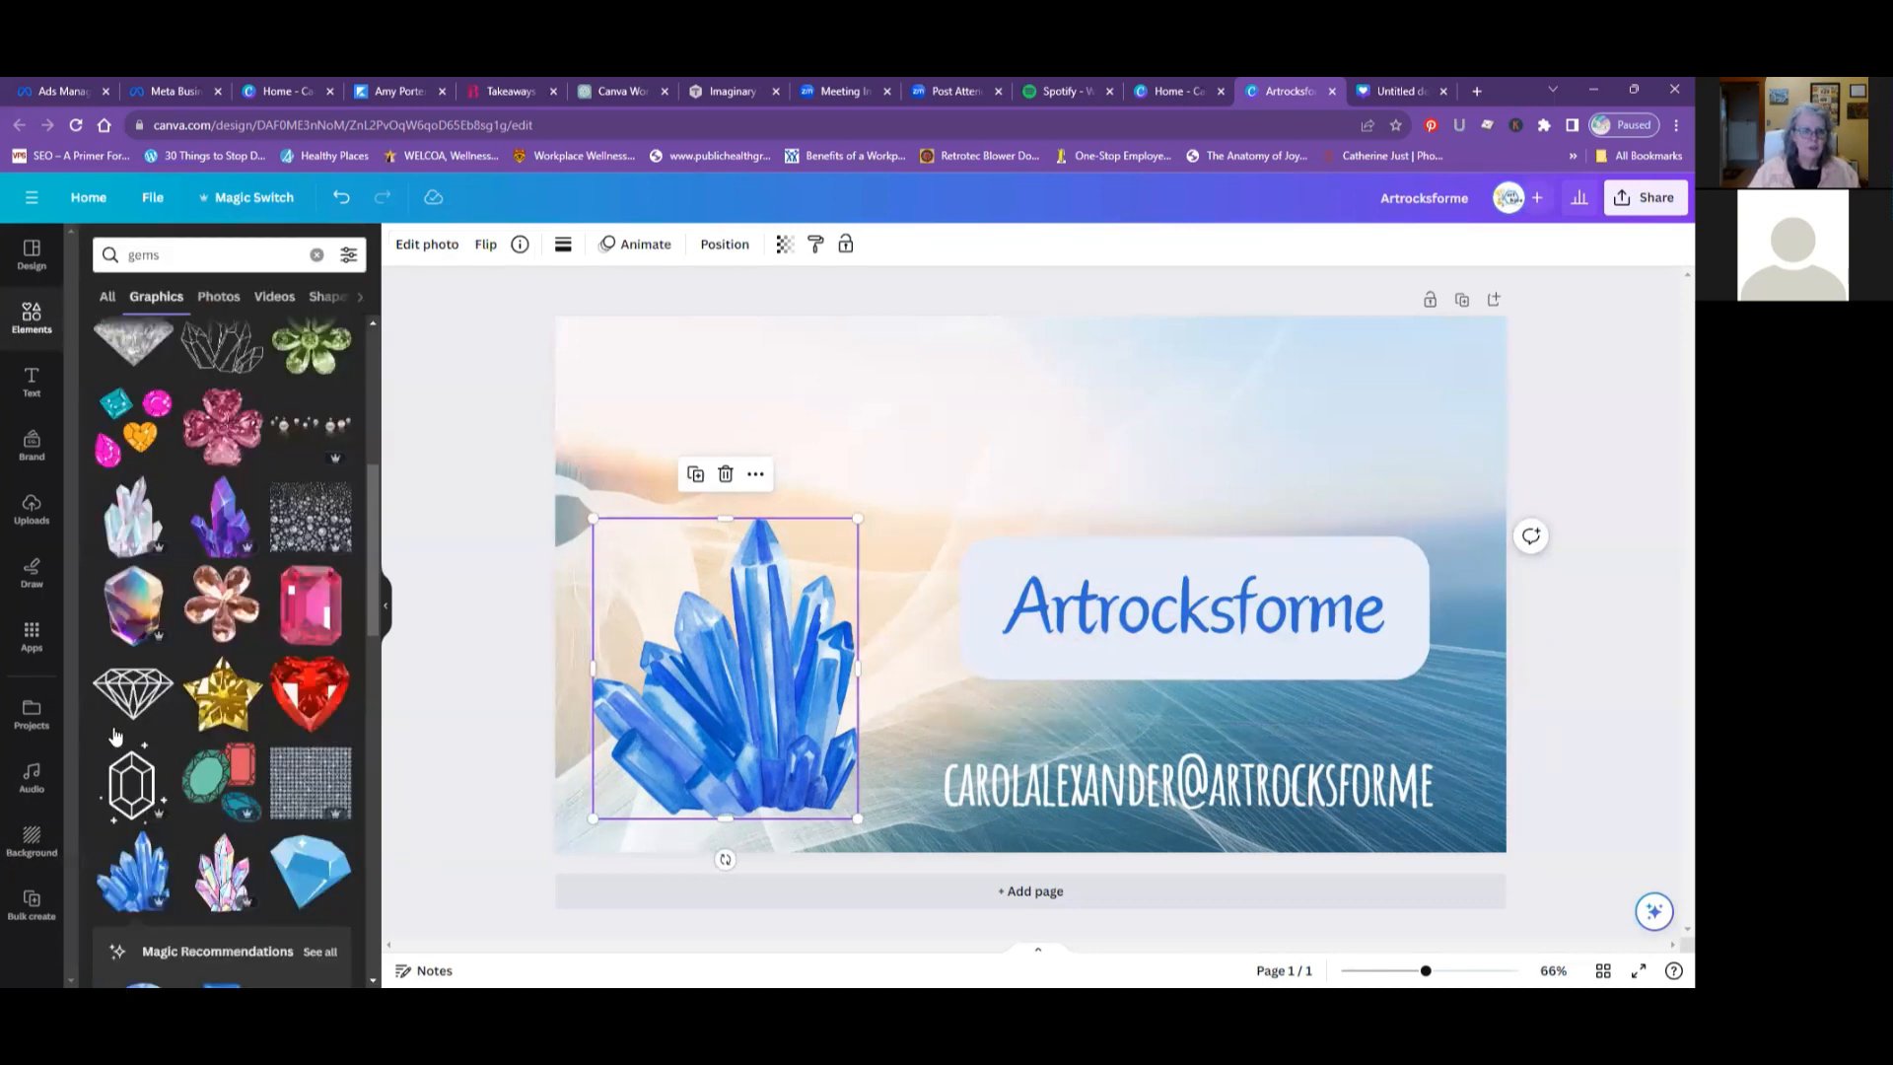
scroll(212, 690, down, 3)
scroll(212, 690, down, 4)
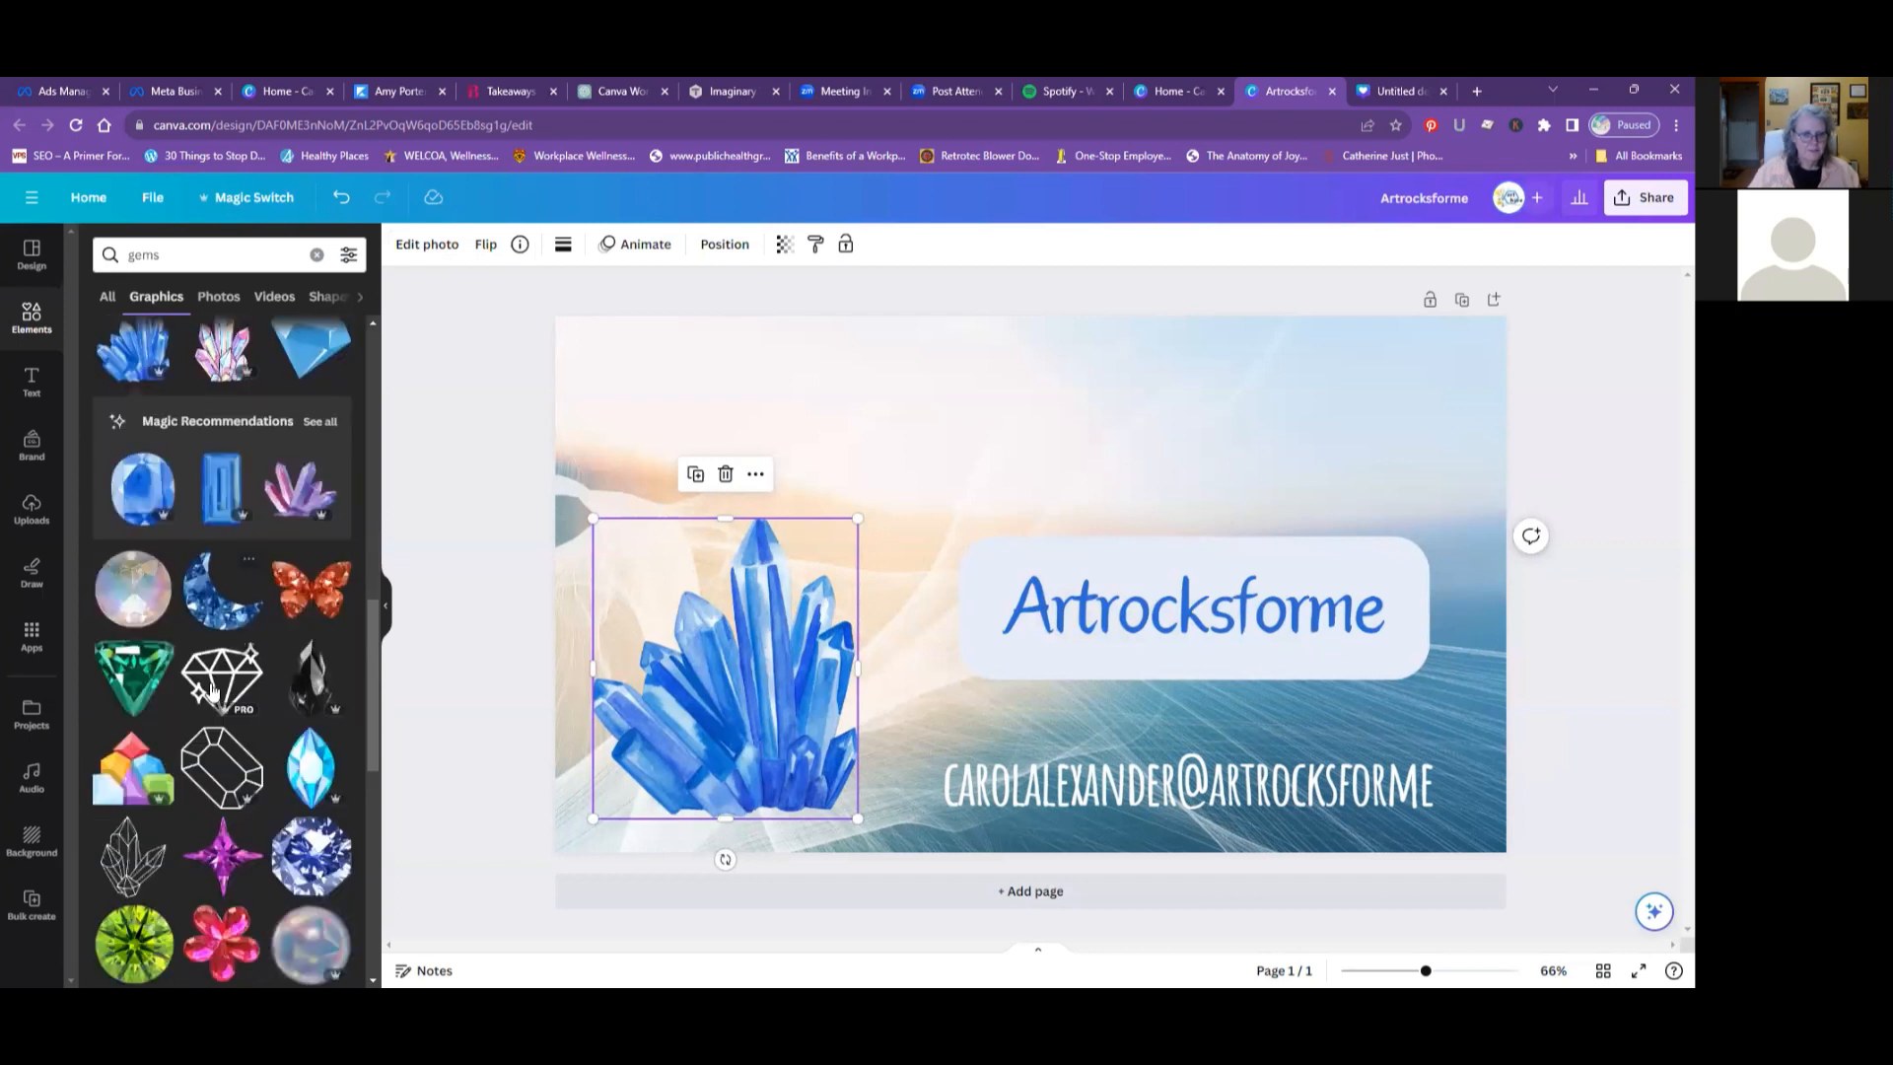
scroll(212, 690, down, 3)
scroll(213, 688, down, 4)
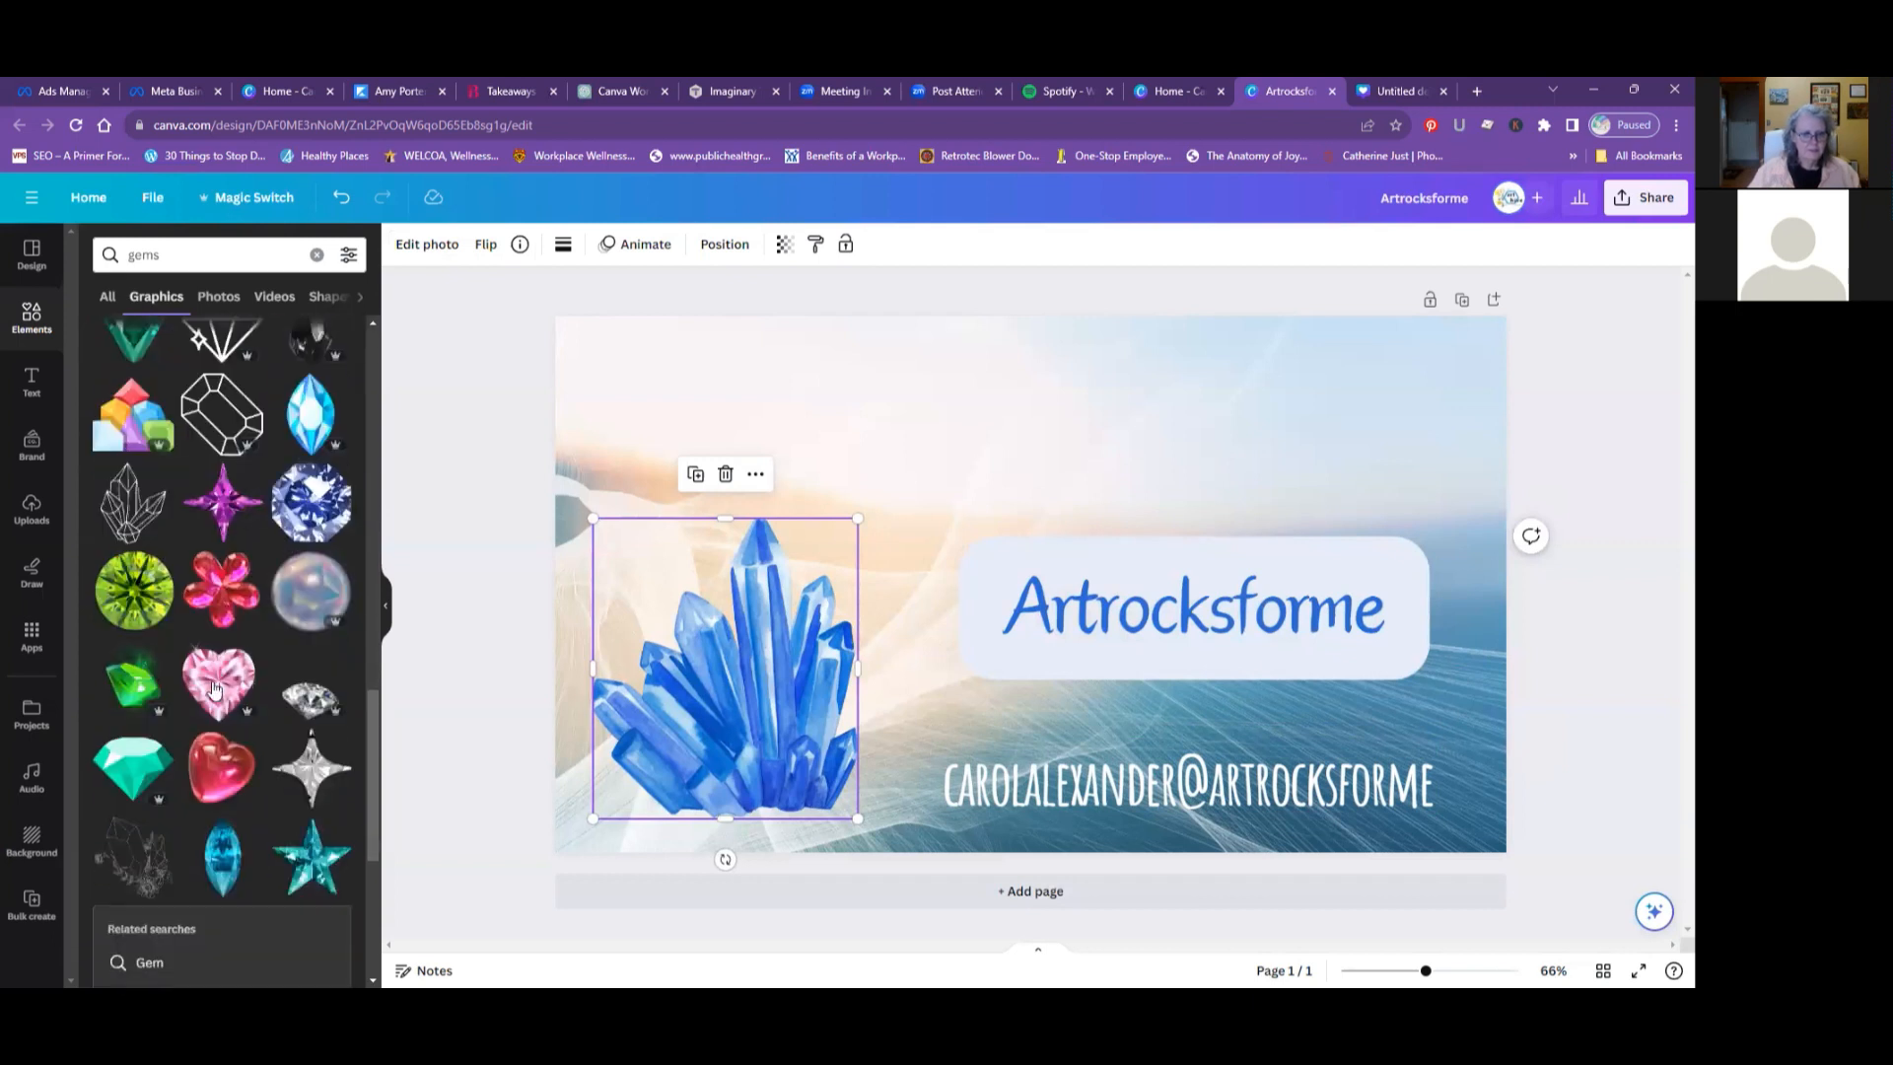
scroll(213, 688, down, 3)
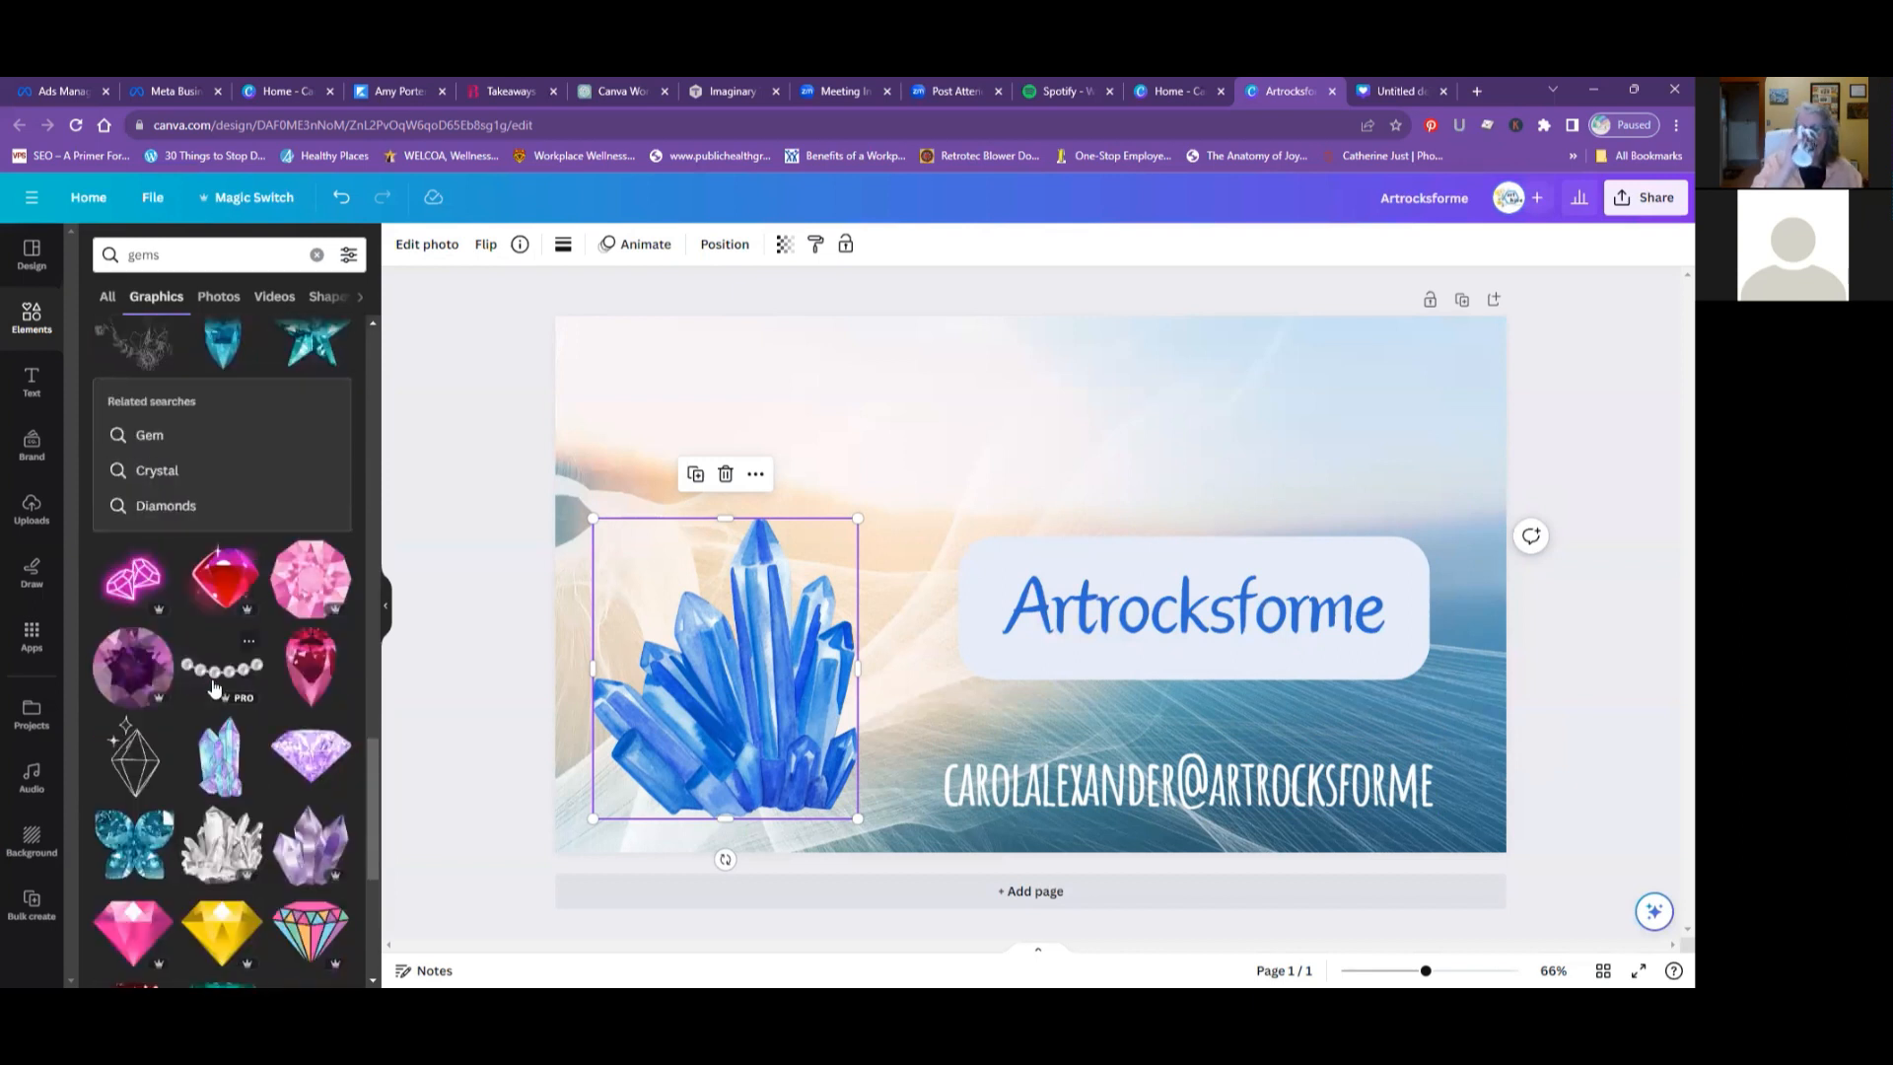
scroll(213, 688, down, 3)
scroll(213, 688, down, 3)
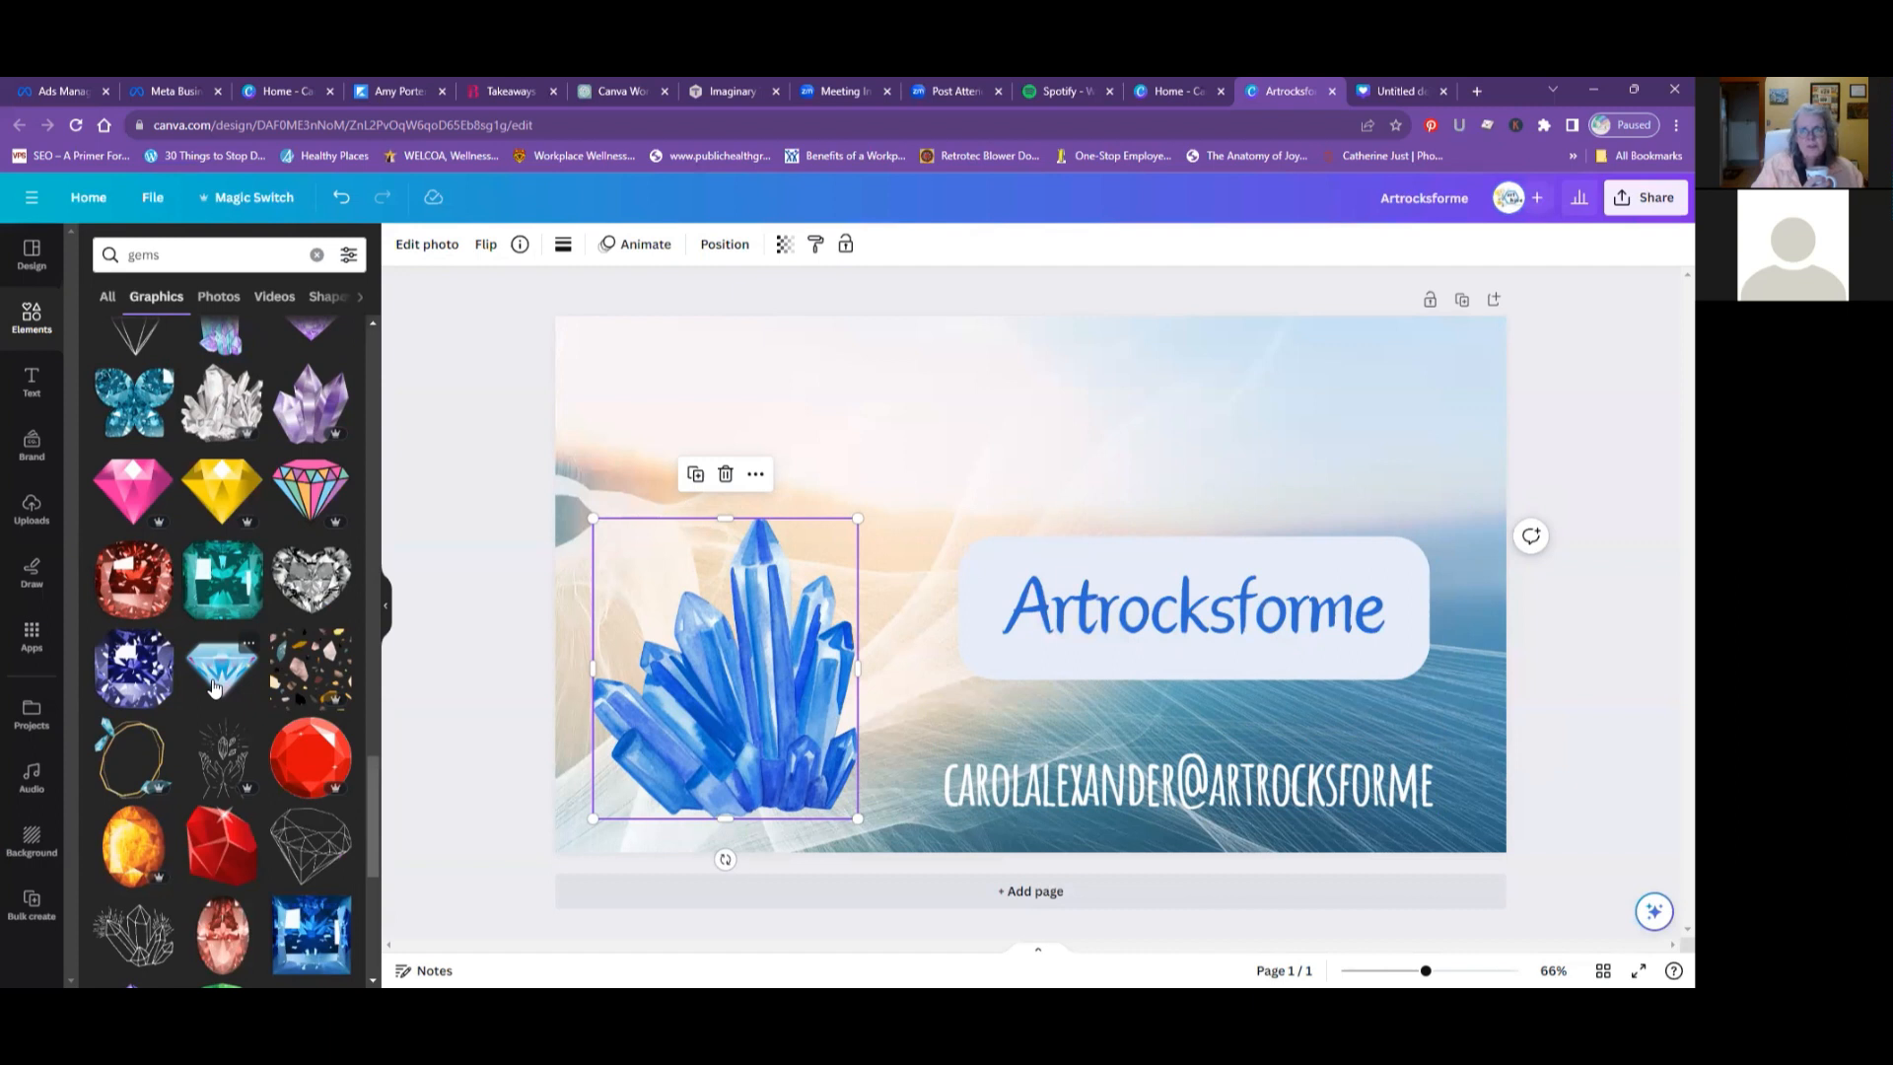
scroll(215, 683, down, 3)
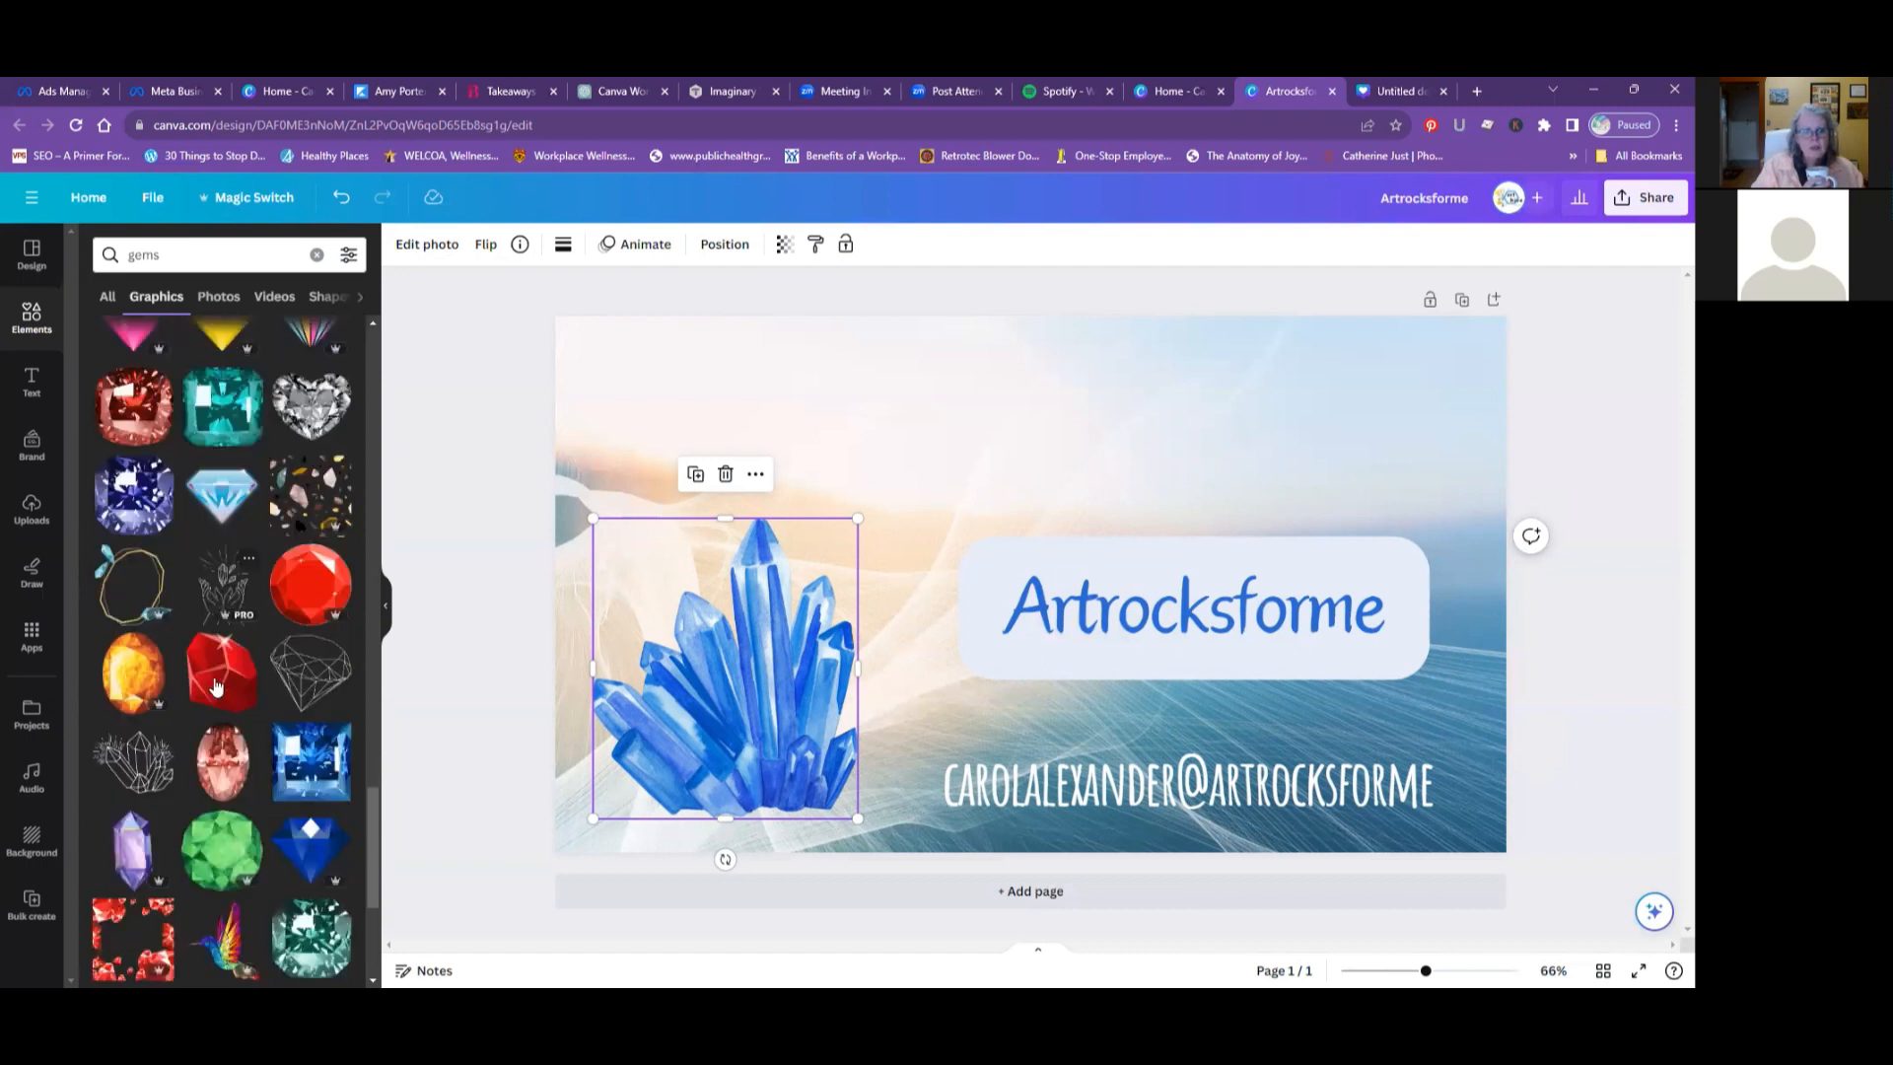
scroll(215, 683, down, 3)
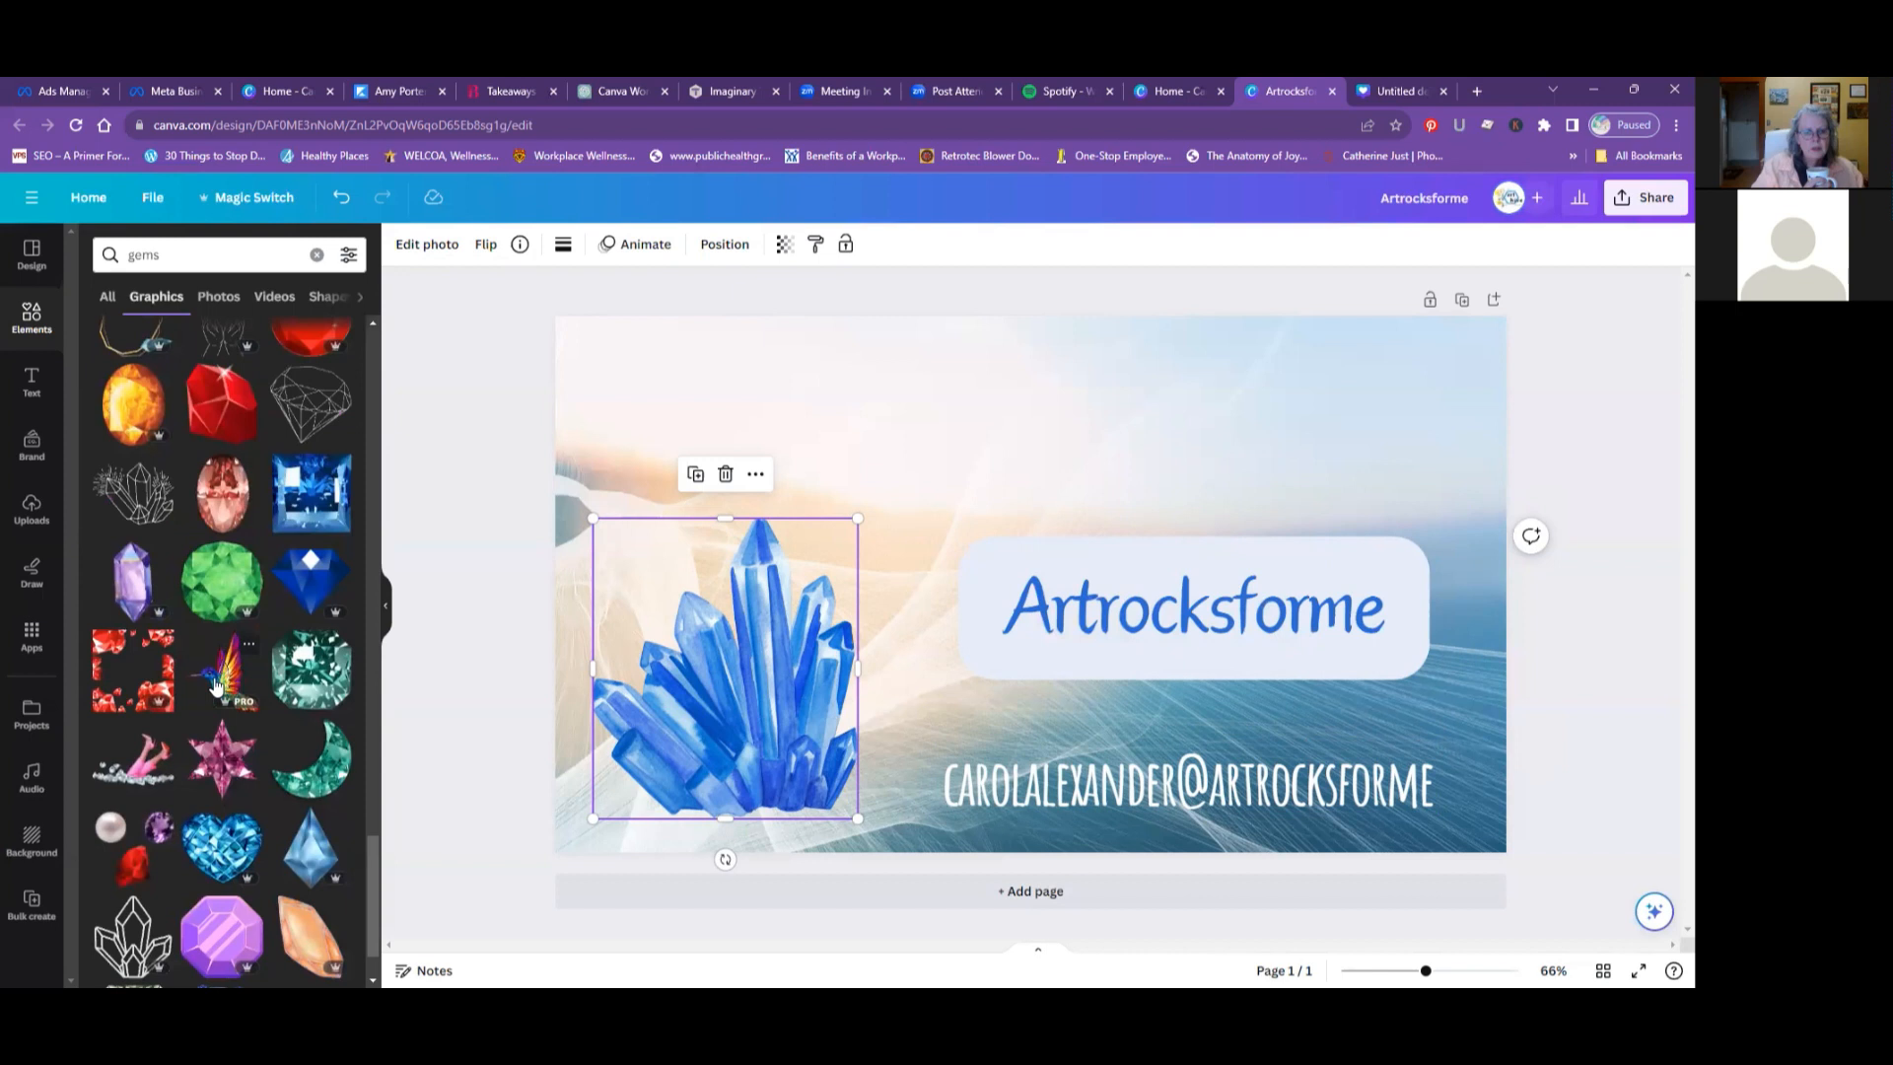
scroll(215, 683, down, 3)
scroll(215, 683, down, 1)
scroll(215, 683, down, 3)
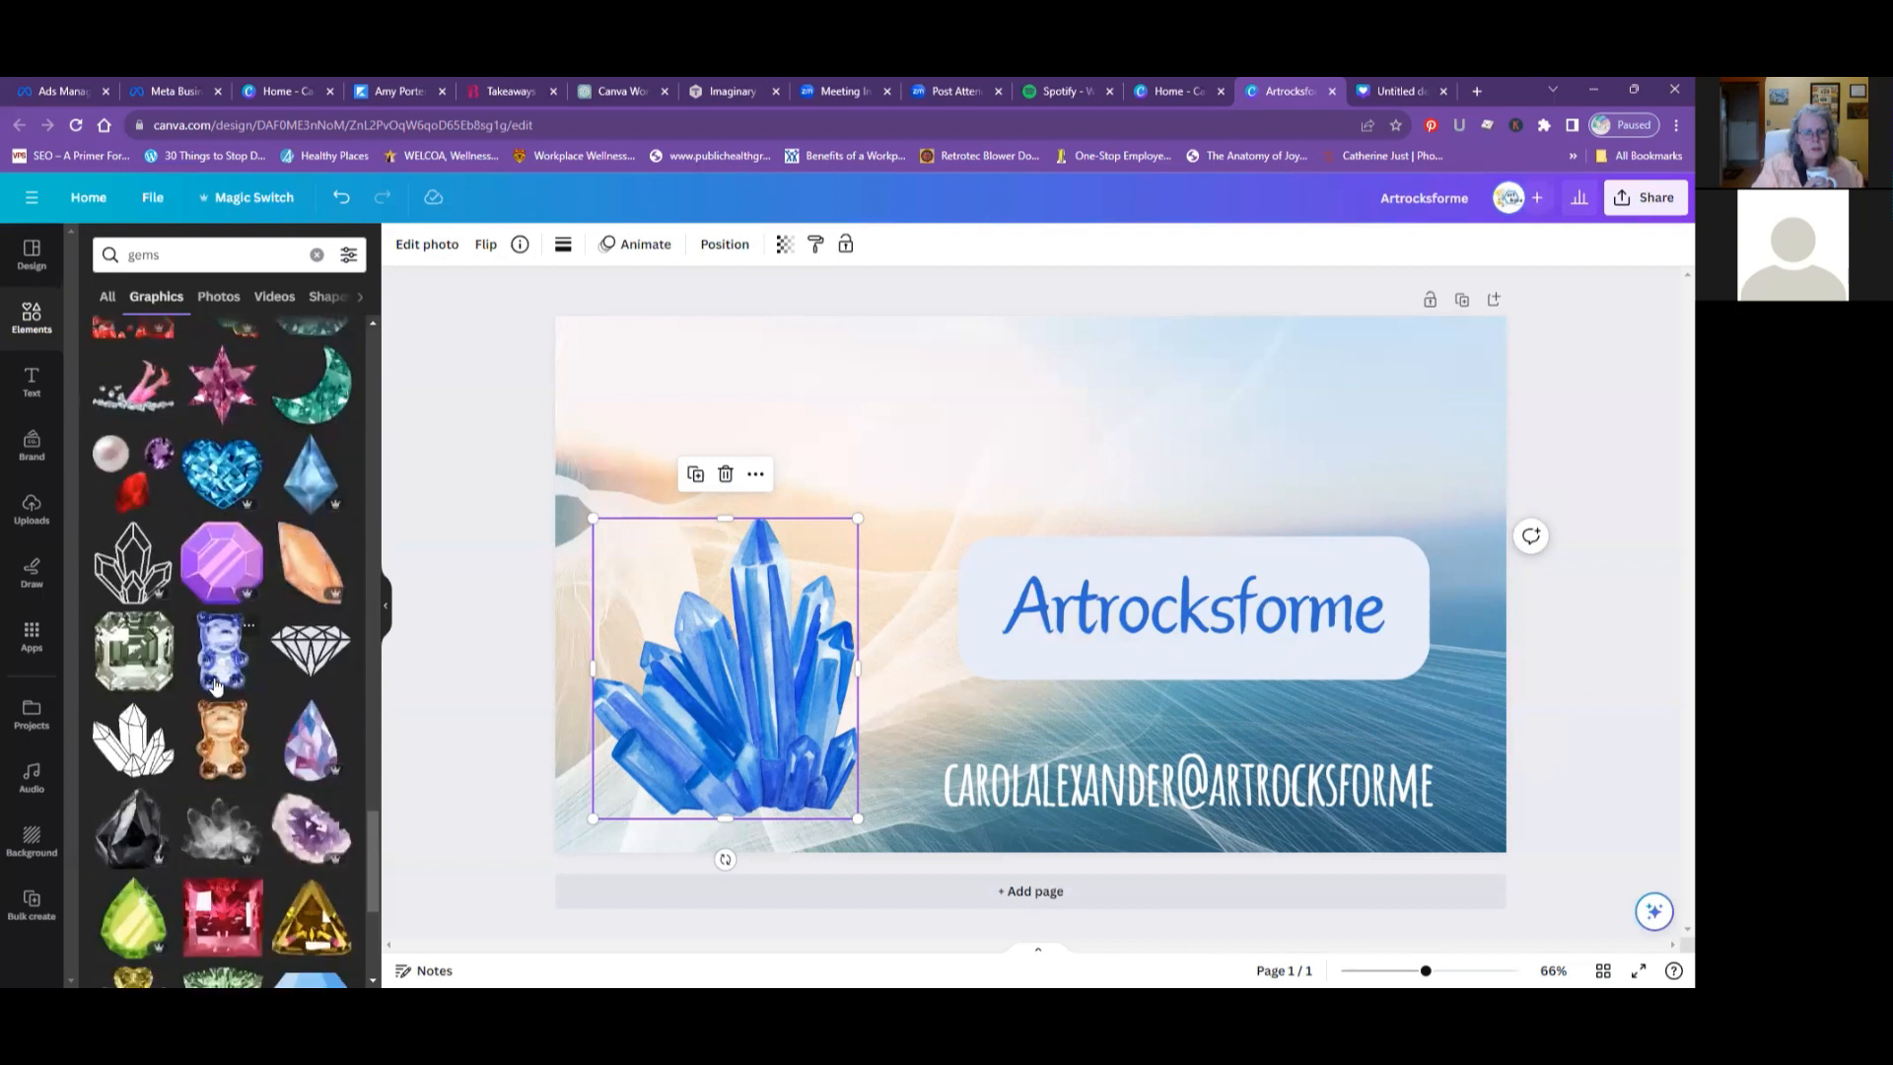
scroll(215, 683, down, 1)
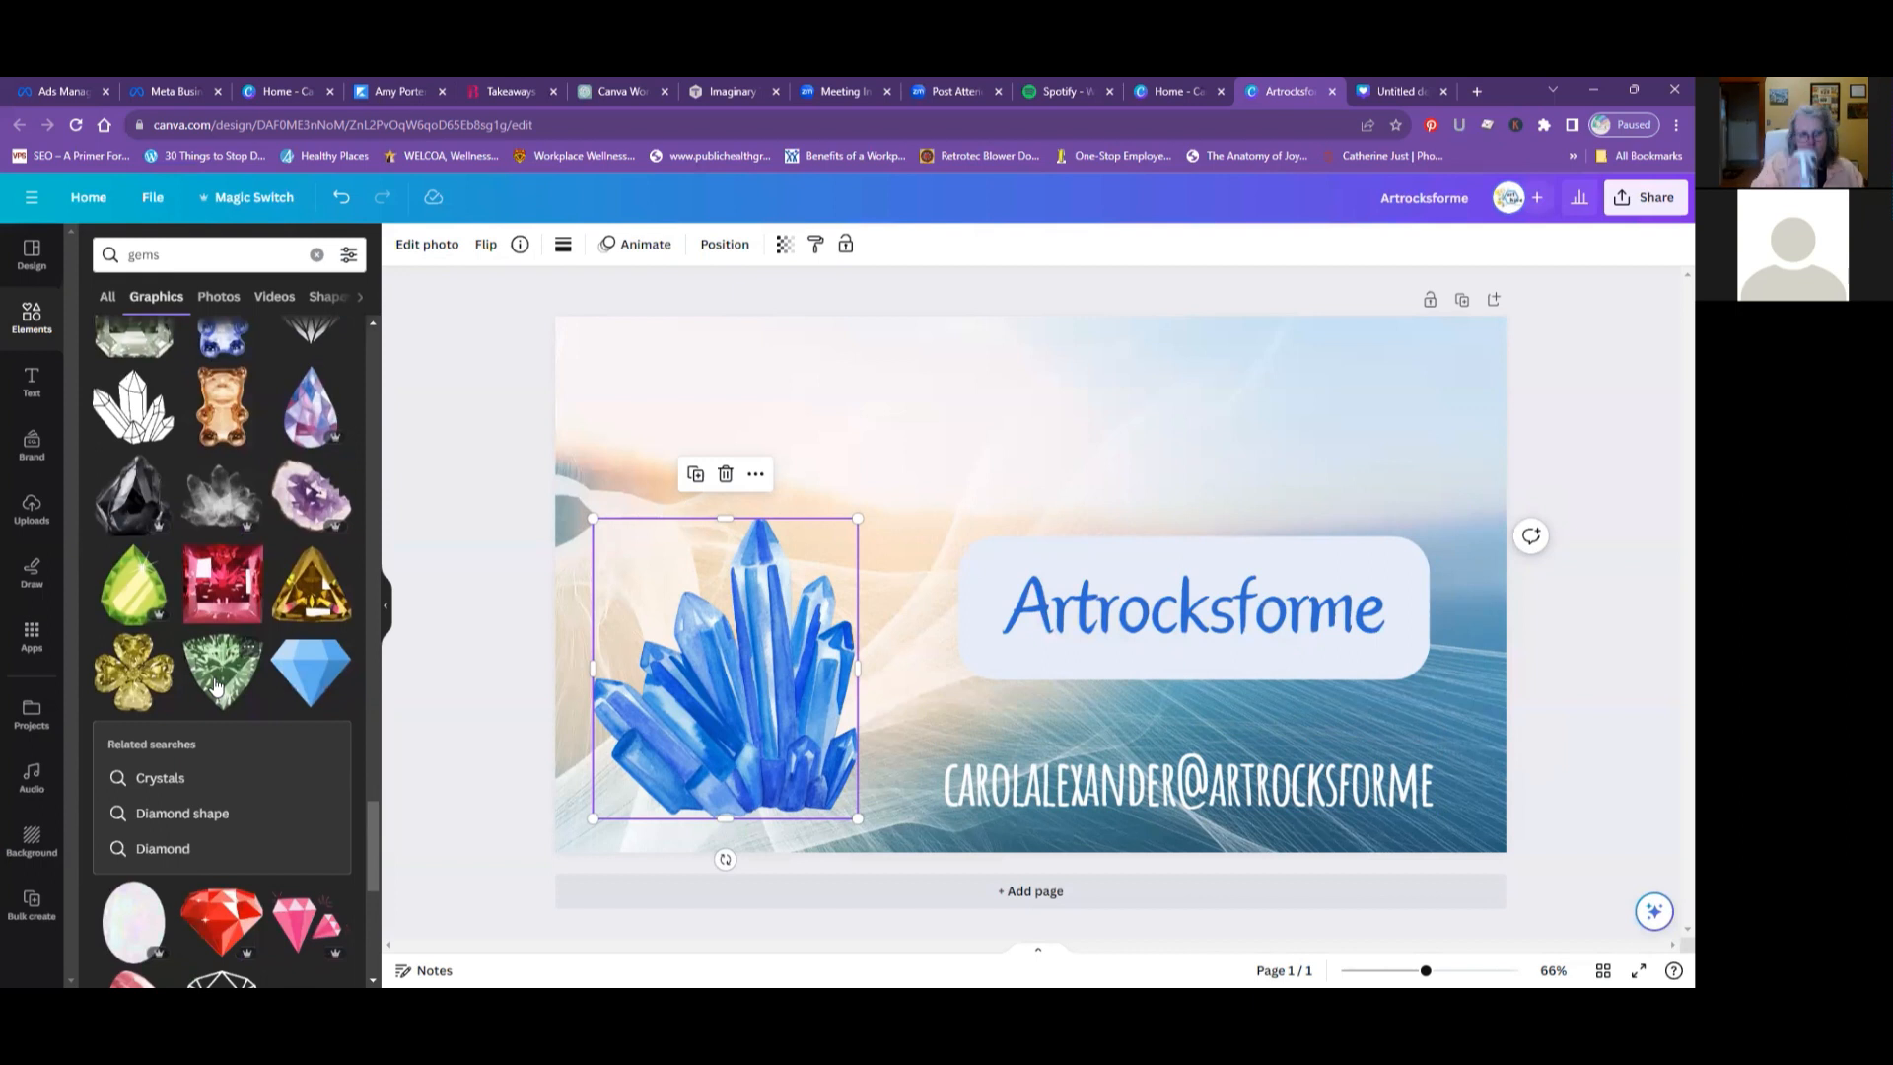
scroll(217, 687, down, 3)
scroll(357, 646, down, 4)
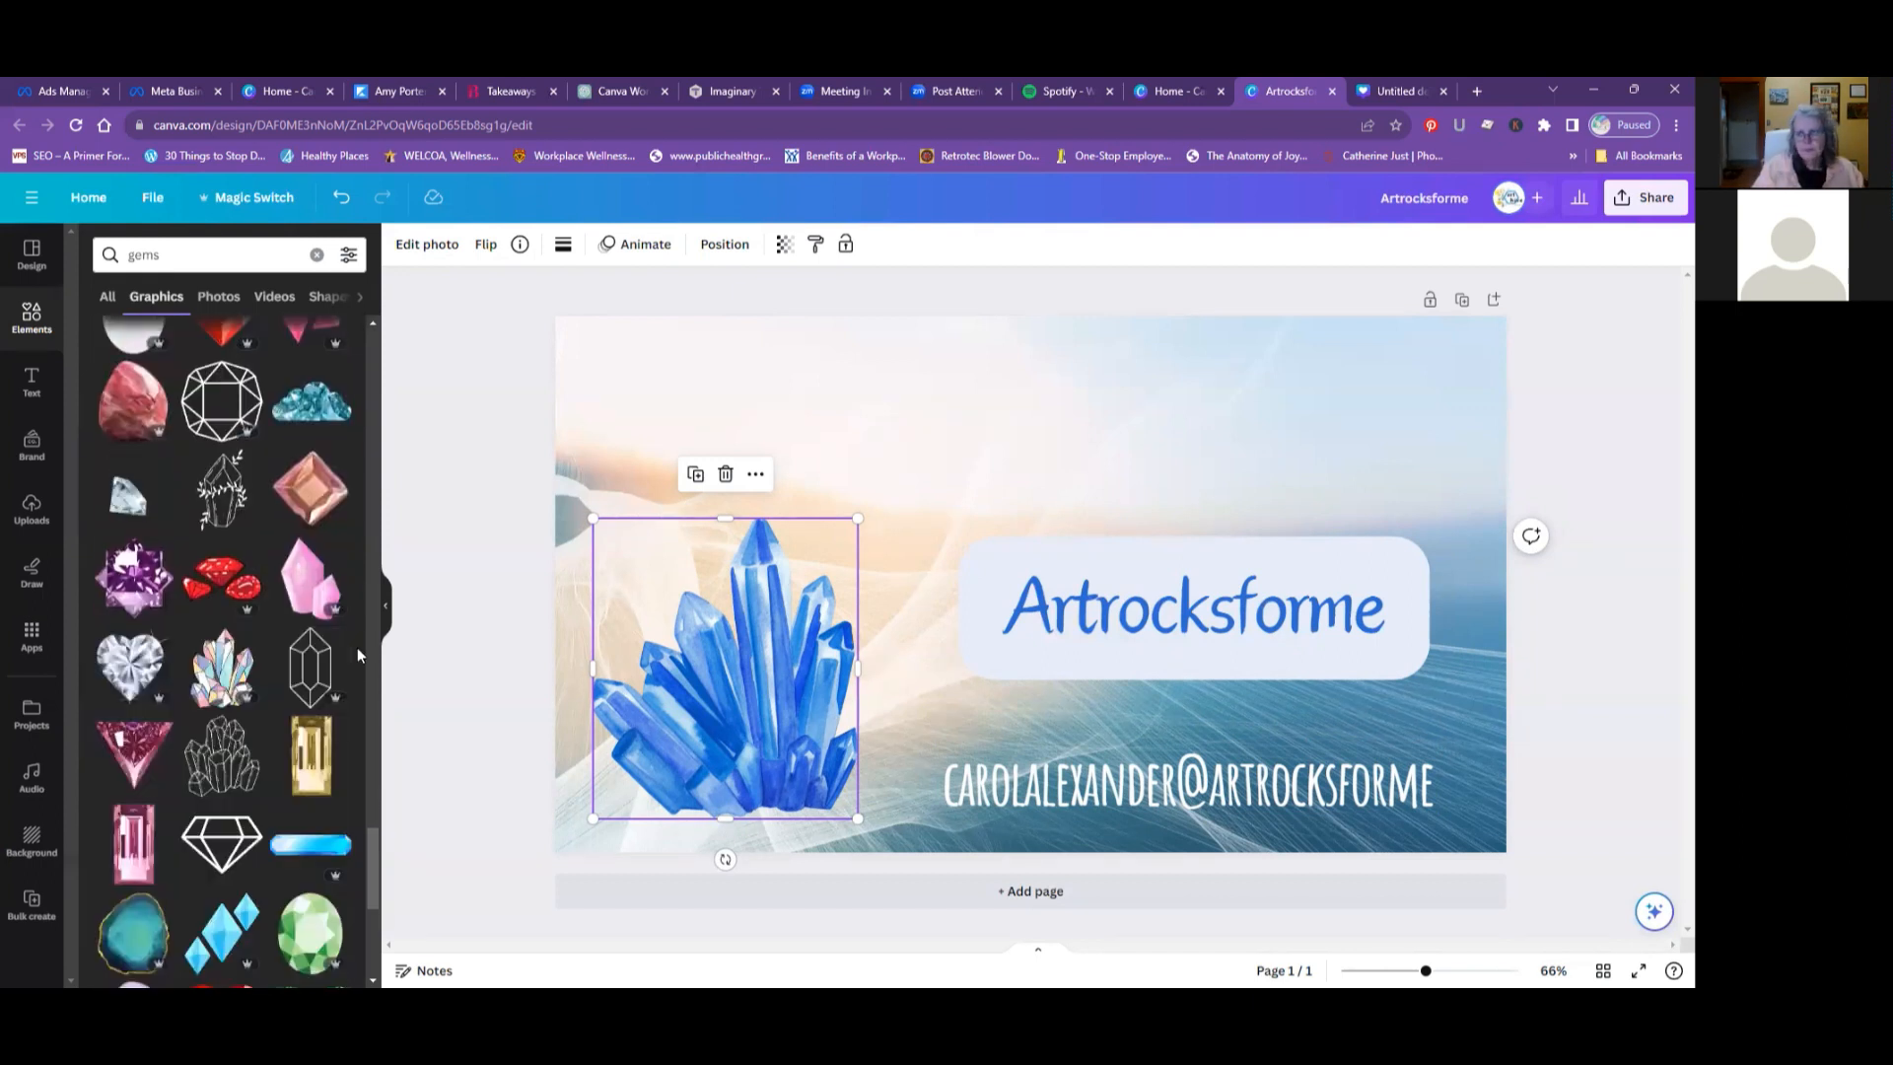
scroll(357, 647, down, 3)
scroll(357, 647, down, 5)
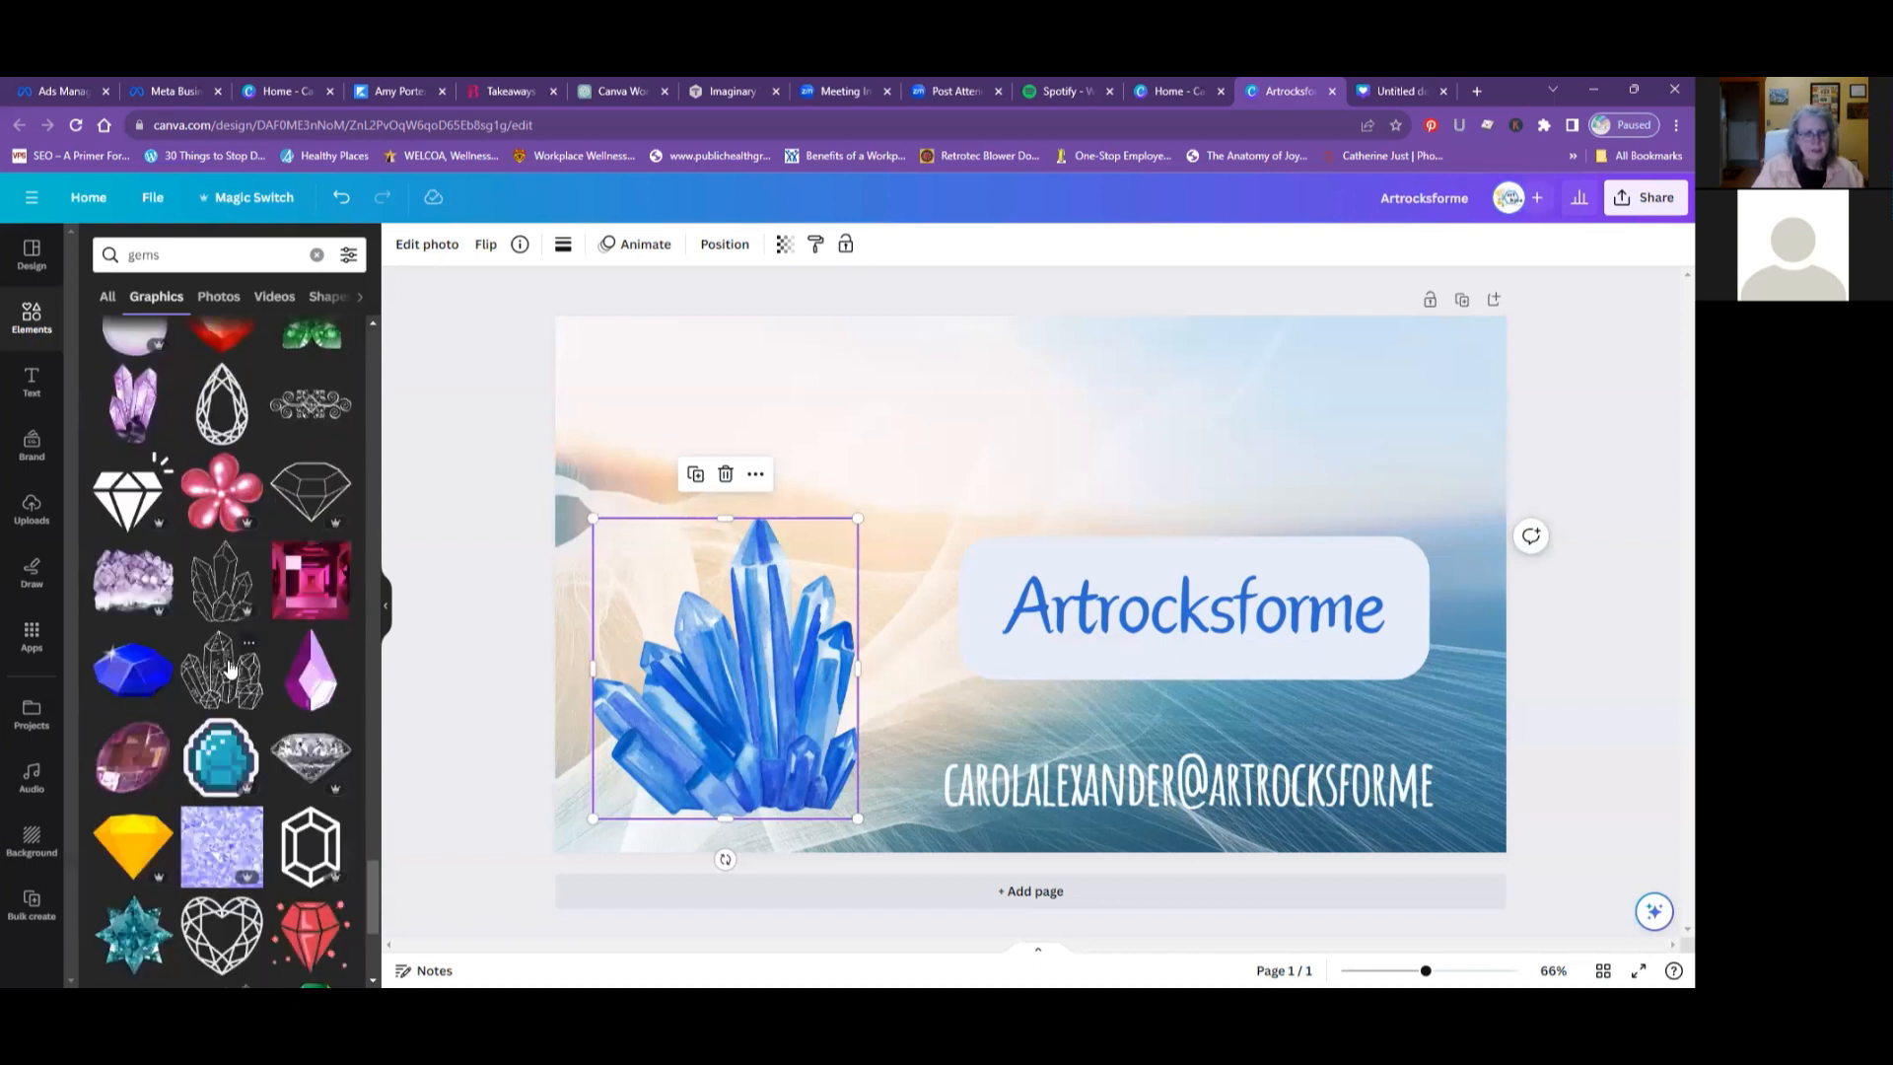
scroll(229, 667, down, 2)
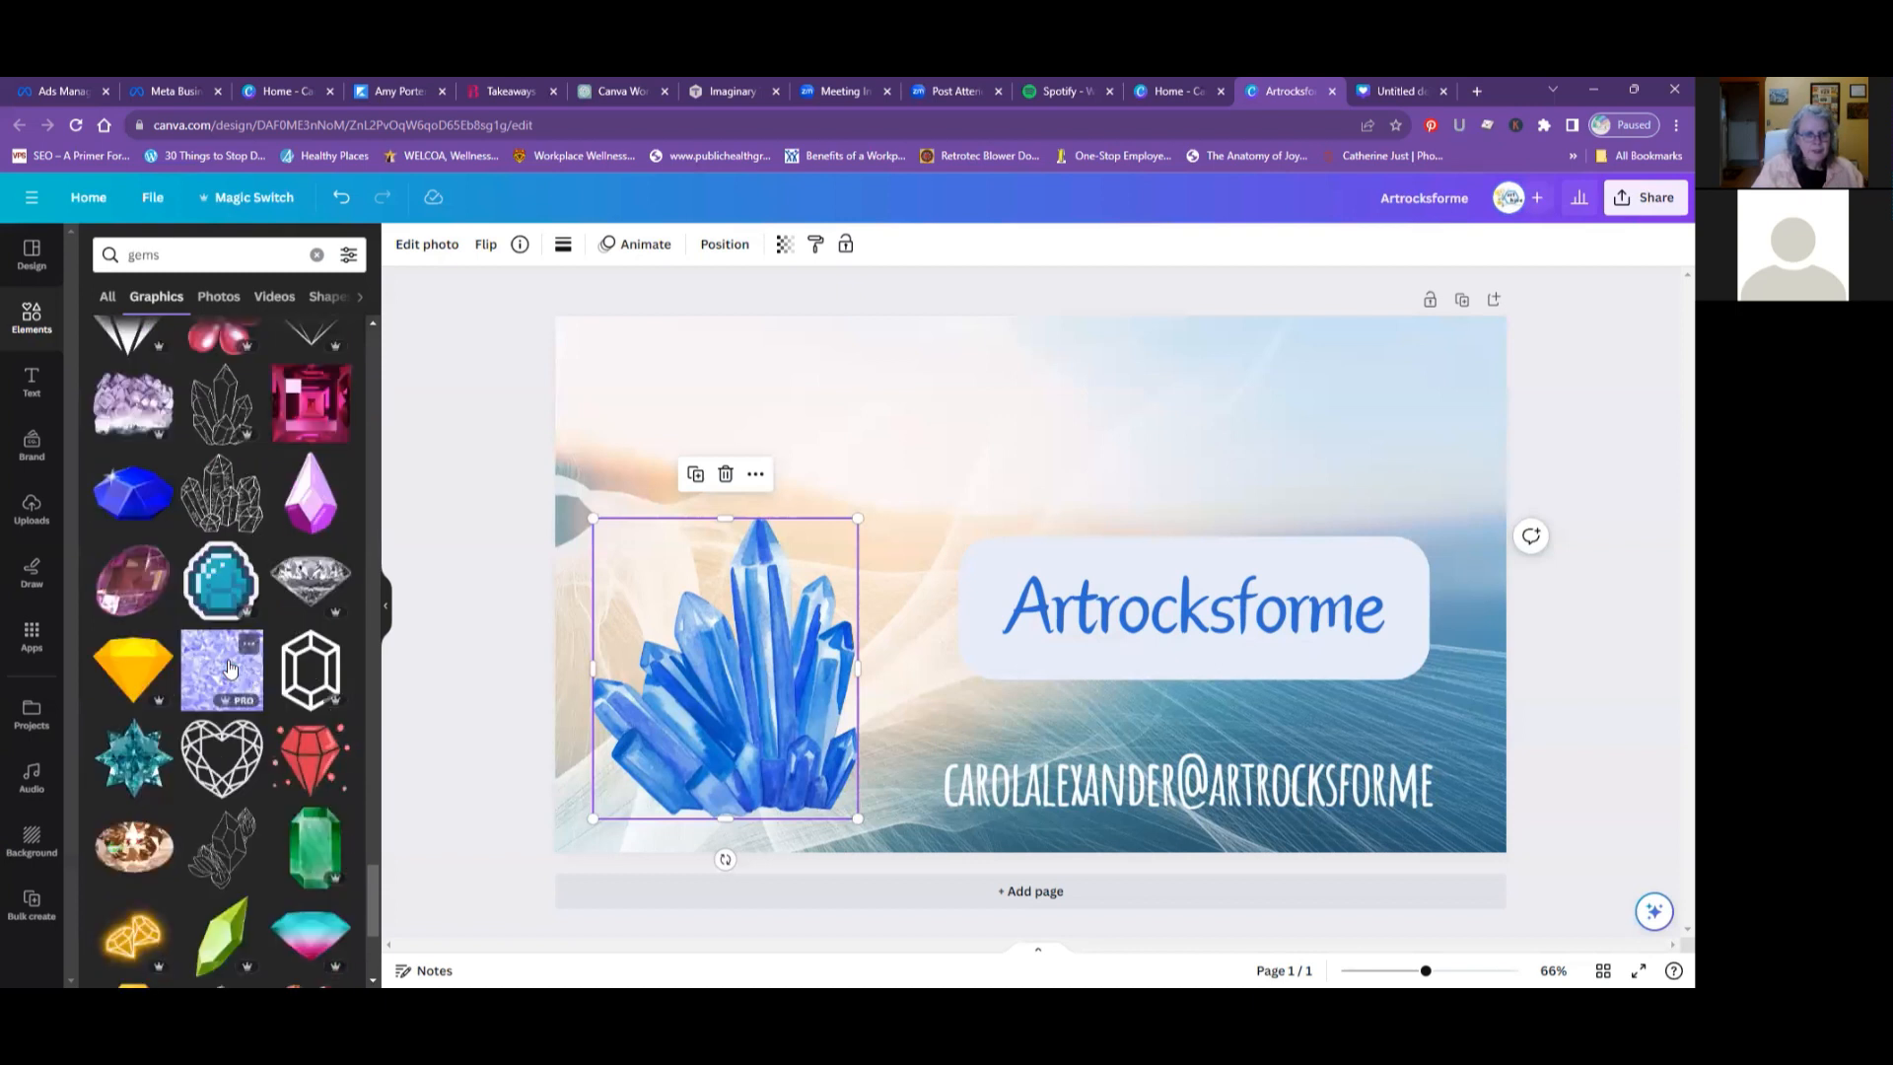
scroll(228, 667, down, 2)
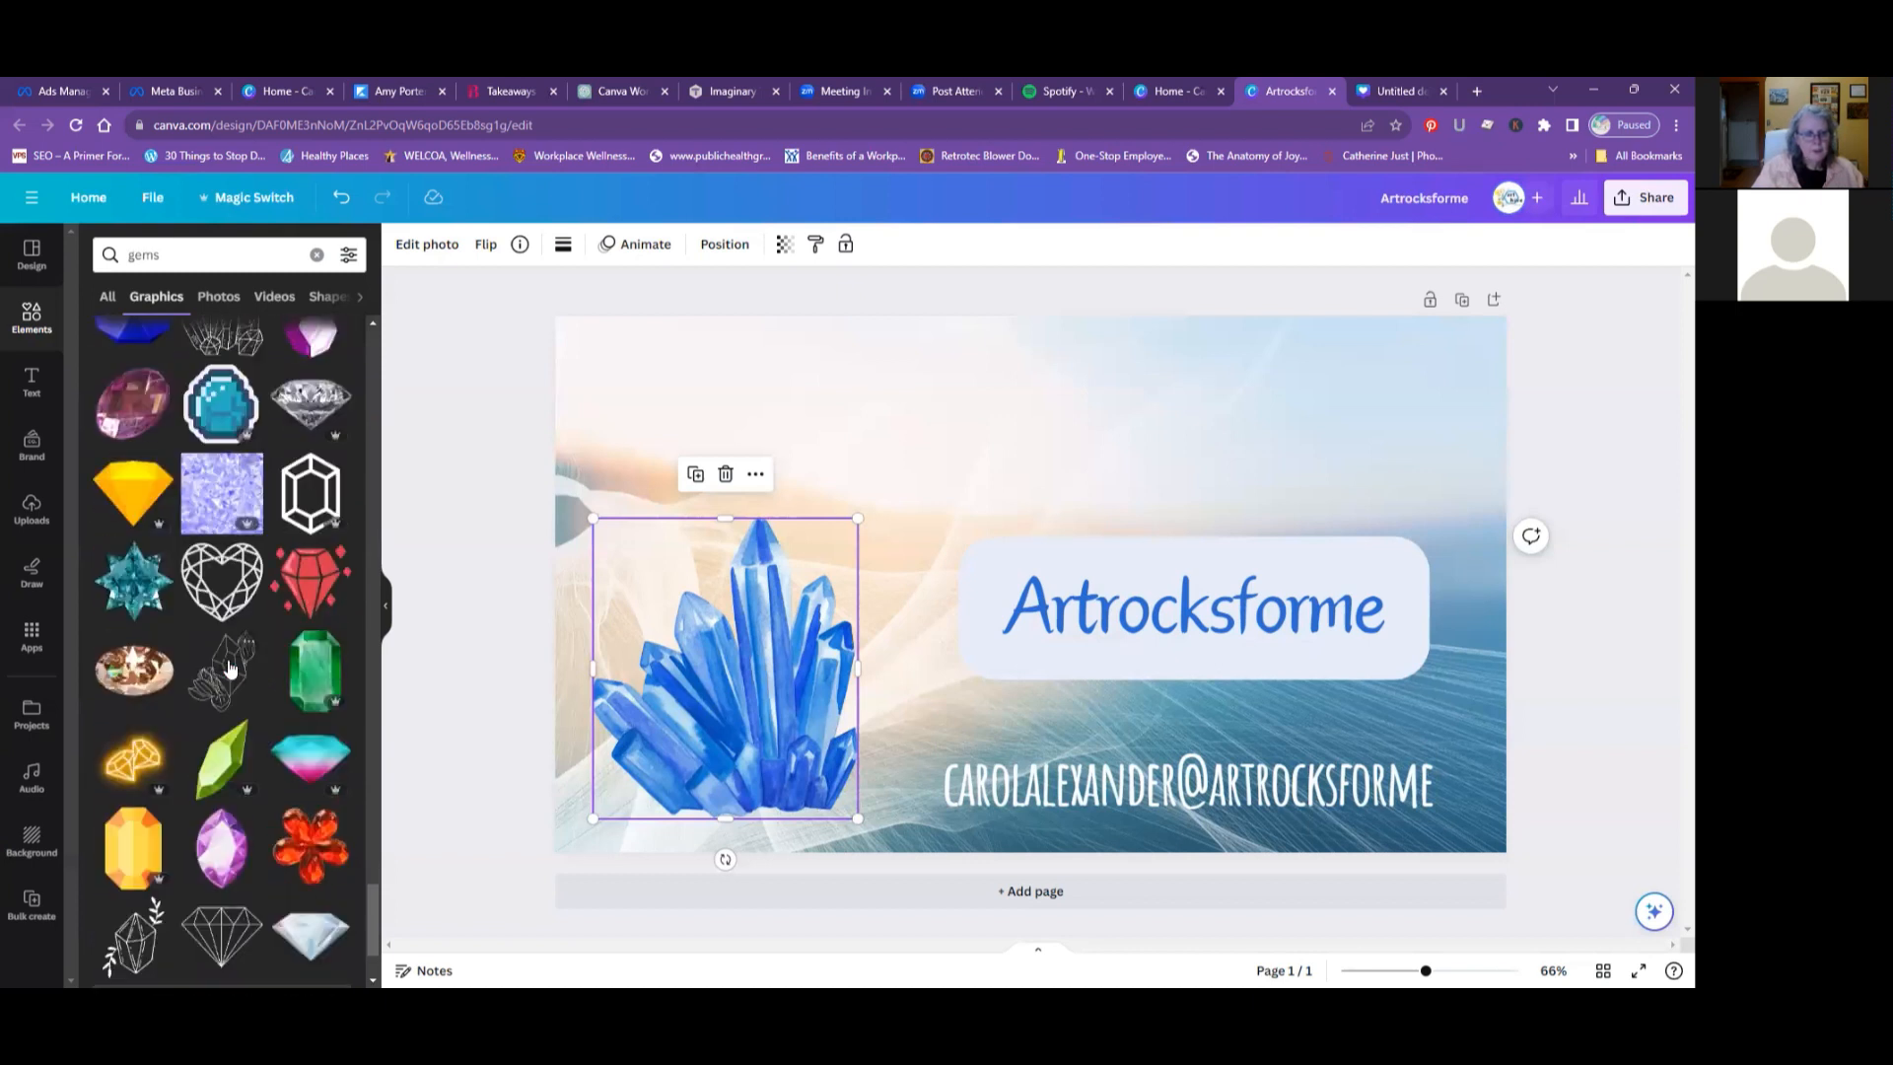
scroll(225, 667, down, 3)
scroll(223, 667, up, 20)
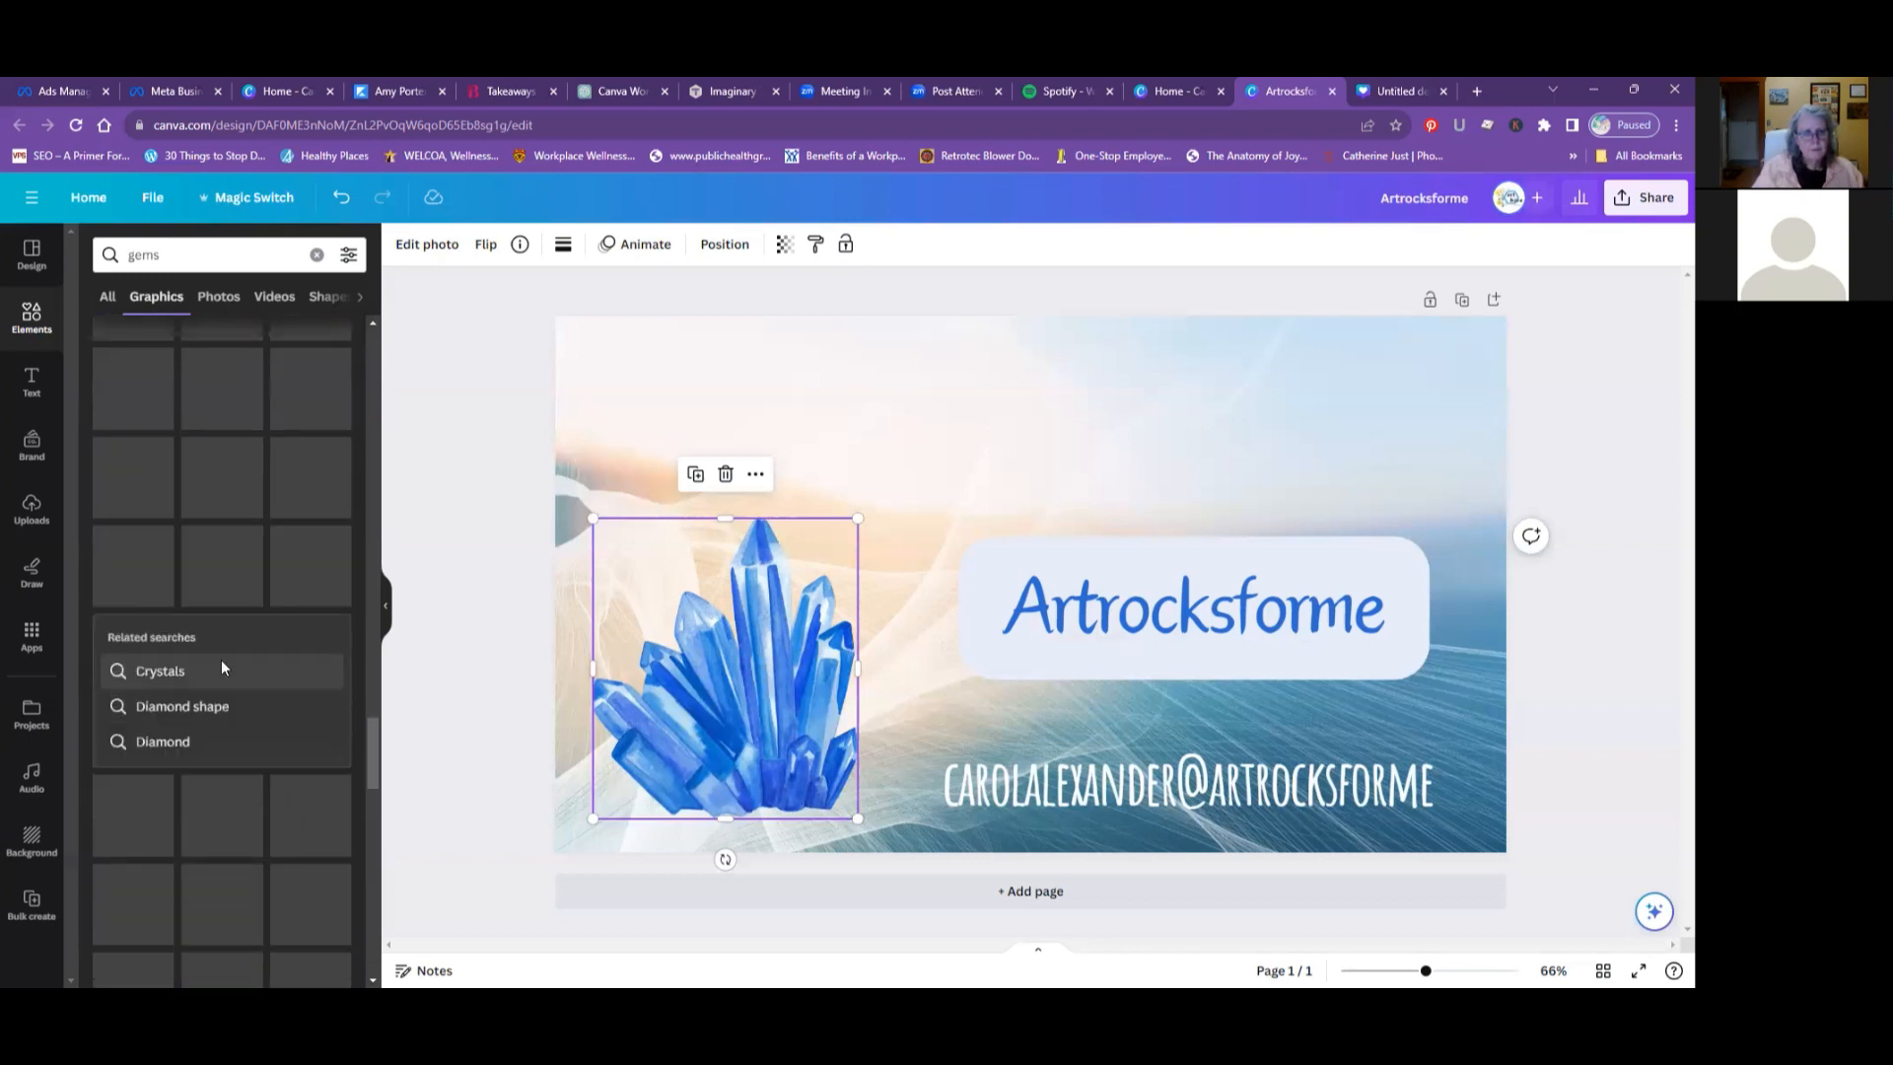
scroll(221, 660, up, 5)
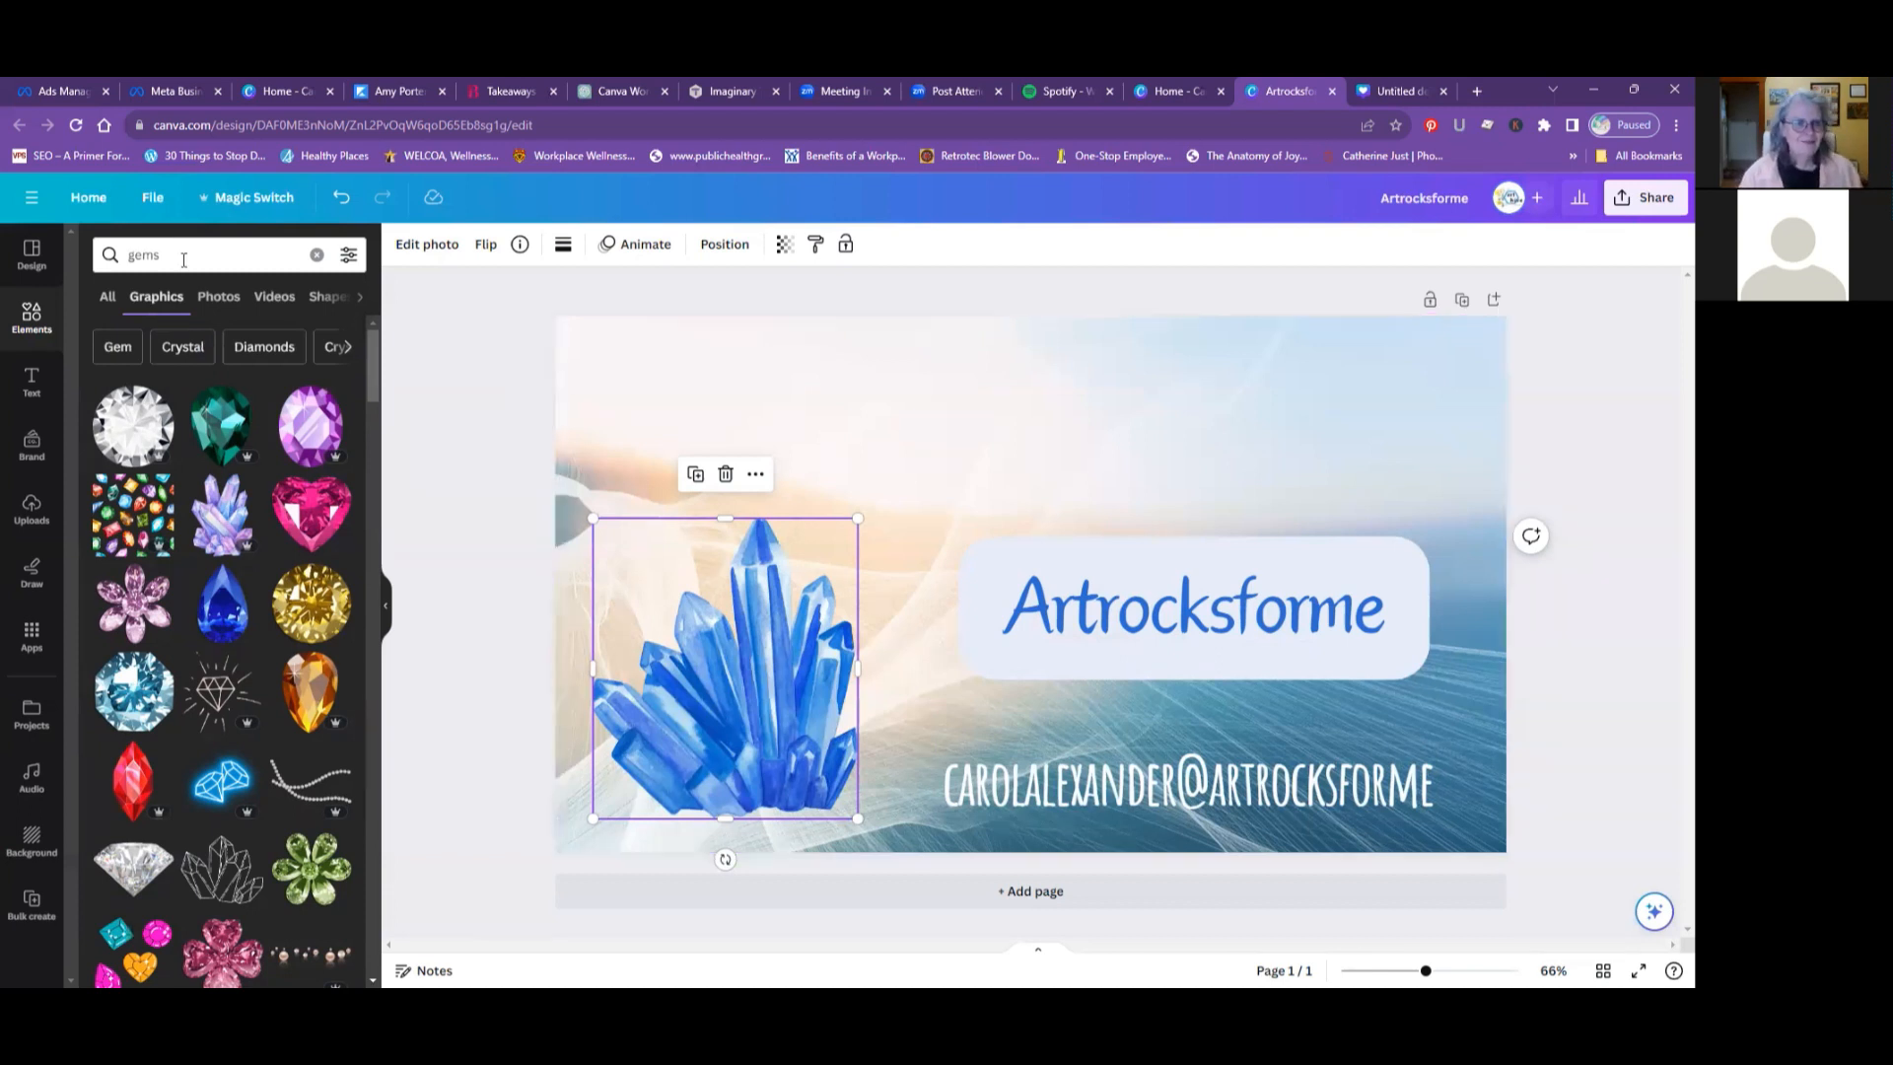
- Switch the graphics search to the suggested term Crystal and look through the results
click(195, 351)
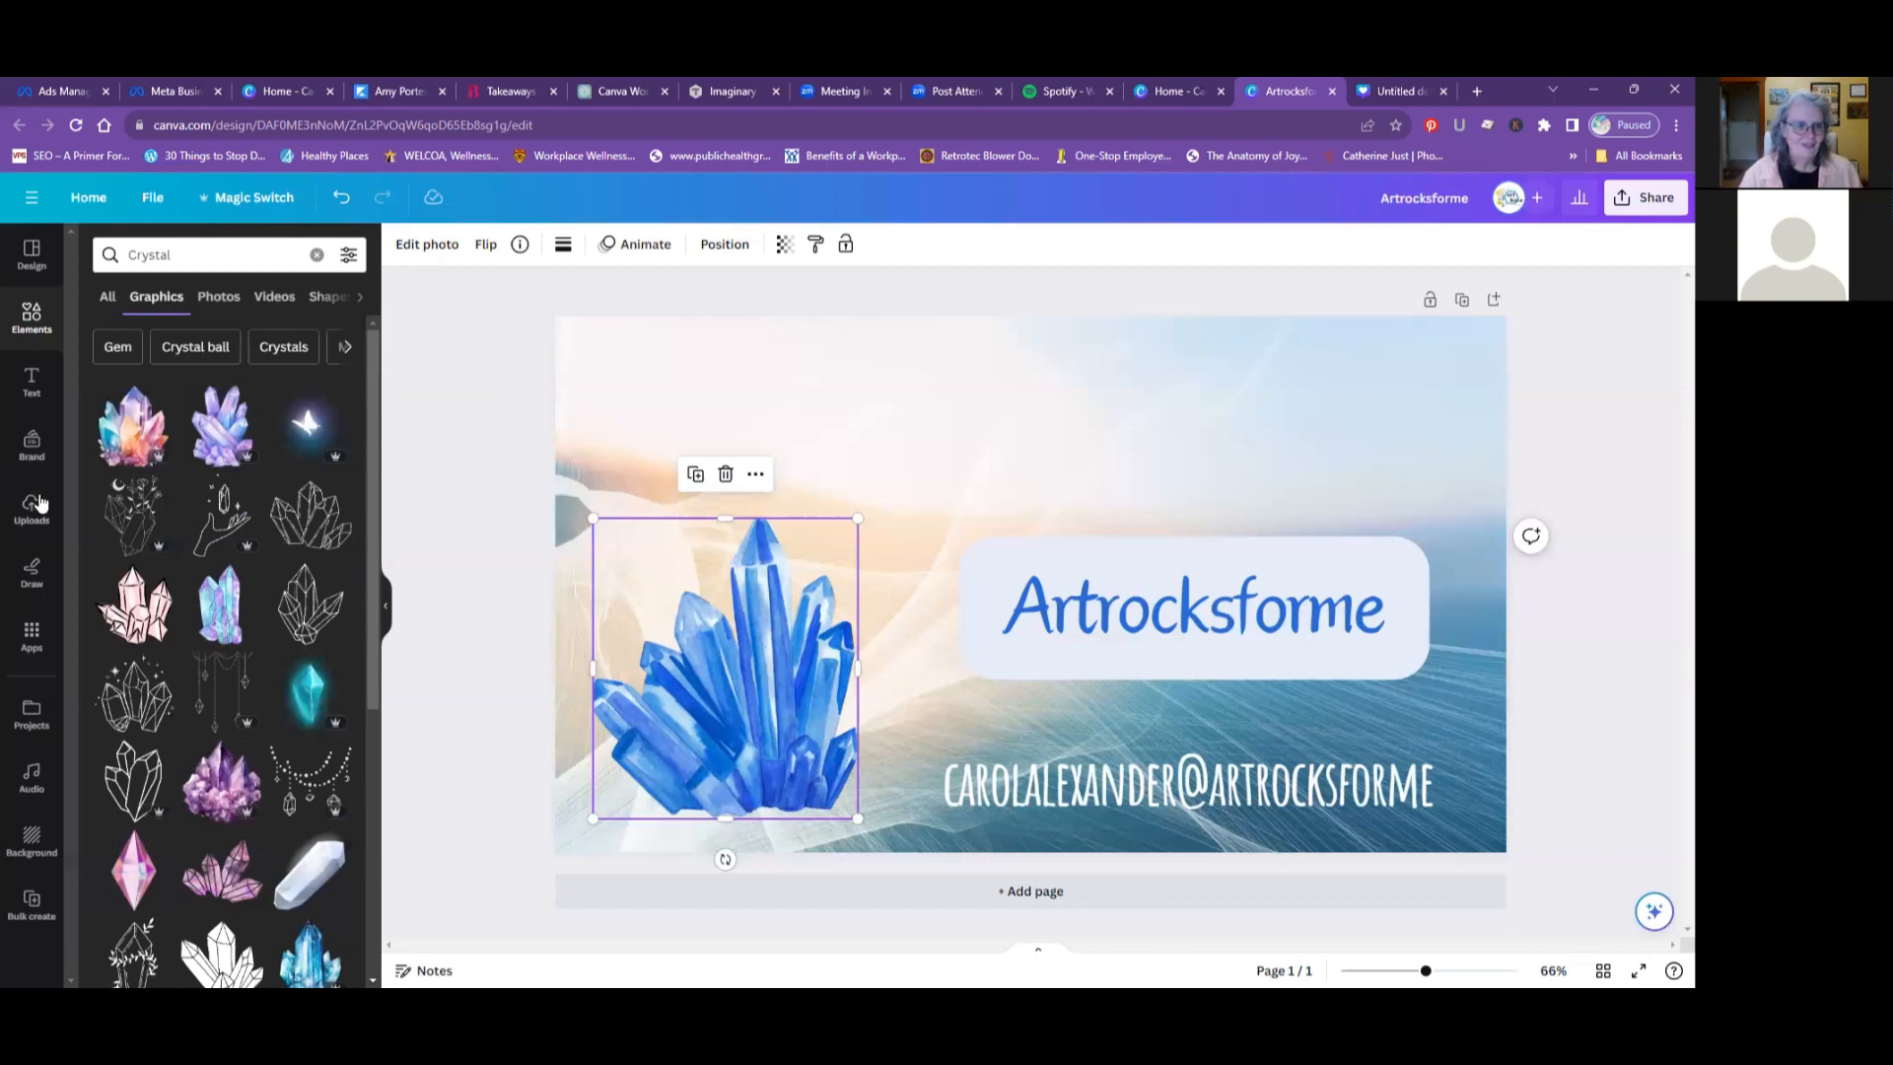
scroll(195, 513, down, 2)
scroll(194, 514, down, 4)
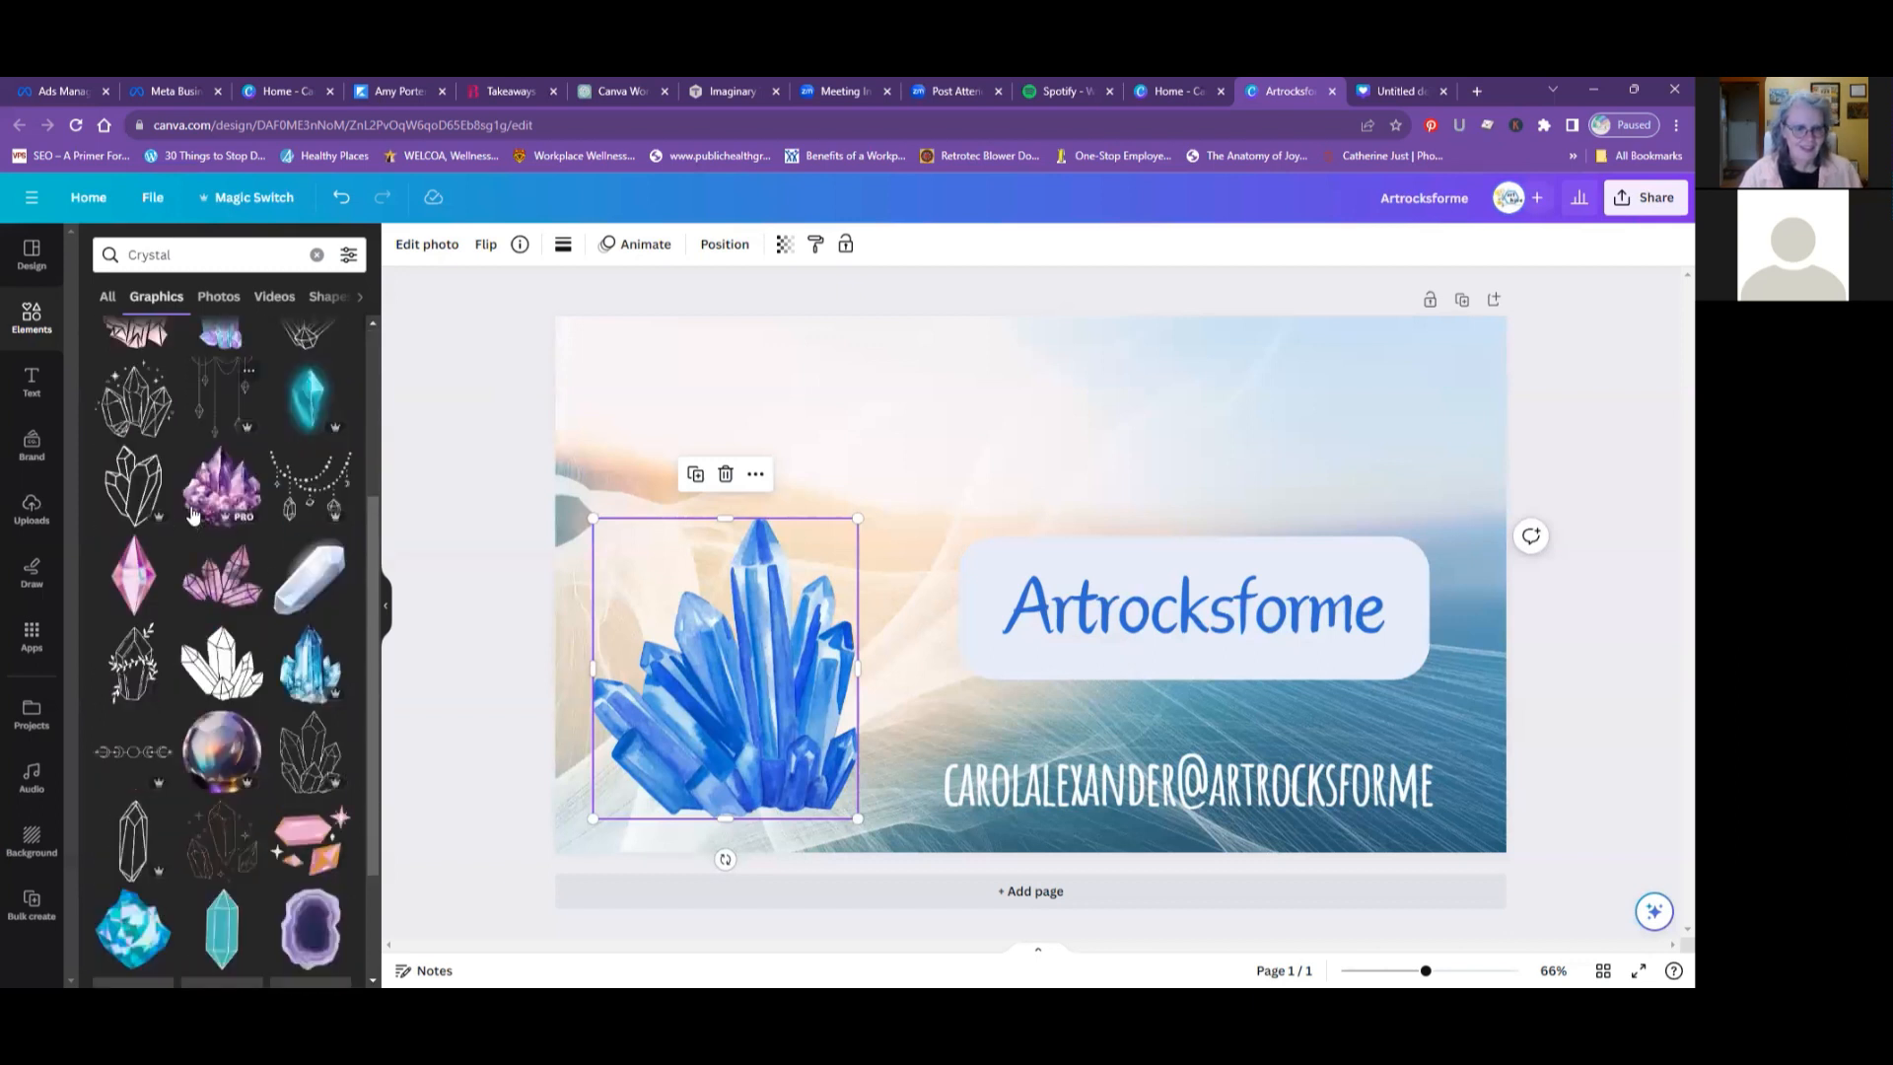
scroll(194, 513, down, 4)
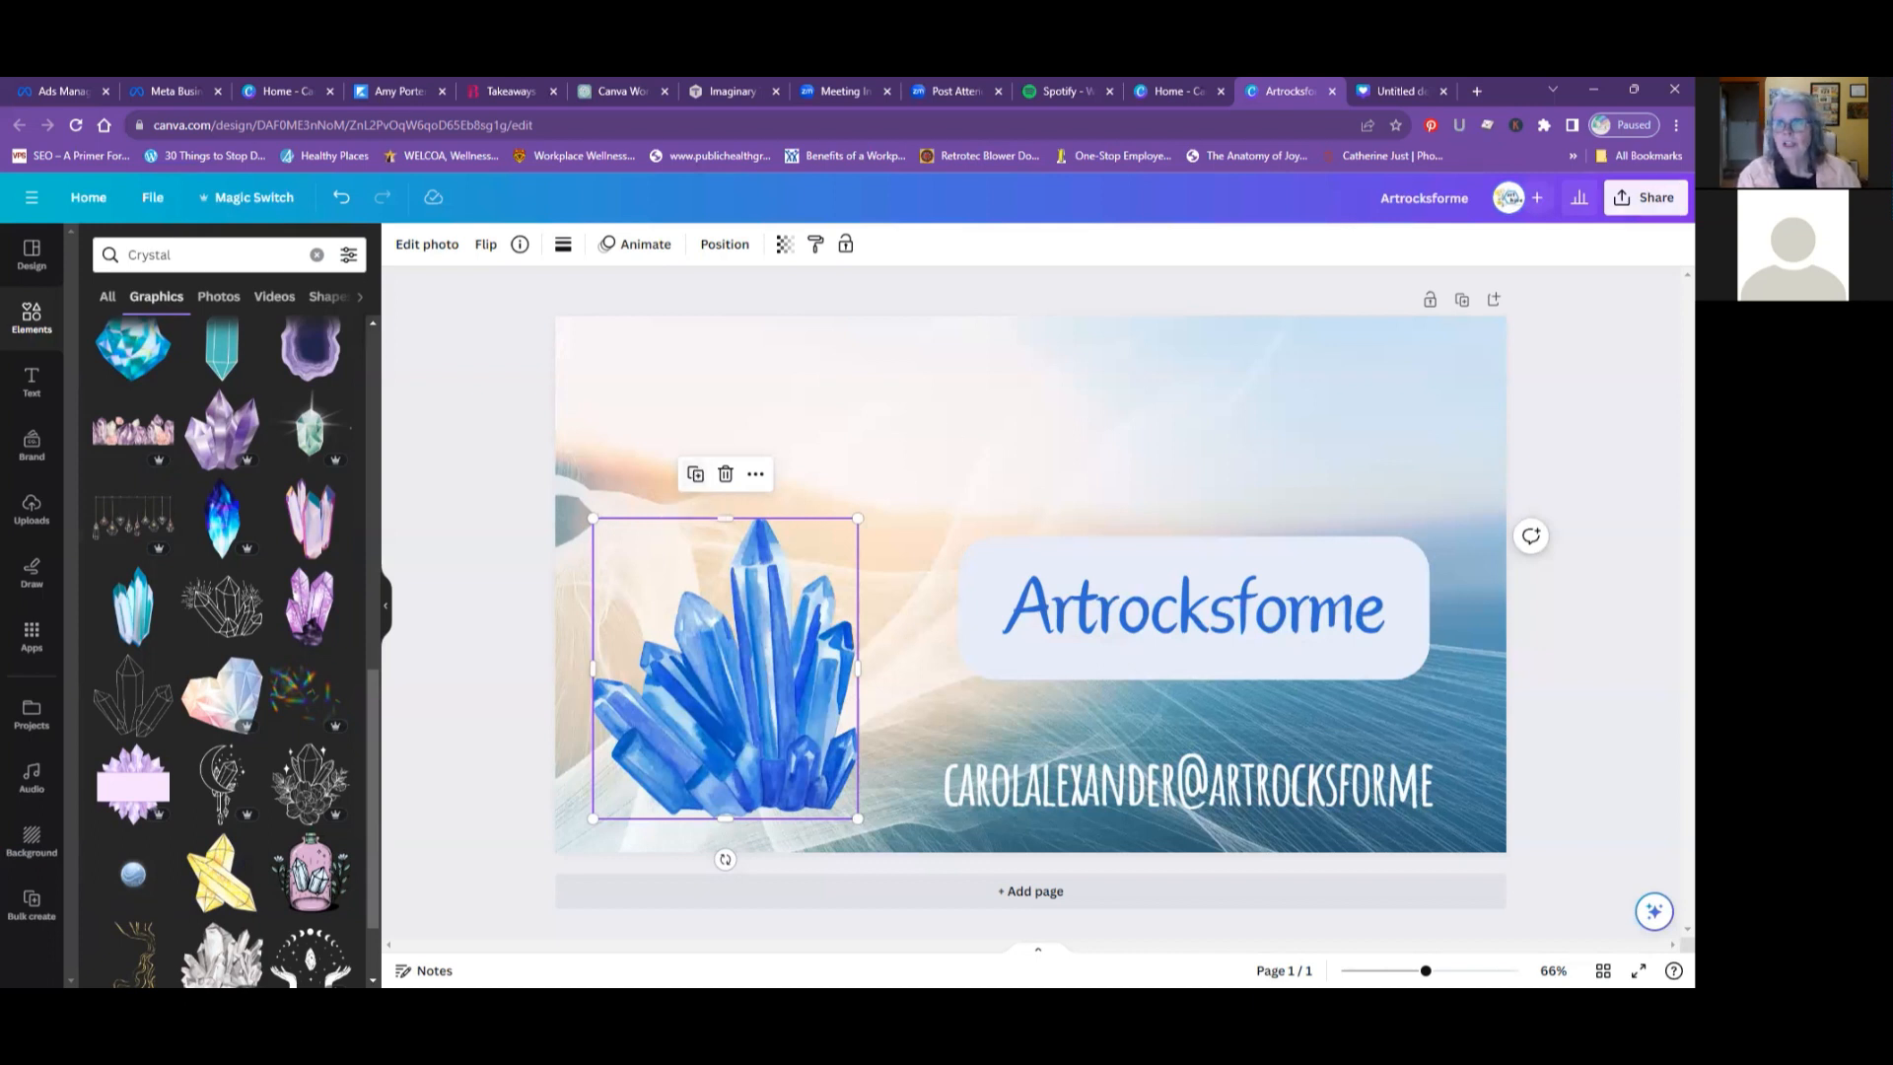
- Open the recent "YES OR" mobile video design from the home page, play its preview and close the preview
click(1165, 96)
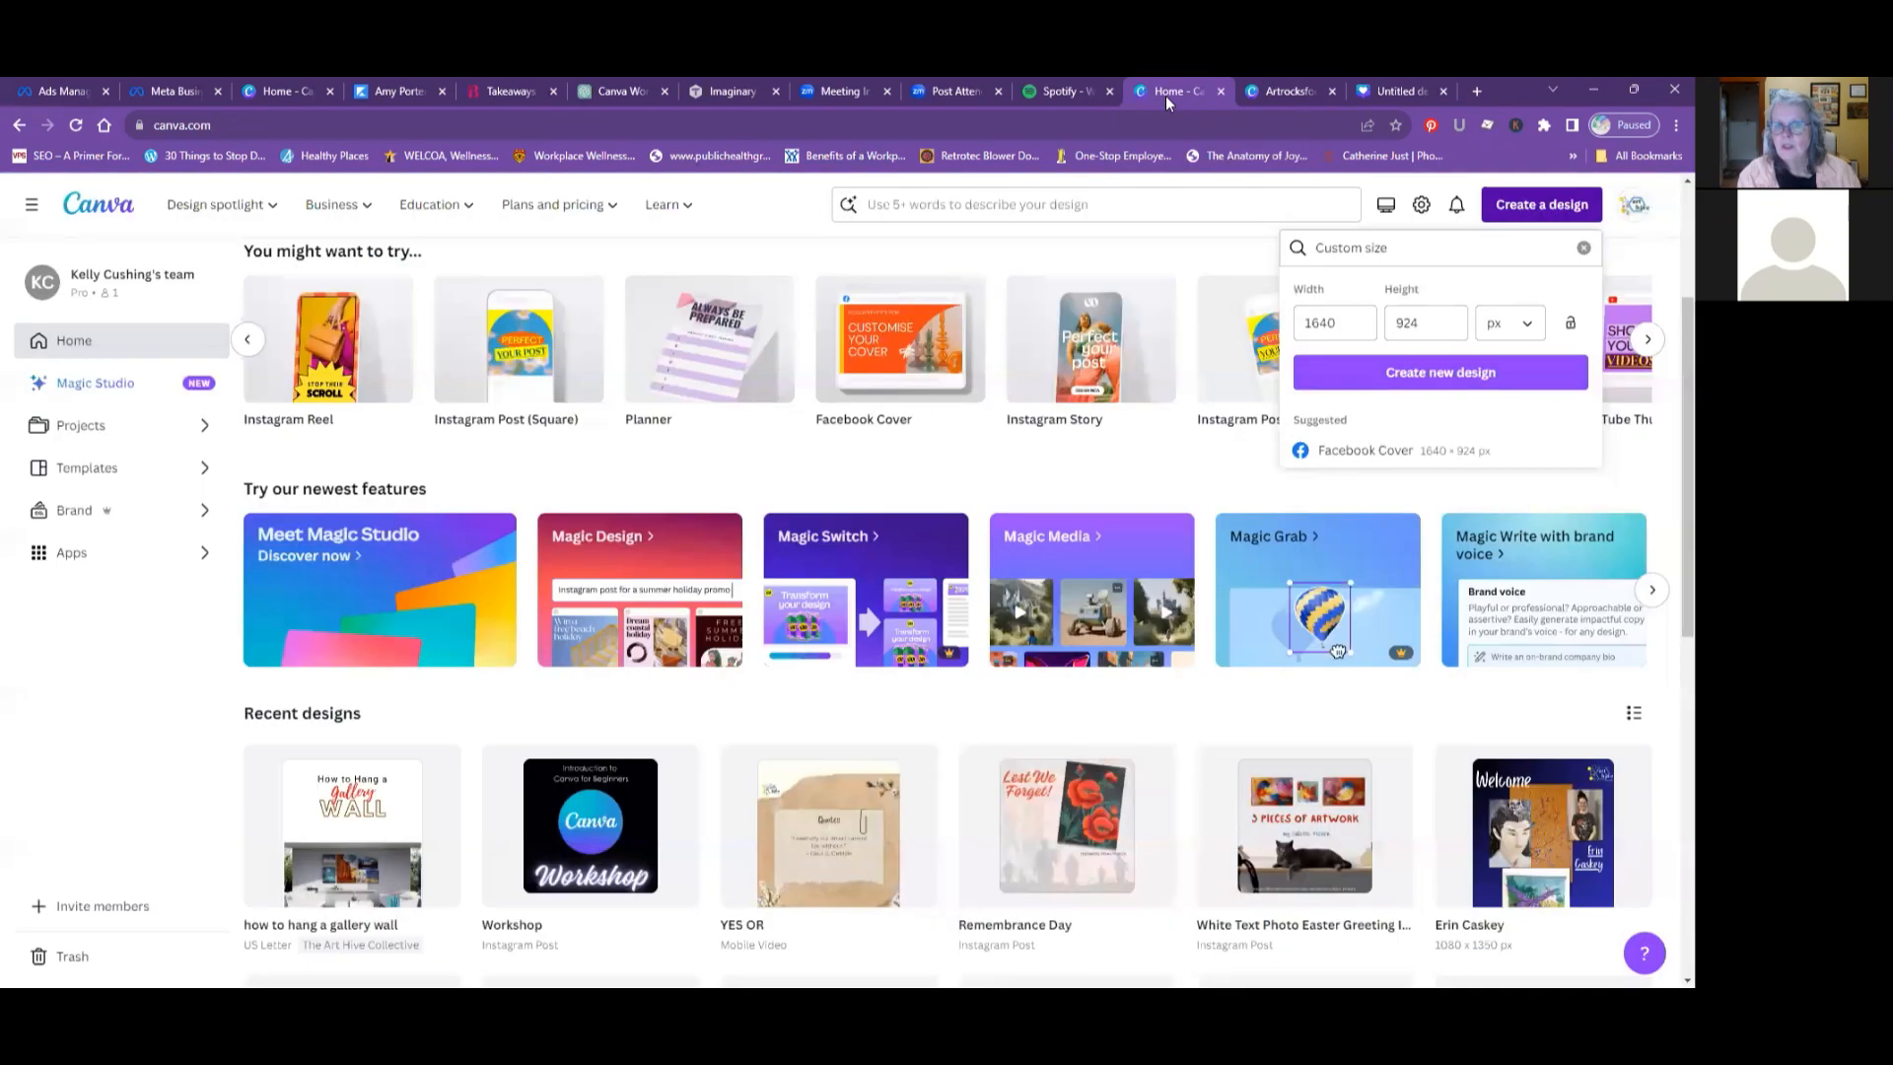
scroll(836, 754, down, 2)
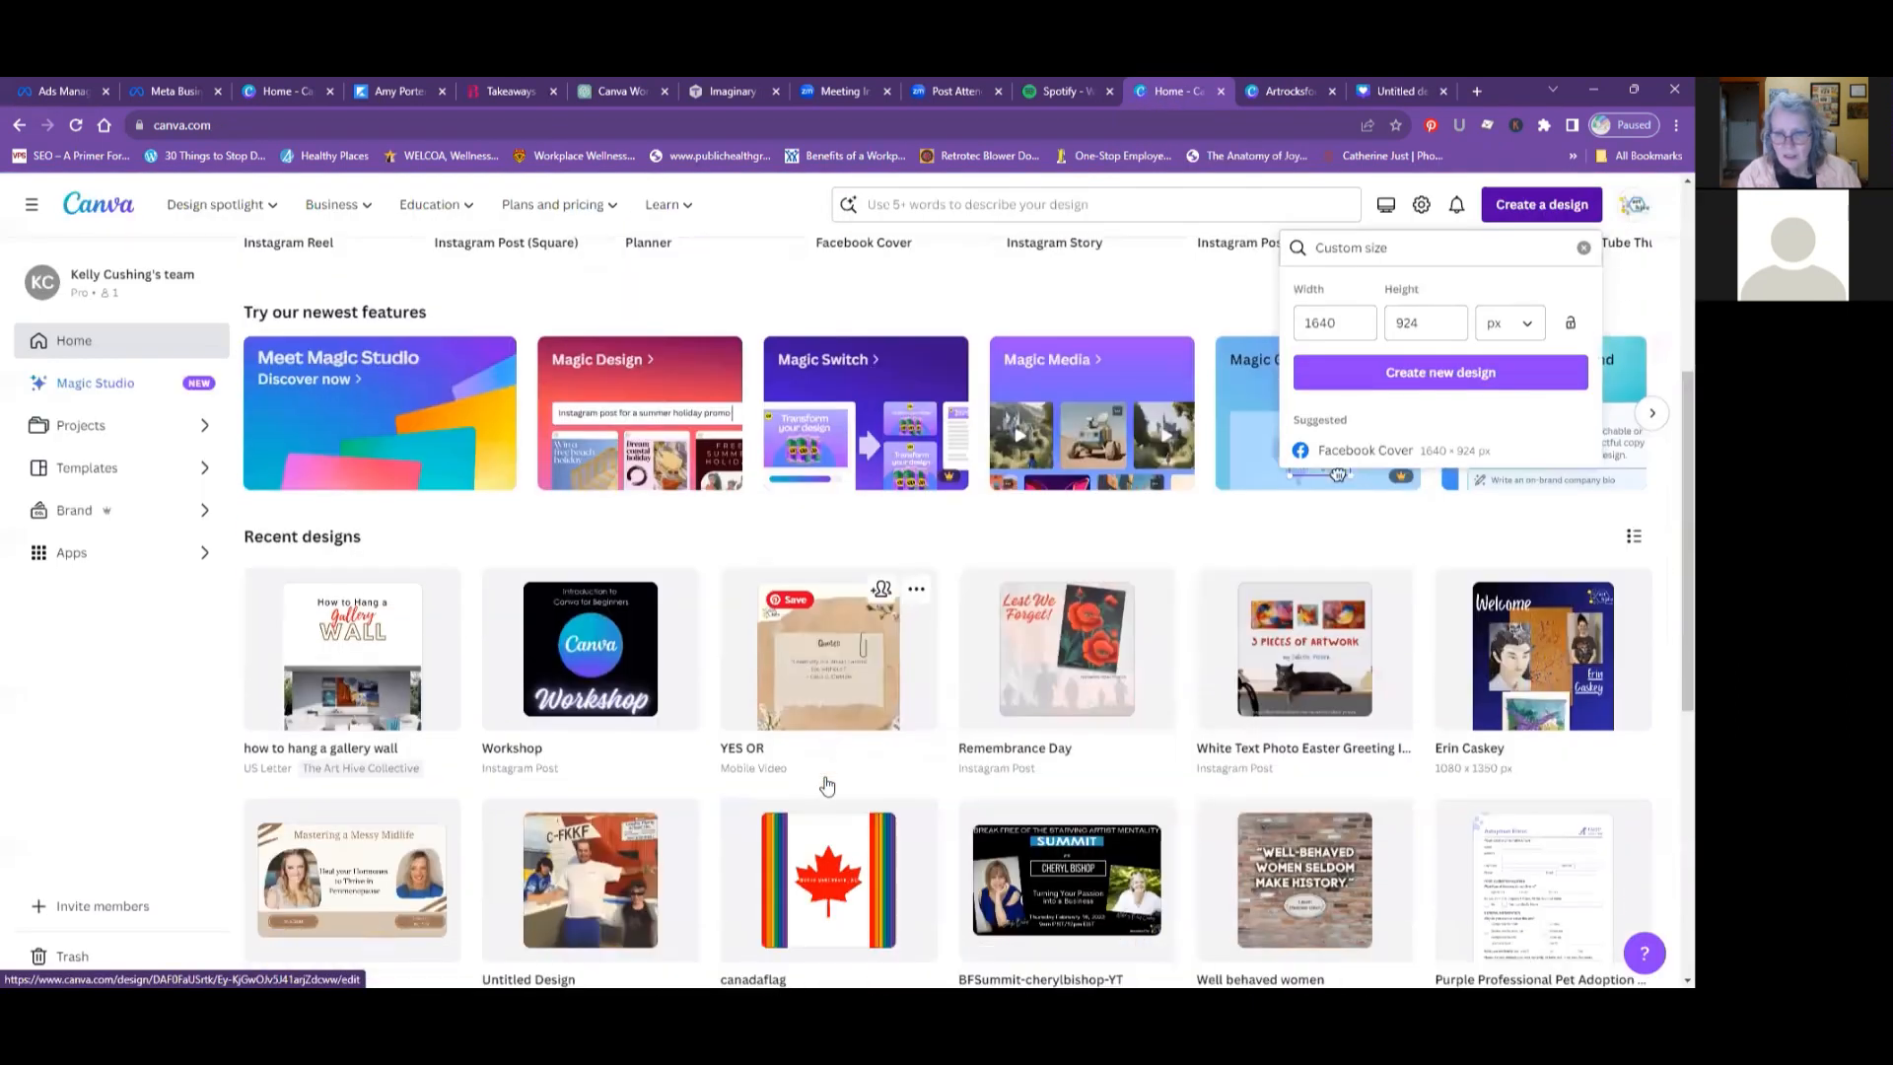
click(817, 672)
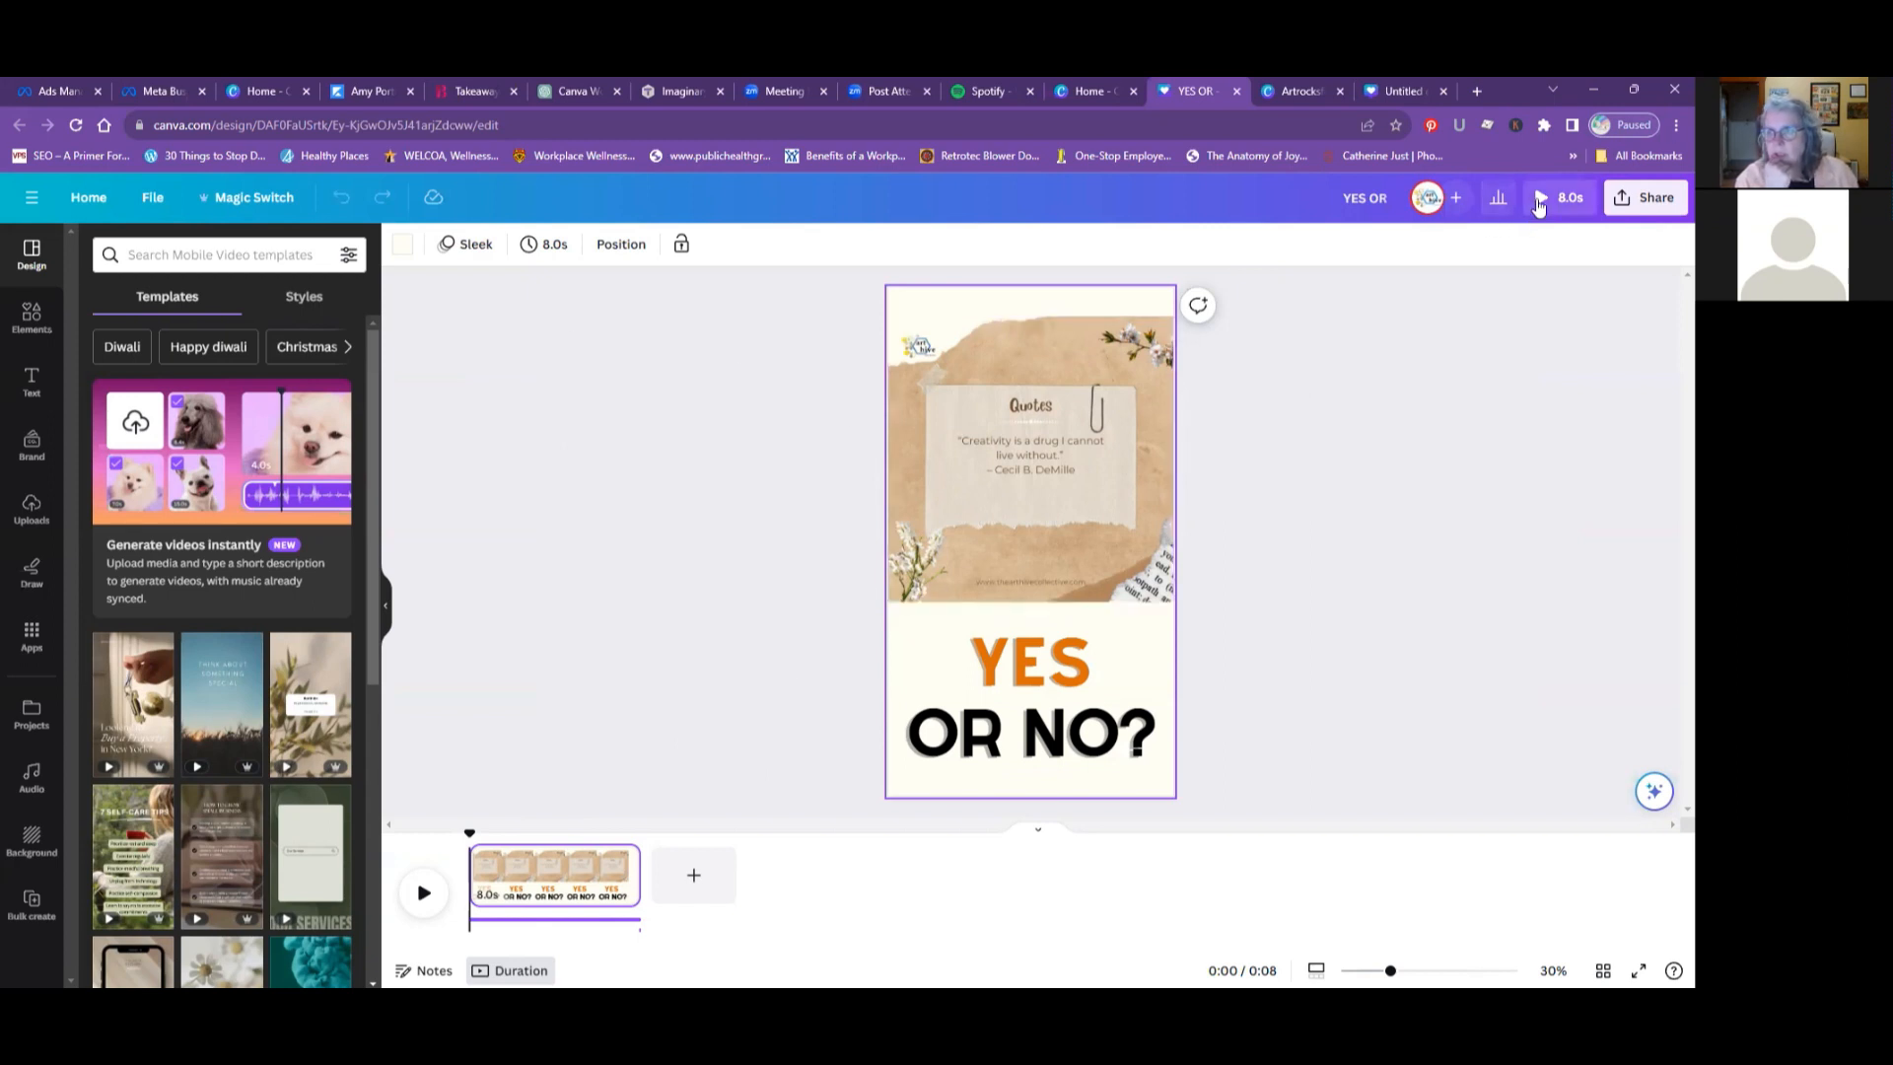
click(1538, 200)
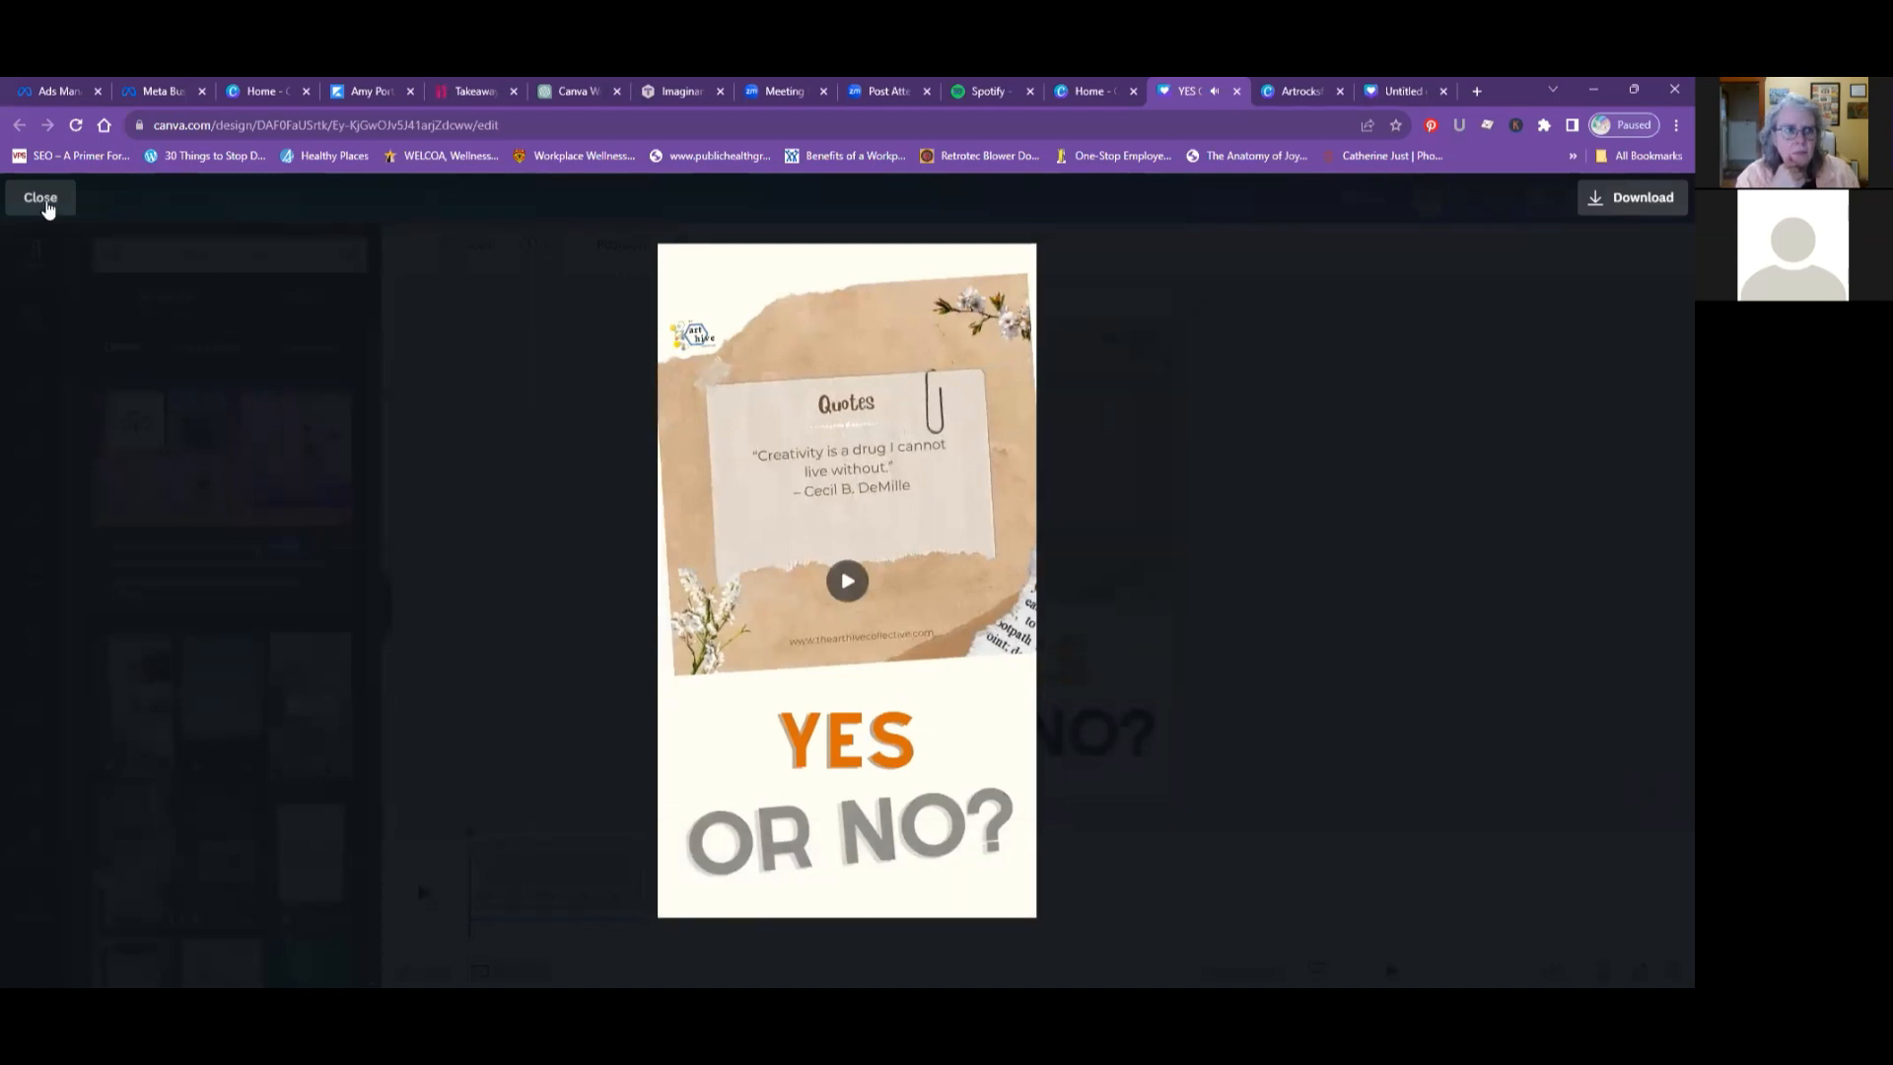
click(41, 198)
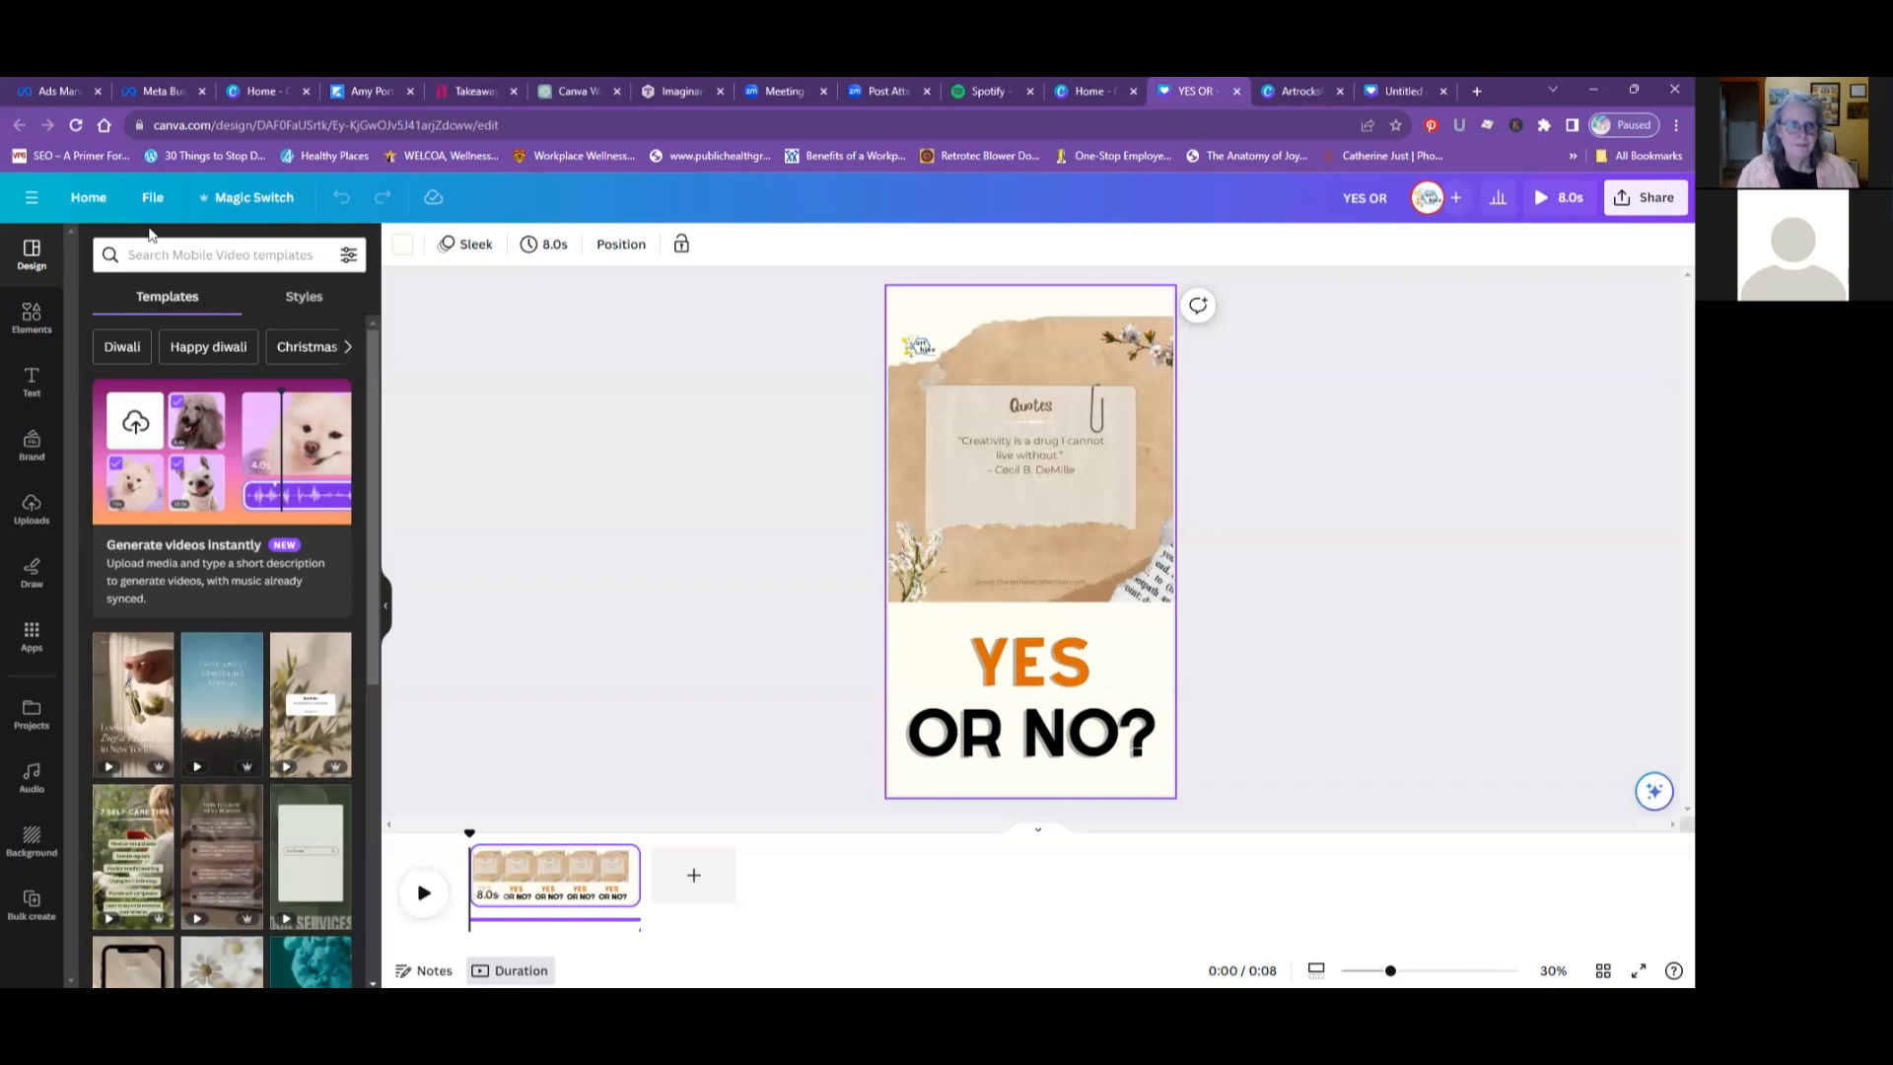
- Return to the home page and reopen the Artrocksforme design from the recent designs
click(87, 200)
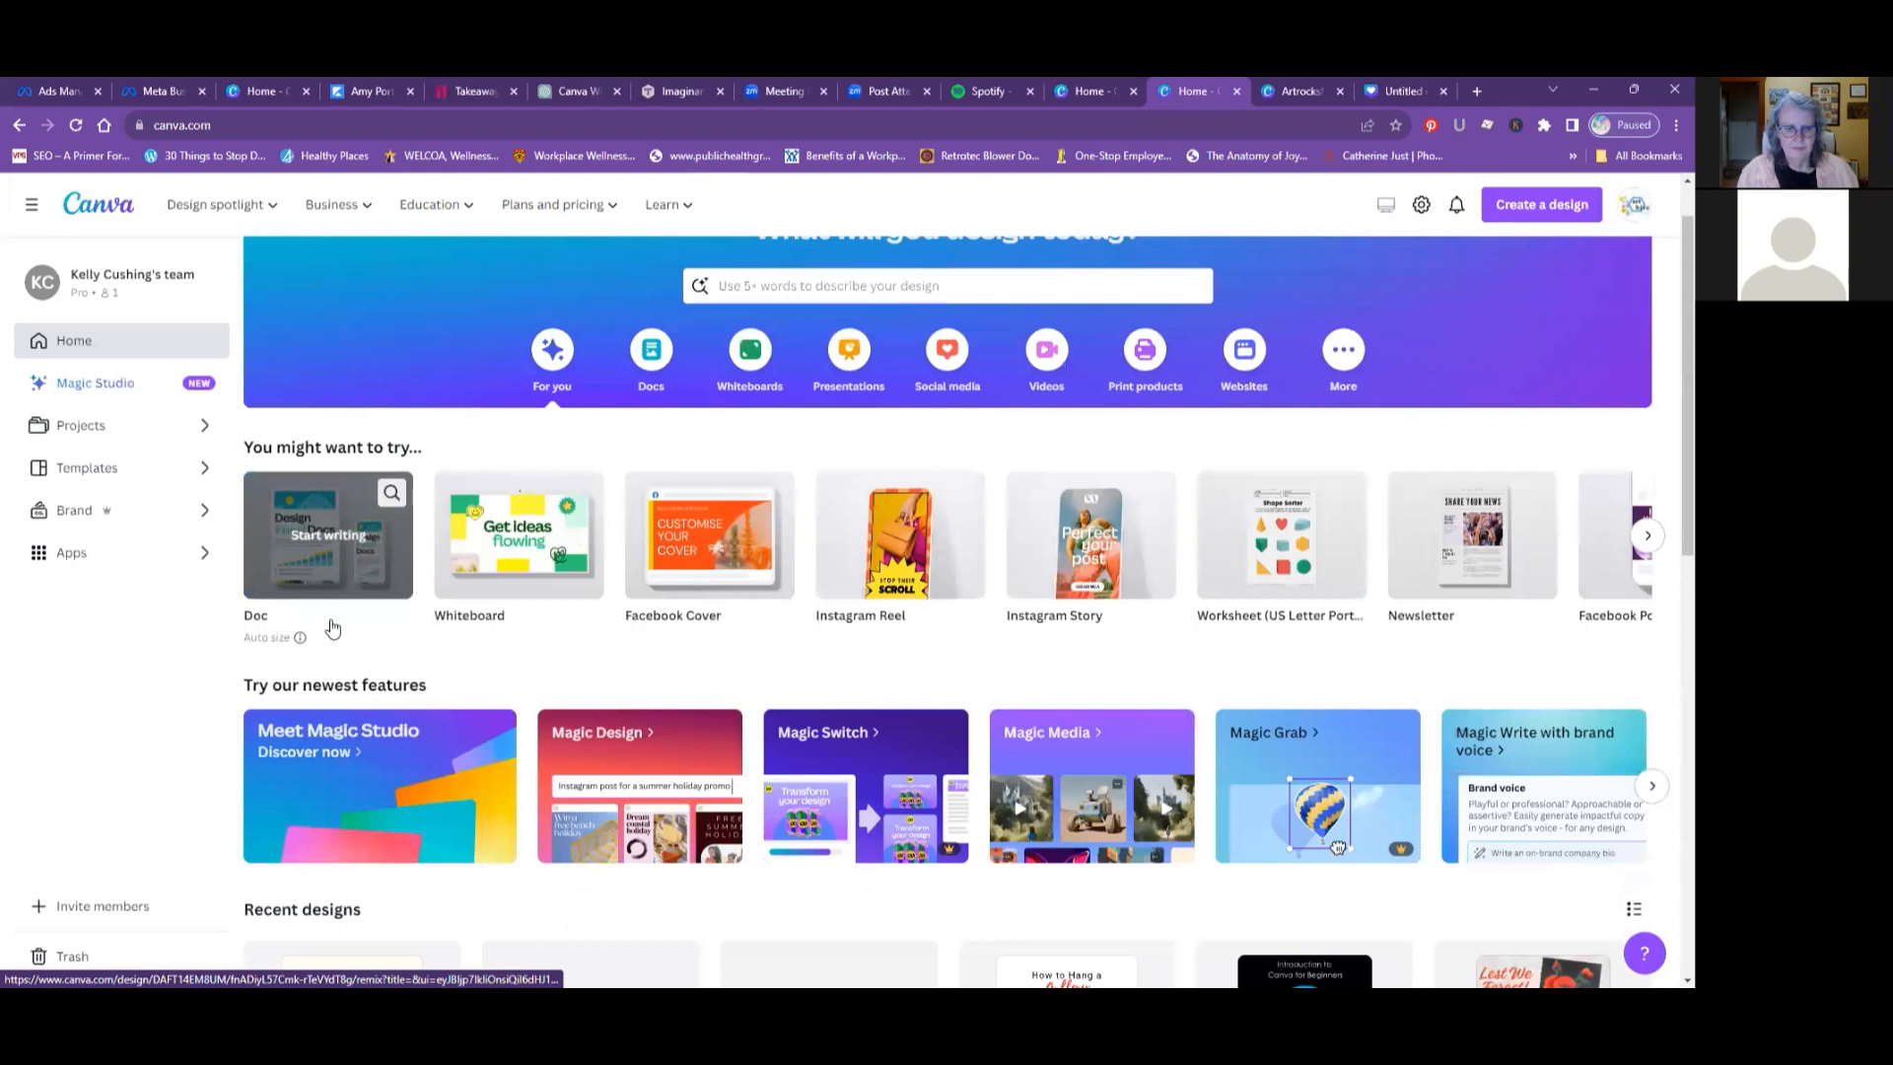
scroll(537, 602, down, 5)
click(540, 598)
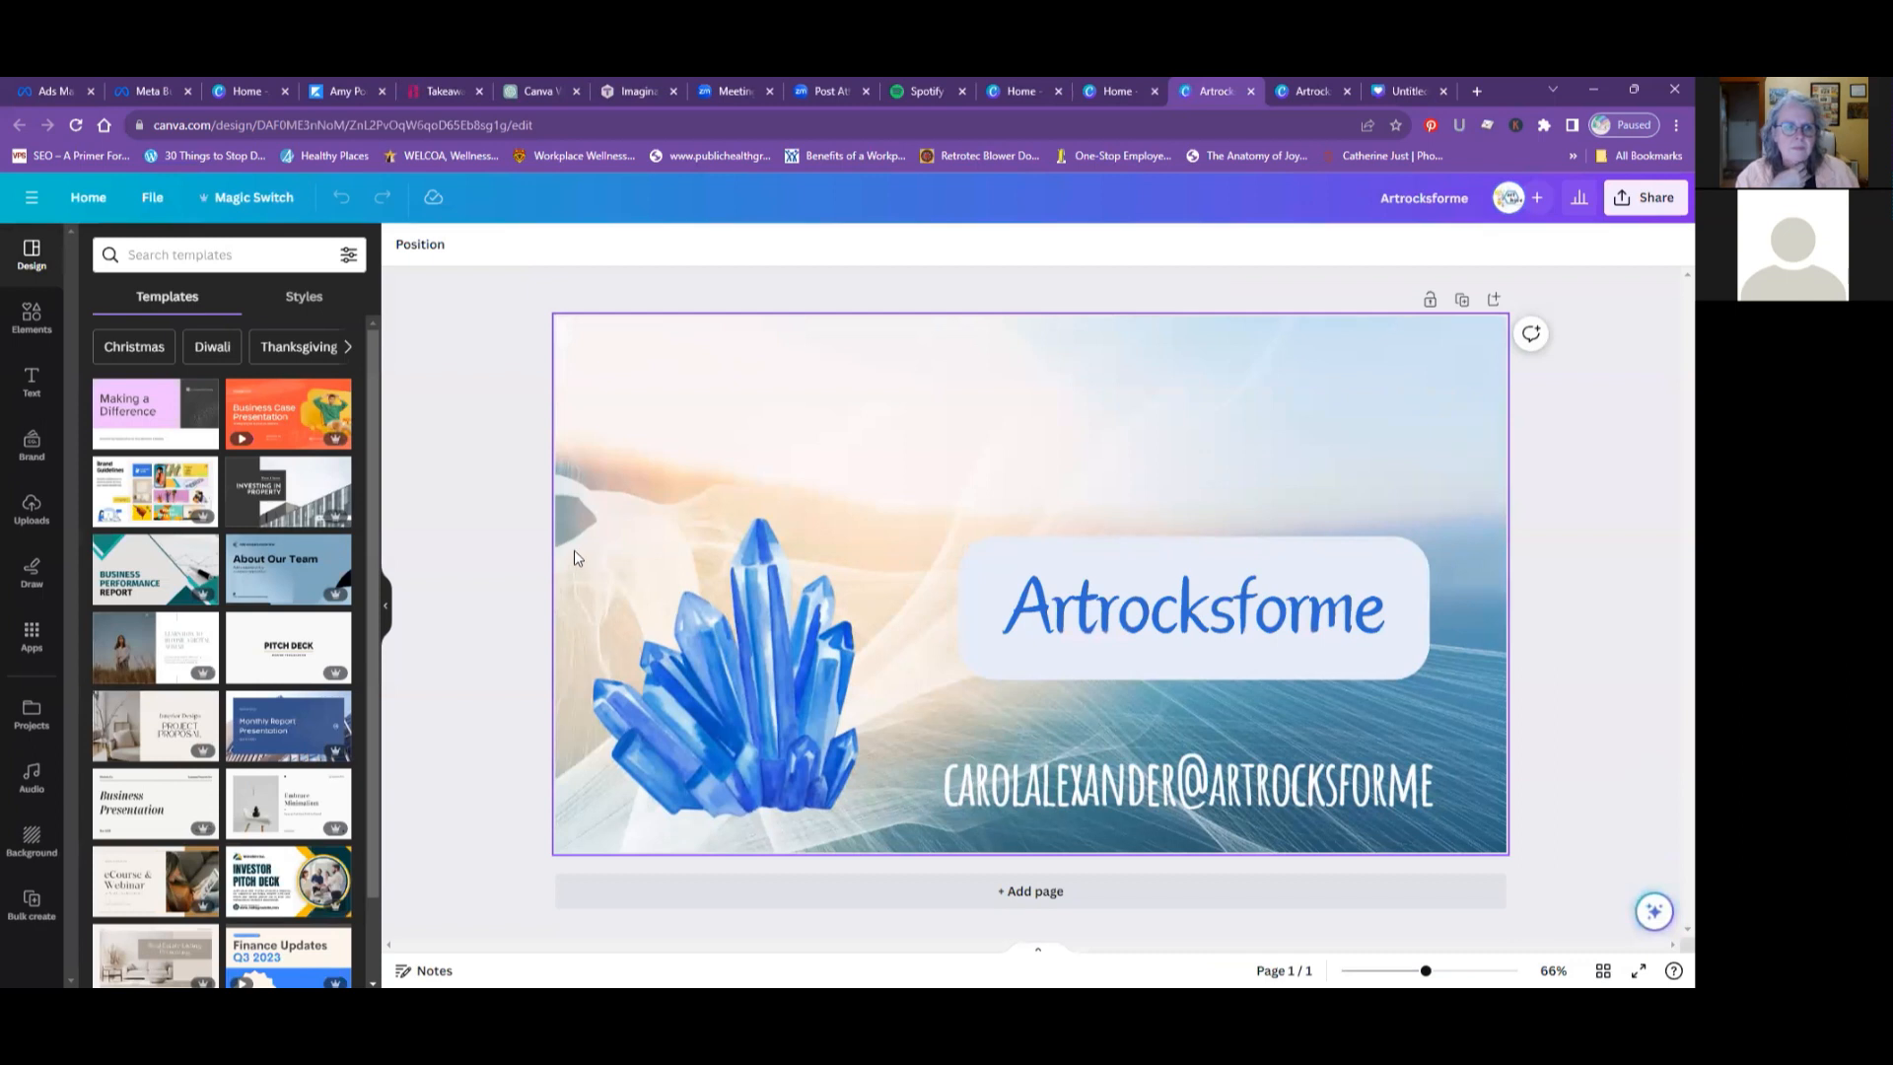
- Upload the glass bowl photo from the Downloads folder and add it to the design
mouse_move(242, 483)
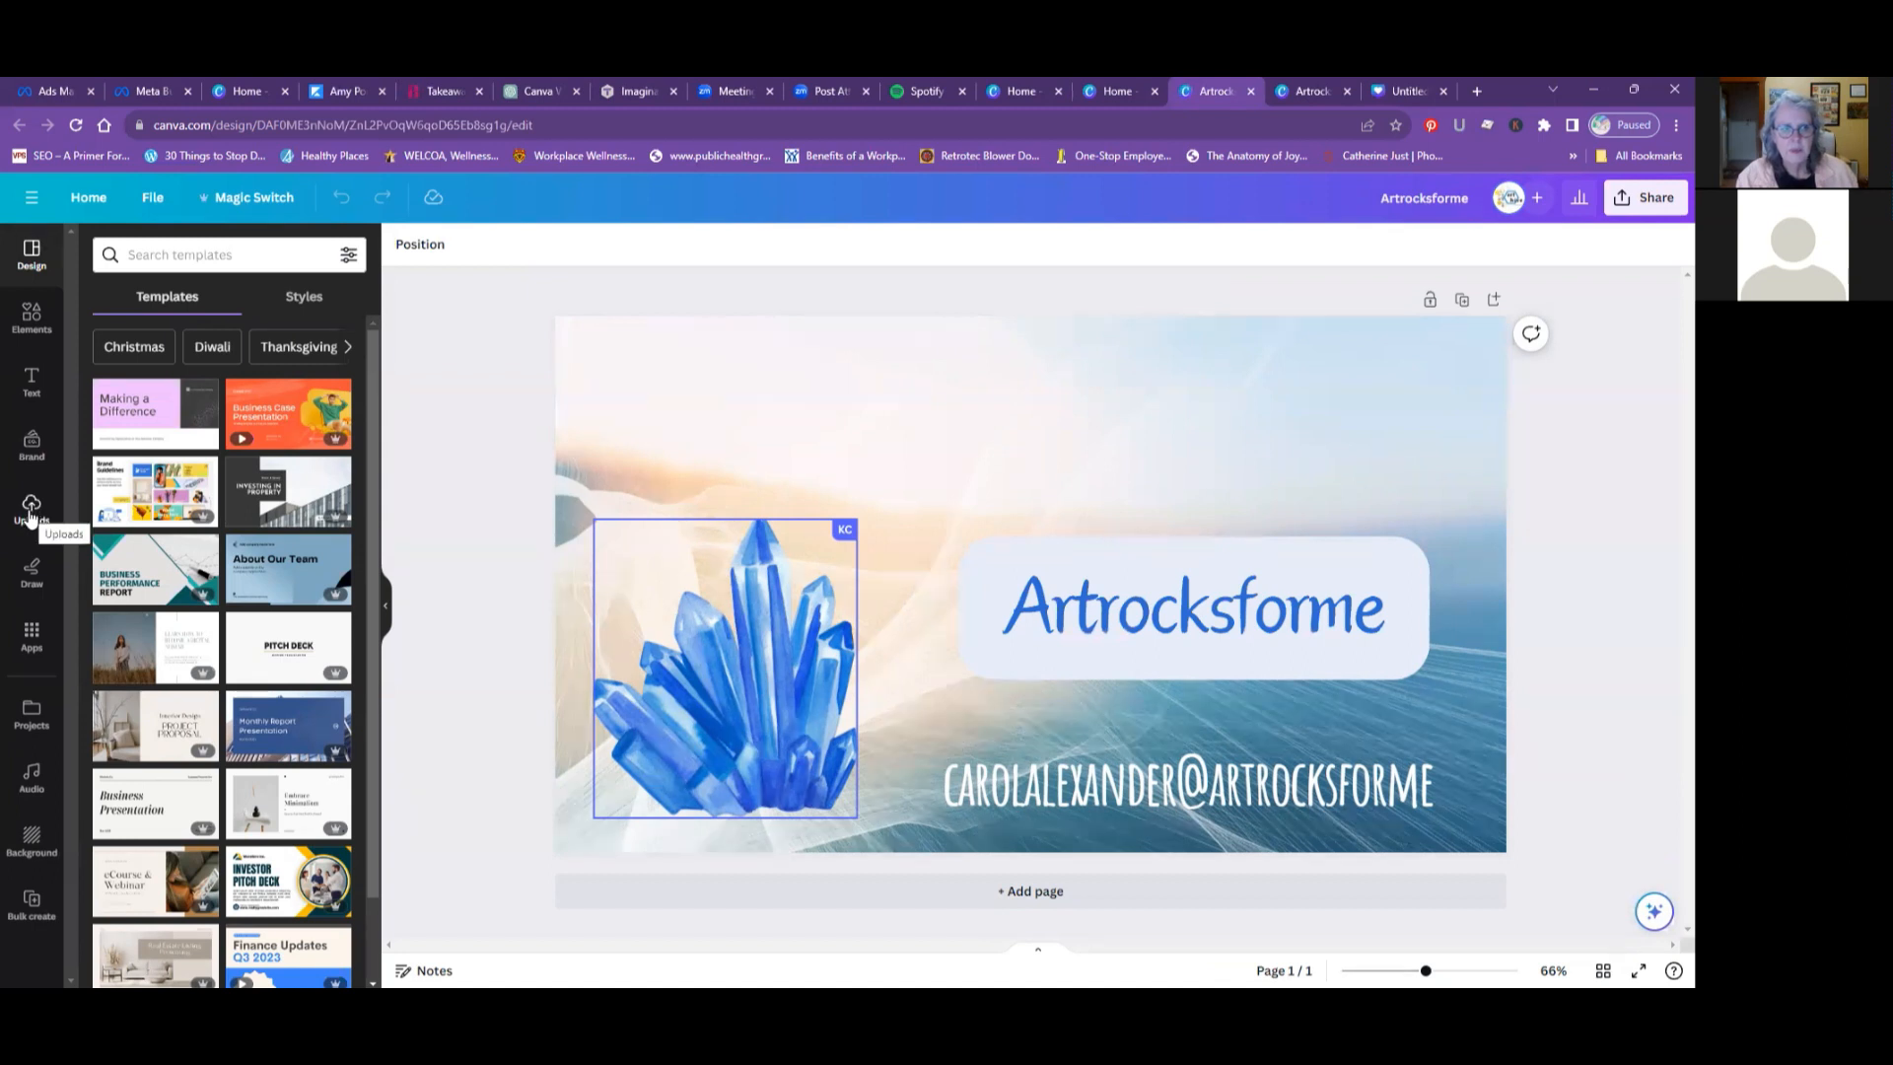
click(30, 514)
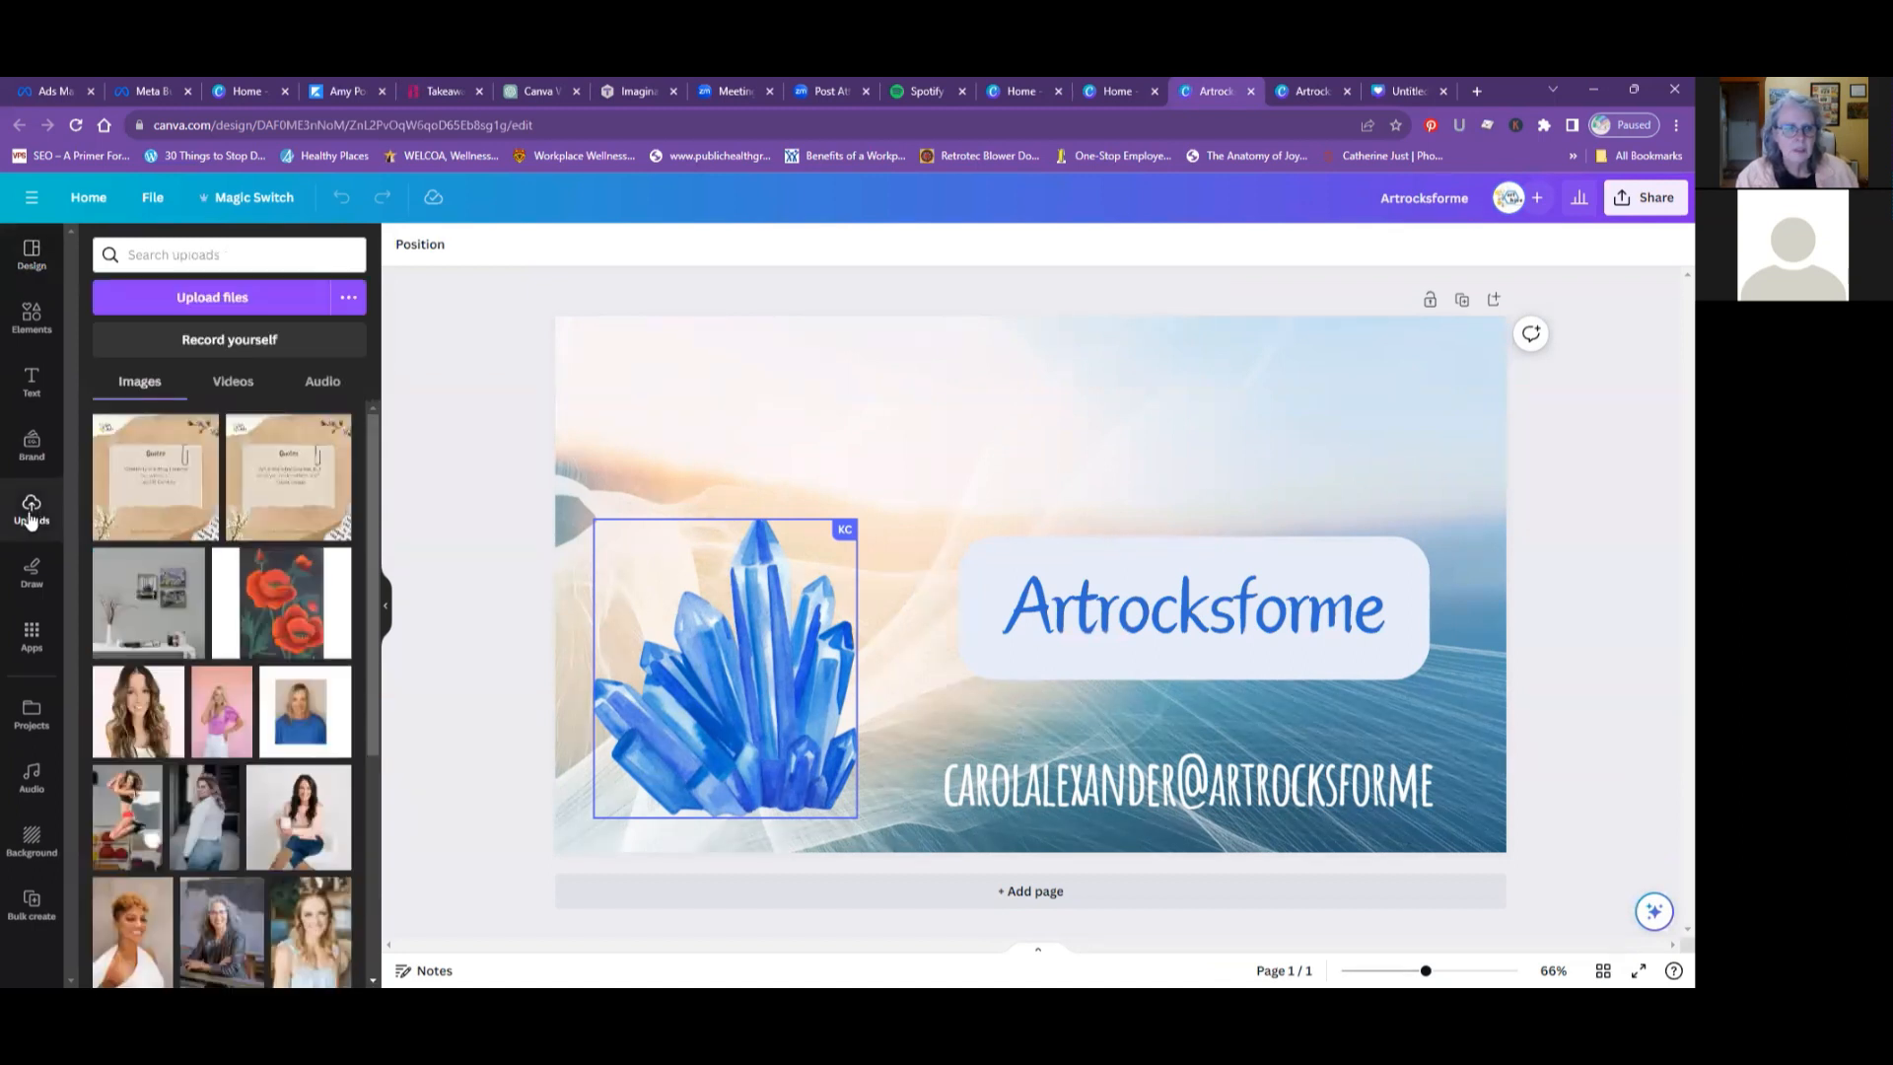
click(198, 298)
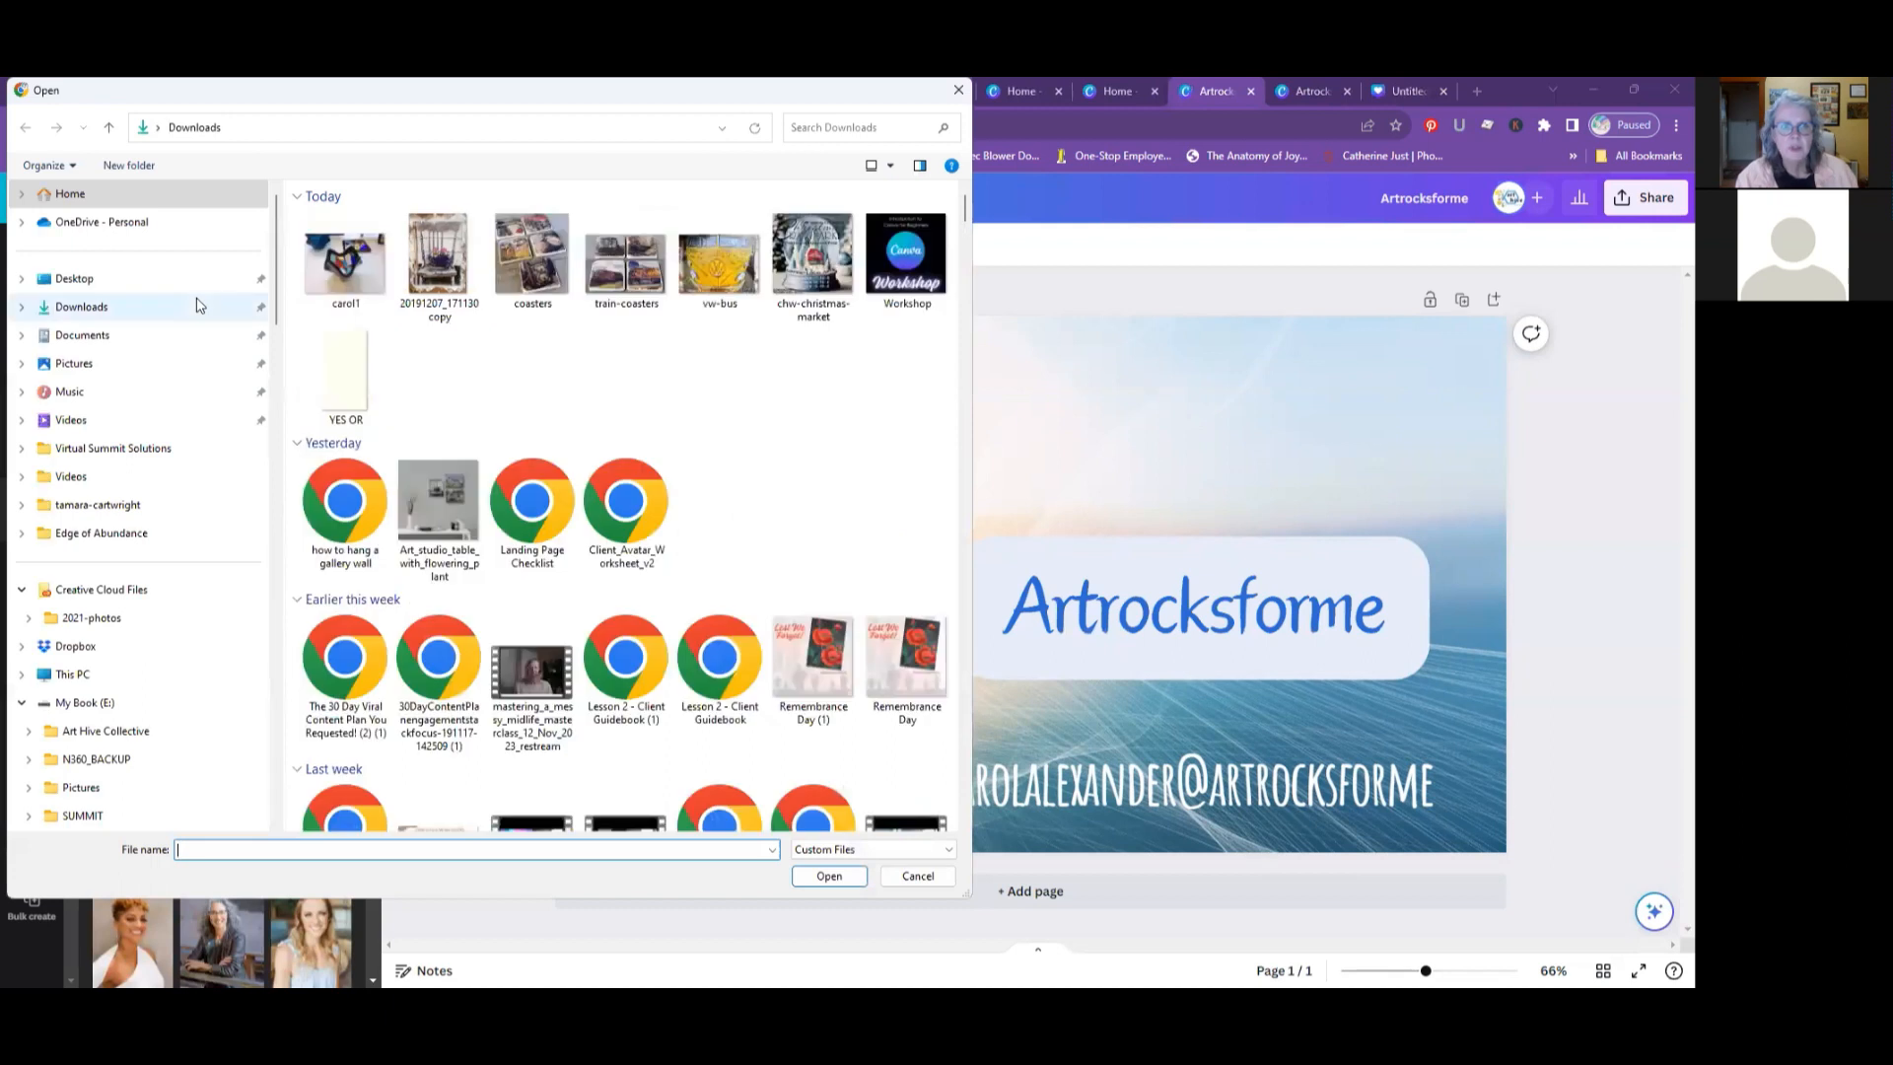
click(342, 268)
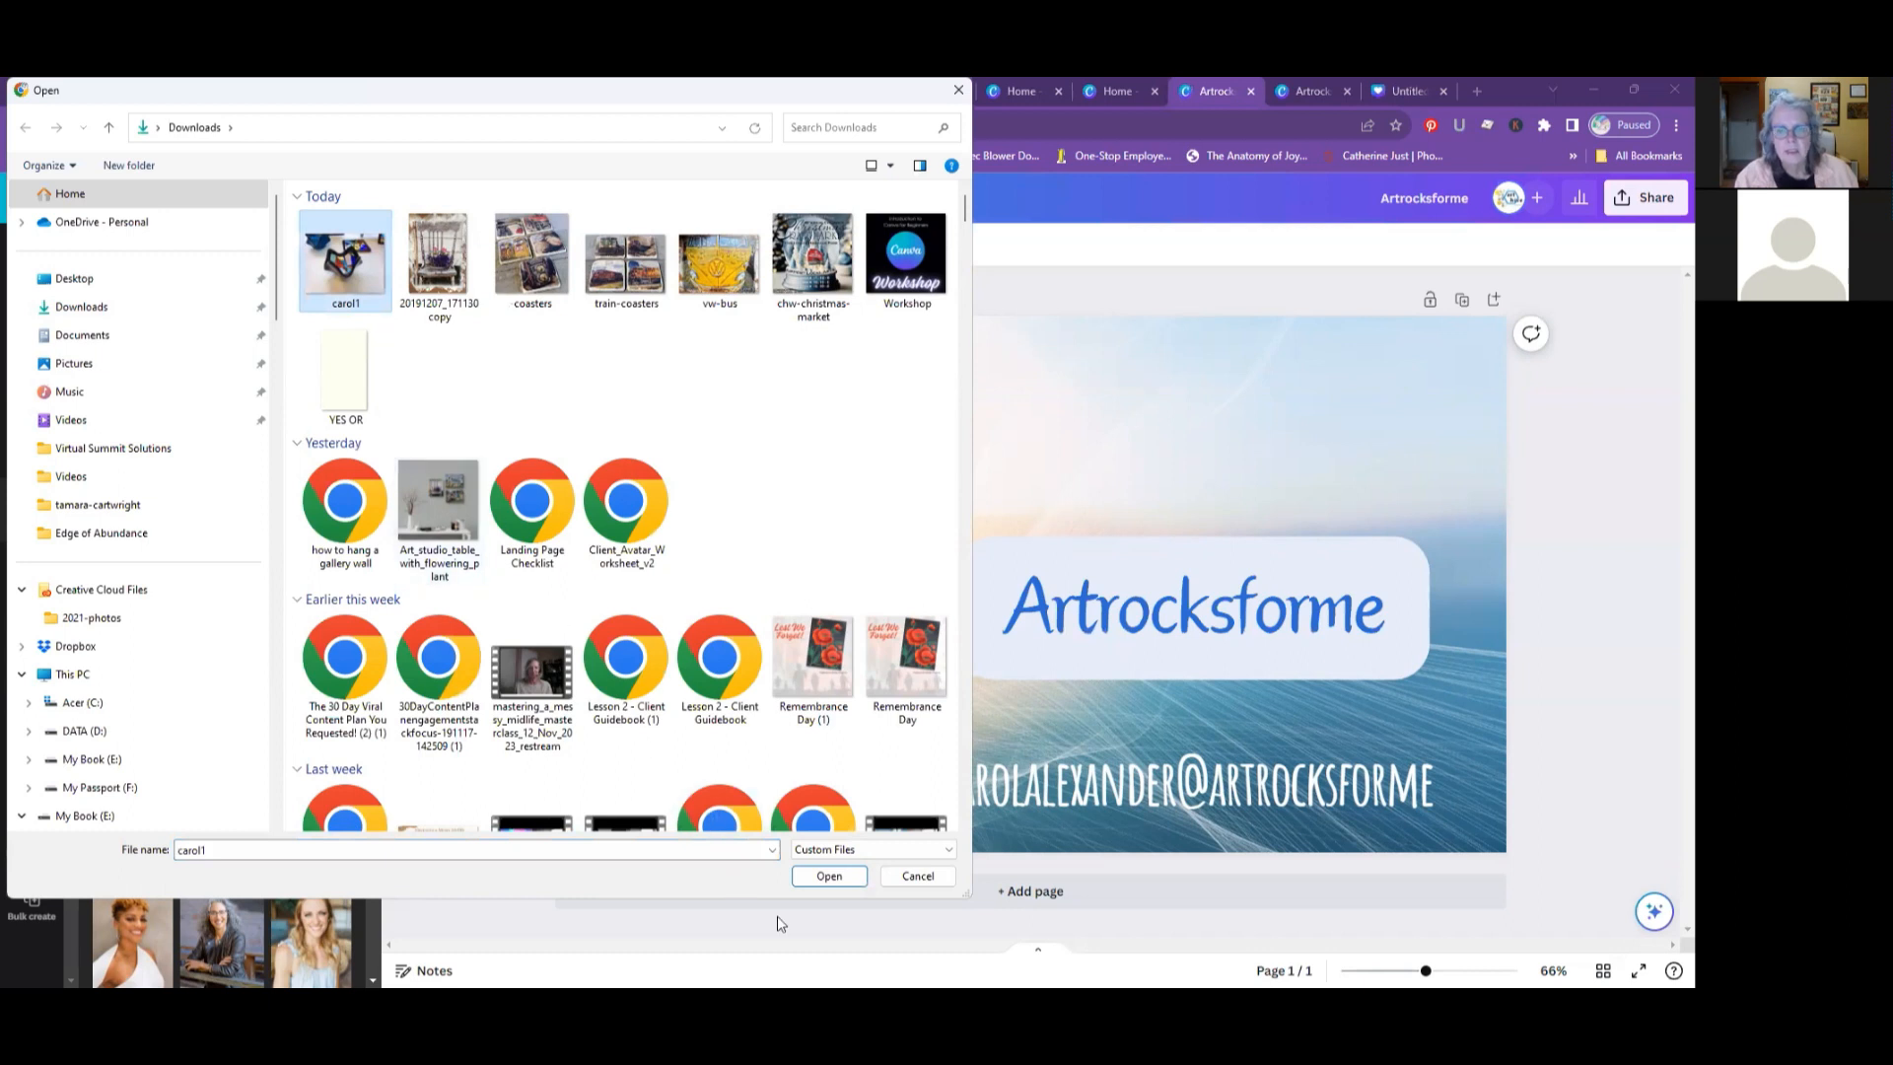
click(842, 880)
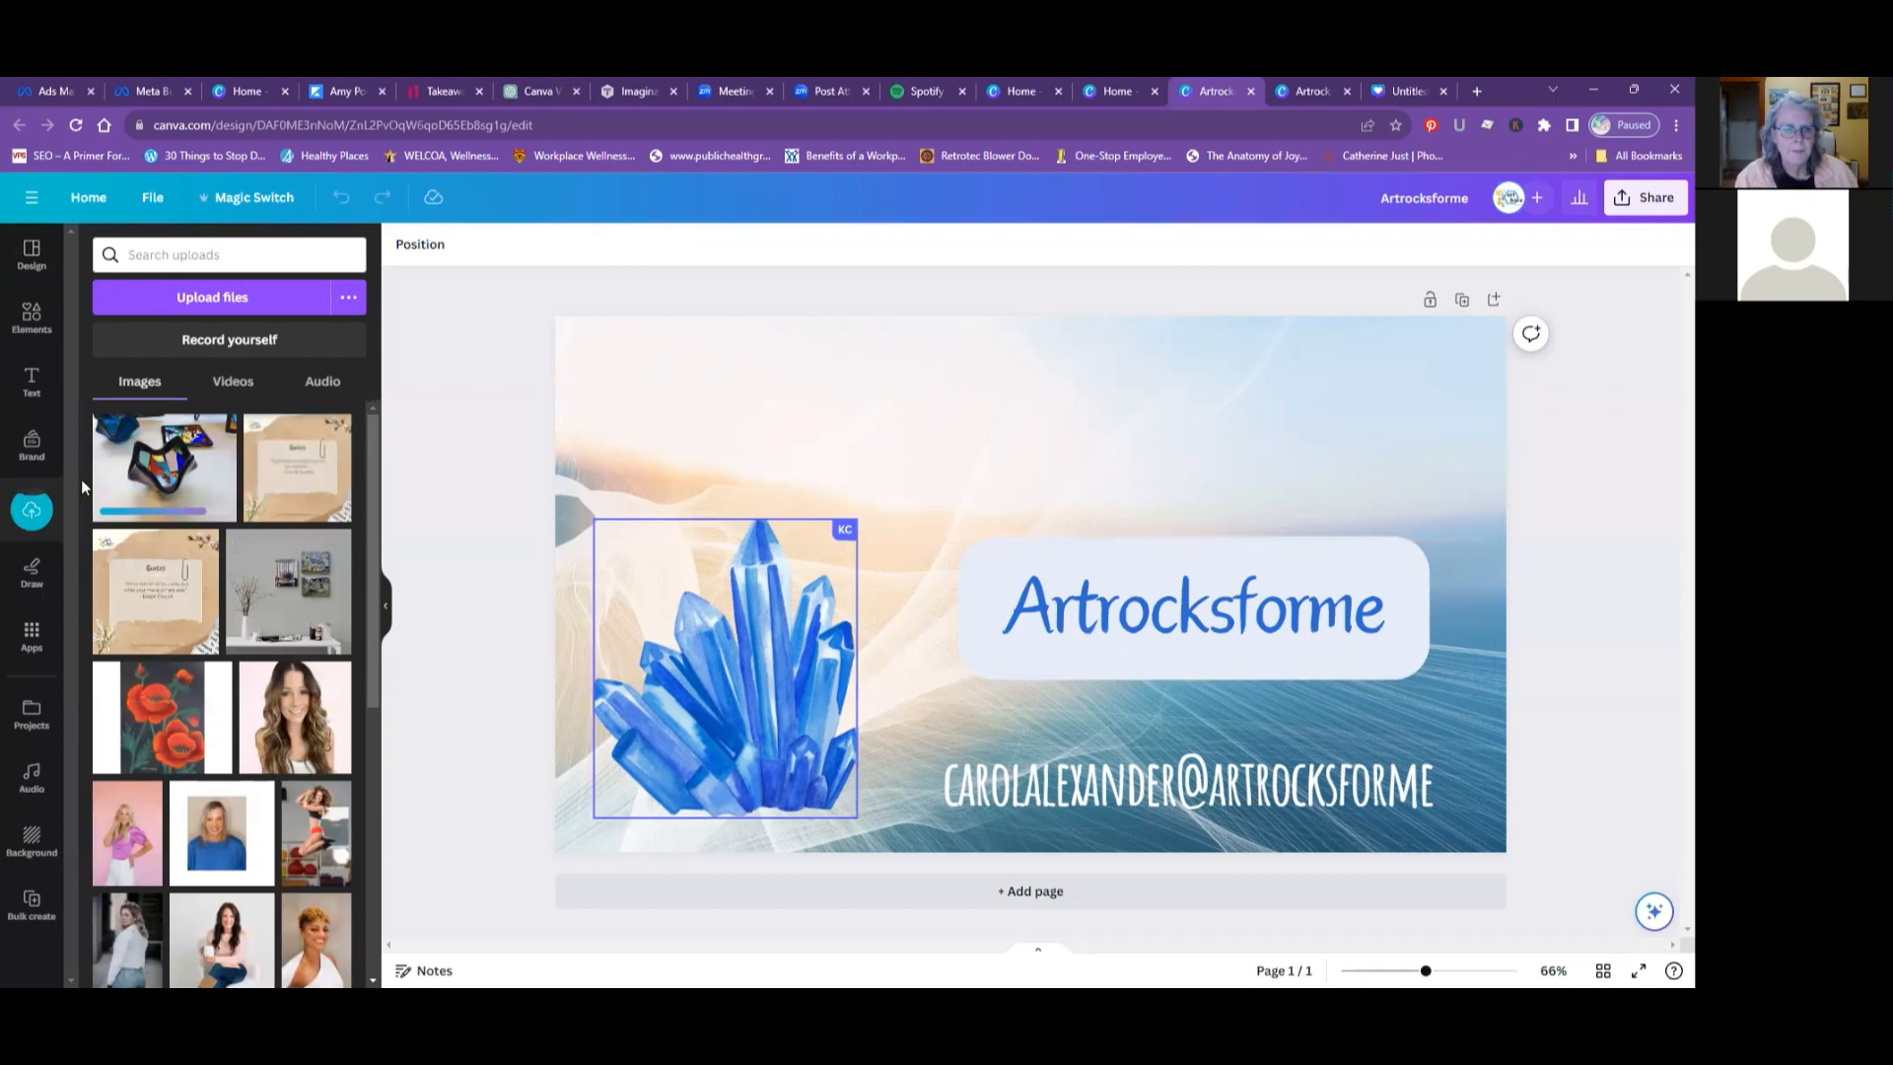
click(161, 480)
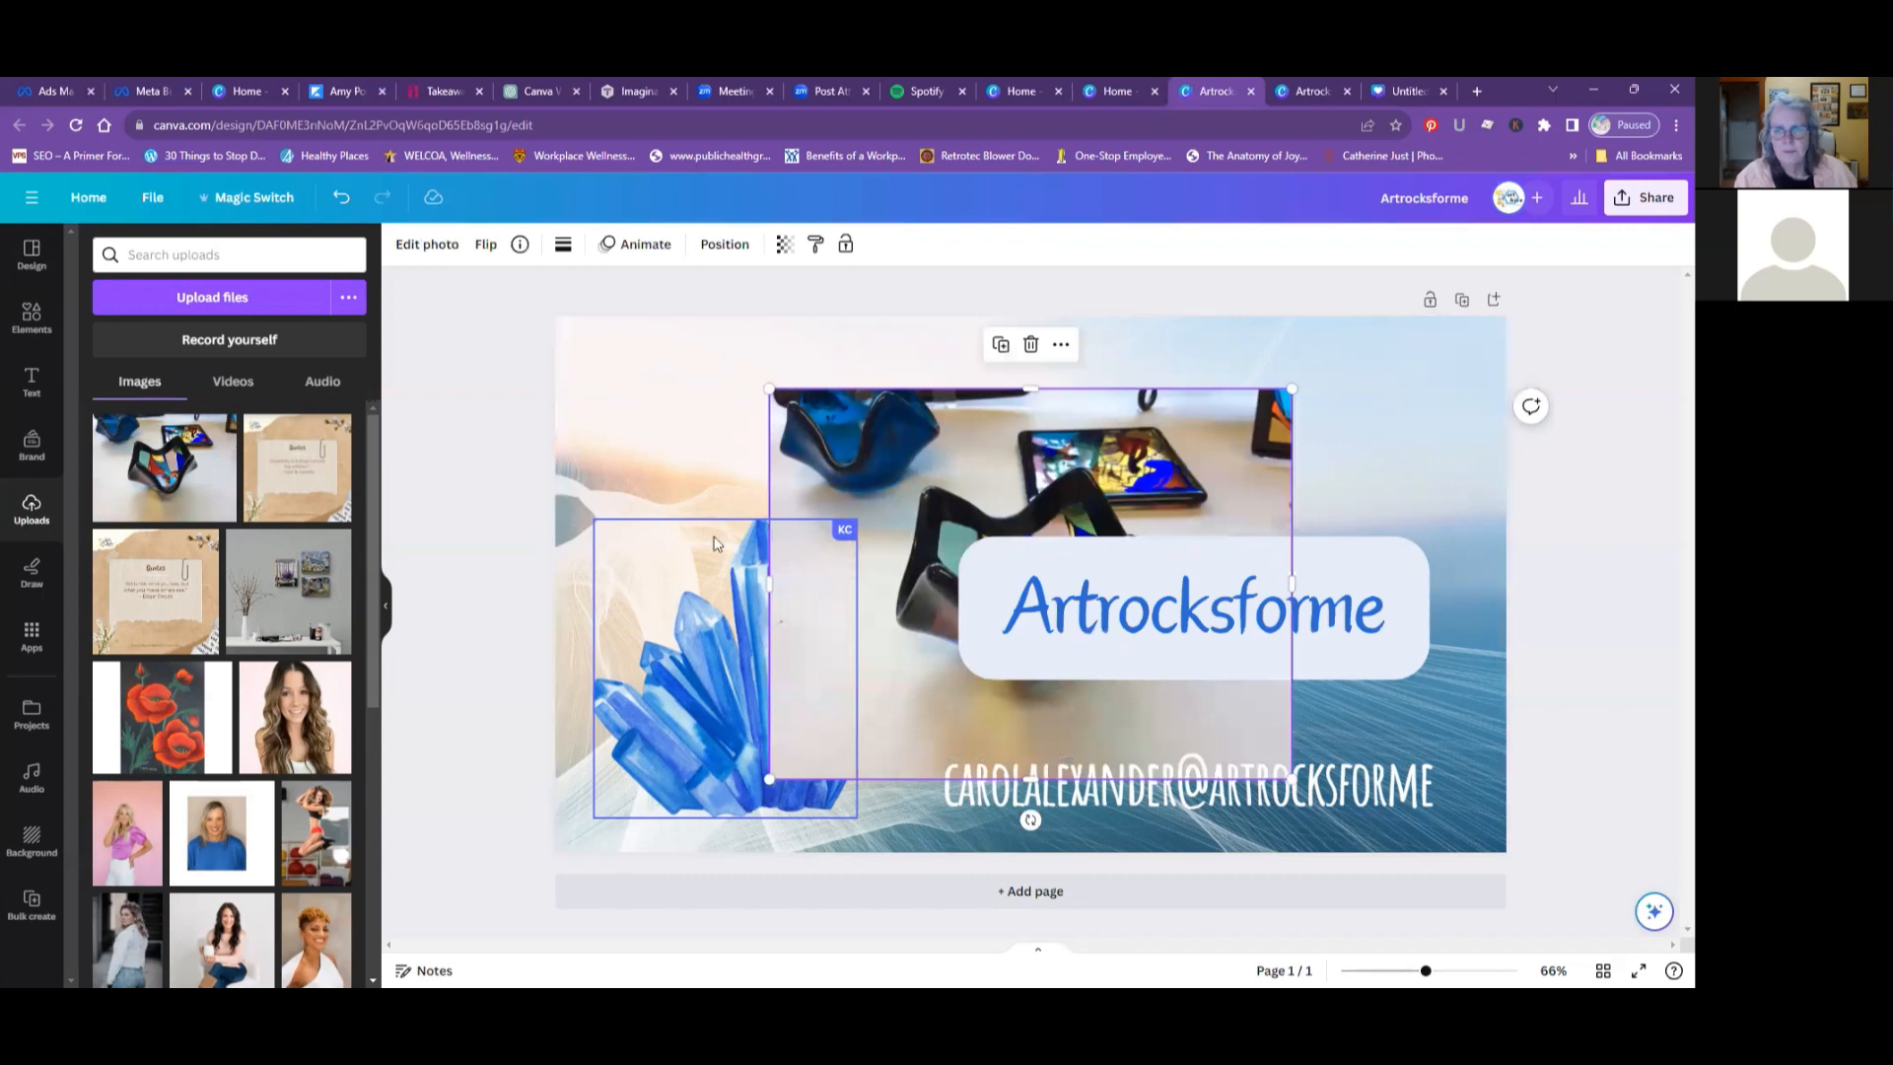
- Delete the blue crystal graphic and move the glass bowl photo over to the left half of the design
click(695, 587)
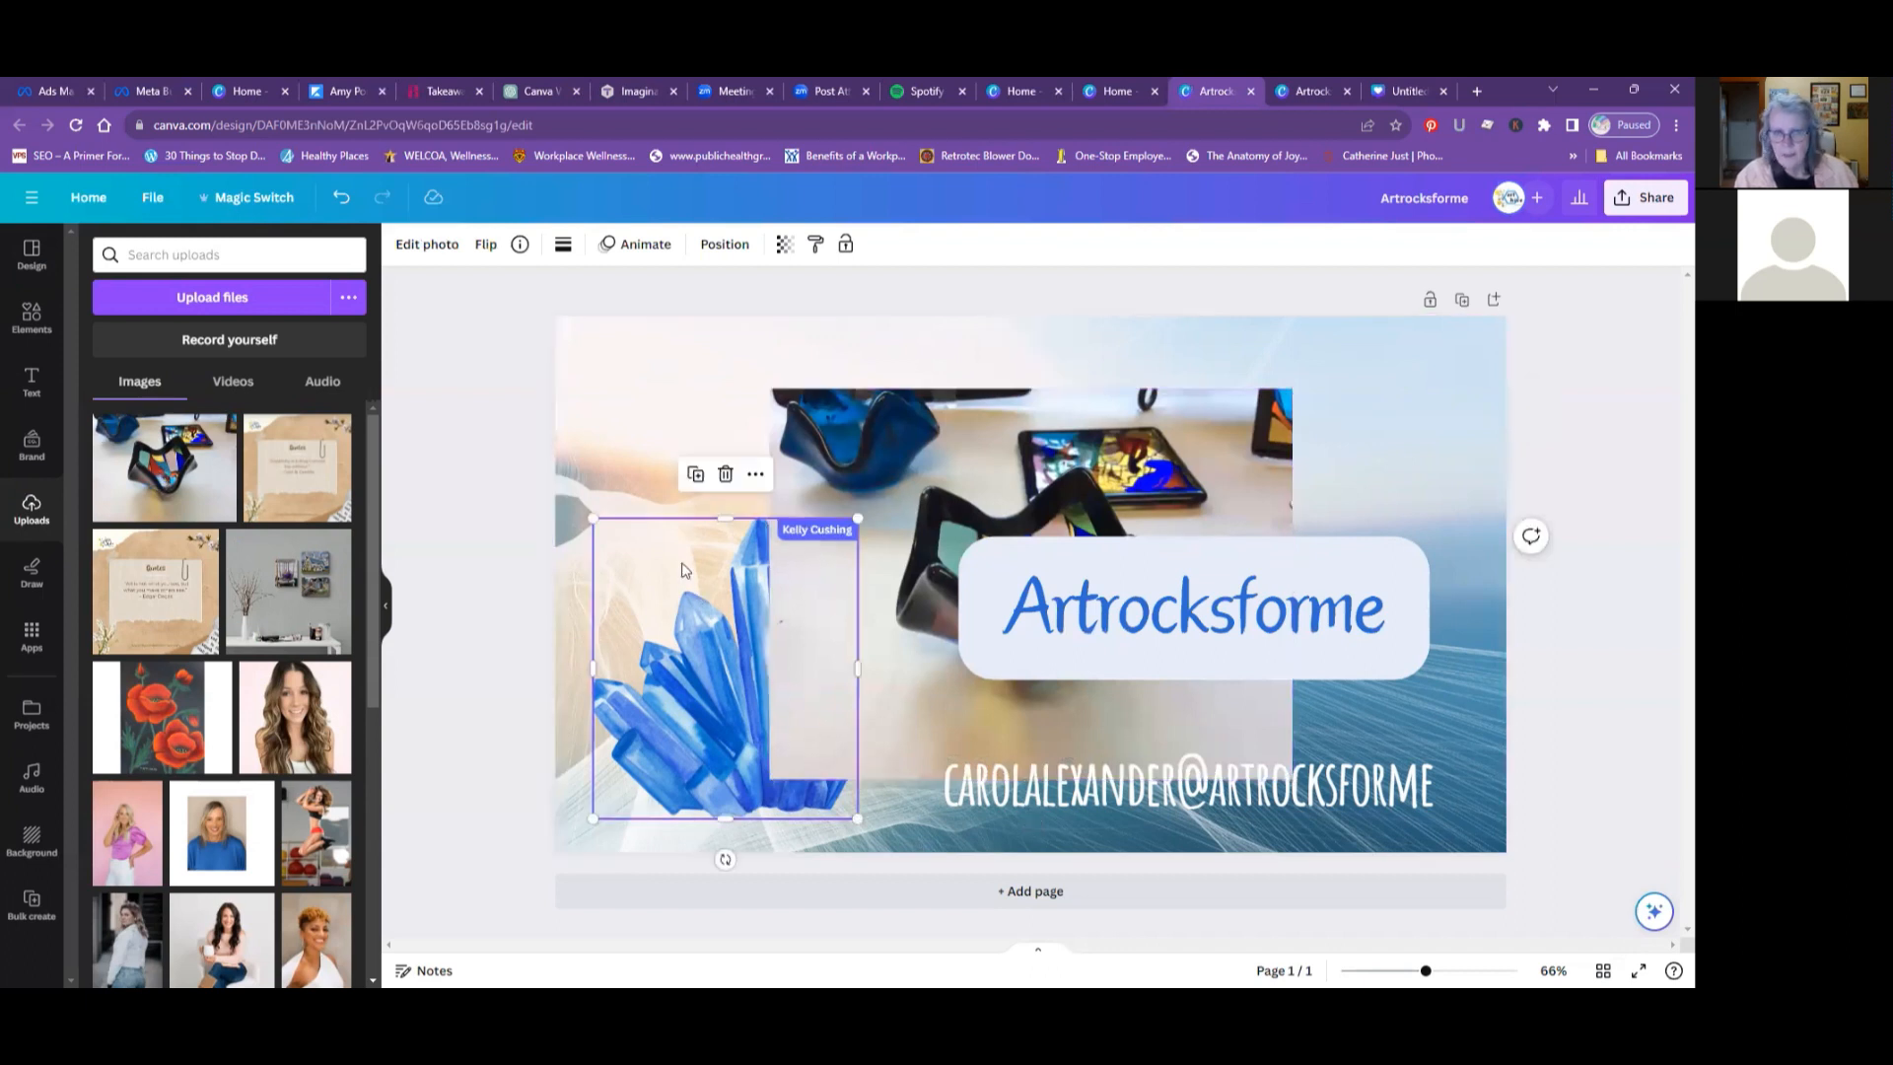
key(Delete)
drag(924, 488, 720, 527)
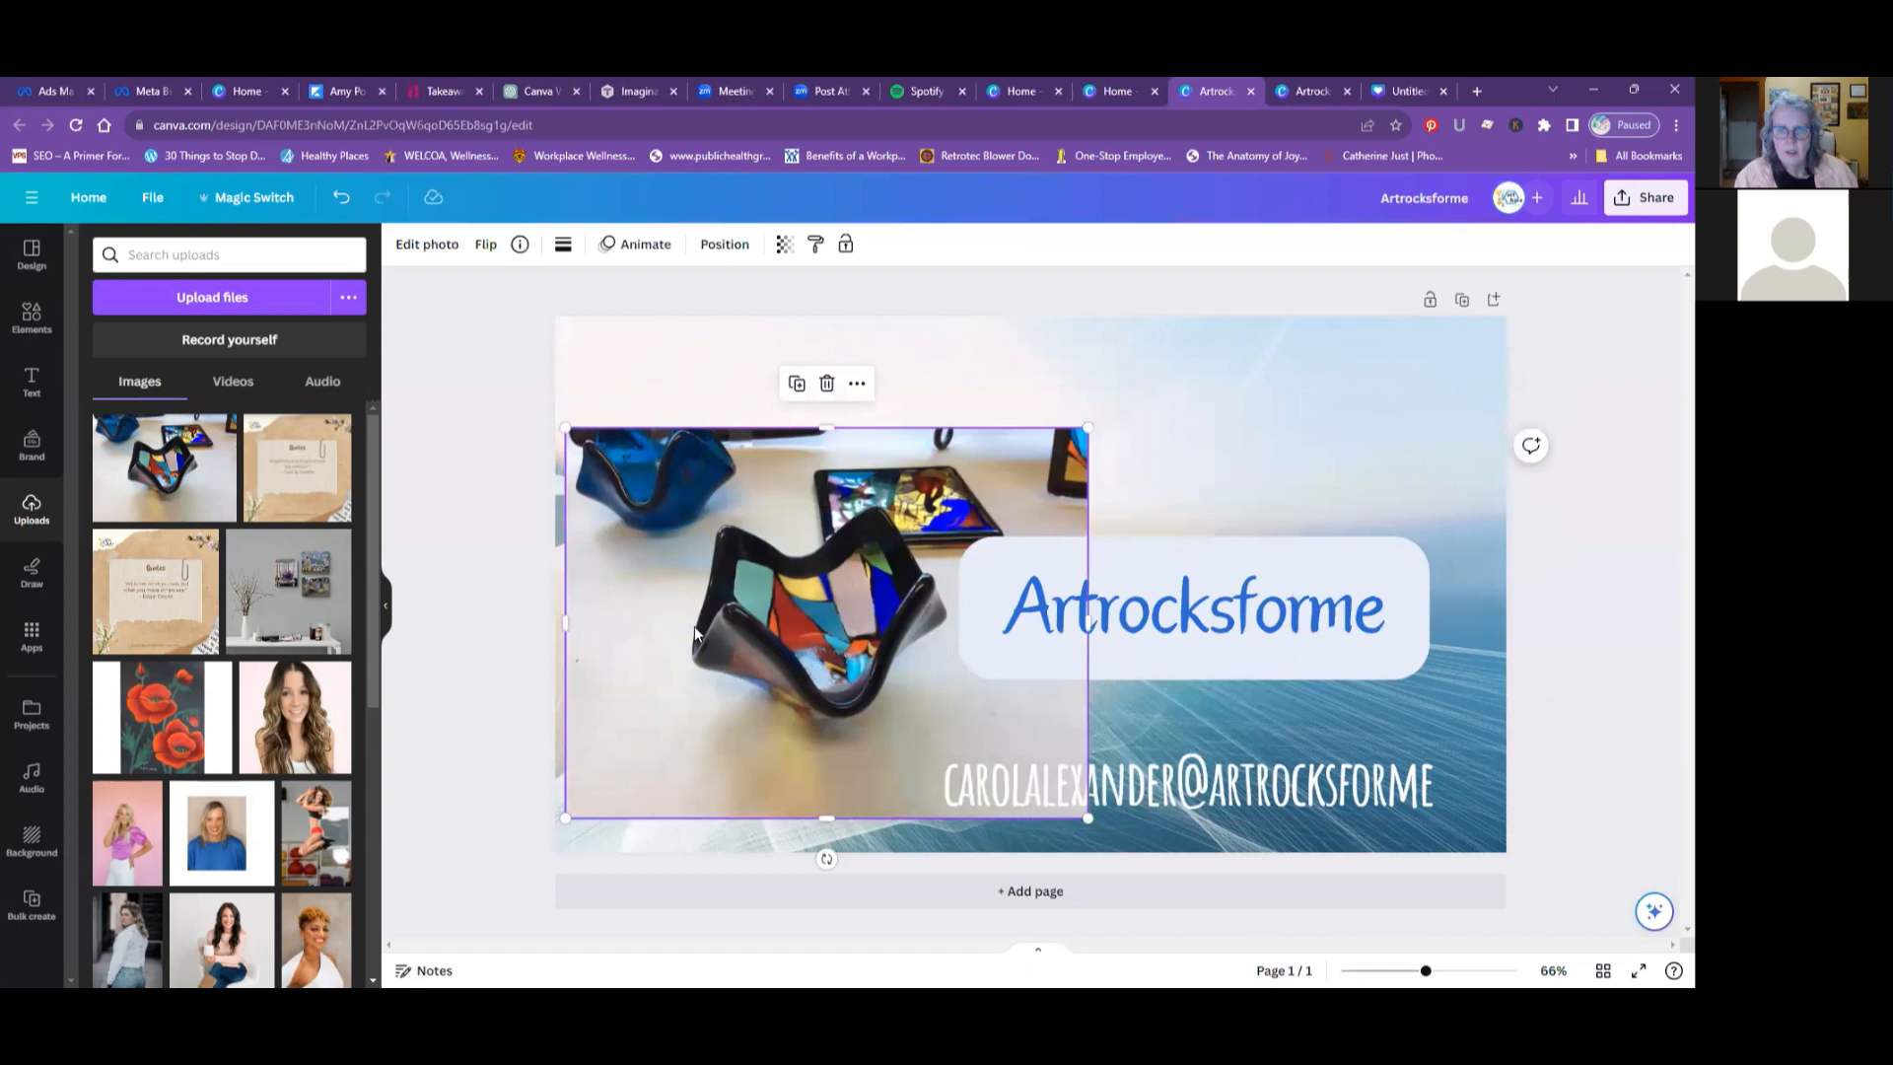
- Remove the background from the glass bowl photo with BG Remover and move the cutout toward the design's left edge
click(426, 246)
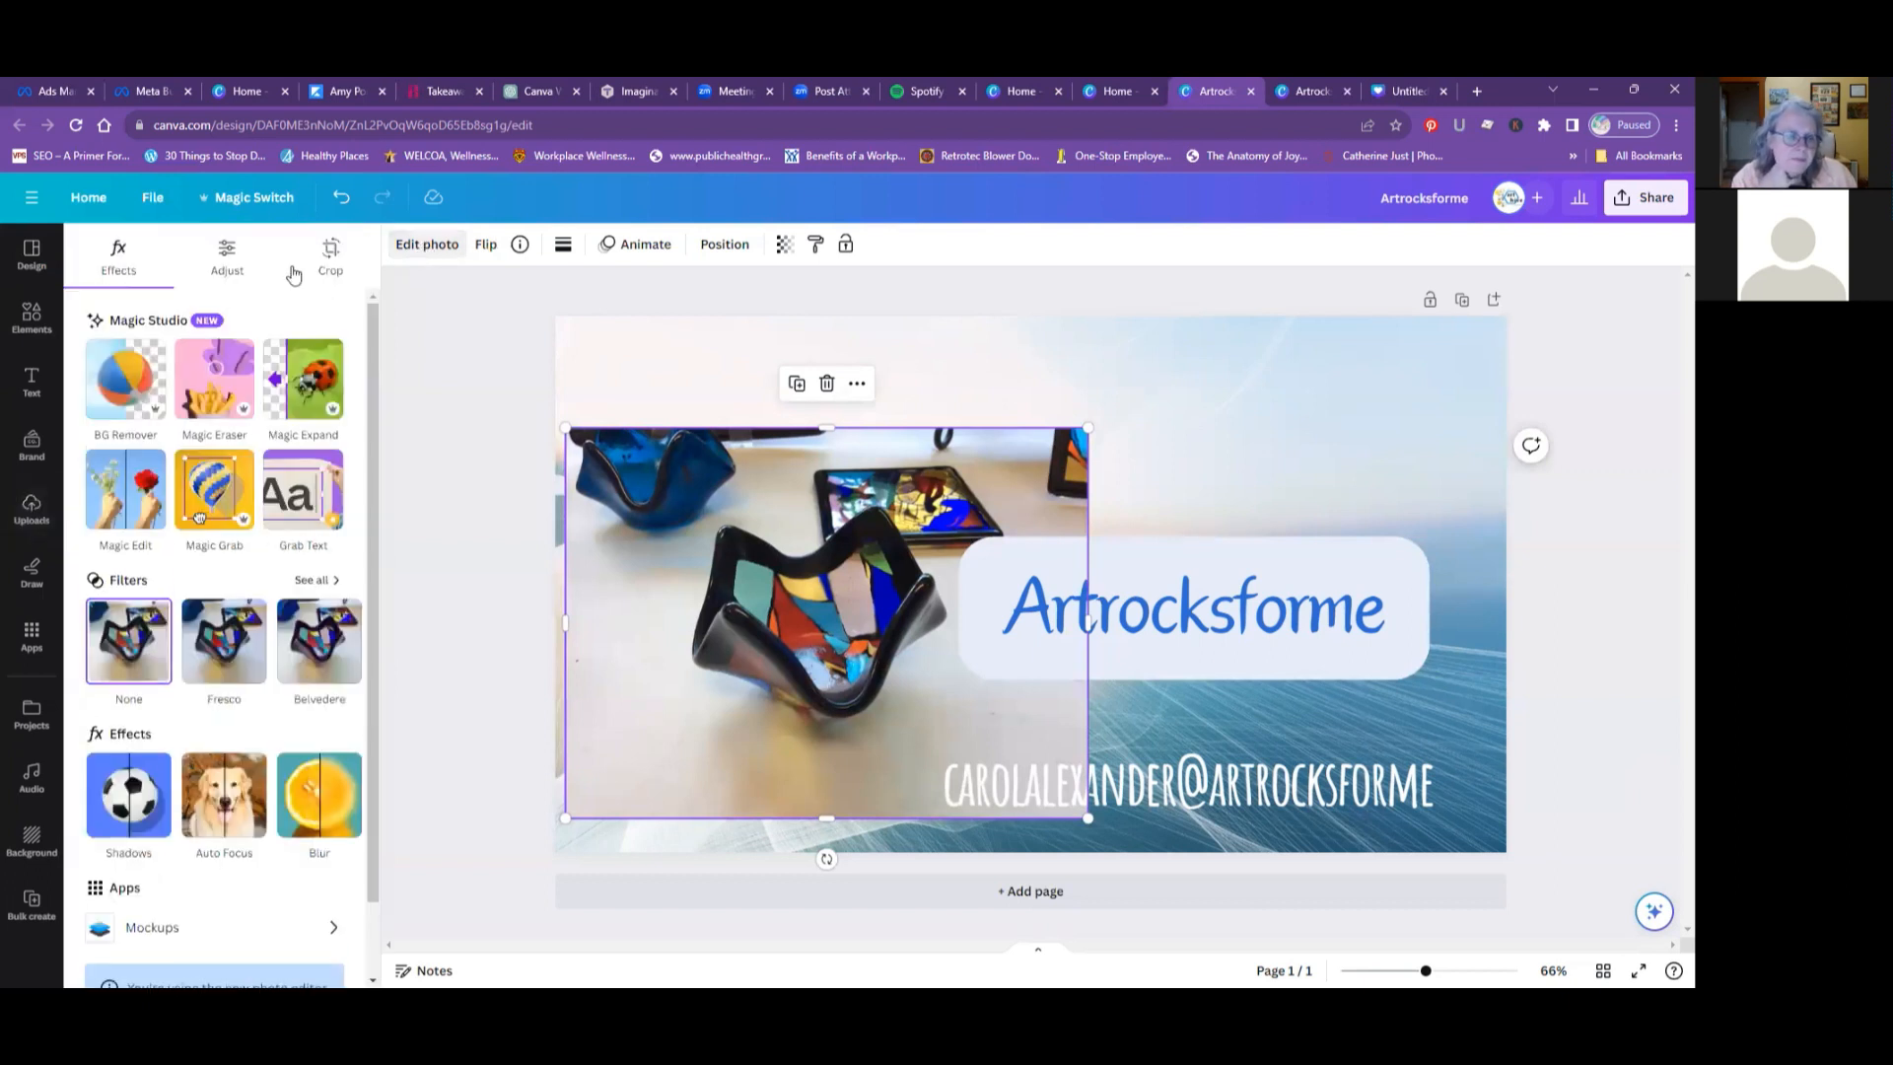
click(124, 394)
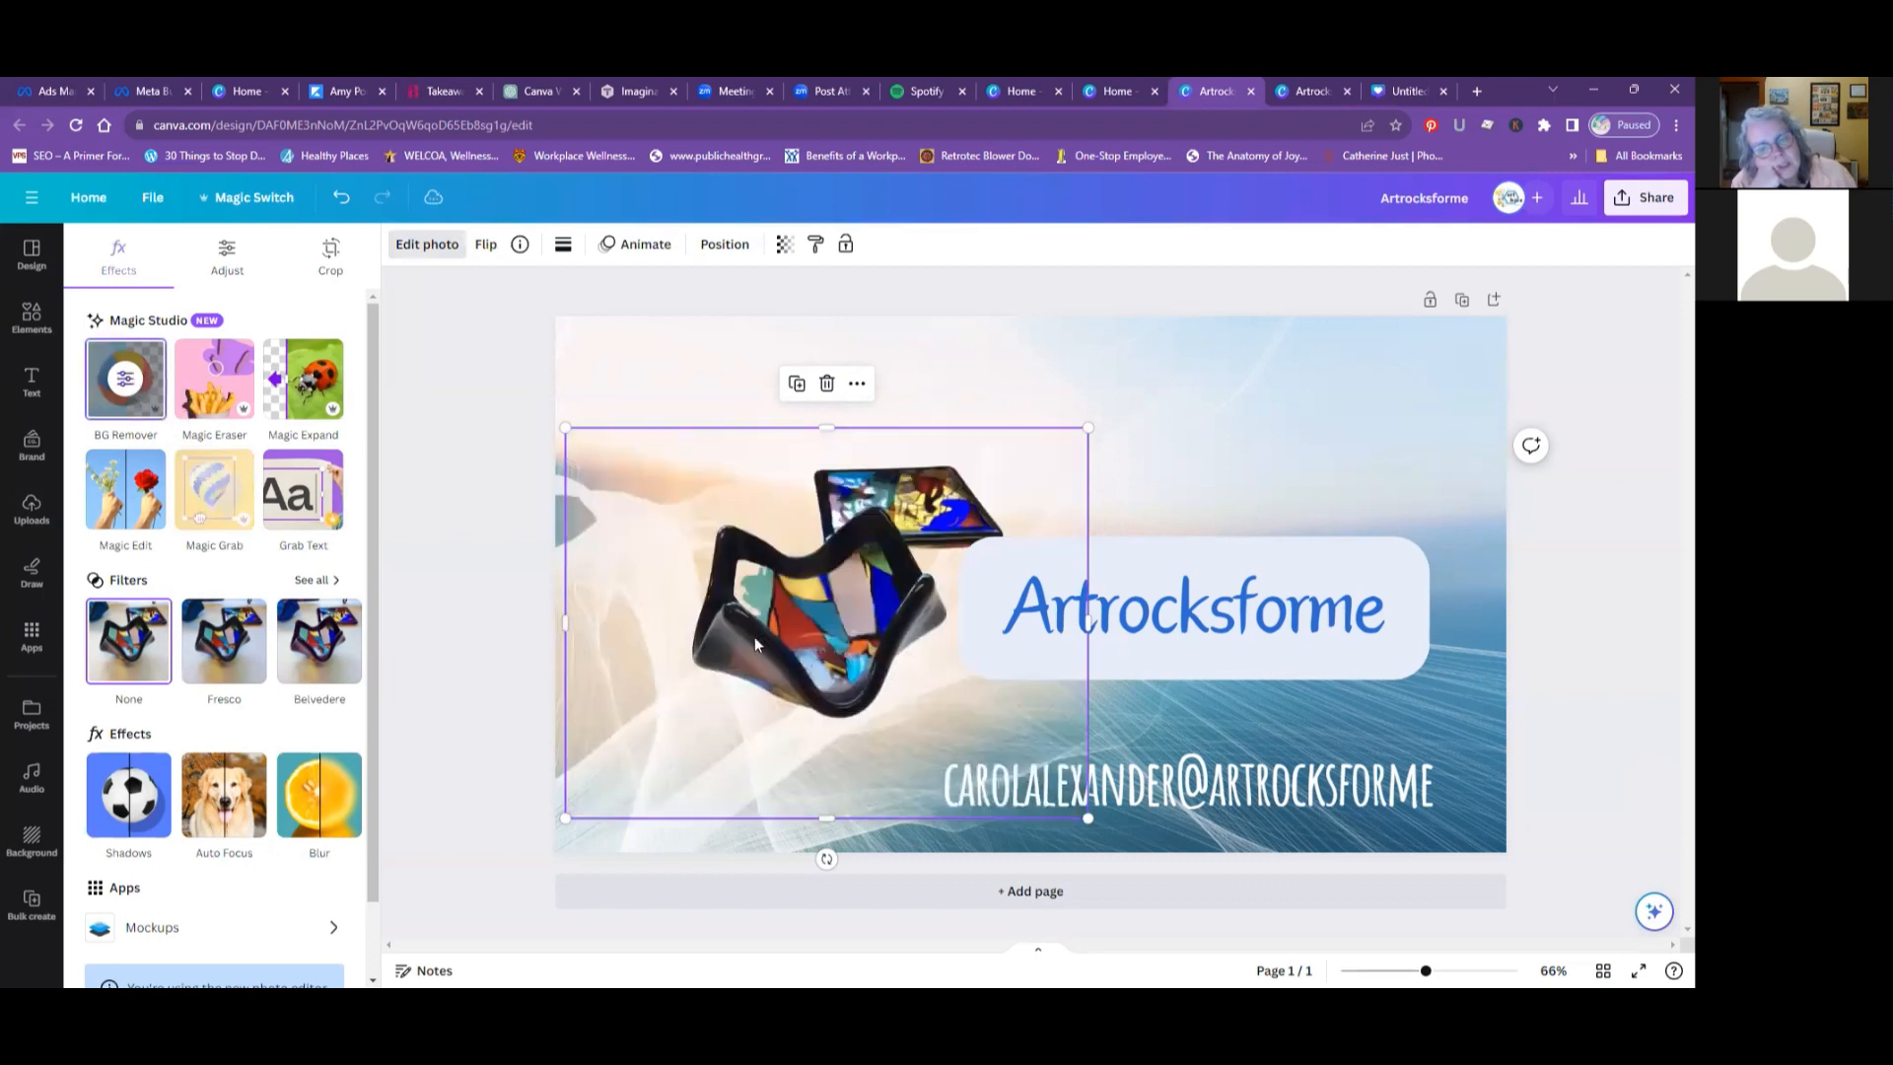
drag(829, 614, 697, 651)
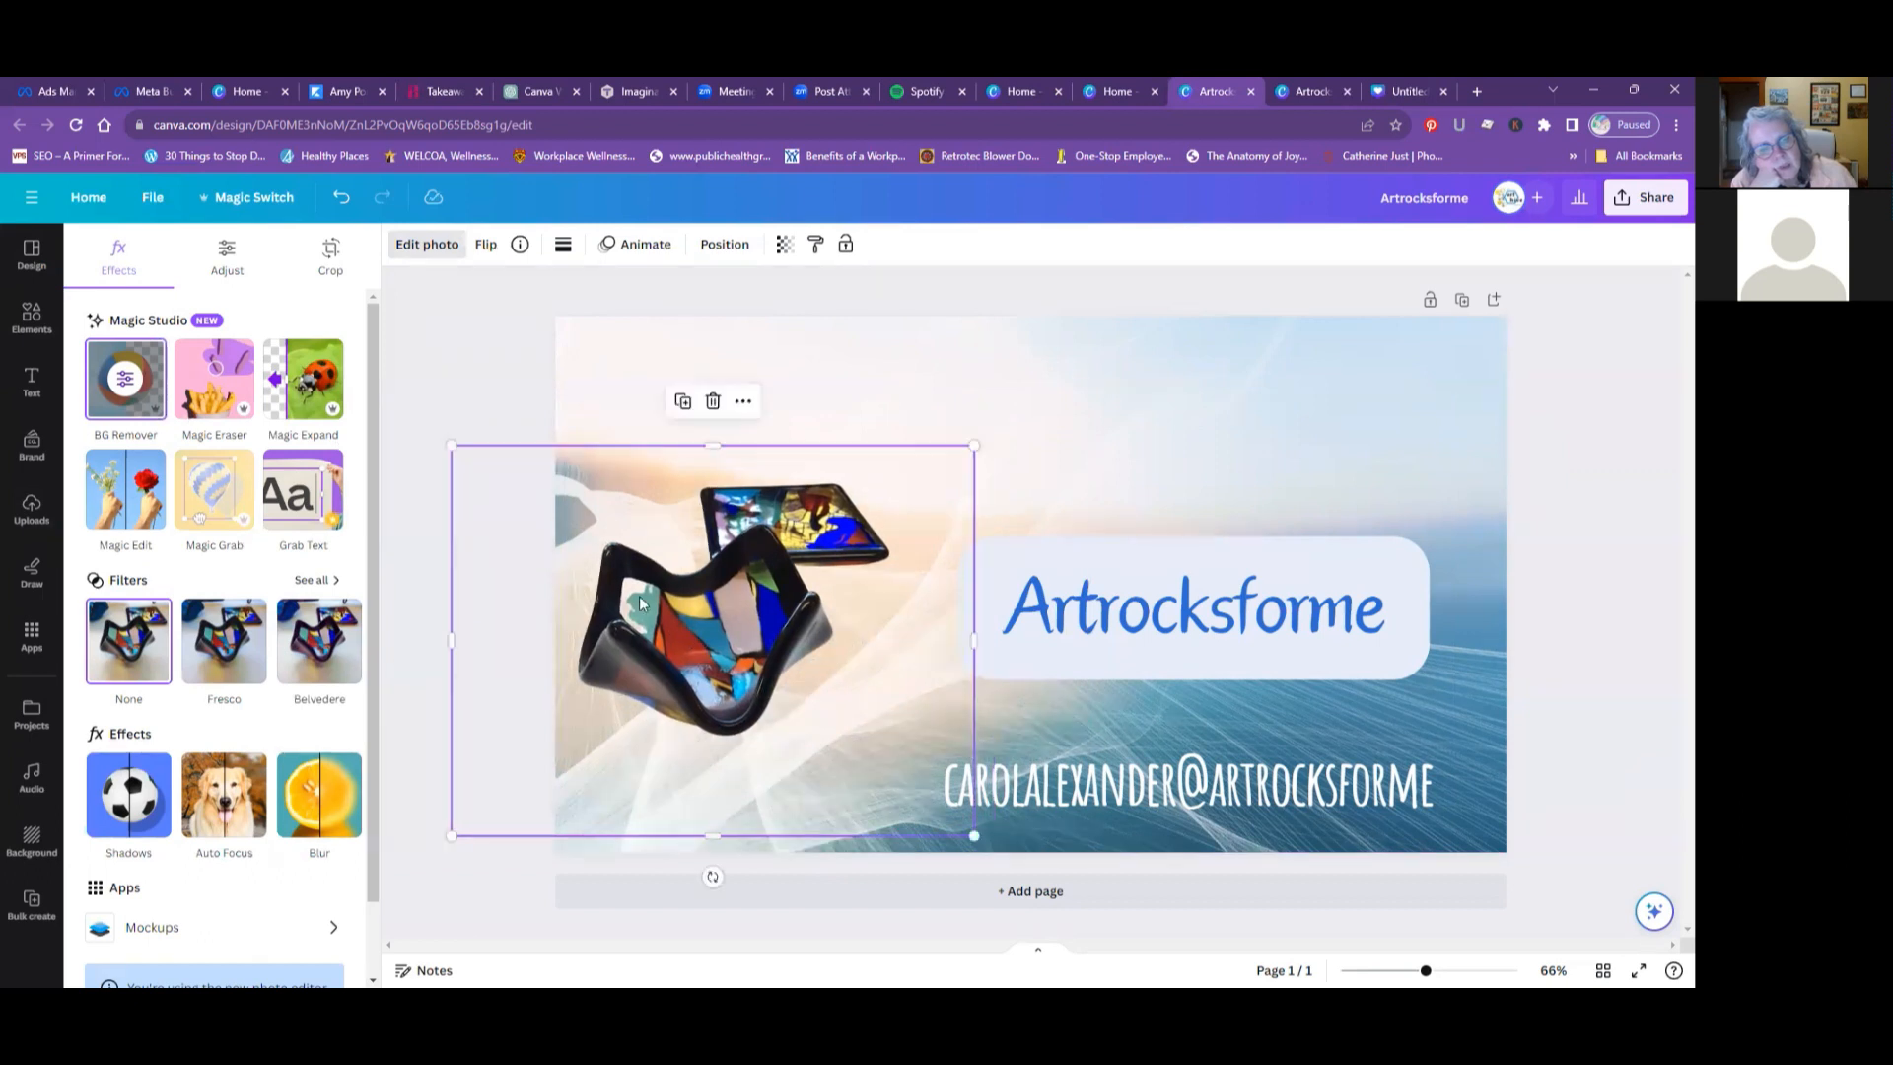
- Undo the cutout's move and the background removal, and redo only the background removal
click(343, 202)
click(343, 202)
click(343, 202)
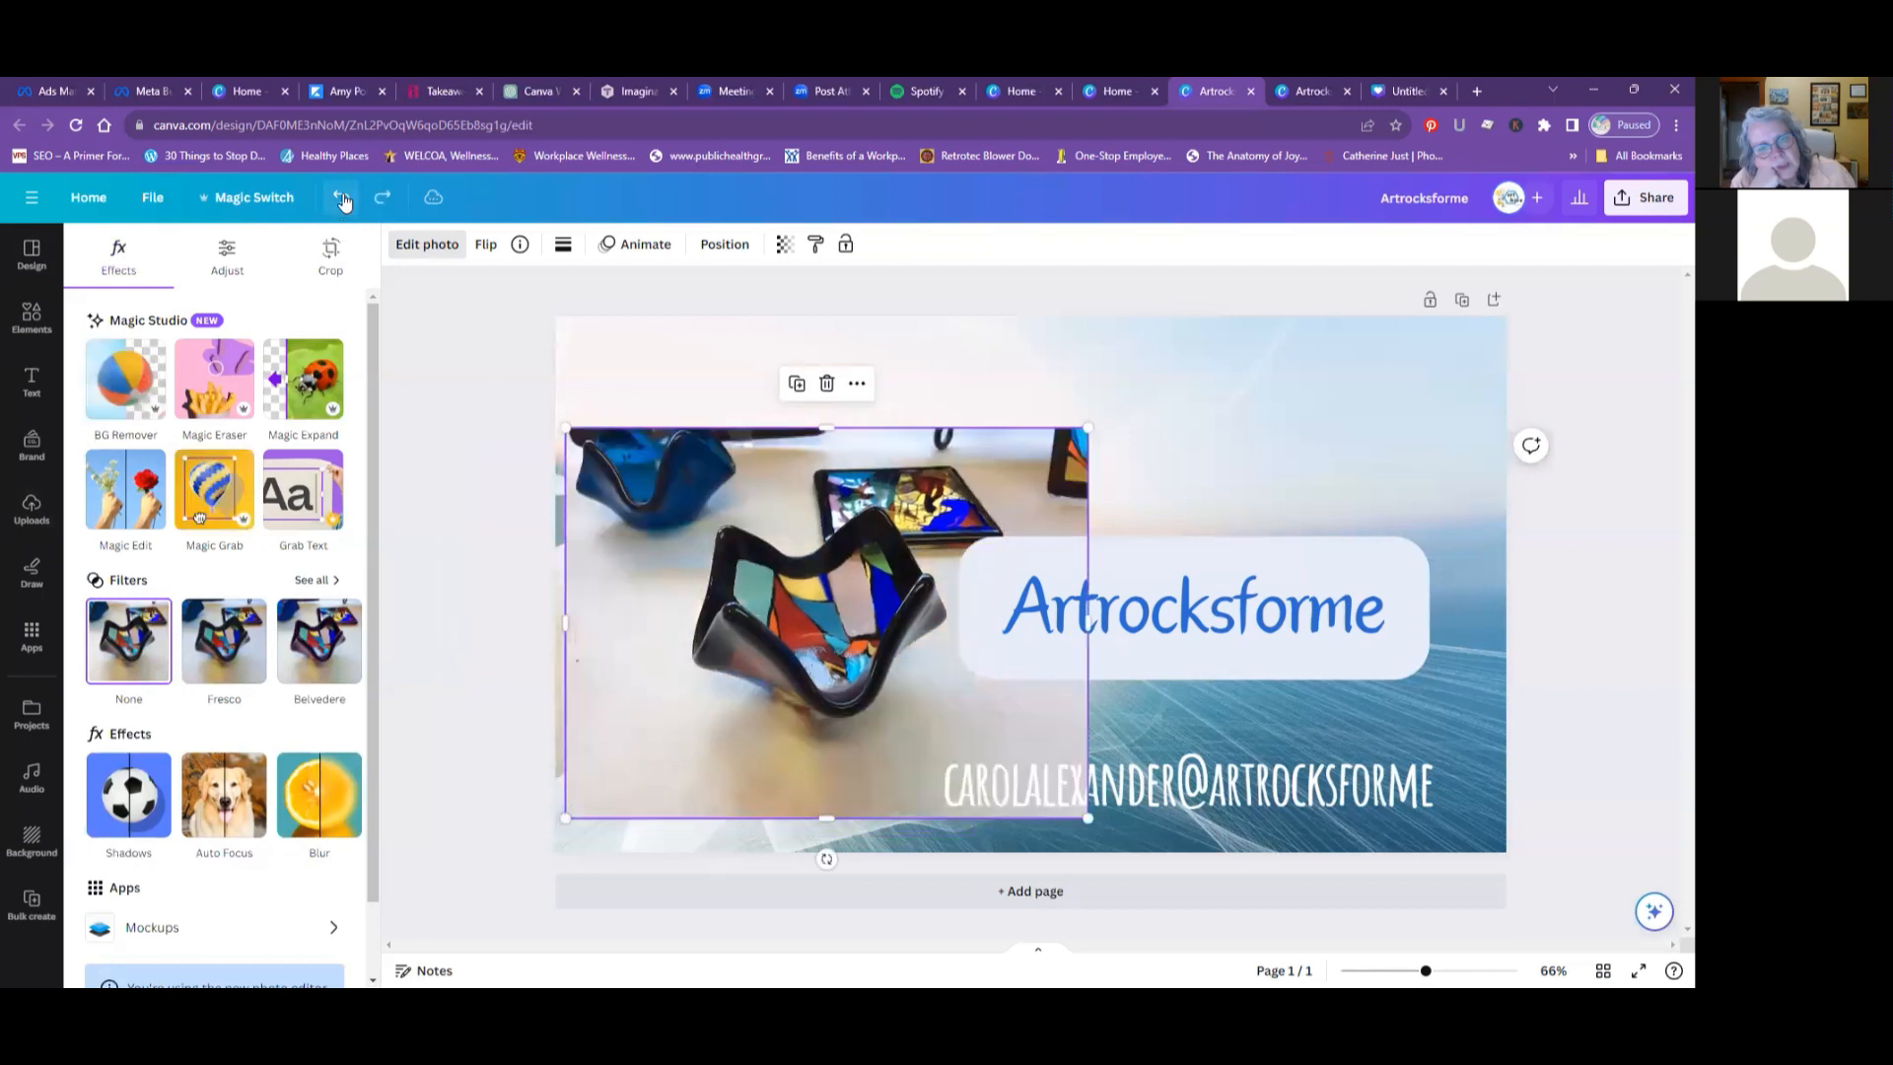
click(380, 201)
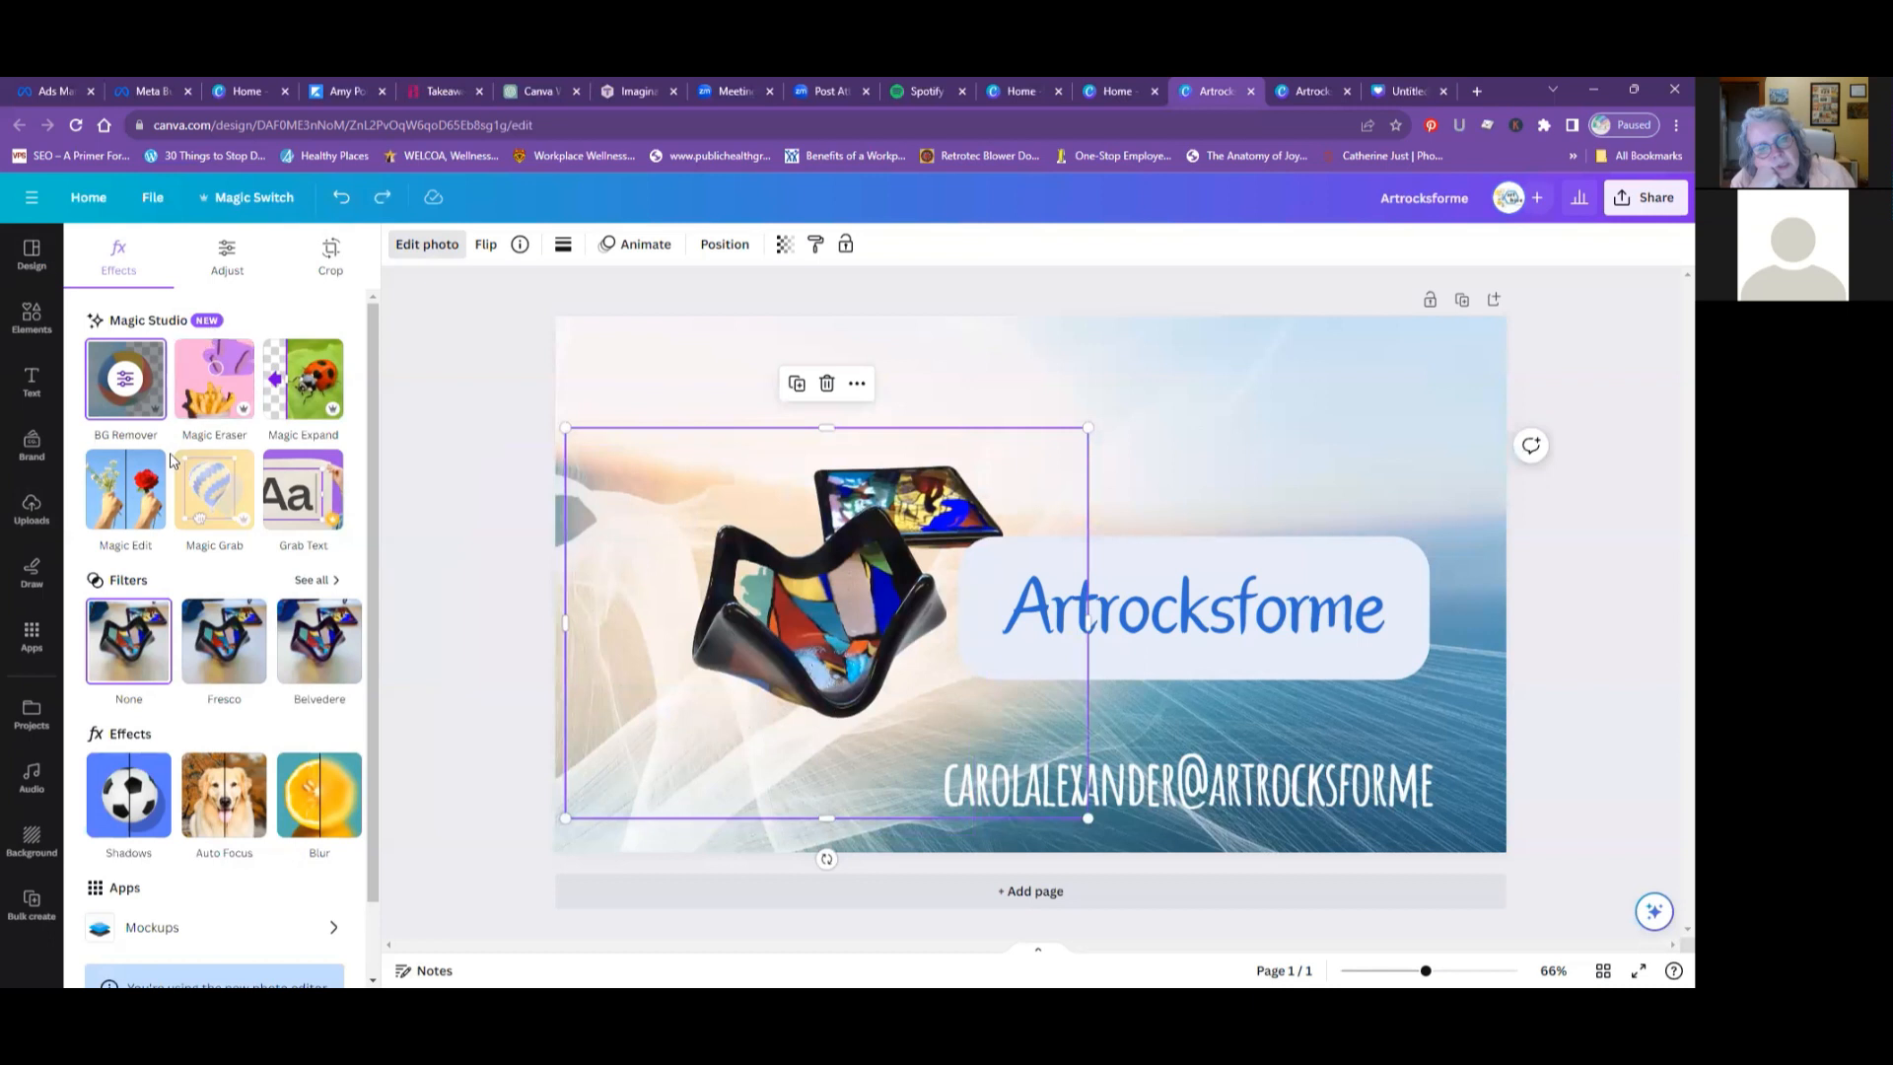
- Enlarge the glass bowl cutout slightly and place it in the lower-left area of the design, beside the Artrocksforme title
drag(564, 428, 497, 377)
drag(702, 523, 637, 599)
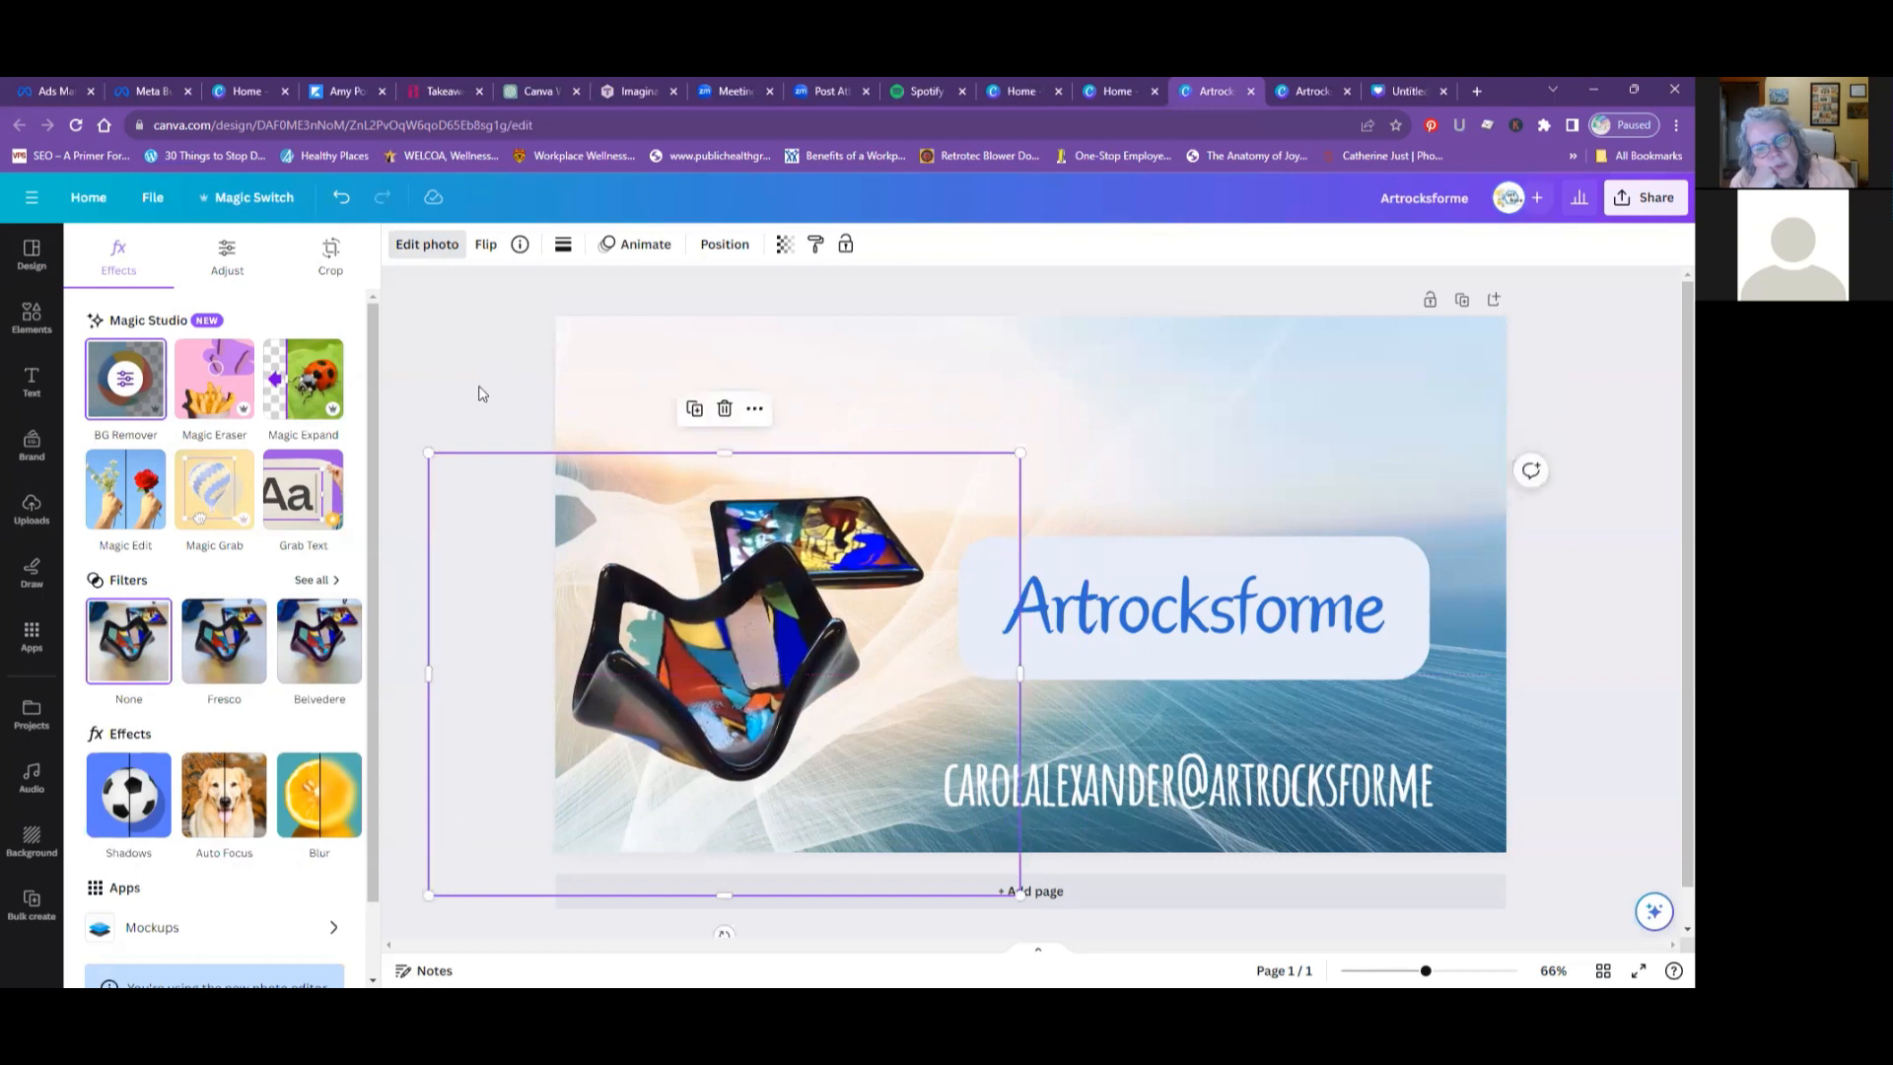
click(483, 392)
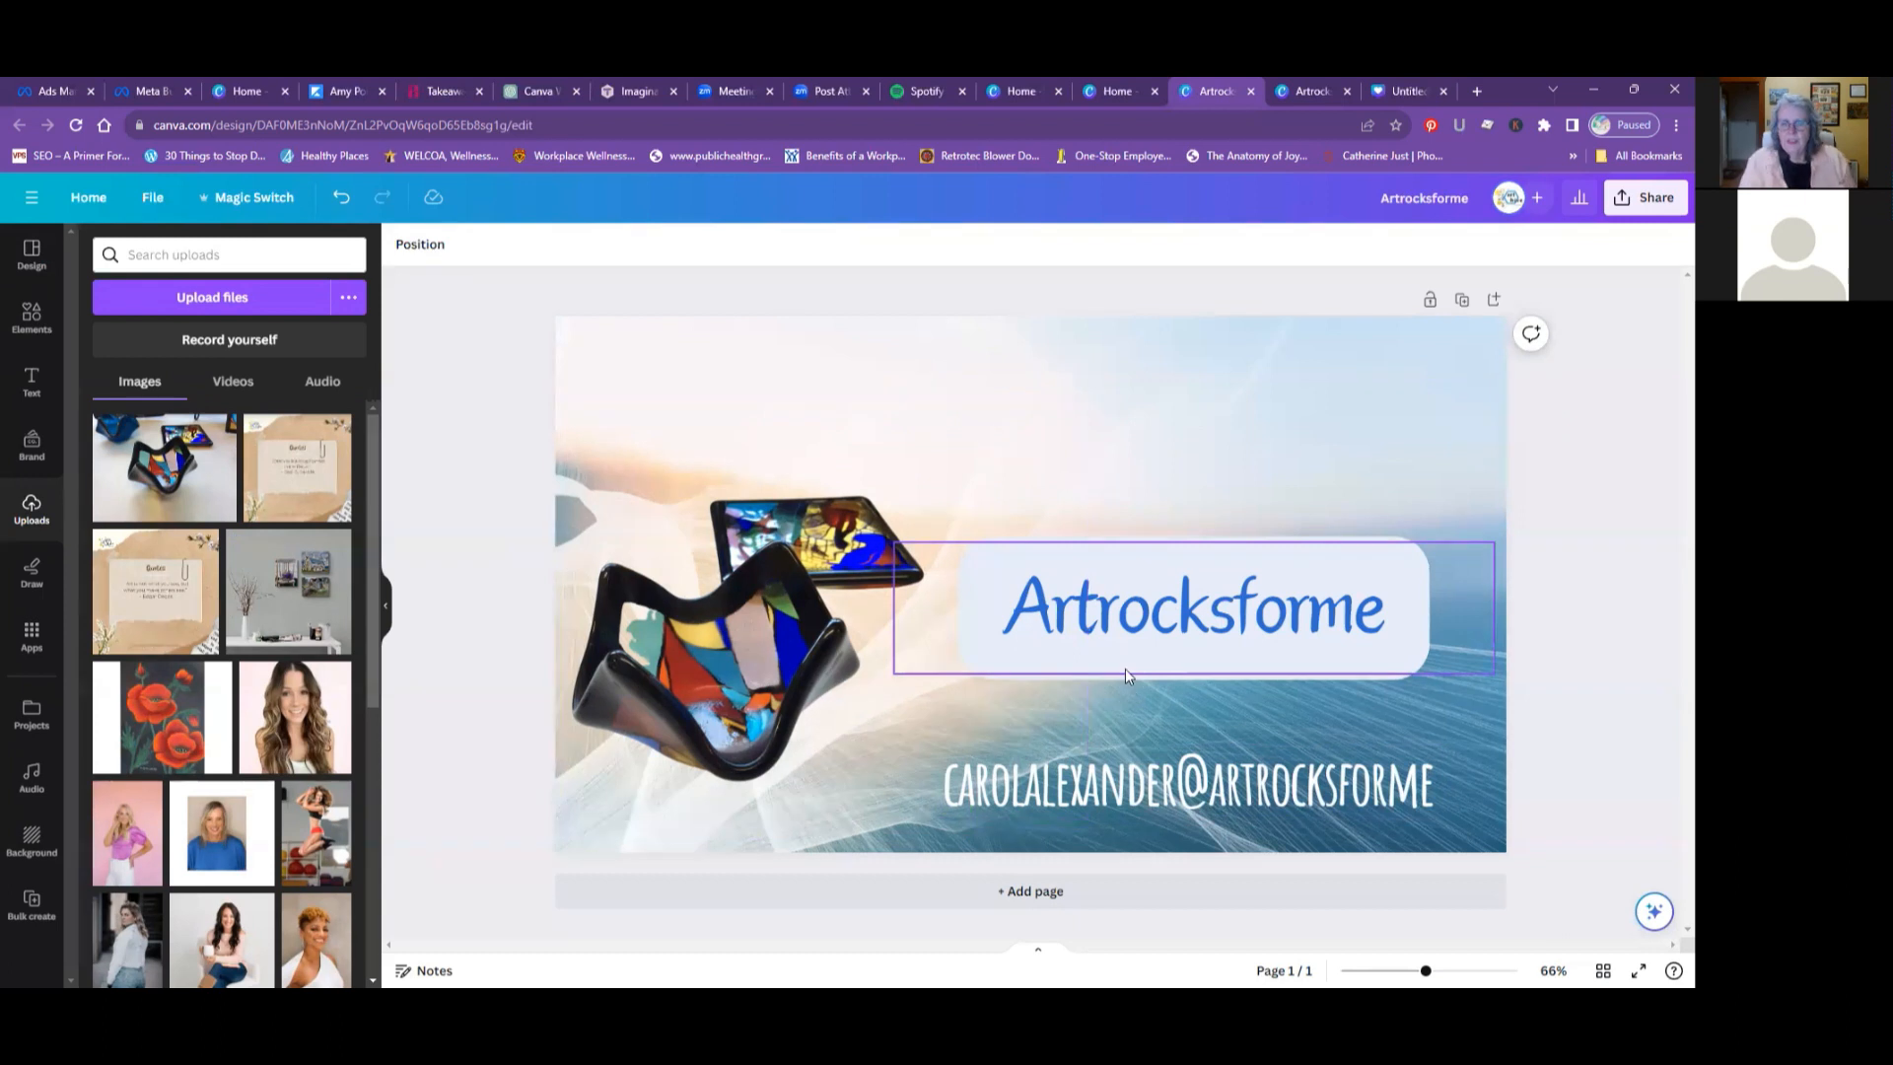
drag(747, 659, 754, 676)
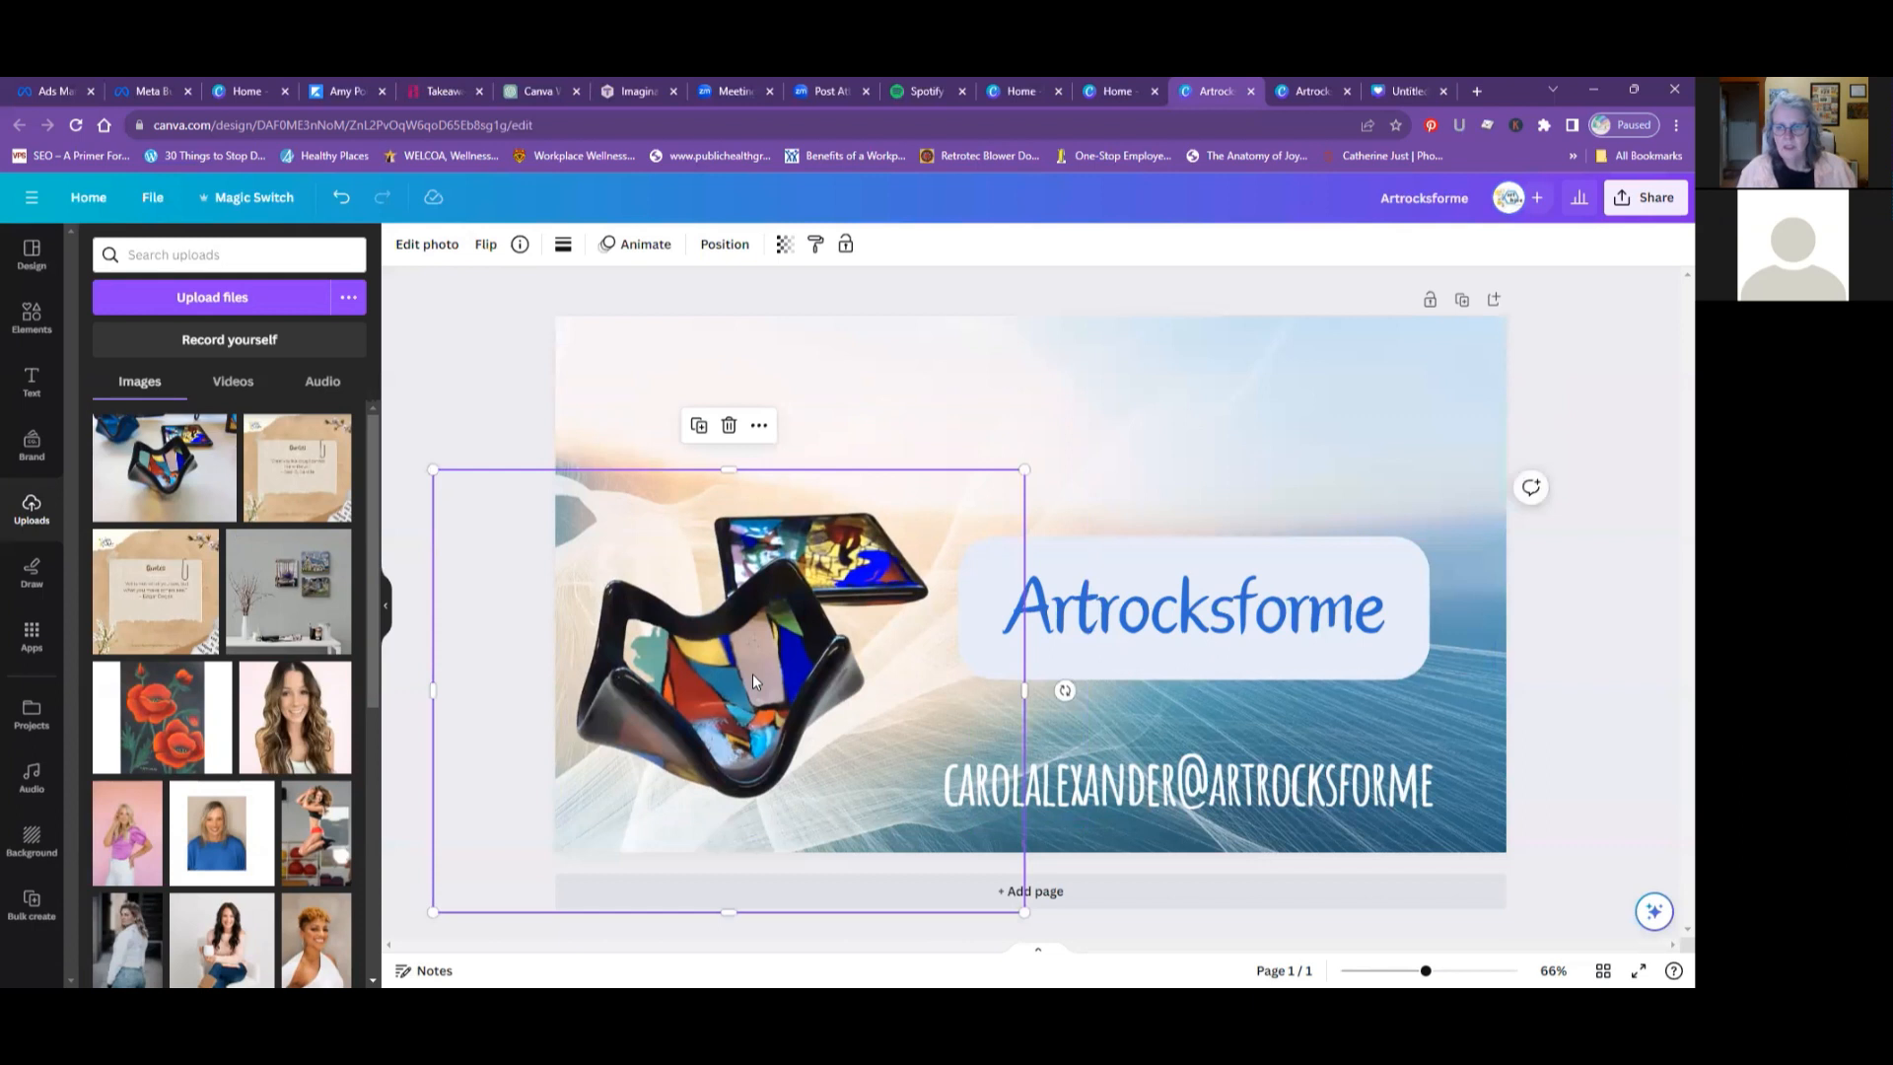
click(1574, 625)
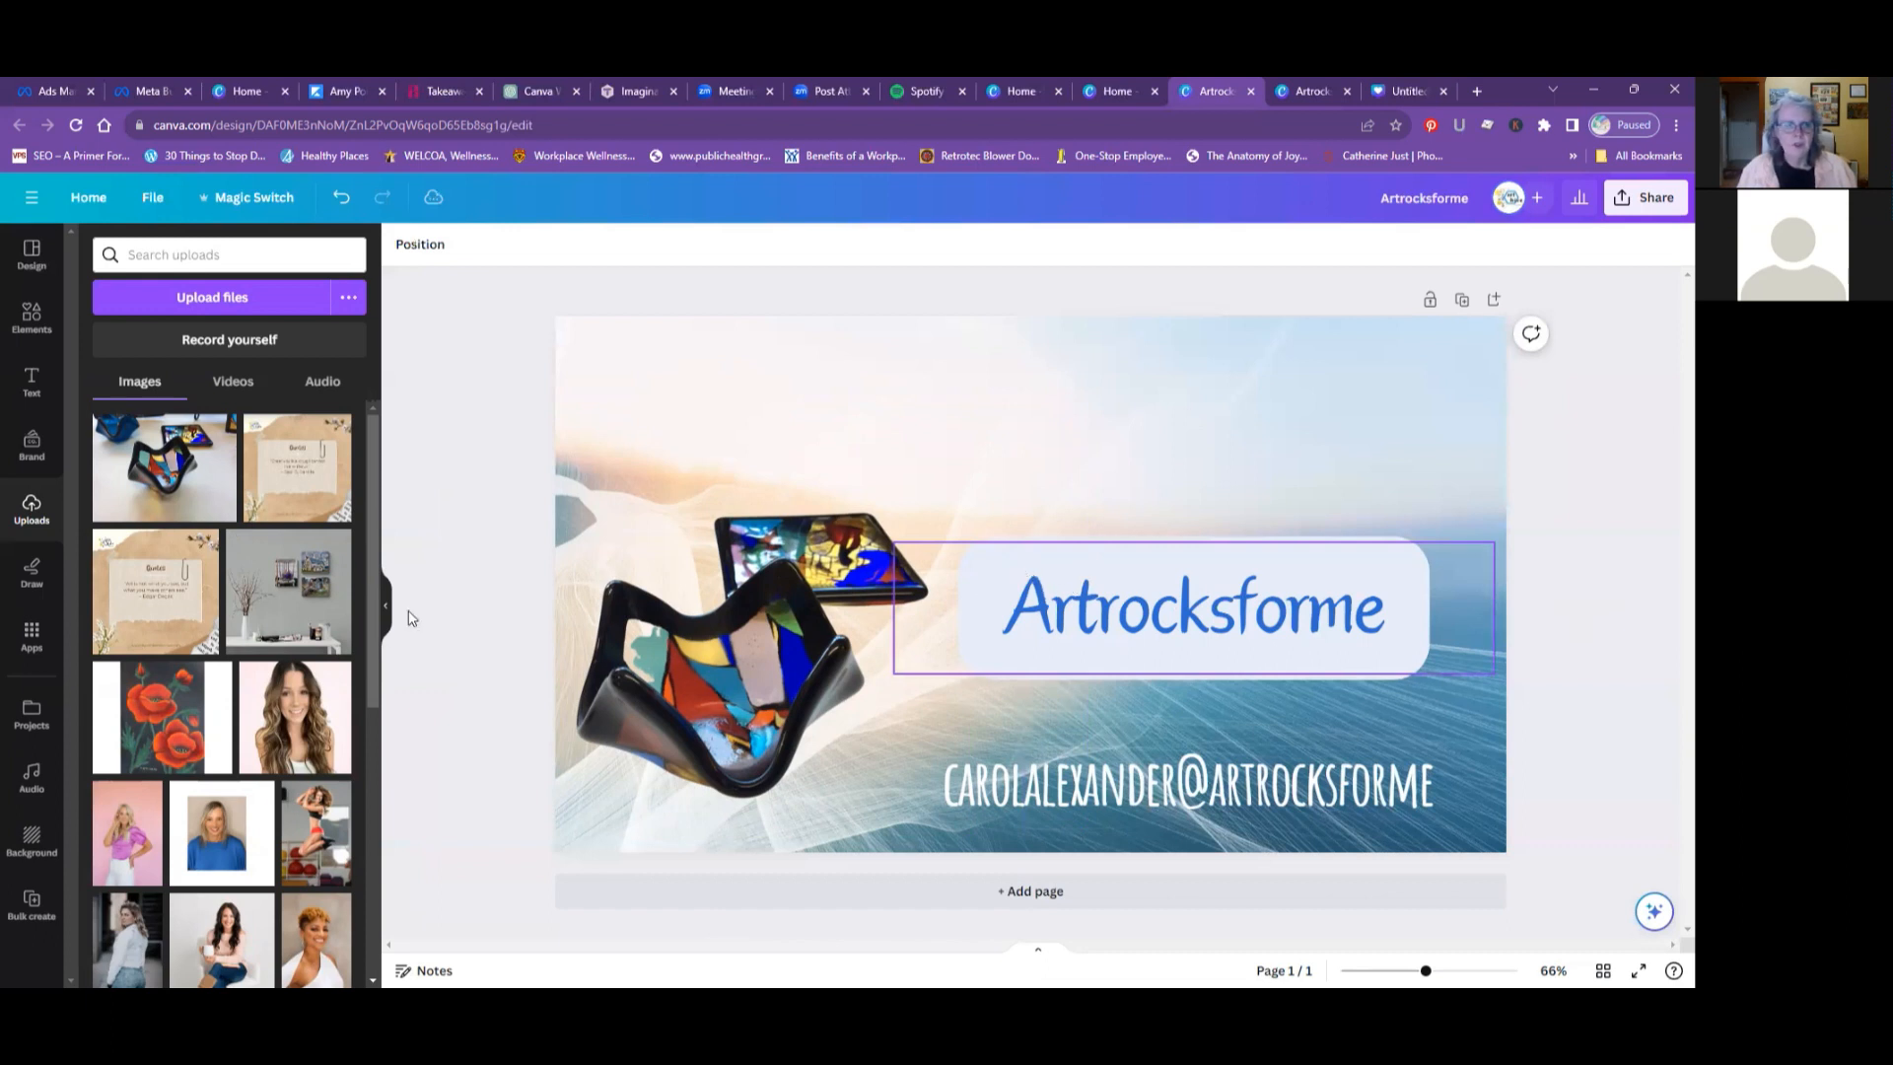
drag(143, 488, 609, 537)
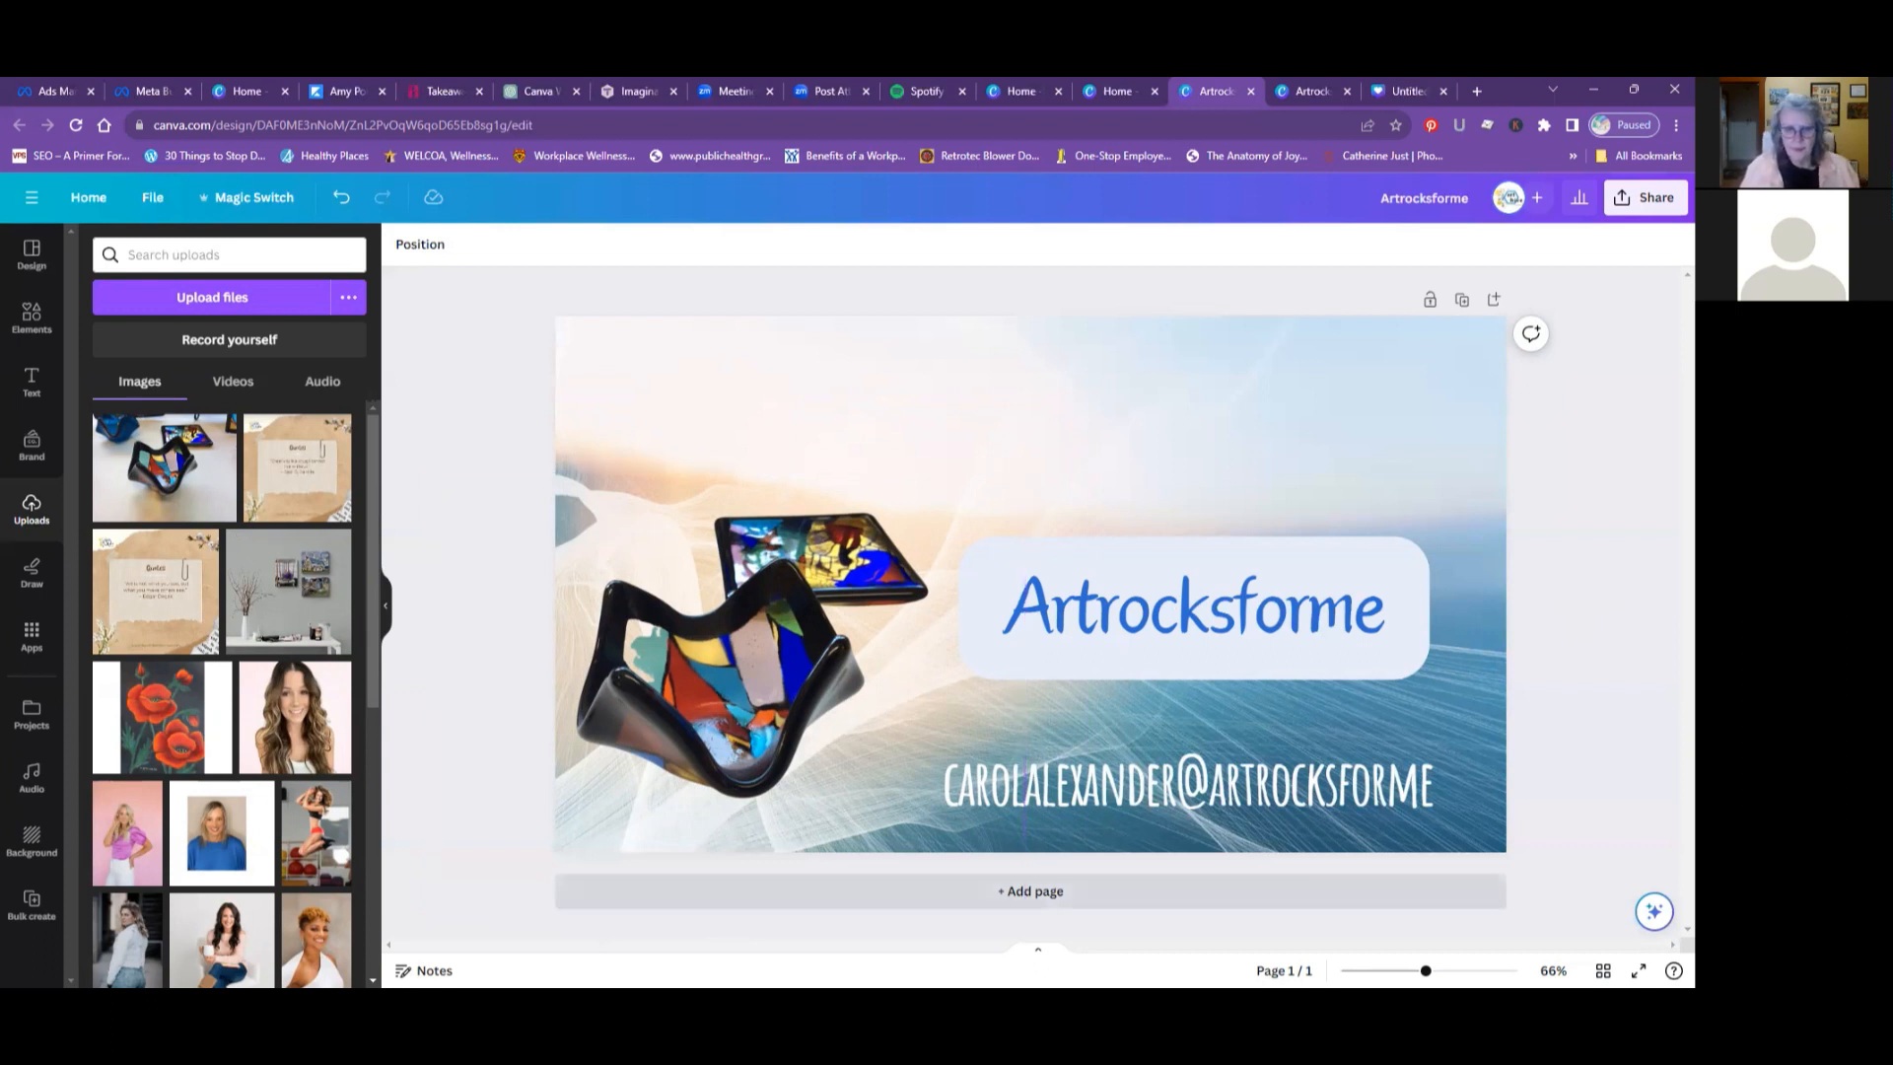
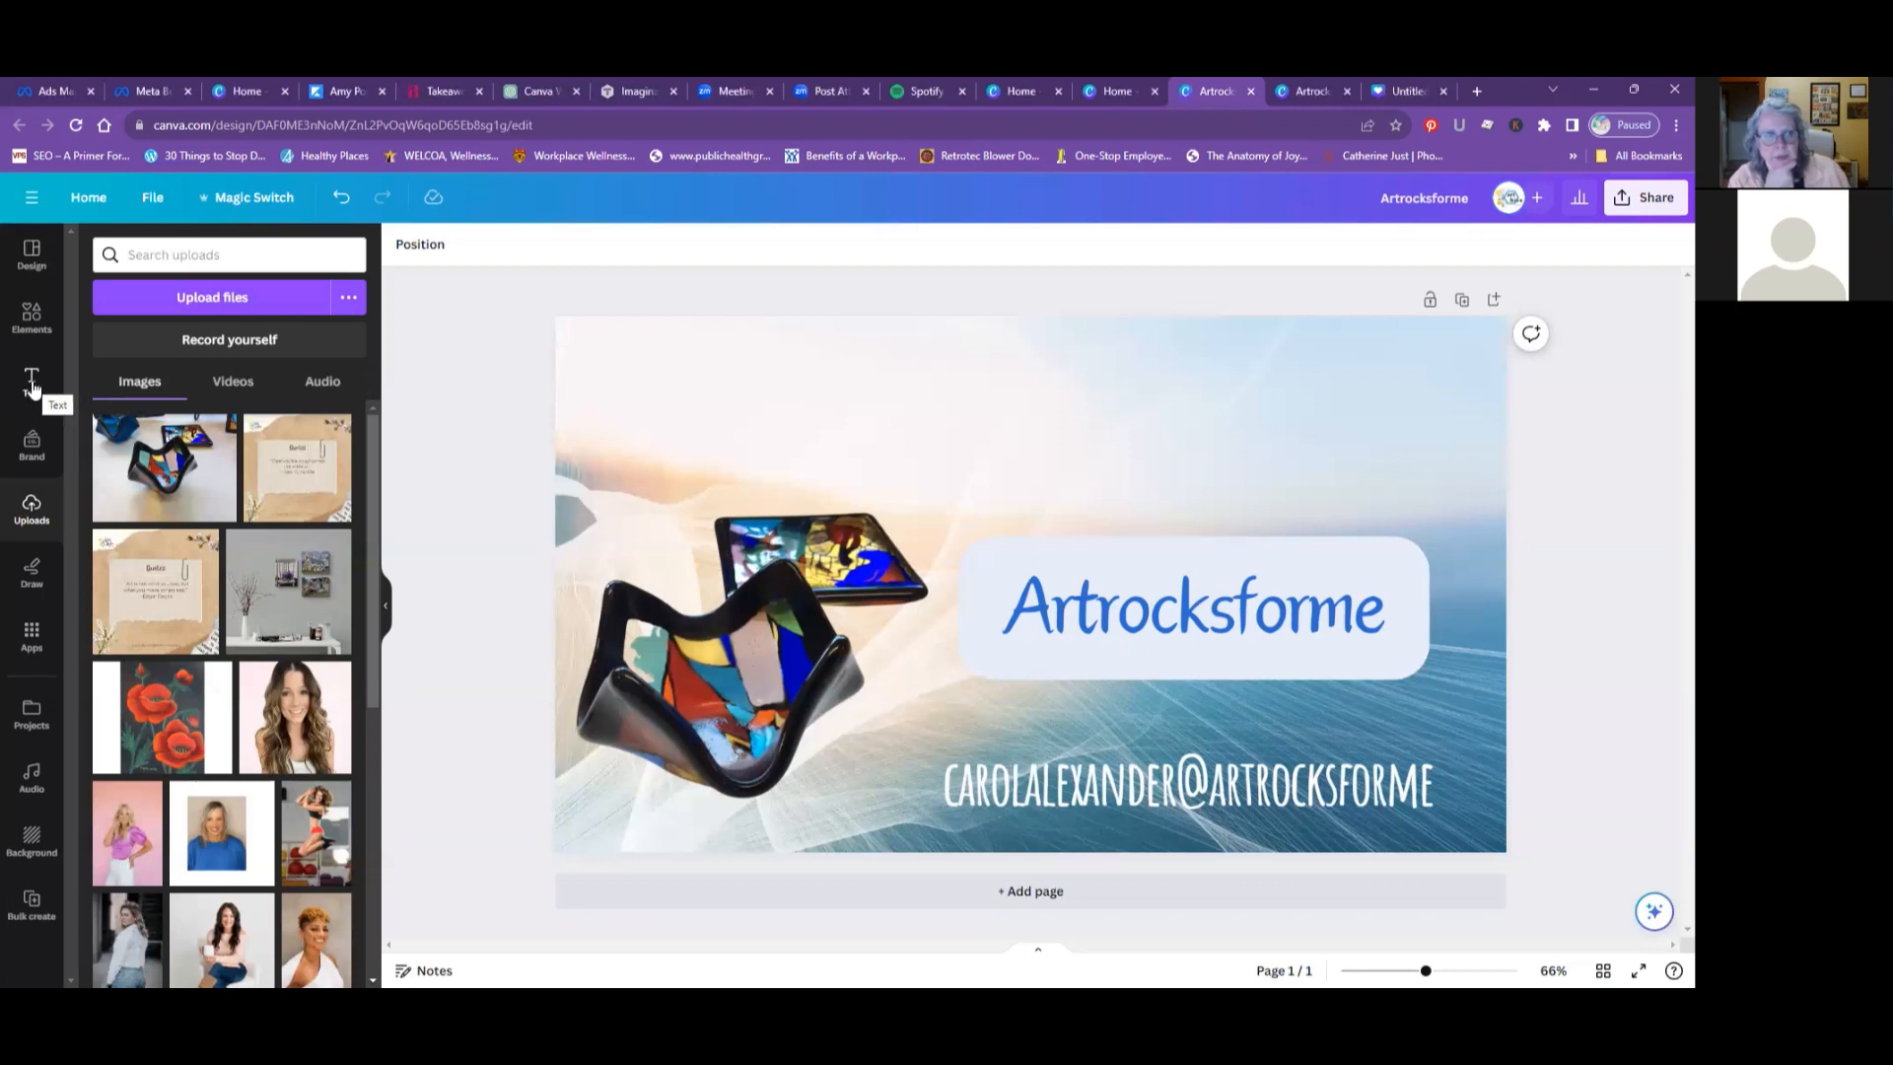
- Add a heading text box to the design and reduce its font size to 19.5
click(33, 387)
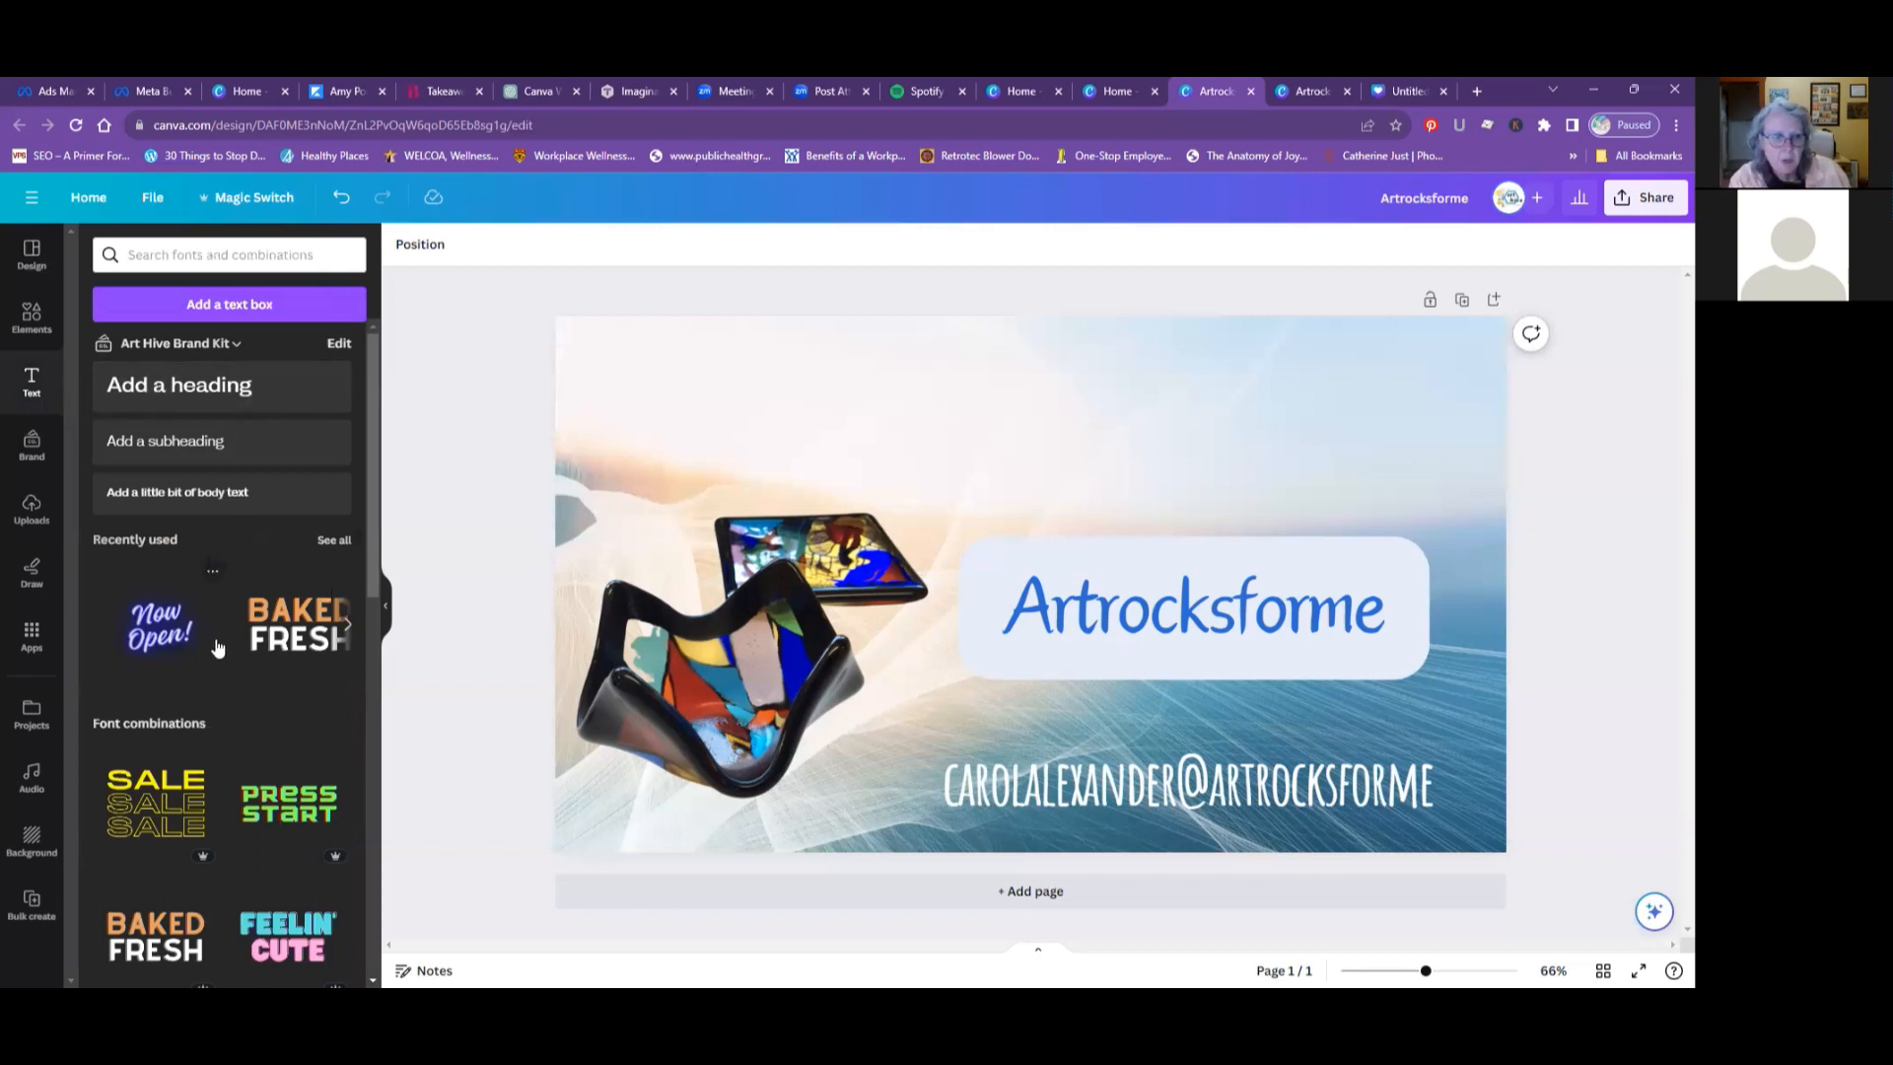
scroll(217, 647, down, 5)
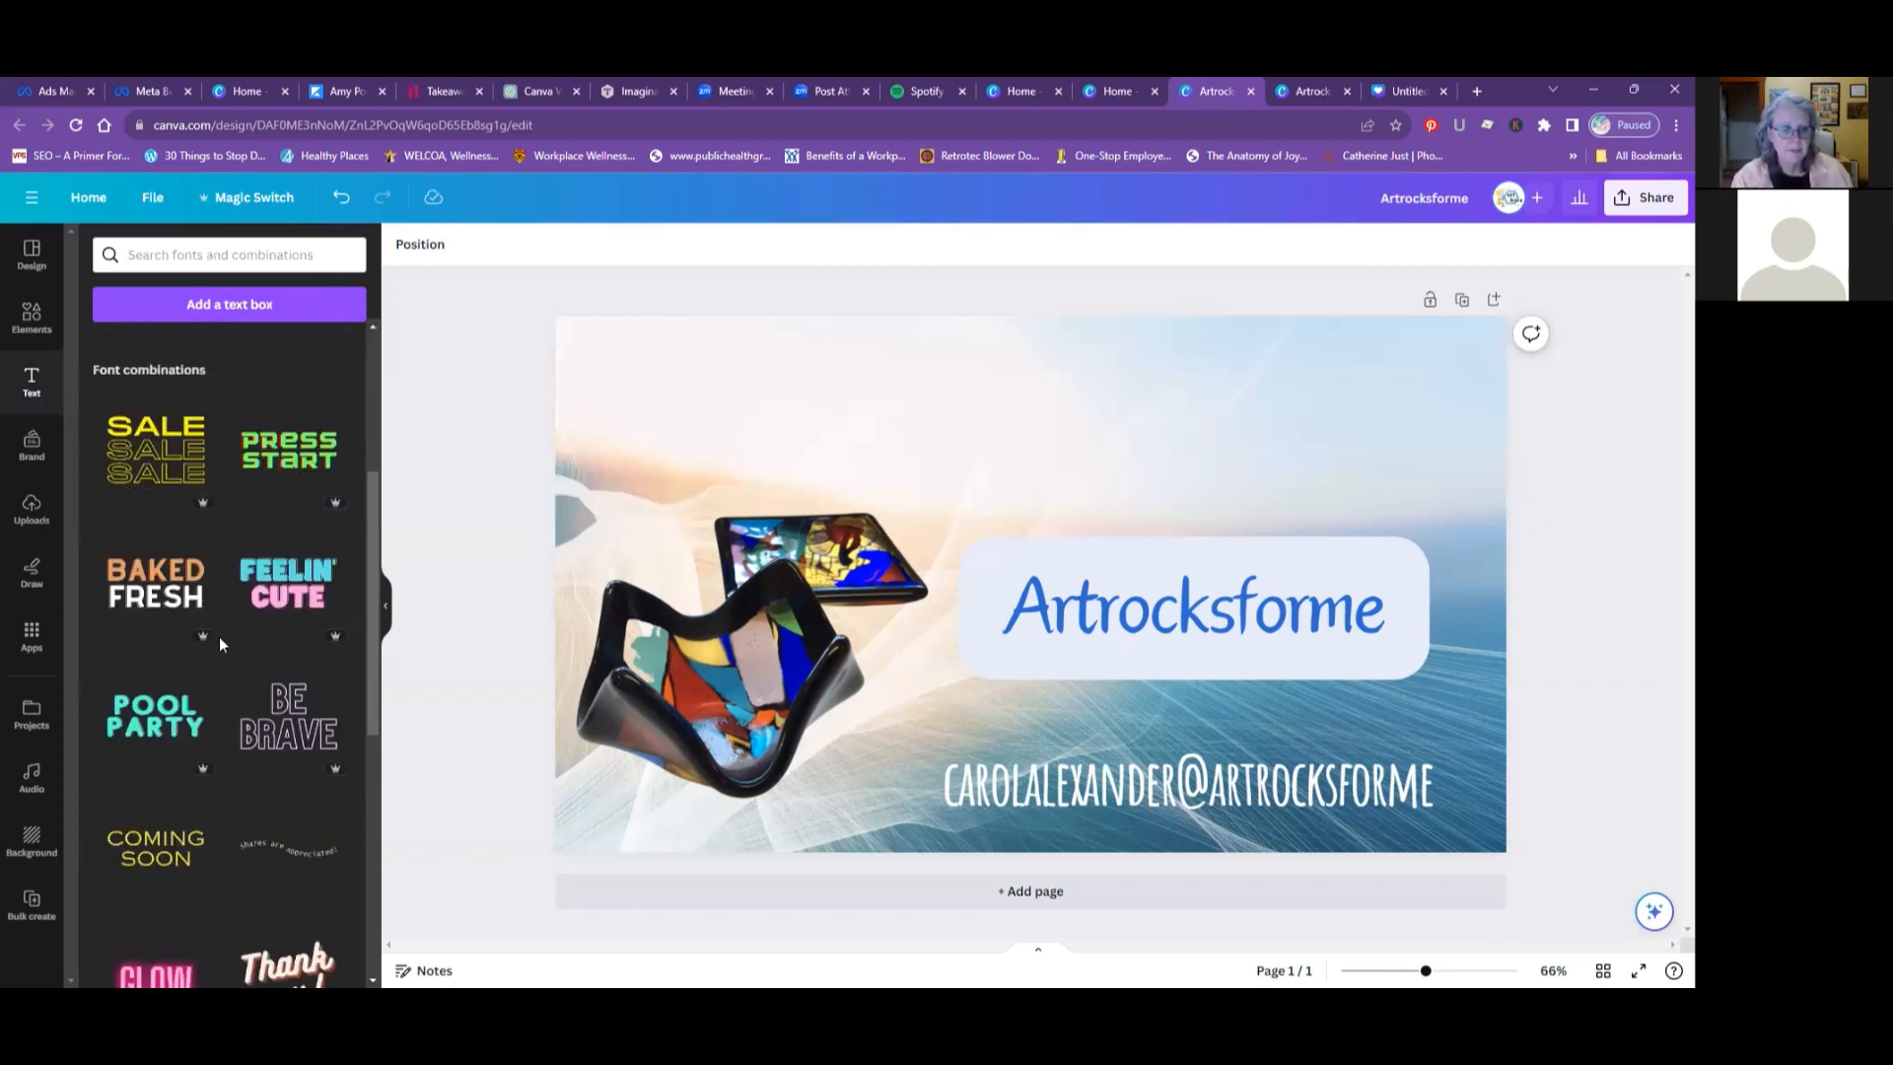
scroll(221, 644, down, 4)
scroll(219, 643, down, 5)
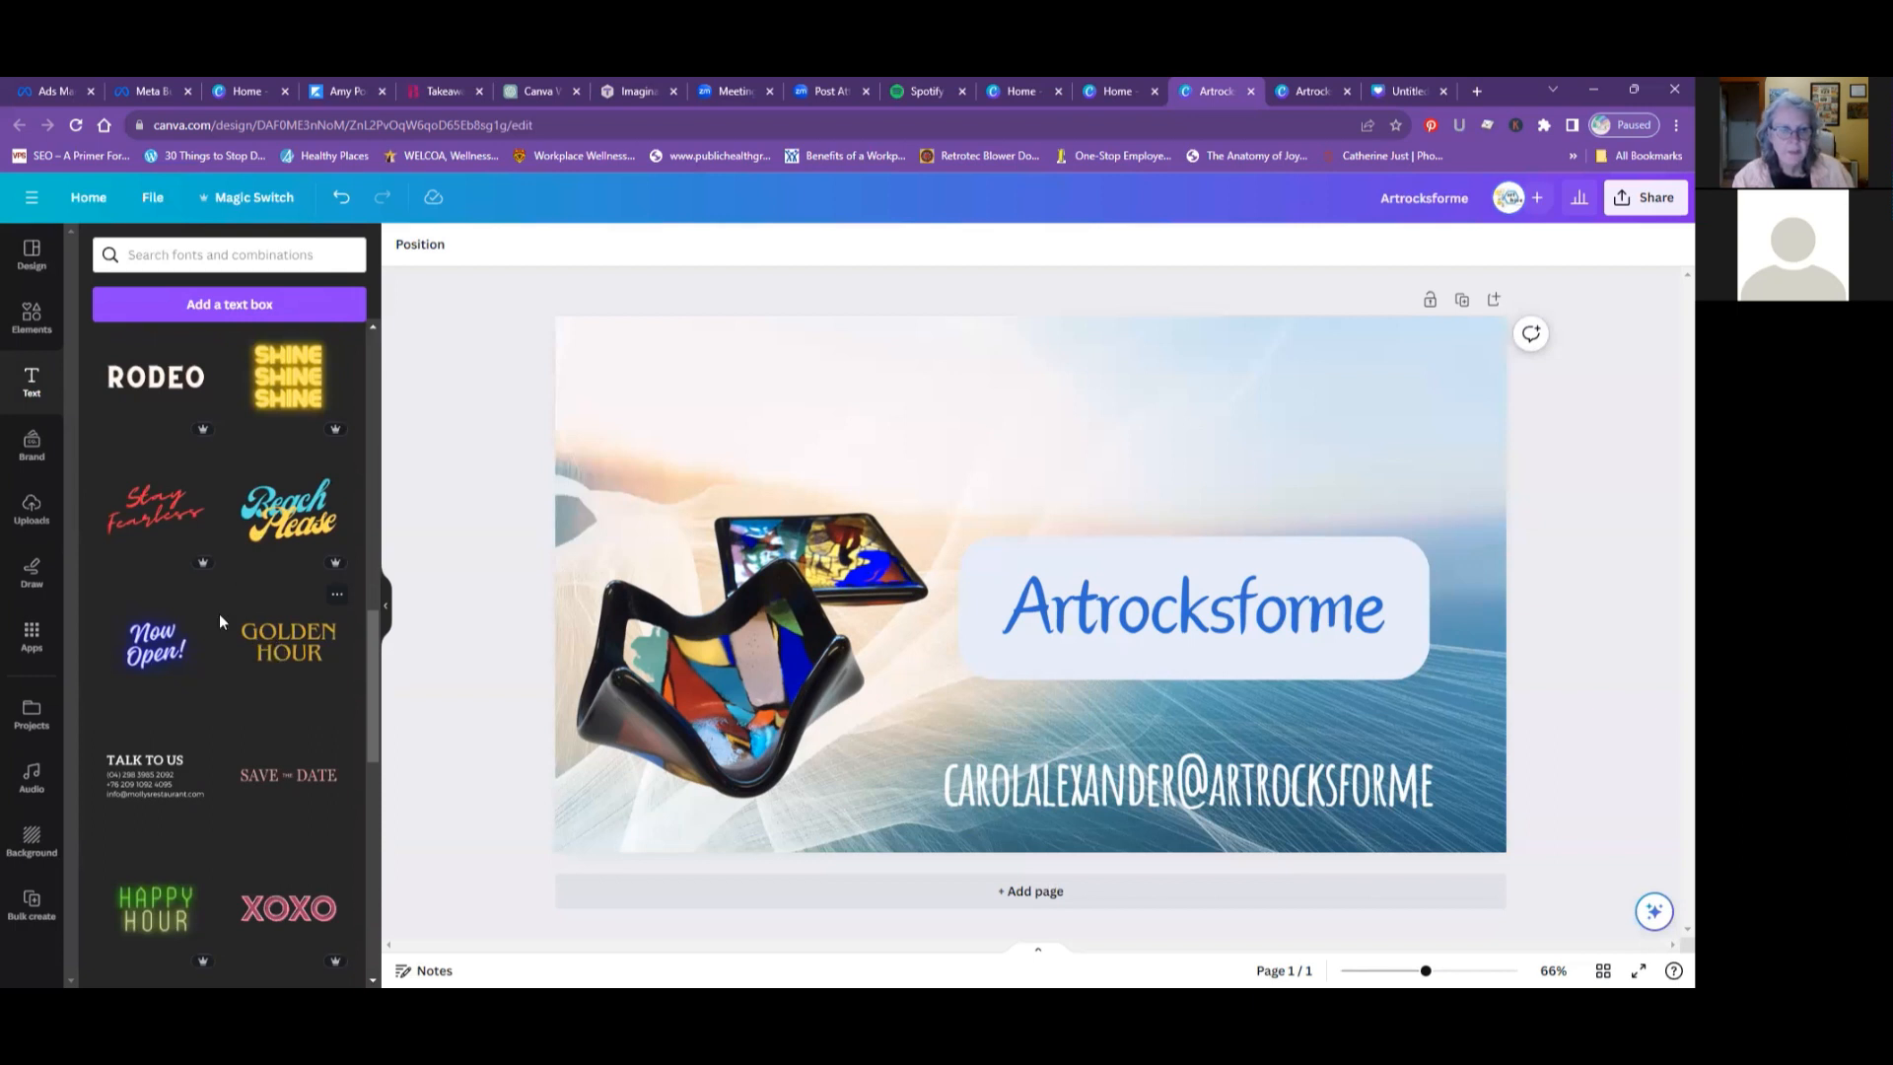
scroll(219, 619, up, 5)
scroll(218, 619, up, 6)
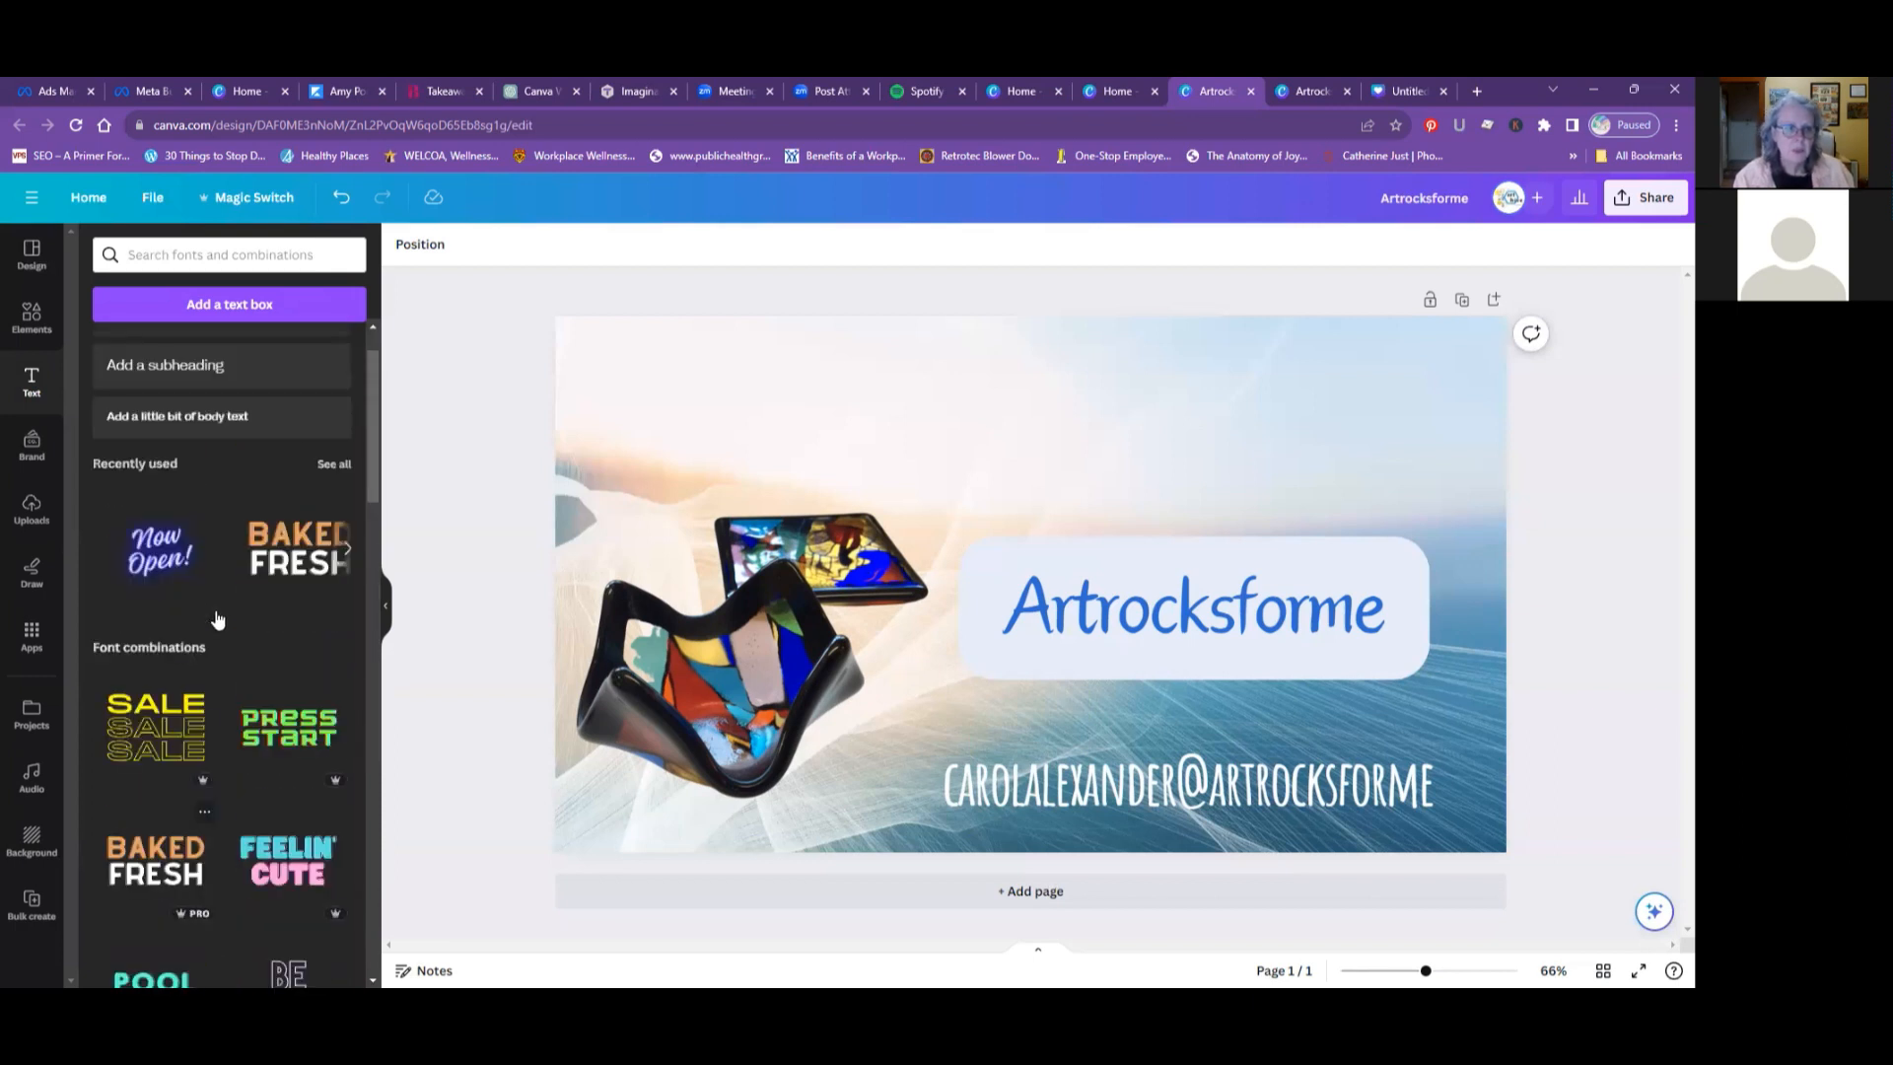
scroll(217, 619, up, 2)
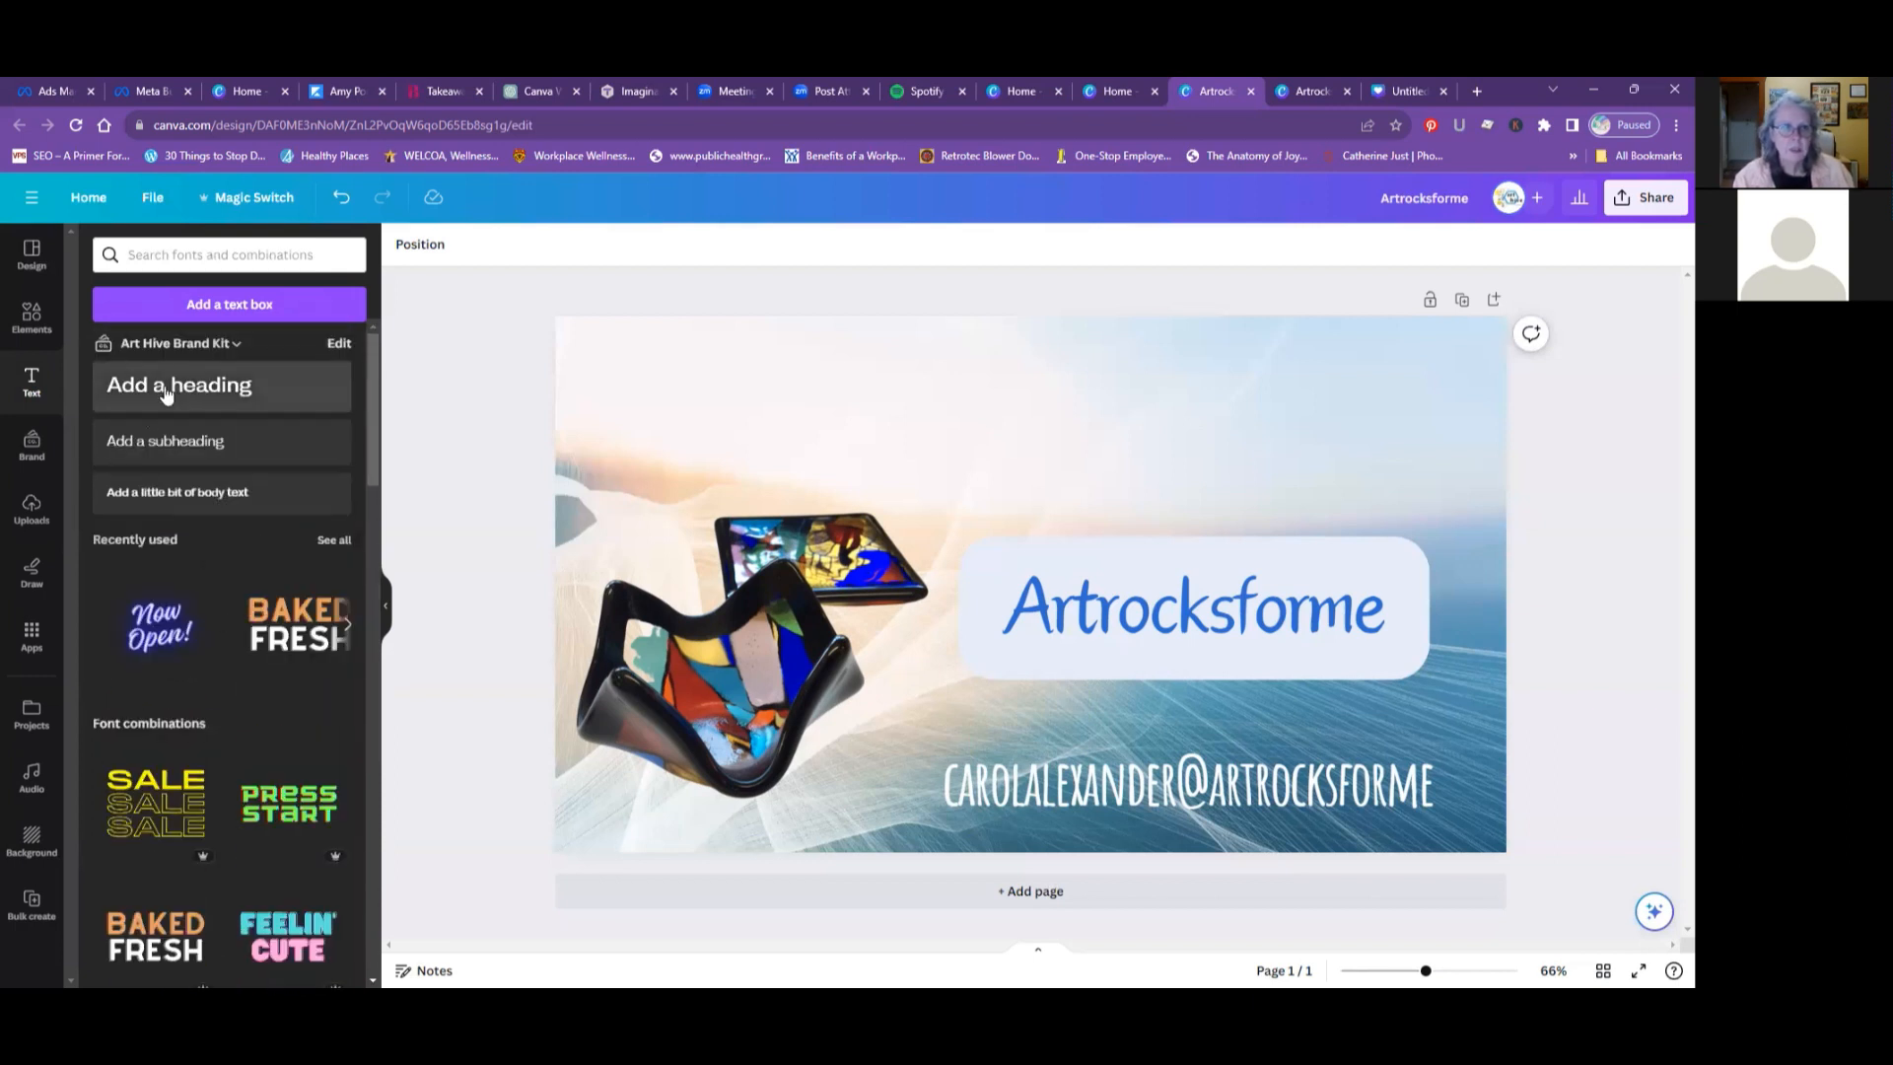
click(165, 390)
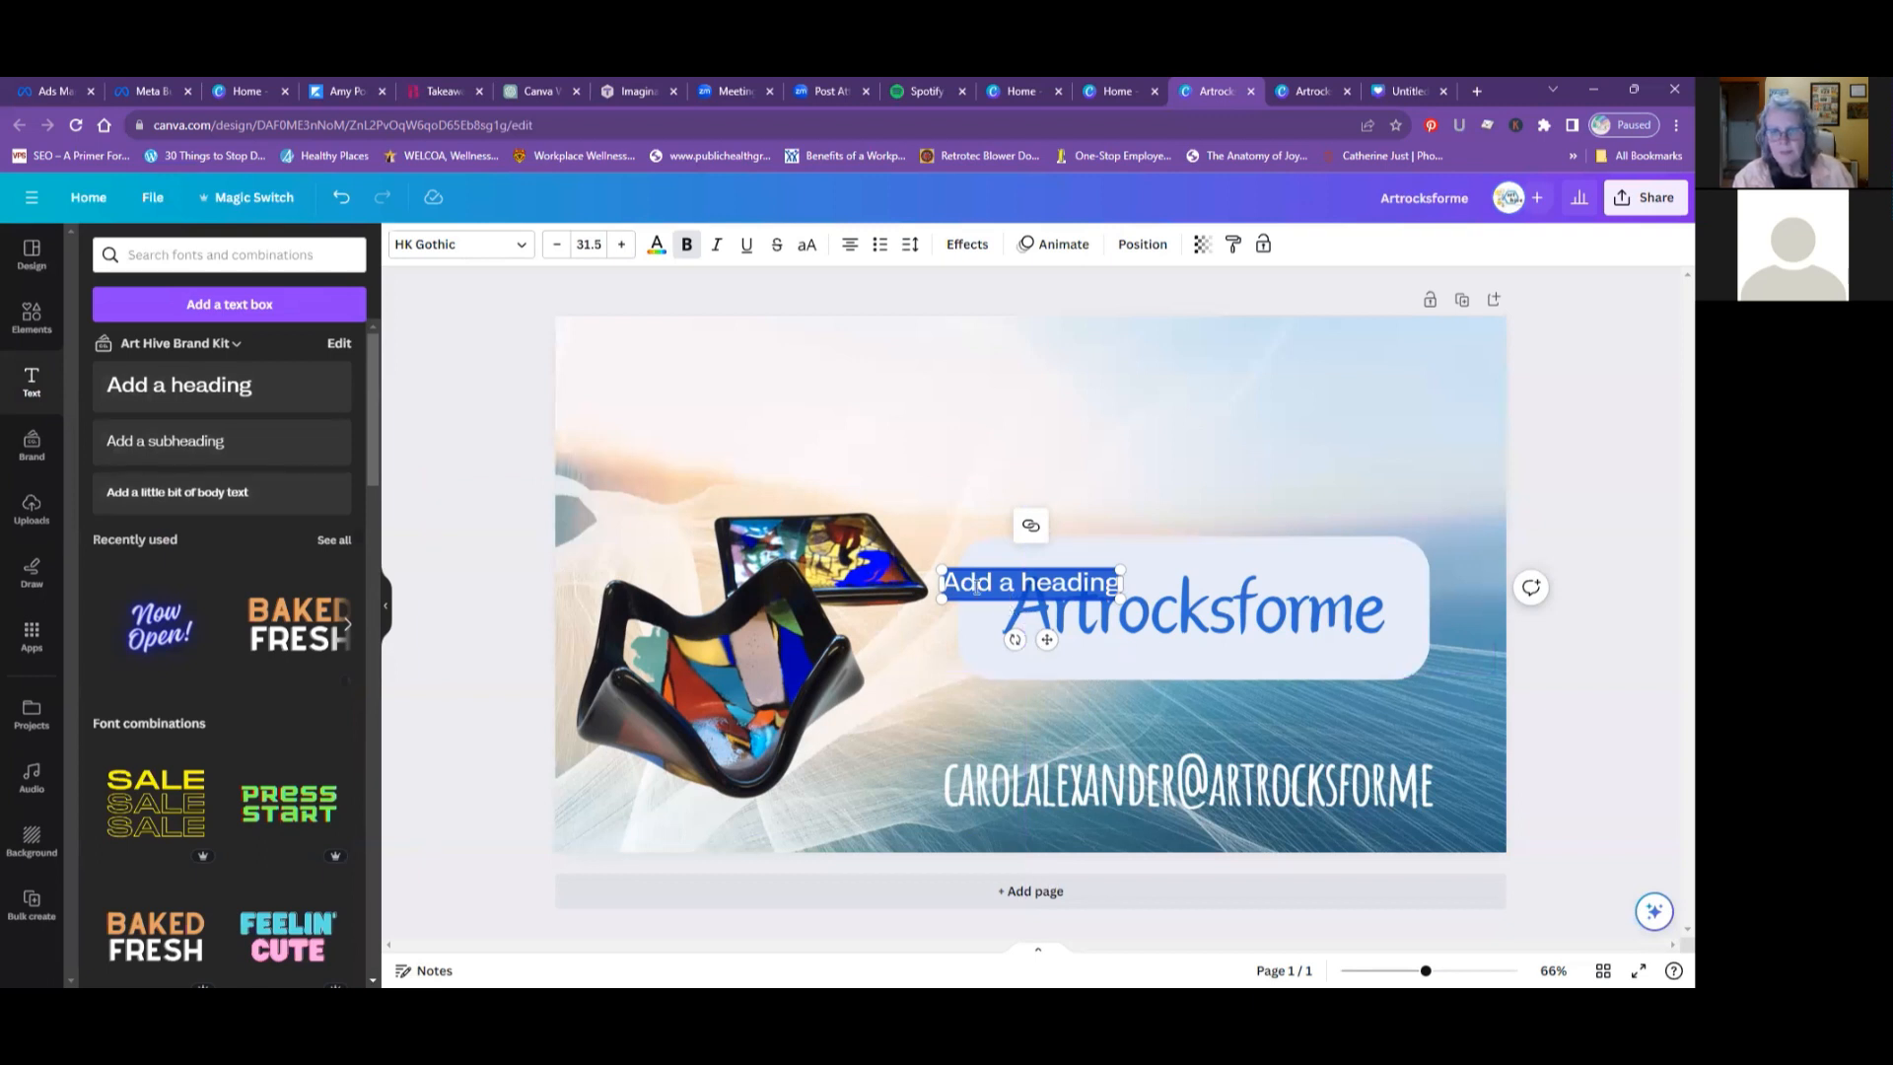
click(558, 246)
click(558, 246)
click(558, 246)
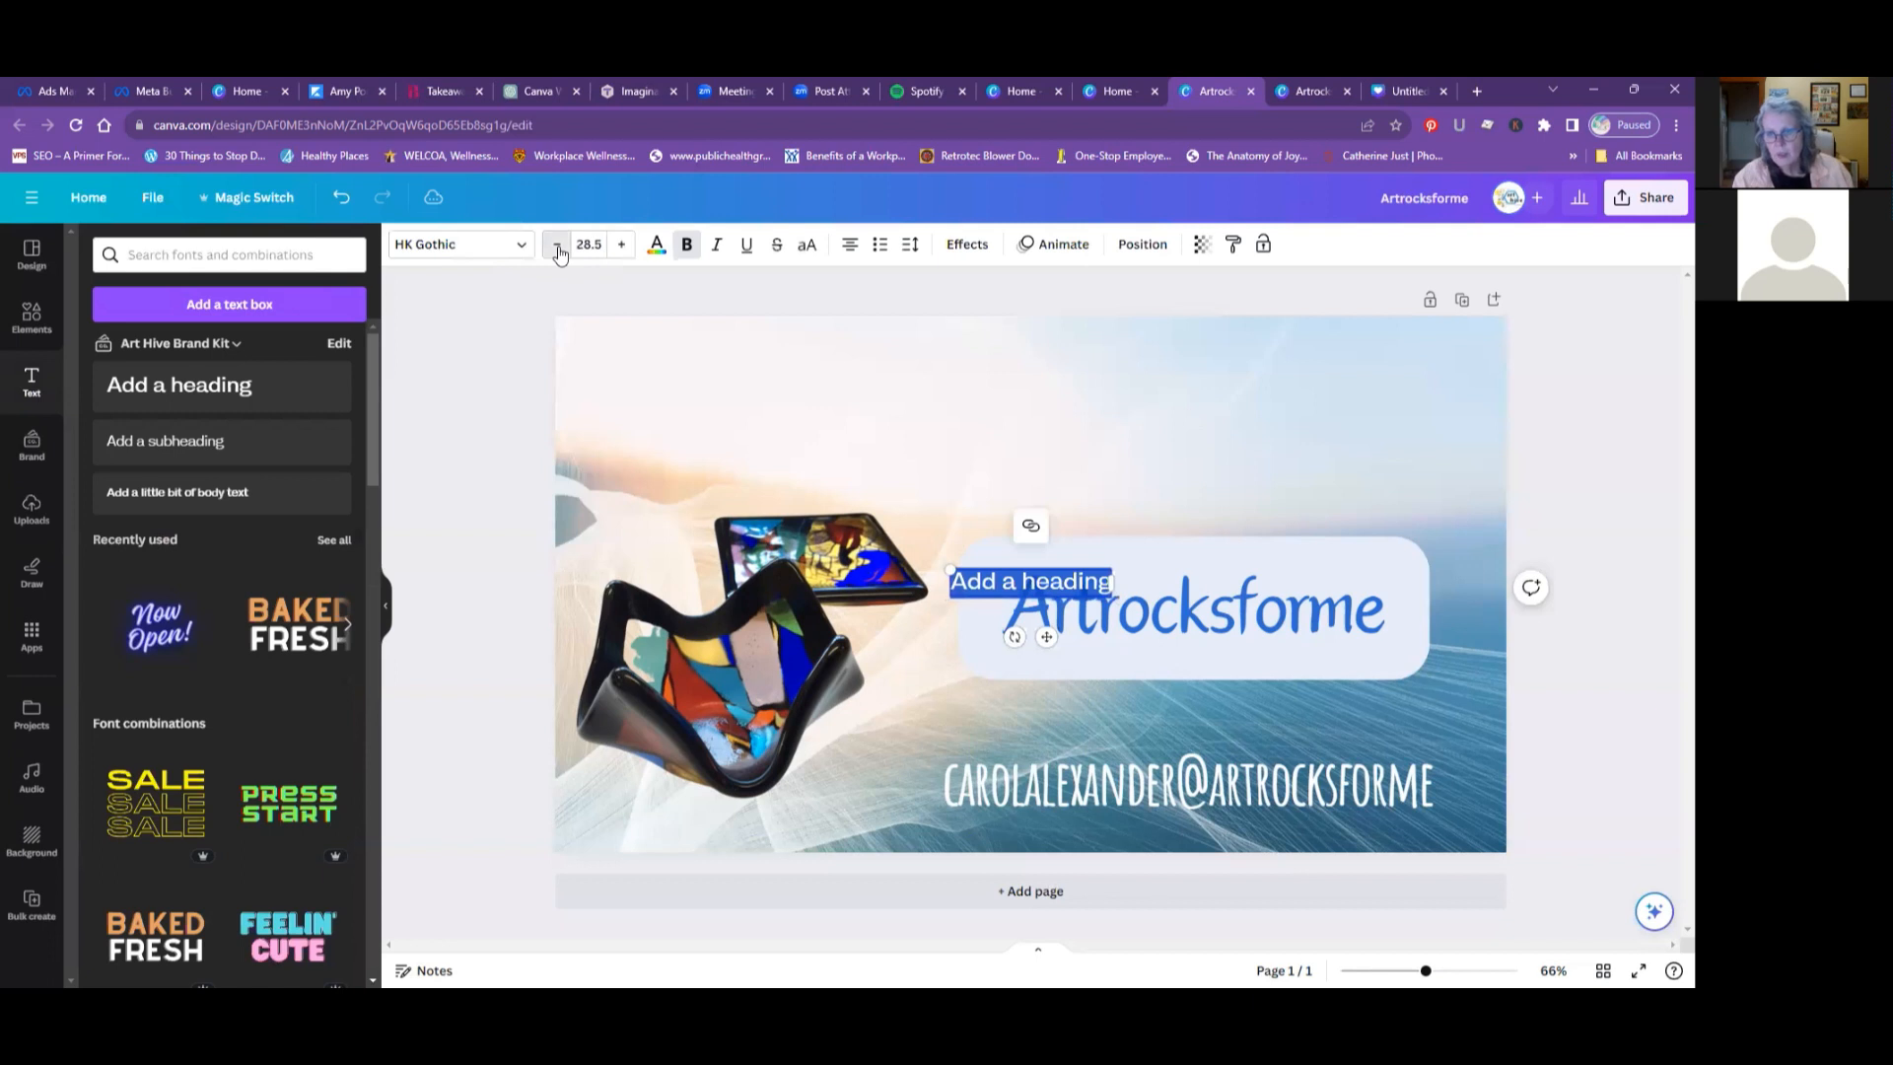
triple_click(558, 246)
triple_click(558, 246)
triple_click(558, 247)
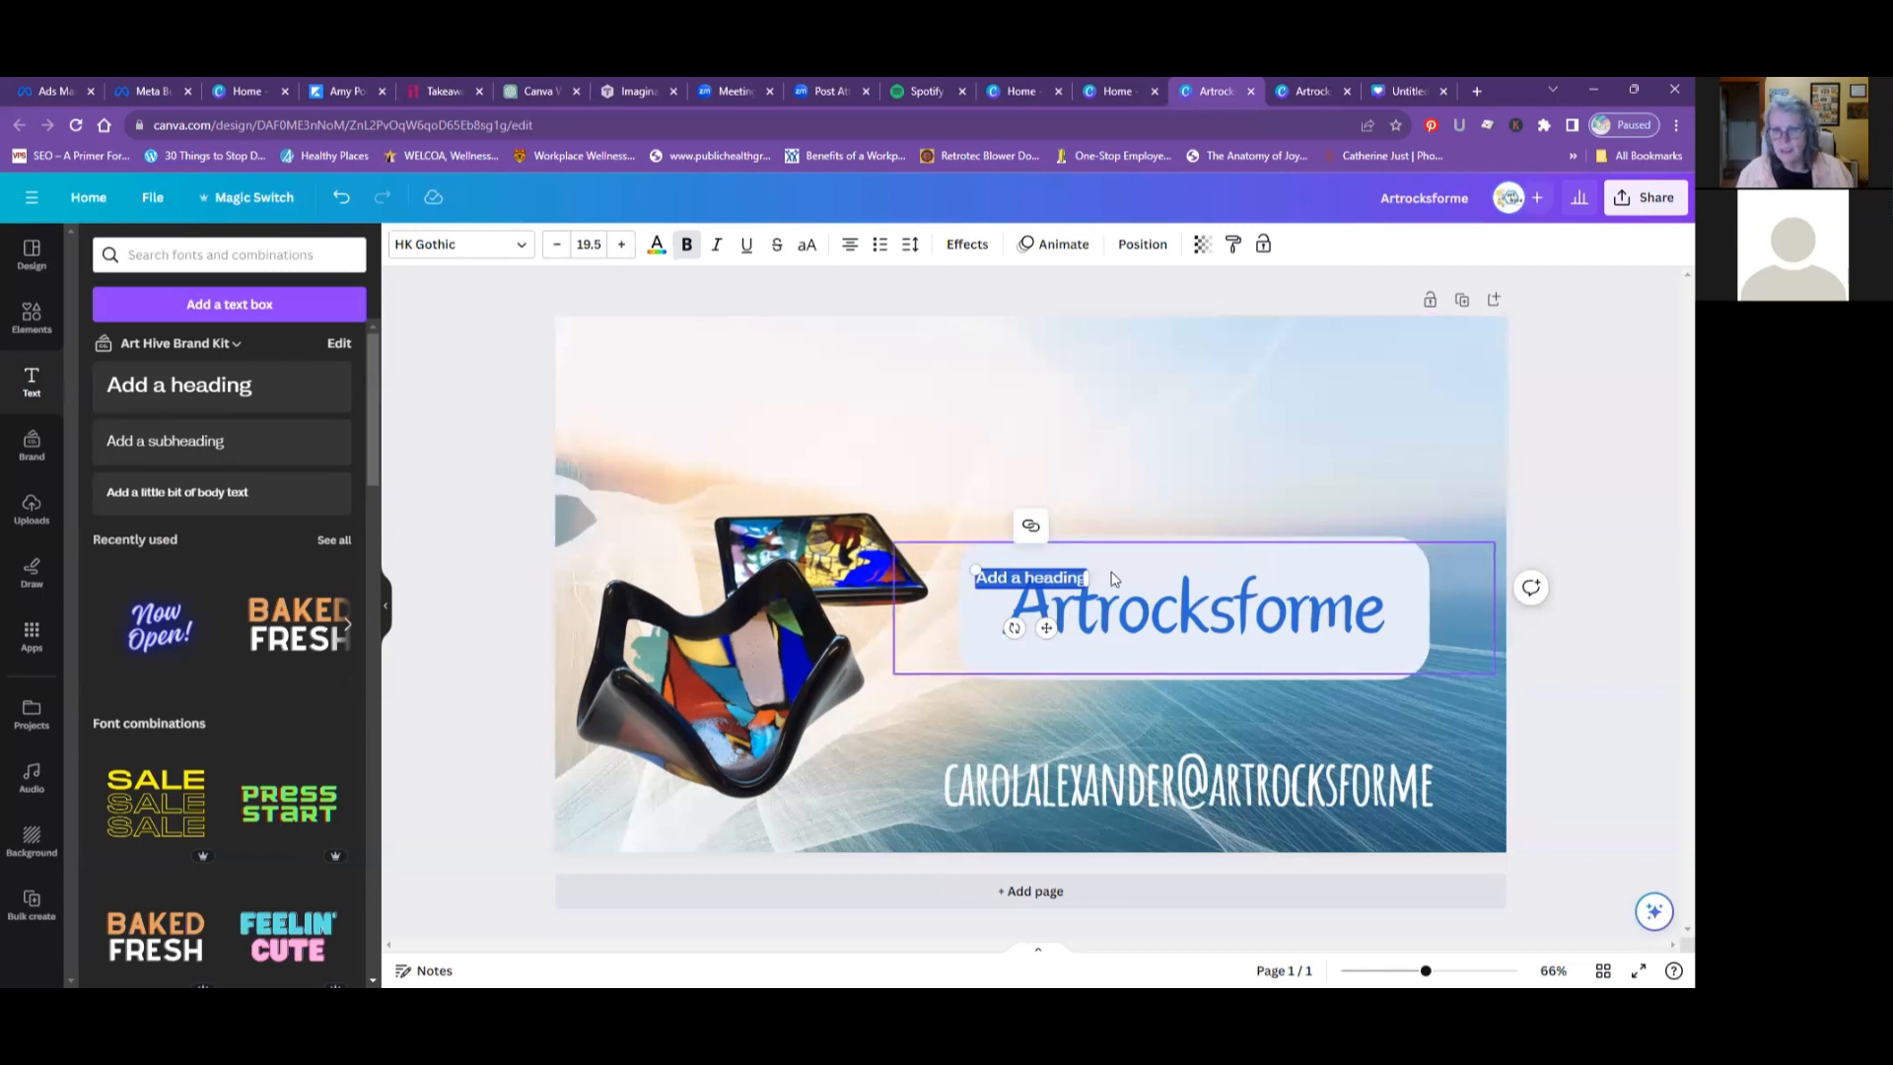
- Move the small heading off the Artrocksforme title to the empty area beside the base of the glass bowl
click(1028, 578)
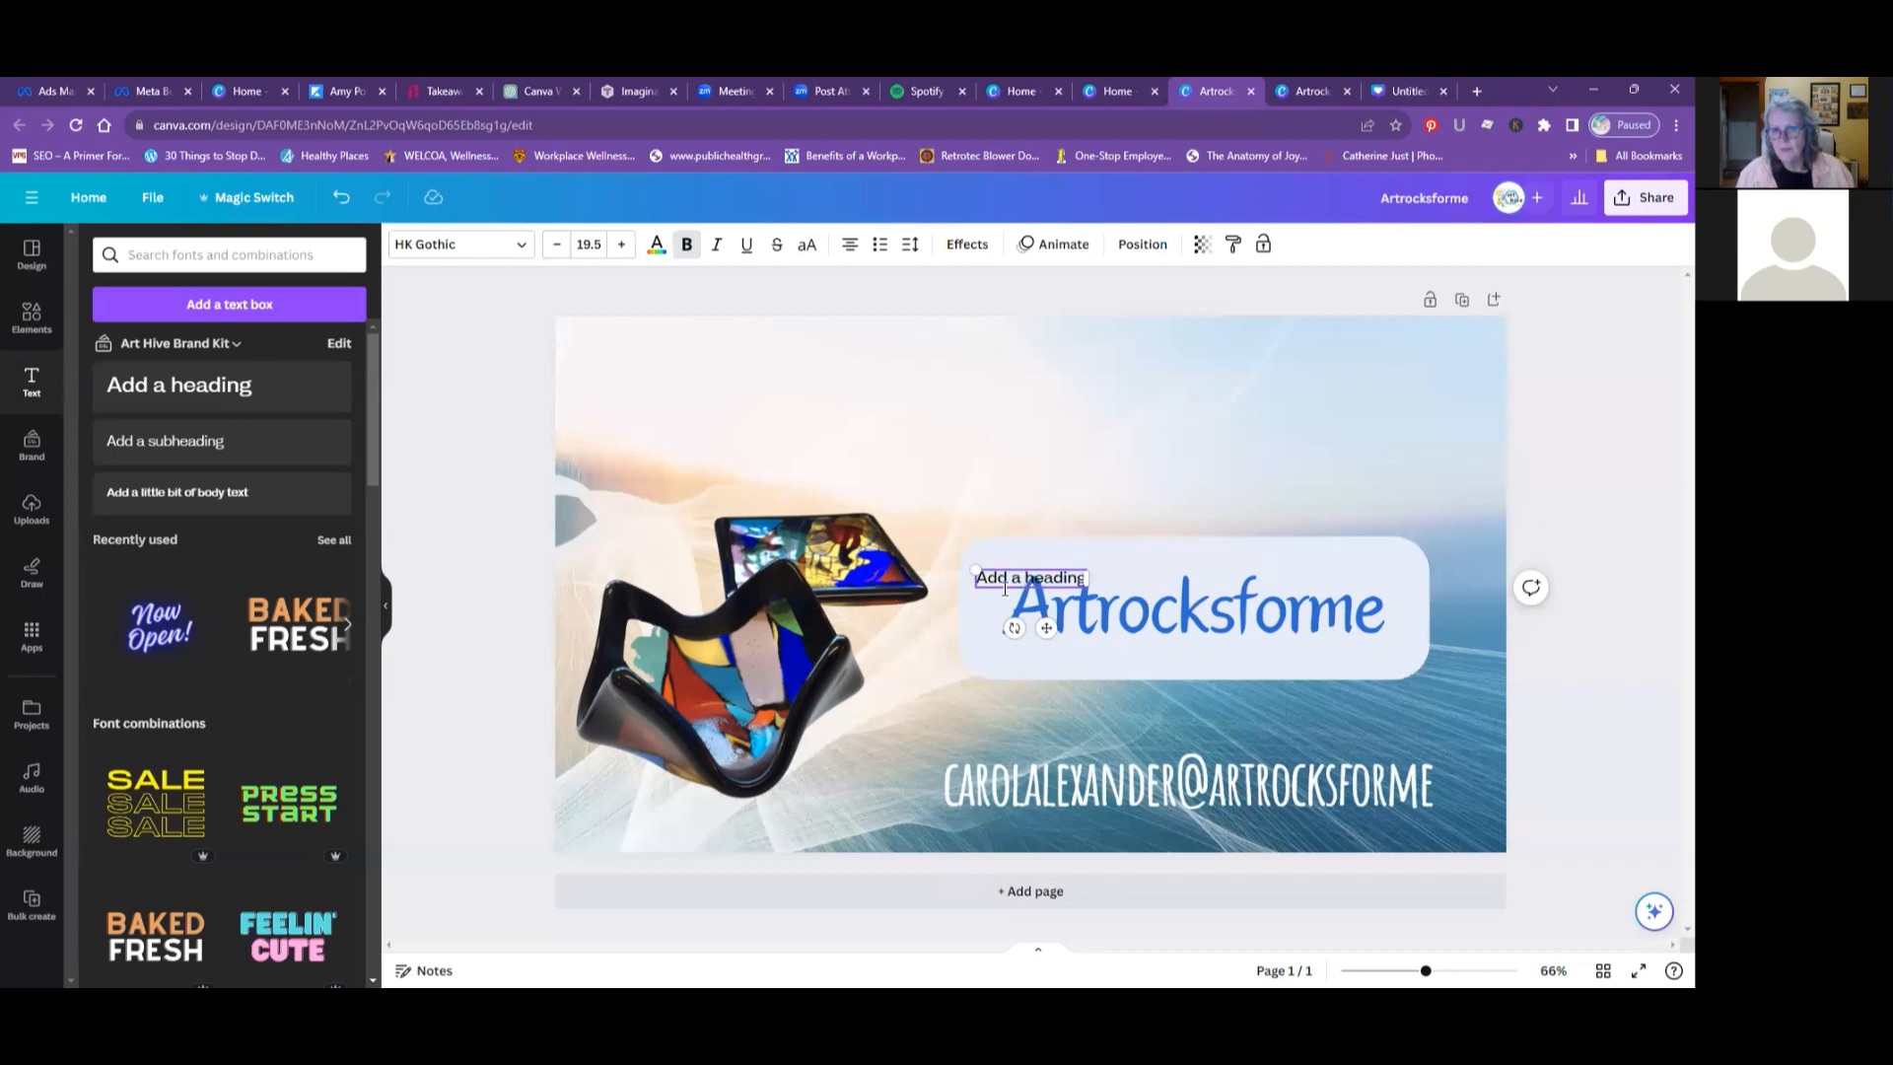
click(1006, 593)
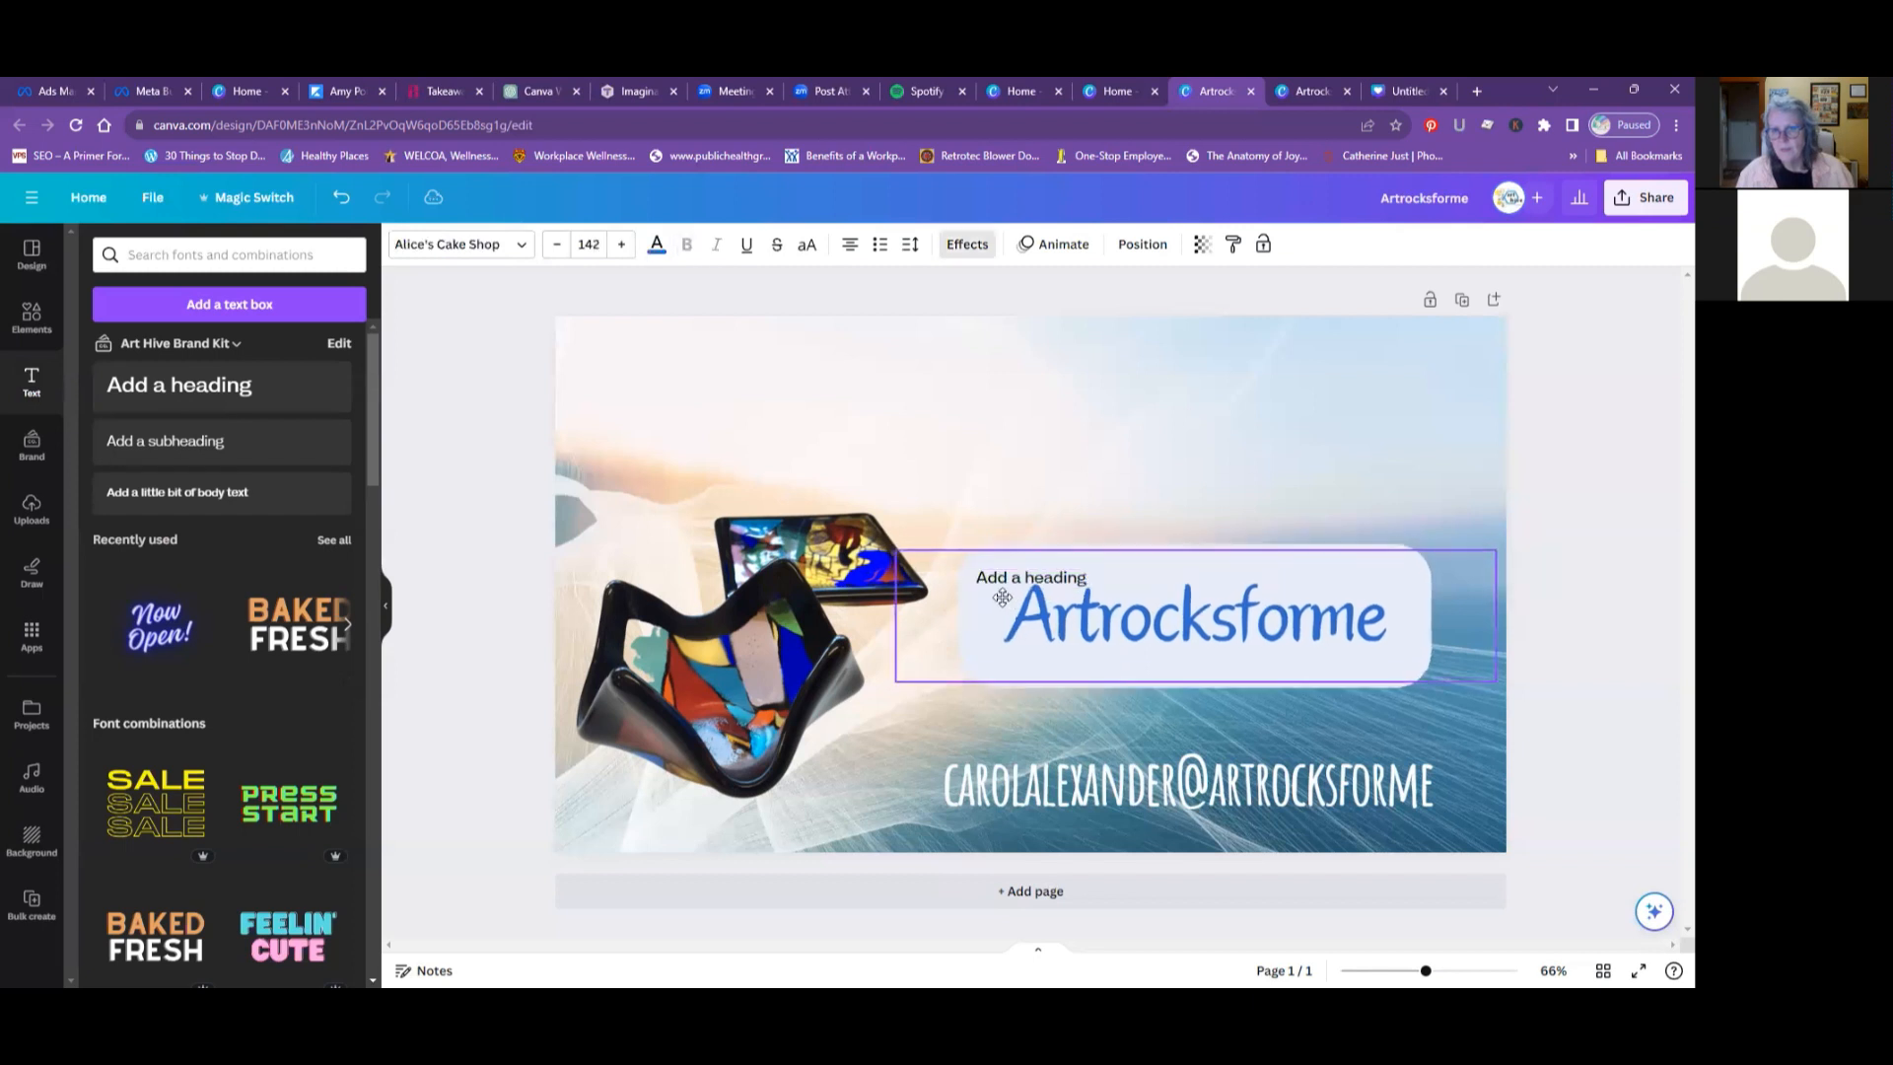
drag(1006, 597, 819, 781)
- Replace the placeholder heading with "Tealight Holder" split over two lines
click(826, 782)
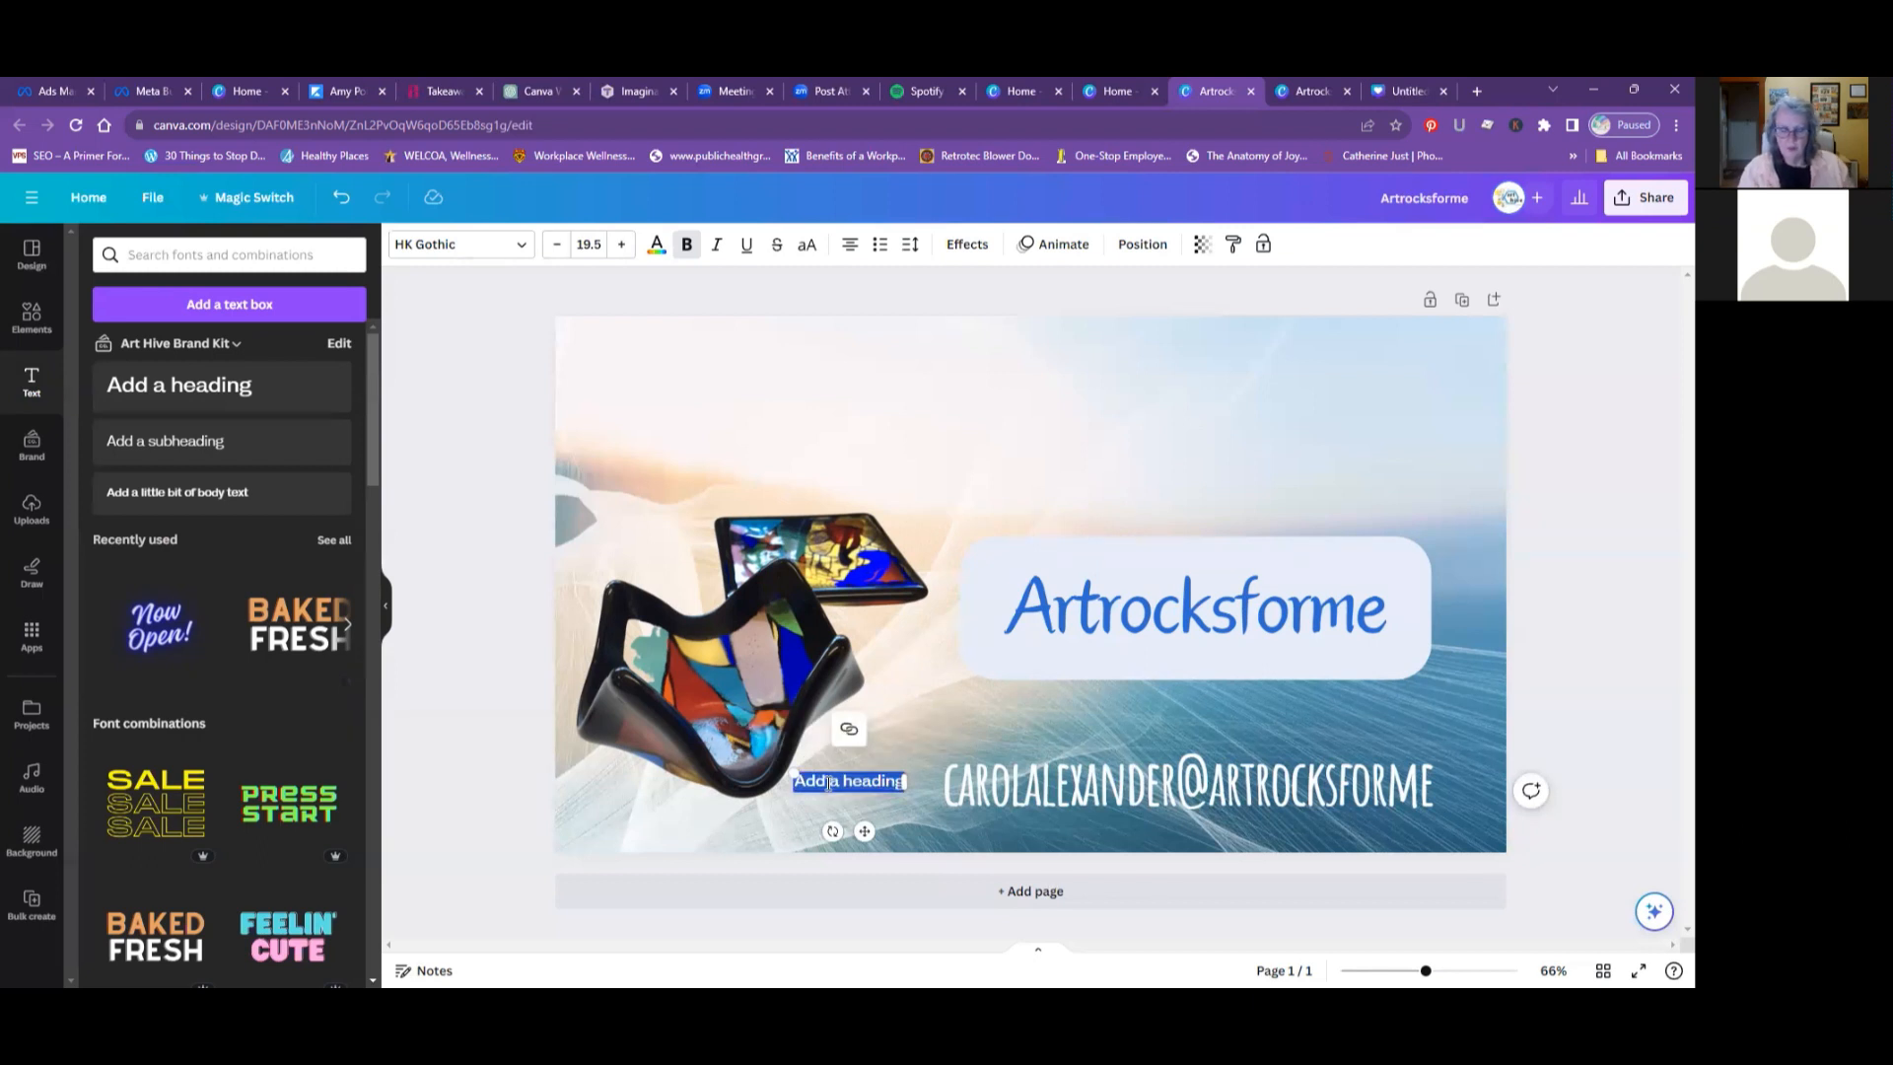
key(BackSpace)
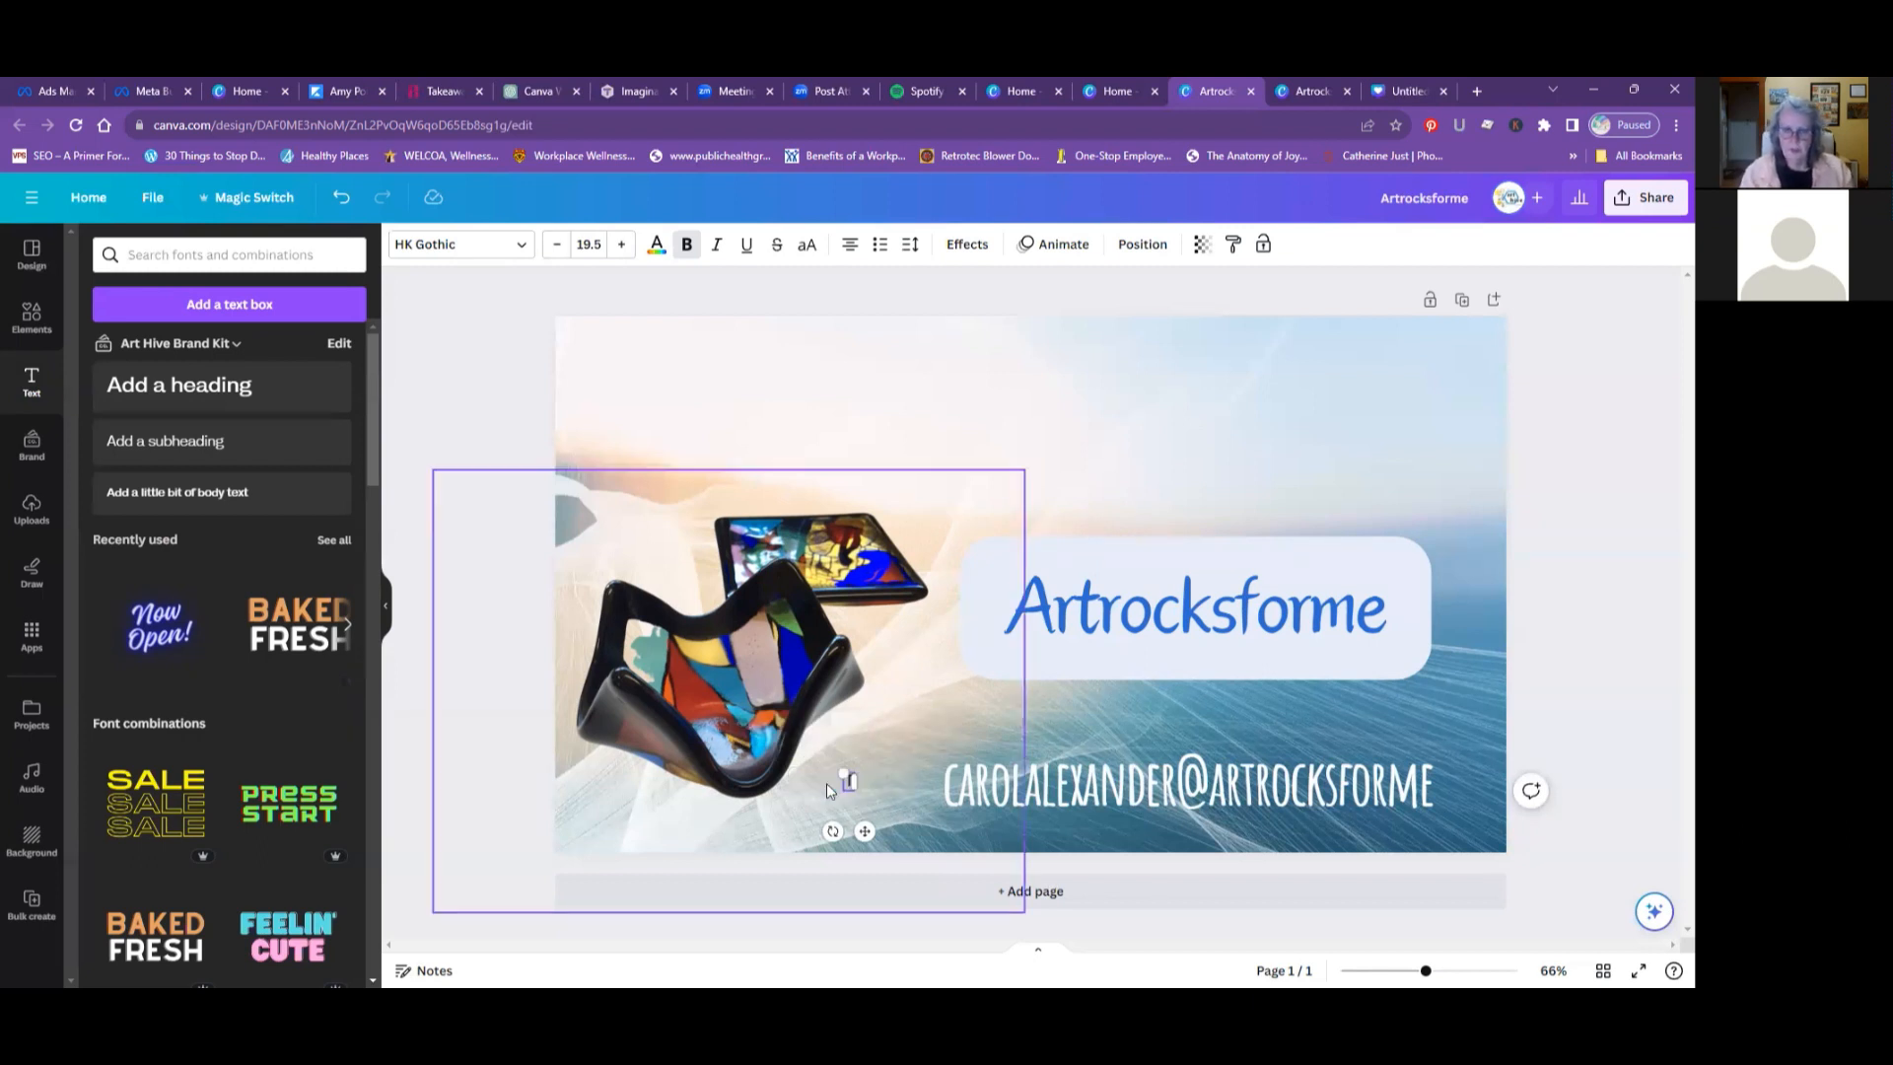
text(Tea)
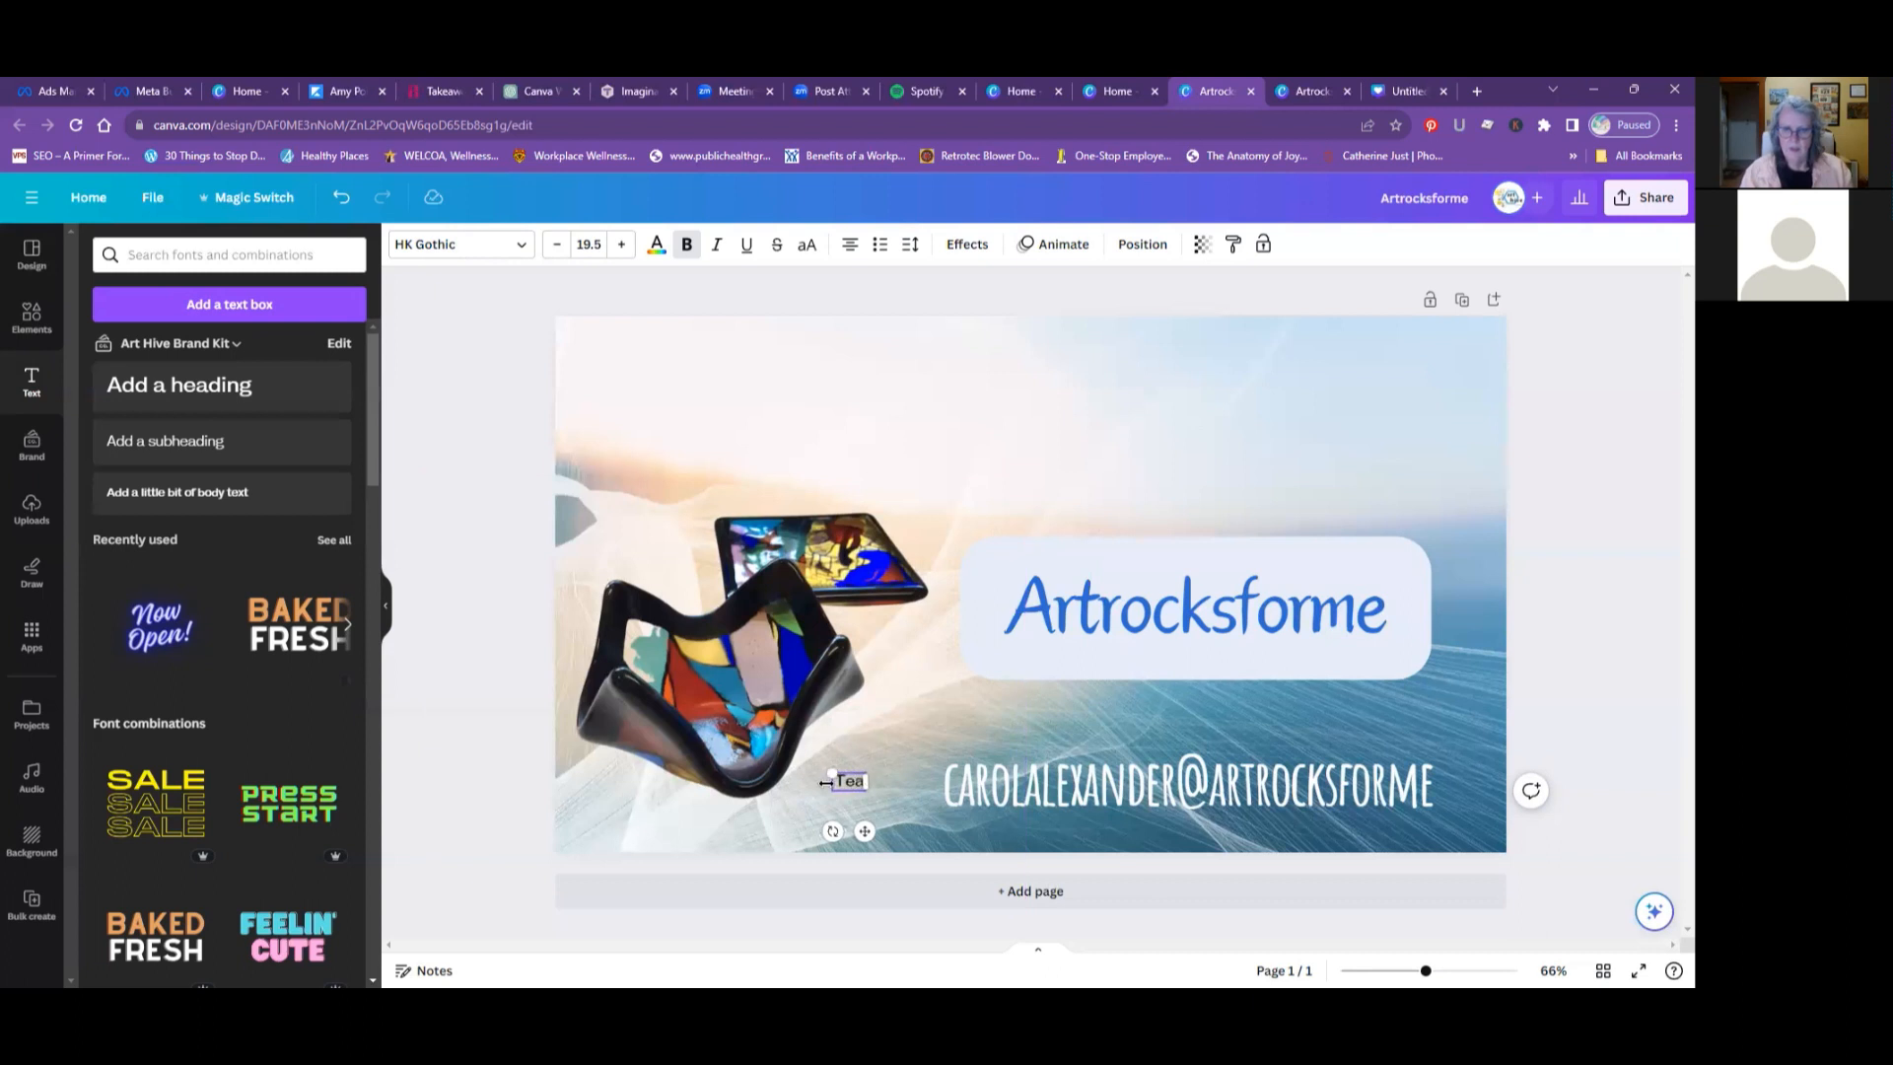
text(light)
key(Return)
text(Hold)
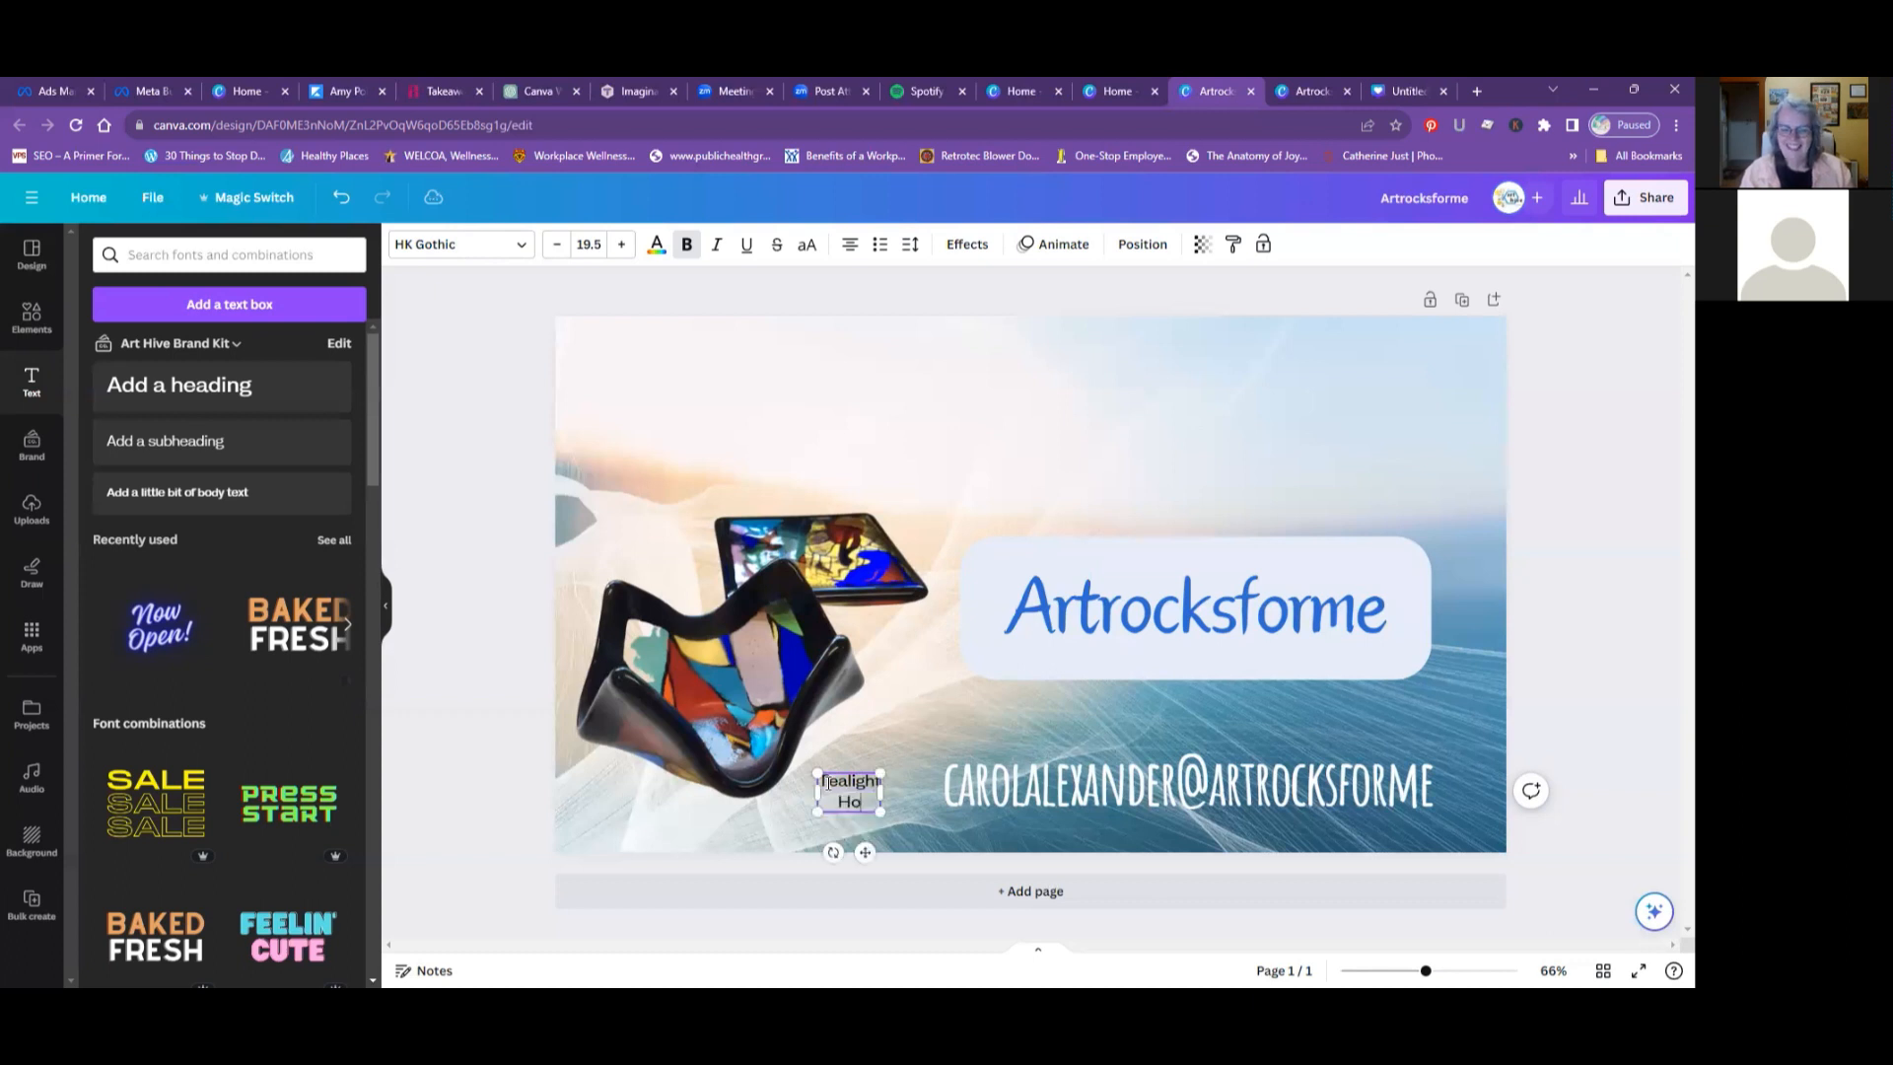
text(er)
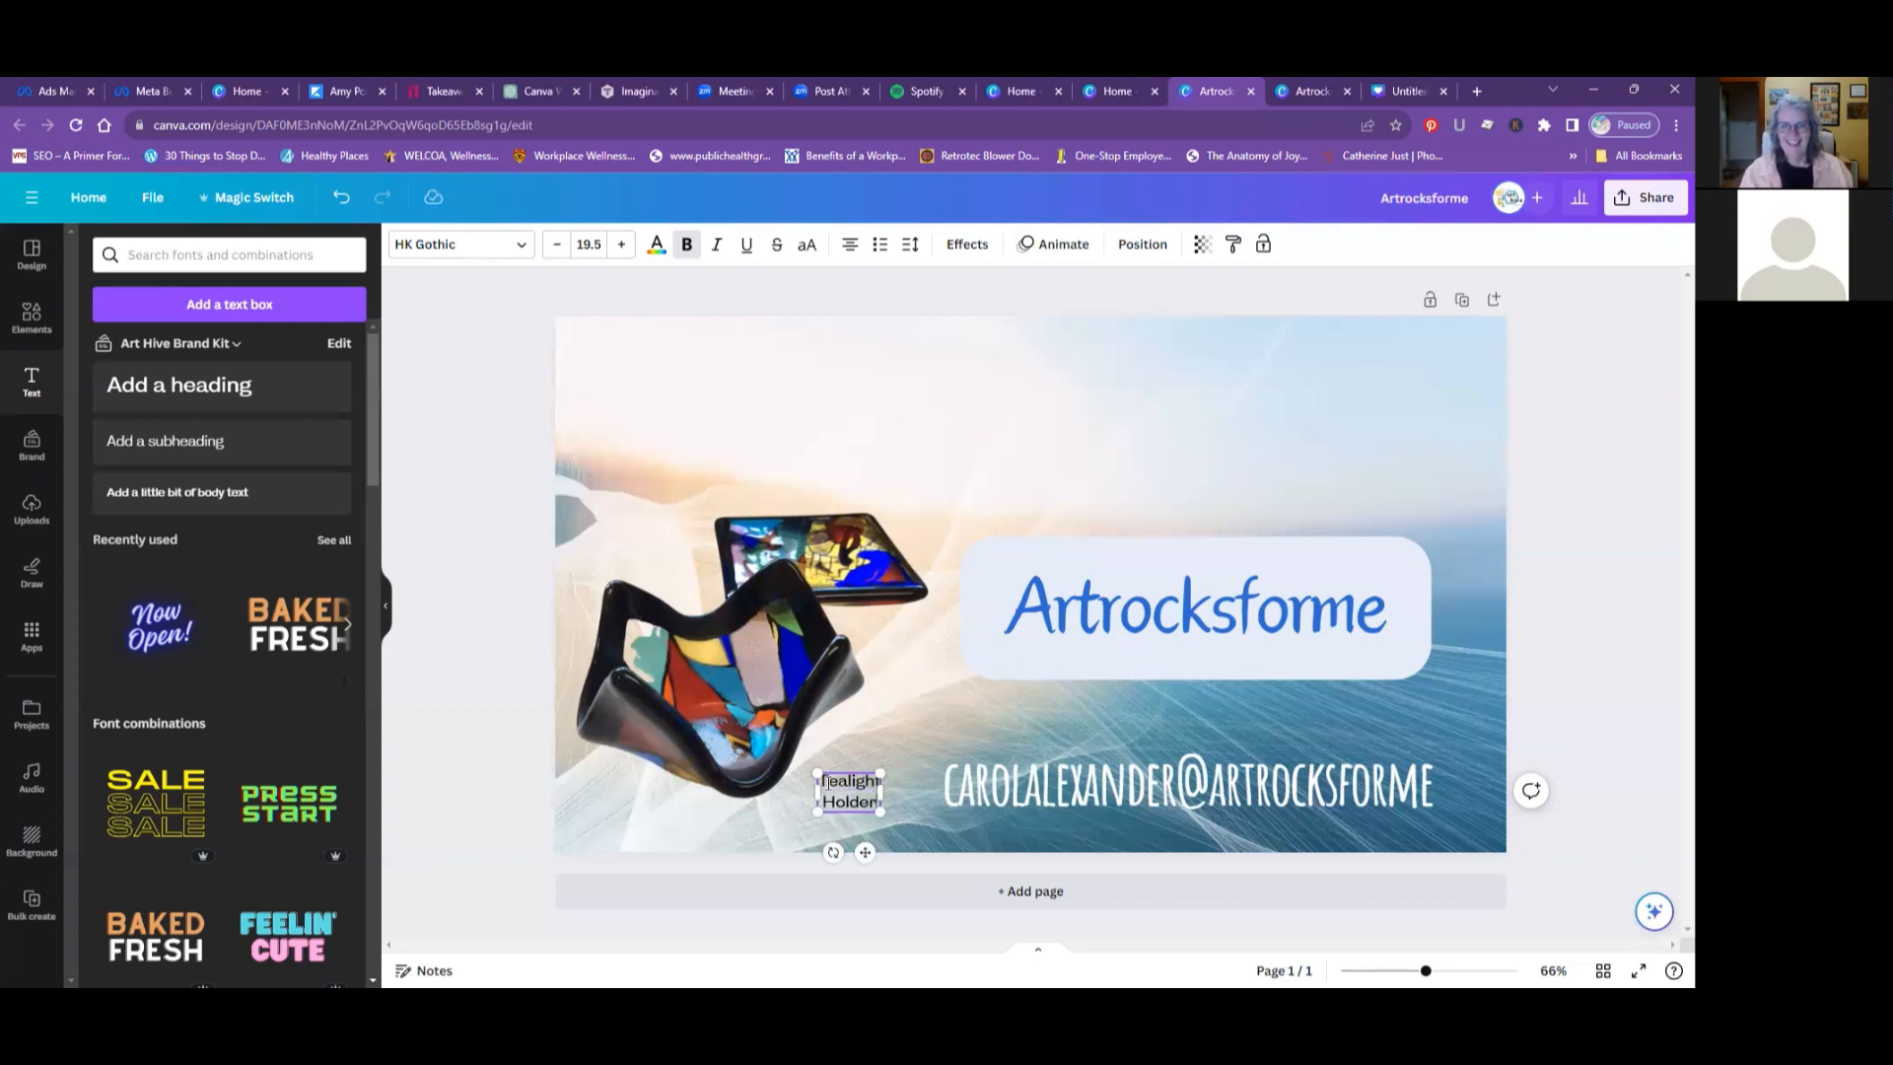
- Cycle the Tealight Holder label's text alignment through its options and back to centered
click(846, 248)
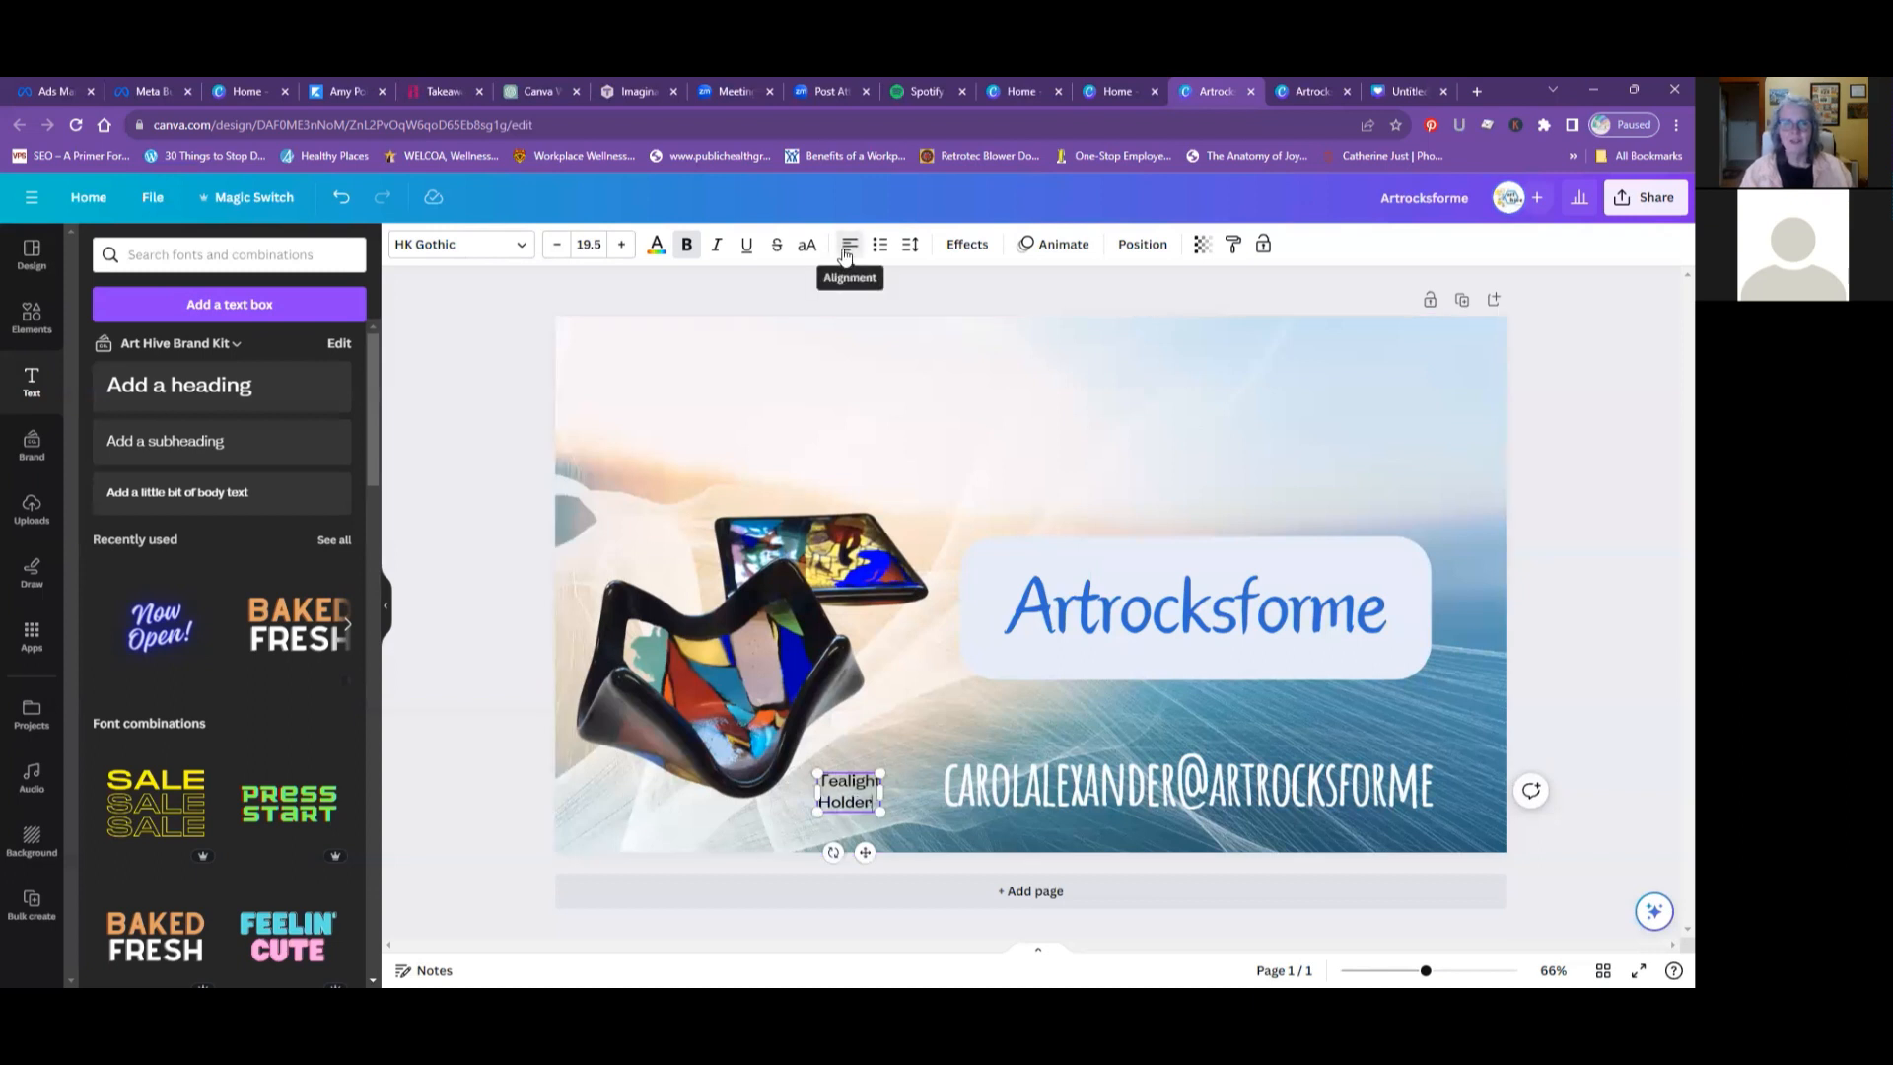
click(846, 257)
click(846, 257)
click(846, 256)
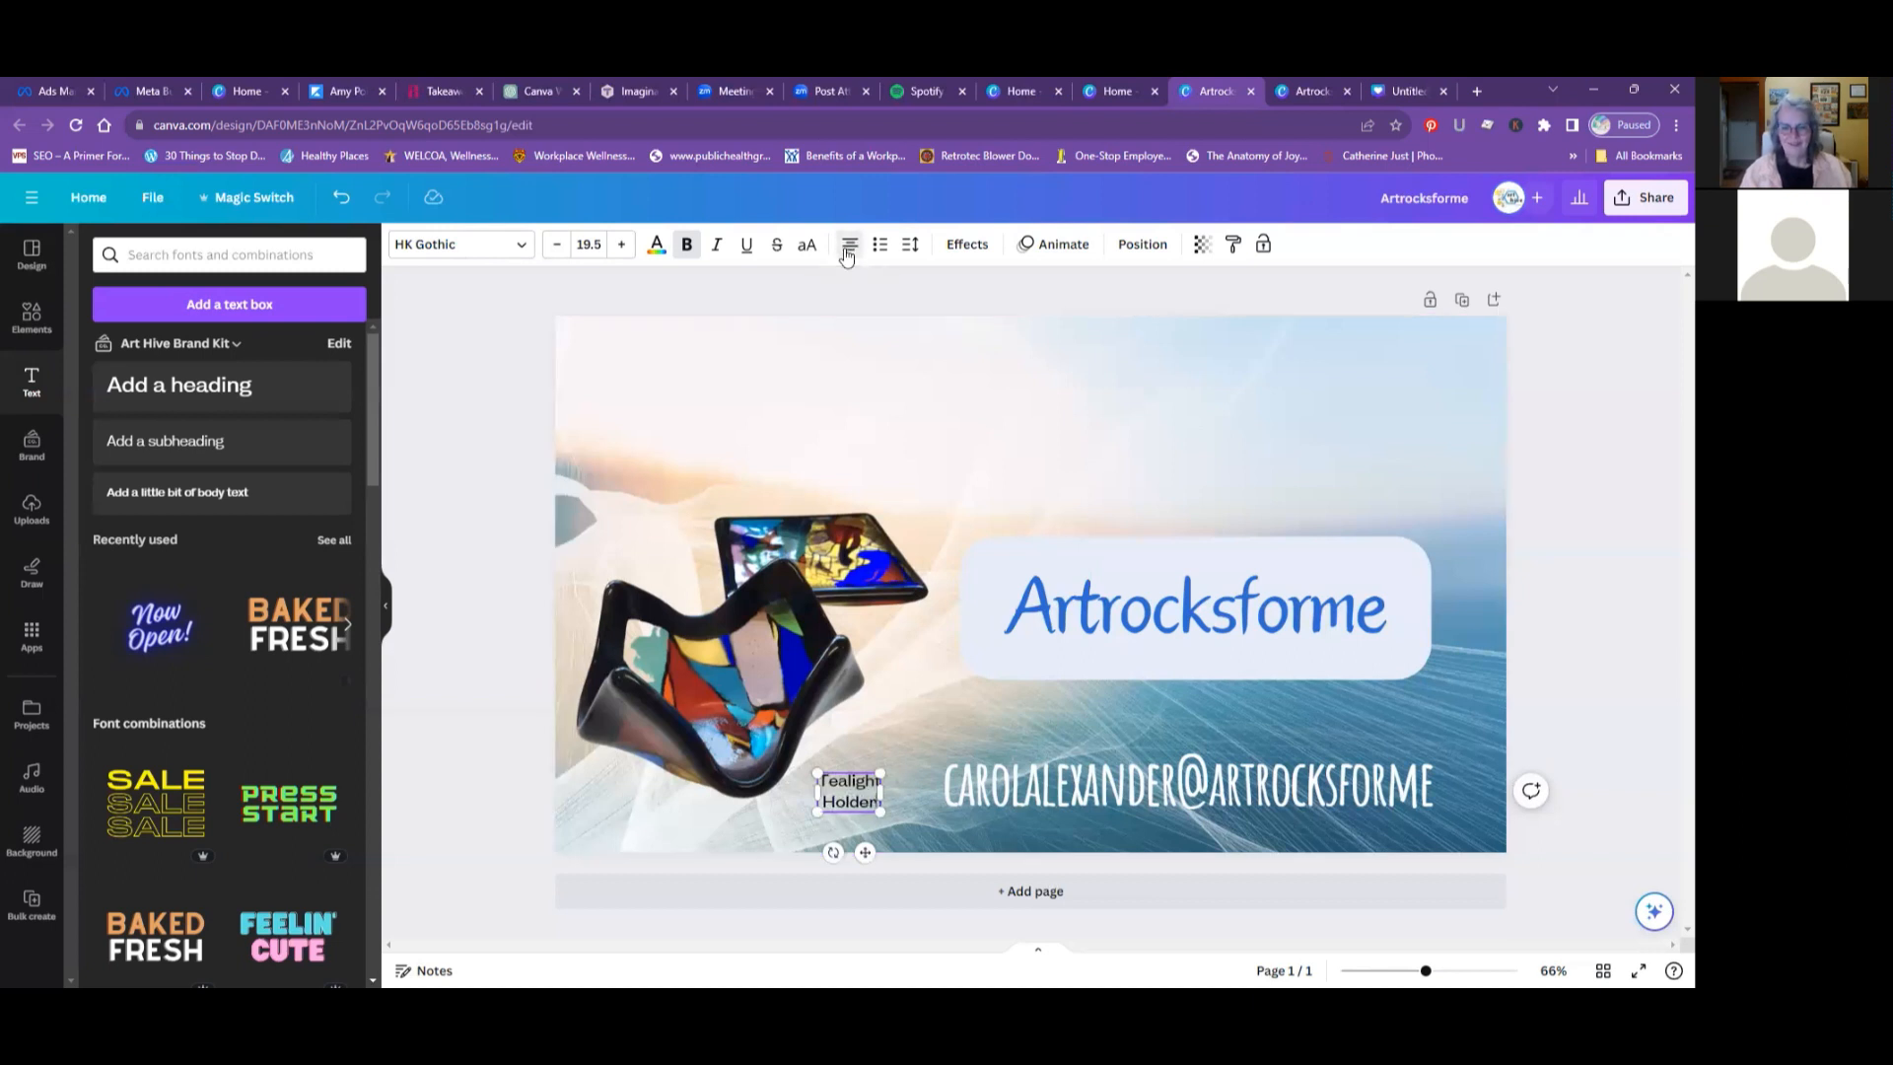
click(863, 890)
scroll(1090, 719, up, 5)
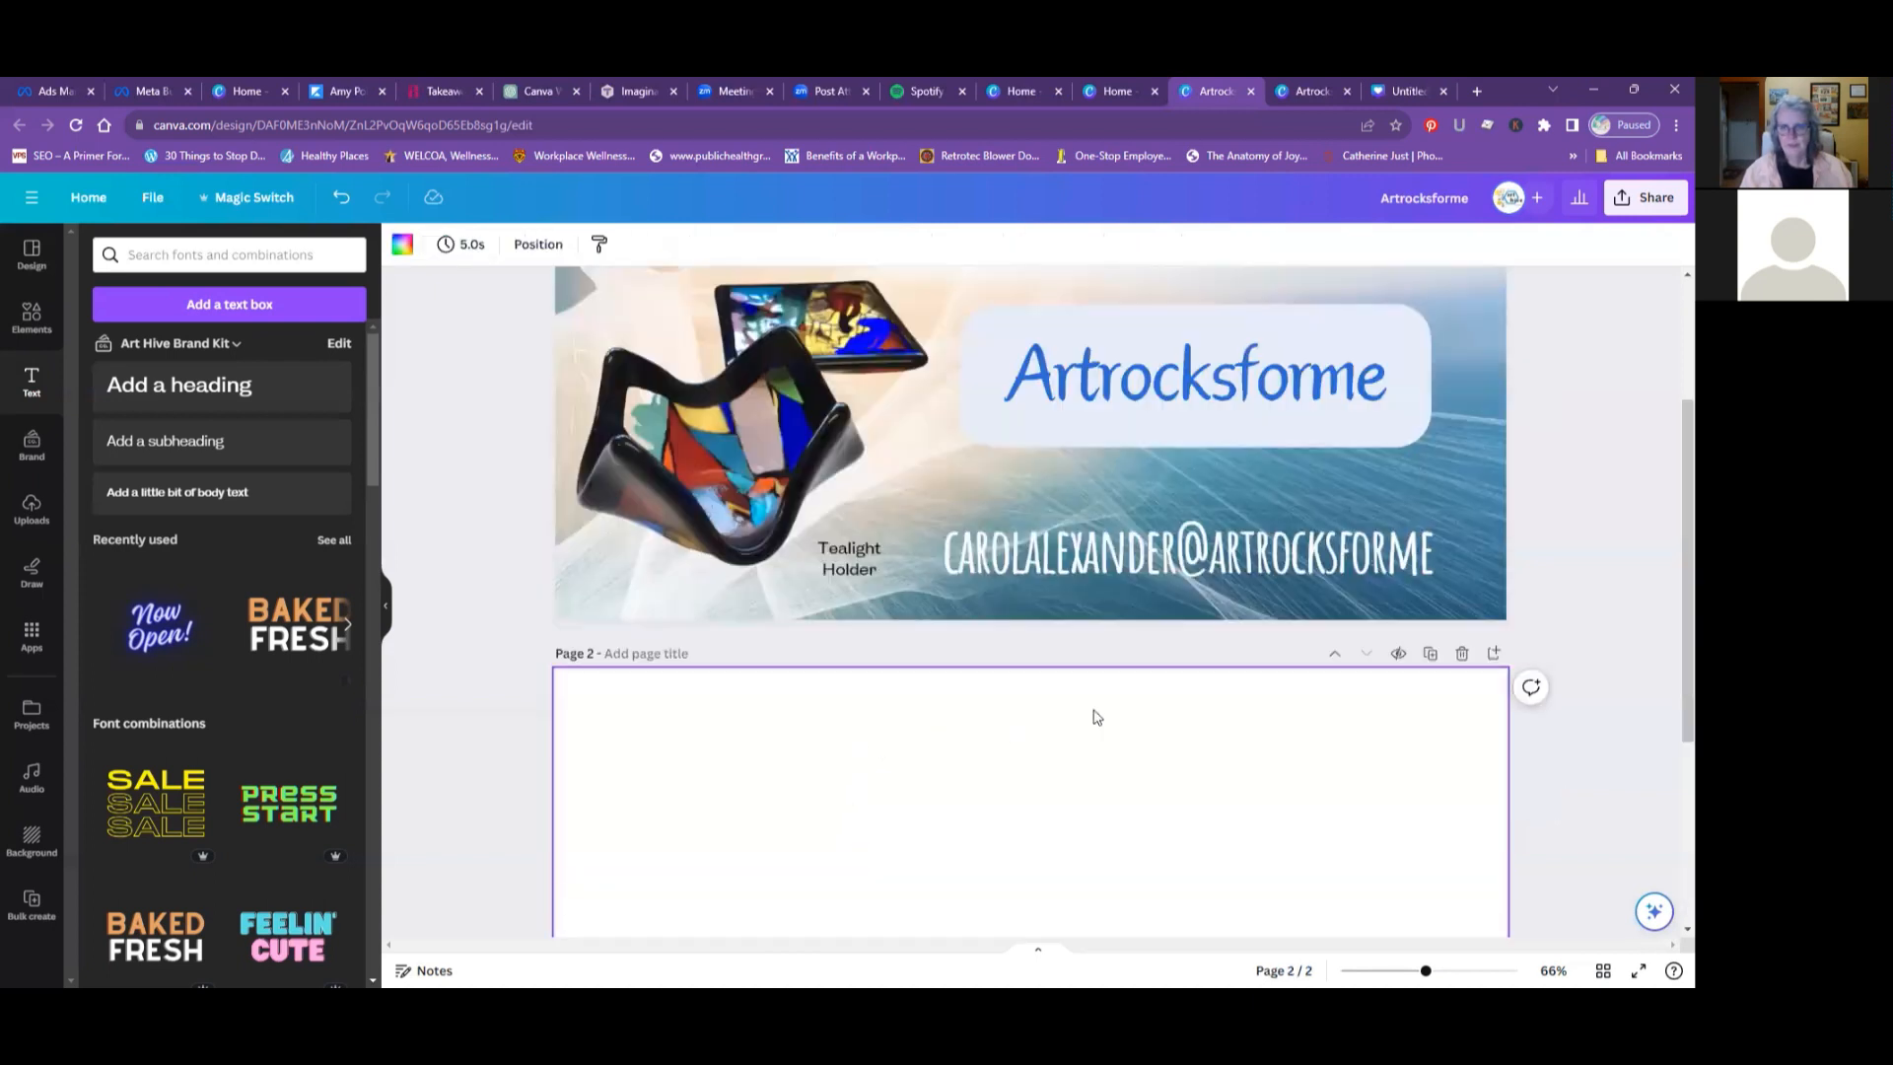
click(1462, 737)
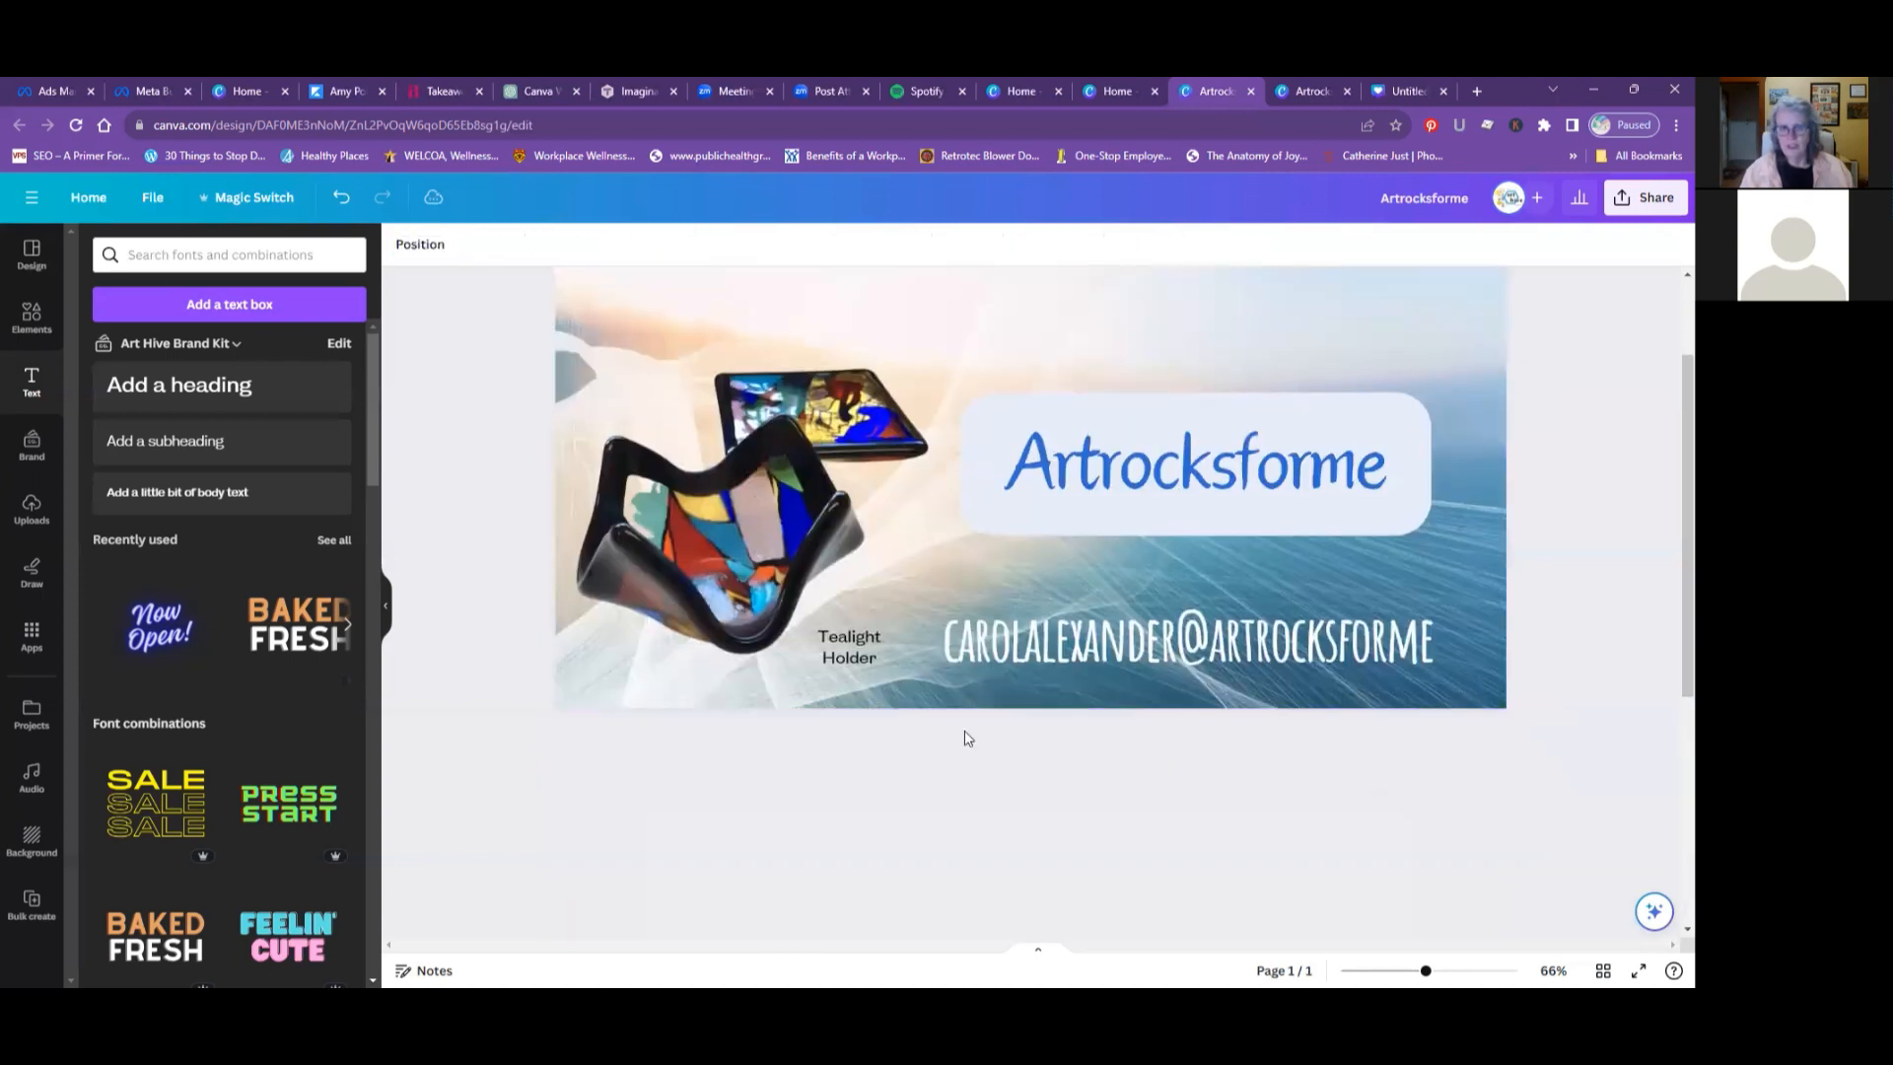
- Nudge the Tealight Holder label closer to the bowl, and place a duplicate of it above the bowl beside the flat glass piece
drag(844, 775, 837, 766)
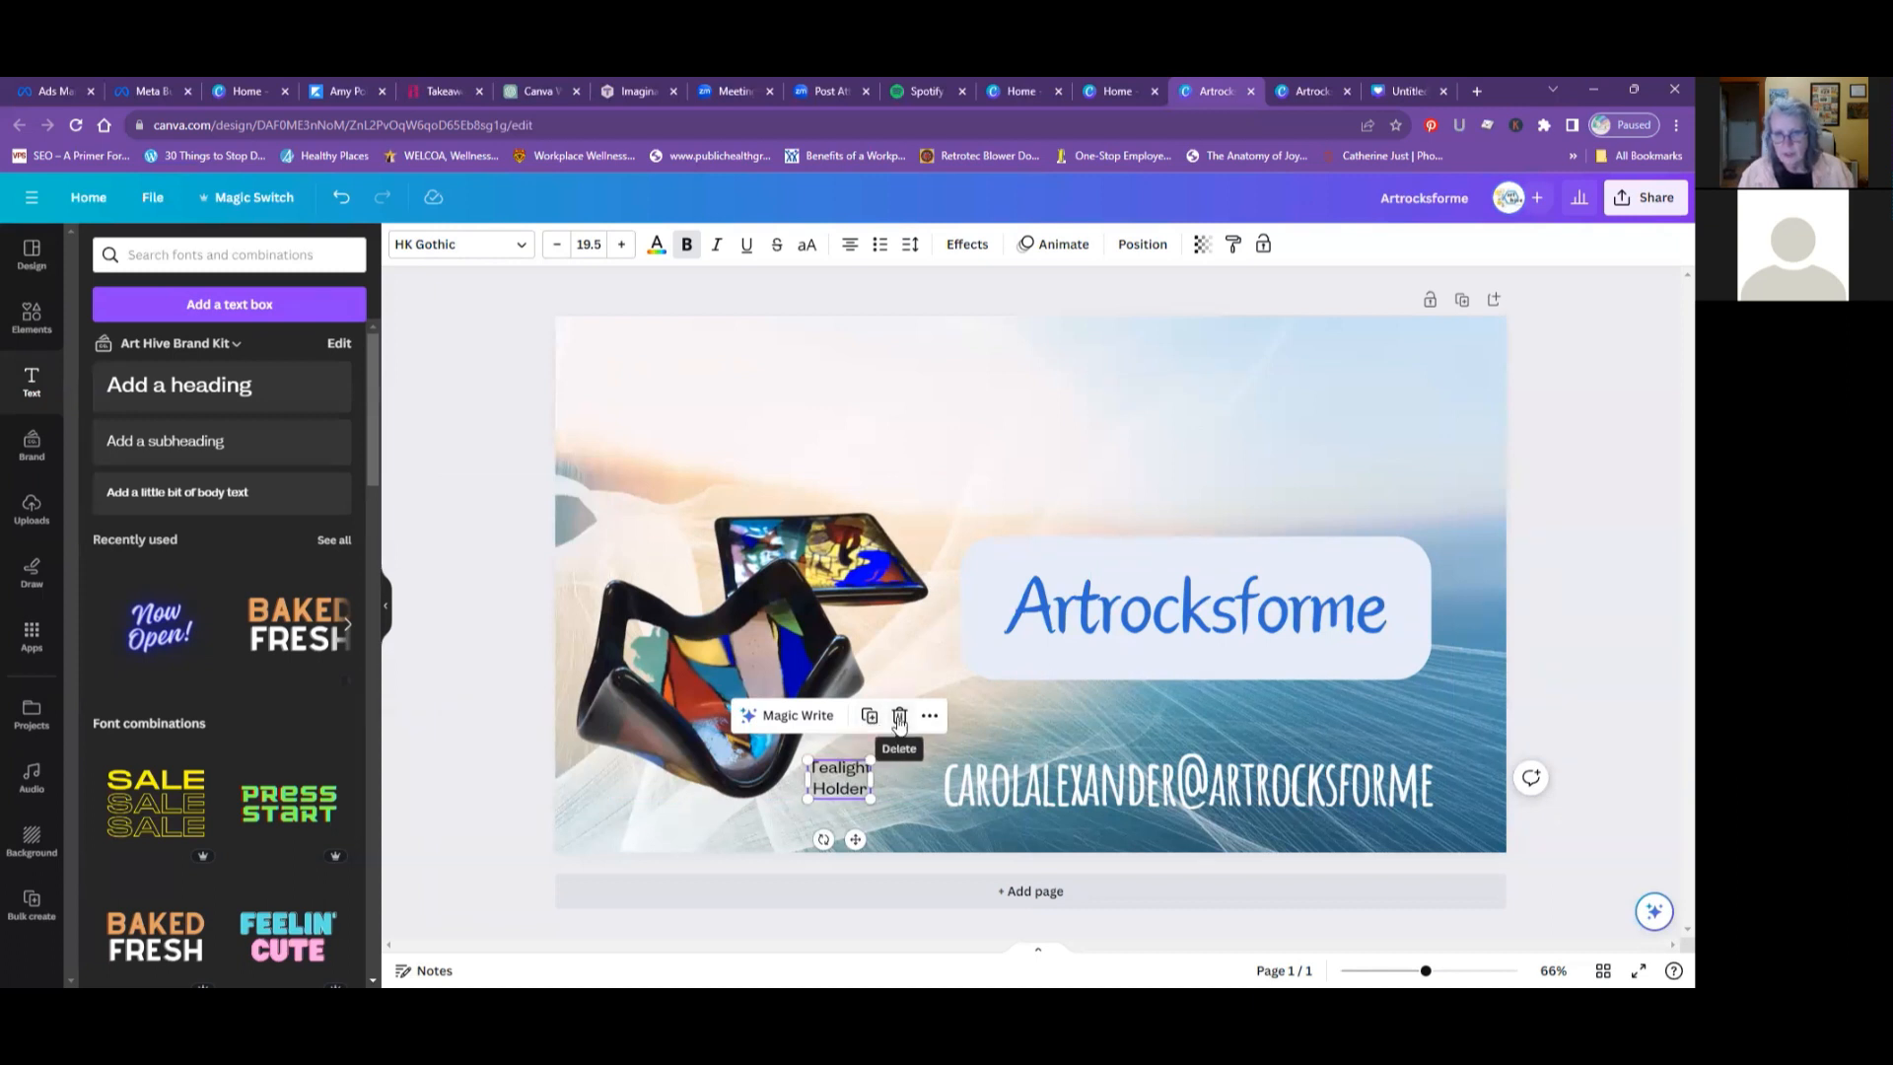
click(928, 714)
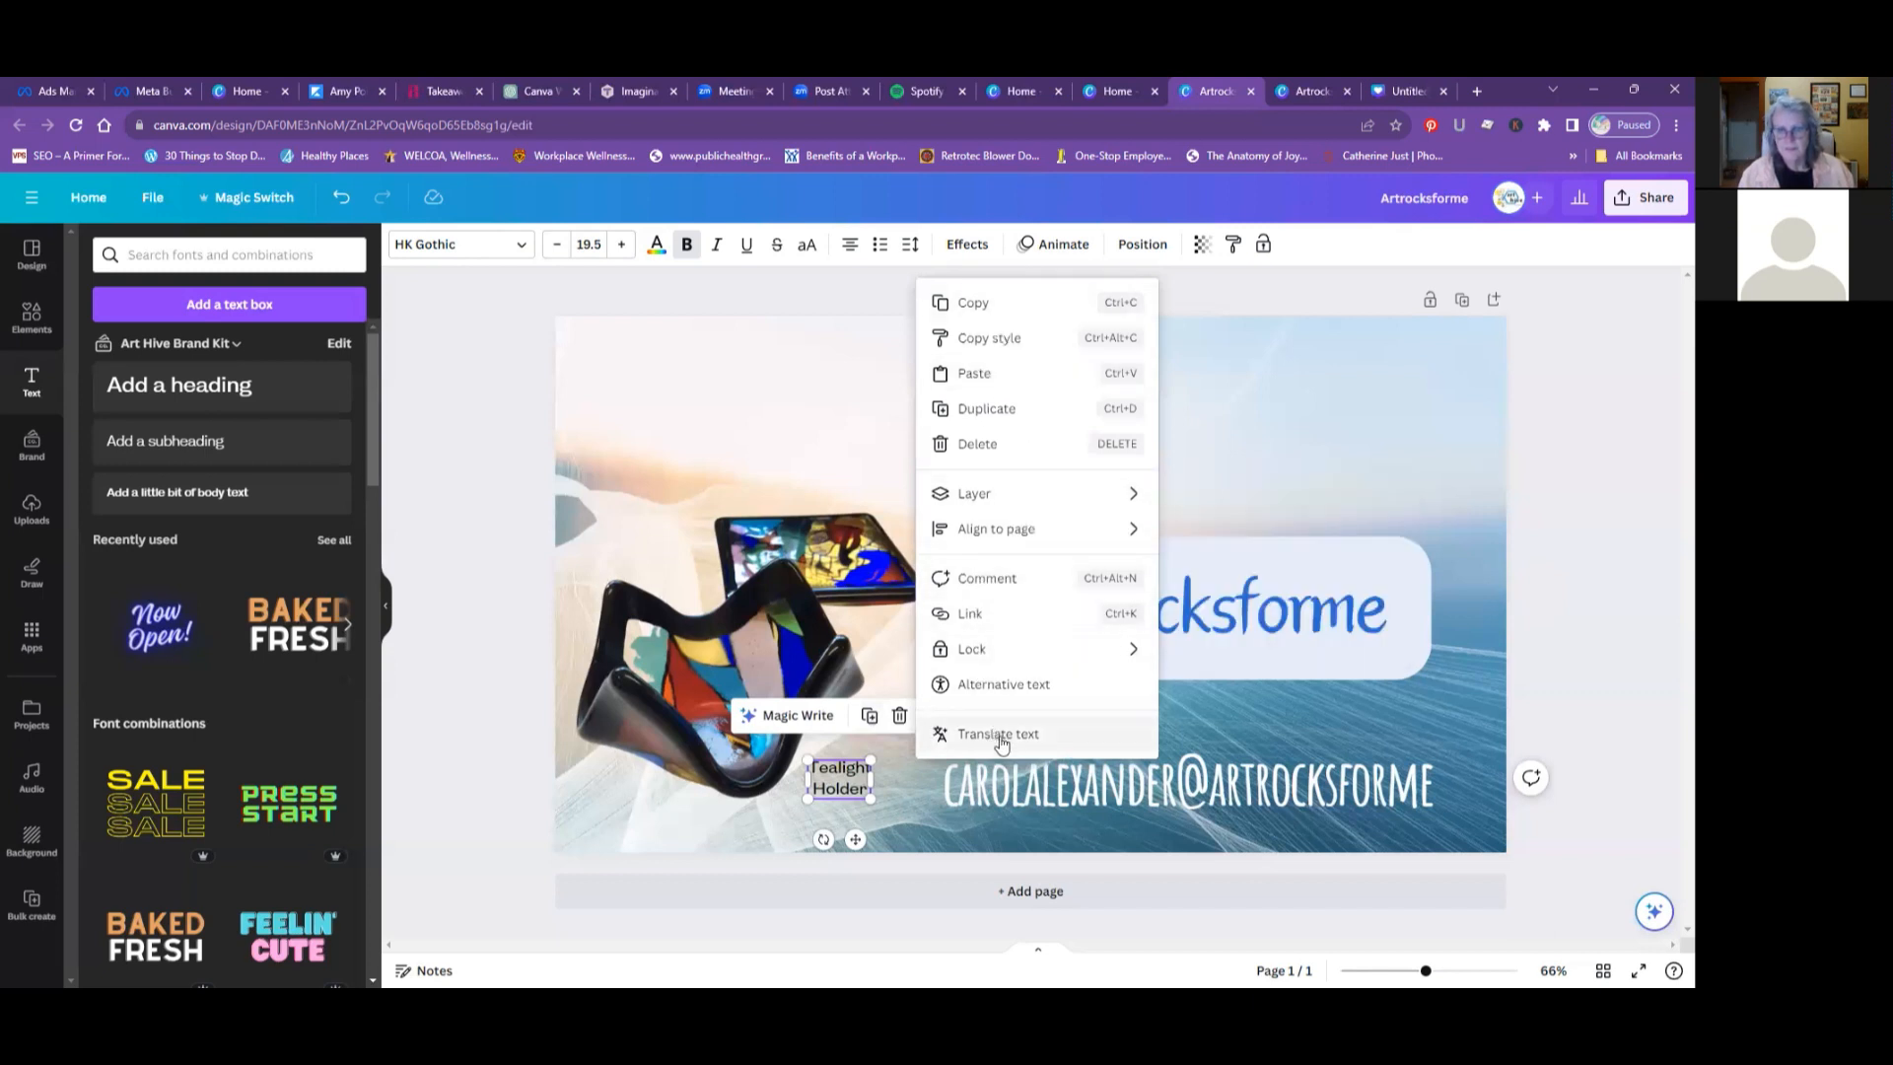
click(973, 302)
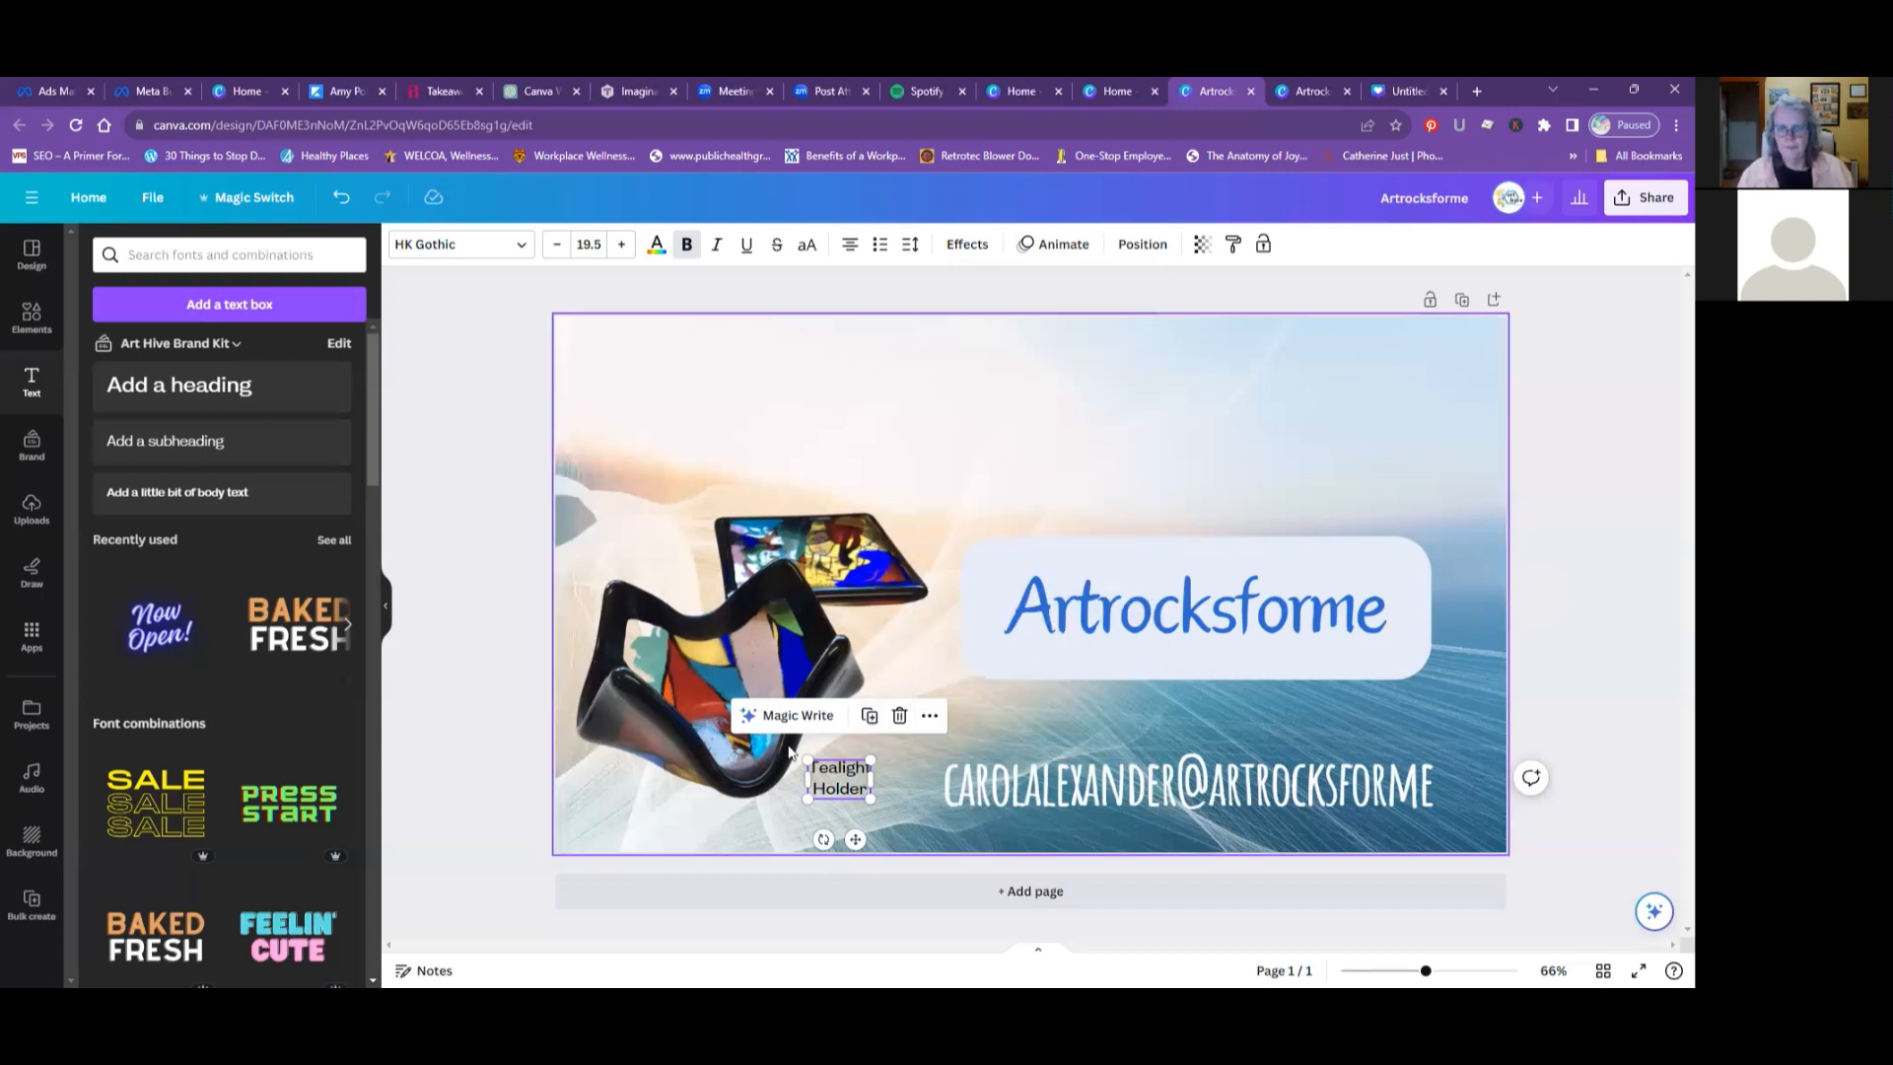
click(870, 717)
drag(841, 801, 671, 588)
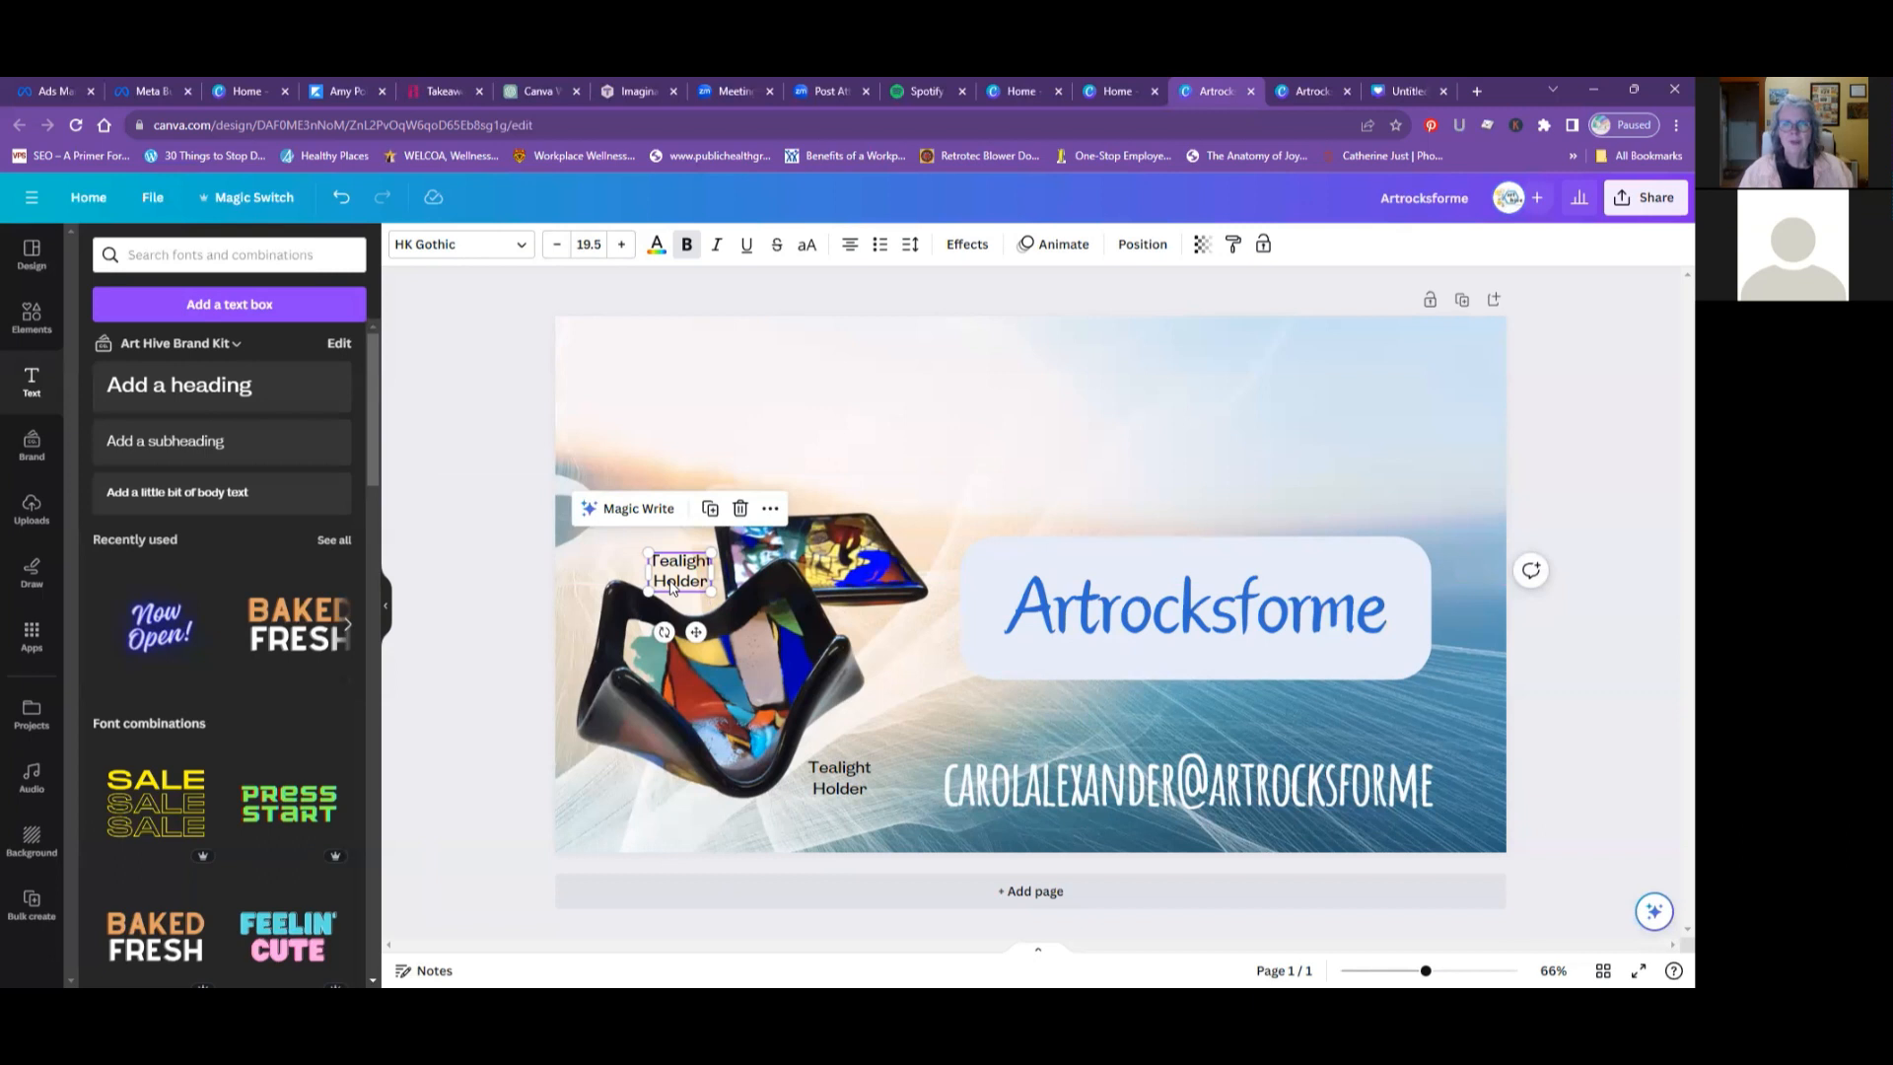
- Change the duplicated label's text to "Coaster" and move it slightly up beside the flat glass piece
double_click(671, 586)
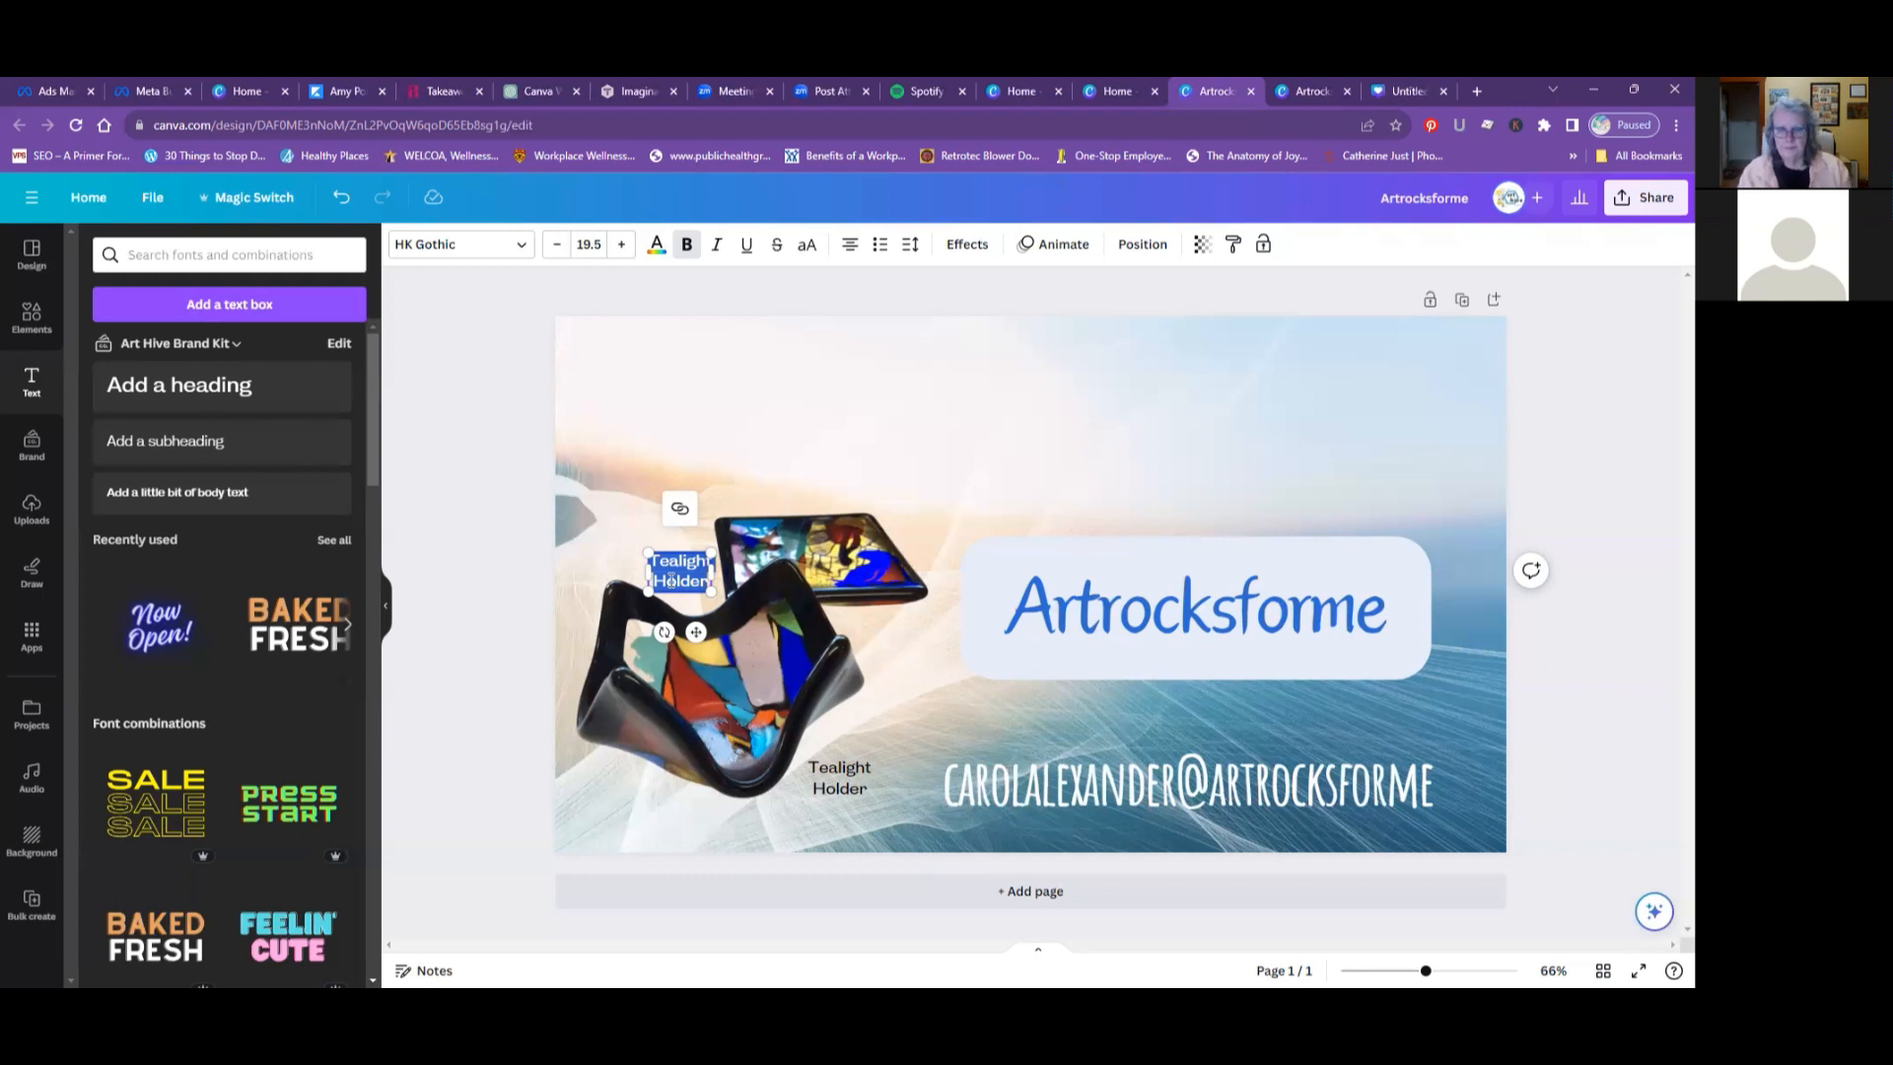
text(Coaster)
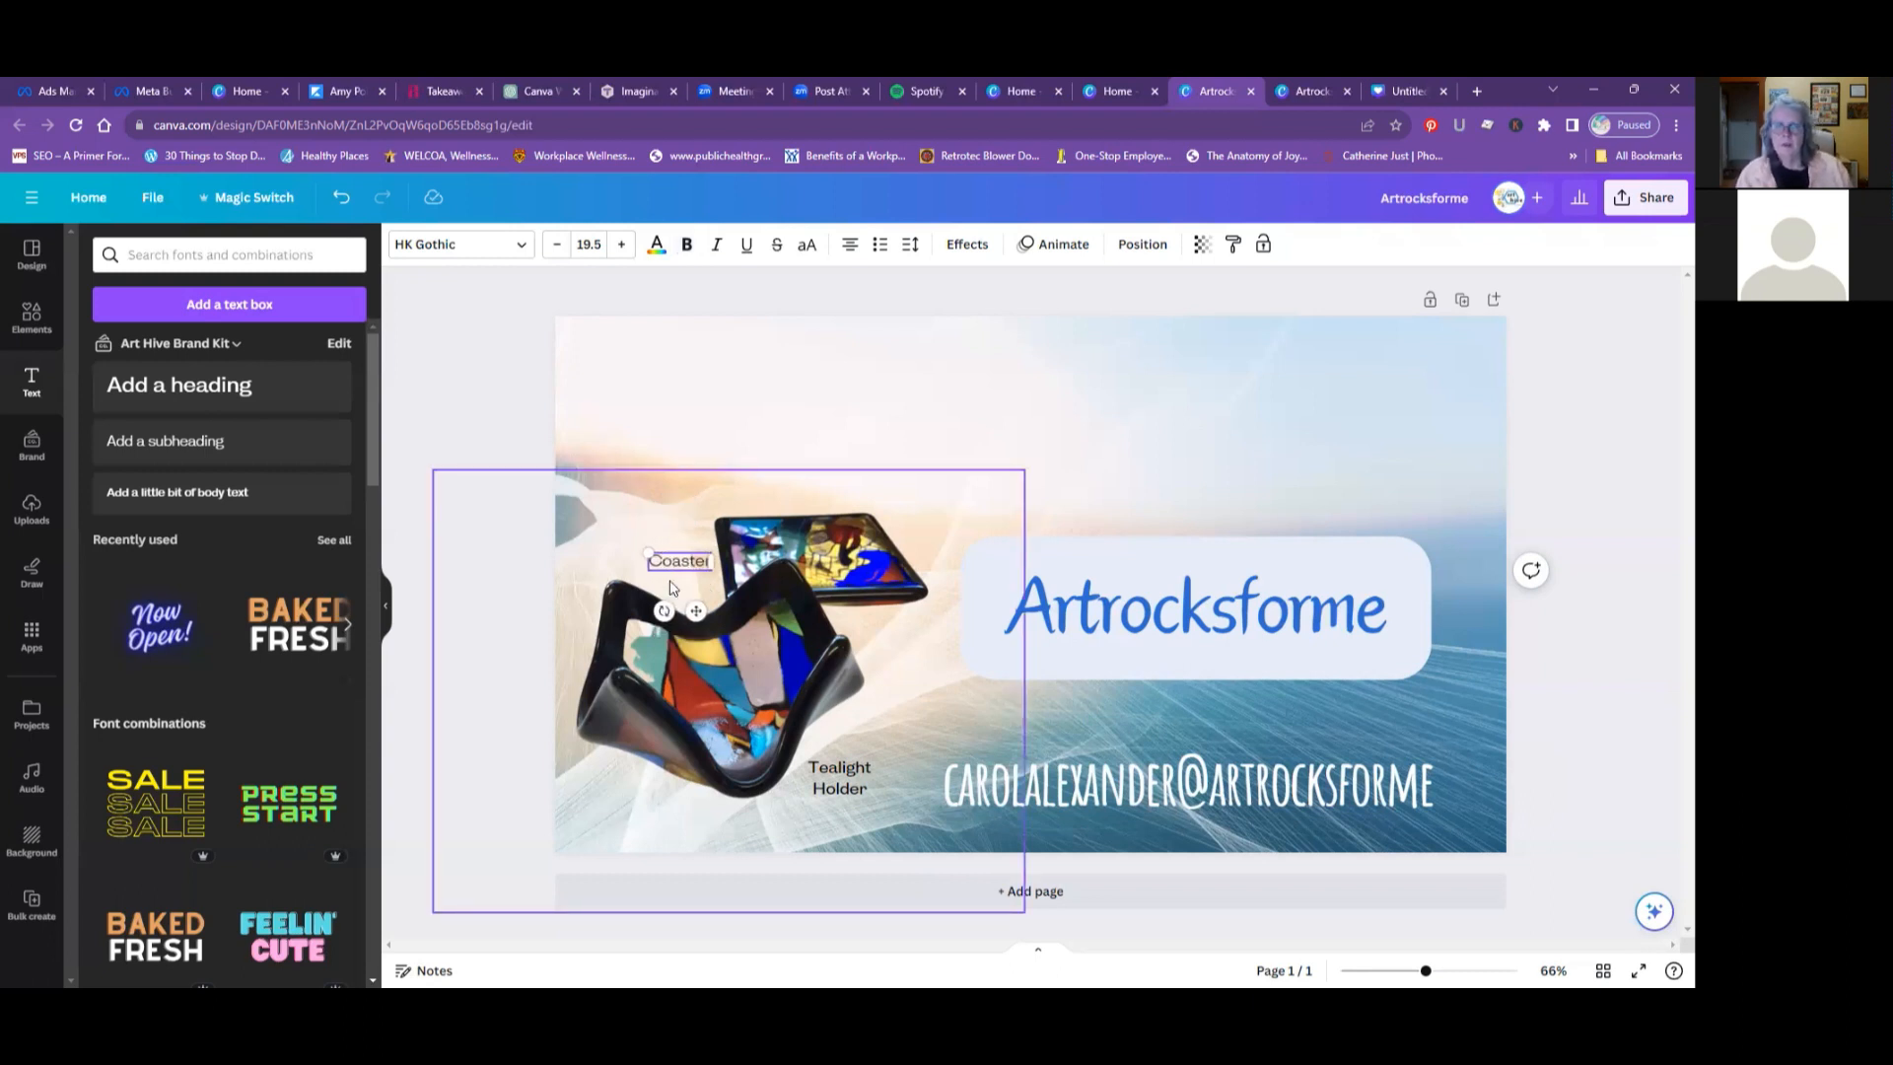
click(646, 525)
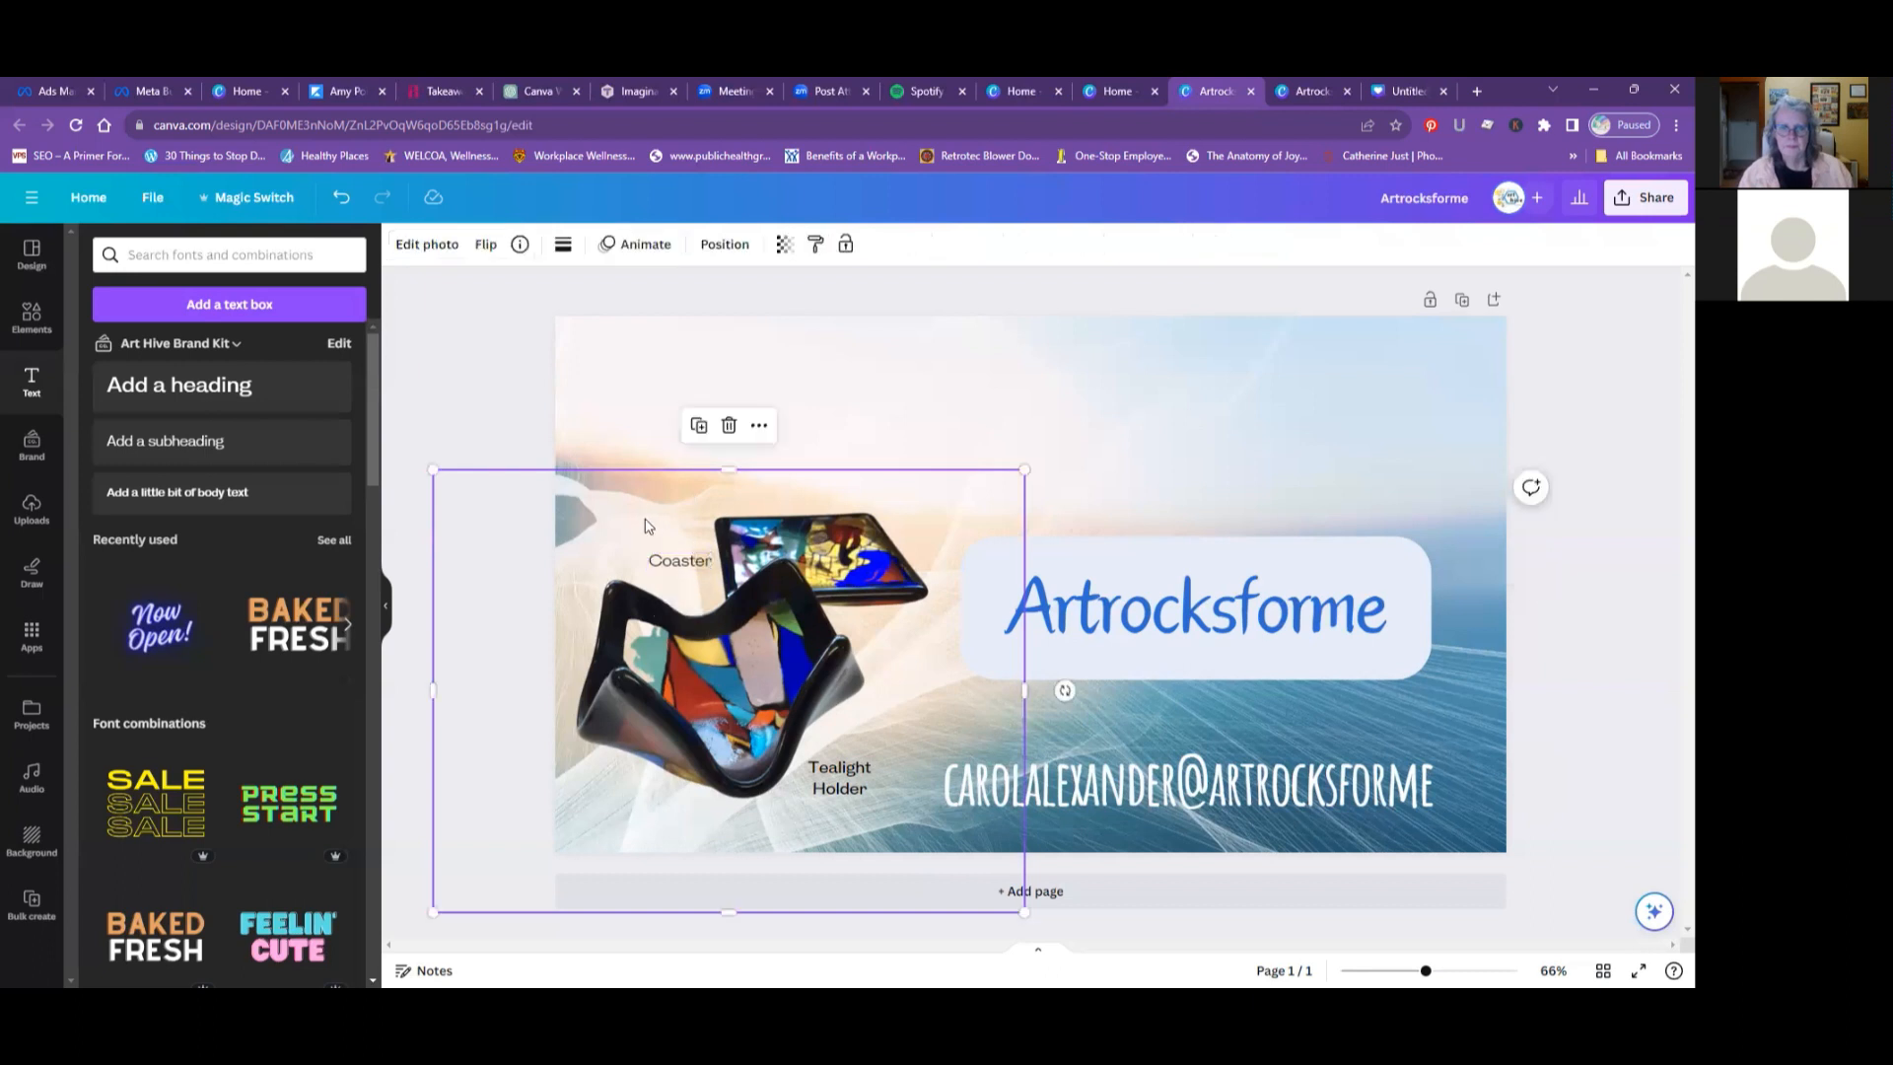
mouse_move(672, 564)
mouse_down()
mouse_move(668, 535)
mouse_move(860, 502)
mouse_move(892, 527)
mouse_move(663, 564)
mouse_move(663, 533)
mouse_up()
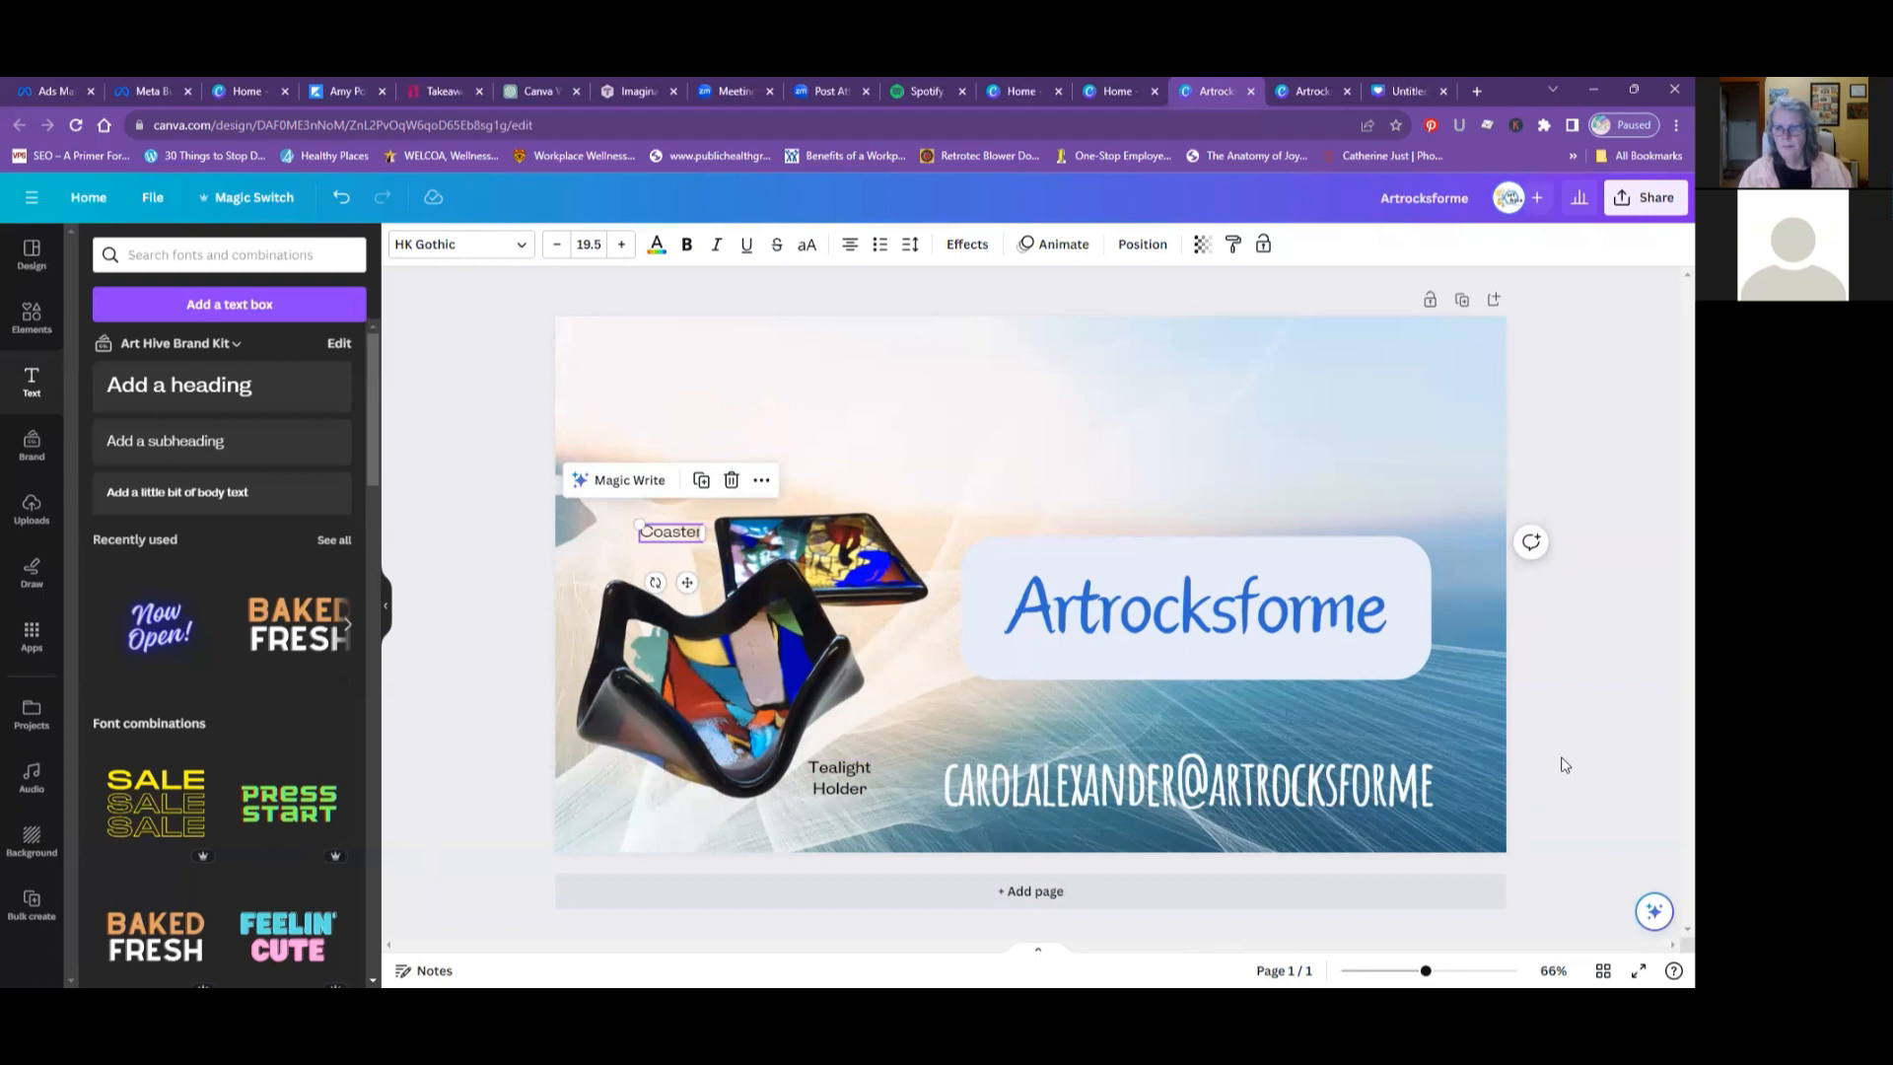
click(1528, 767)
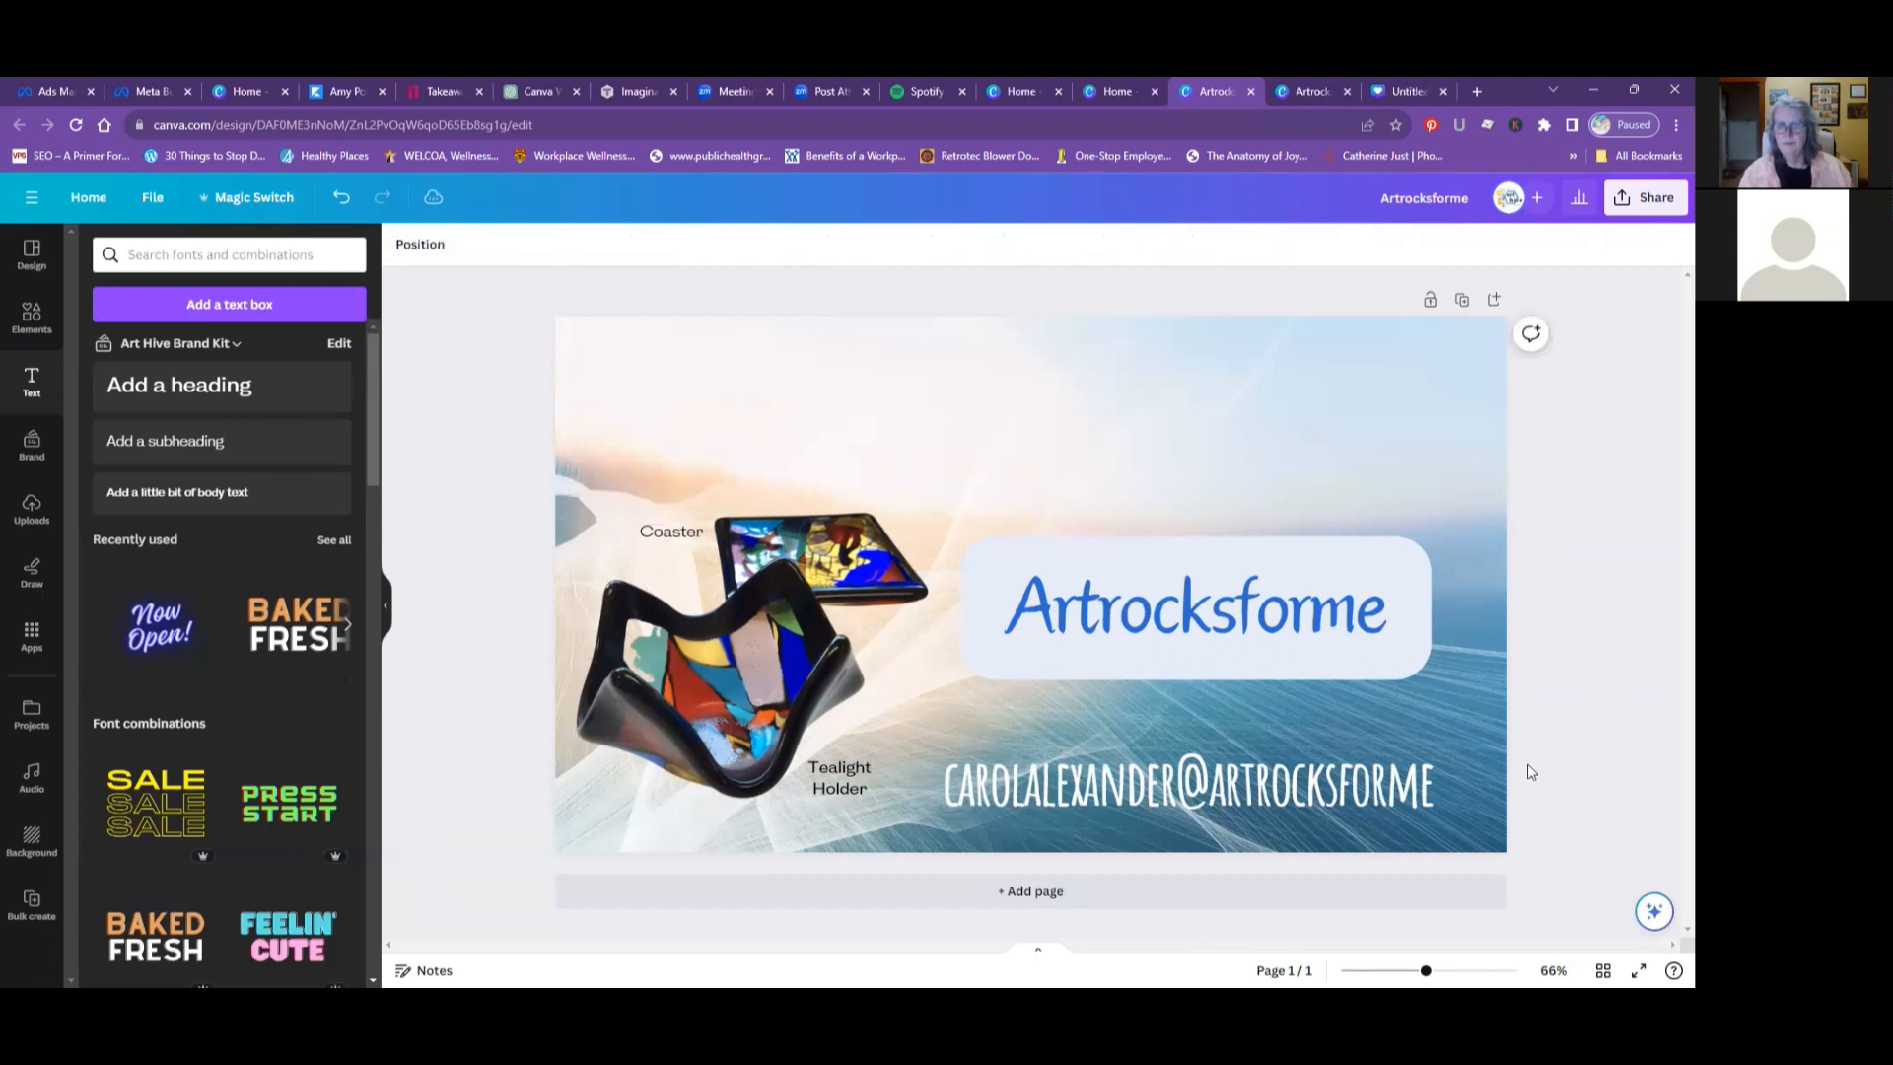
- Make both the Coaster and Tealight Holder labels bold
click(667, 538)
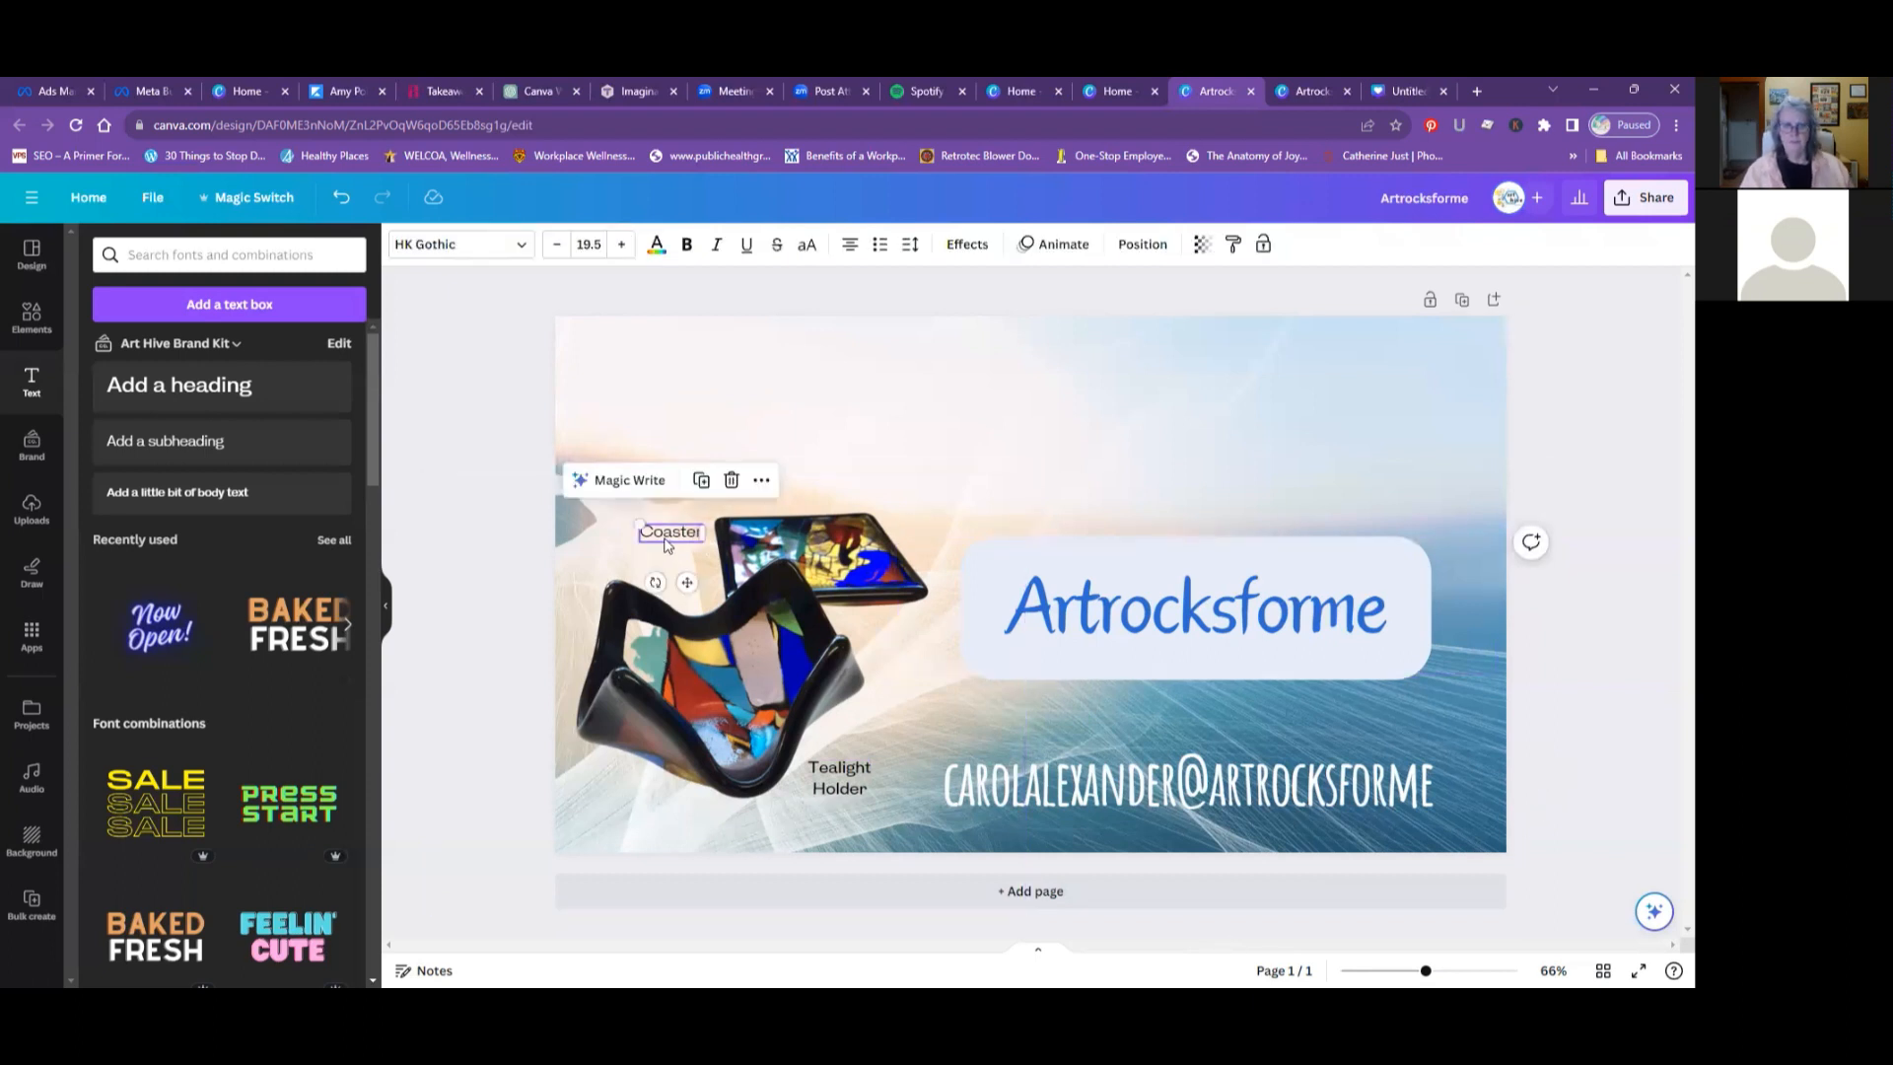
click(687, 245)
click(836, 767)
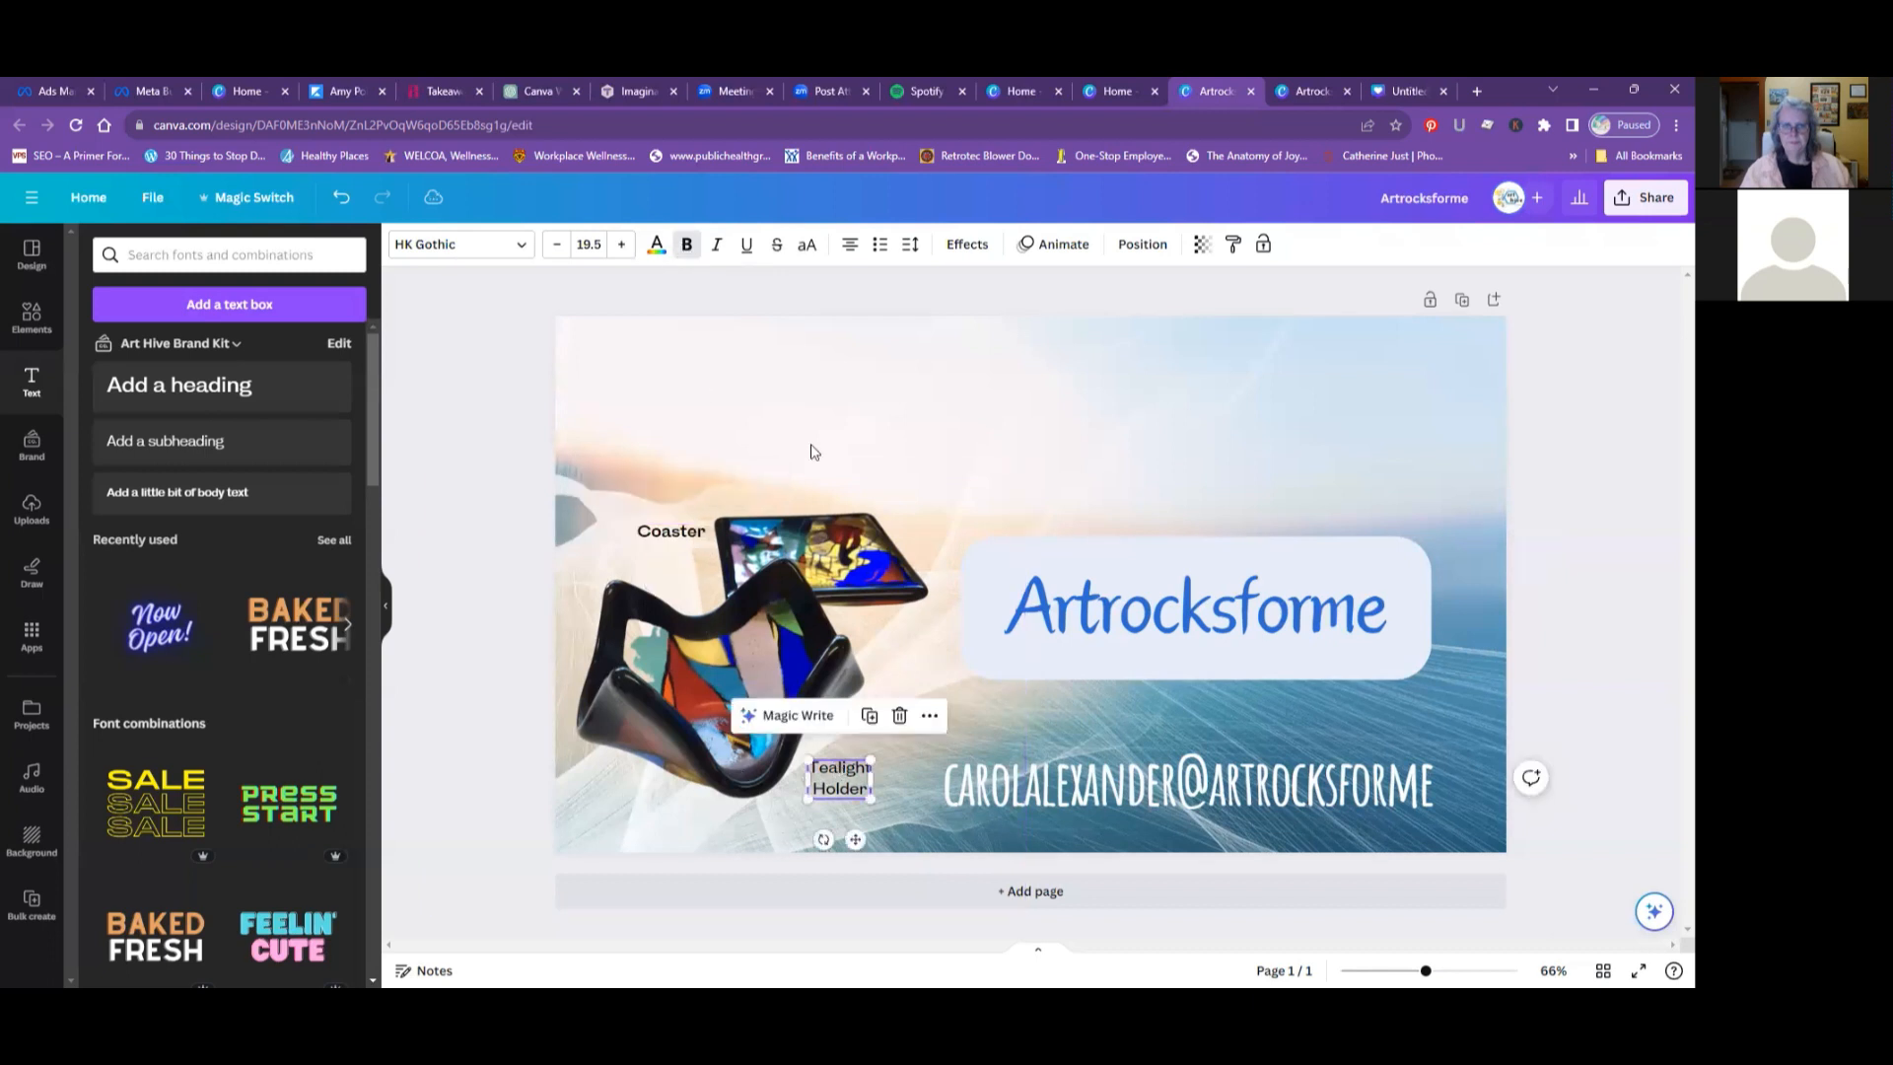
click(686, 245)
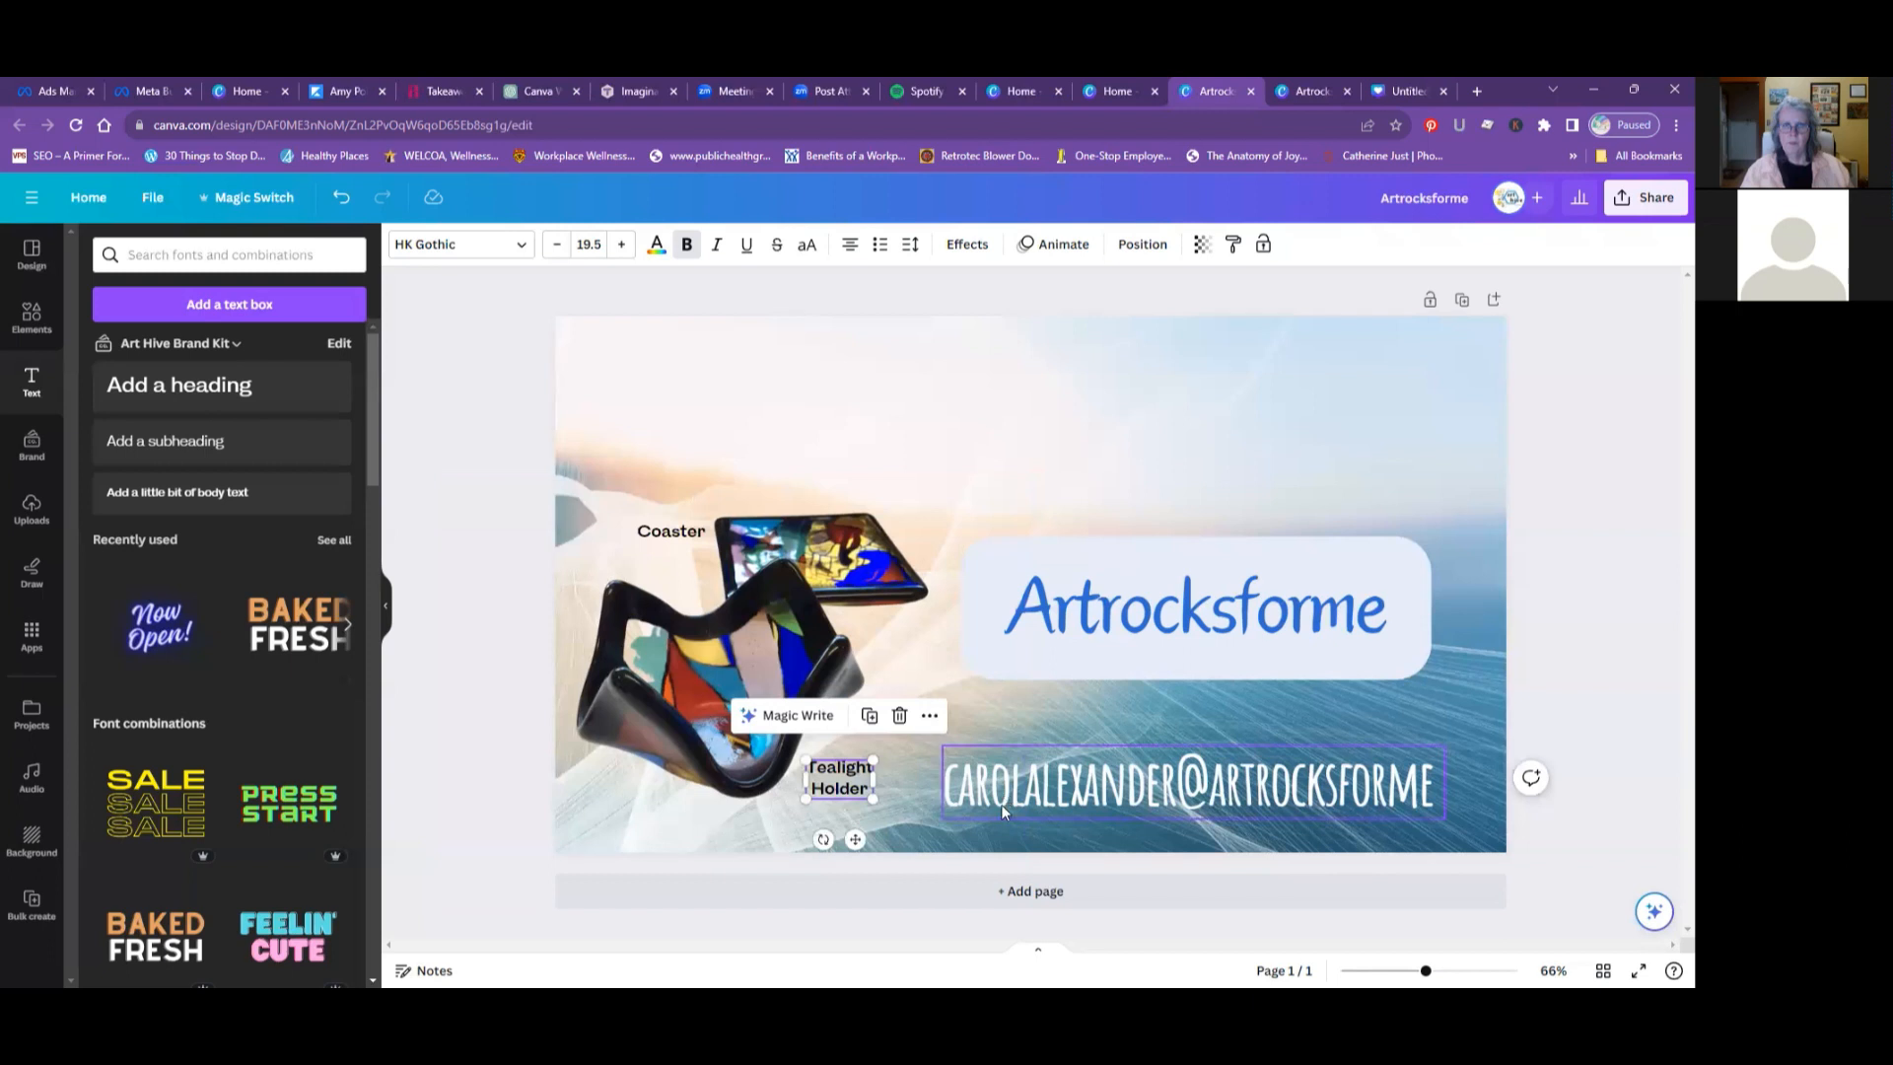
click(922, 865)
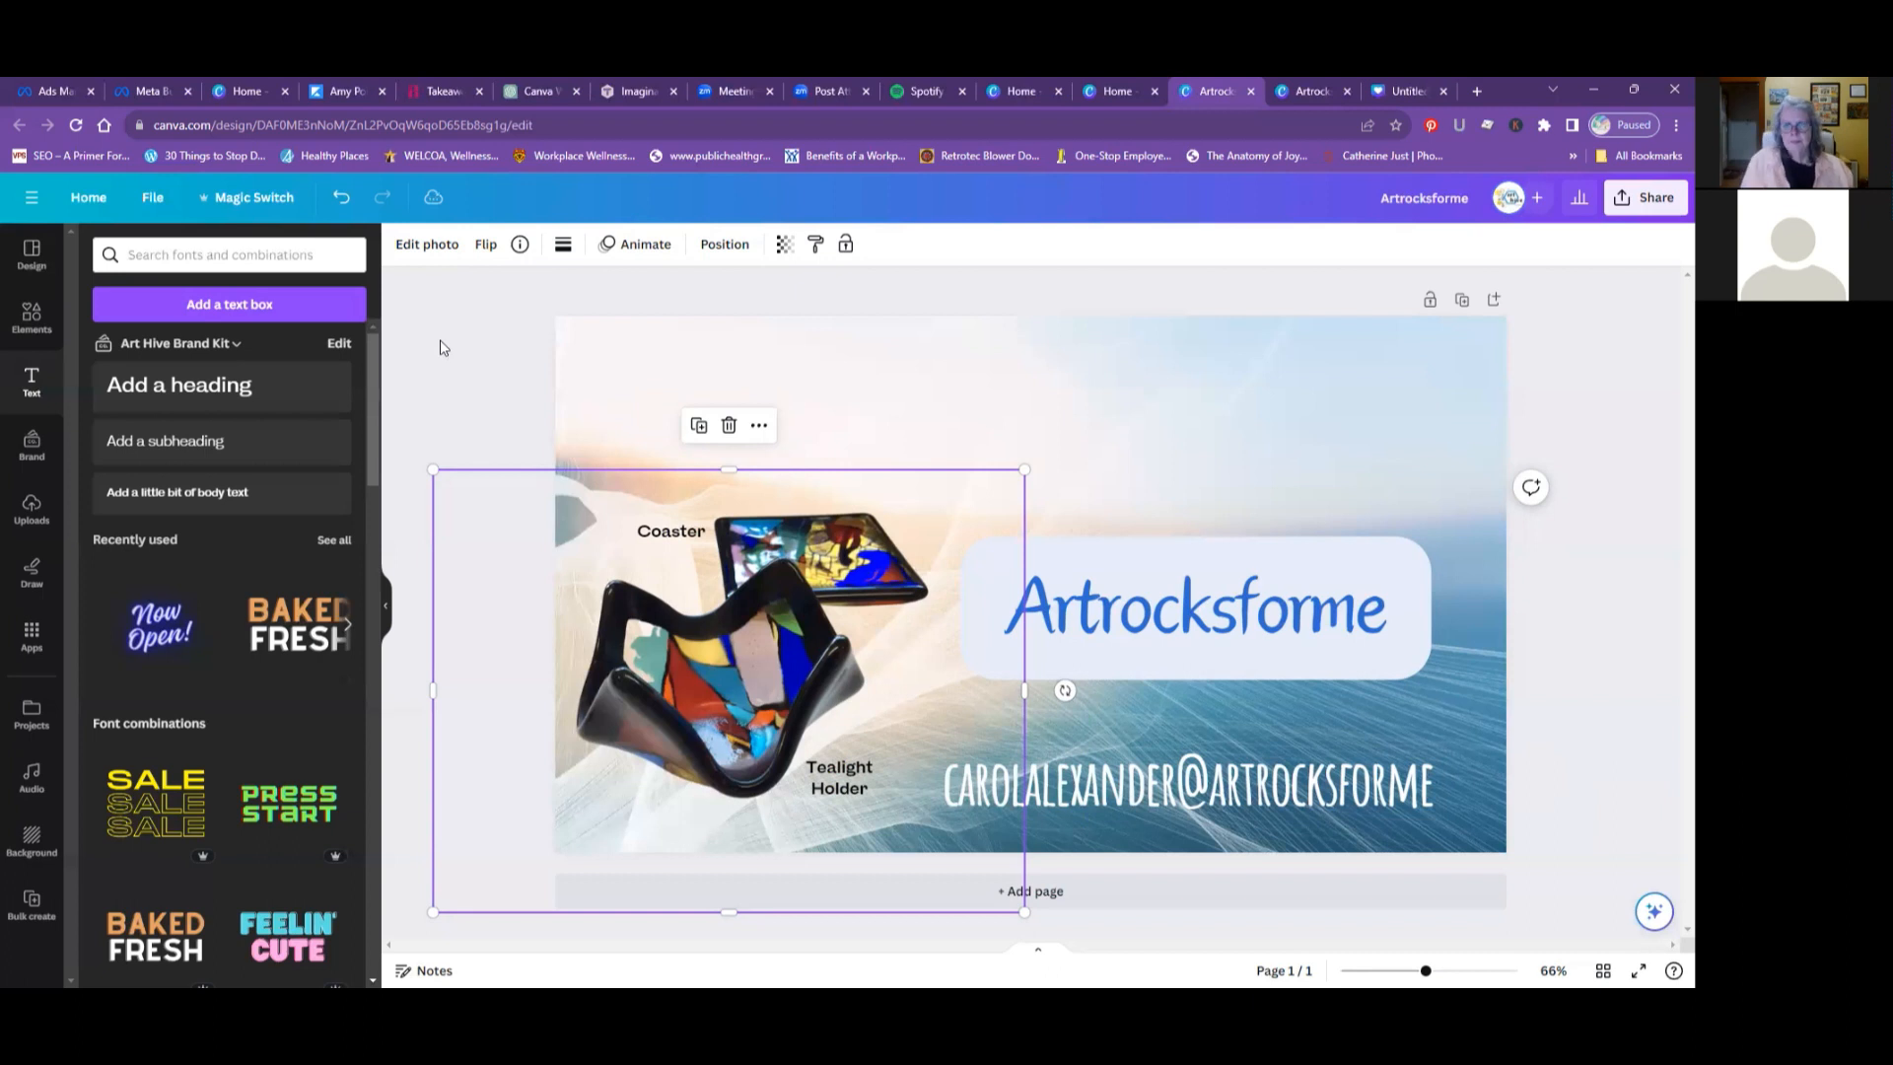
- Nudge the contact e-mail text below the Artrocksforme title slightly upward
click(1212, 676)
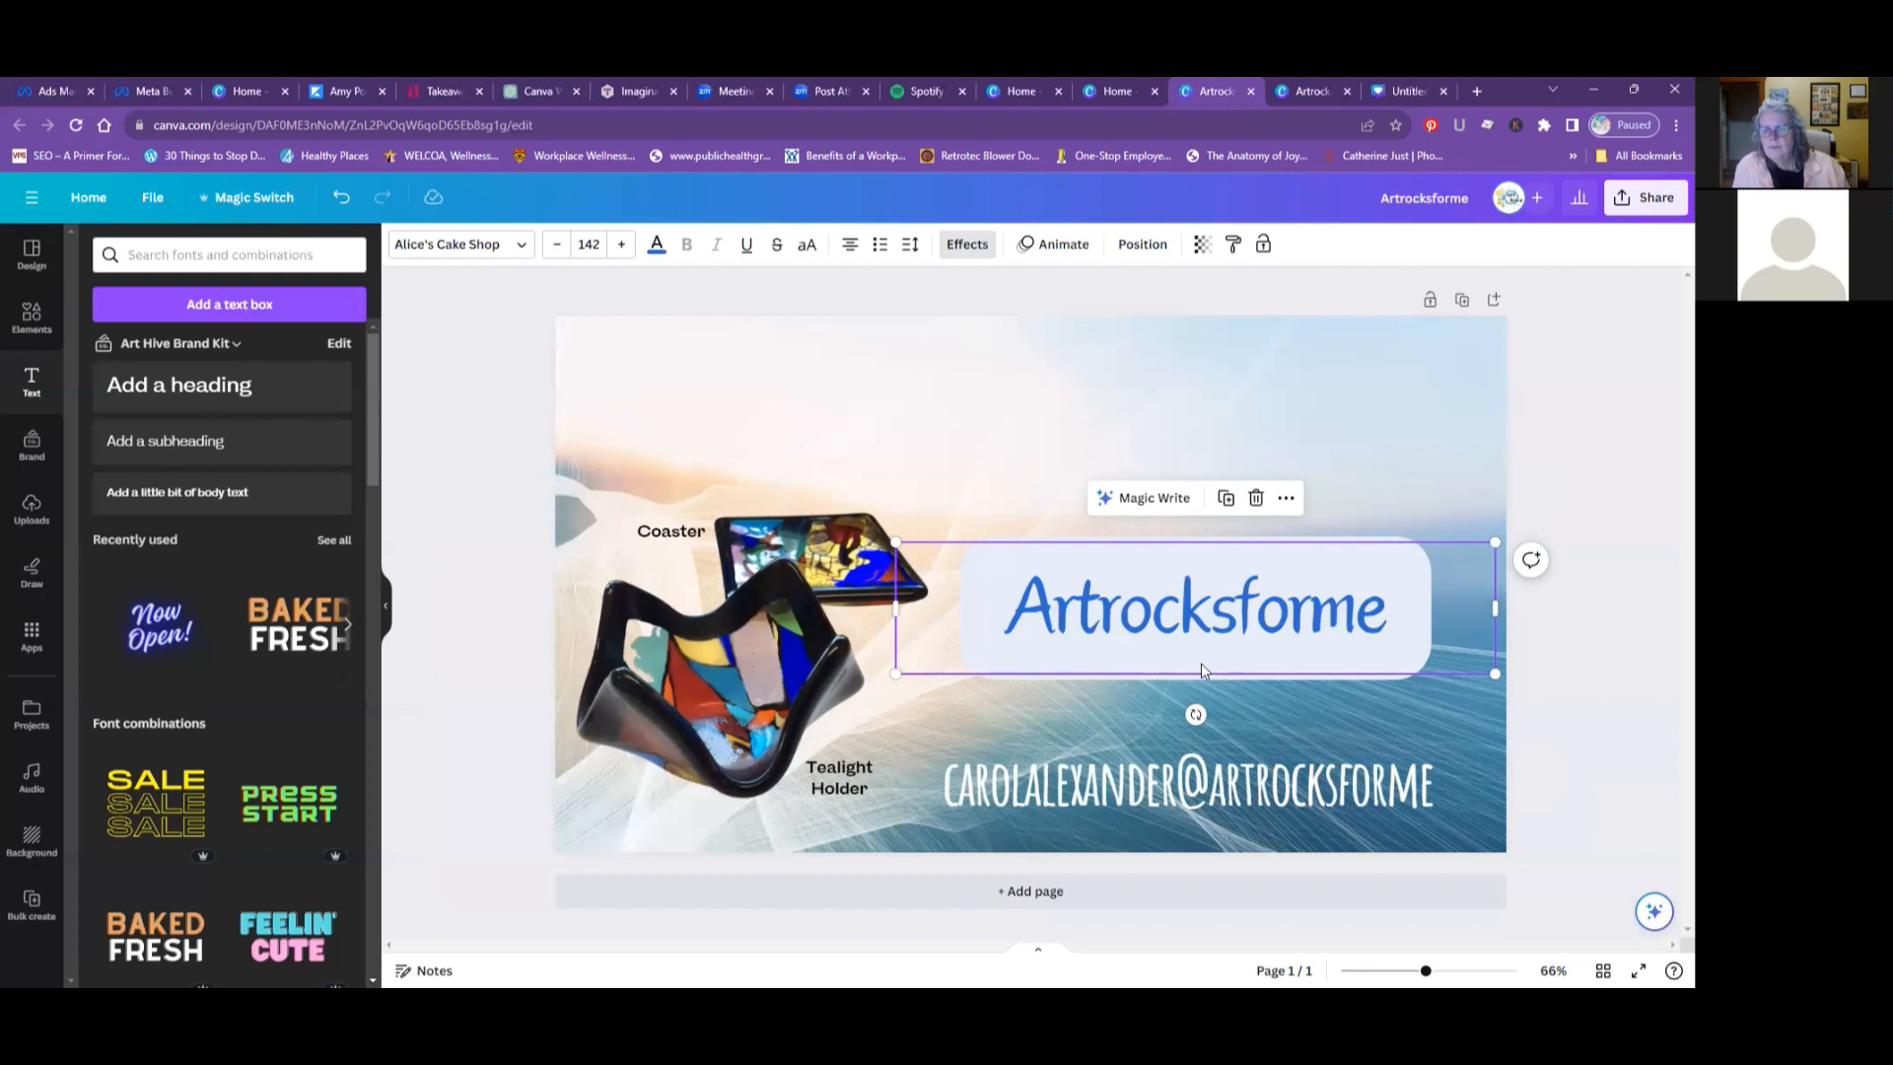
mouse_move(1165, 775)
mouse_down()
mouse_move(1141, 778)
mouse_move(1159, 772)
mouse_up()
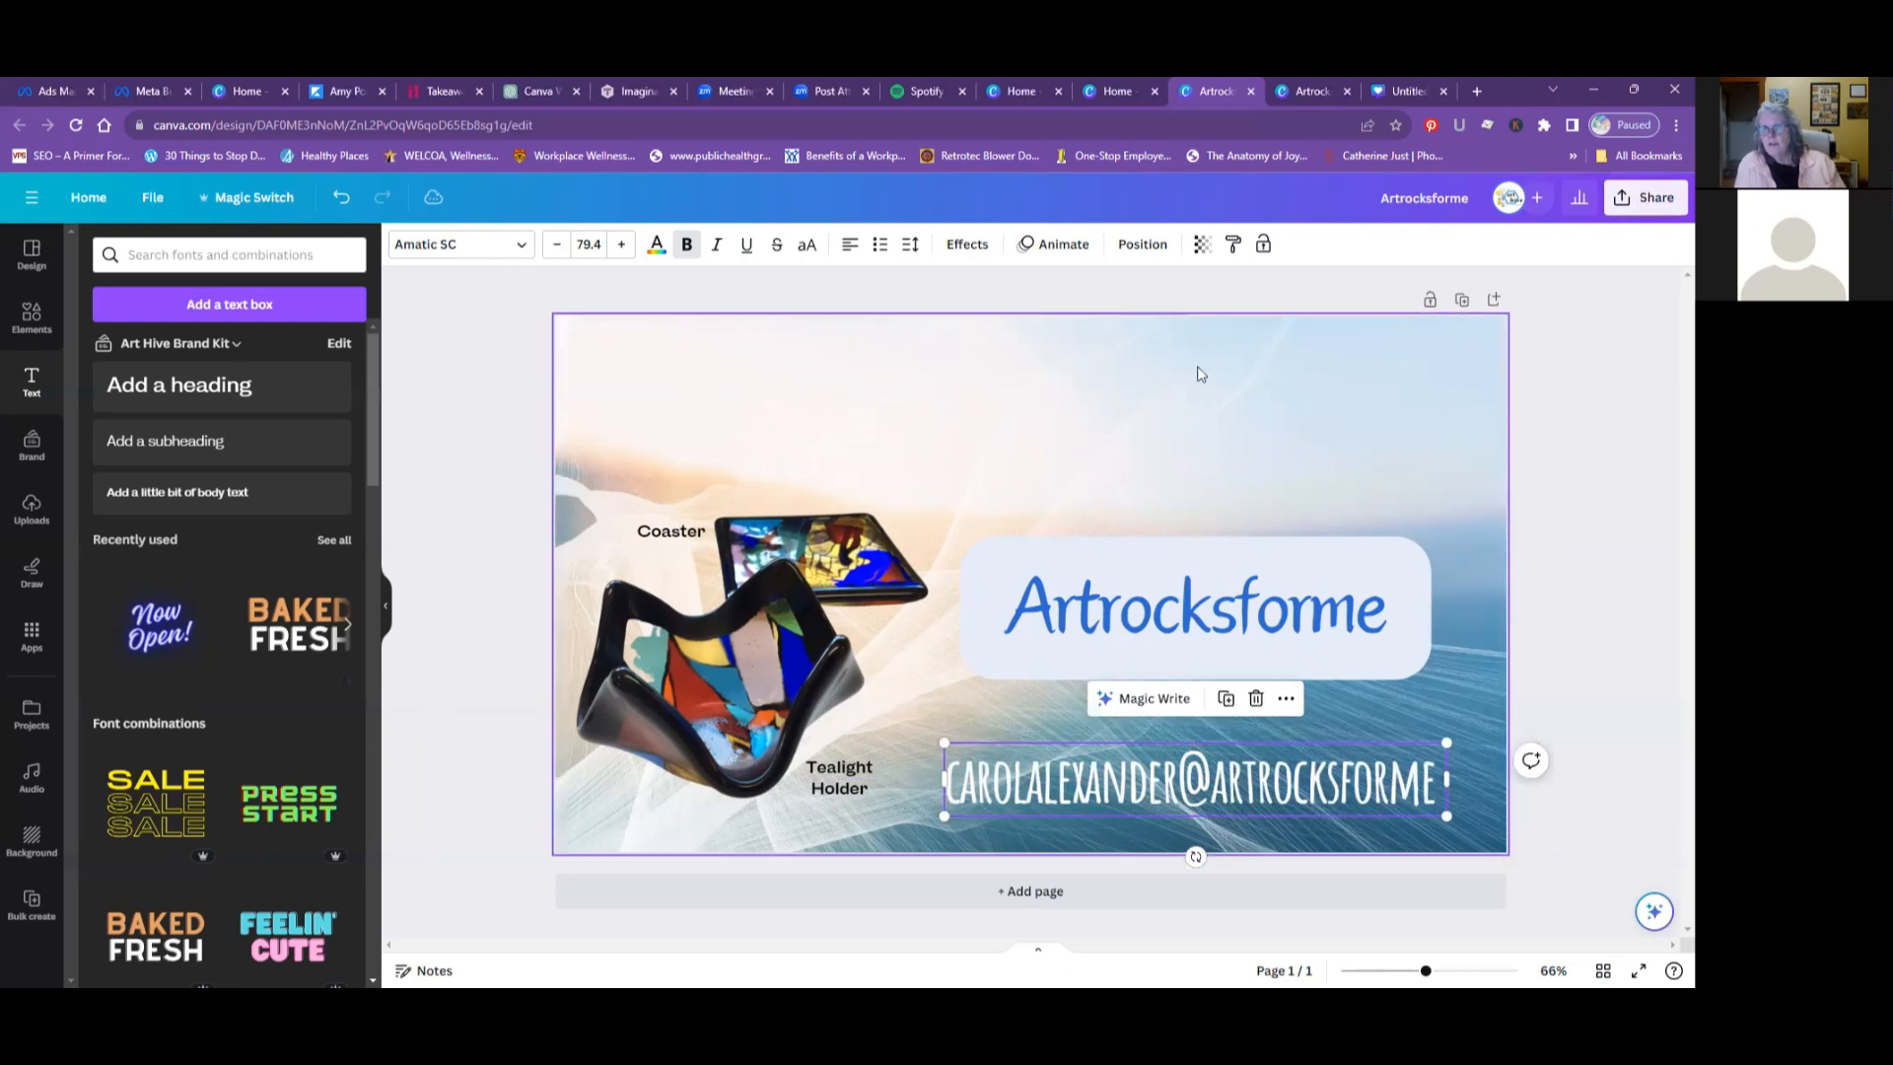
- Open the Artrocksforme design's download settings with PNG as the file type and adjust the size multiplier around 0.75
click(1656, 204)
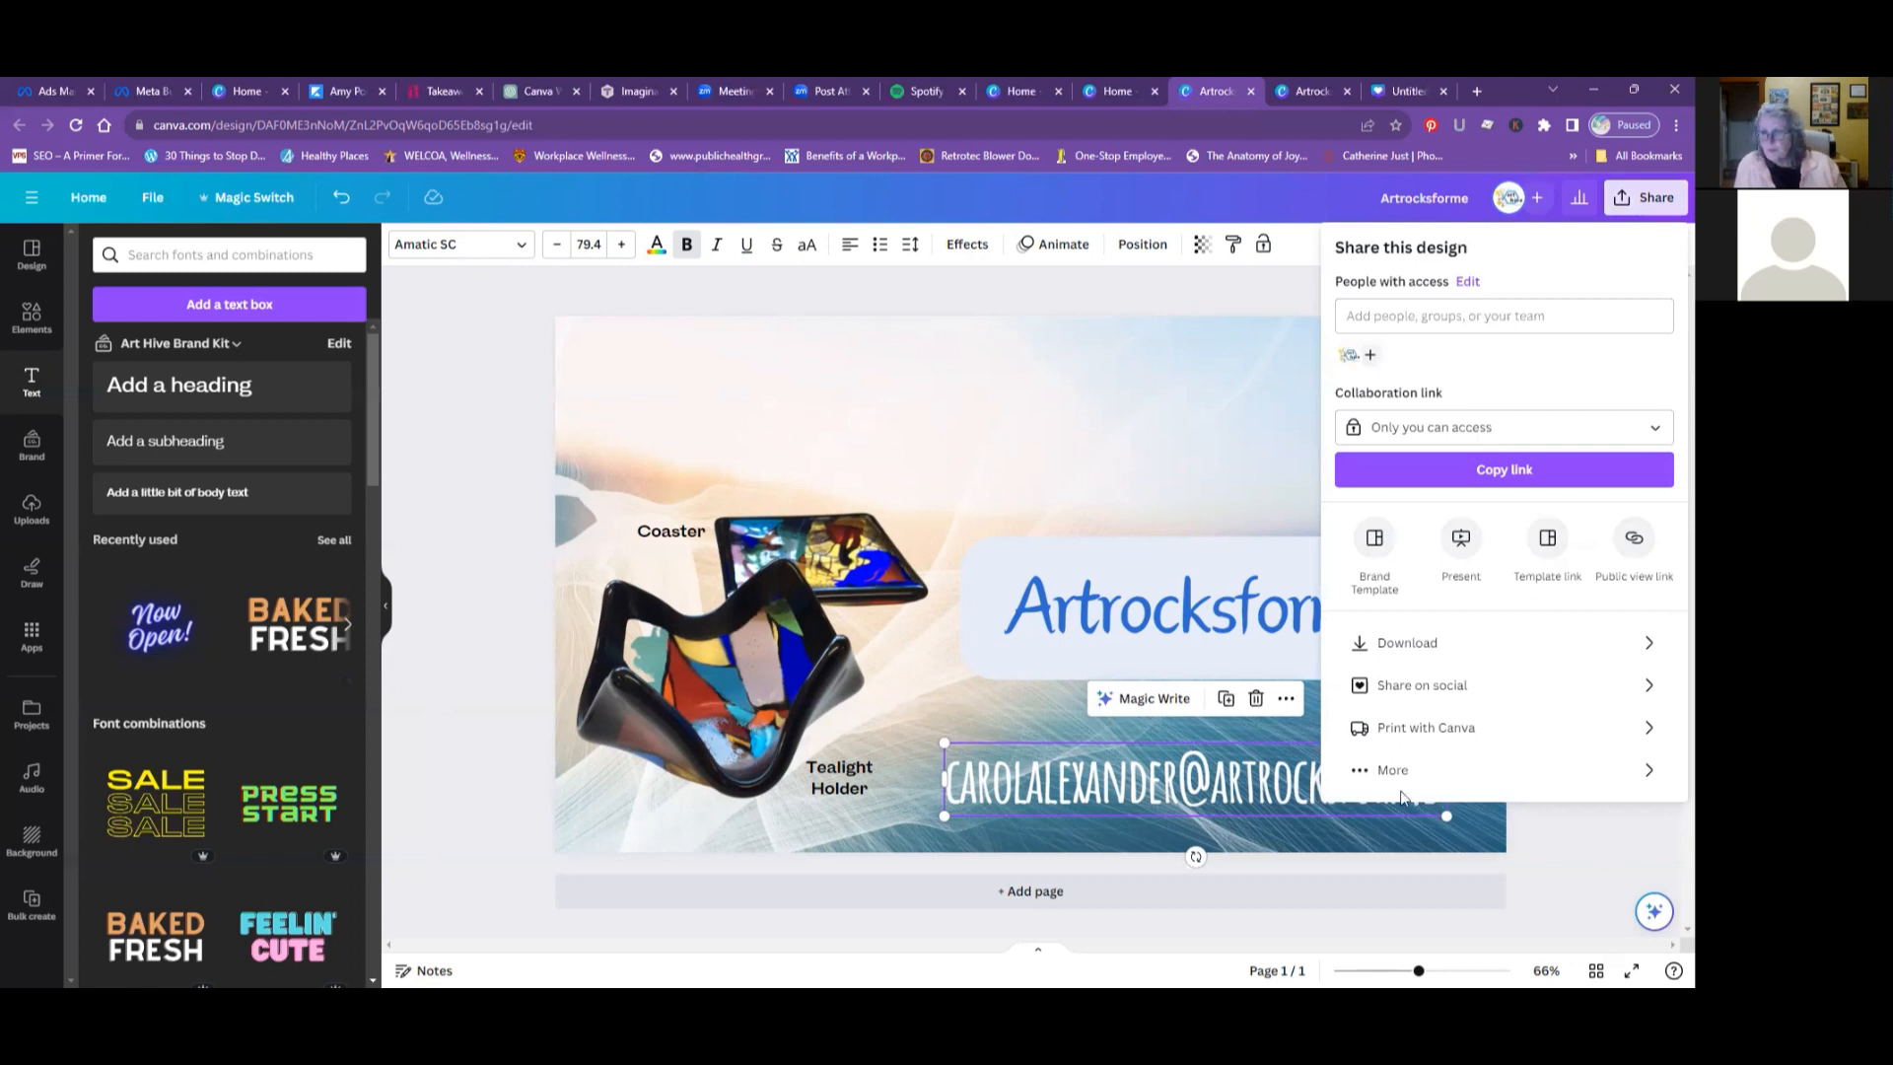
click(1393, 651)
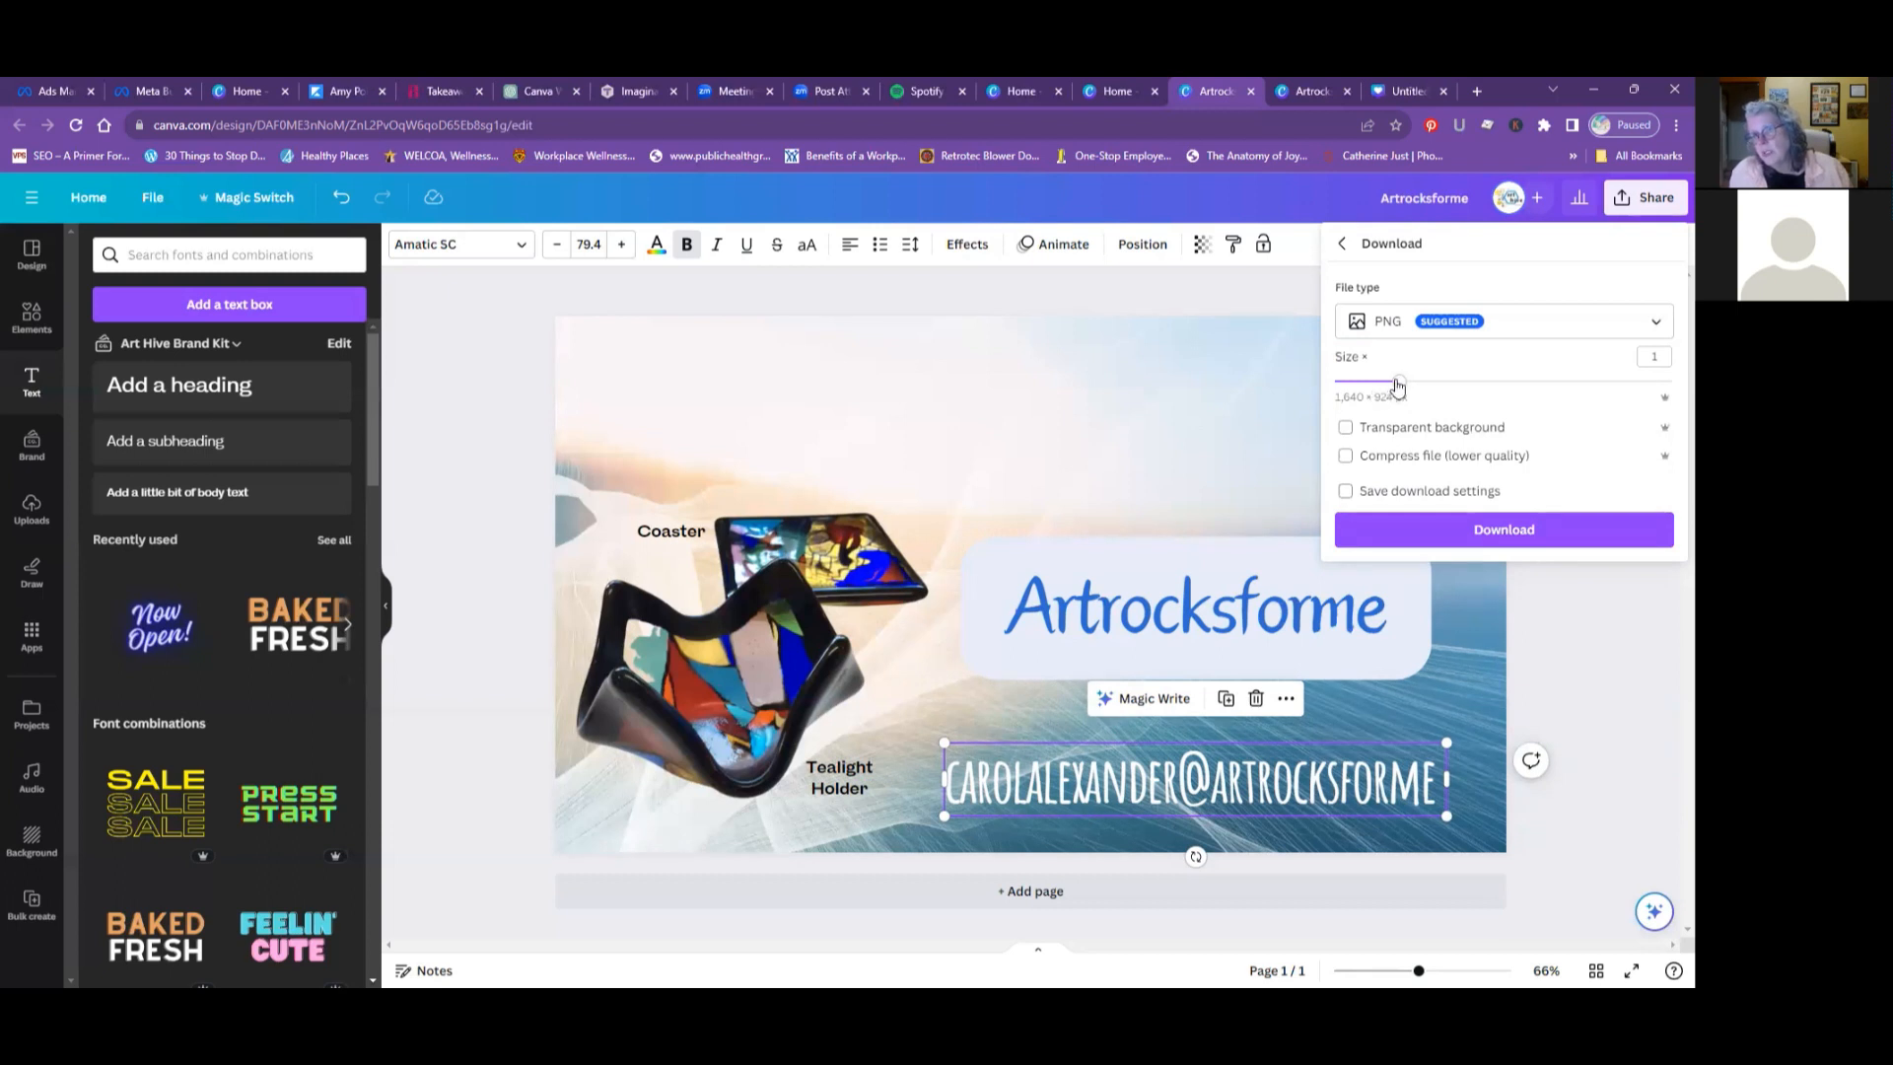
mouse_move(1398, 385)
mouse_down()
mouse_move(1672, 383)
mouse_move(1386, 388)
mouse_up()
drag(1382, 385, 1374, 385)
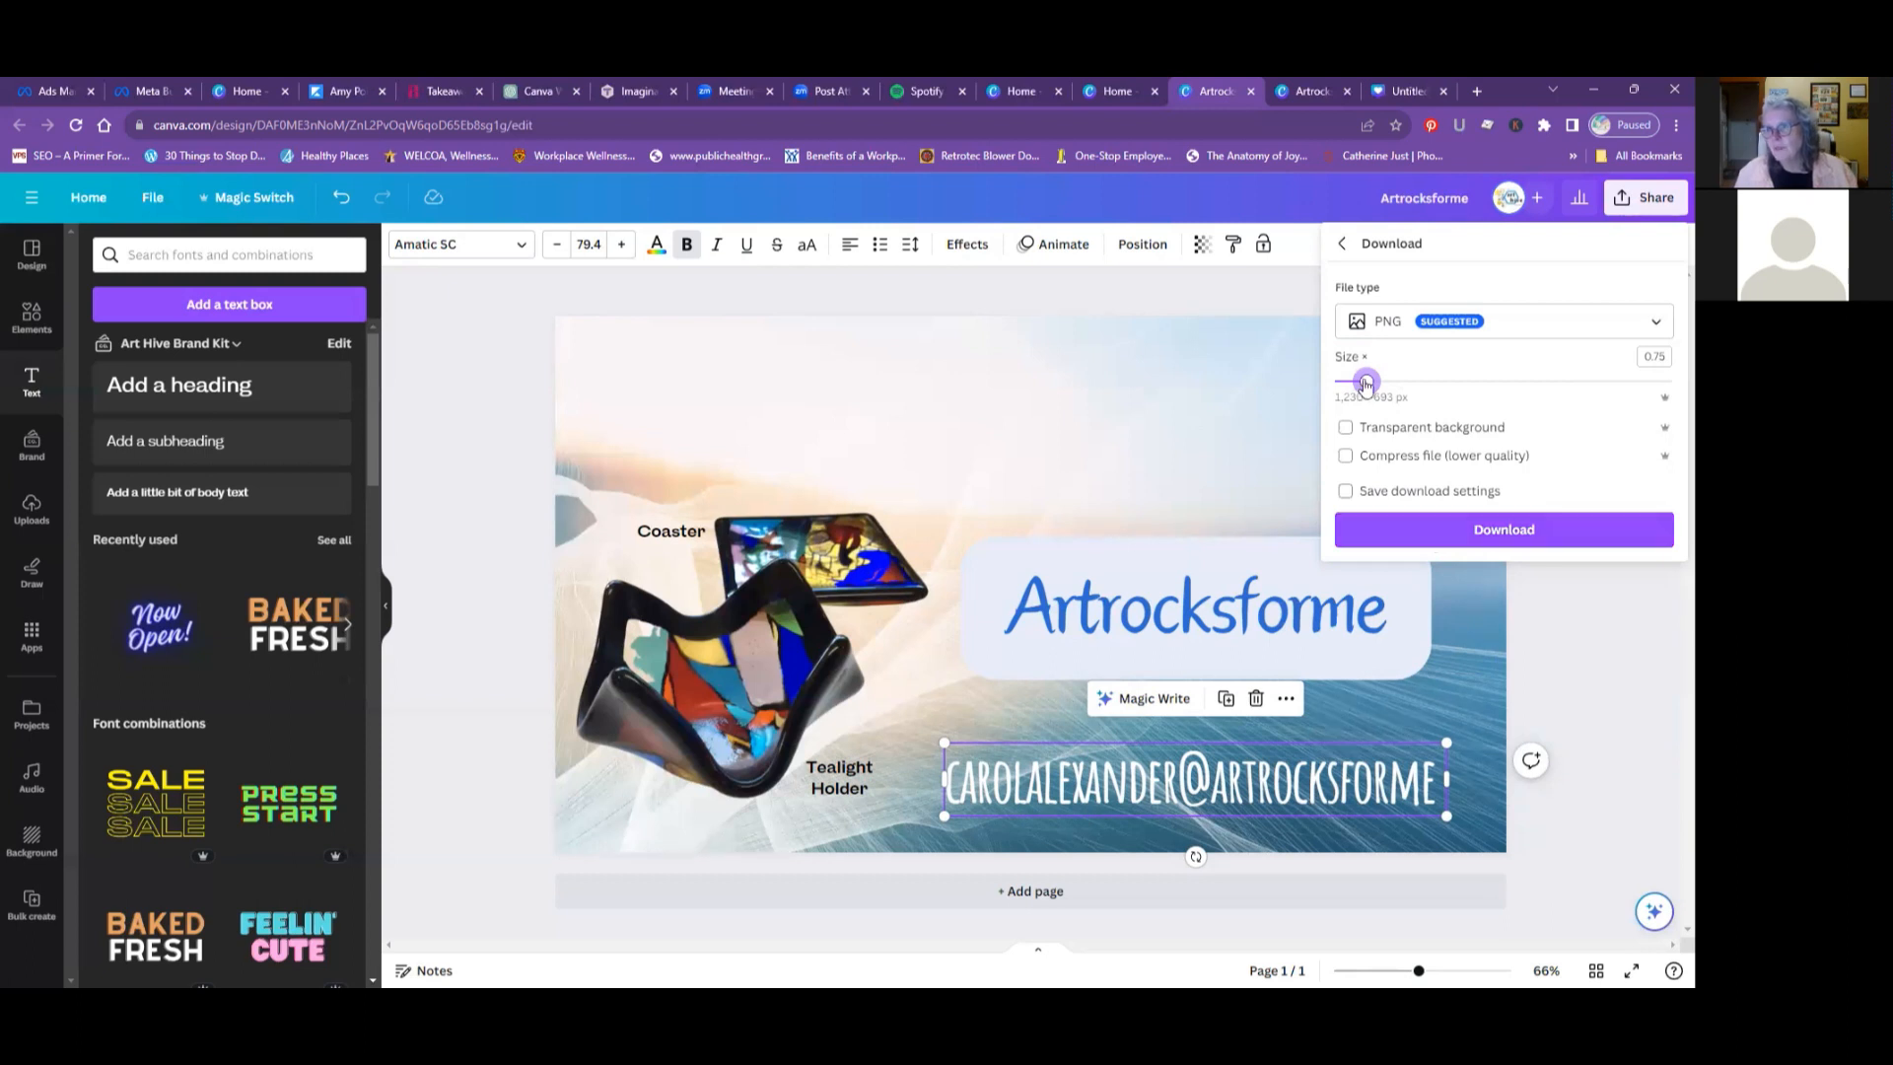
drag(1371, 382, 1383, 382)
- Download the Artrocksforme design as a PNG file, retry through the fallback download link, and dismiss the download notice
click(1456, 541)
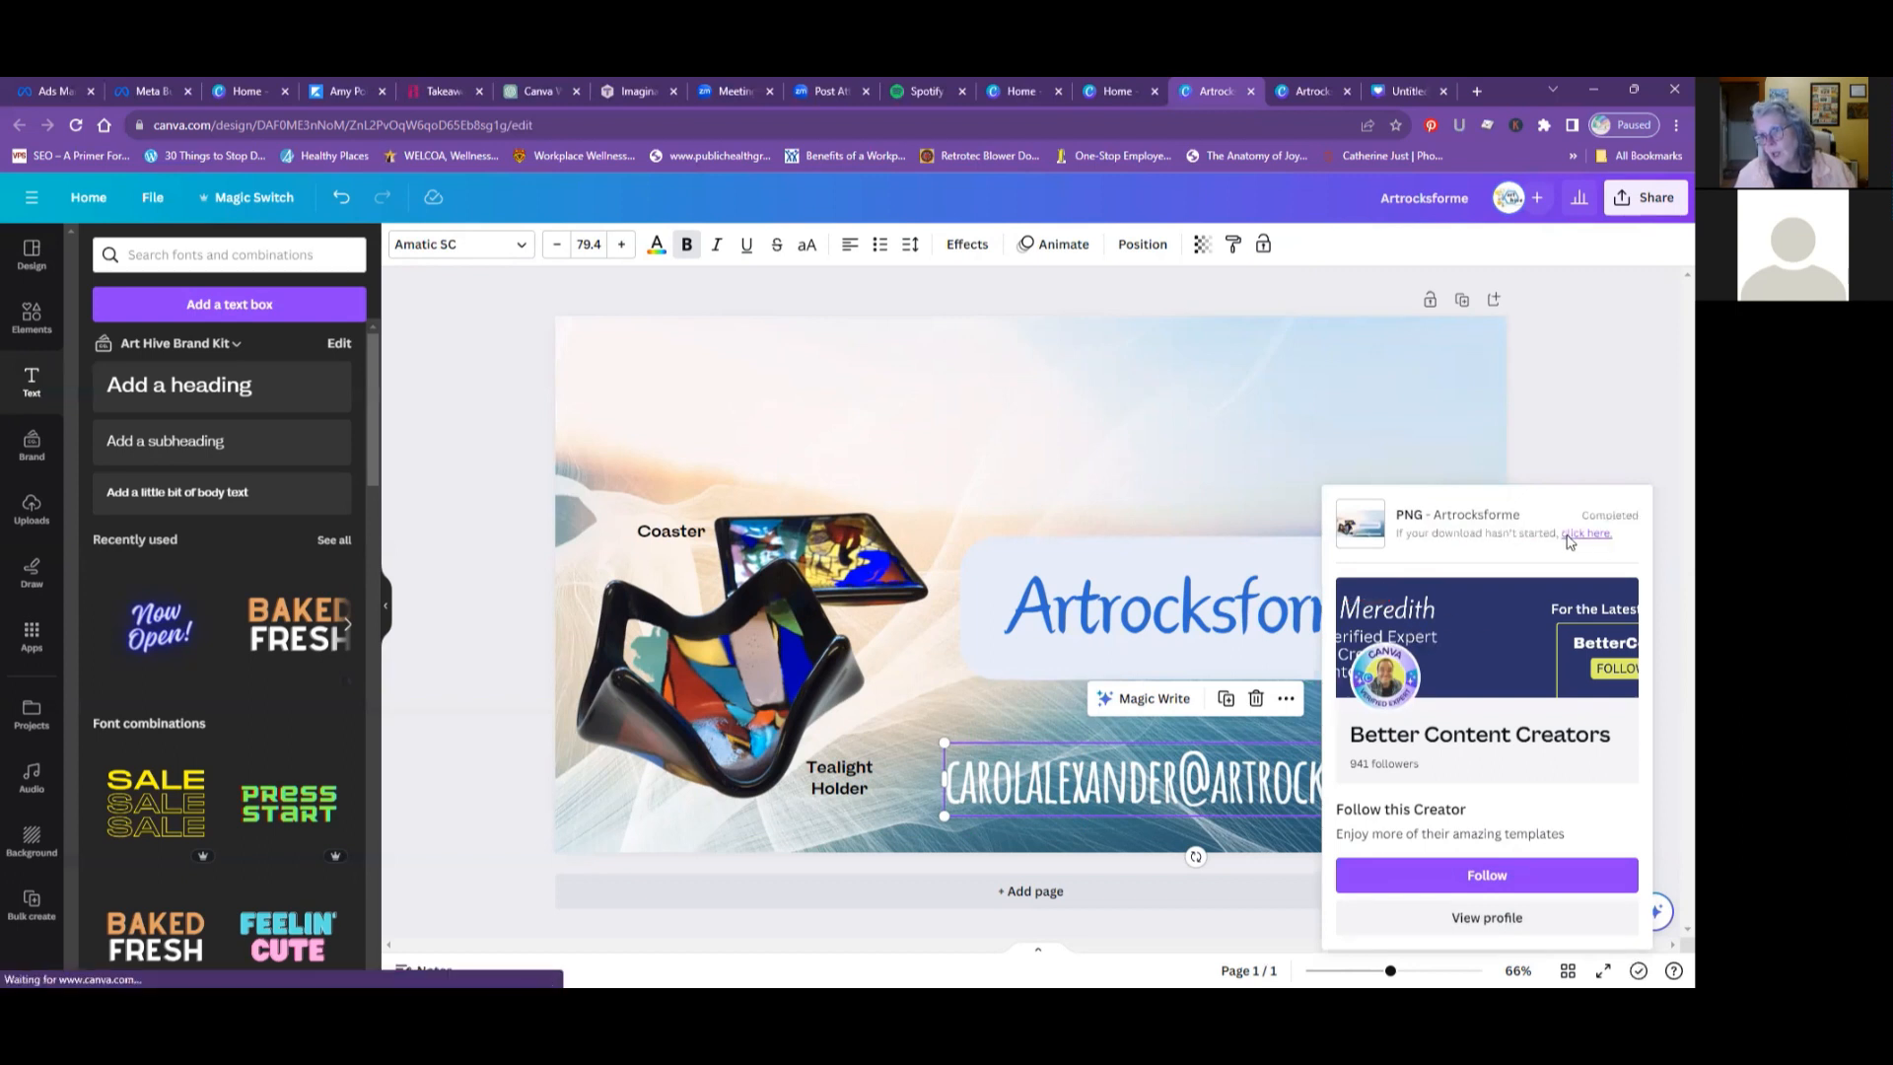
click(1578, 535)
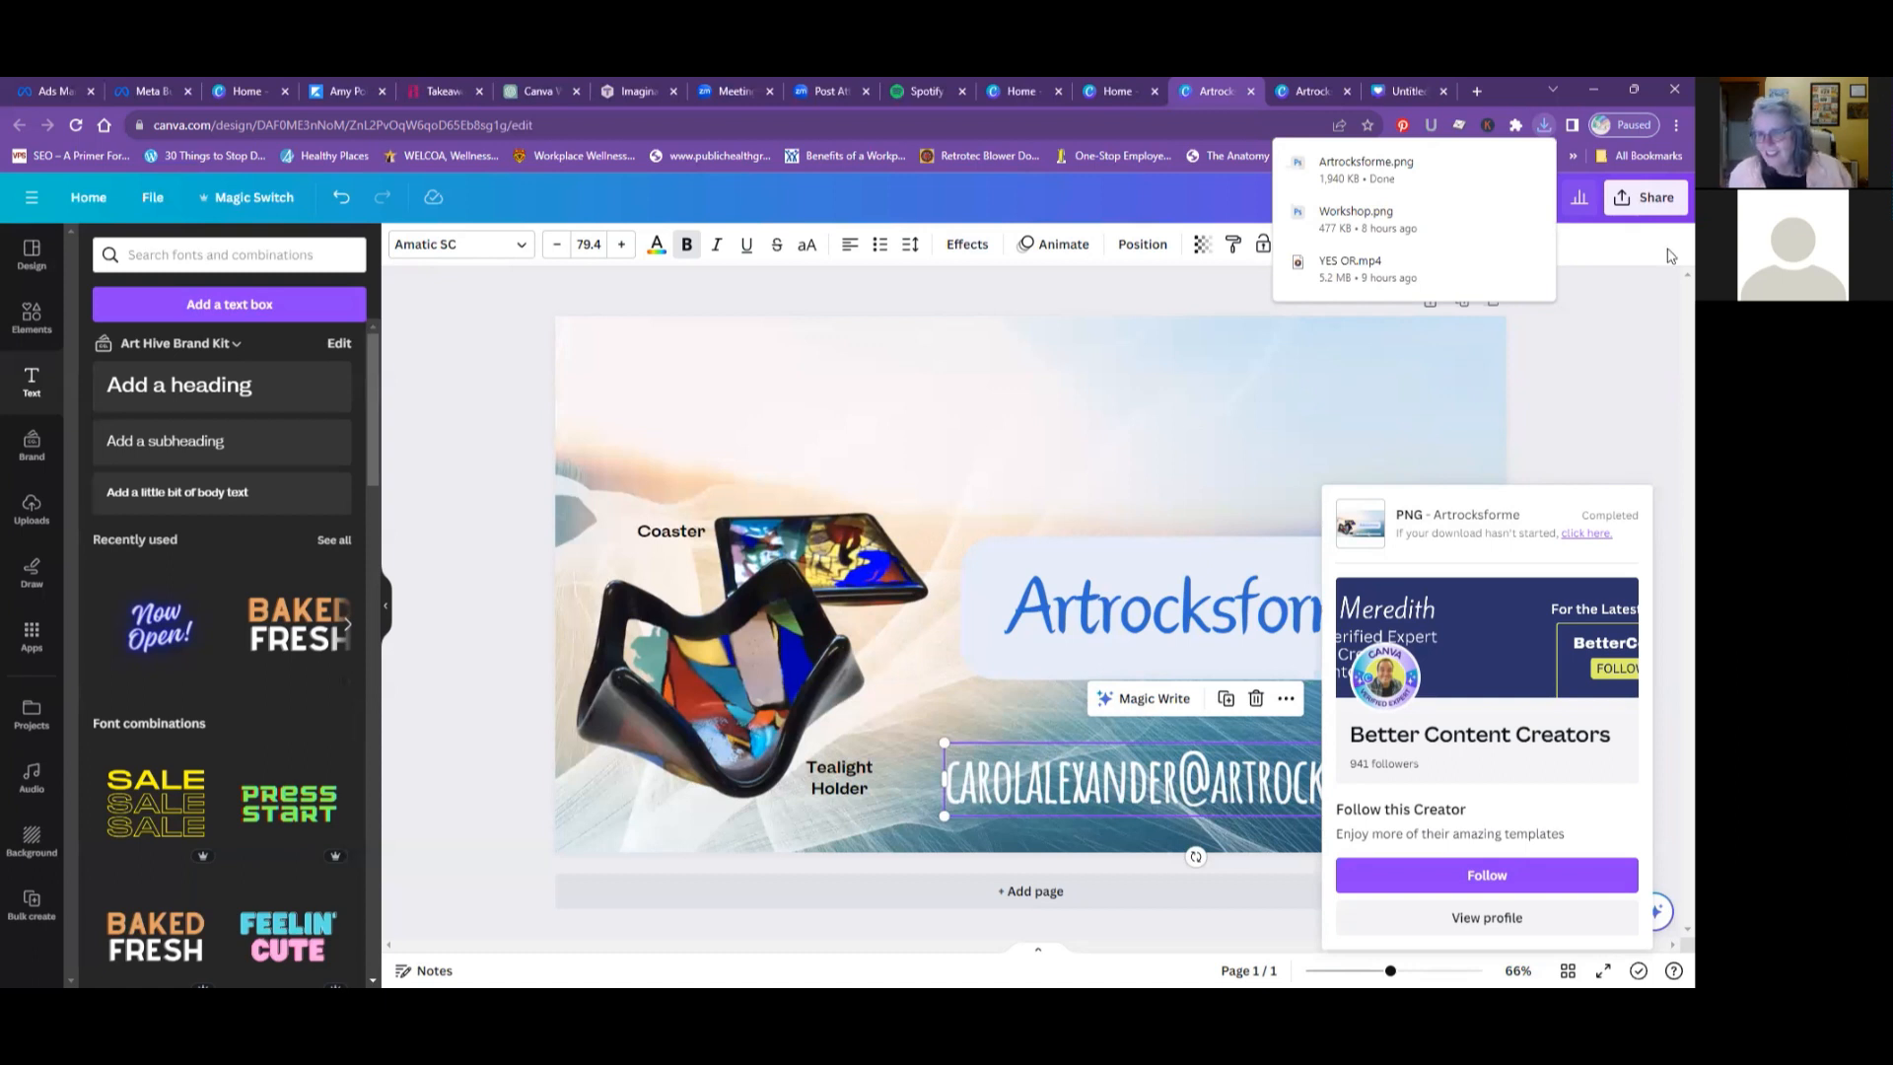
click(1578, 384)
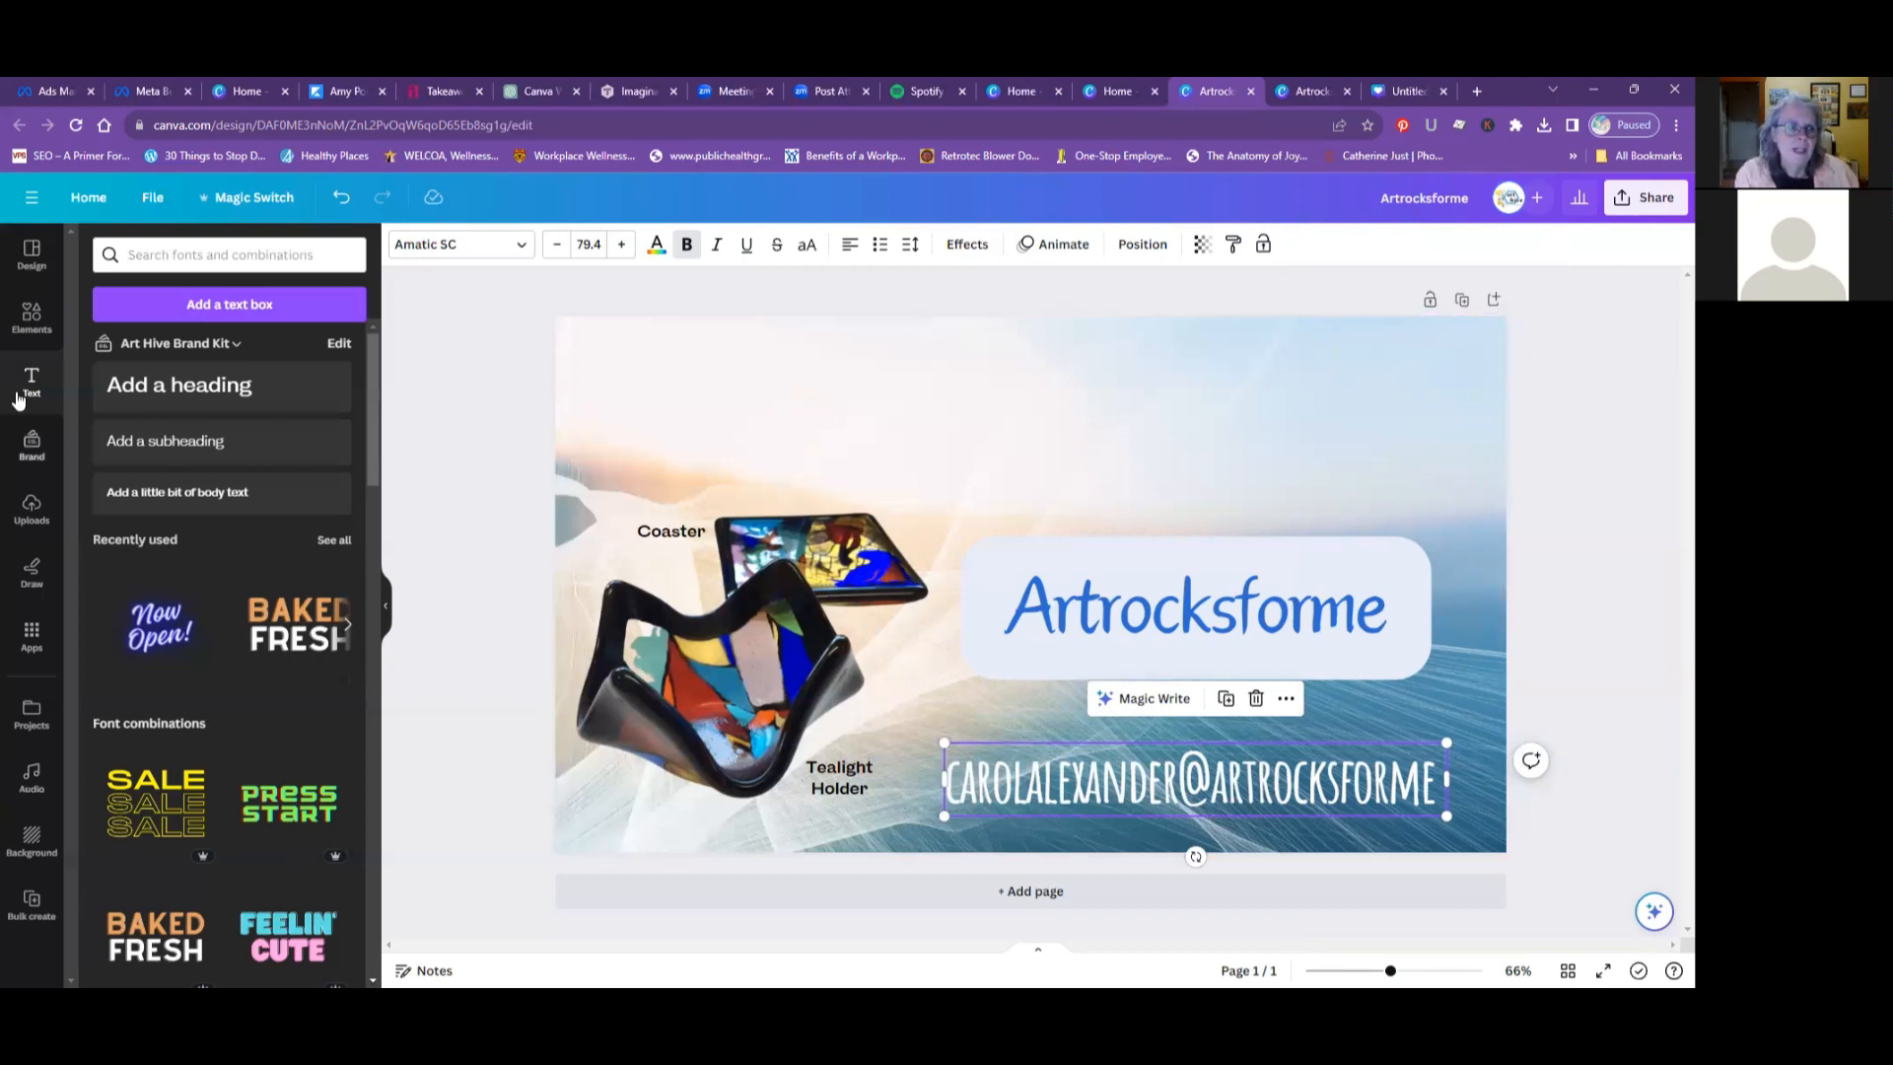
- Go back to the home page and open the "how to hang a gallery wall" design from the recent designs
click(33, 317)
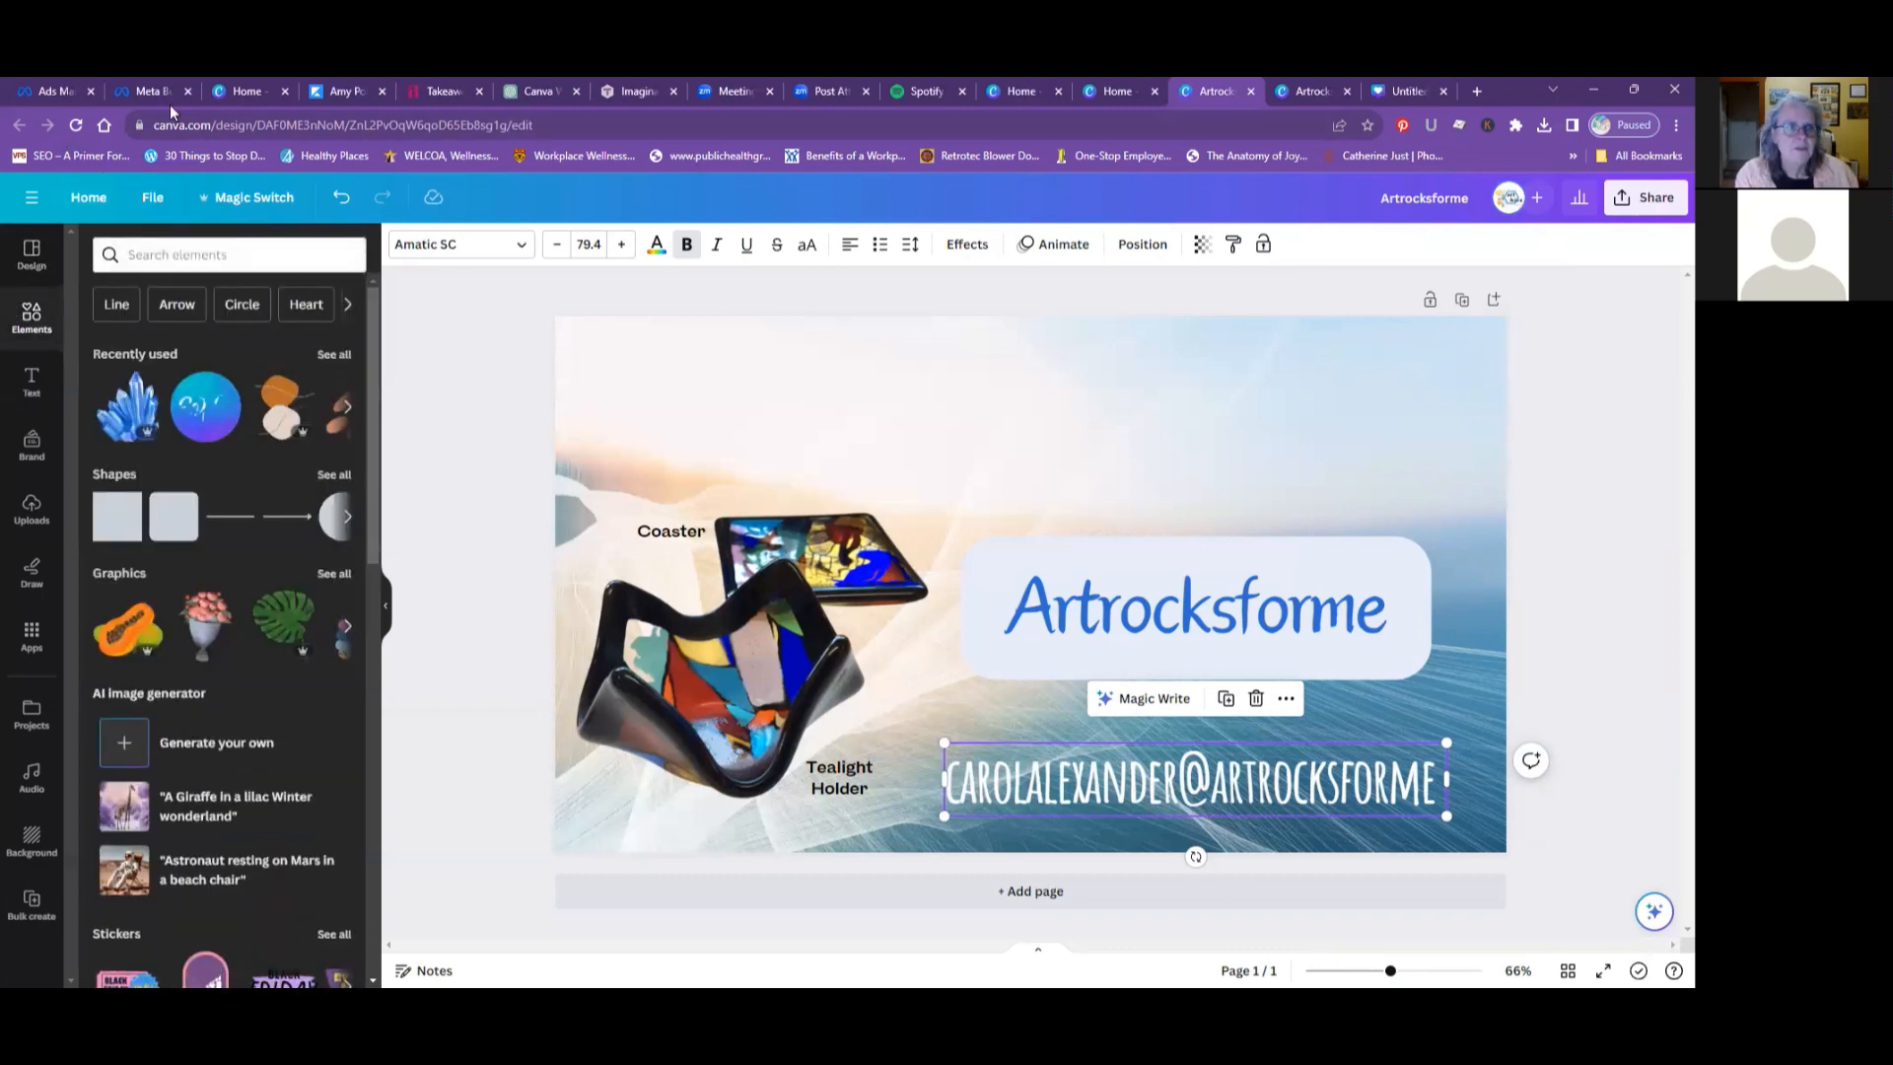
click(254, 91)
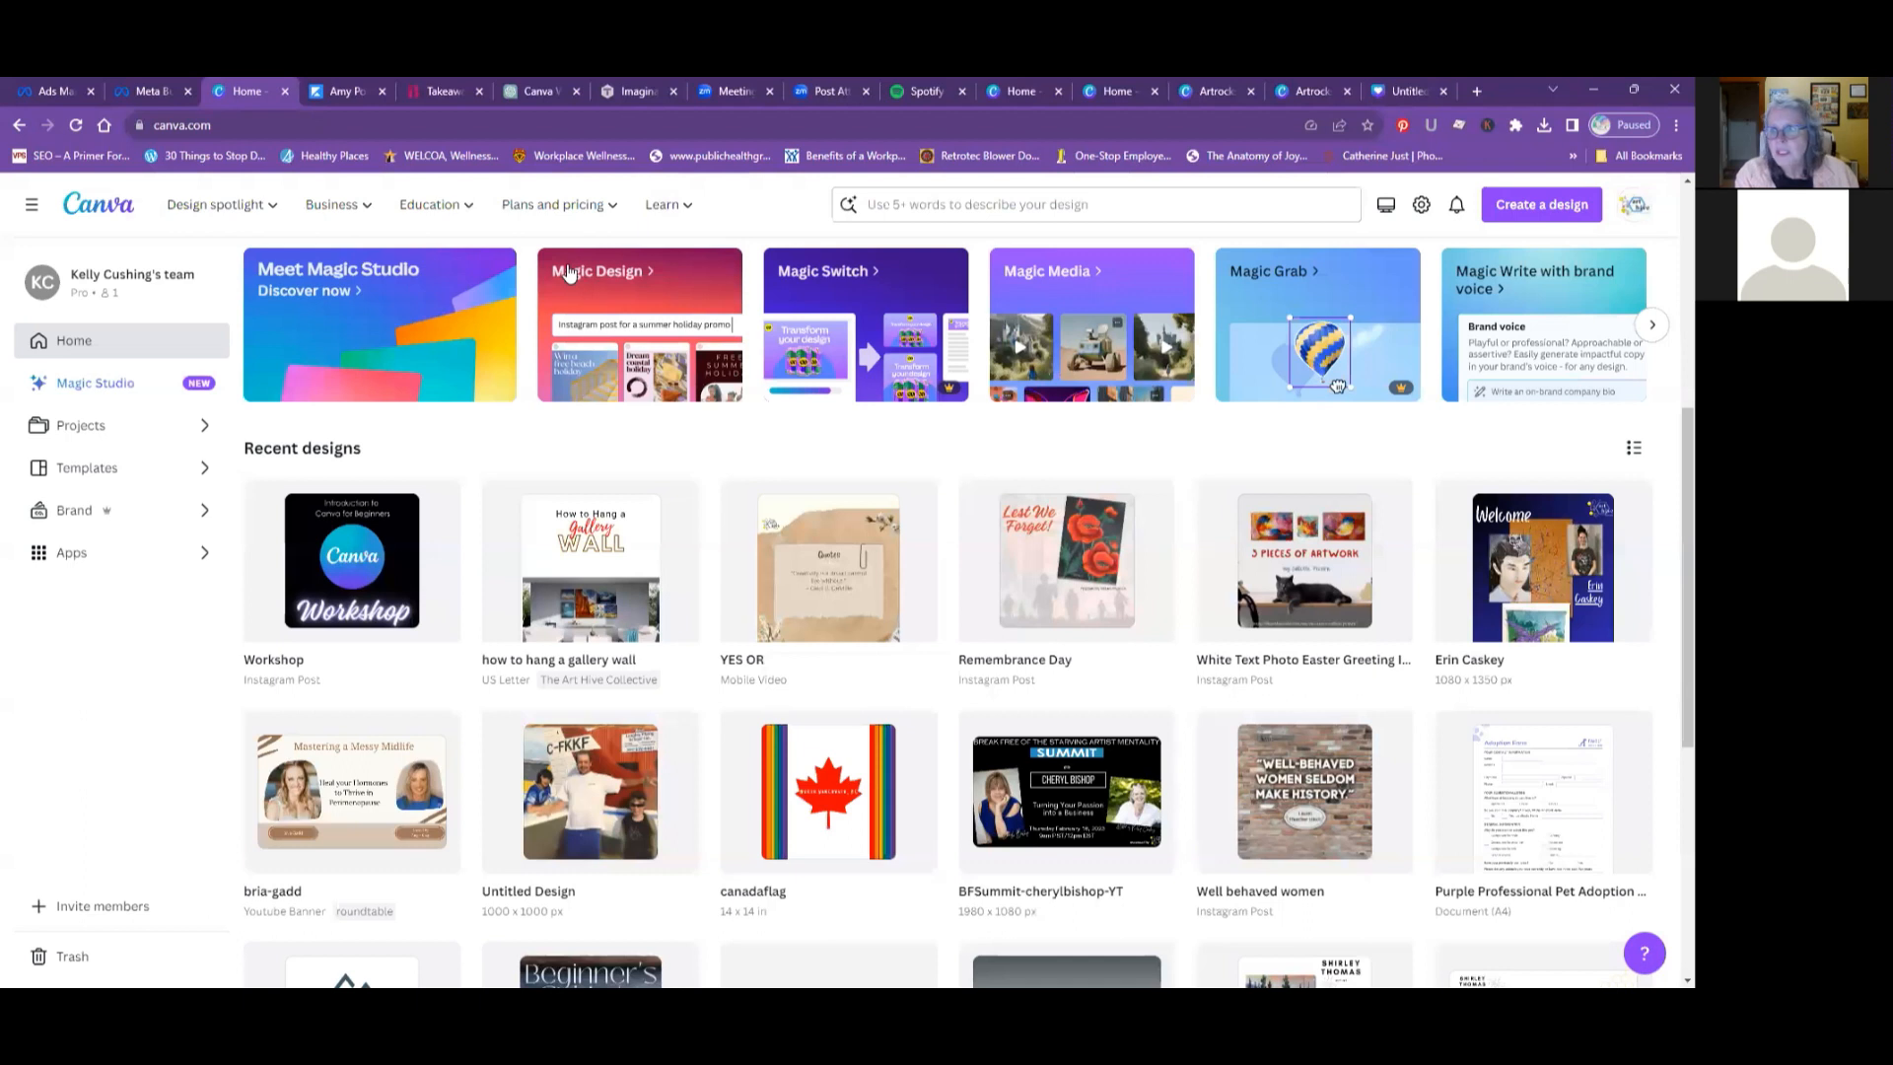
click(548, 558)
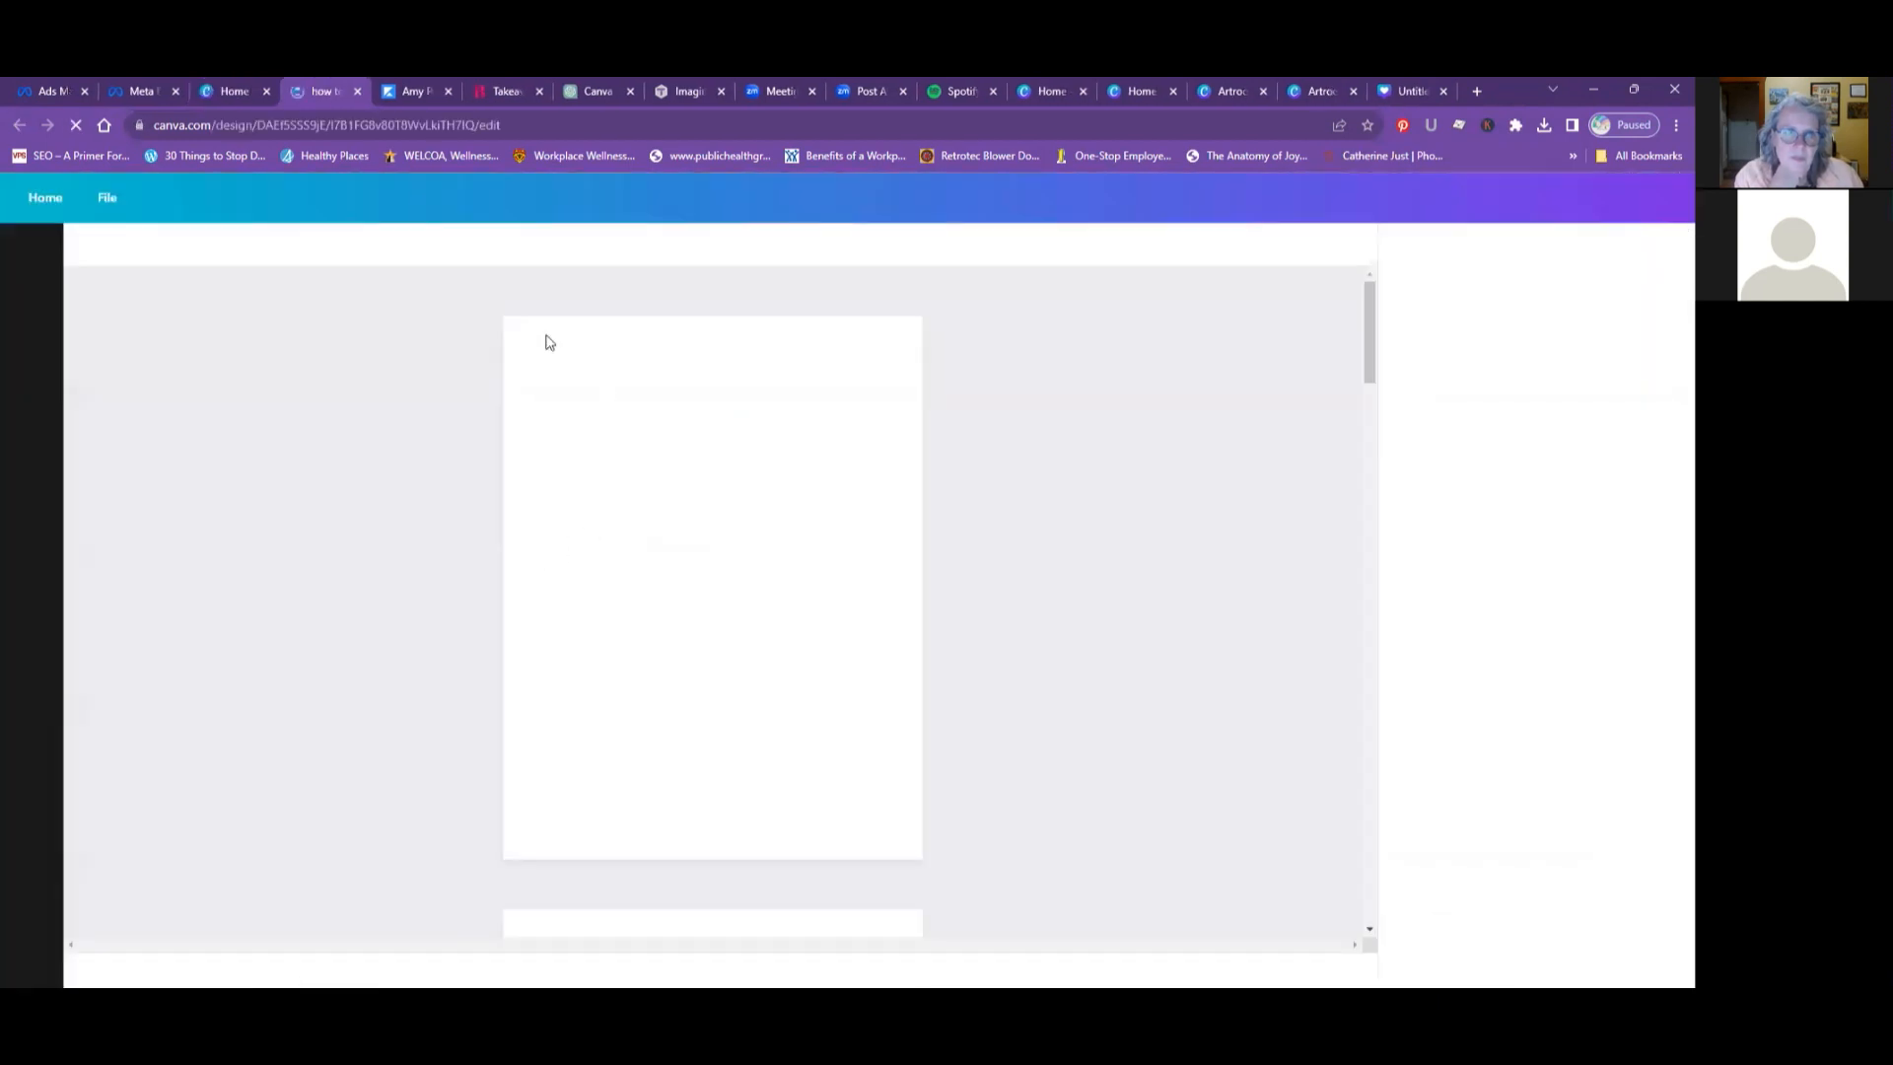
click(240, 90)
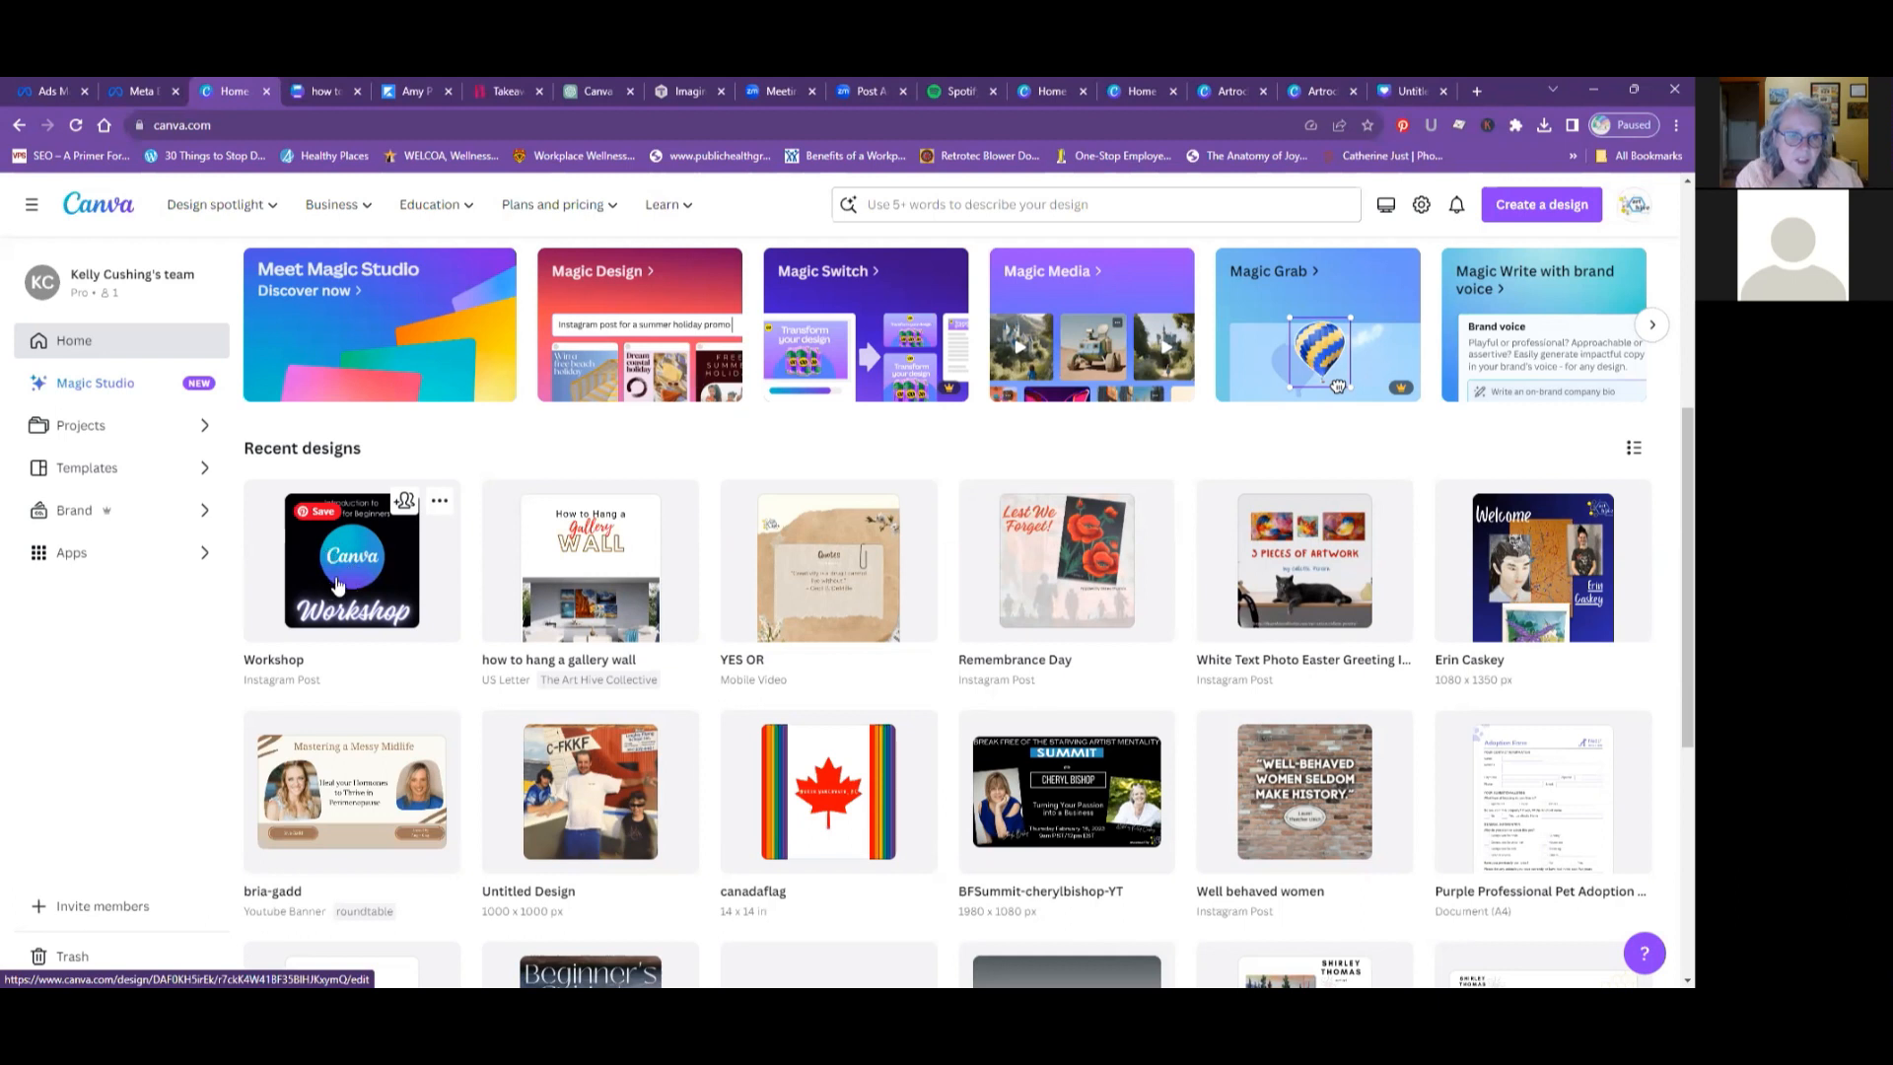
click(523, 556)
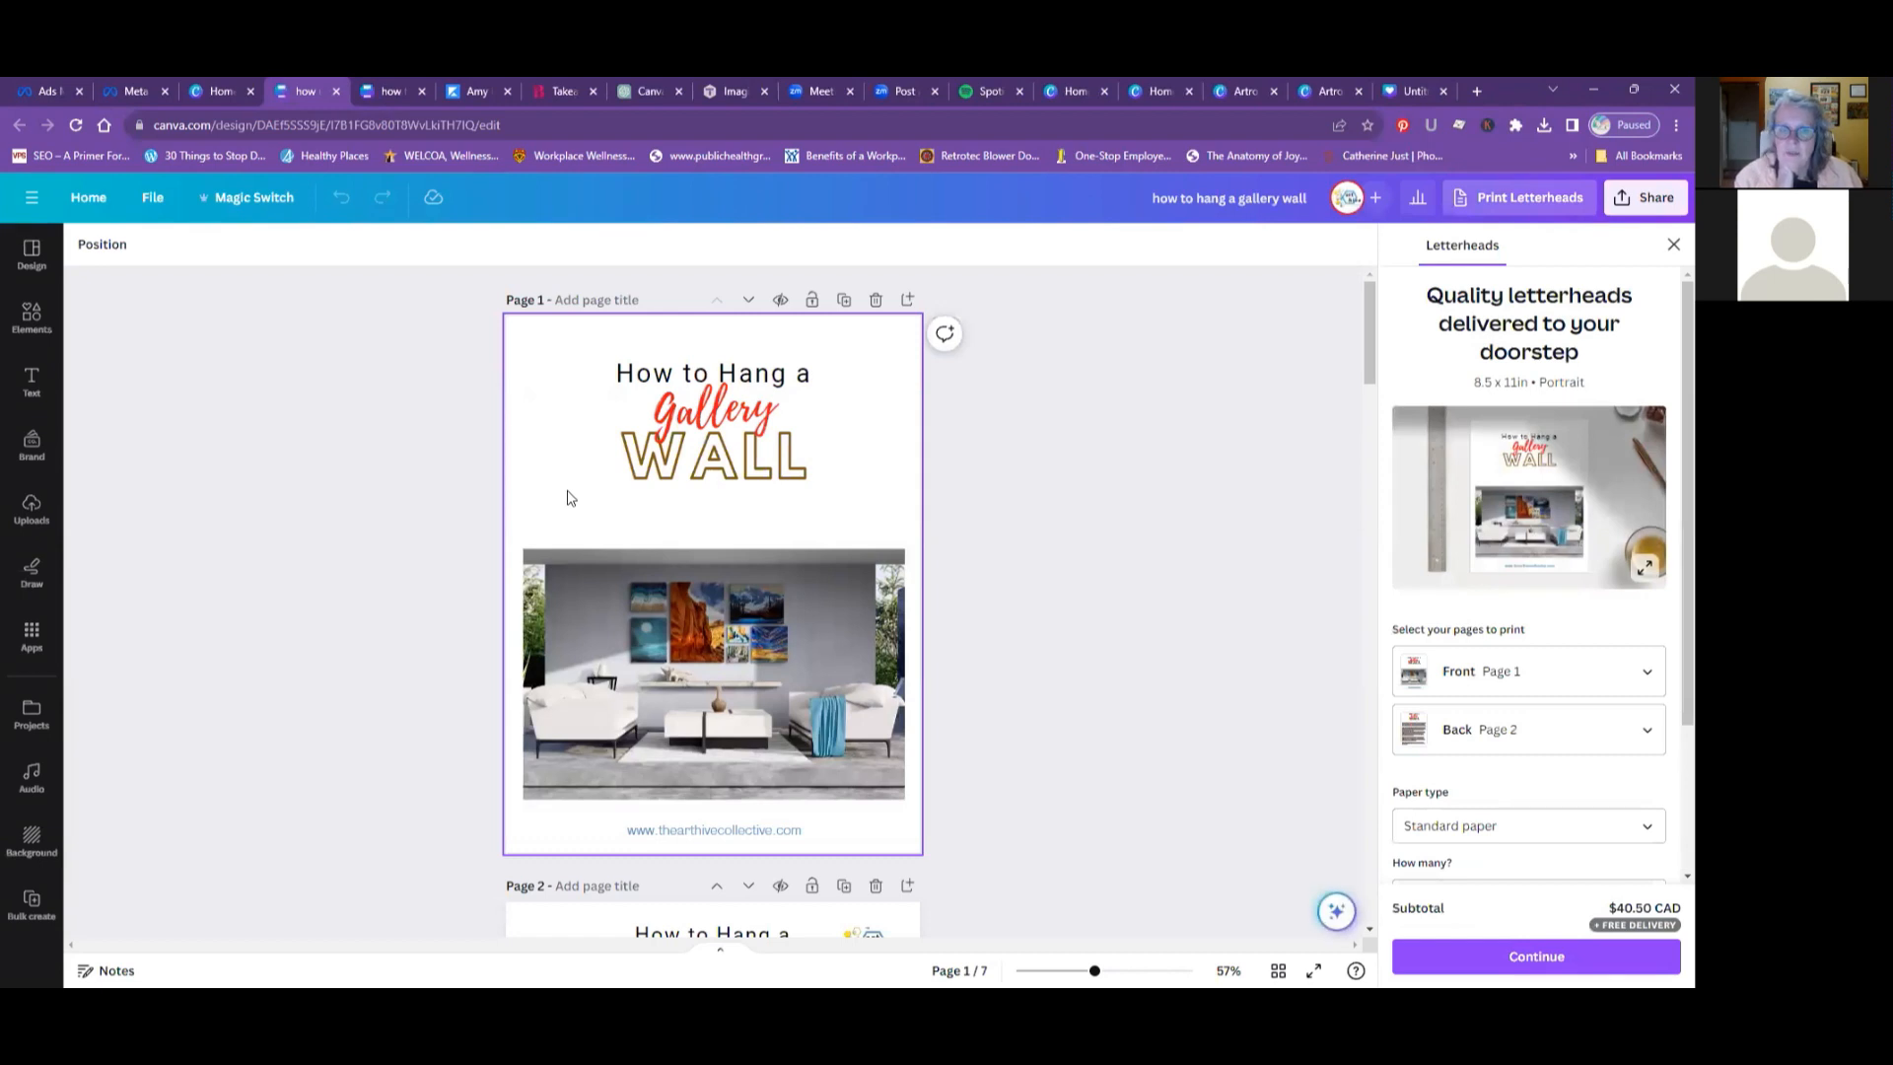
- Look through the gallery wall guide from its cover to the Spiral layout on page 7, and return to the cover
scroll(566, 491, down, 3)
scroll(607, 479, down, 10)
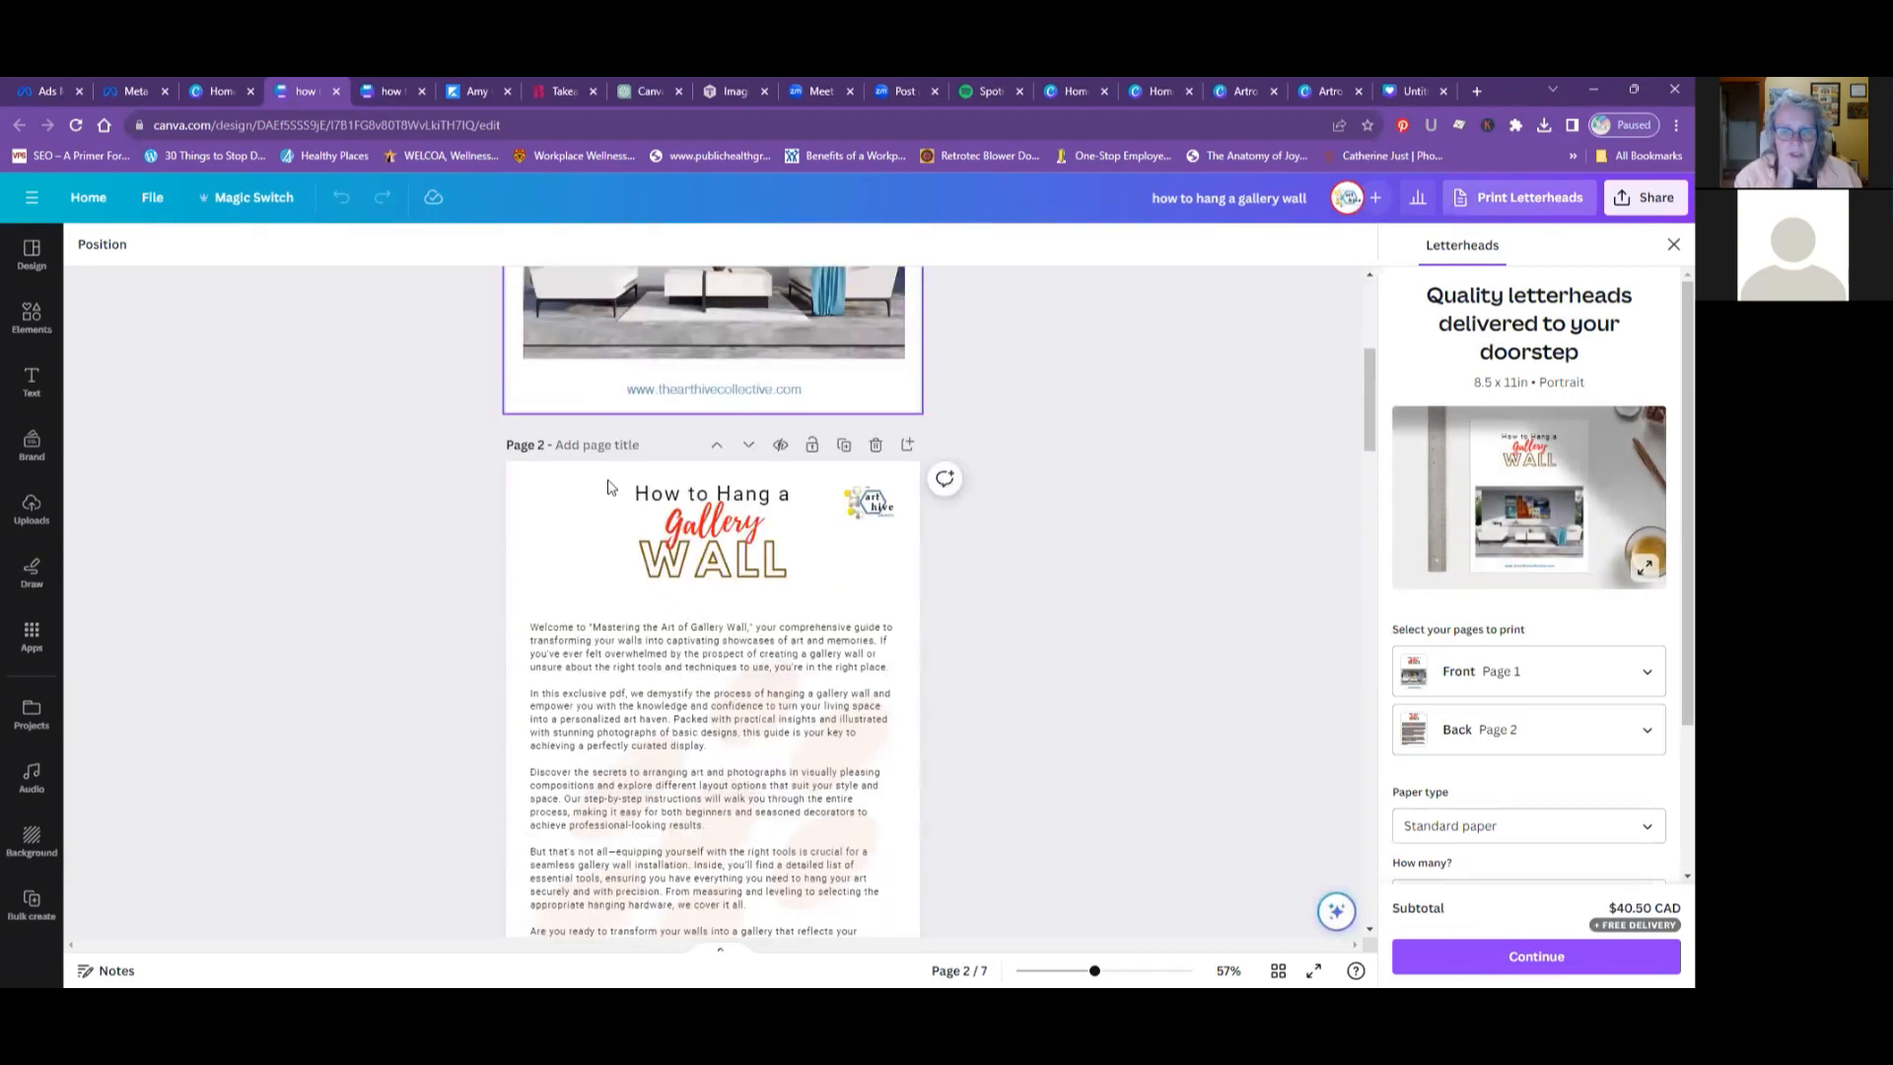
scroll(608, 483, down, 4)
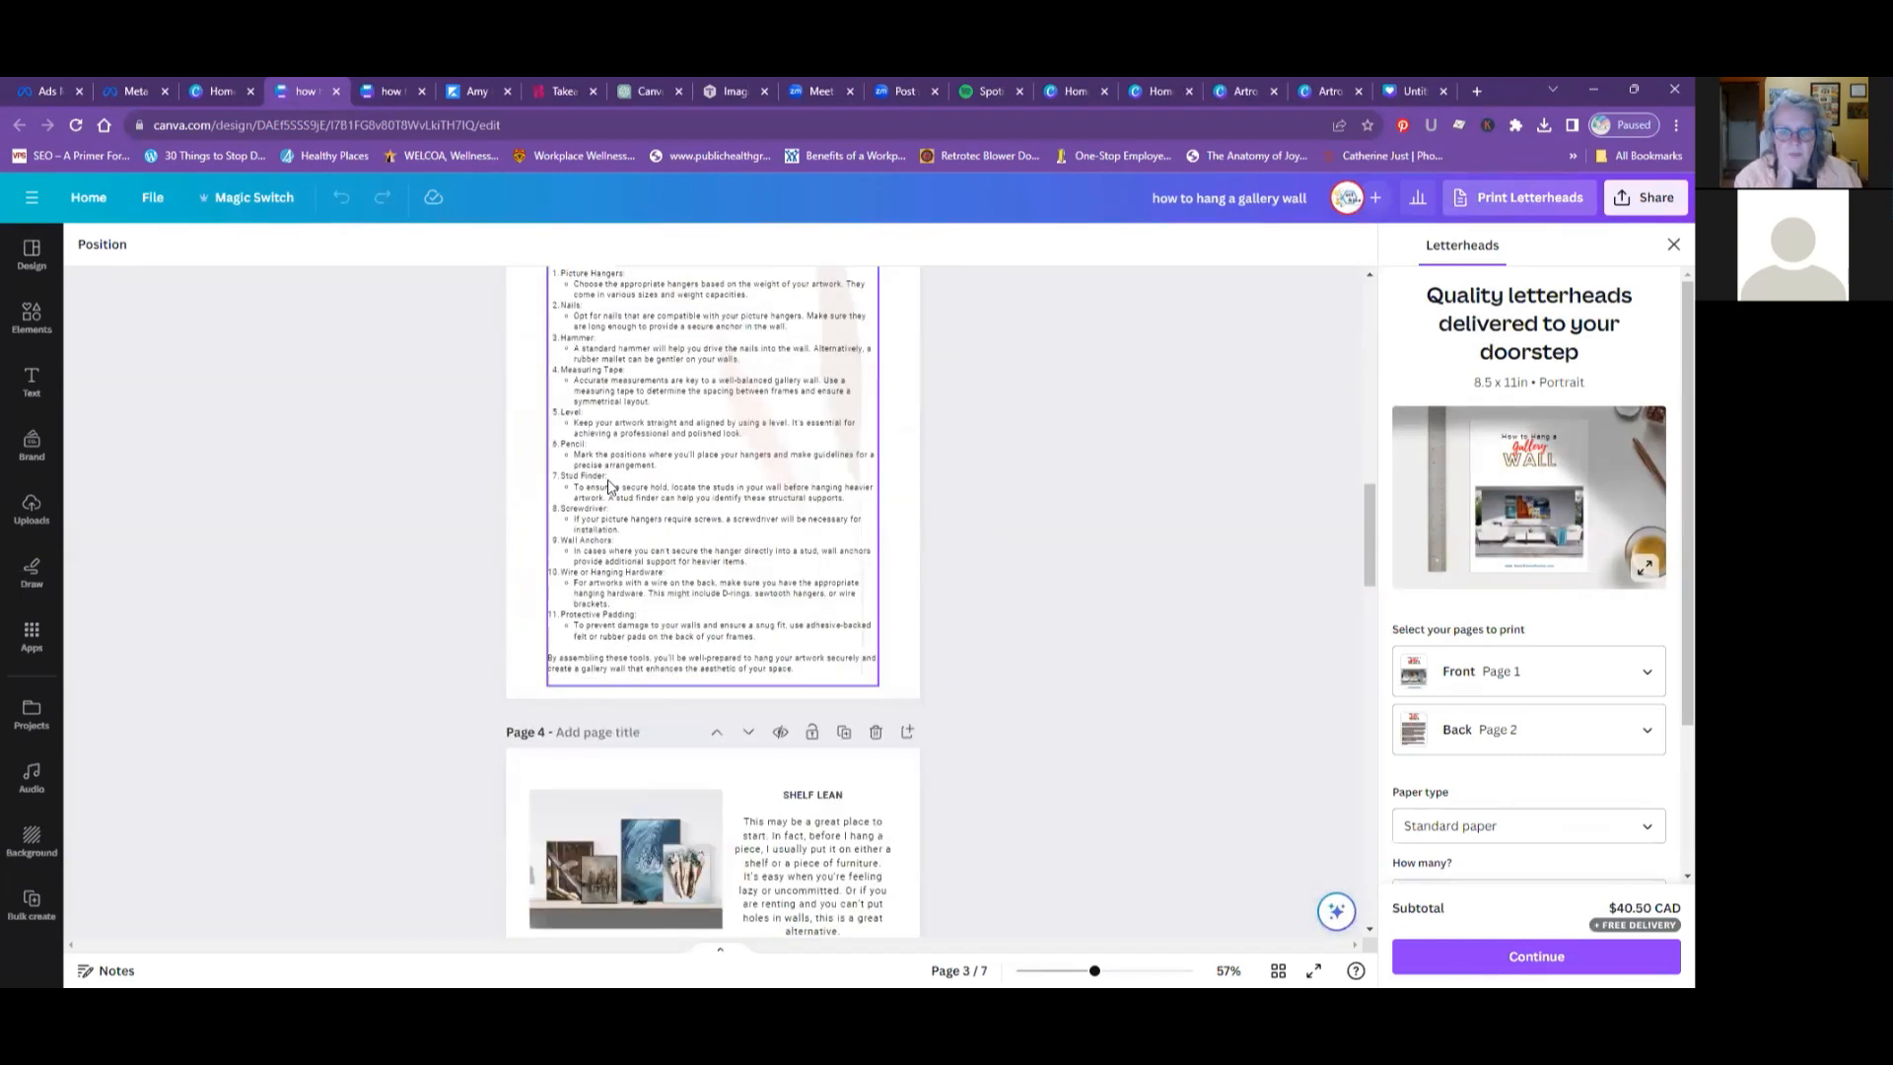
scroll(607, 483, down, 4)
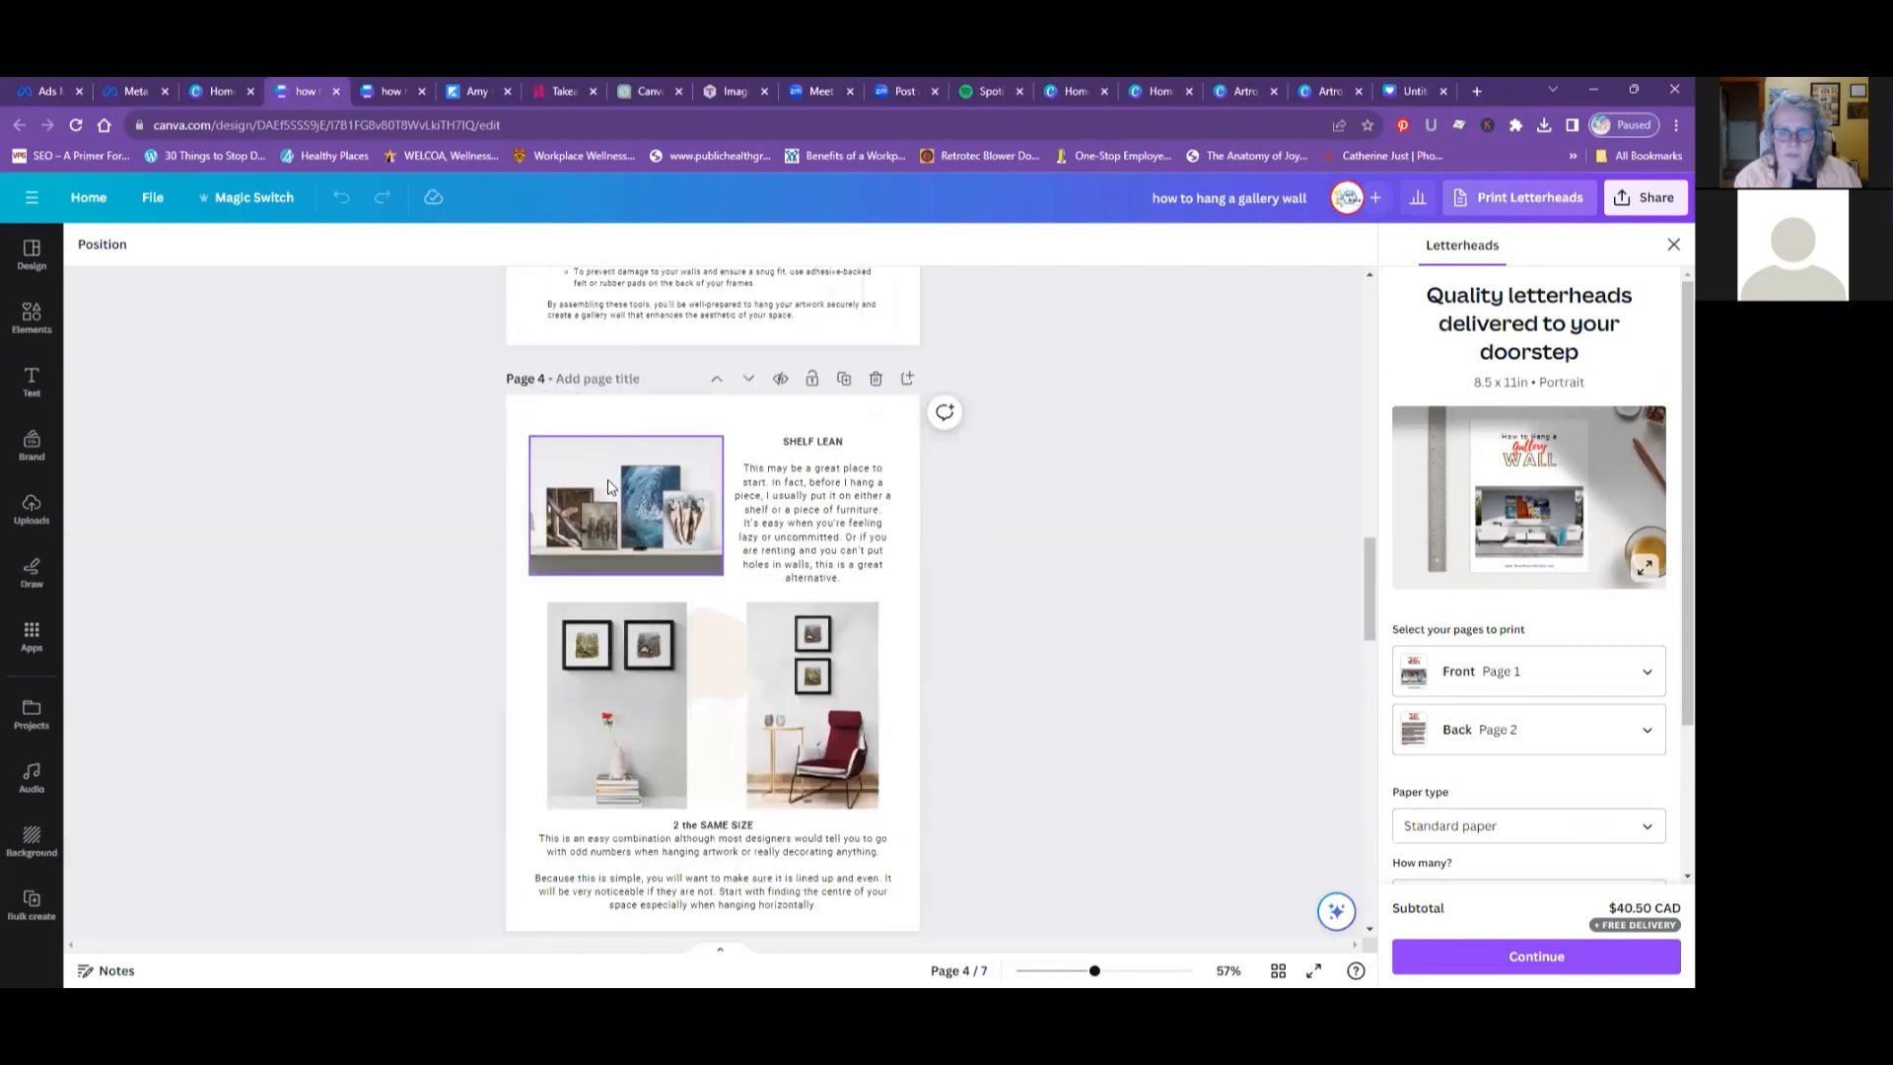
scroll(608, 485, down, 3)
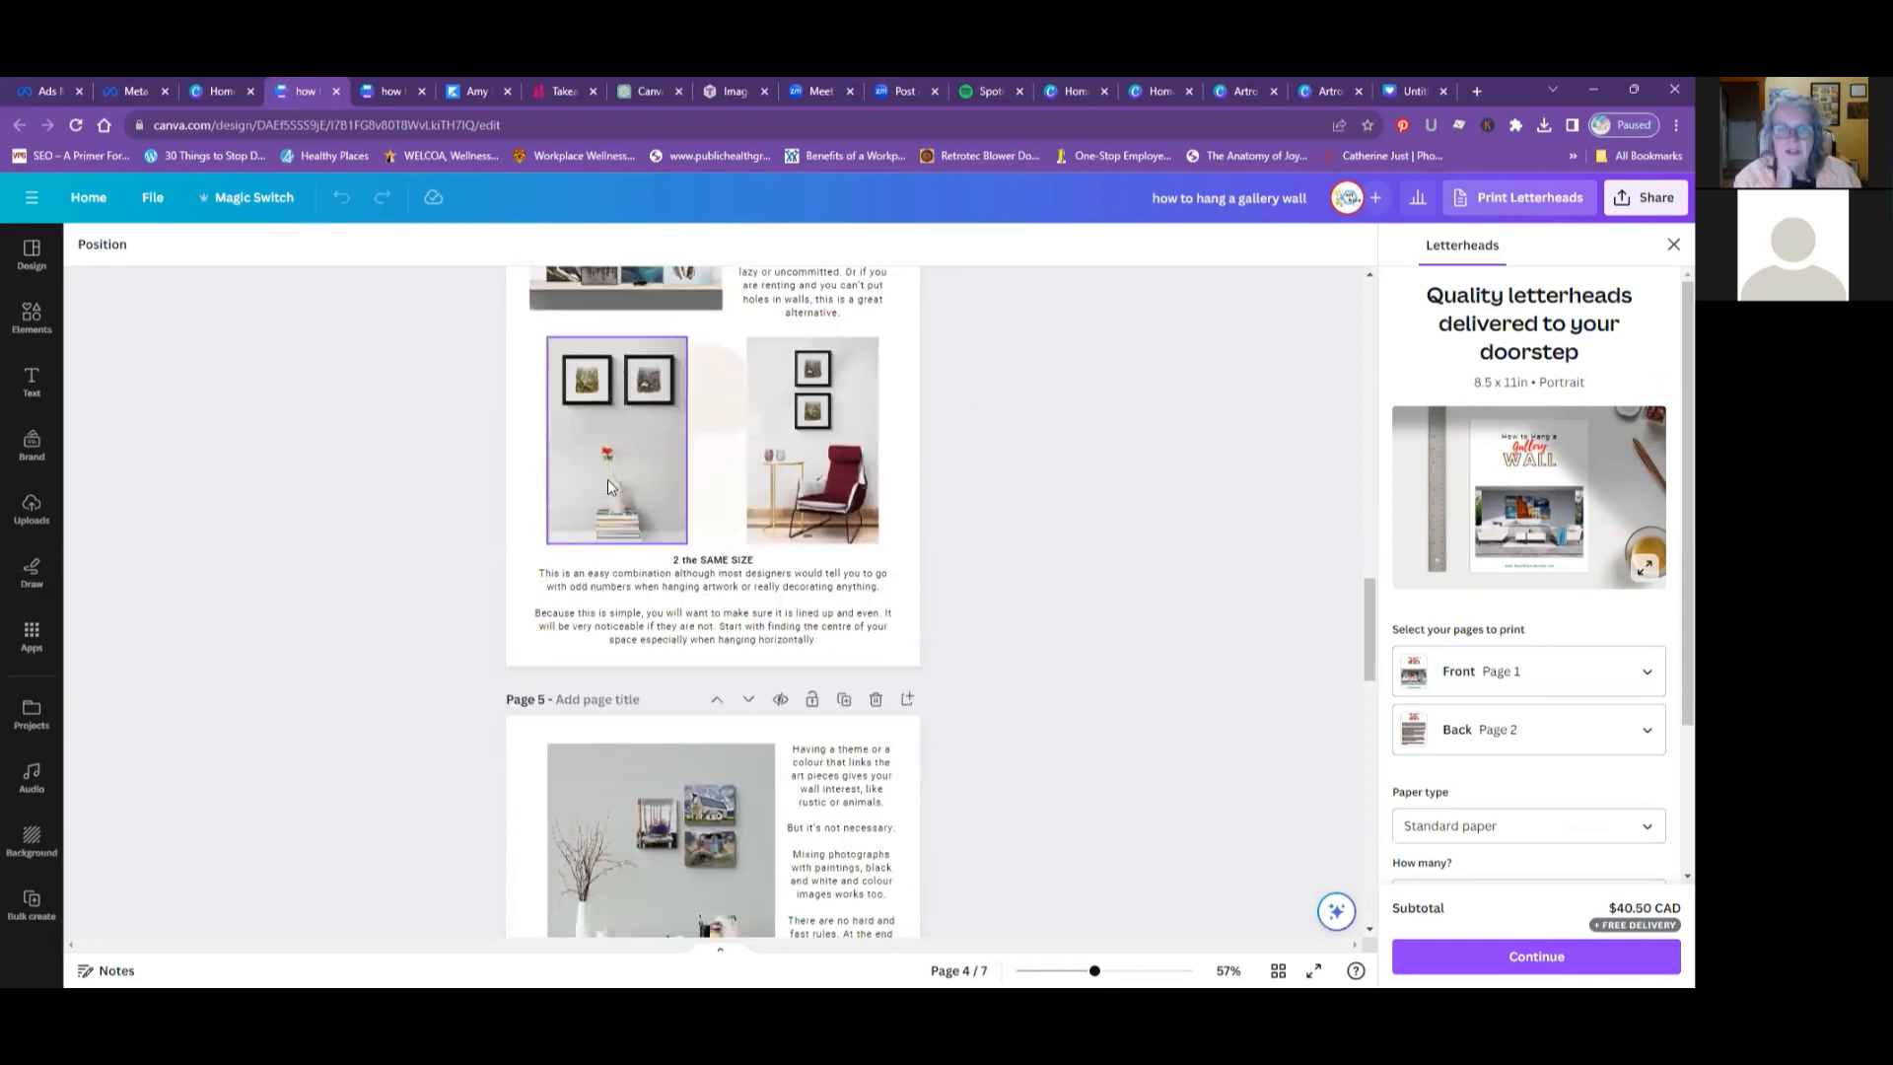
scroll(607, 479, down, 3)
scroll(607, 483, down, 2)
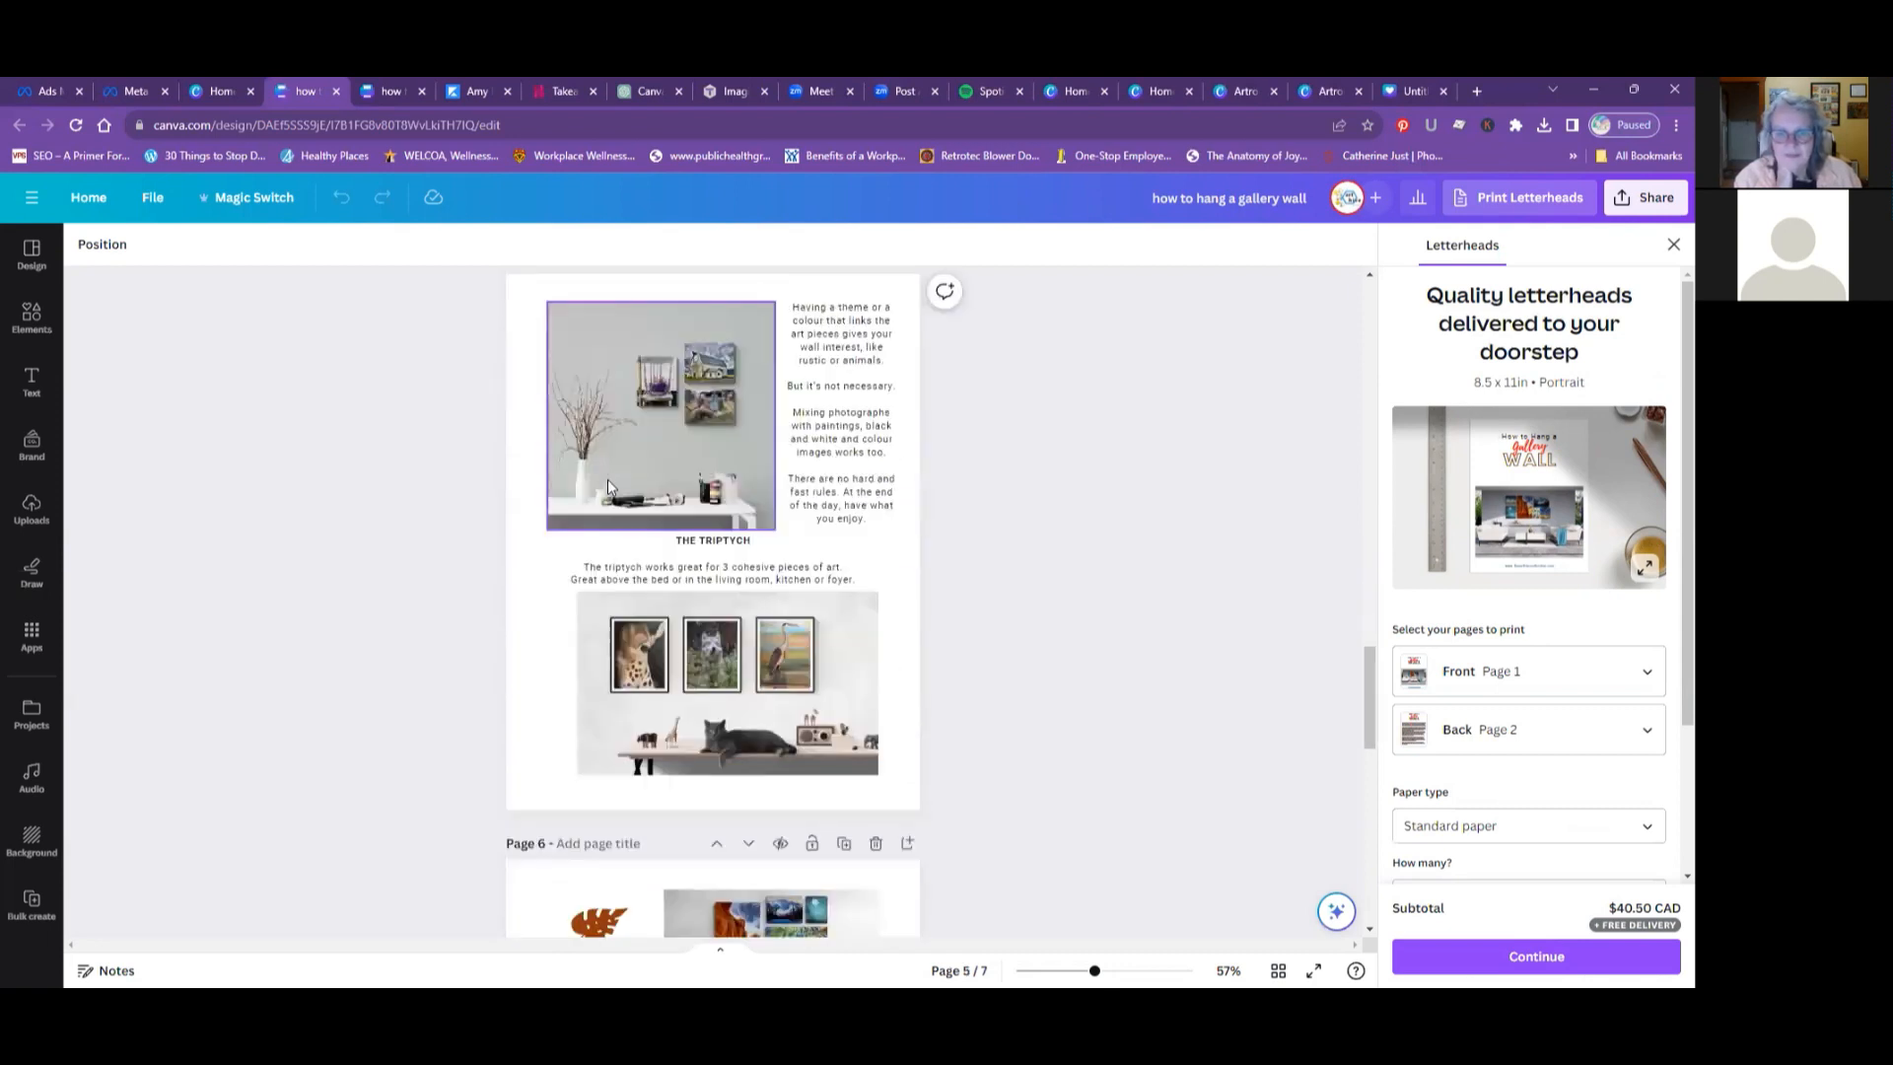
scroll(607, 479, down, 5)
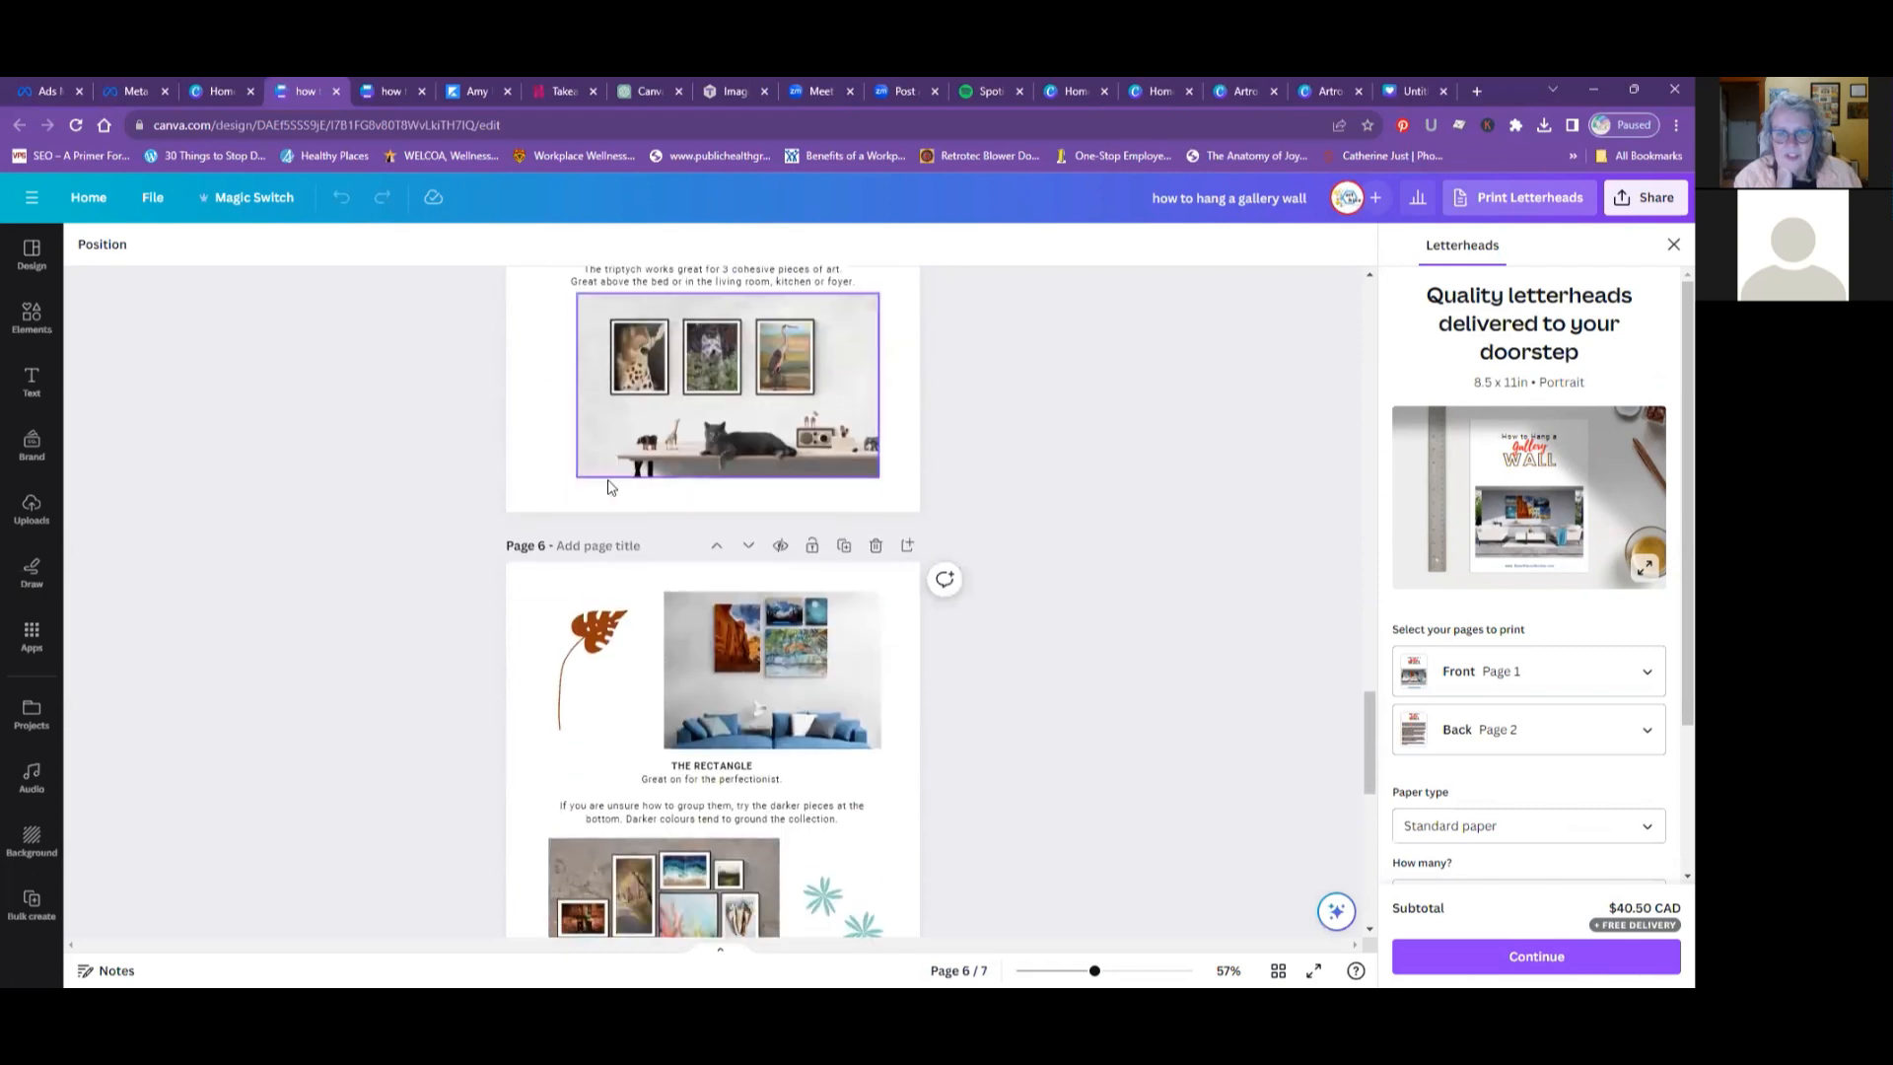
scroll(609, 484, down, 6)
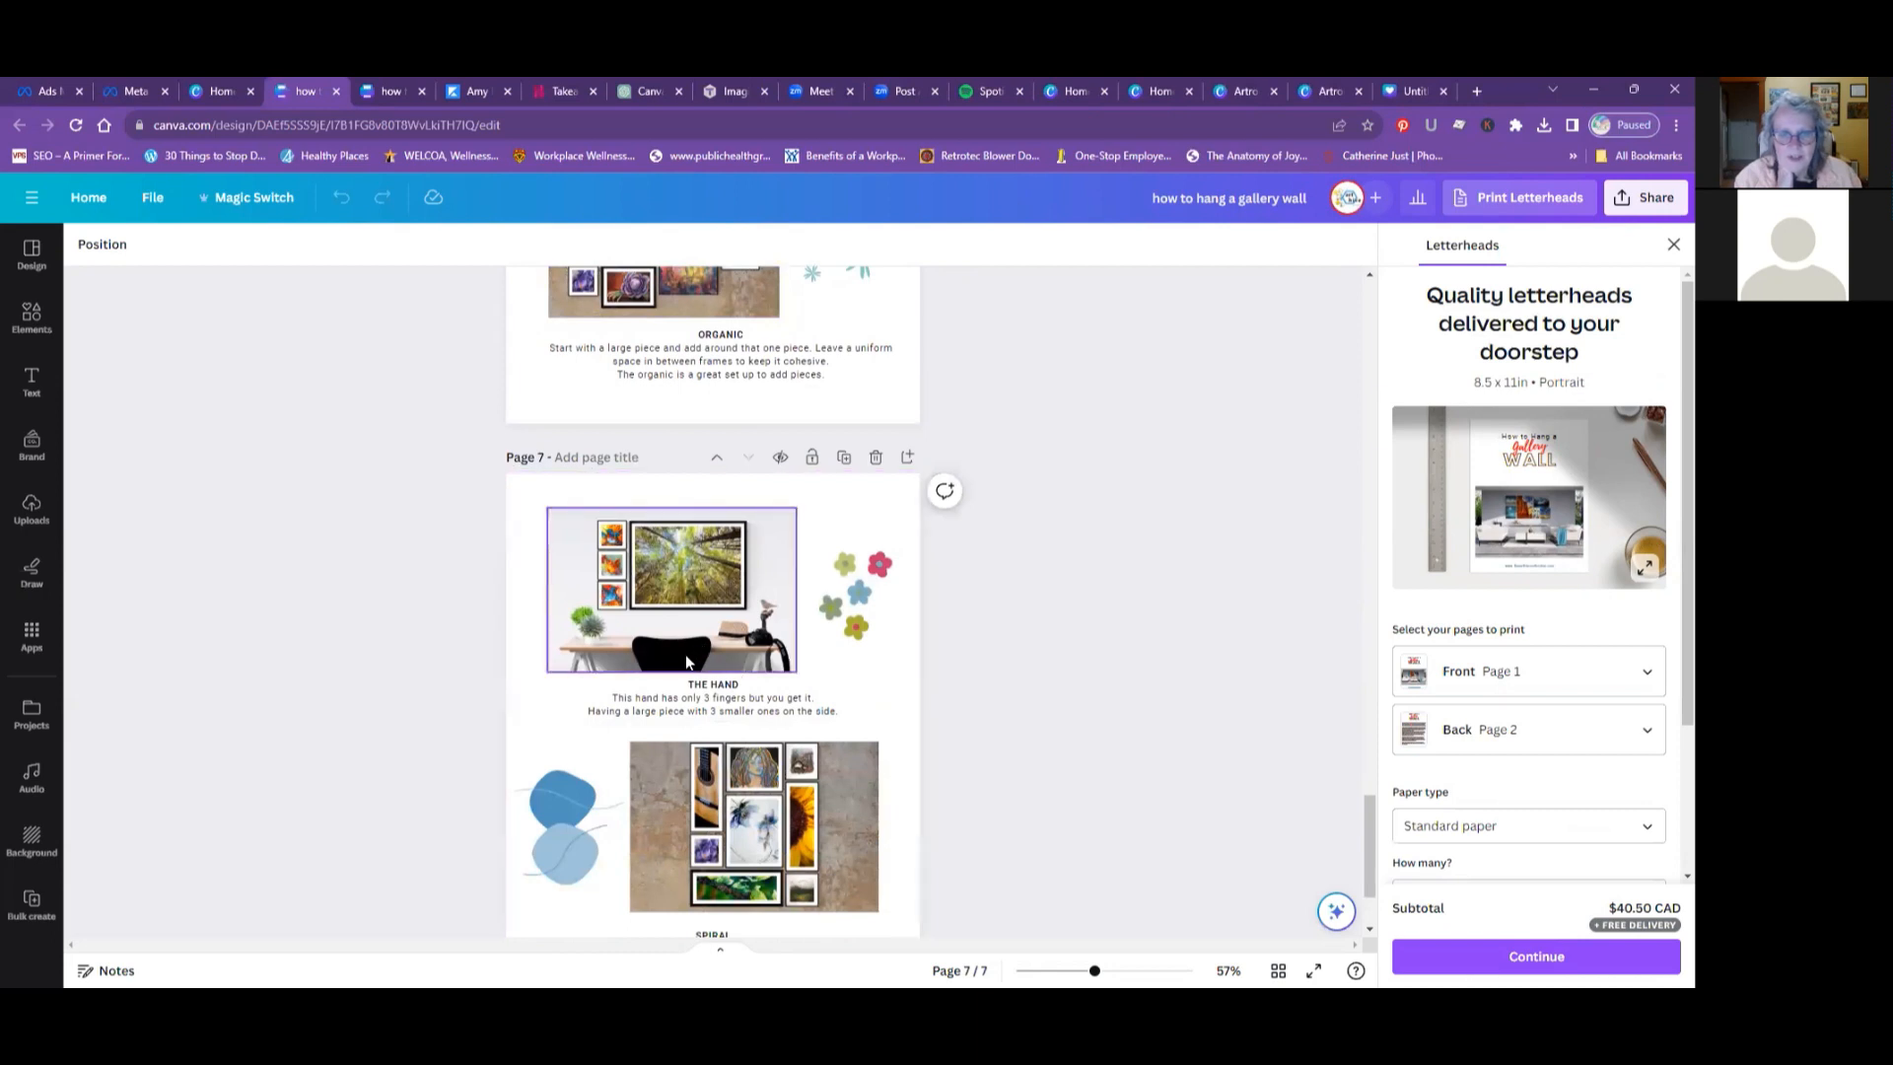
scroll(837, 654, down, 2)
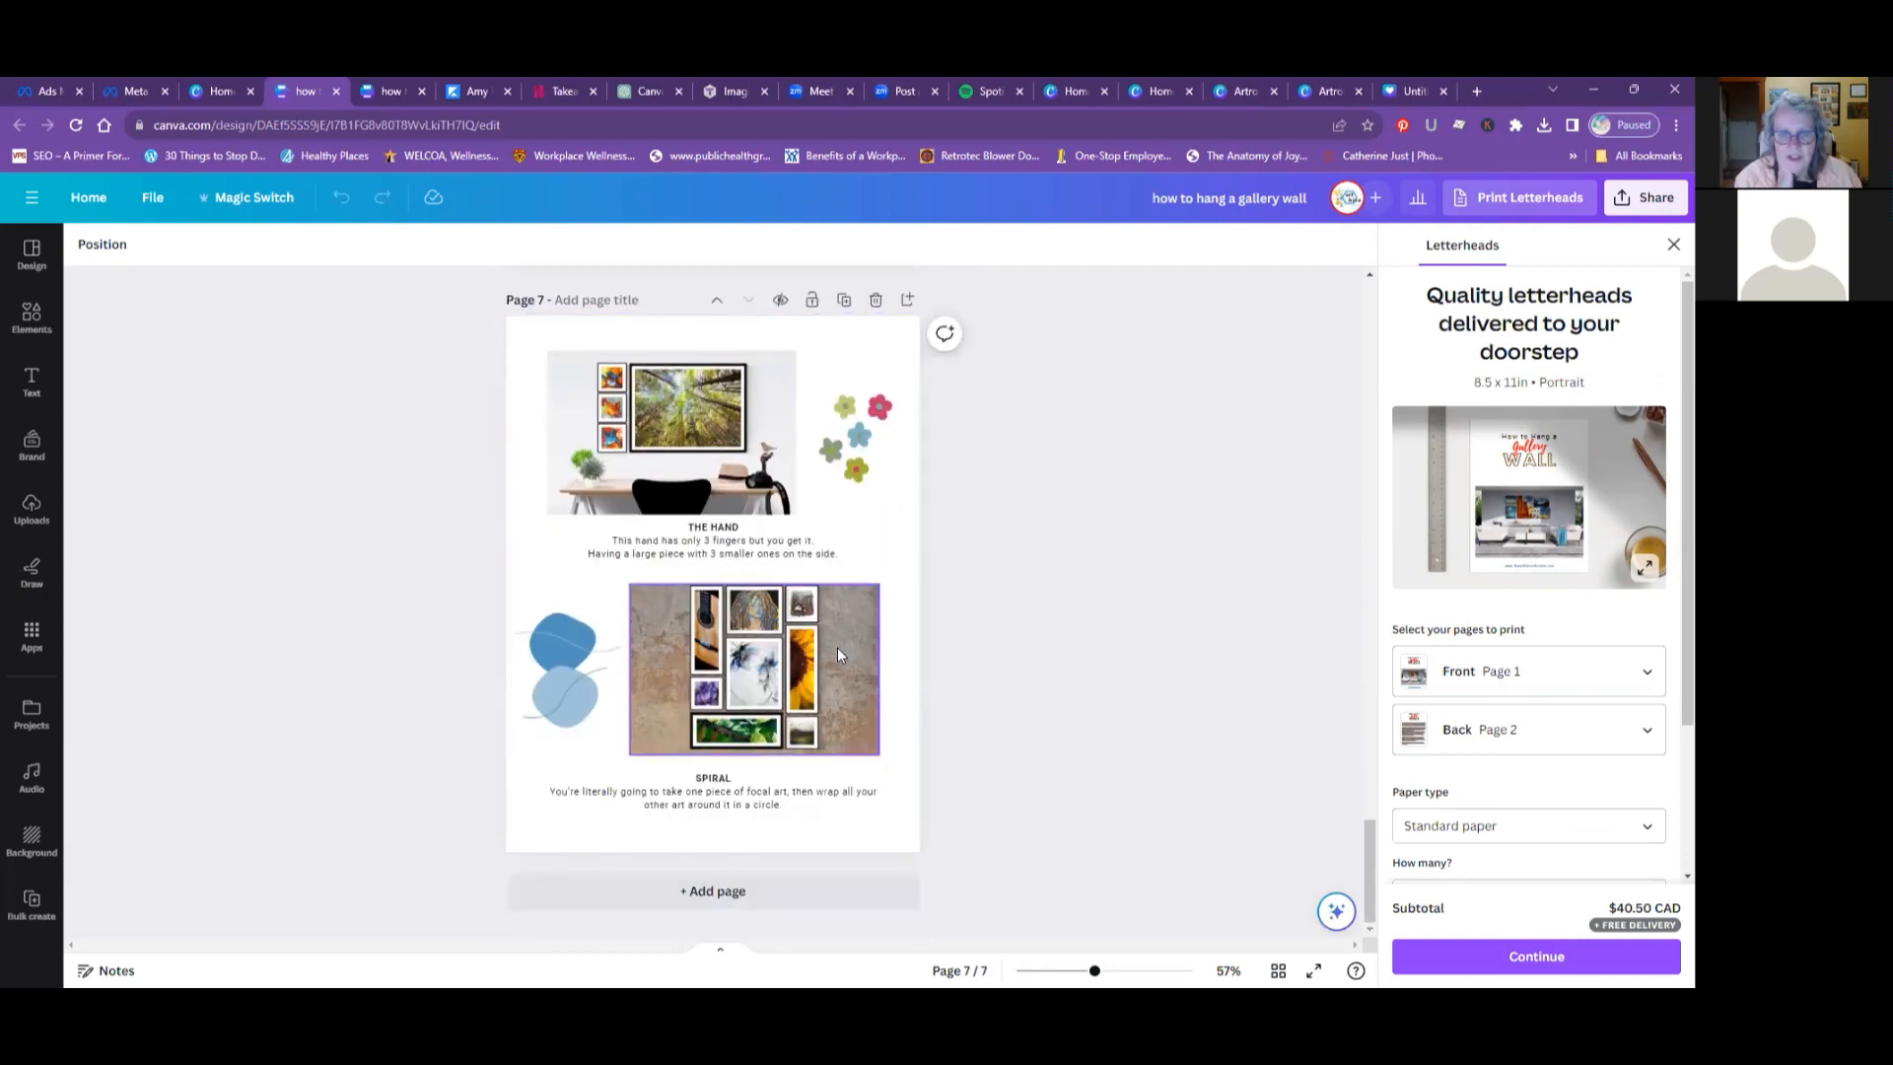
scroll(838, 654, up, 6)
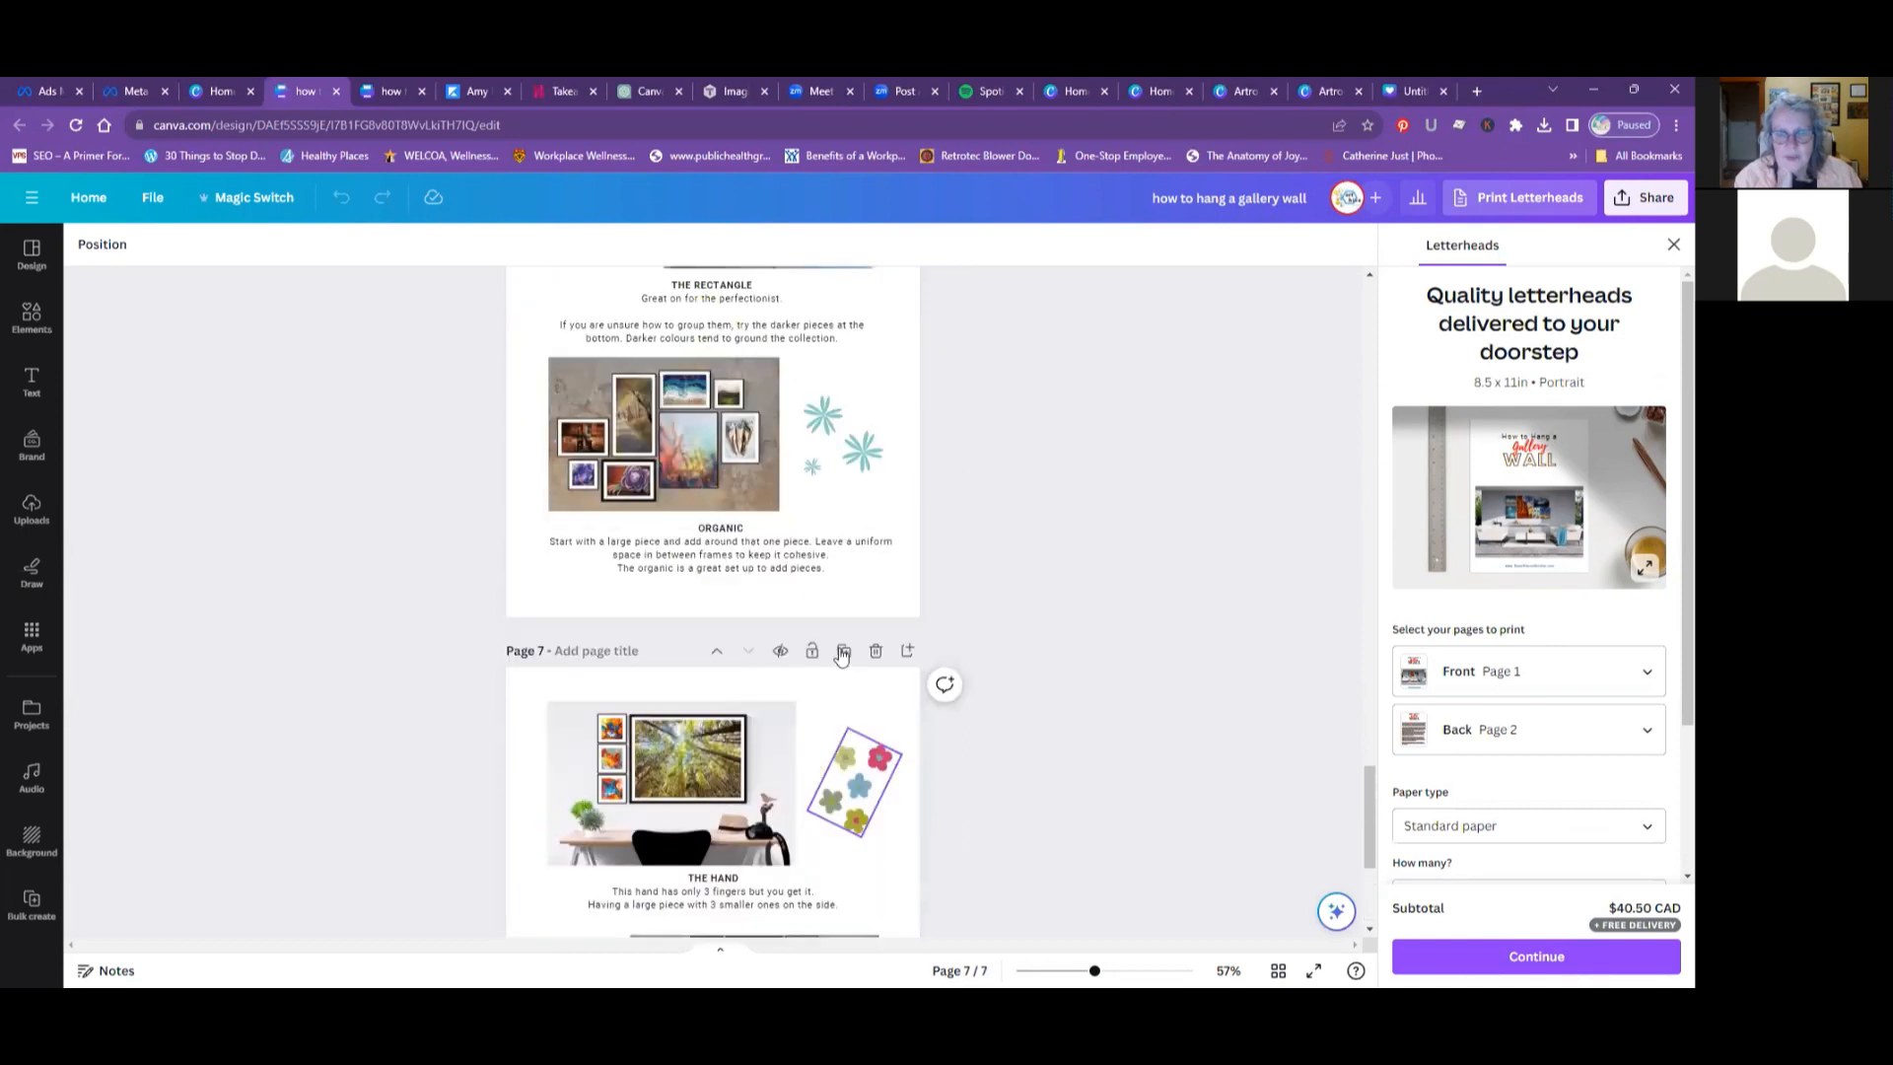
scroll(843, 656, up, 10)
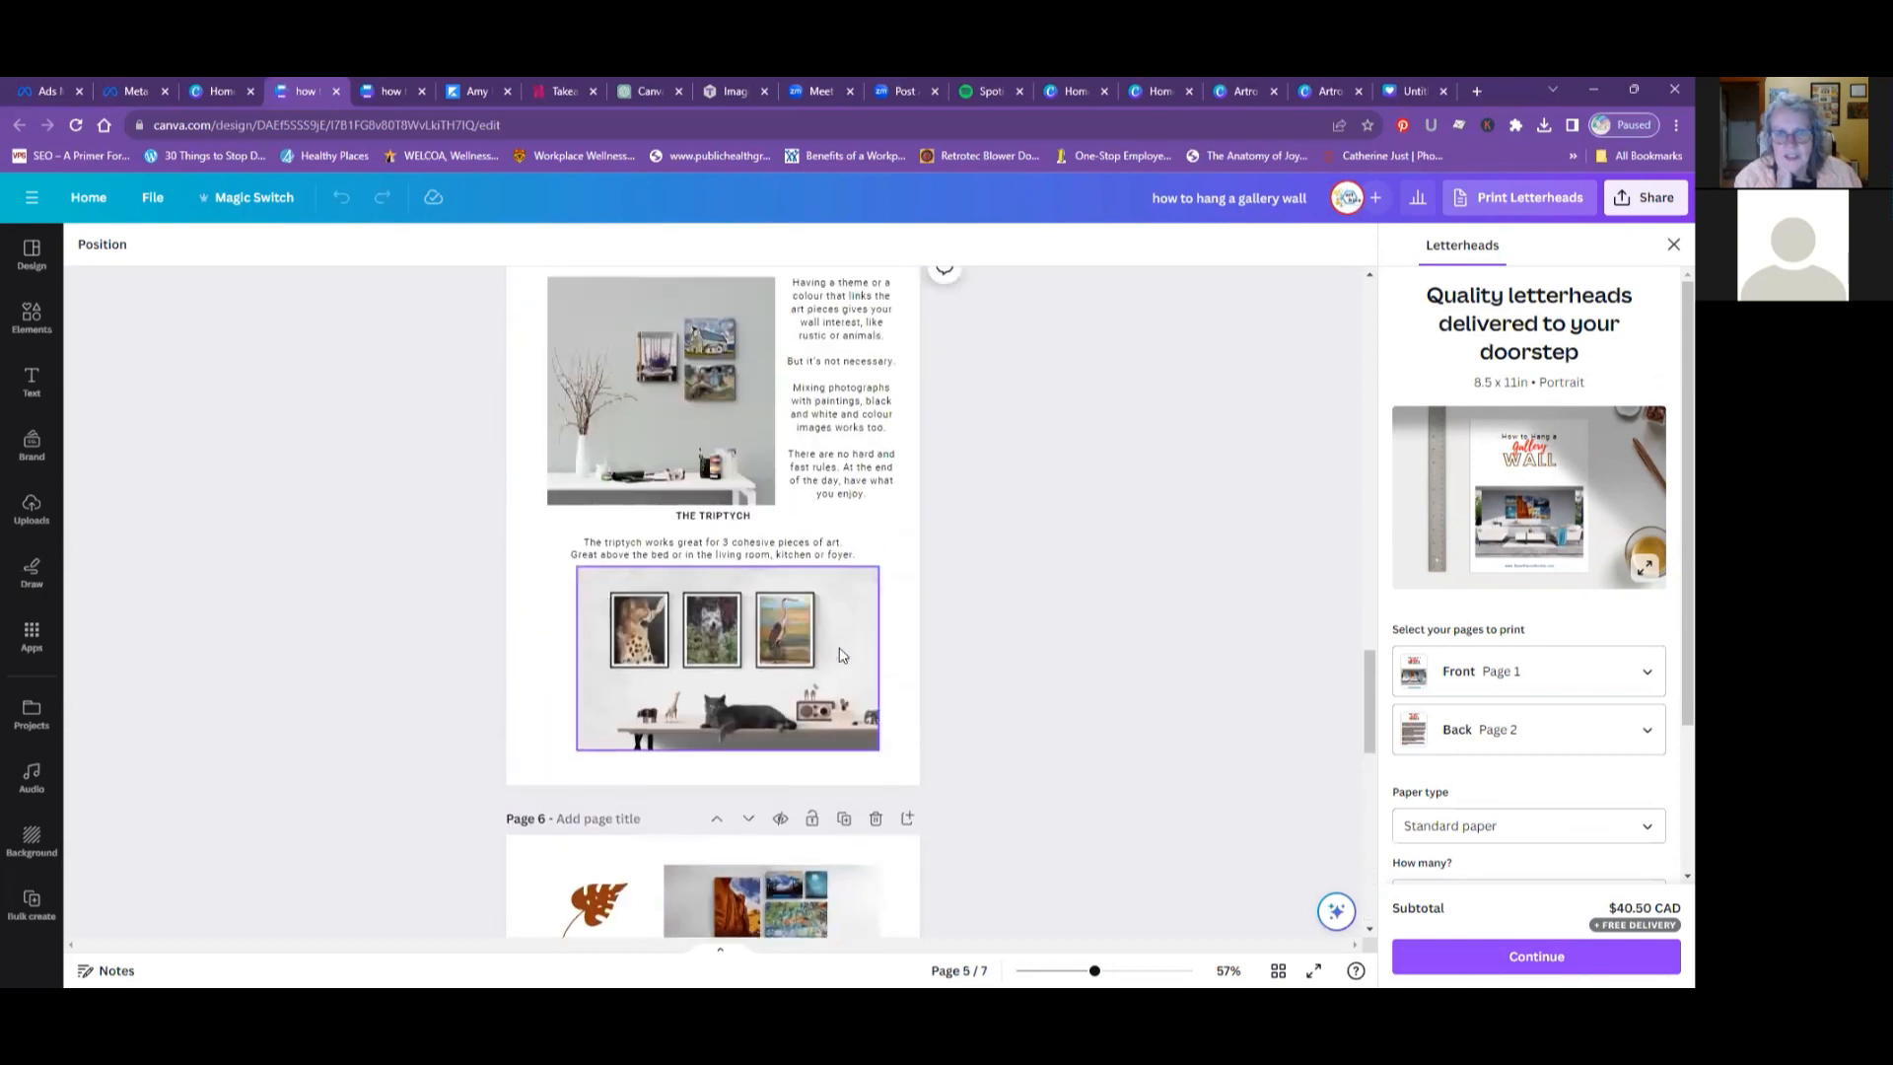
scroll(840, 654, up, 12)
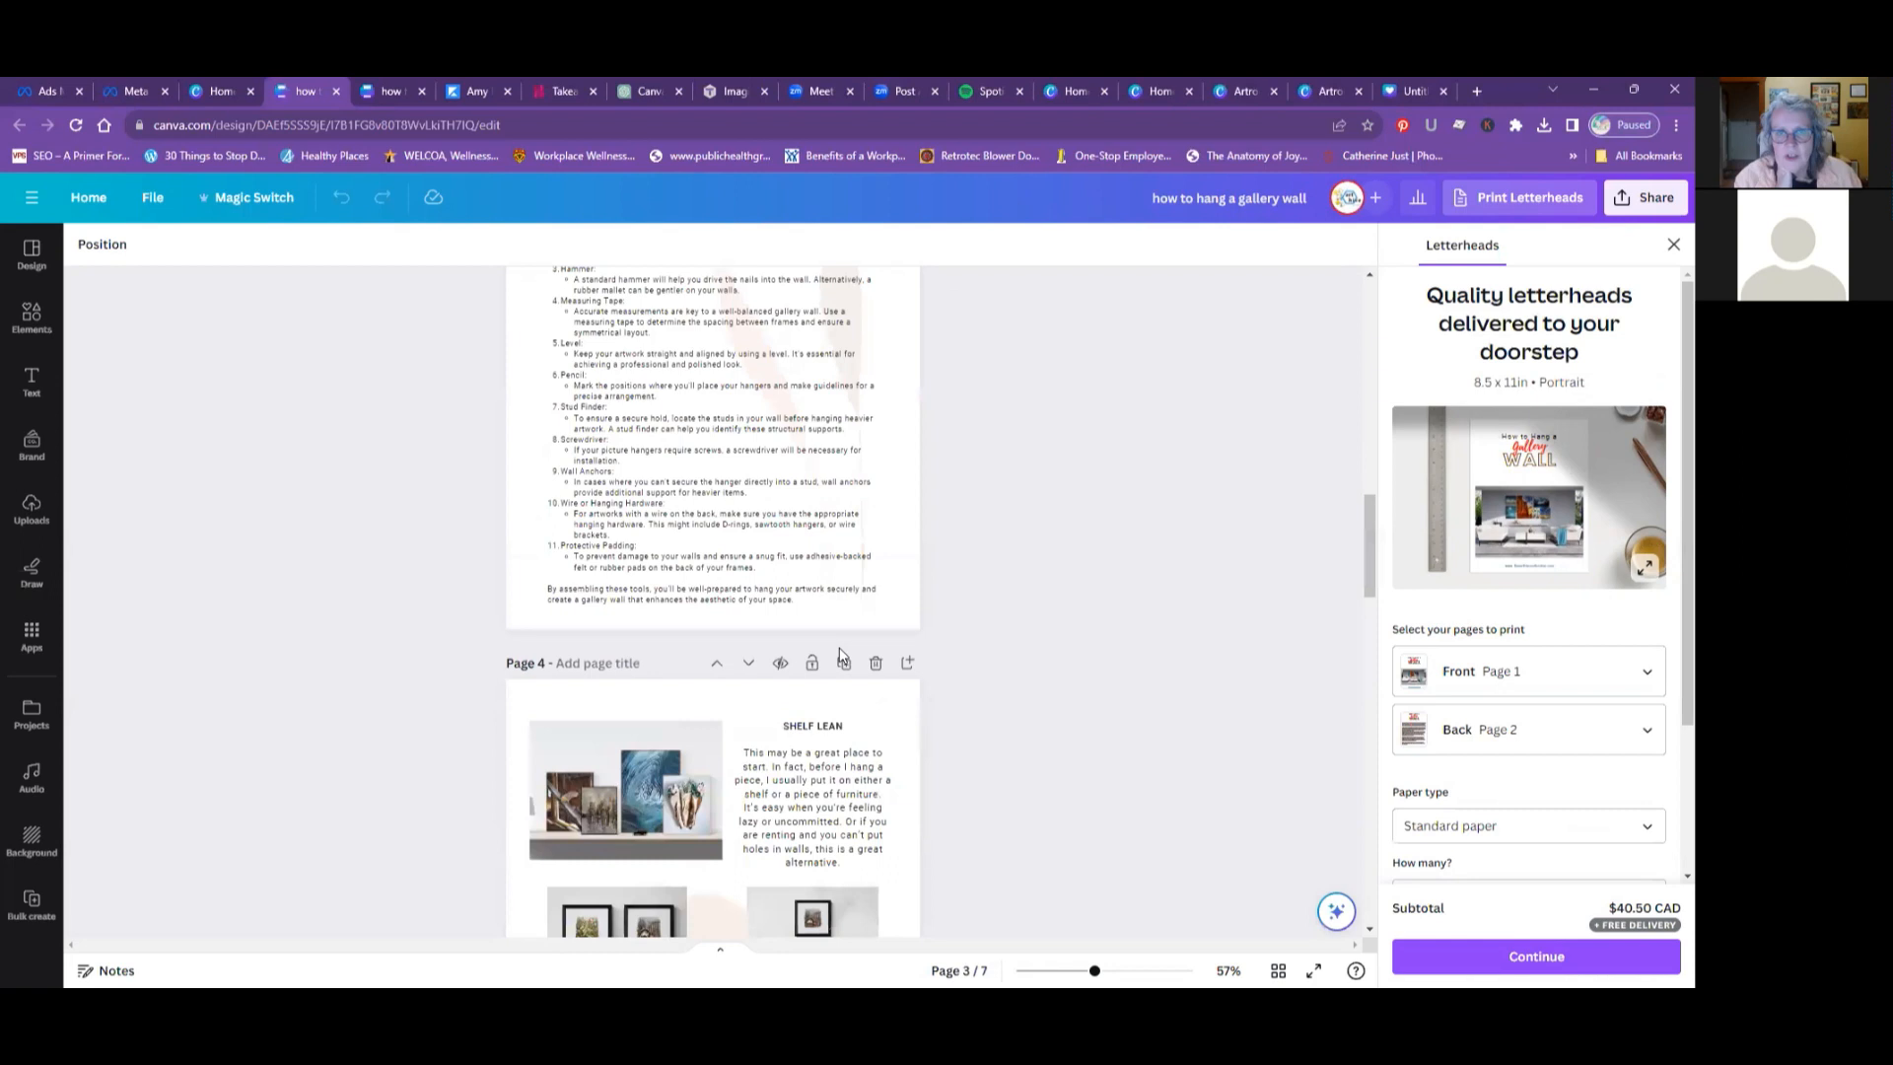
scroll(840, 653, up, 10)
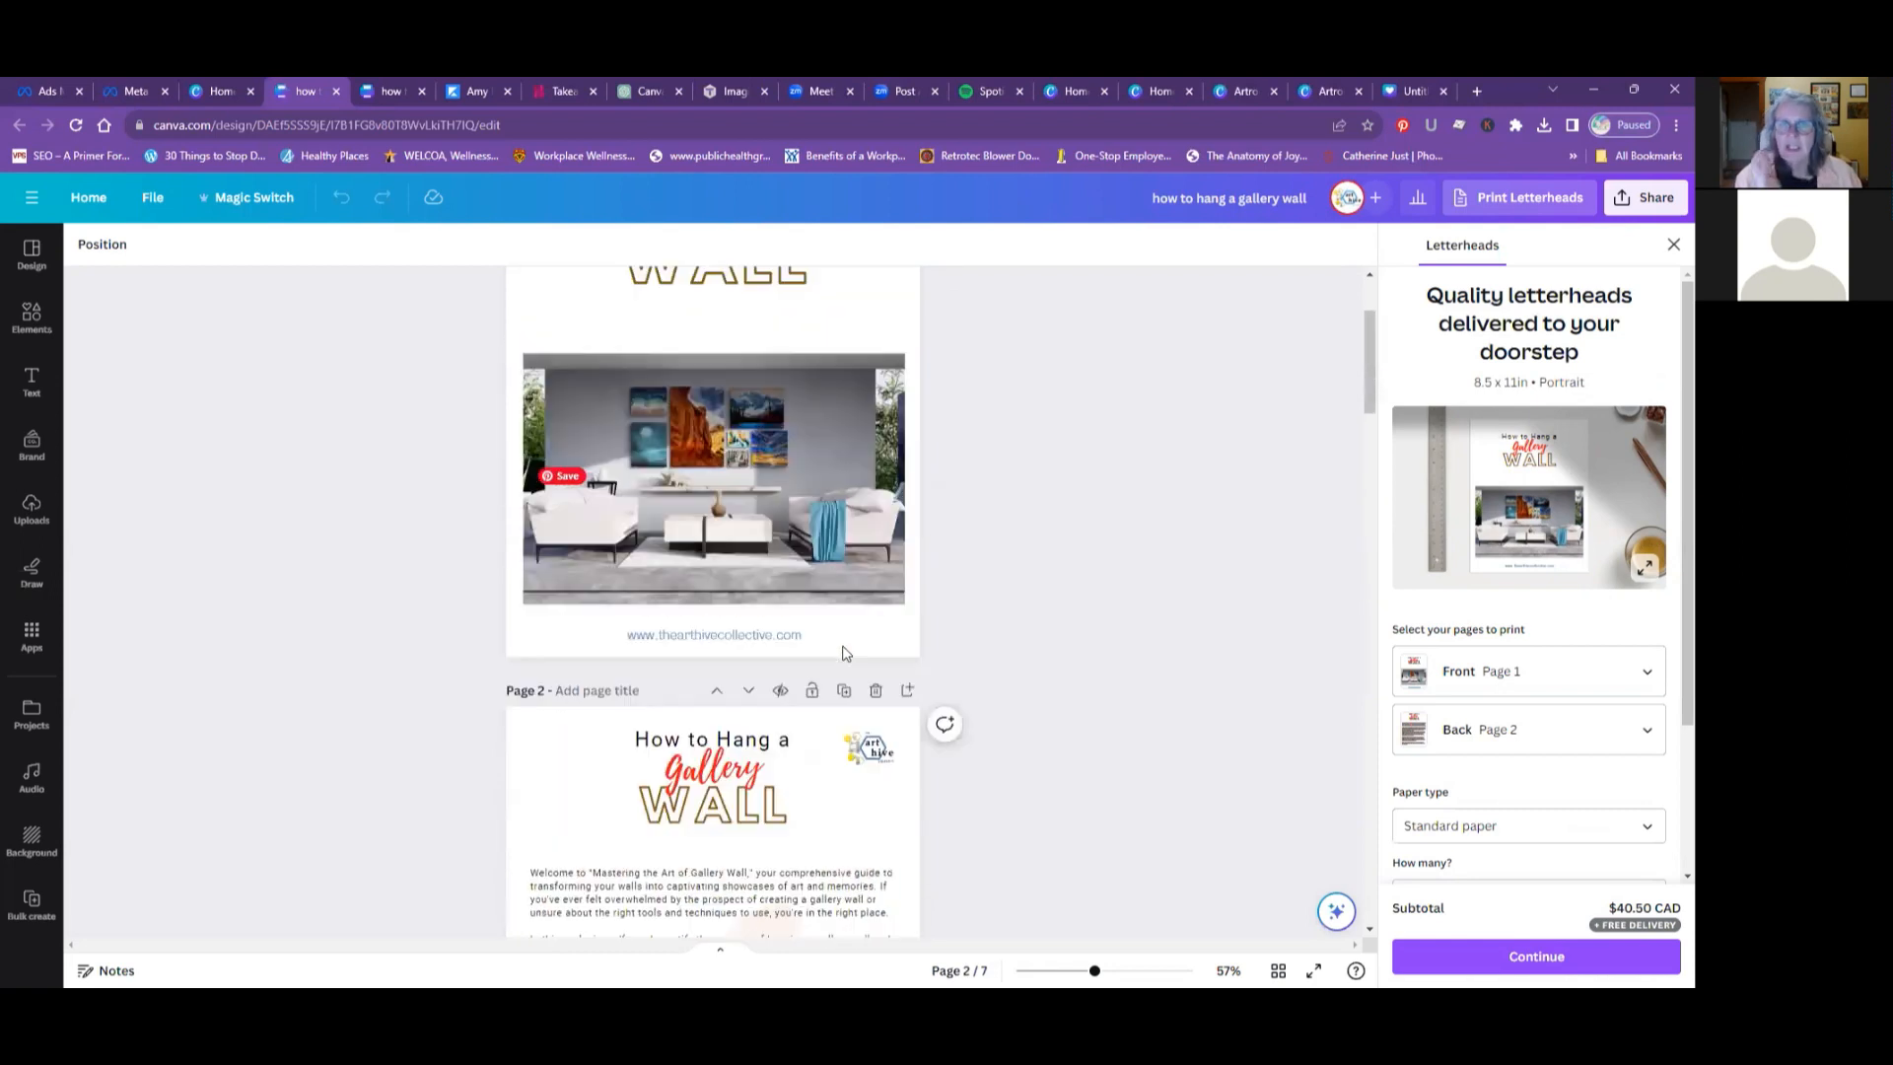
scroll(842, 651, up, 1)
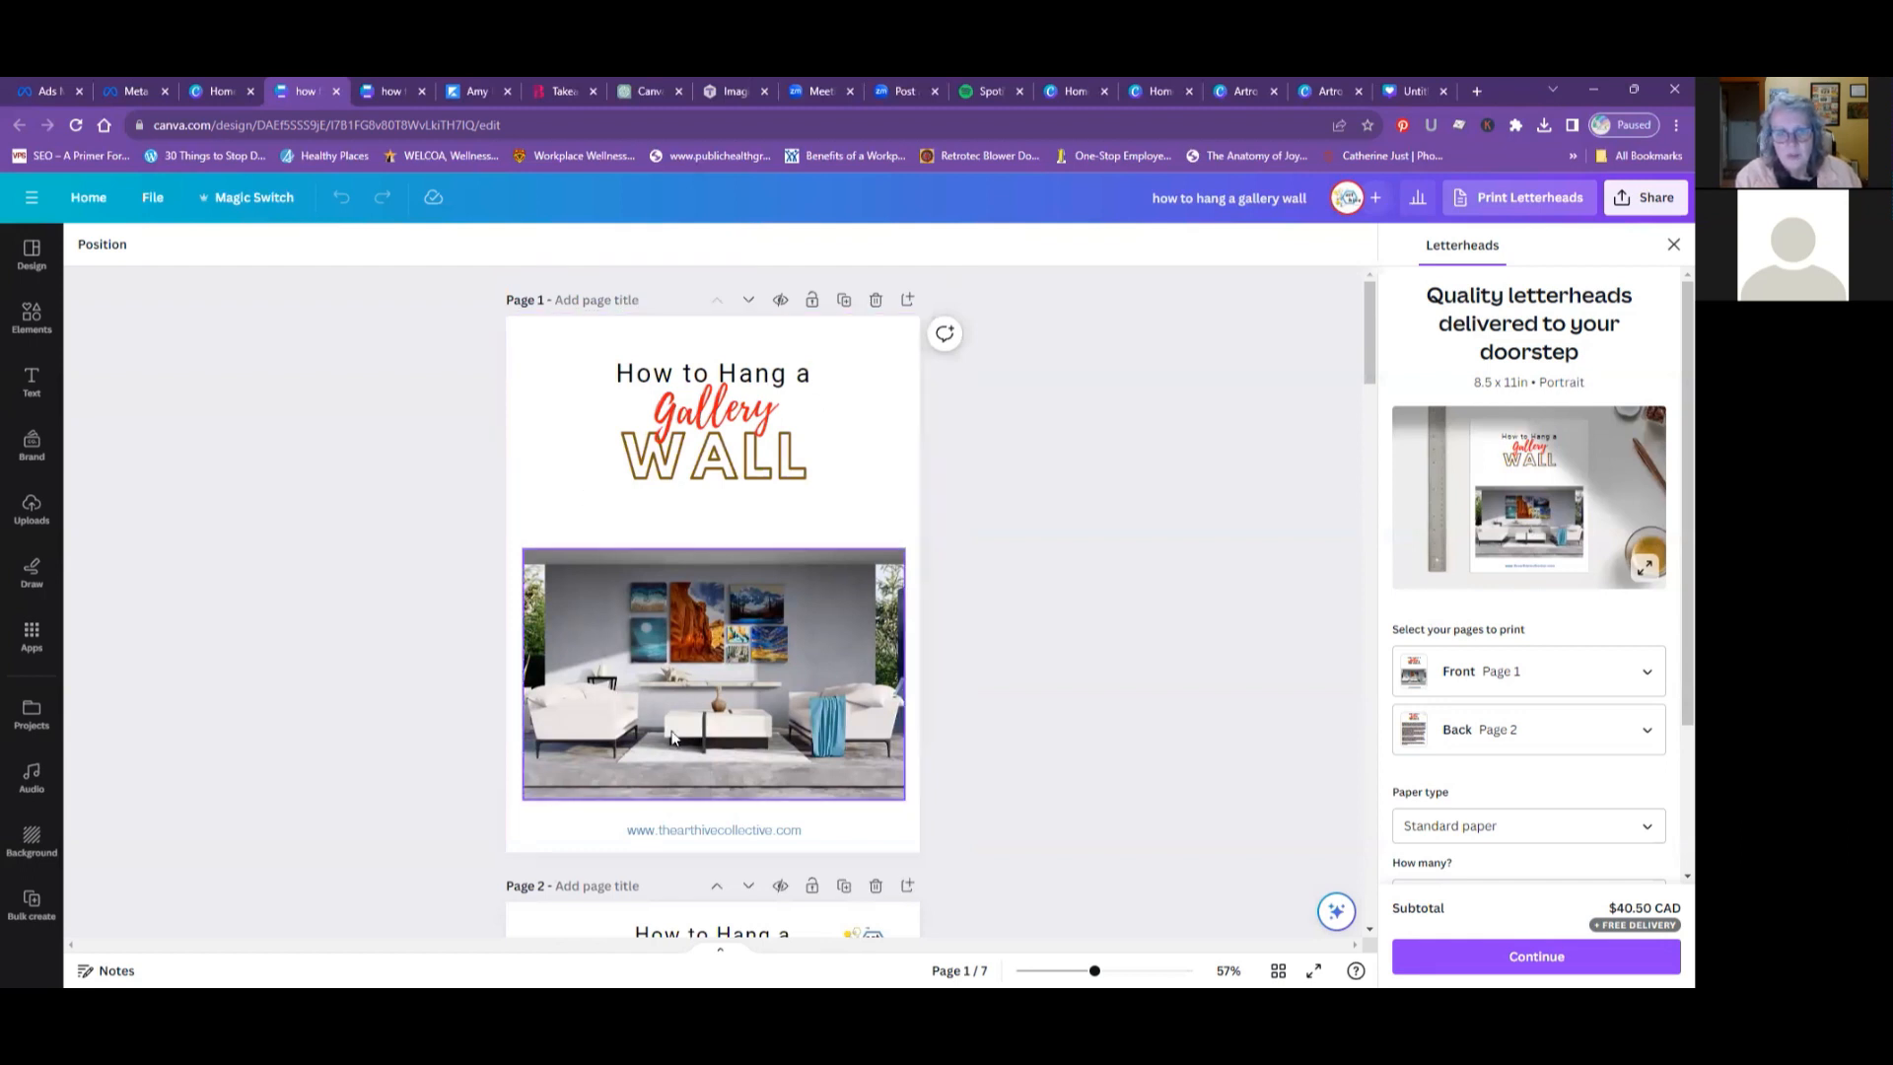
- Examine the guide's tools list and its Shelf Lean, Triptych, Rectangle and Organic layout pages again, ending at the cover
scroll(681, 720, down, 4)
scroll(680, 720, down, 12)
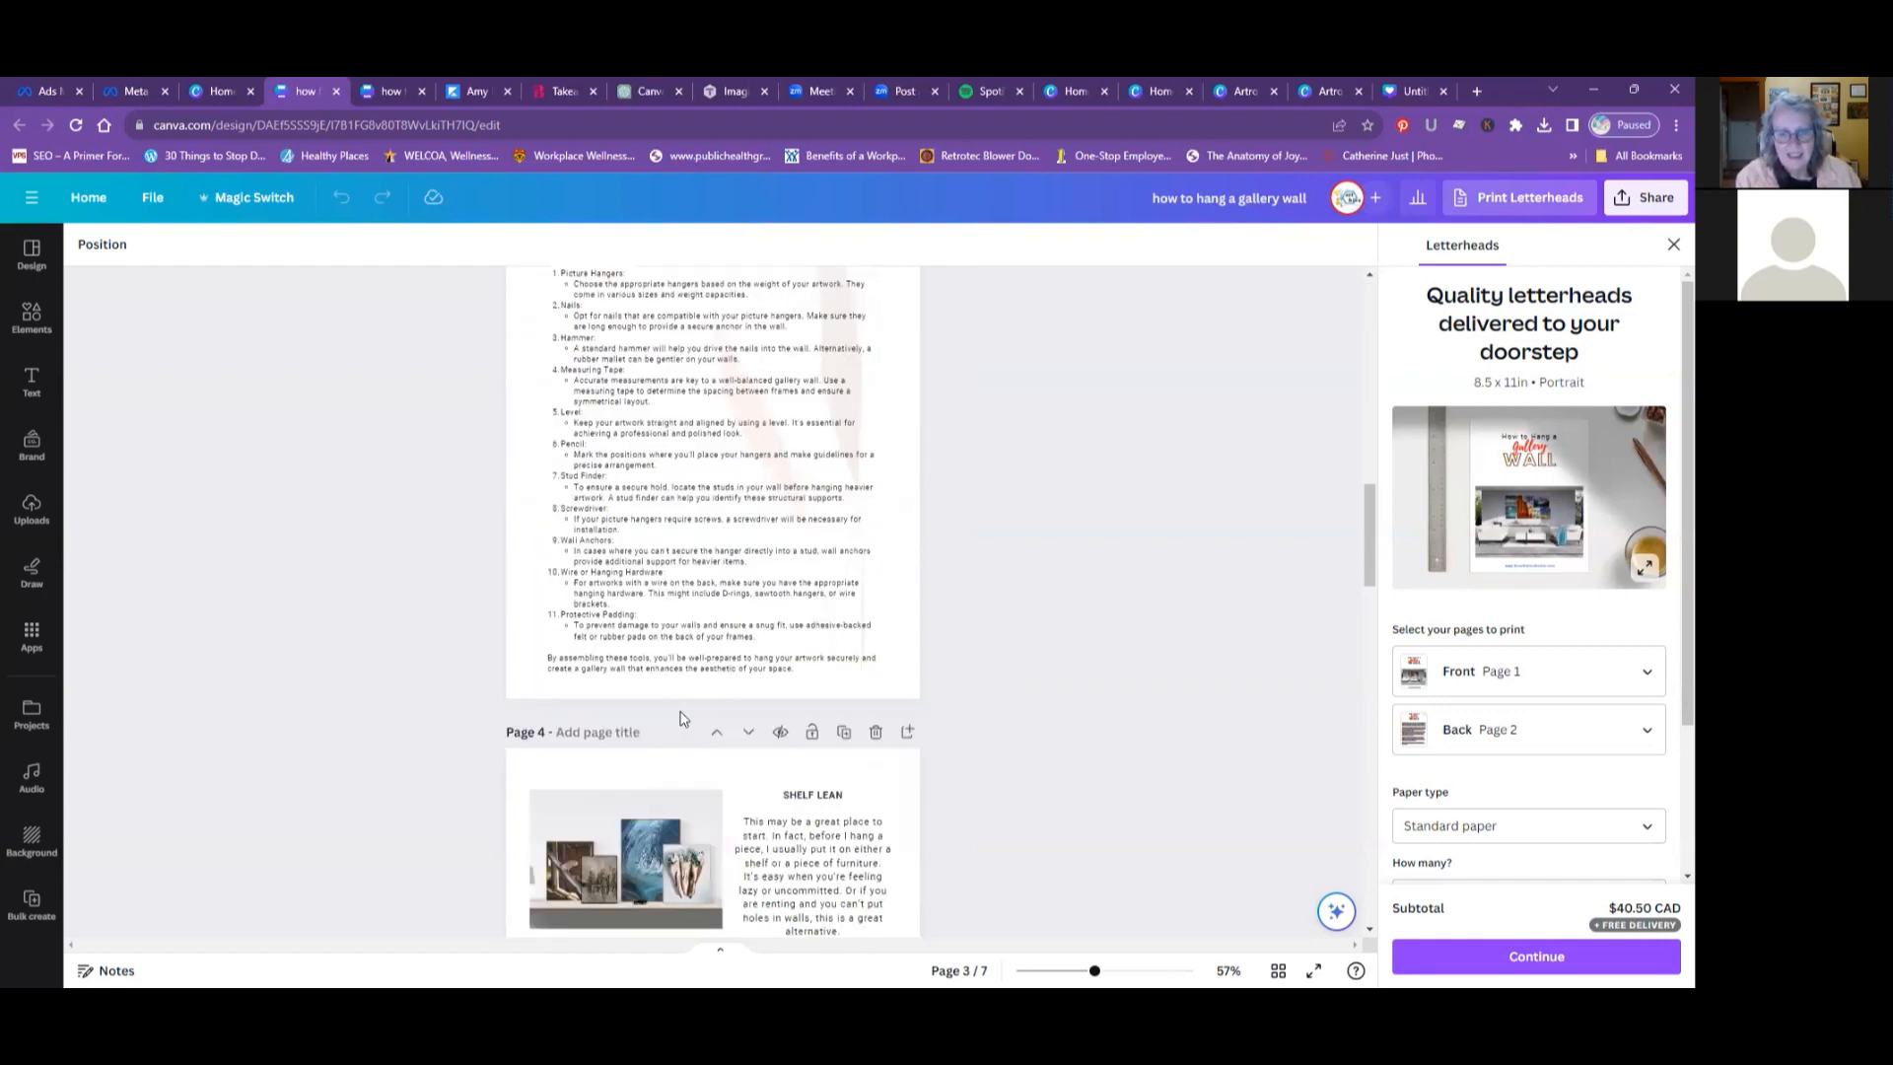
scroll(687, 717, down, 1)
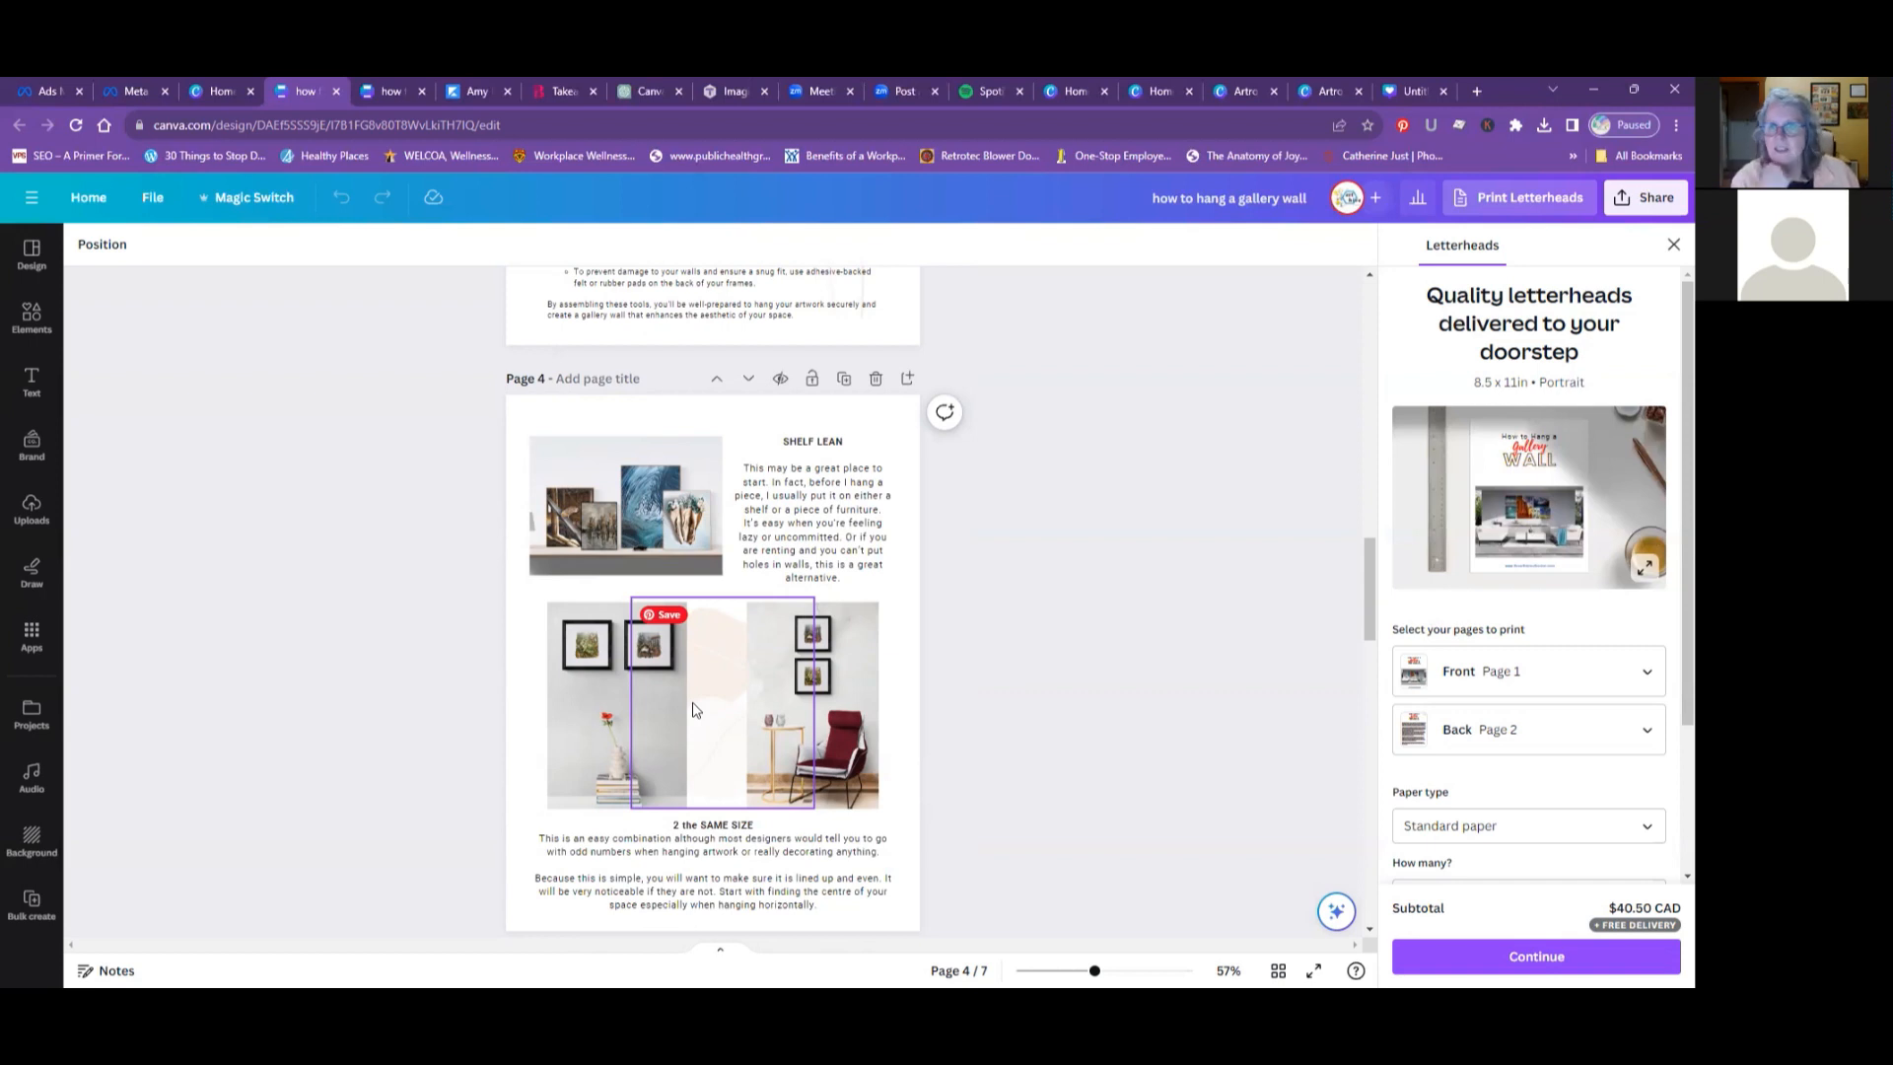
scroll(994, 687, down, 6)
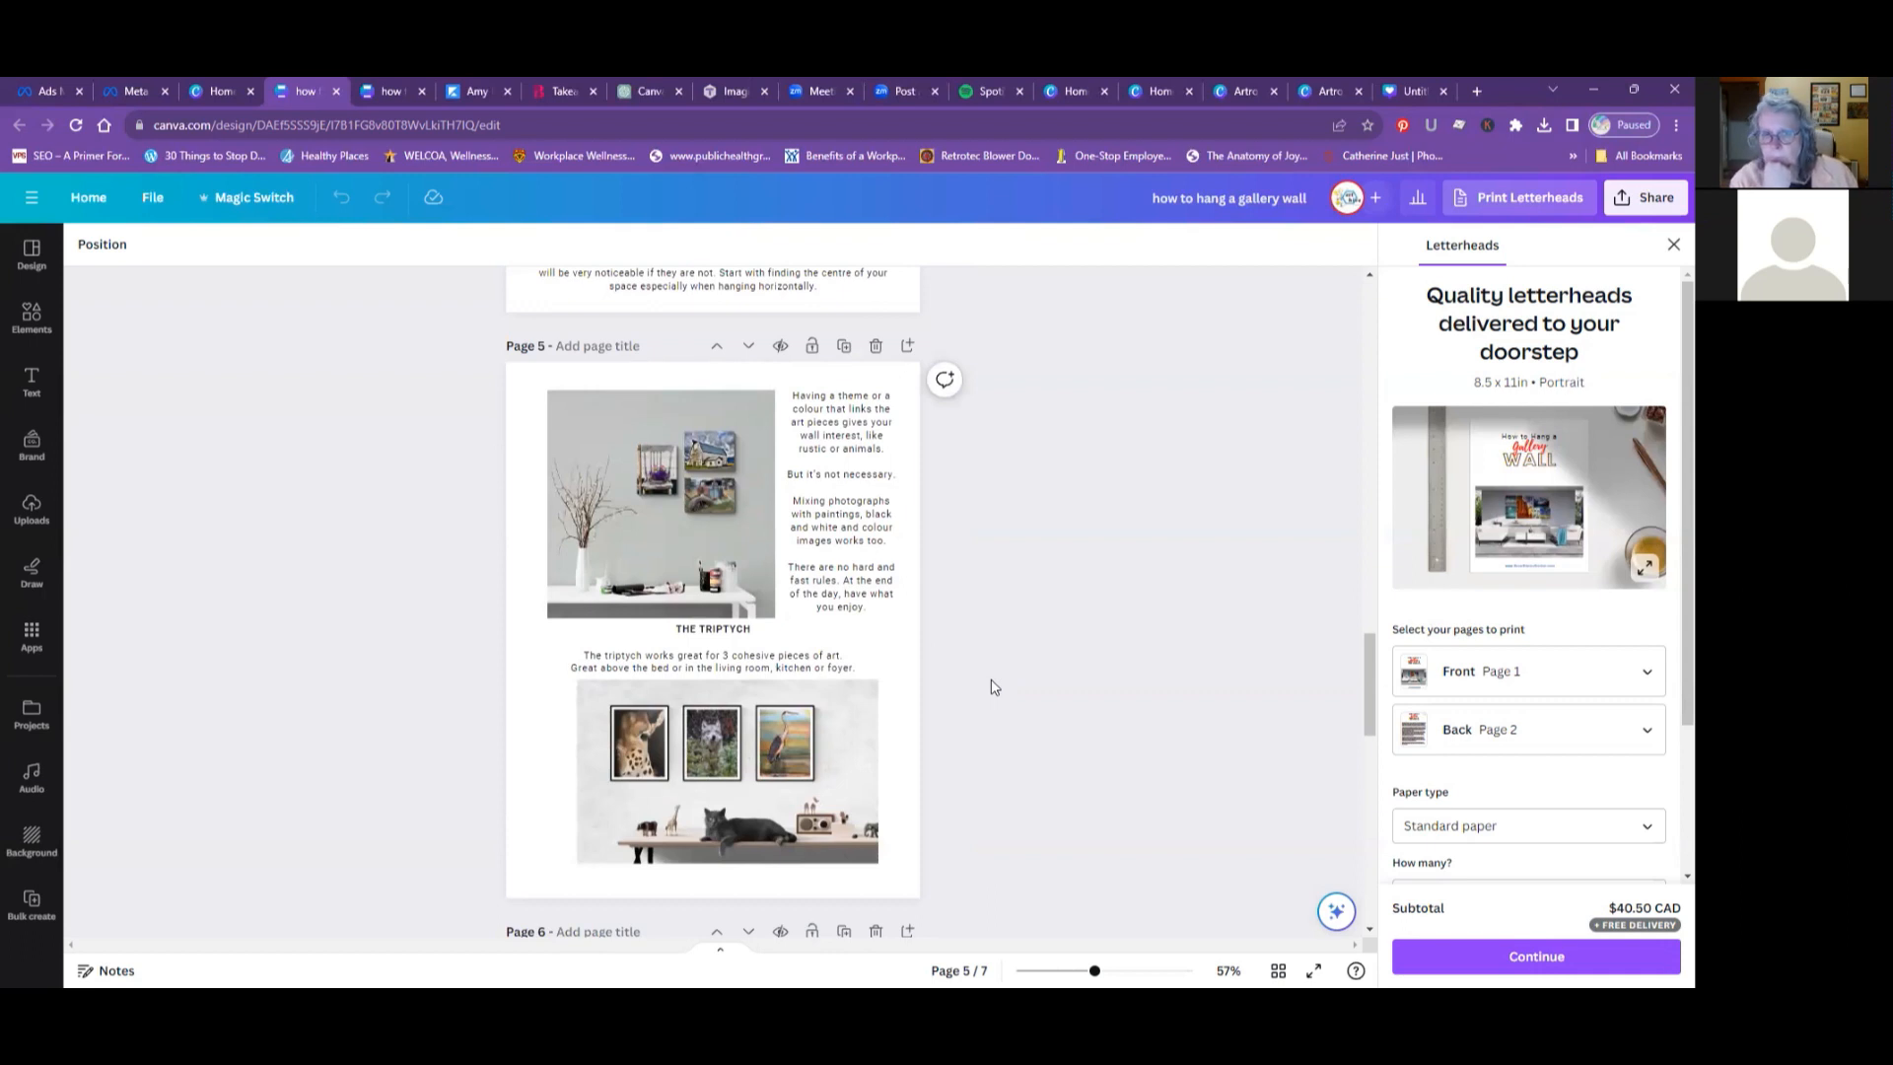
scroll(993, 687, down, 5)
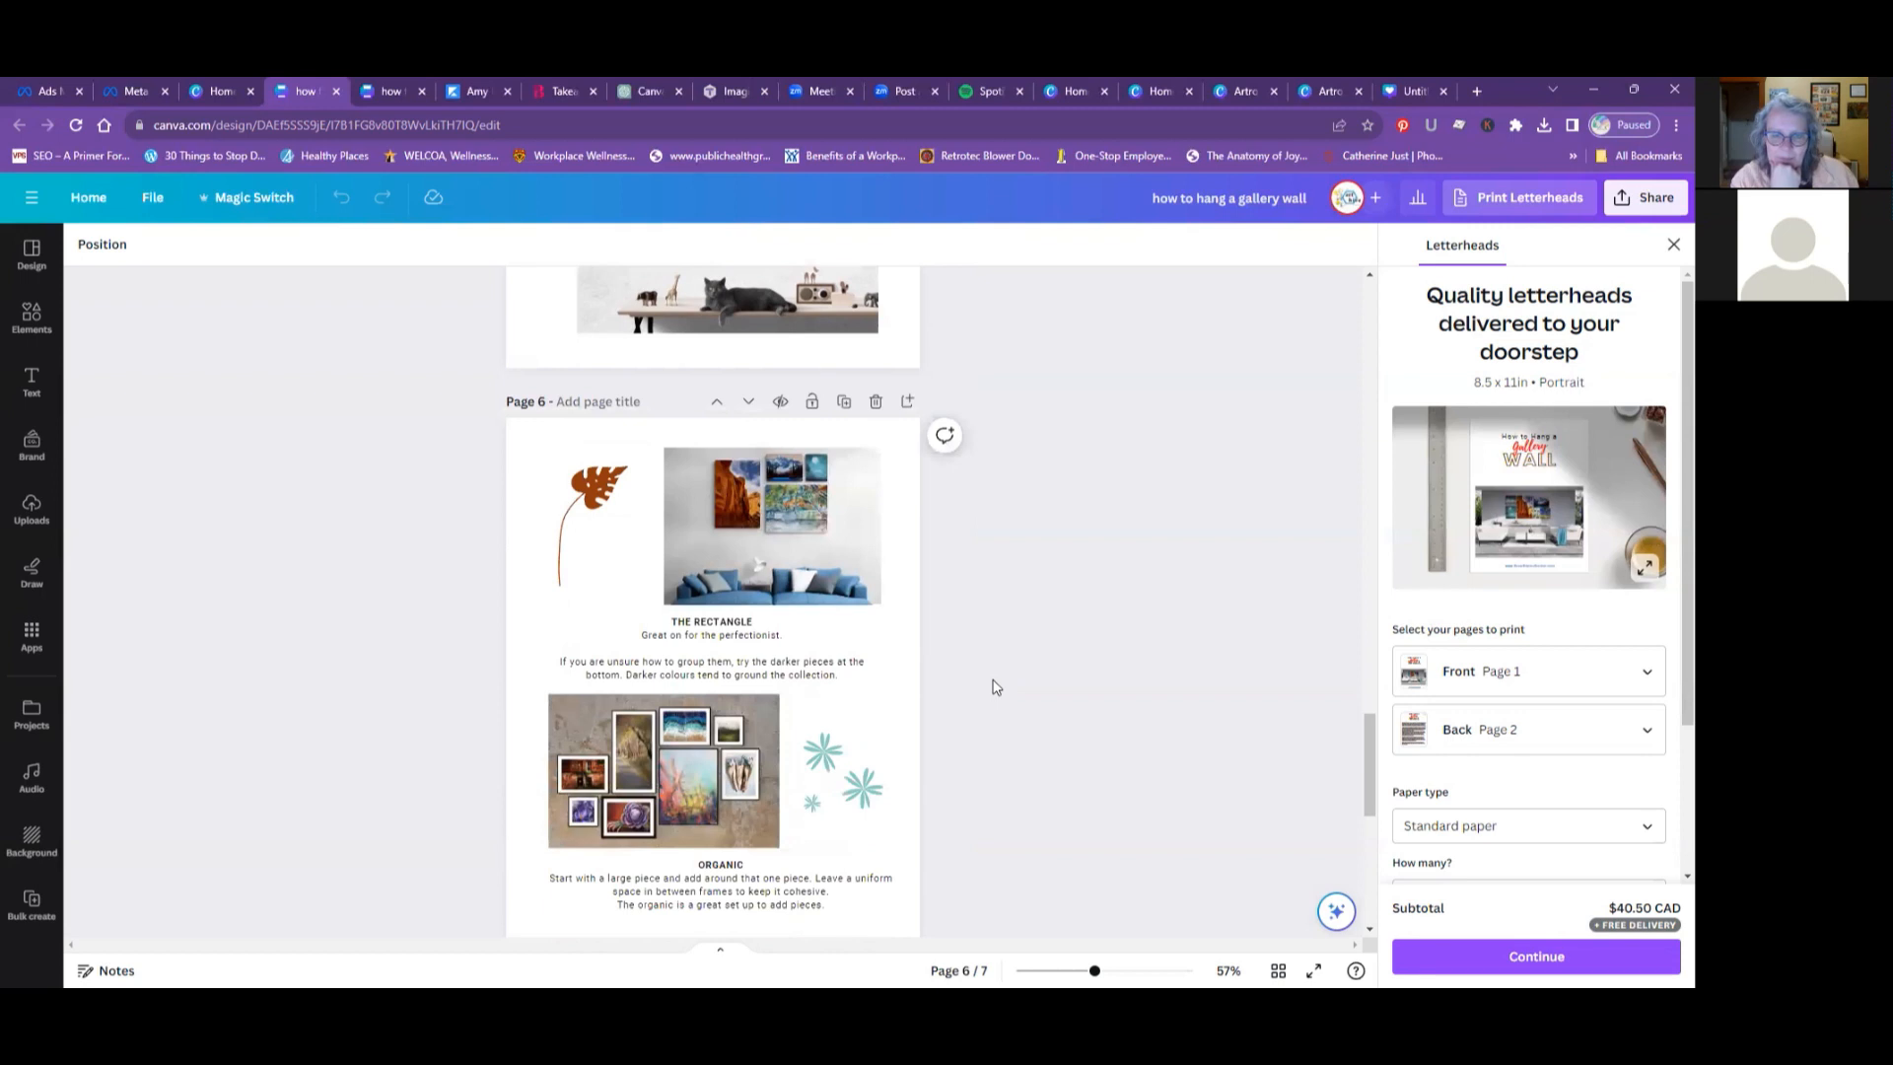
scroll(993, 687, down, 2)
scroll(993, 684, up, 6)
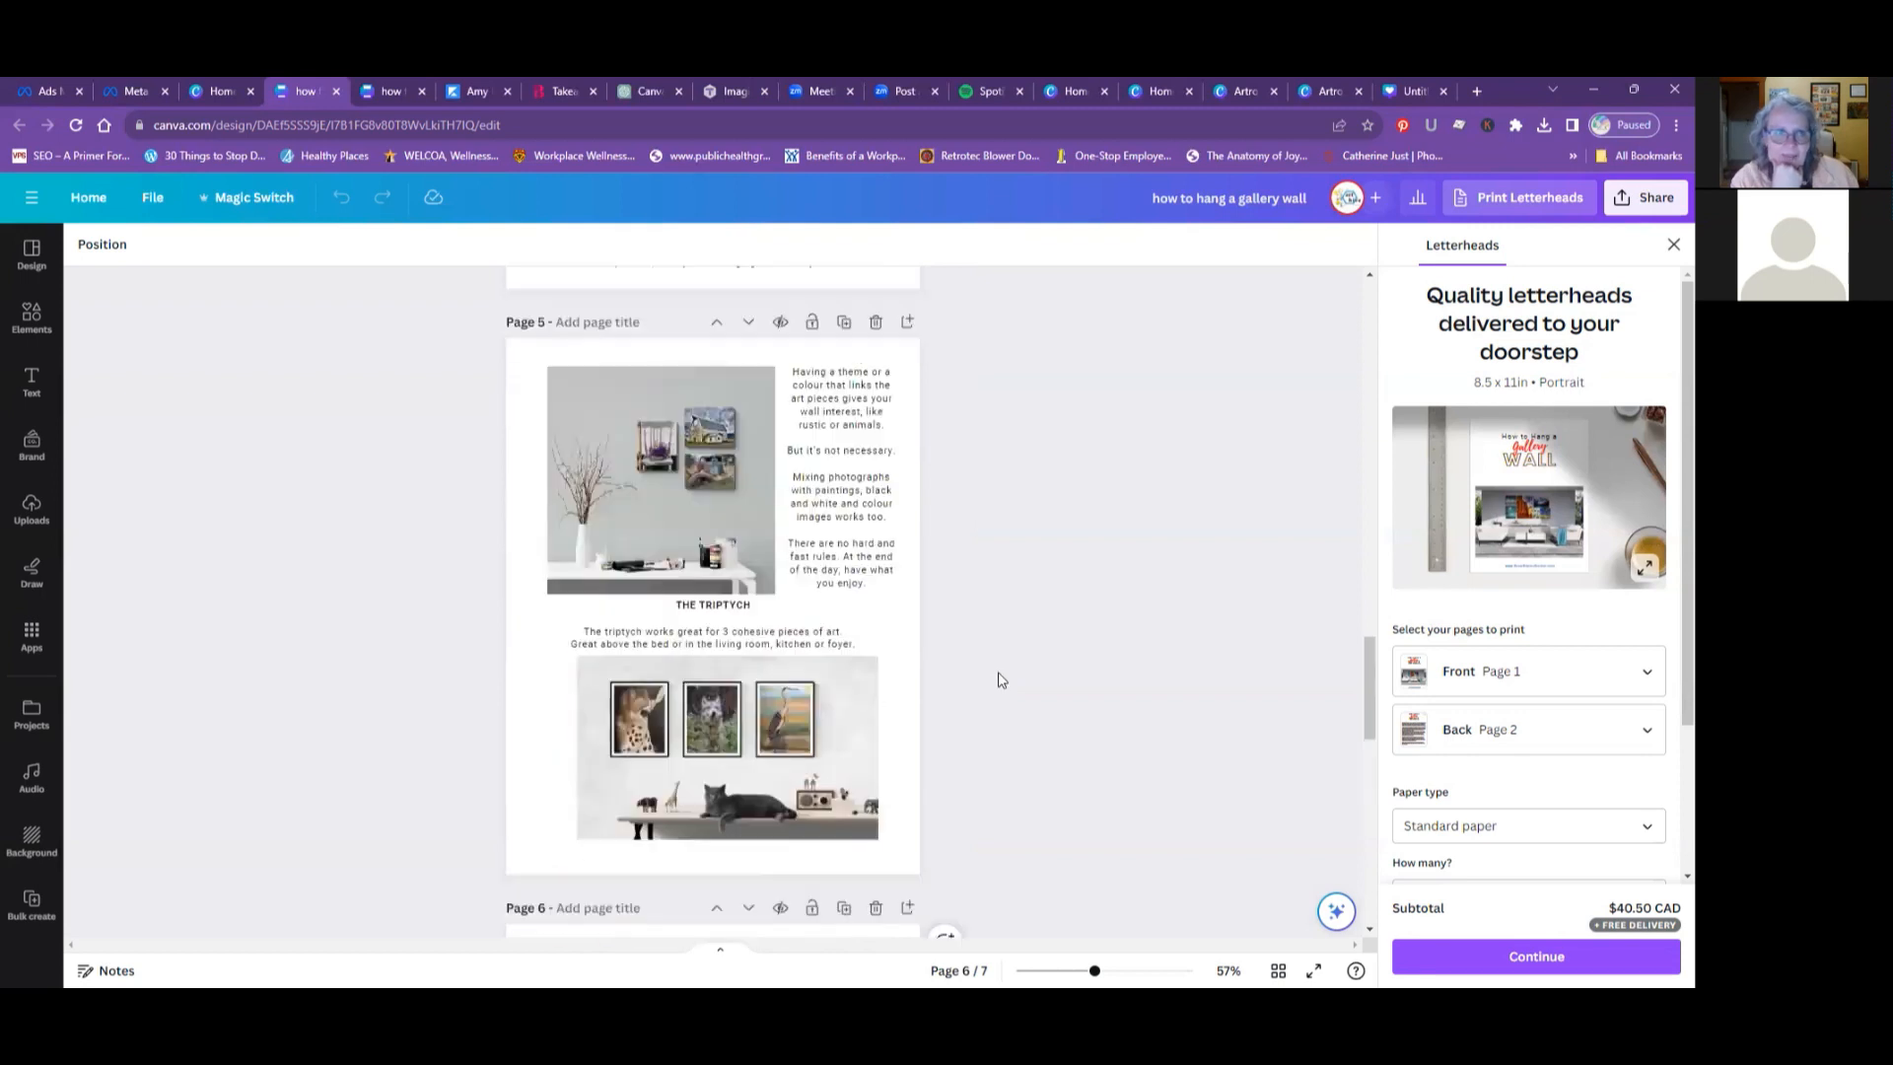
scroll(999, 679, up, 10)
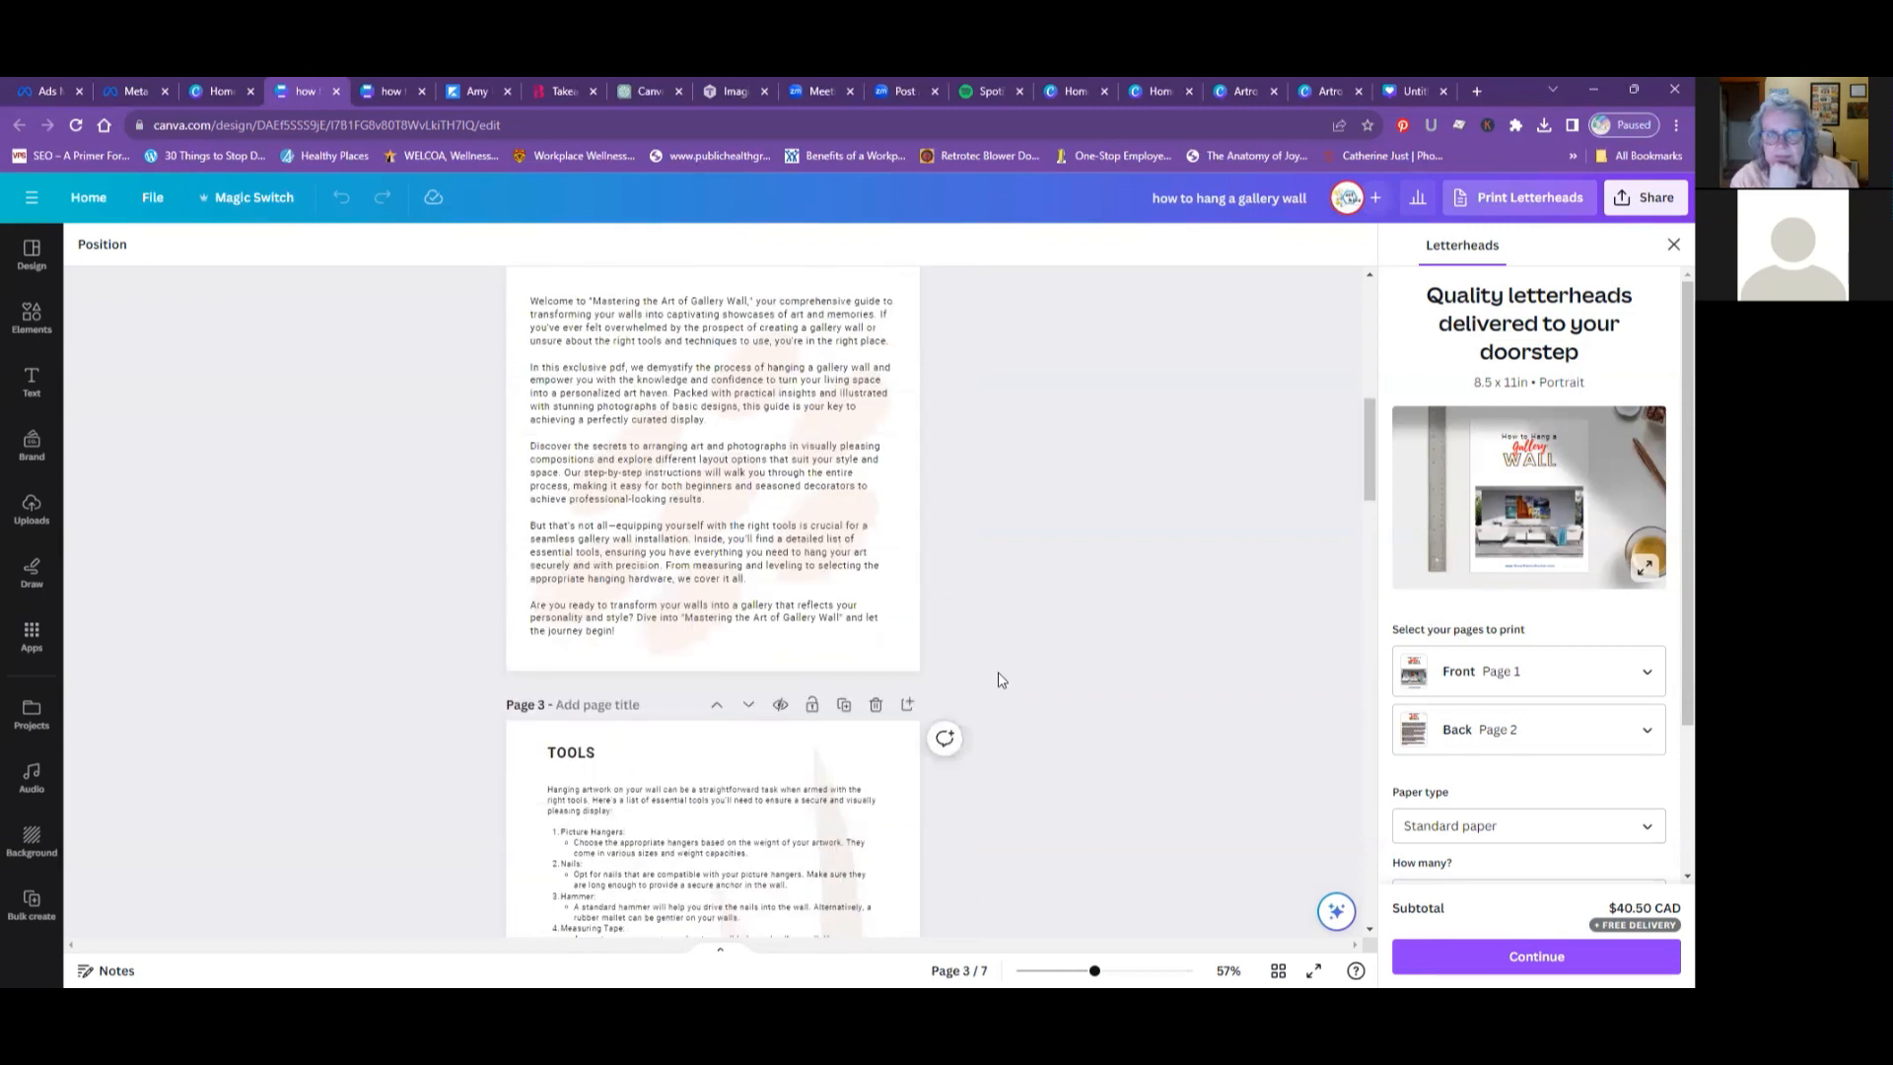
scroll(1000, 679, up, 10)
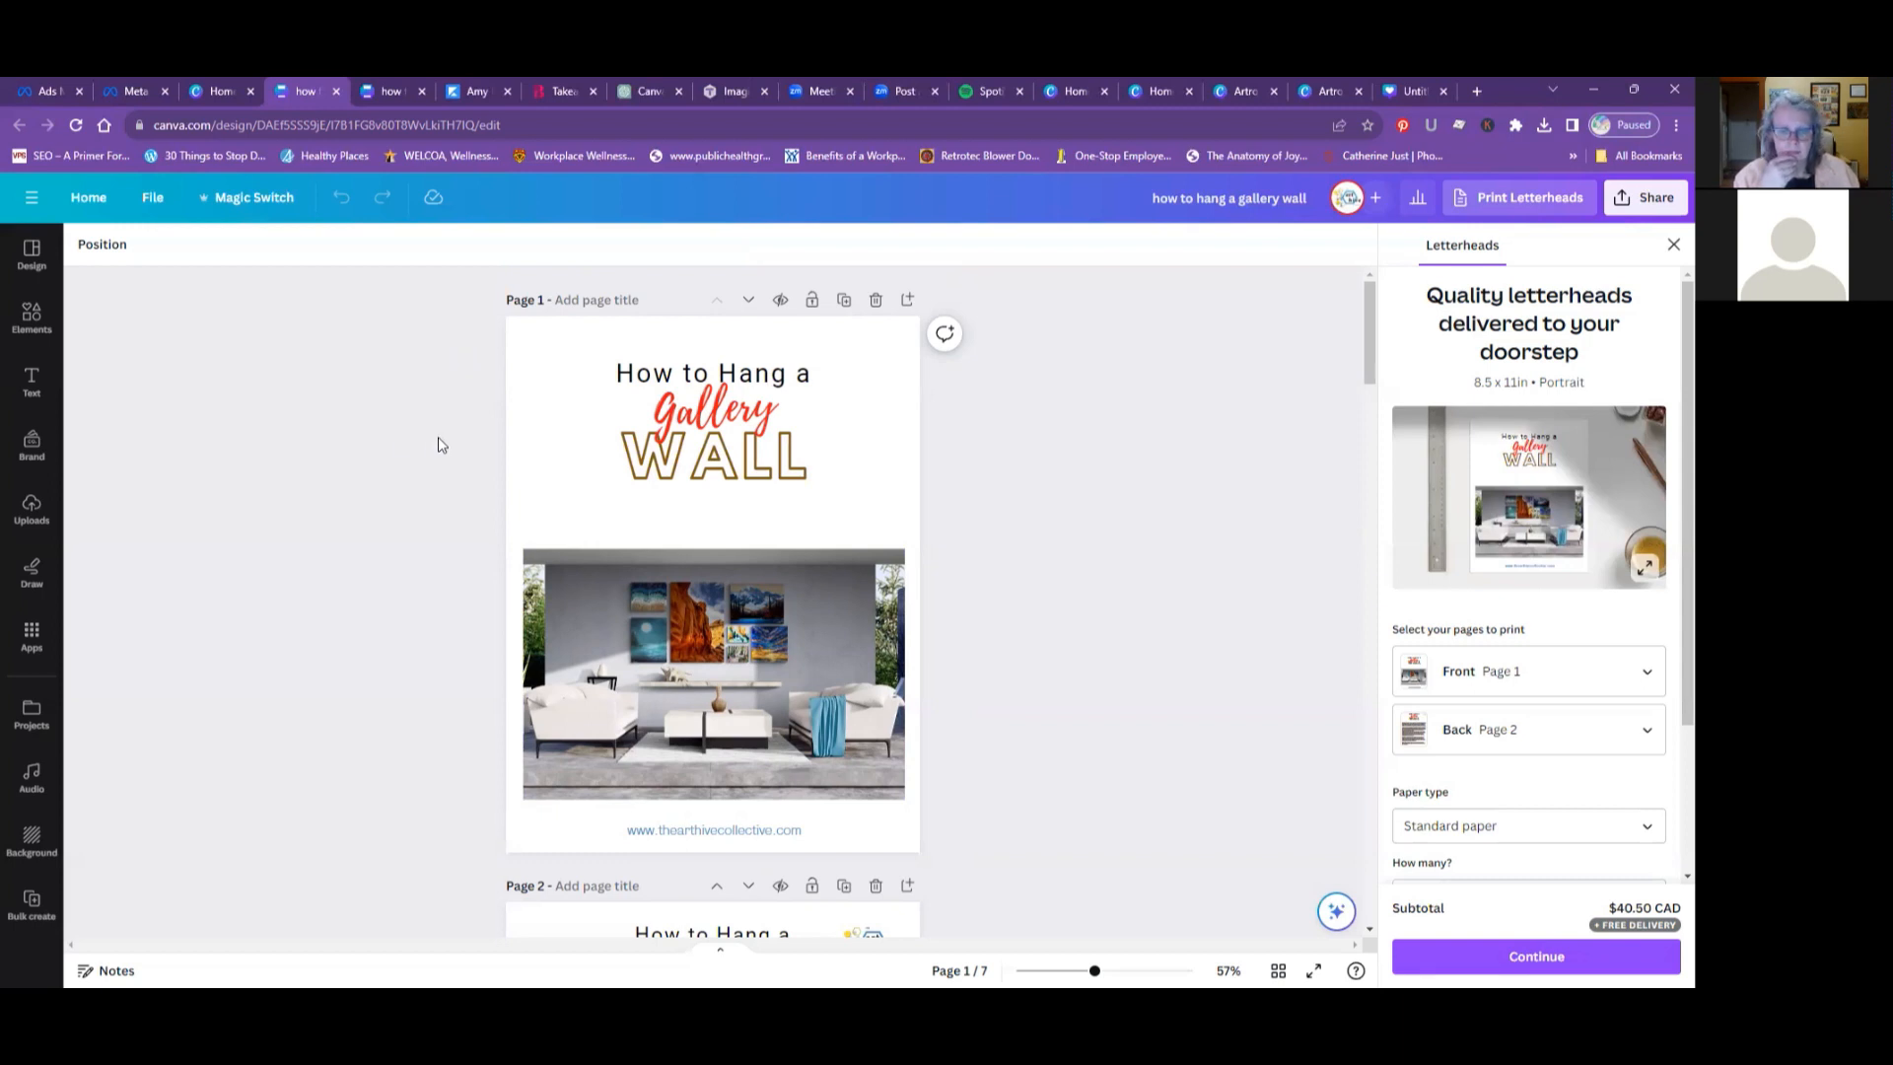
scroll(438, 438, down, 1)
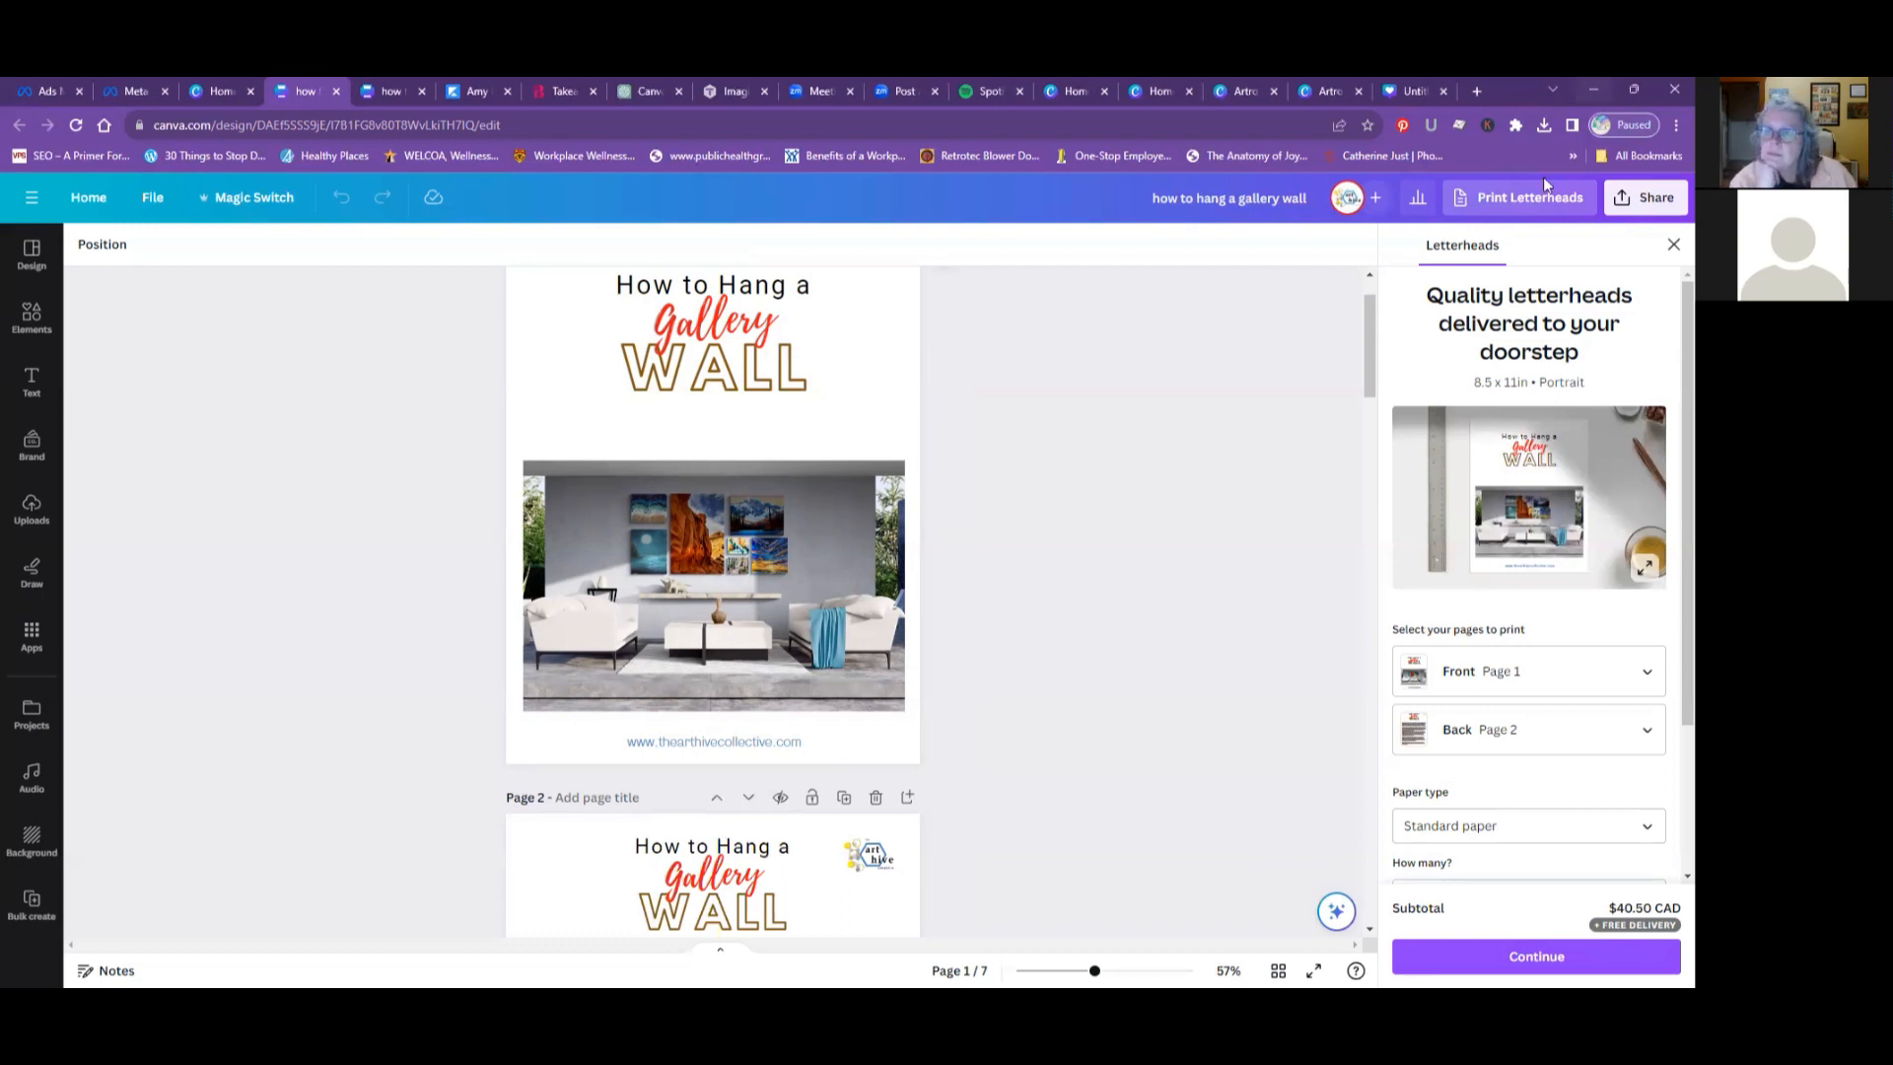
scroll(969, 515, up, 1)
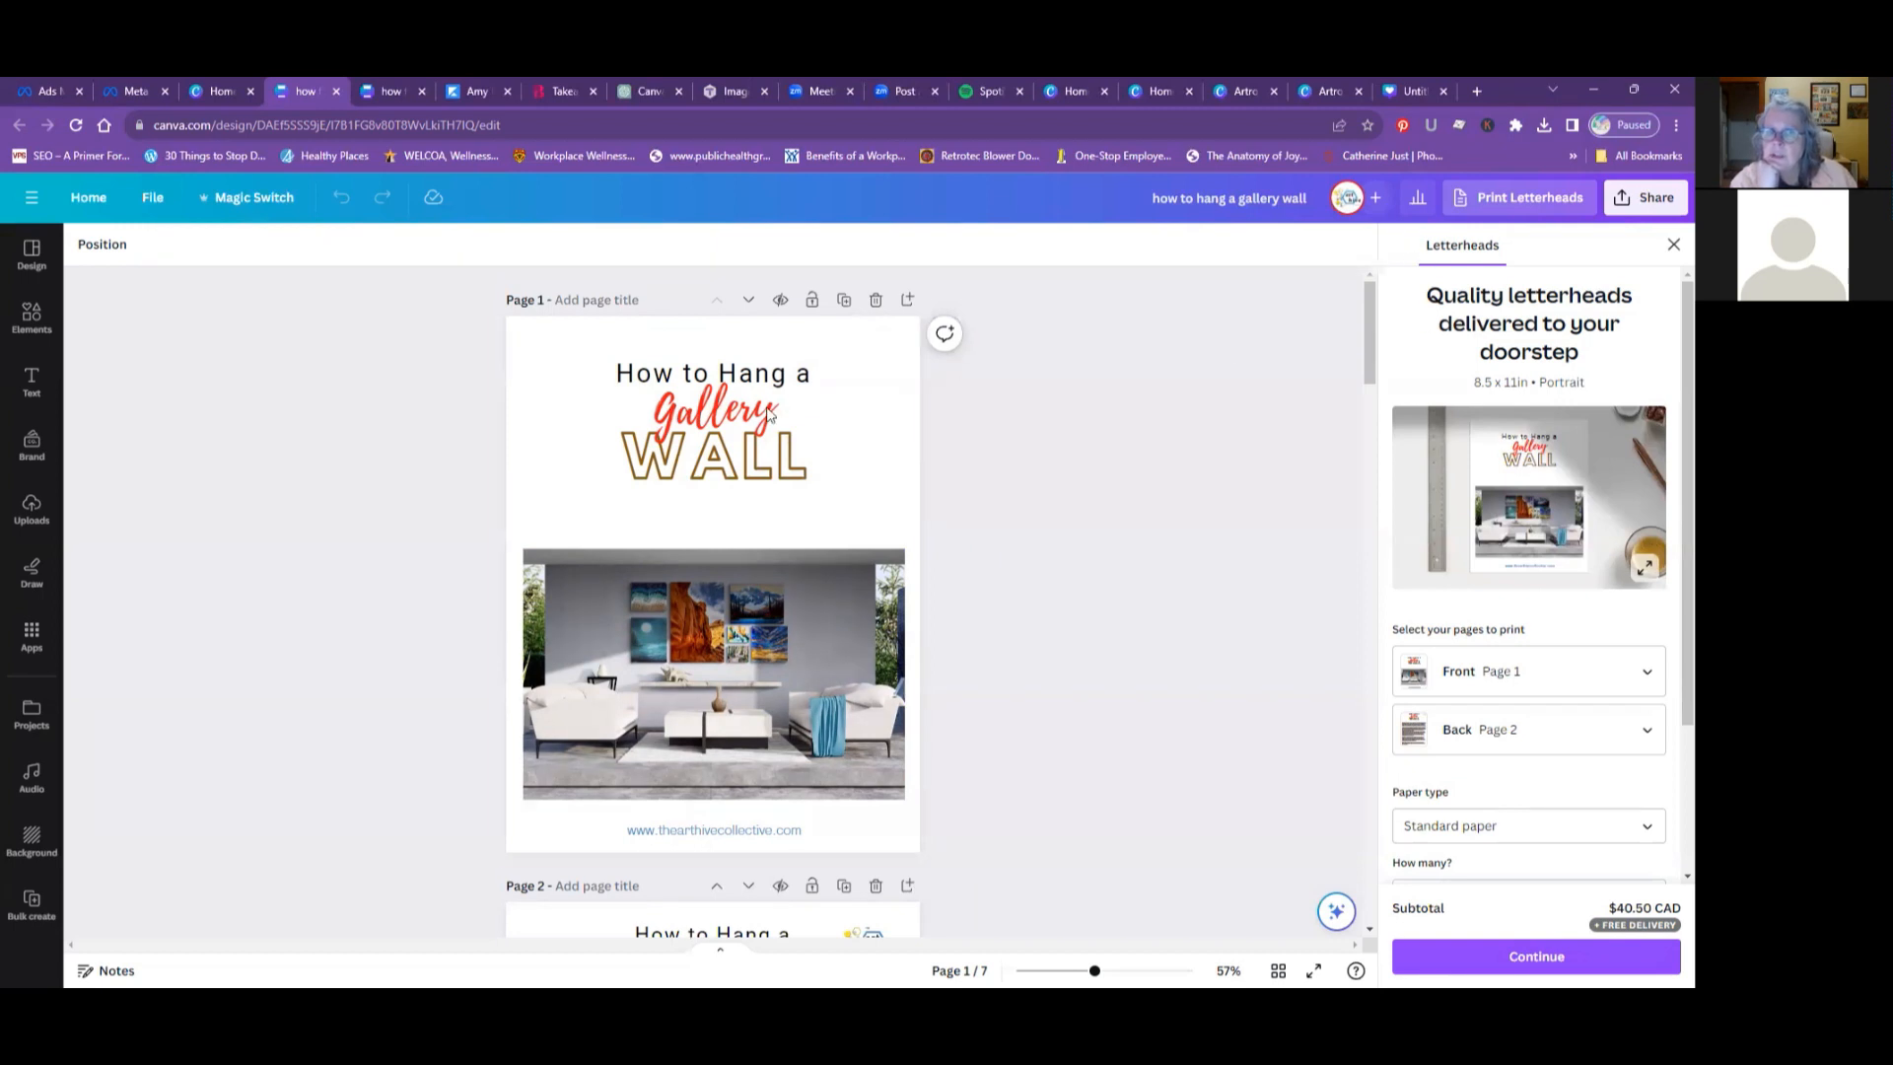
- Leave the gallery wall guide for the home page and view the newest features and recent designs
click(85, 200)
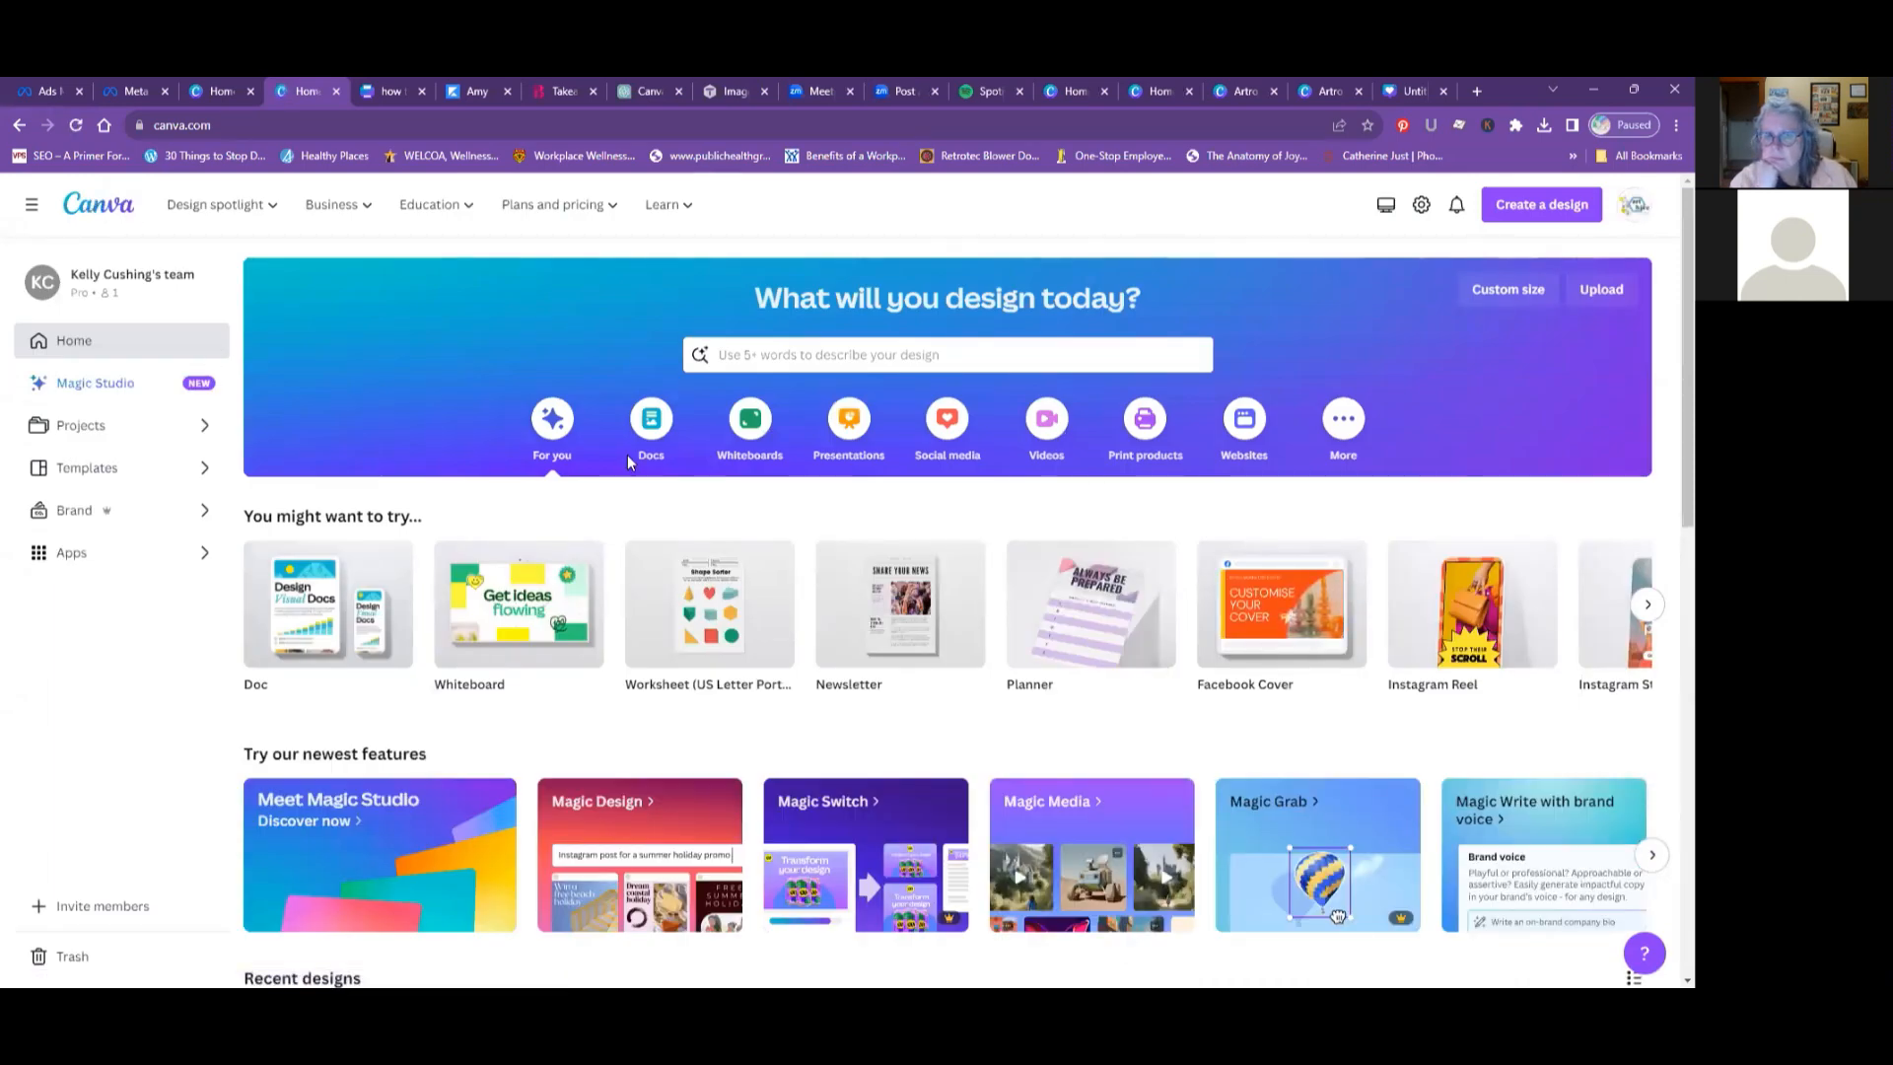
scroll(627, 457, down, 3)
scroll(631, 462, down, 1)
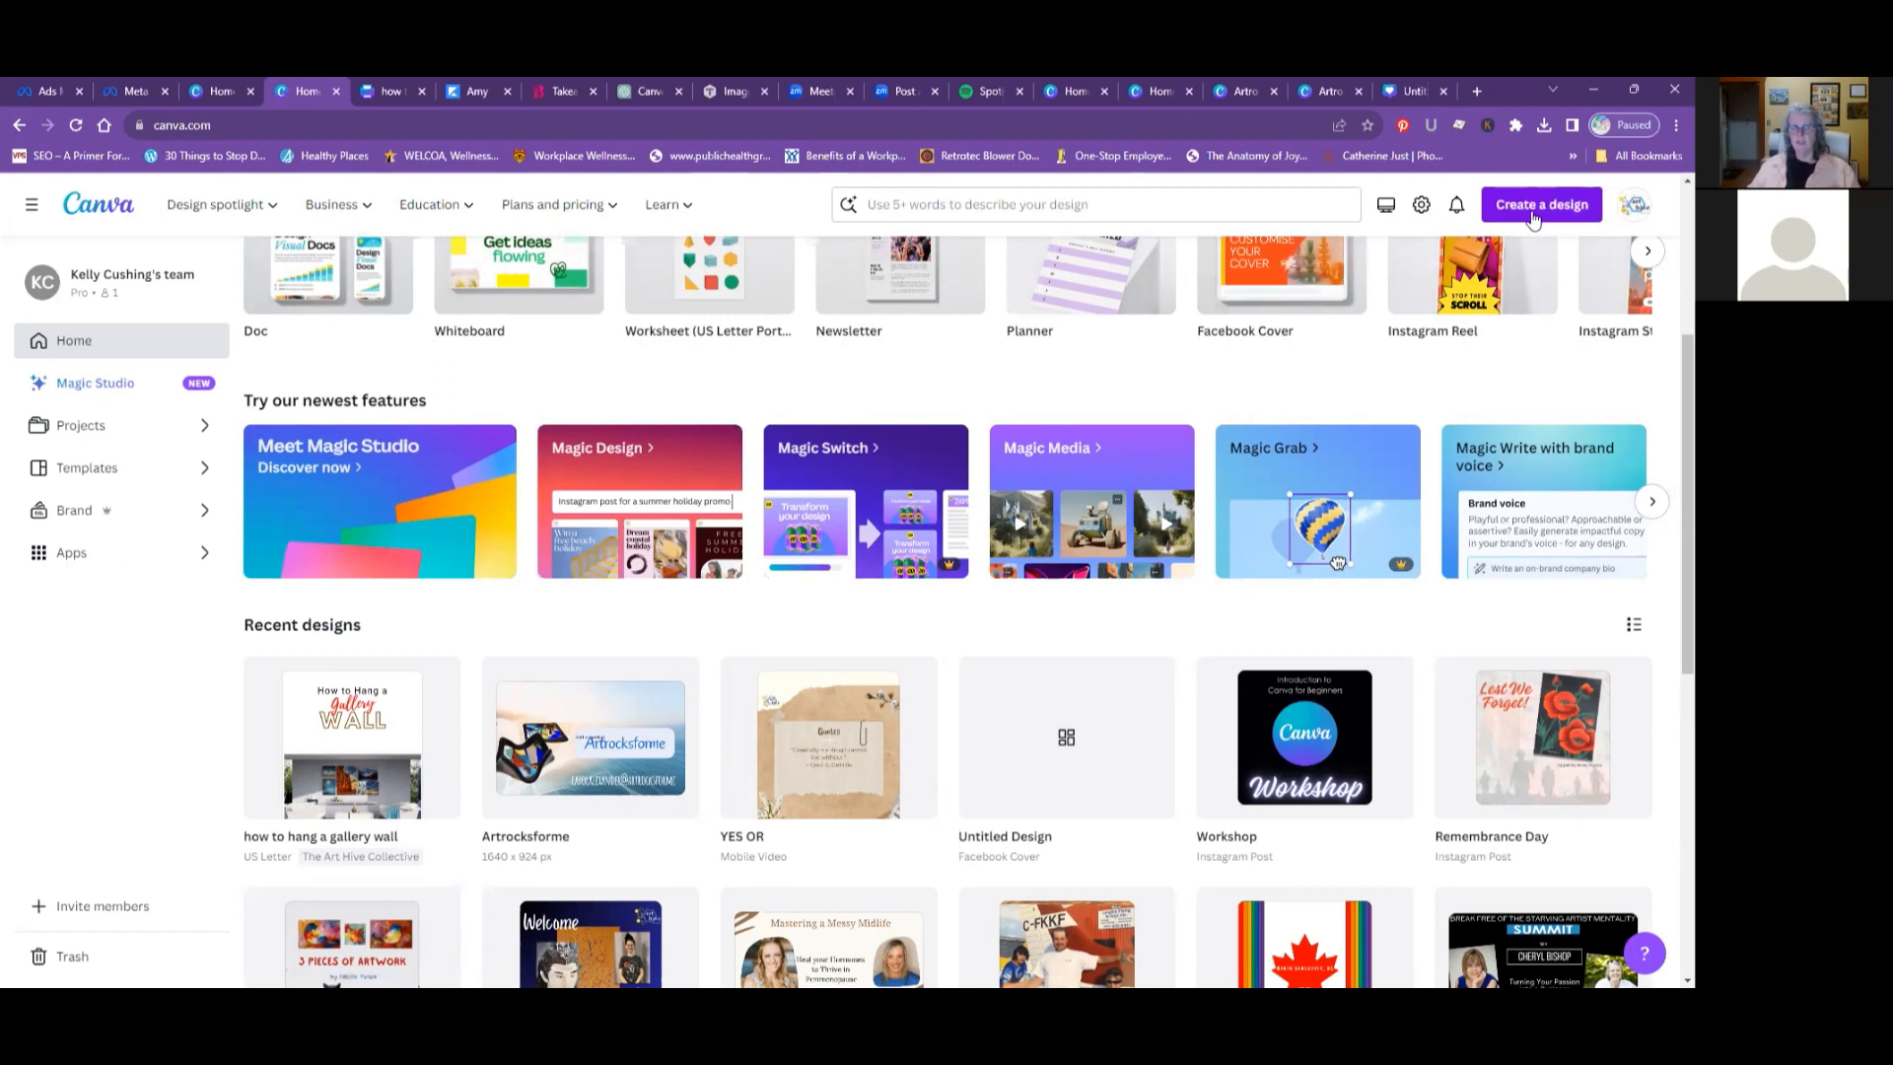
- Open the templates page and look through its featured collections, popular topics and followed creators' templates, returning to the start
click(85, 473)
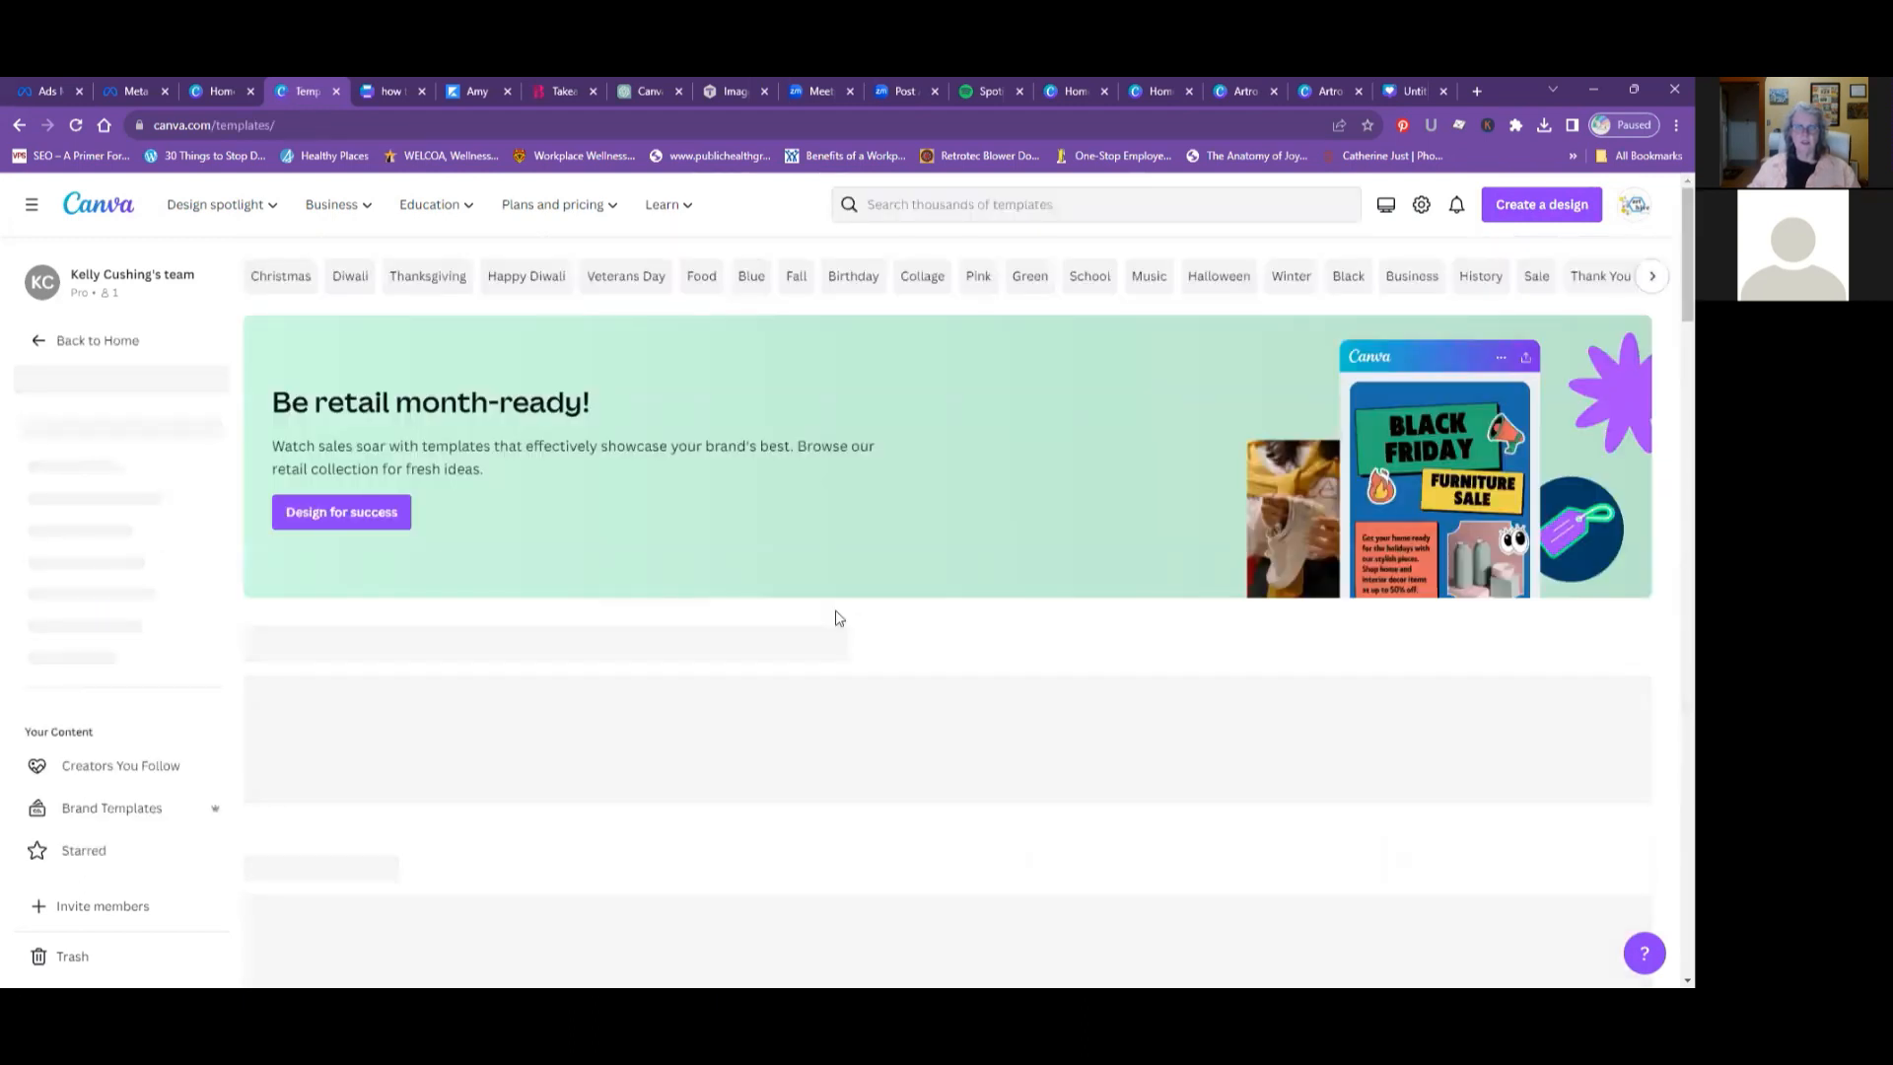
scroll(835, 618, down, 5)
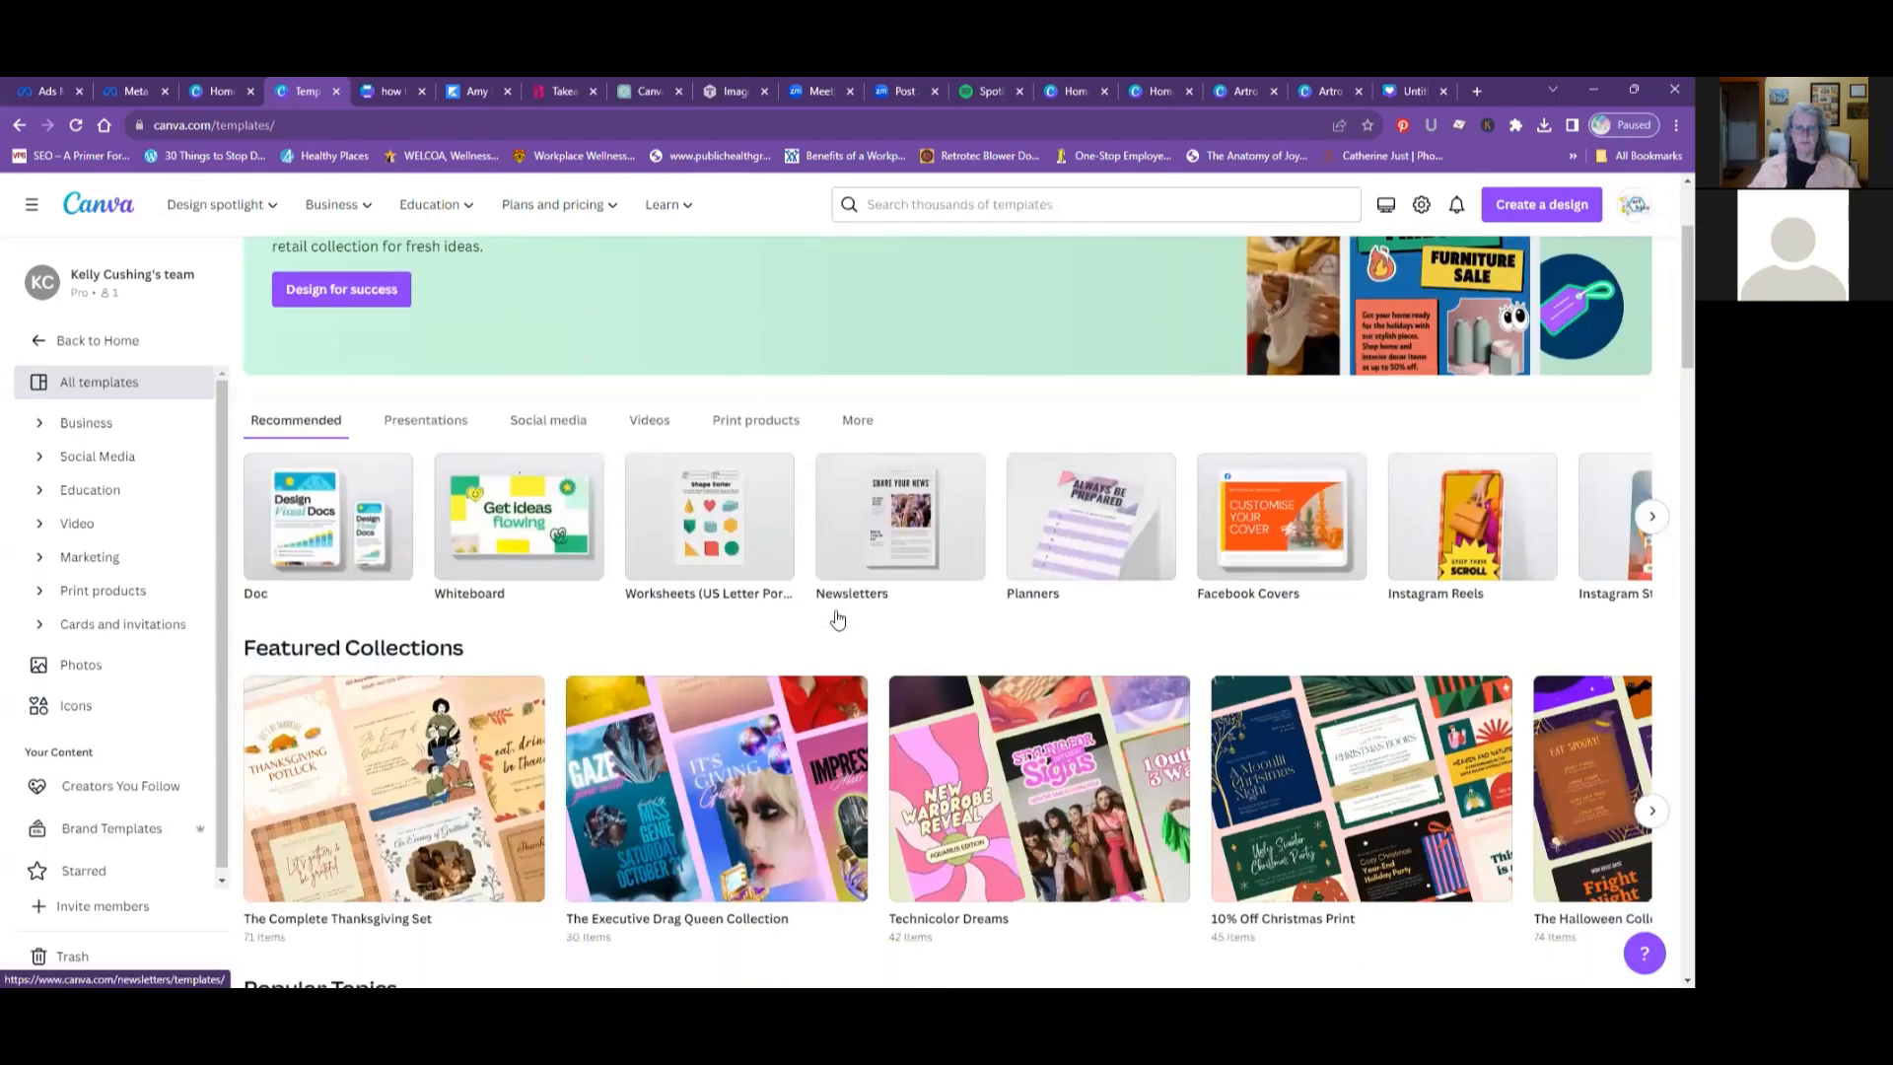
scroll(836, 618, down, 2)
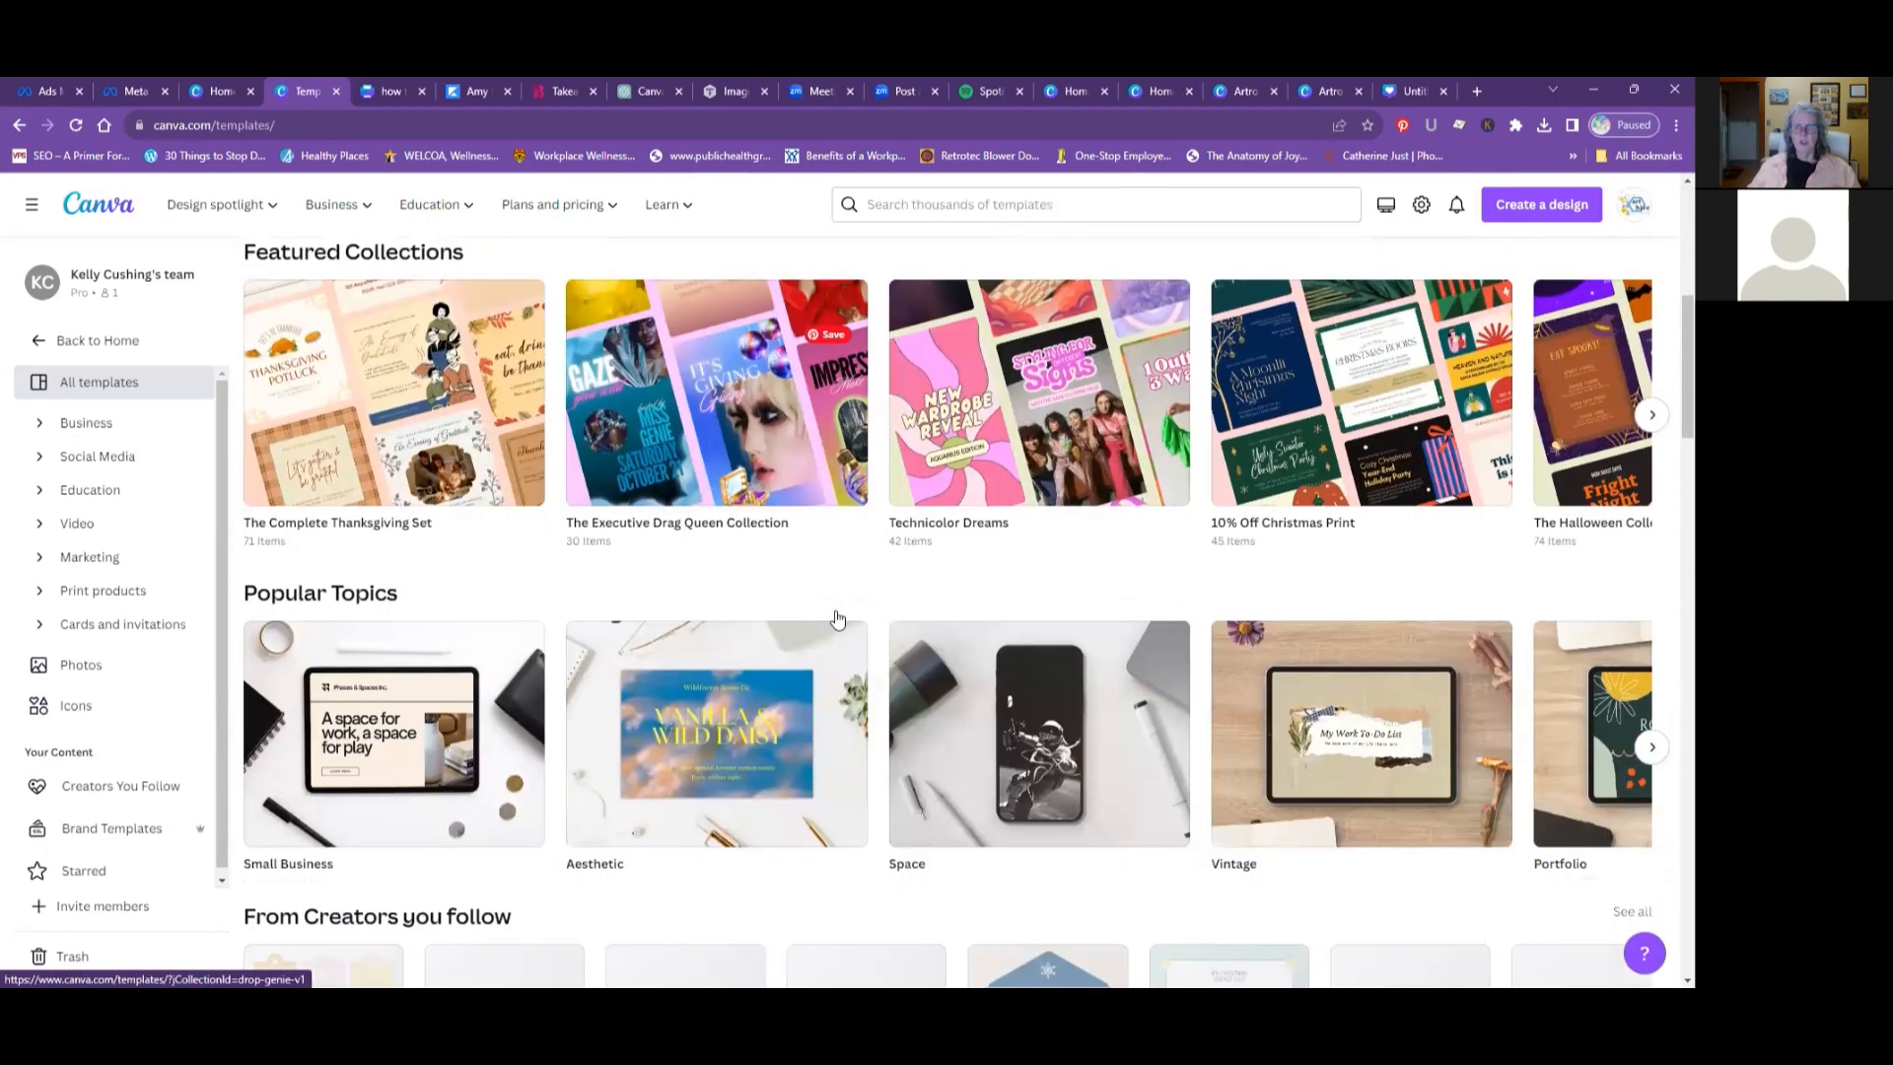
scroll(836, 618, down, 2)
scroll(836, 618, down, 2)
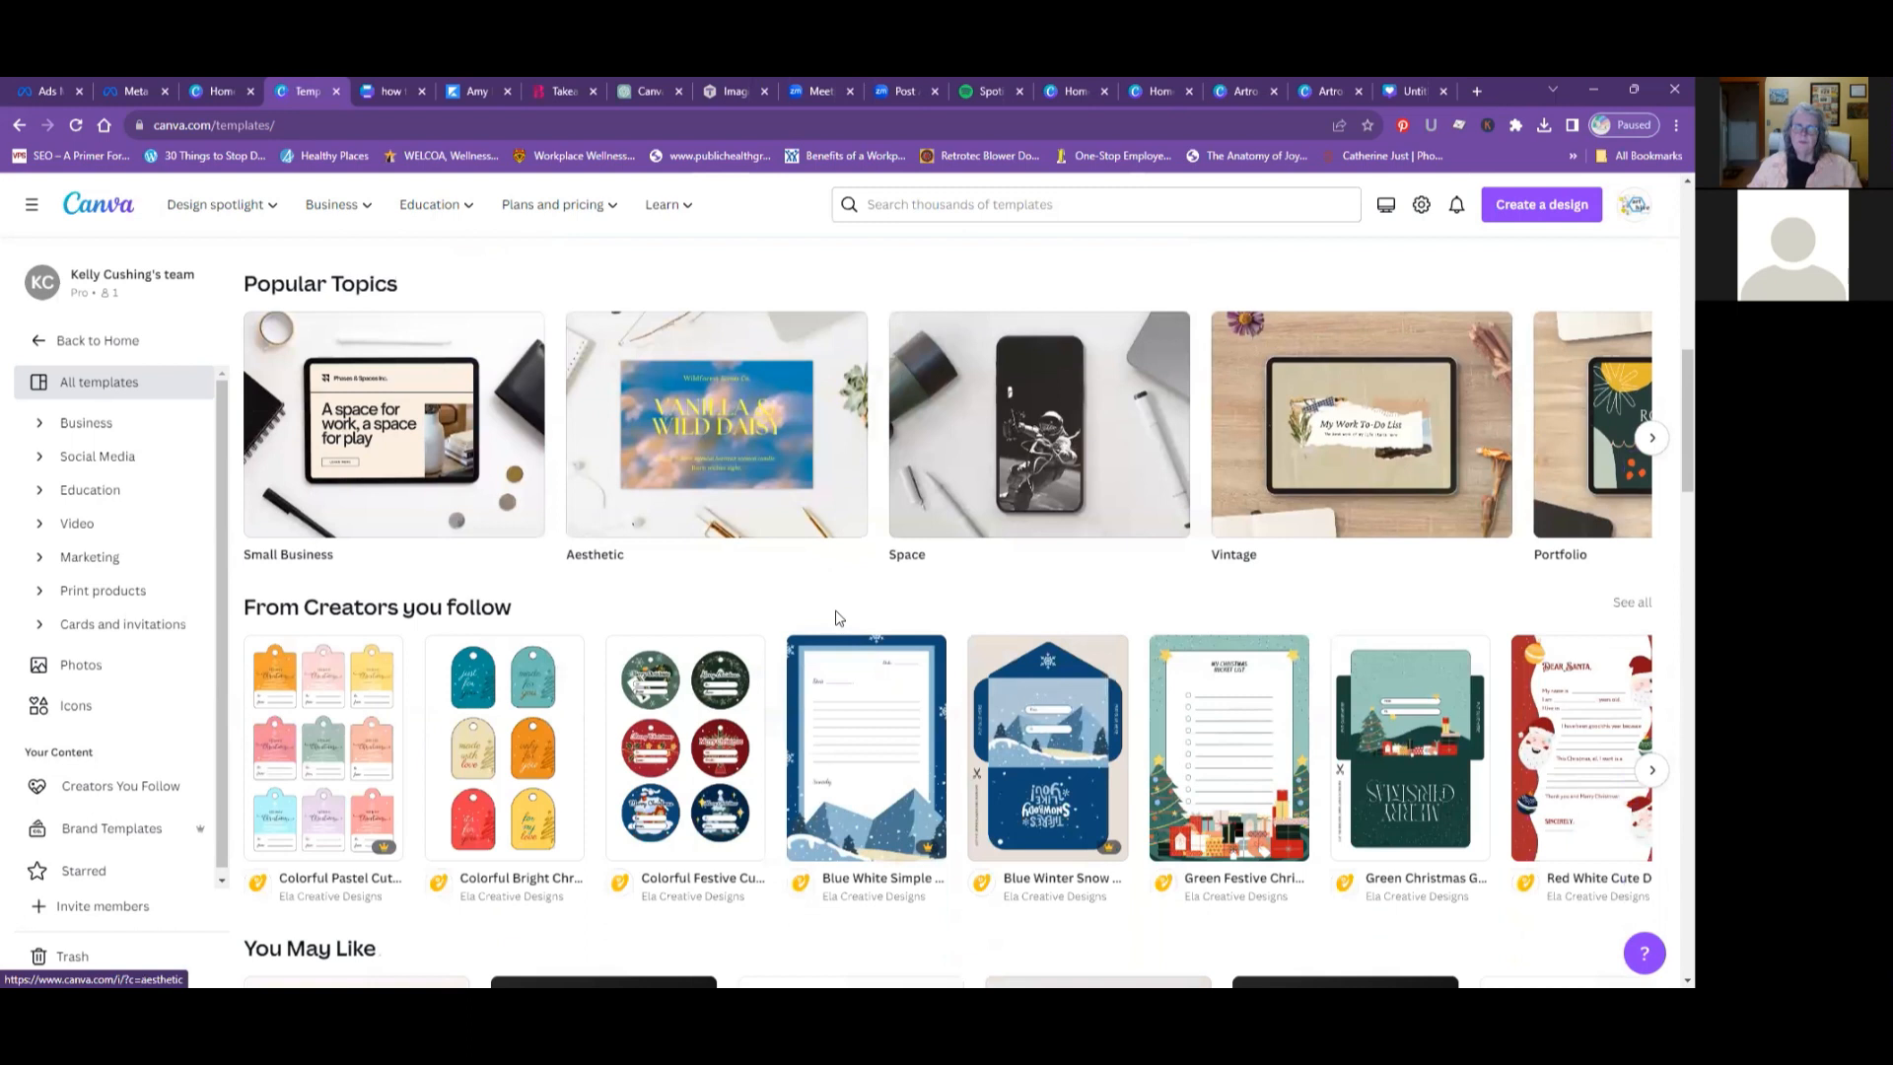
scroll(841, 618, up, 3)
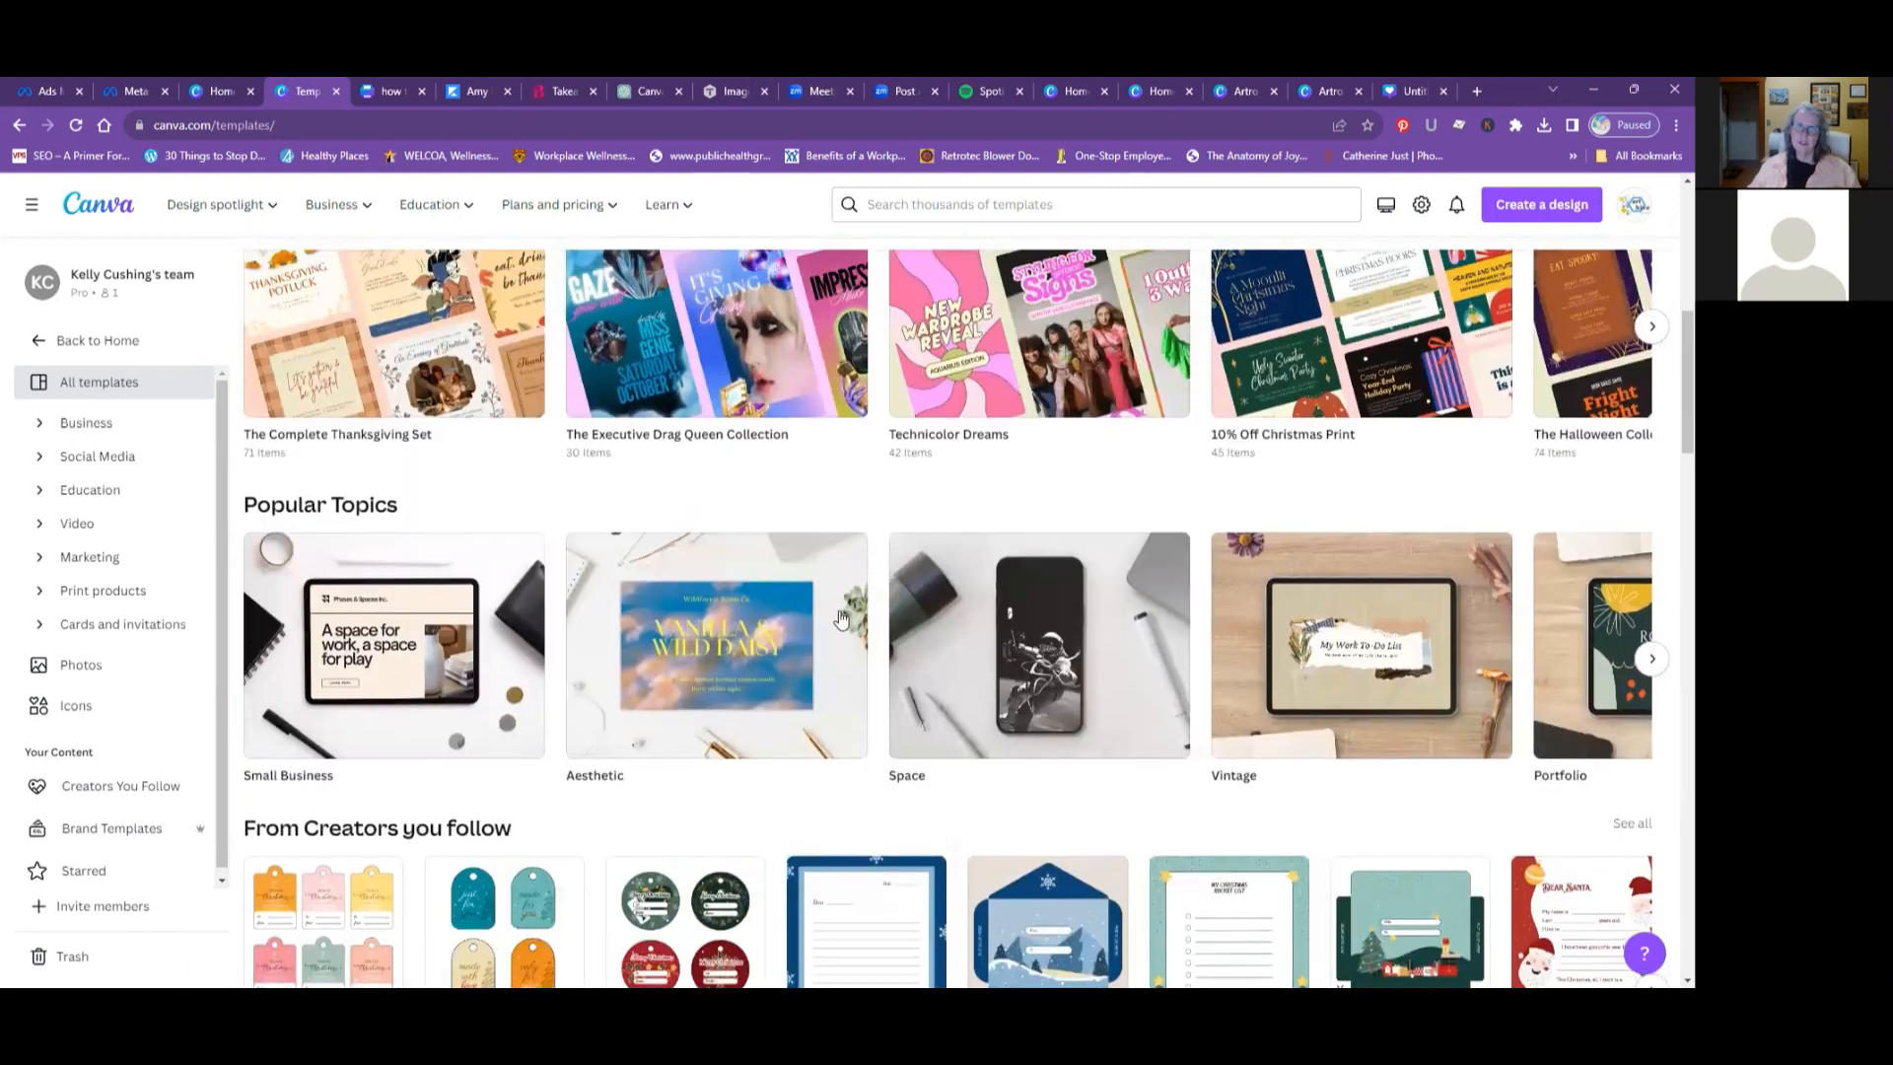
scroll(841, 618, up, 2)
scroll(841, 618, up, 3)
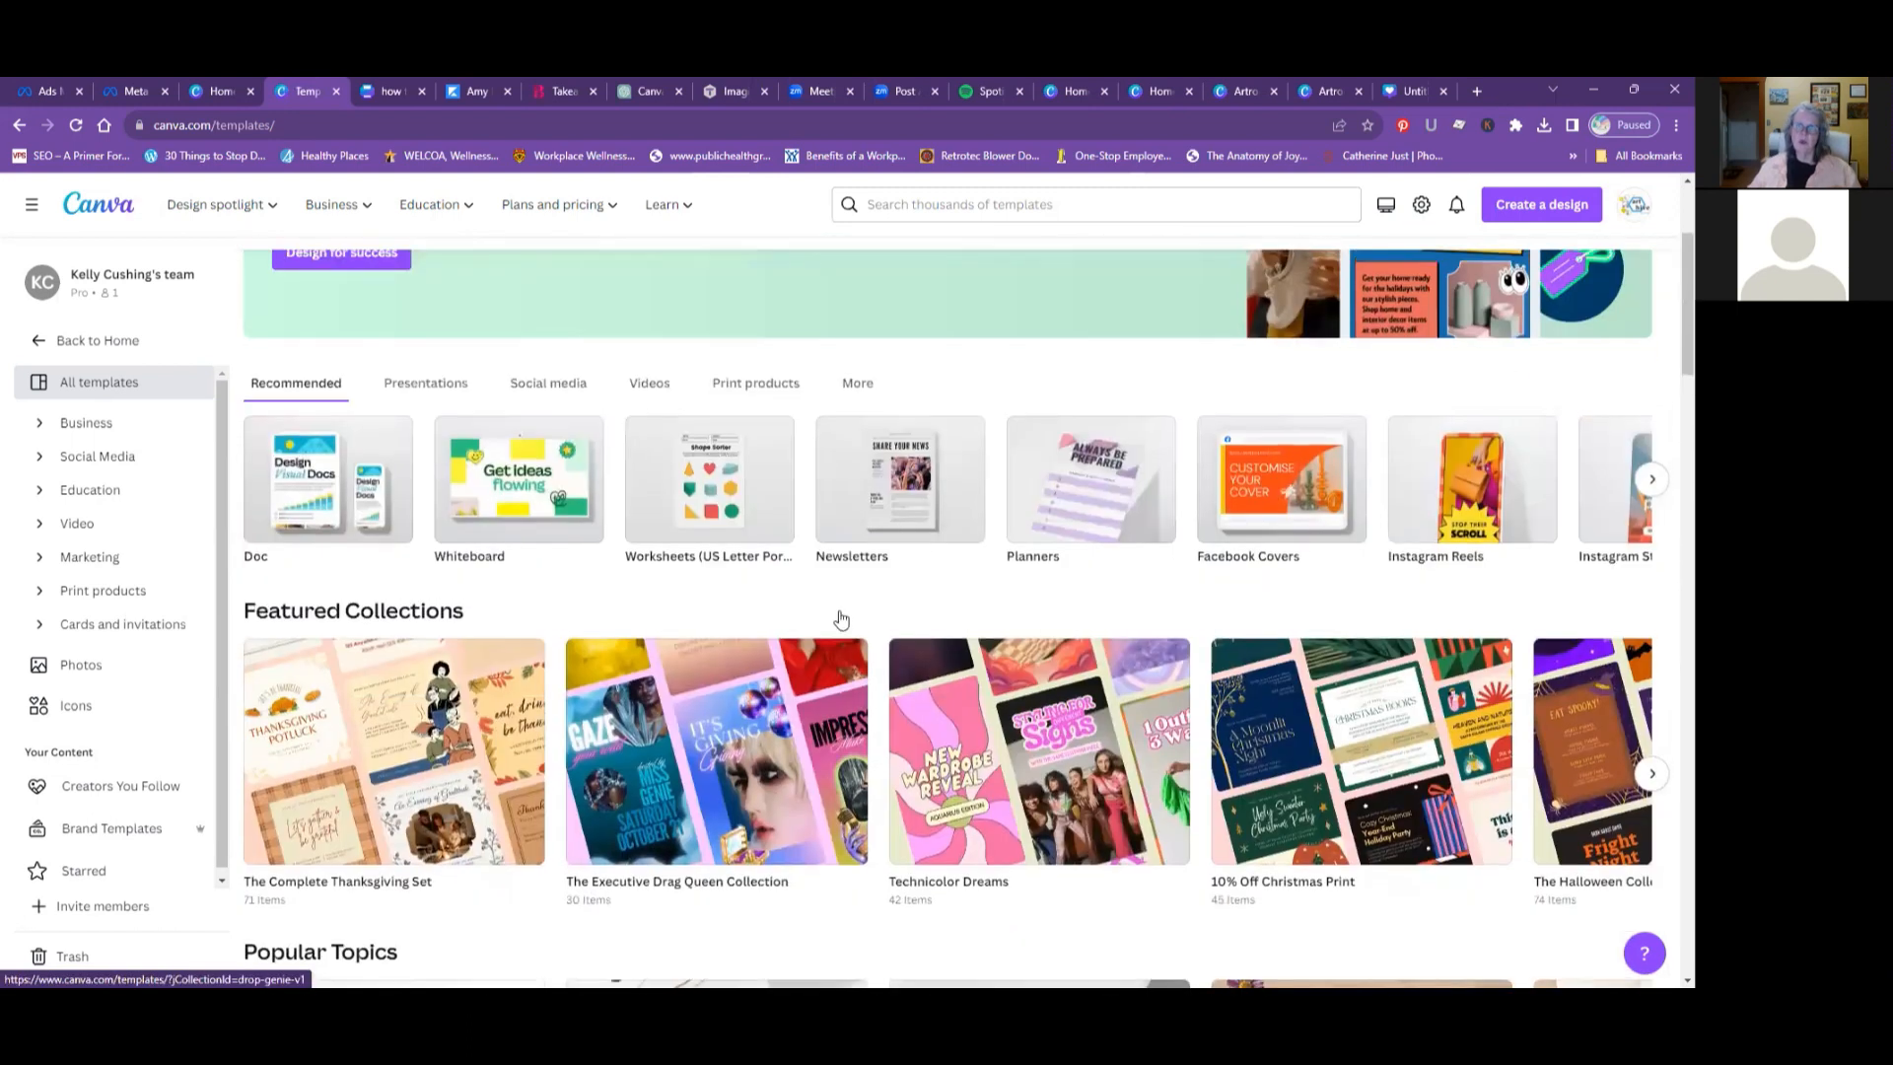
scroll(841, 618, up, 2)
scroll(841, 618, up, 1)
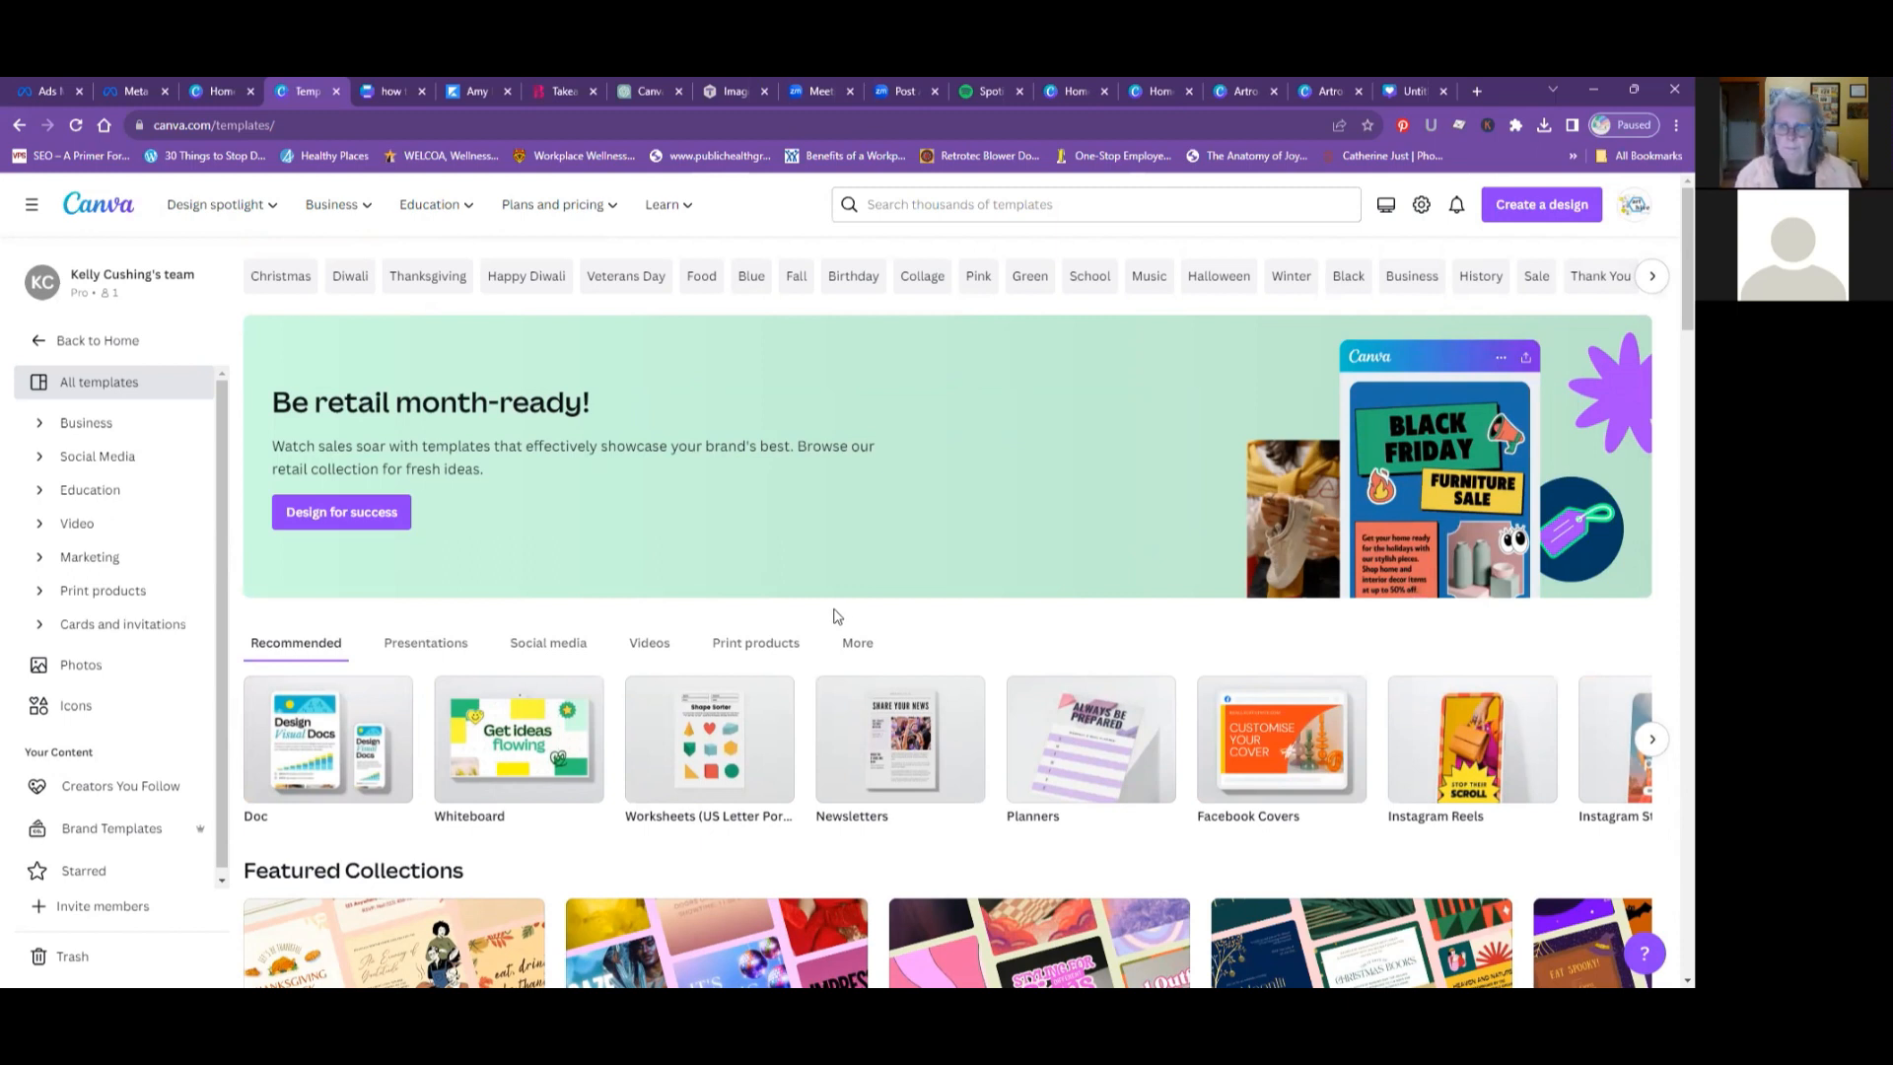
scroll(836, 615, down, 3)
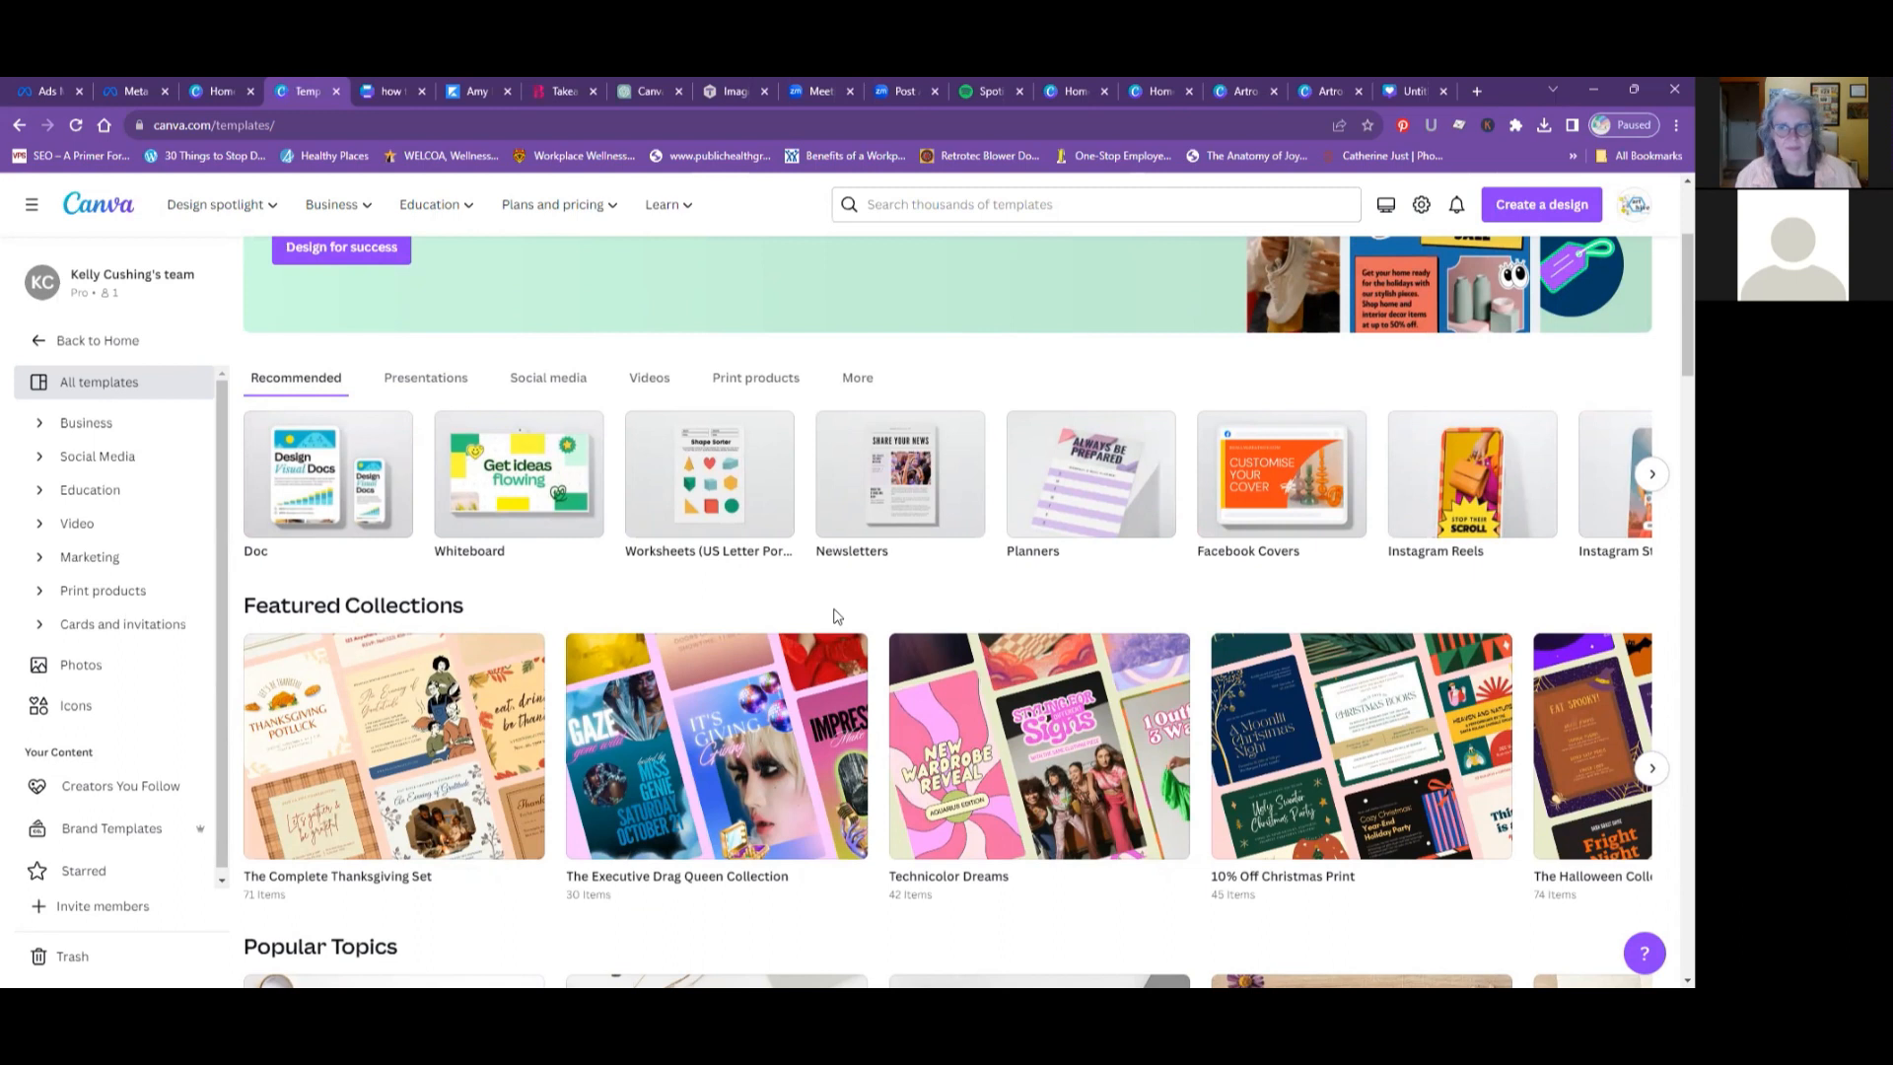
scroll(836, 616, up, 3)
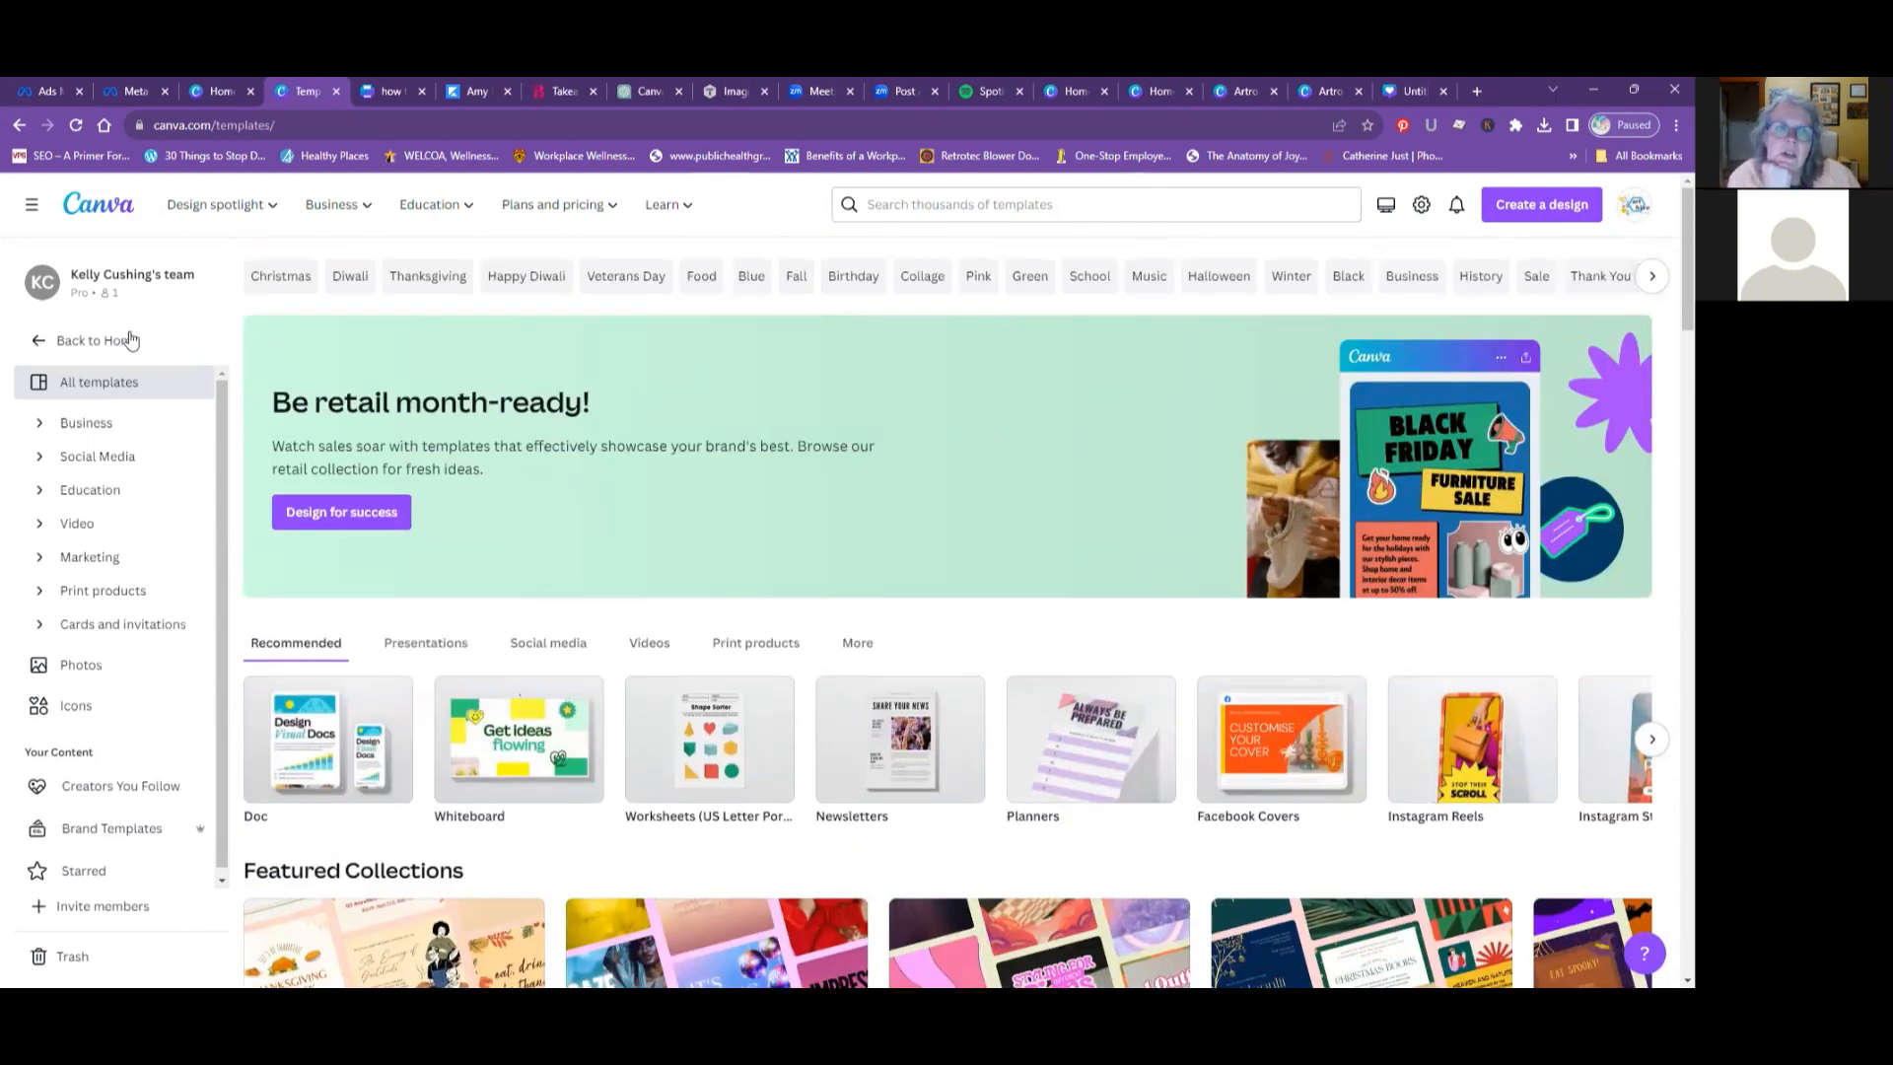
- Examine the template page's sections from the recommended formats and featured collections to Trending Near You and New in Canva
mouse_move(219, 208)
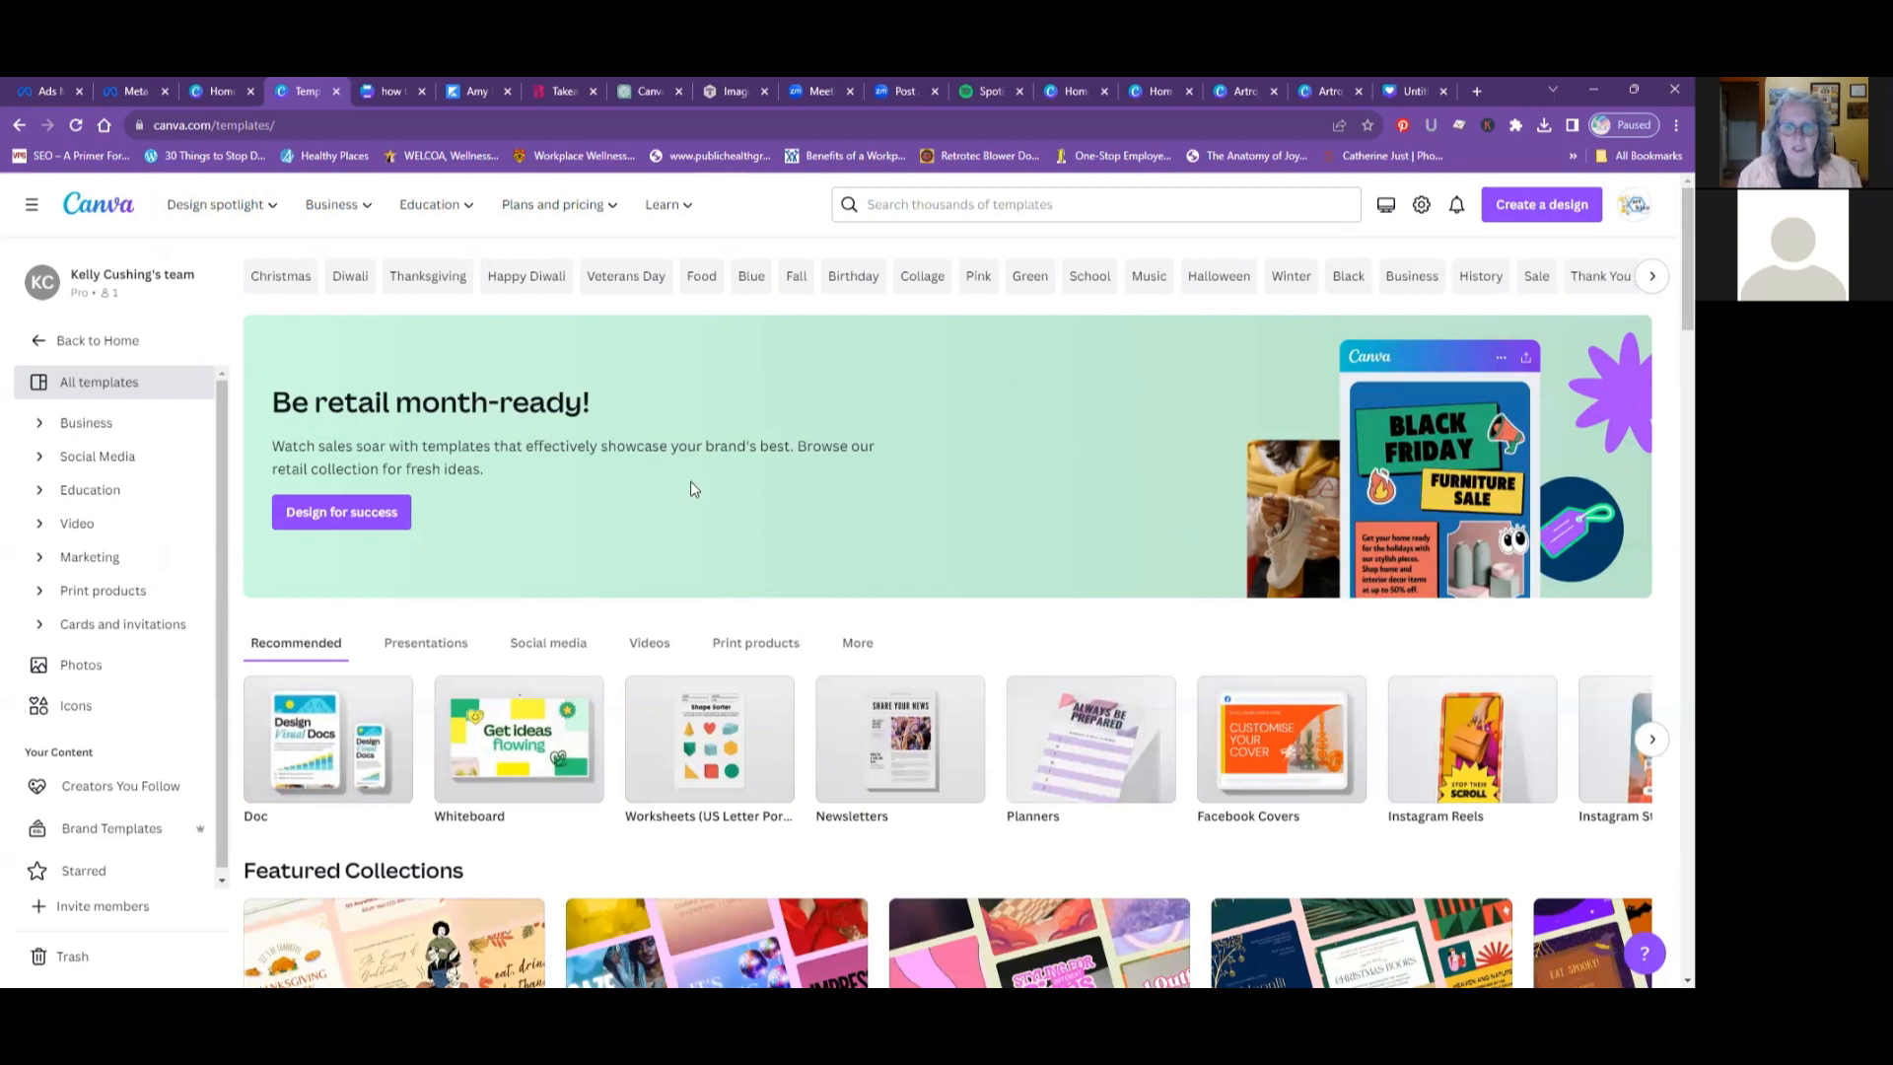
scroll(701, 491, down, 1)
scroll(700, 491, down, 3)
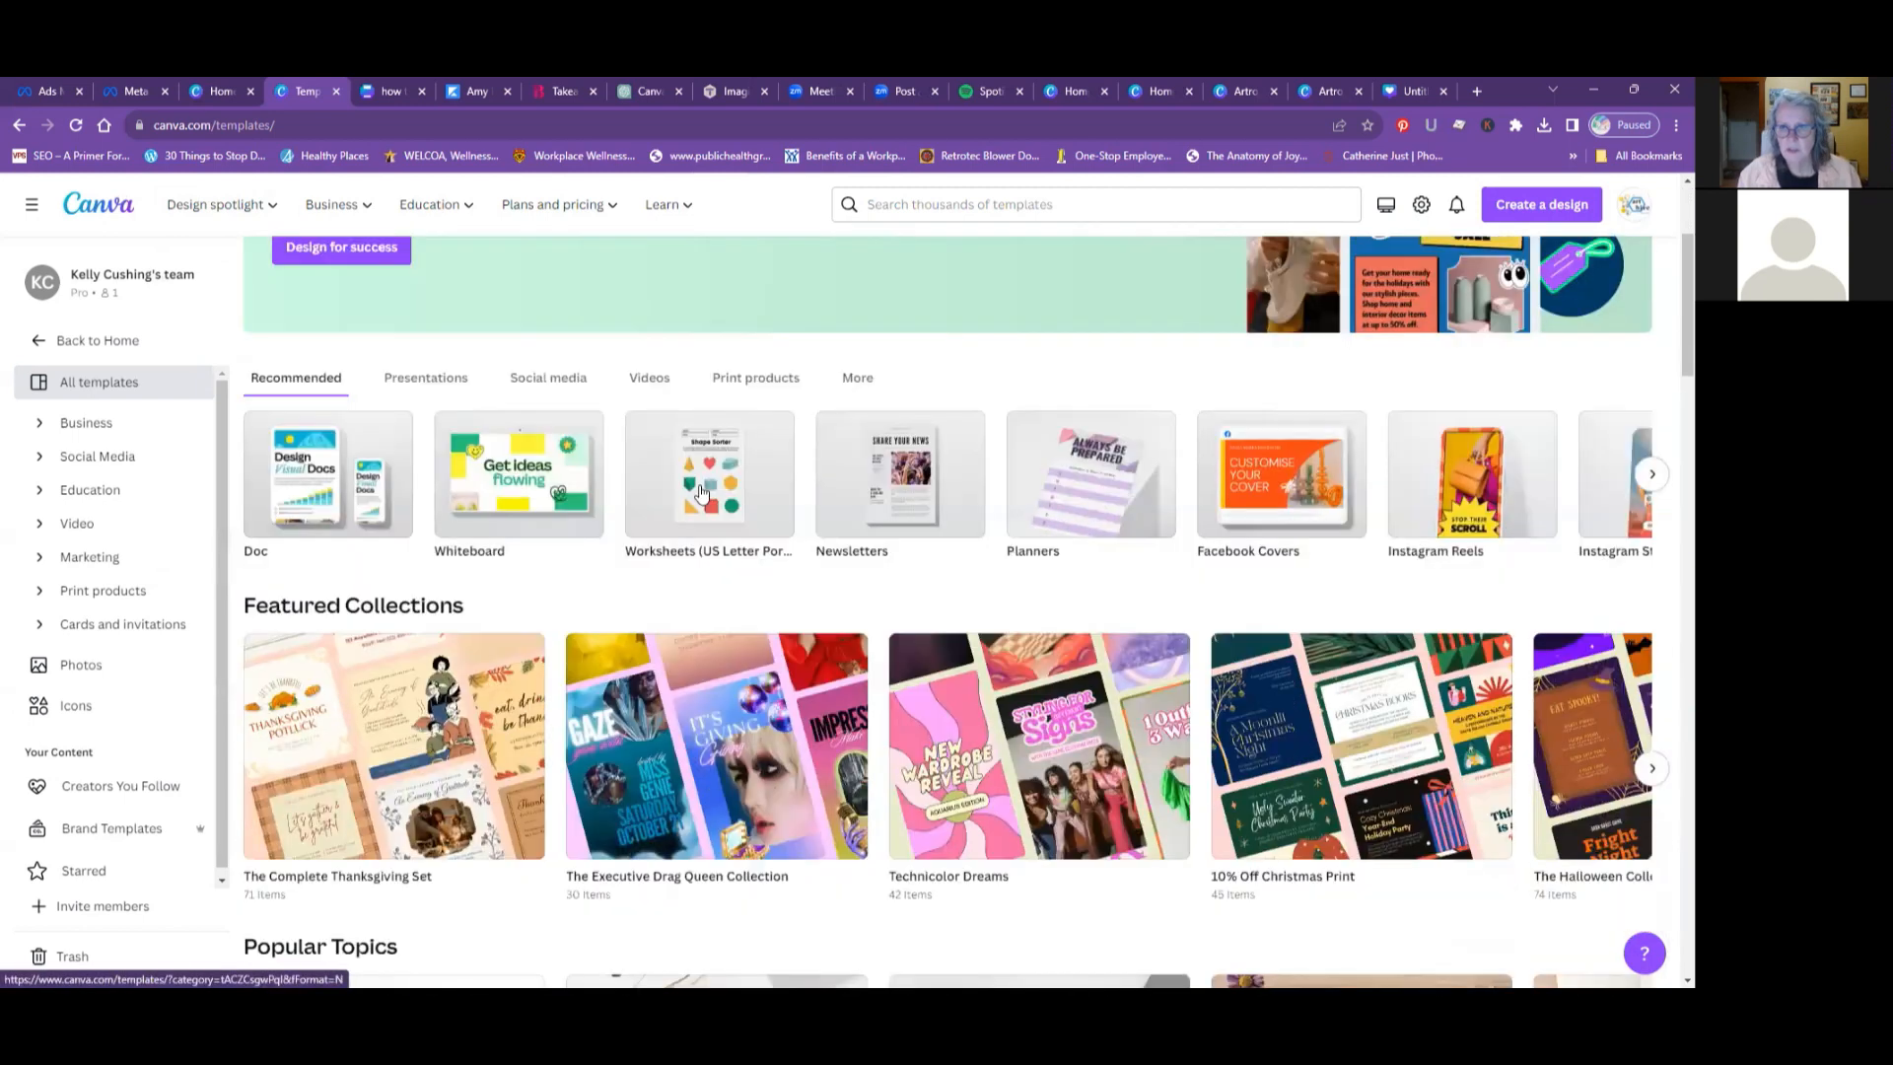
scroll(701, 488, down, 1)
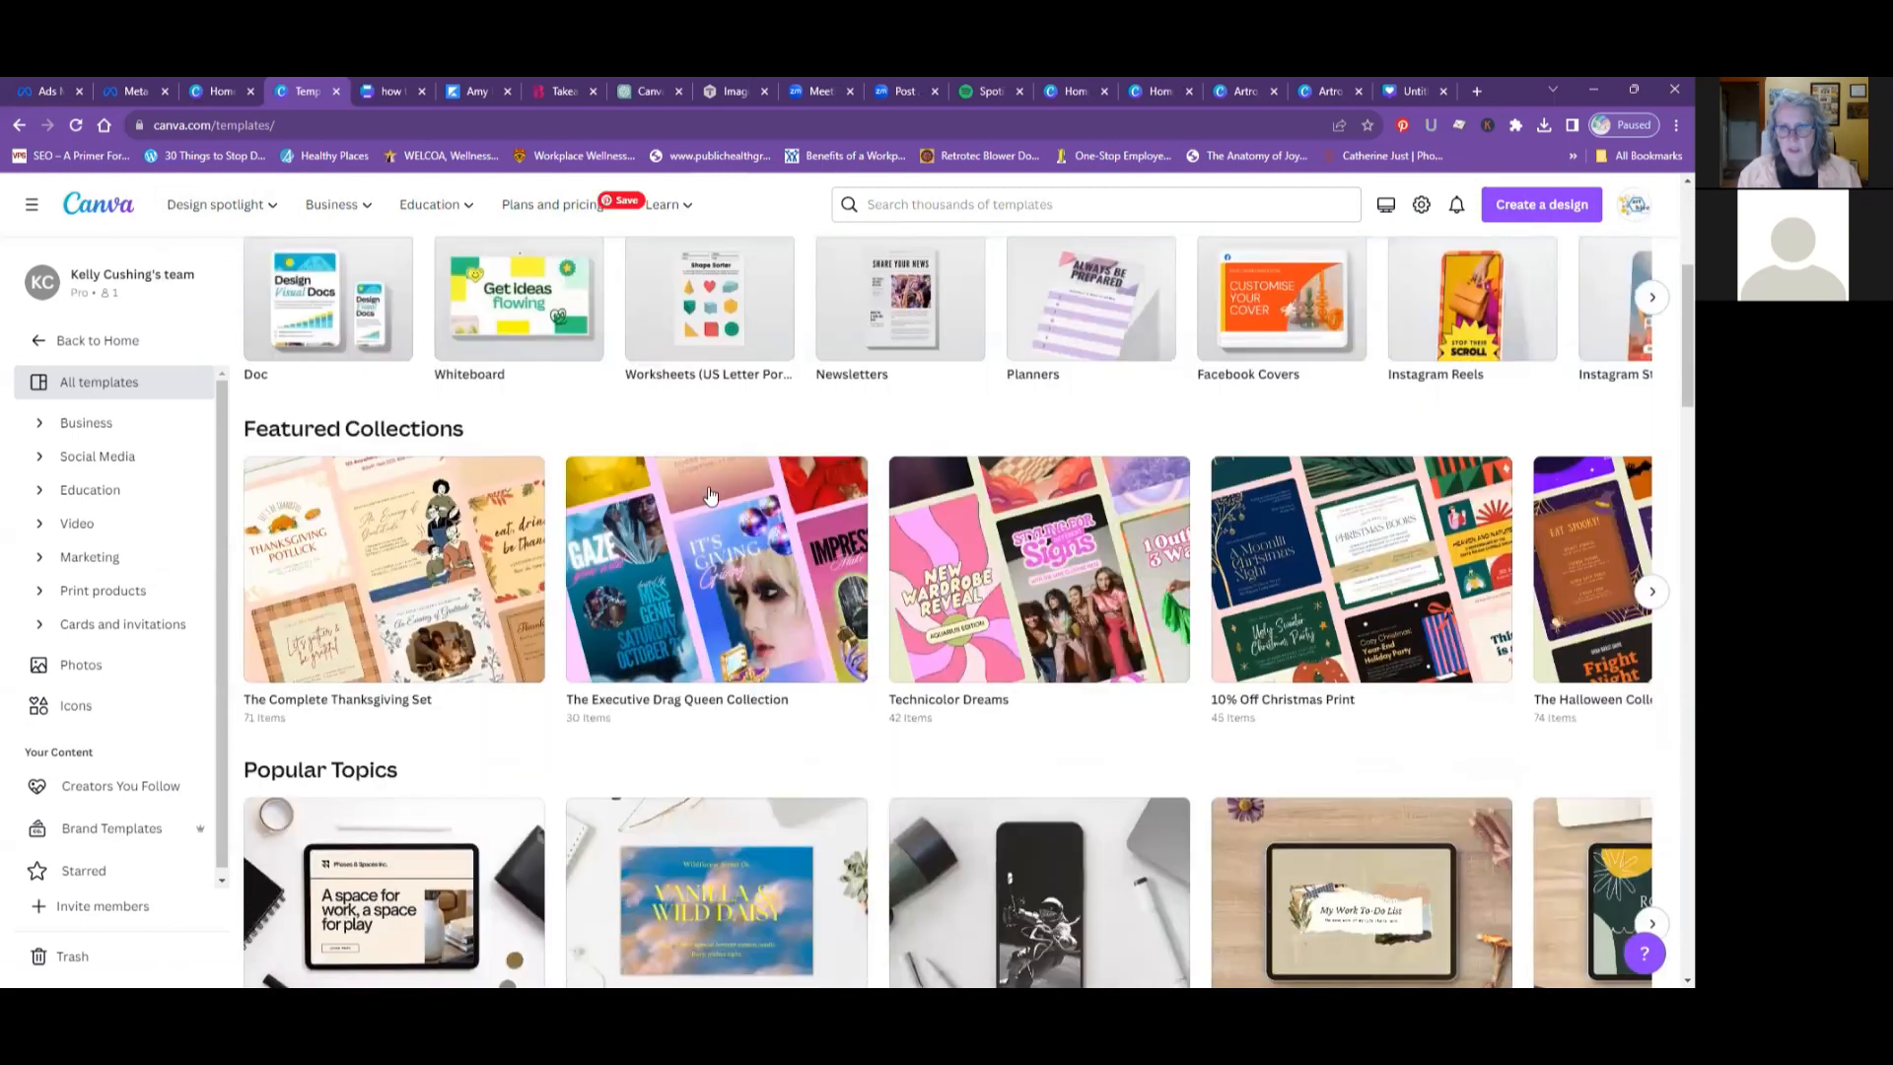
scroll(708, 492, down, 1)
mouse_move(710, 493)
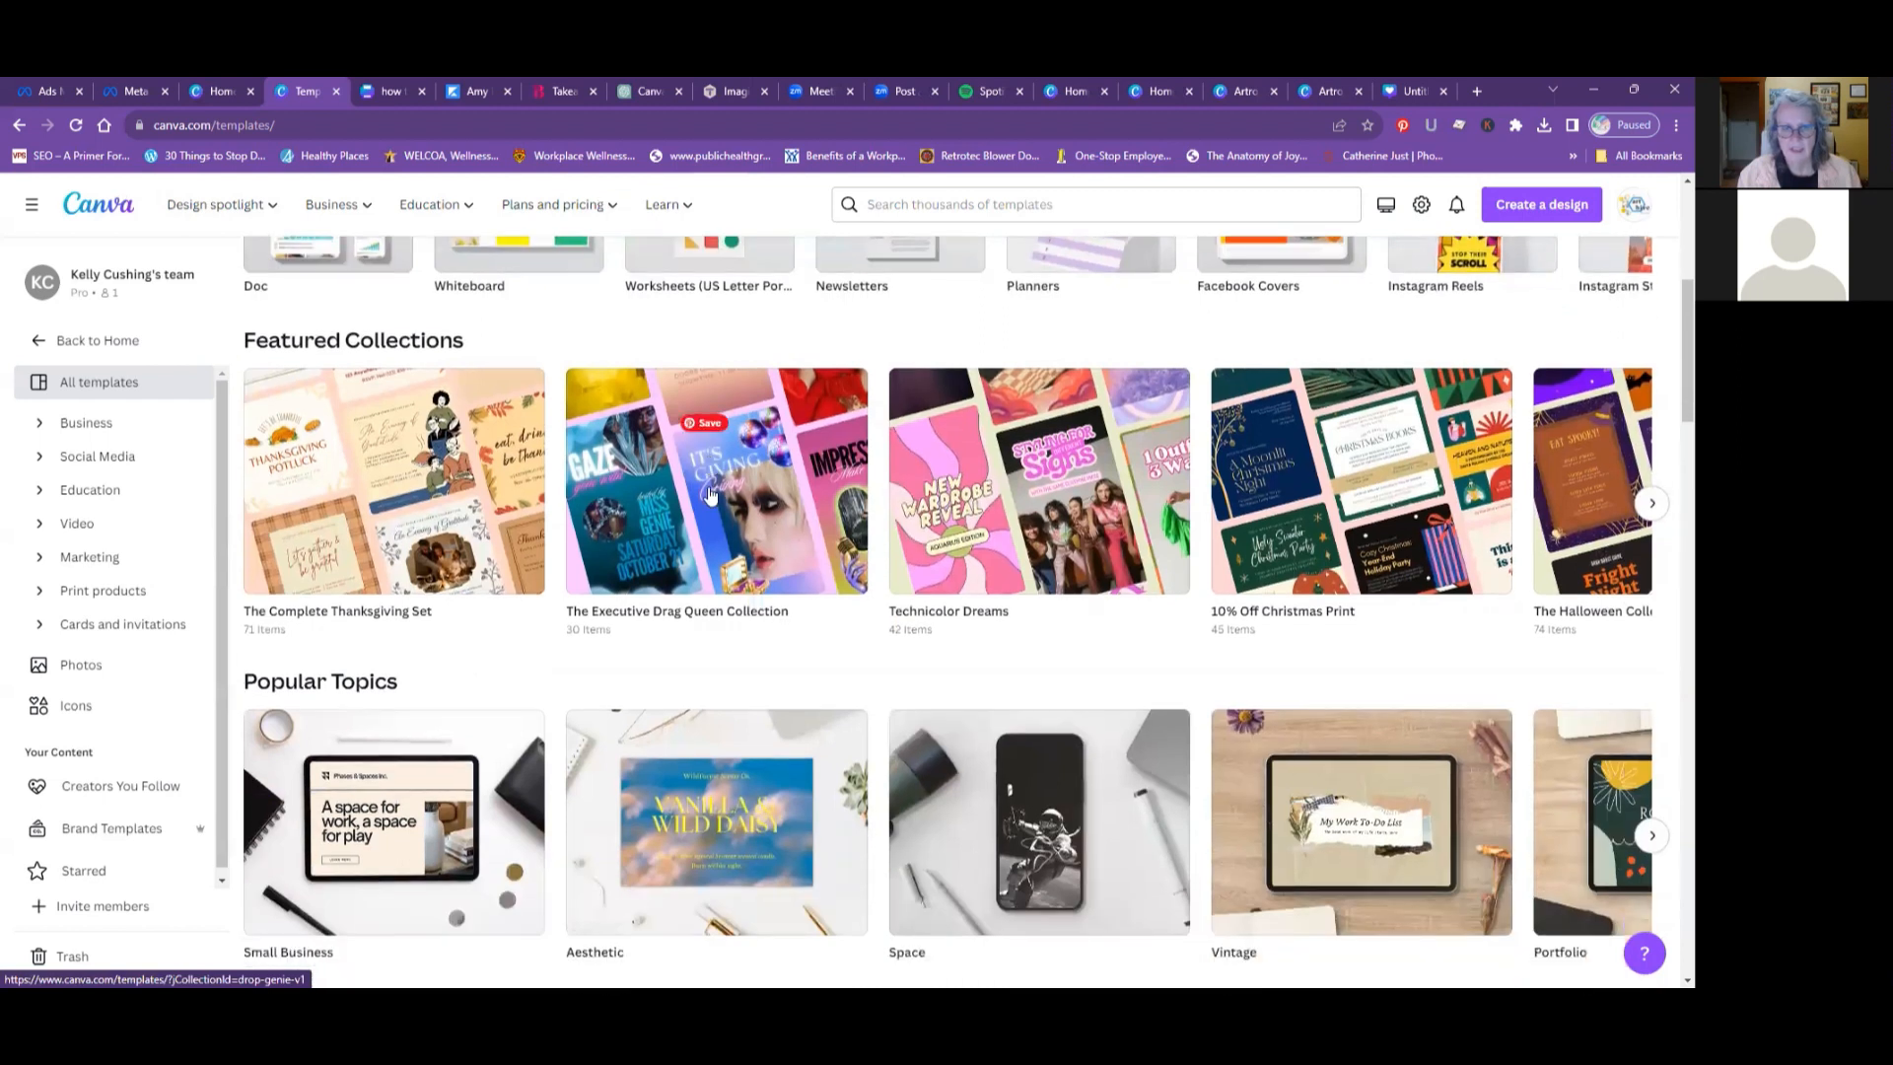
scroll(711, 494, down, 4)
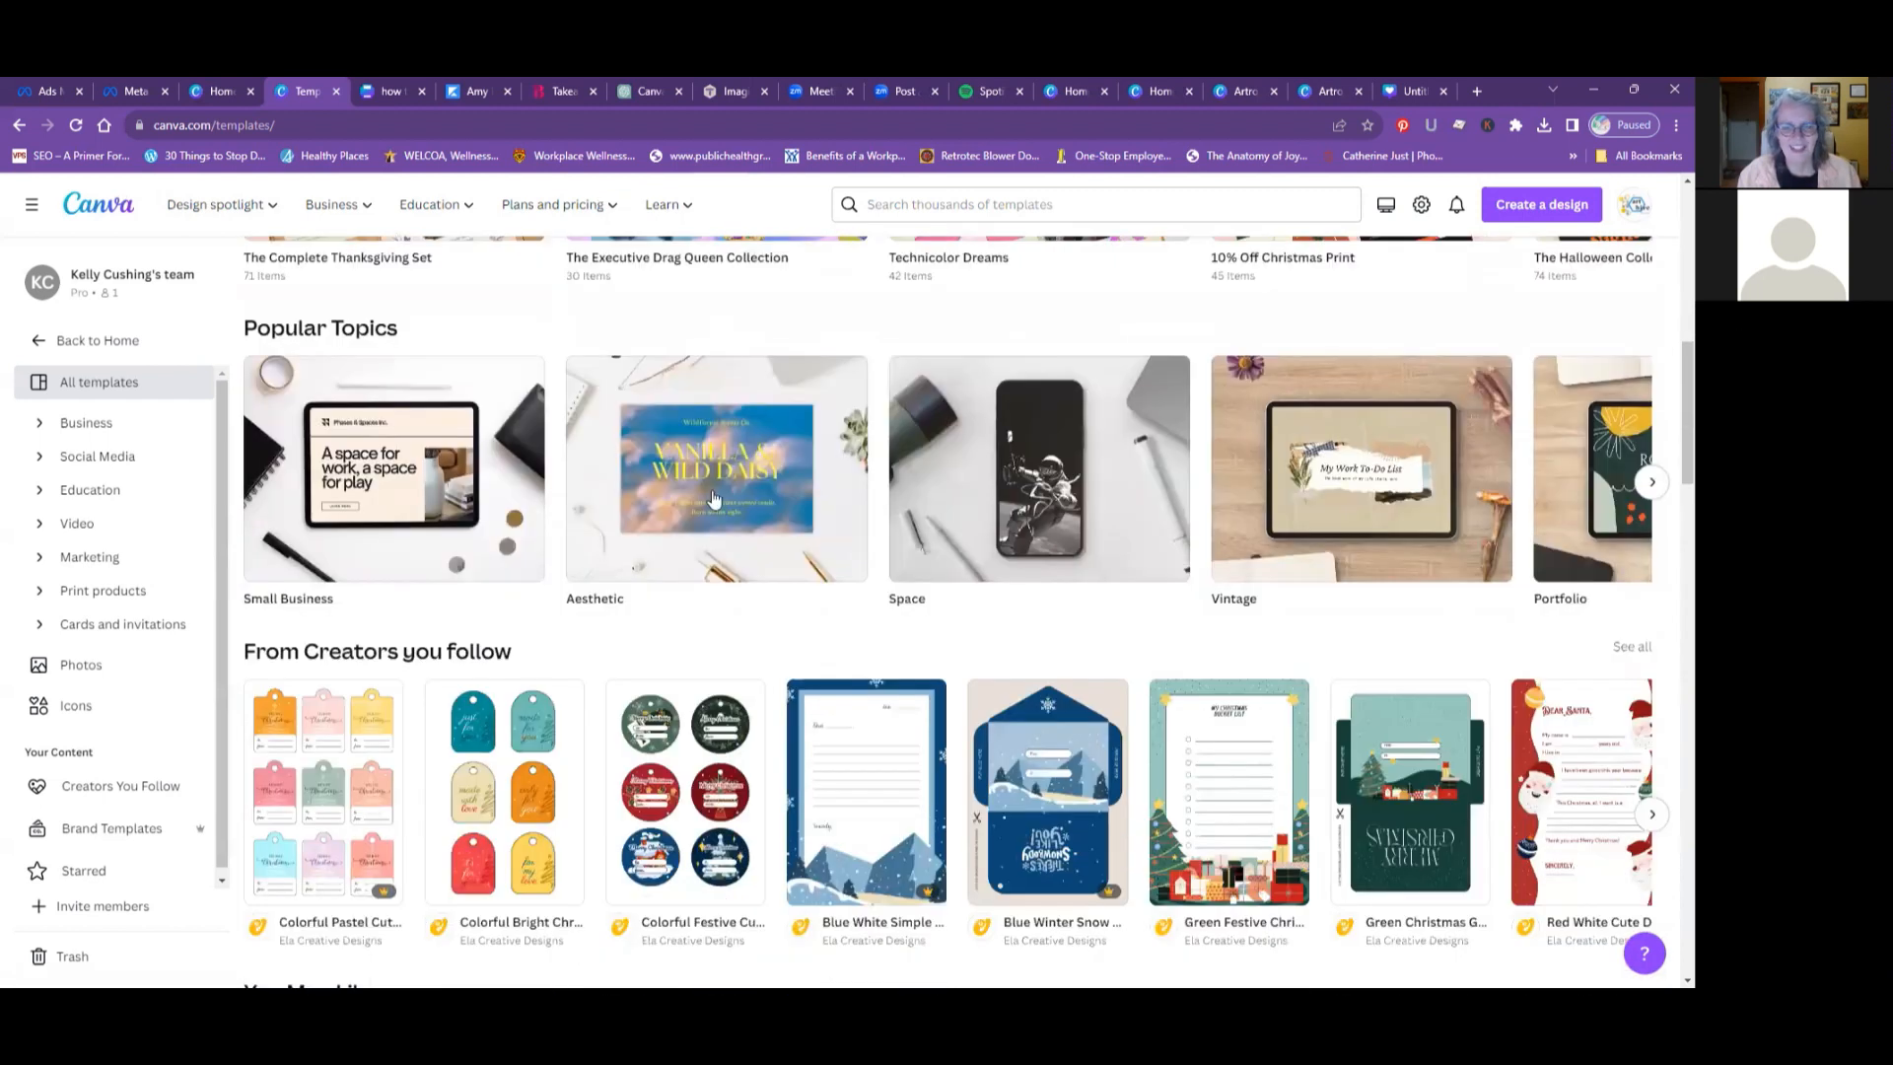
scroll(714, 496, down, 4)
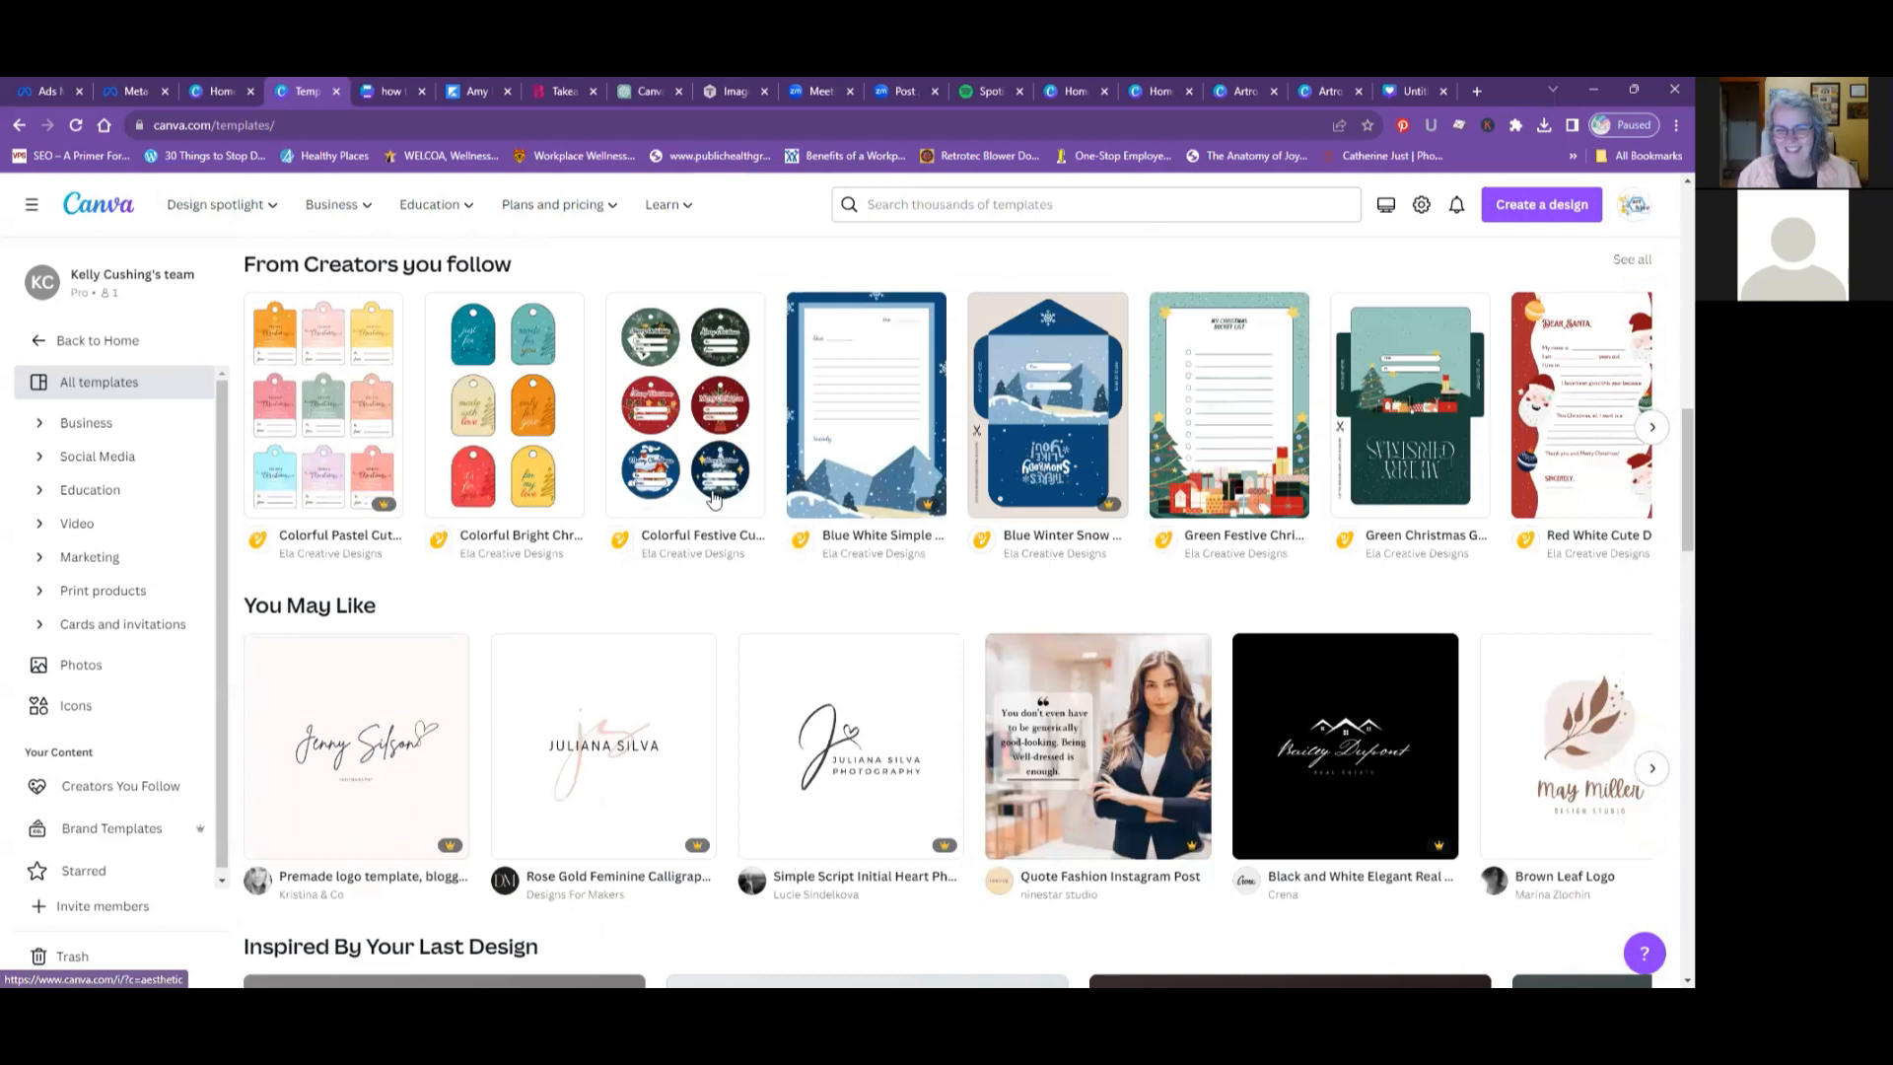
scroll(714, 497, down, 6)
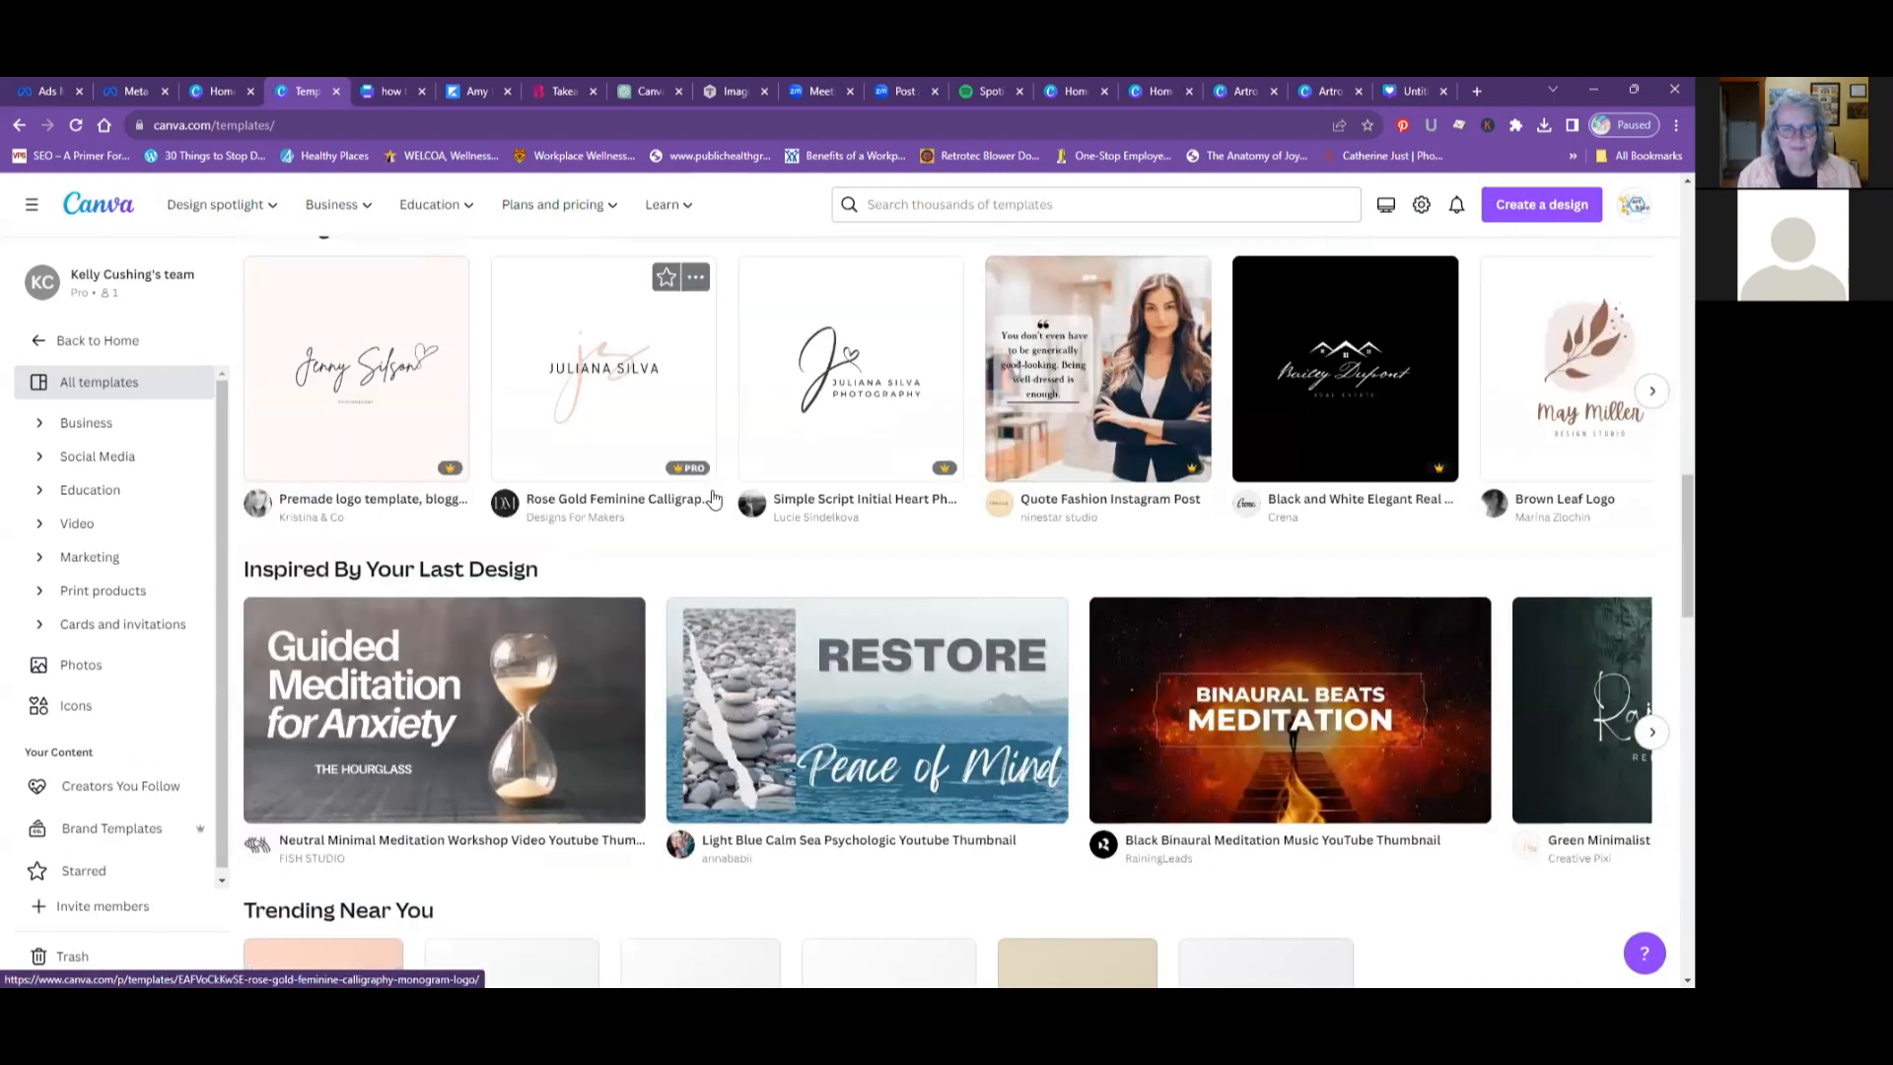
scroll(714, 496, down, 1)
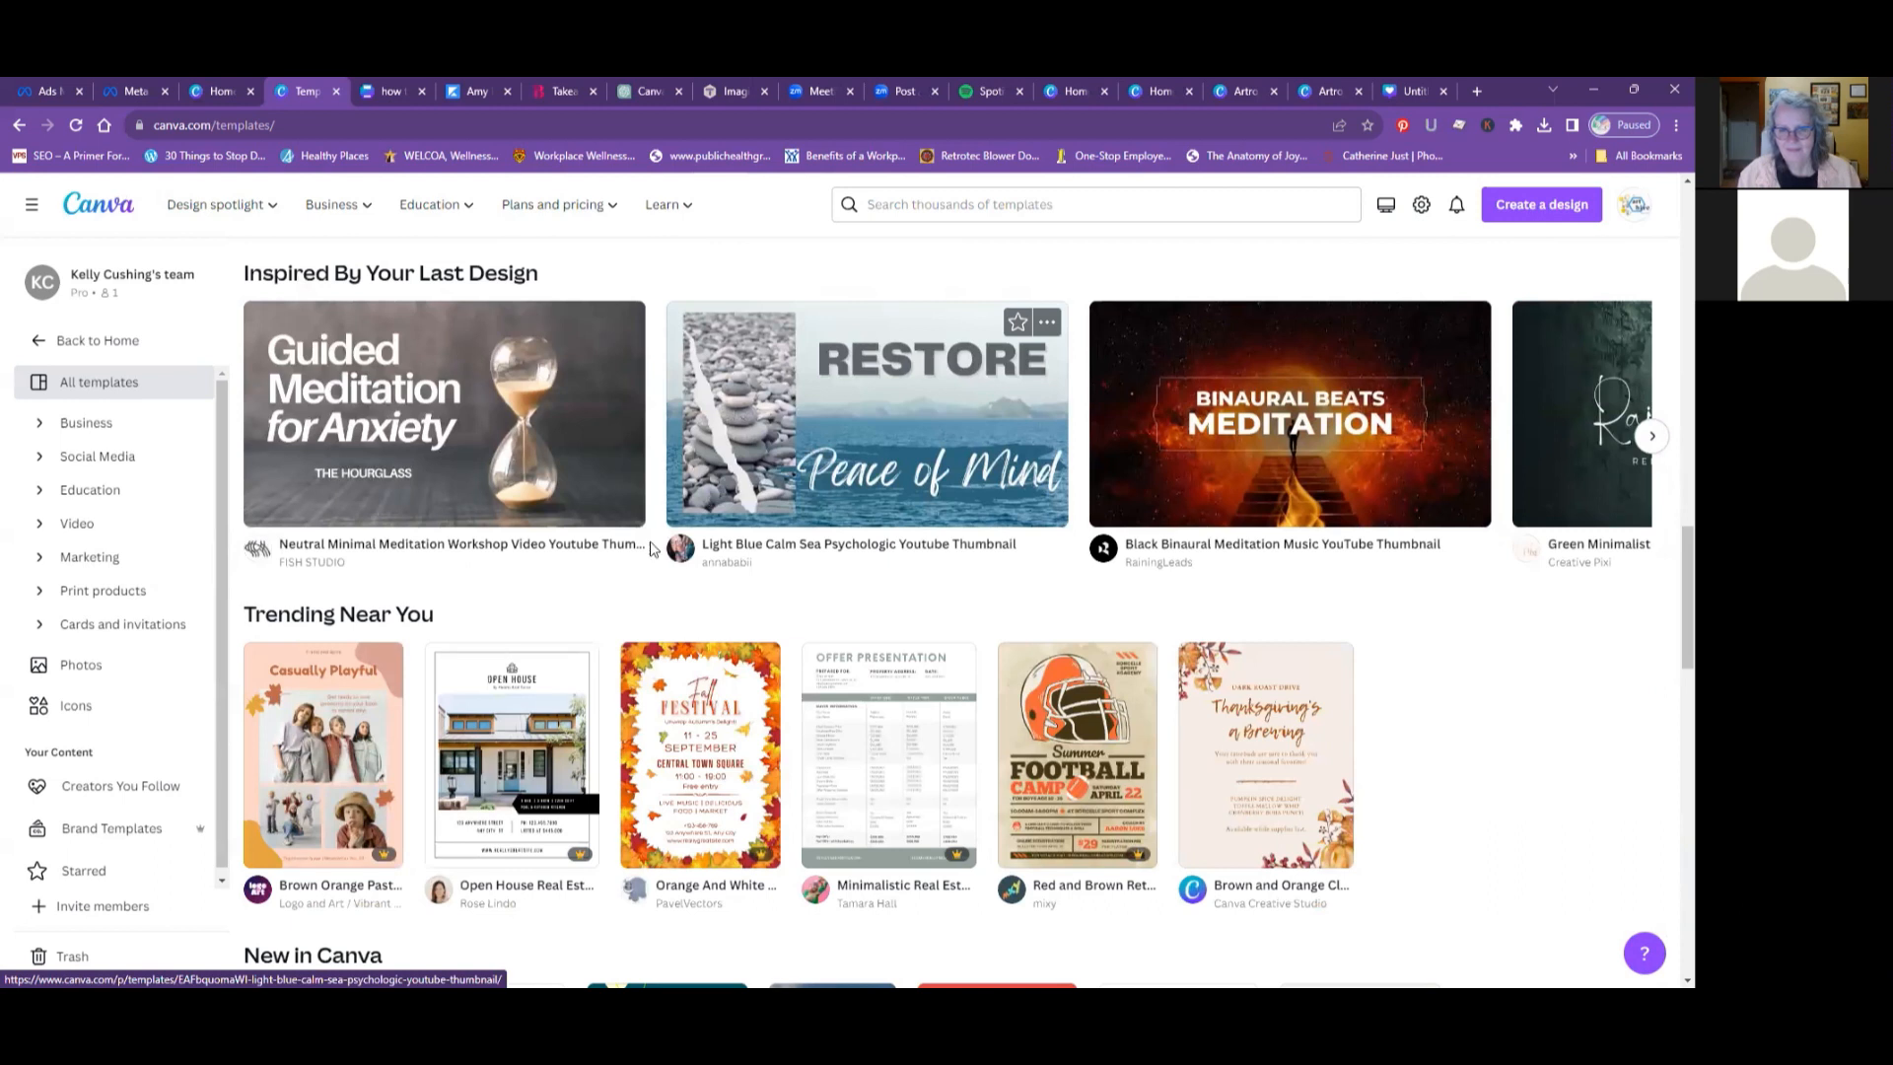
scroll(629, 565, down, 3)
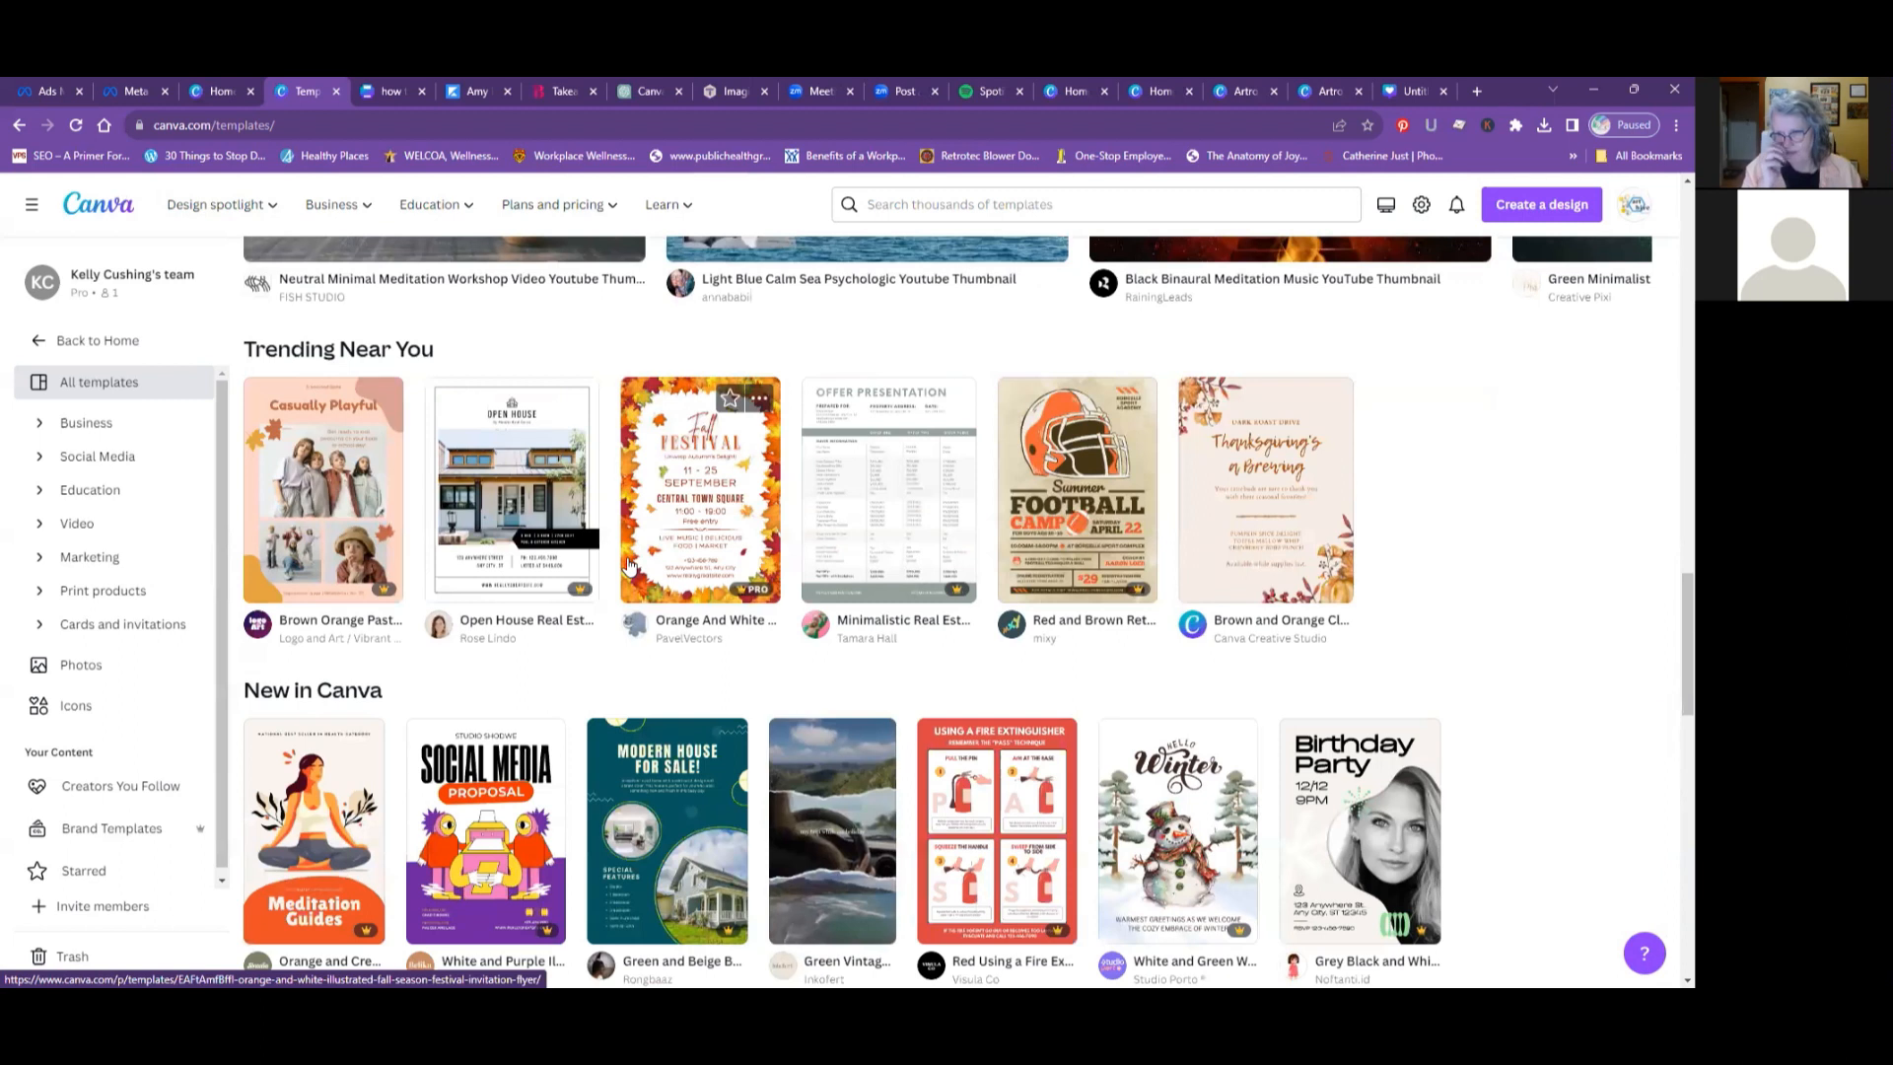
scroll(628, 565, down, 2)
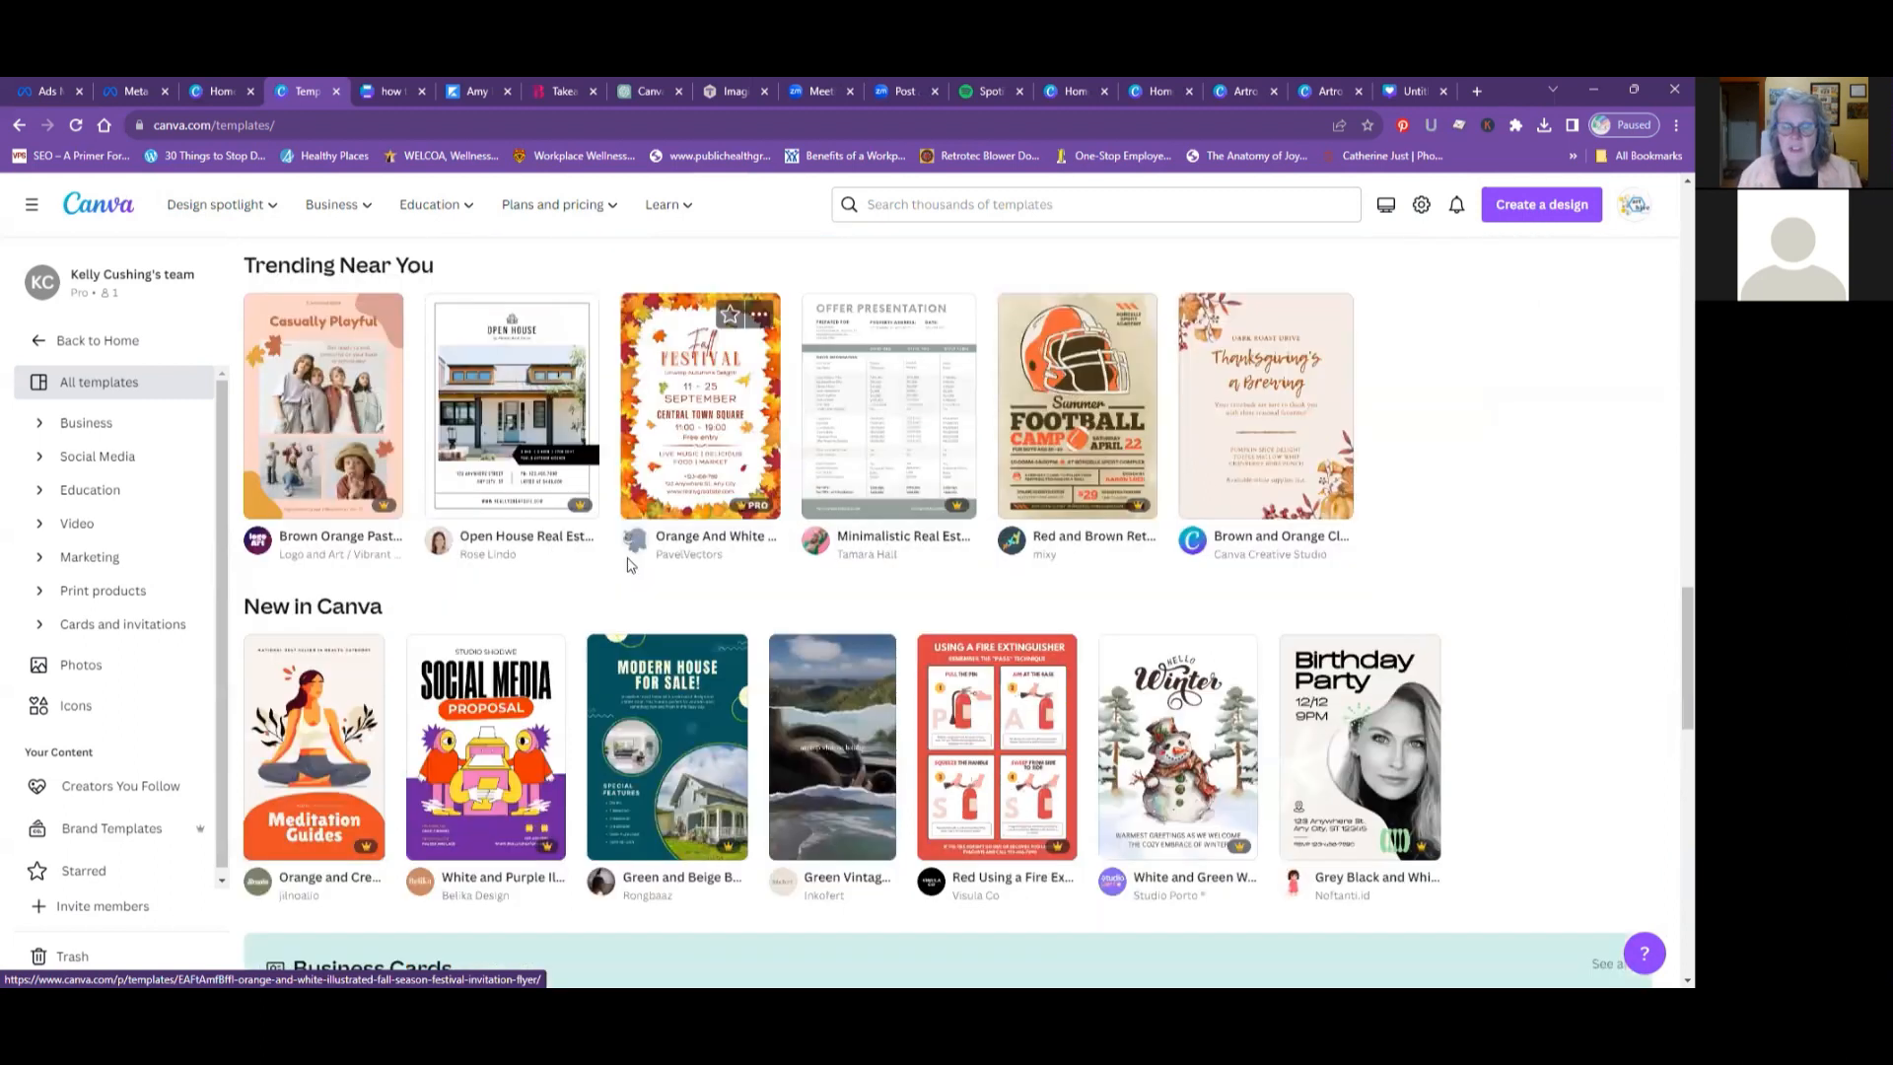
- Look through the Business Cards, Instagram Posts, Presentations, Flyers and Facebook Posts template sections
scroll(629, 565, down, 4)
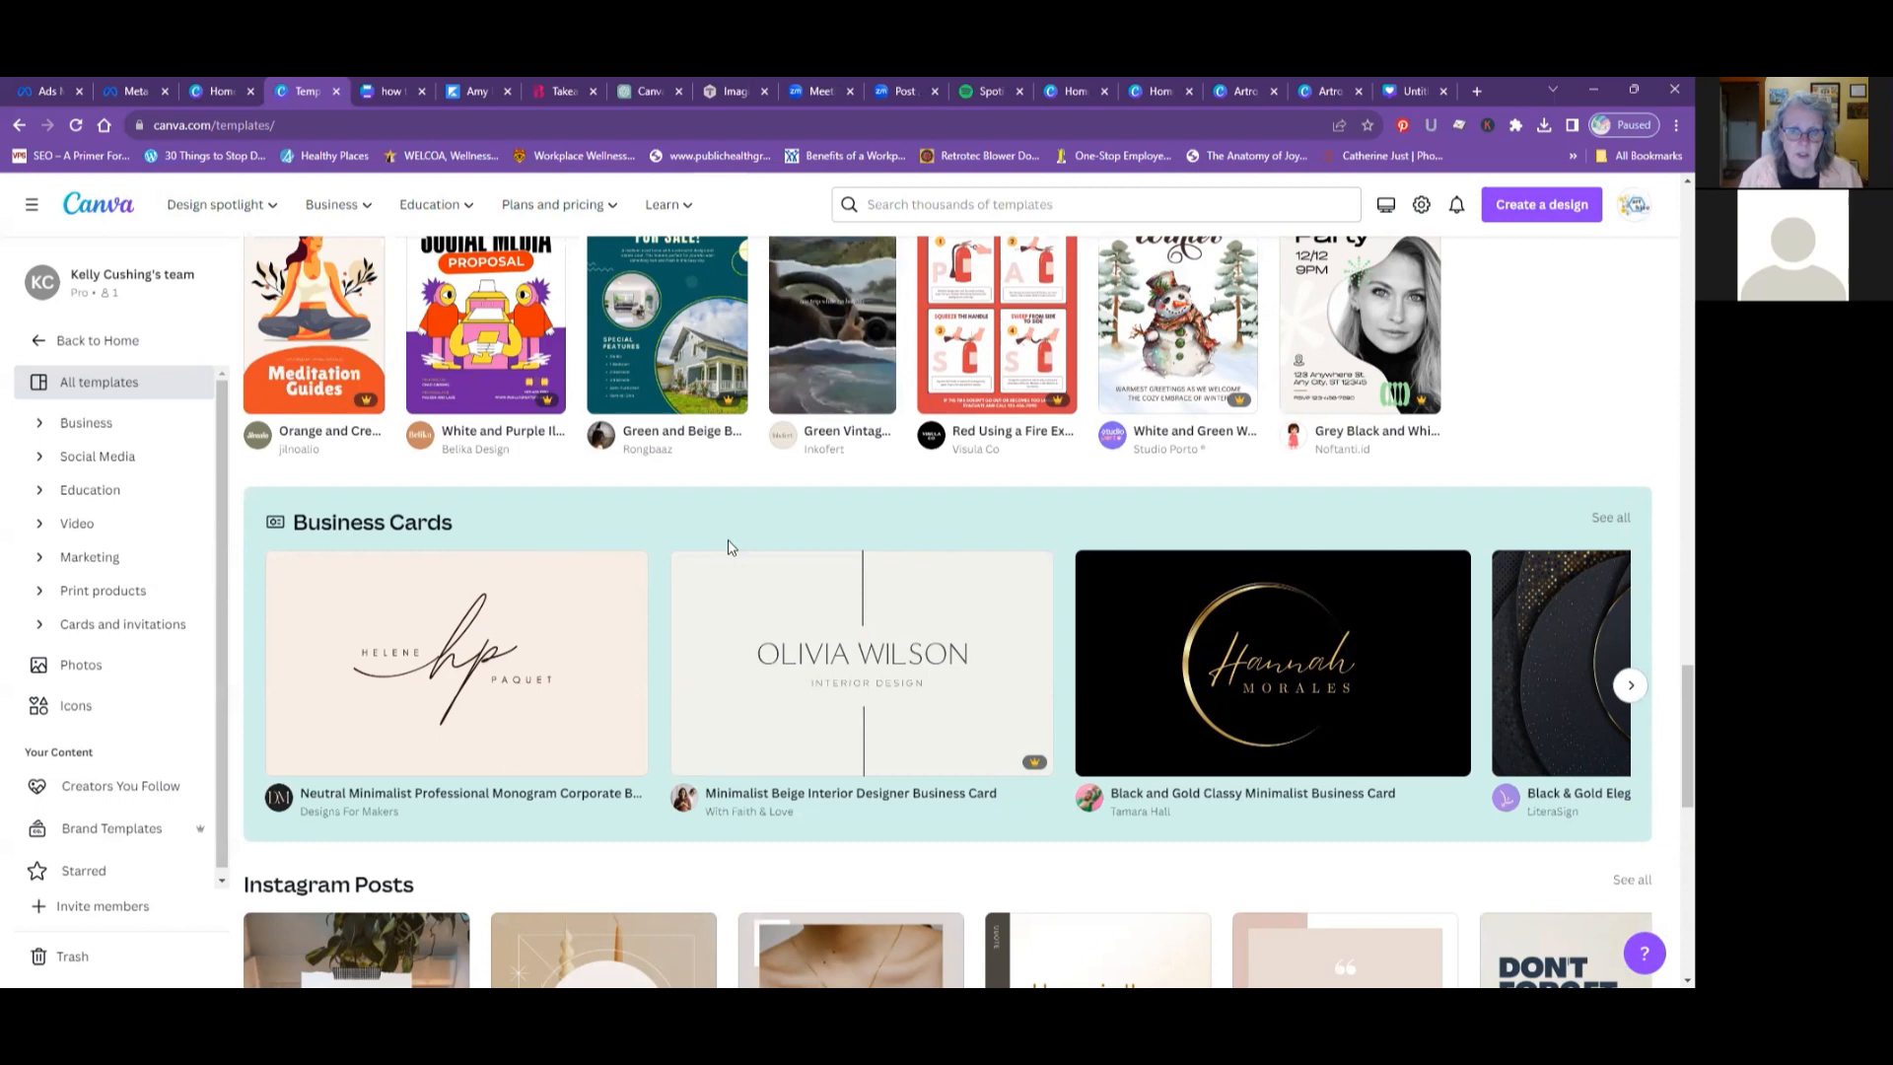
scroll(729, 547, down, 1)
scroll(730, 548, down, 2)
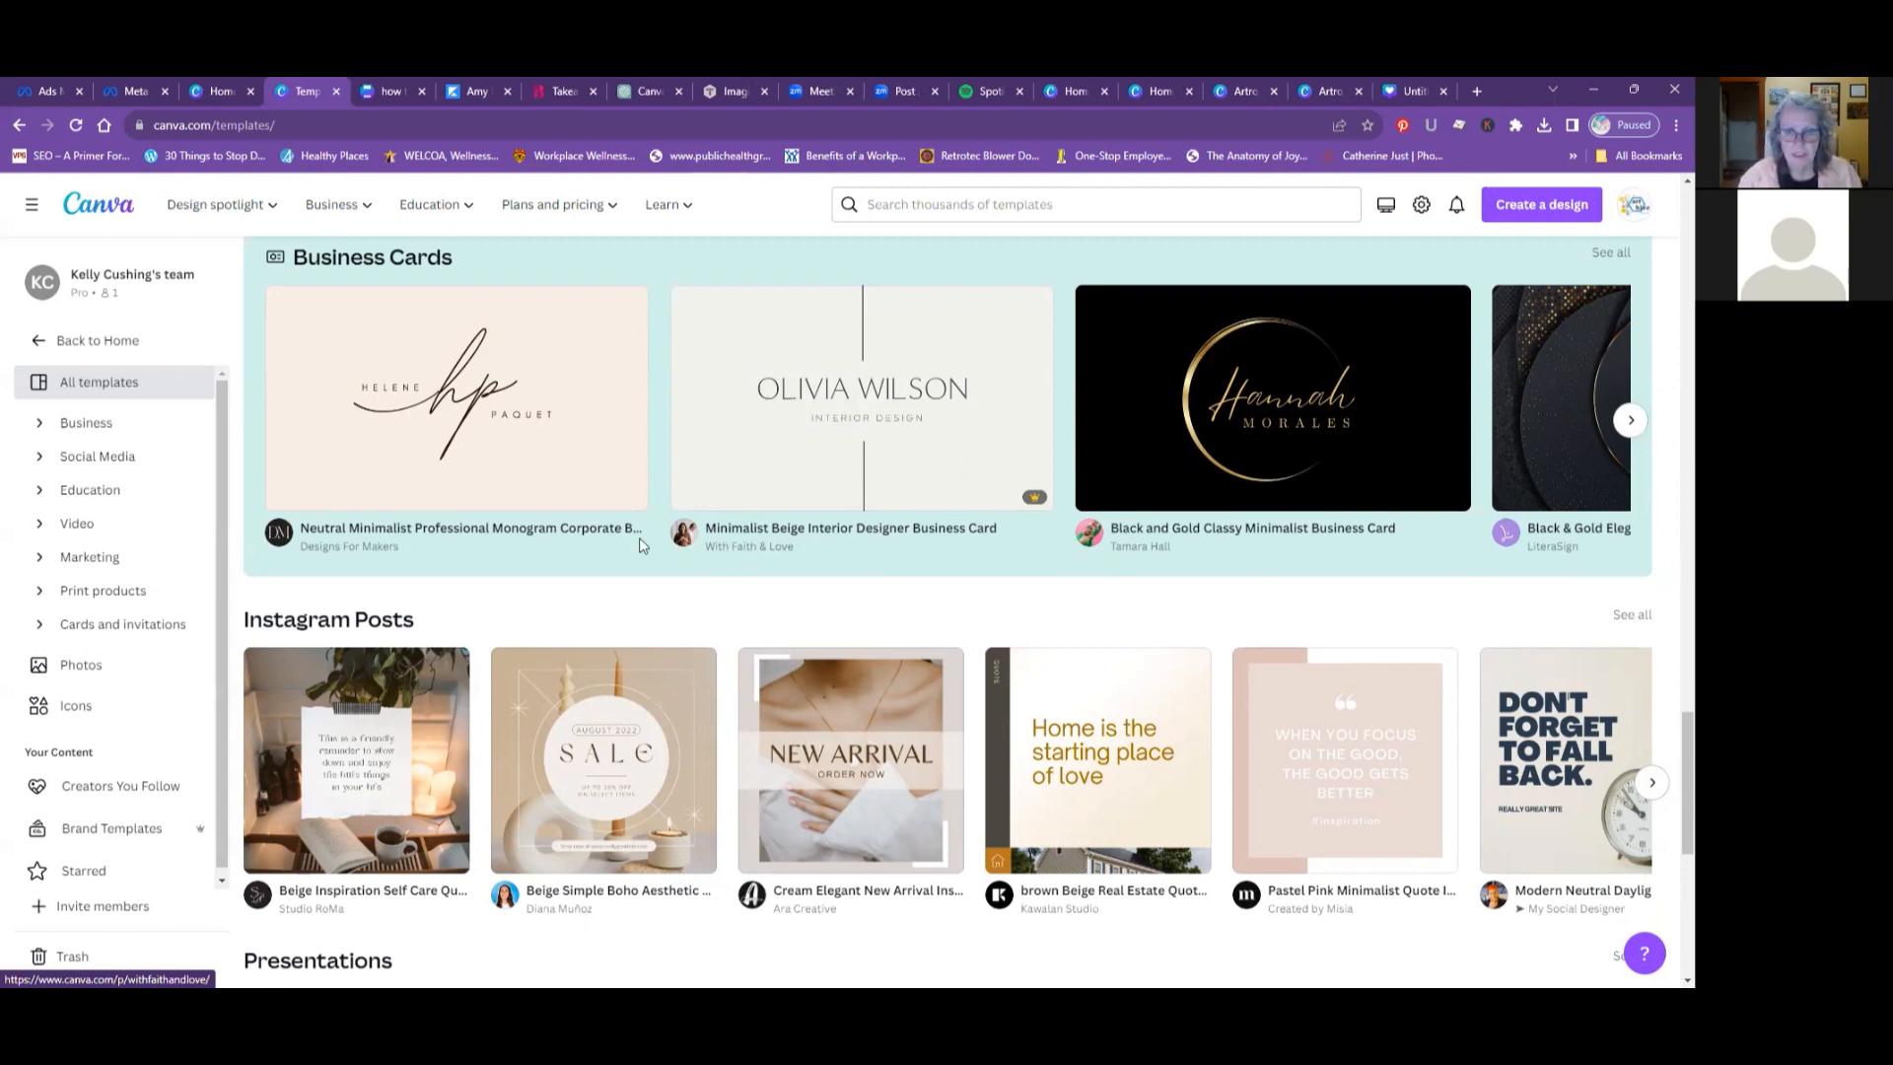
scroll(503, 548, down, 3)
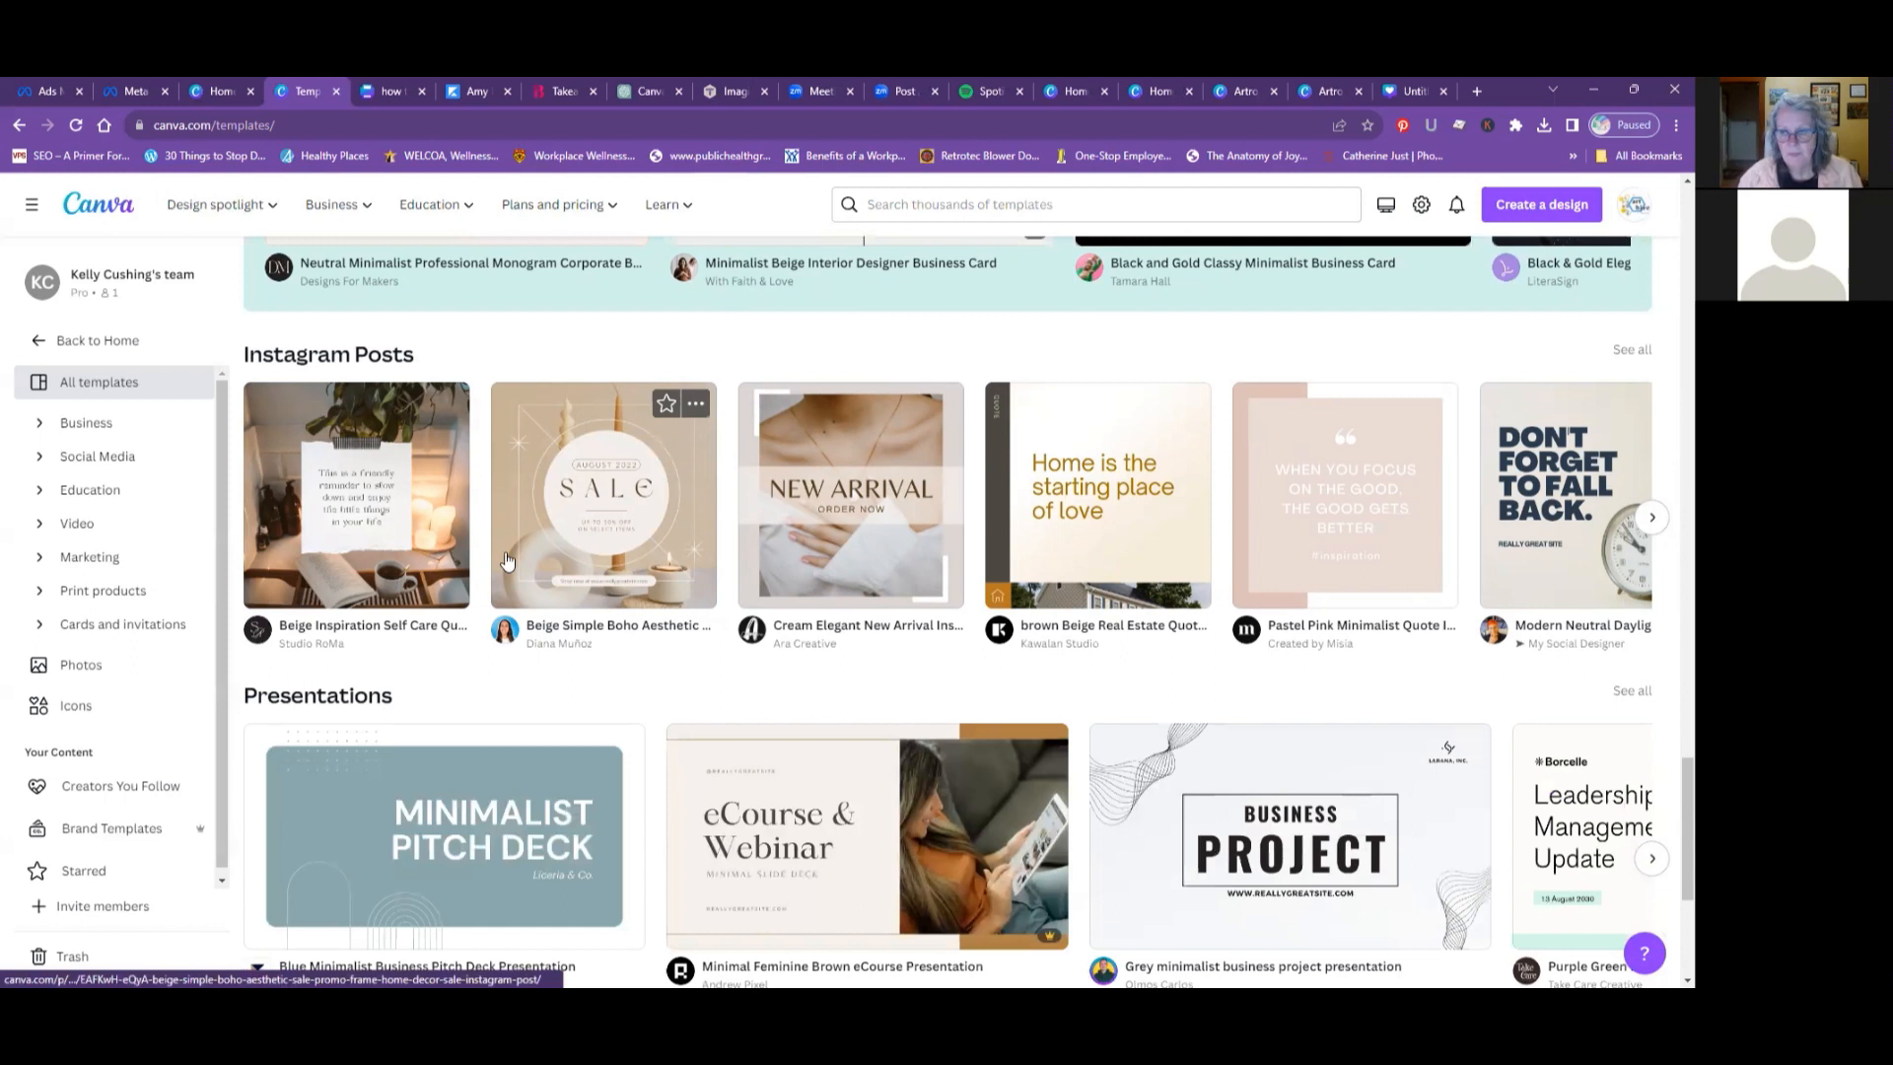
scroll(505, 561, down, 1)
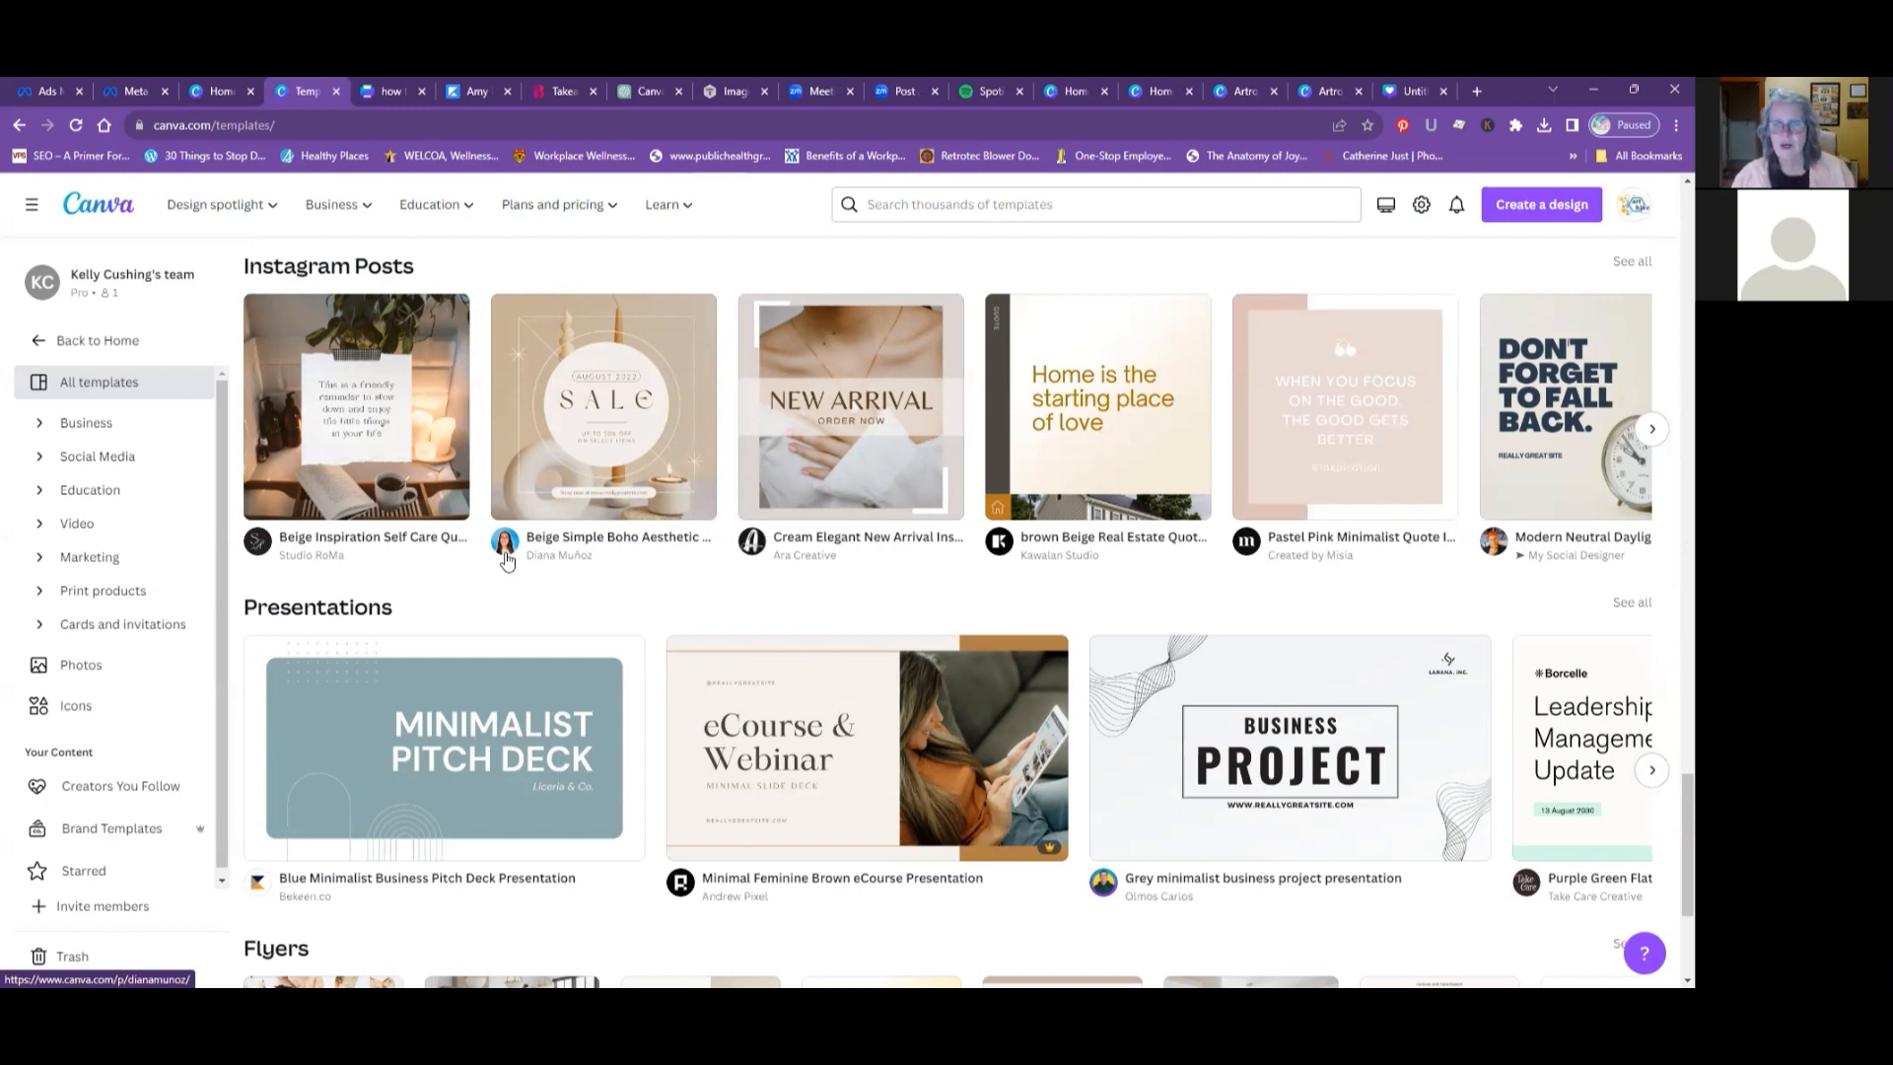
scroll(701, 565, down, 1)
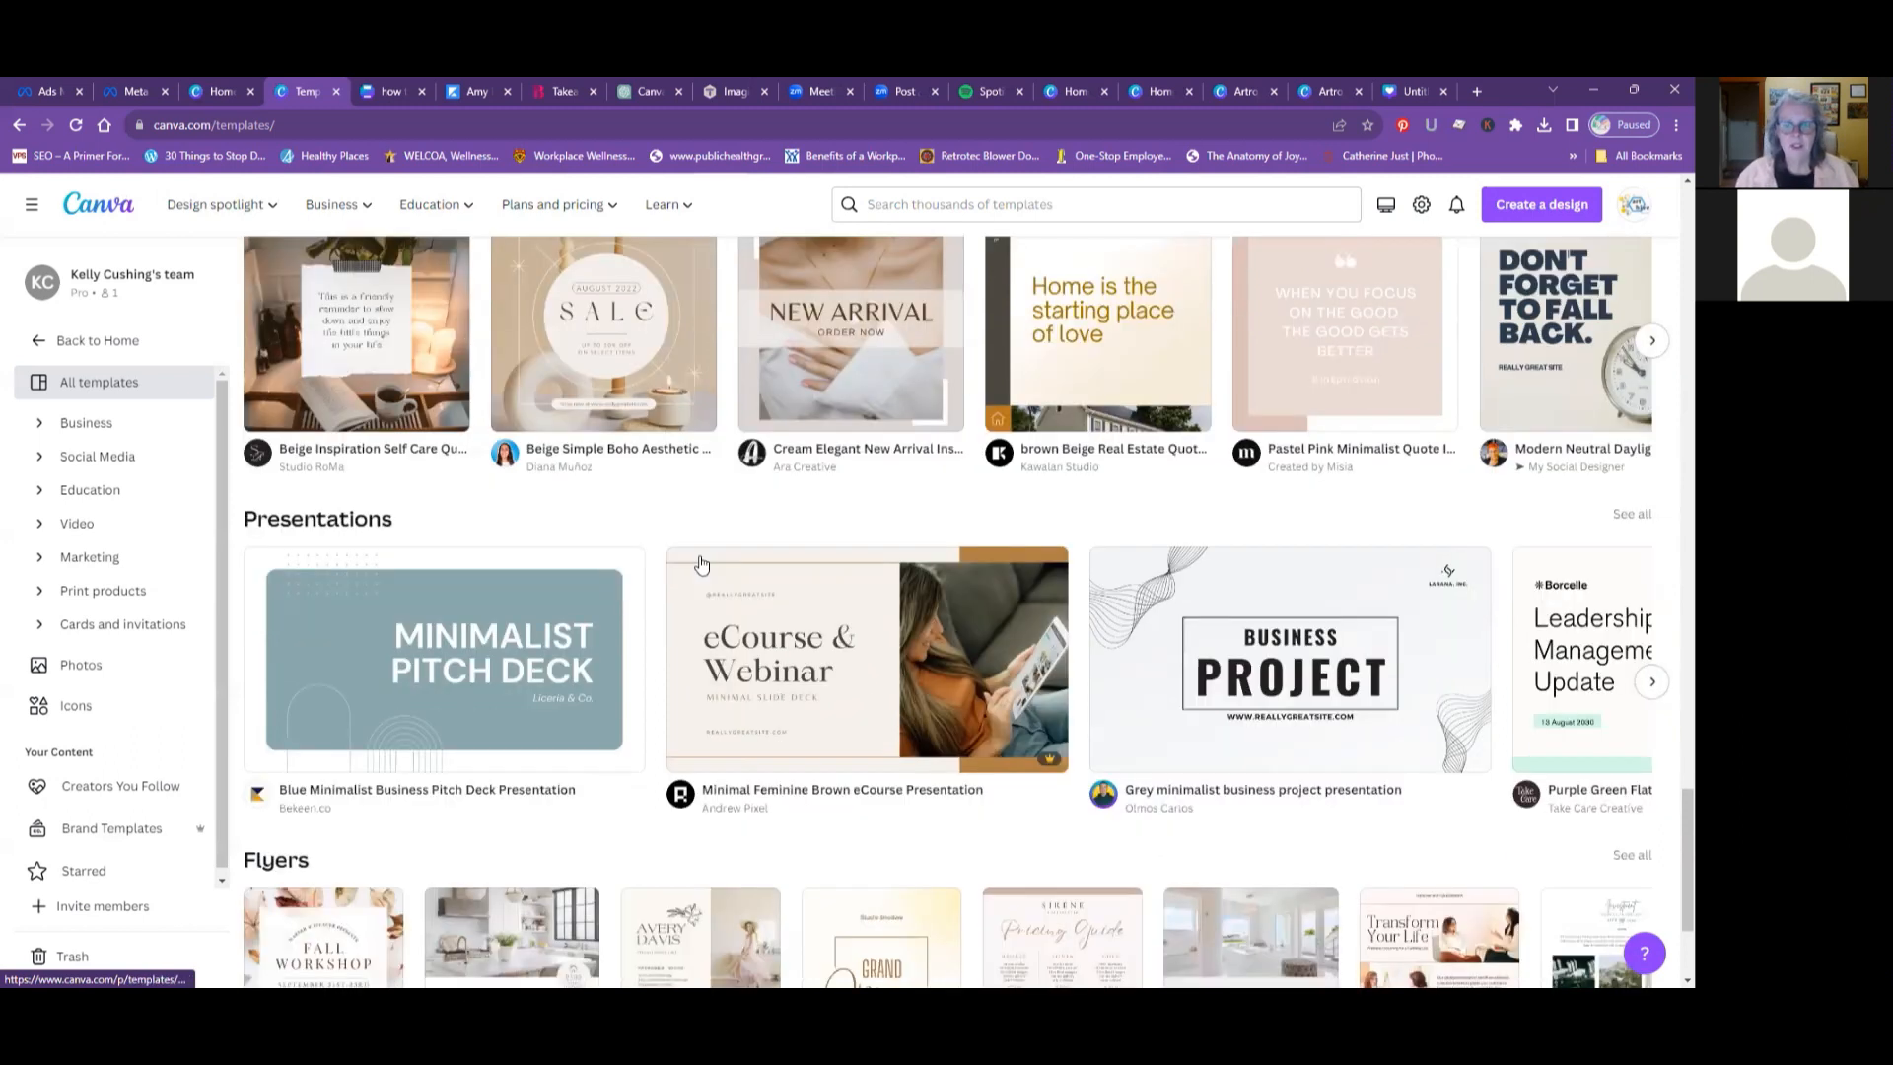
scroll(702, 565, down, 5)
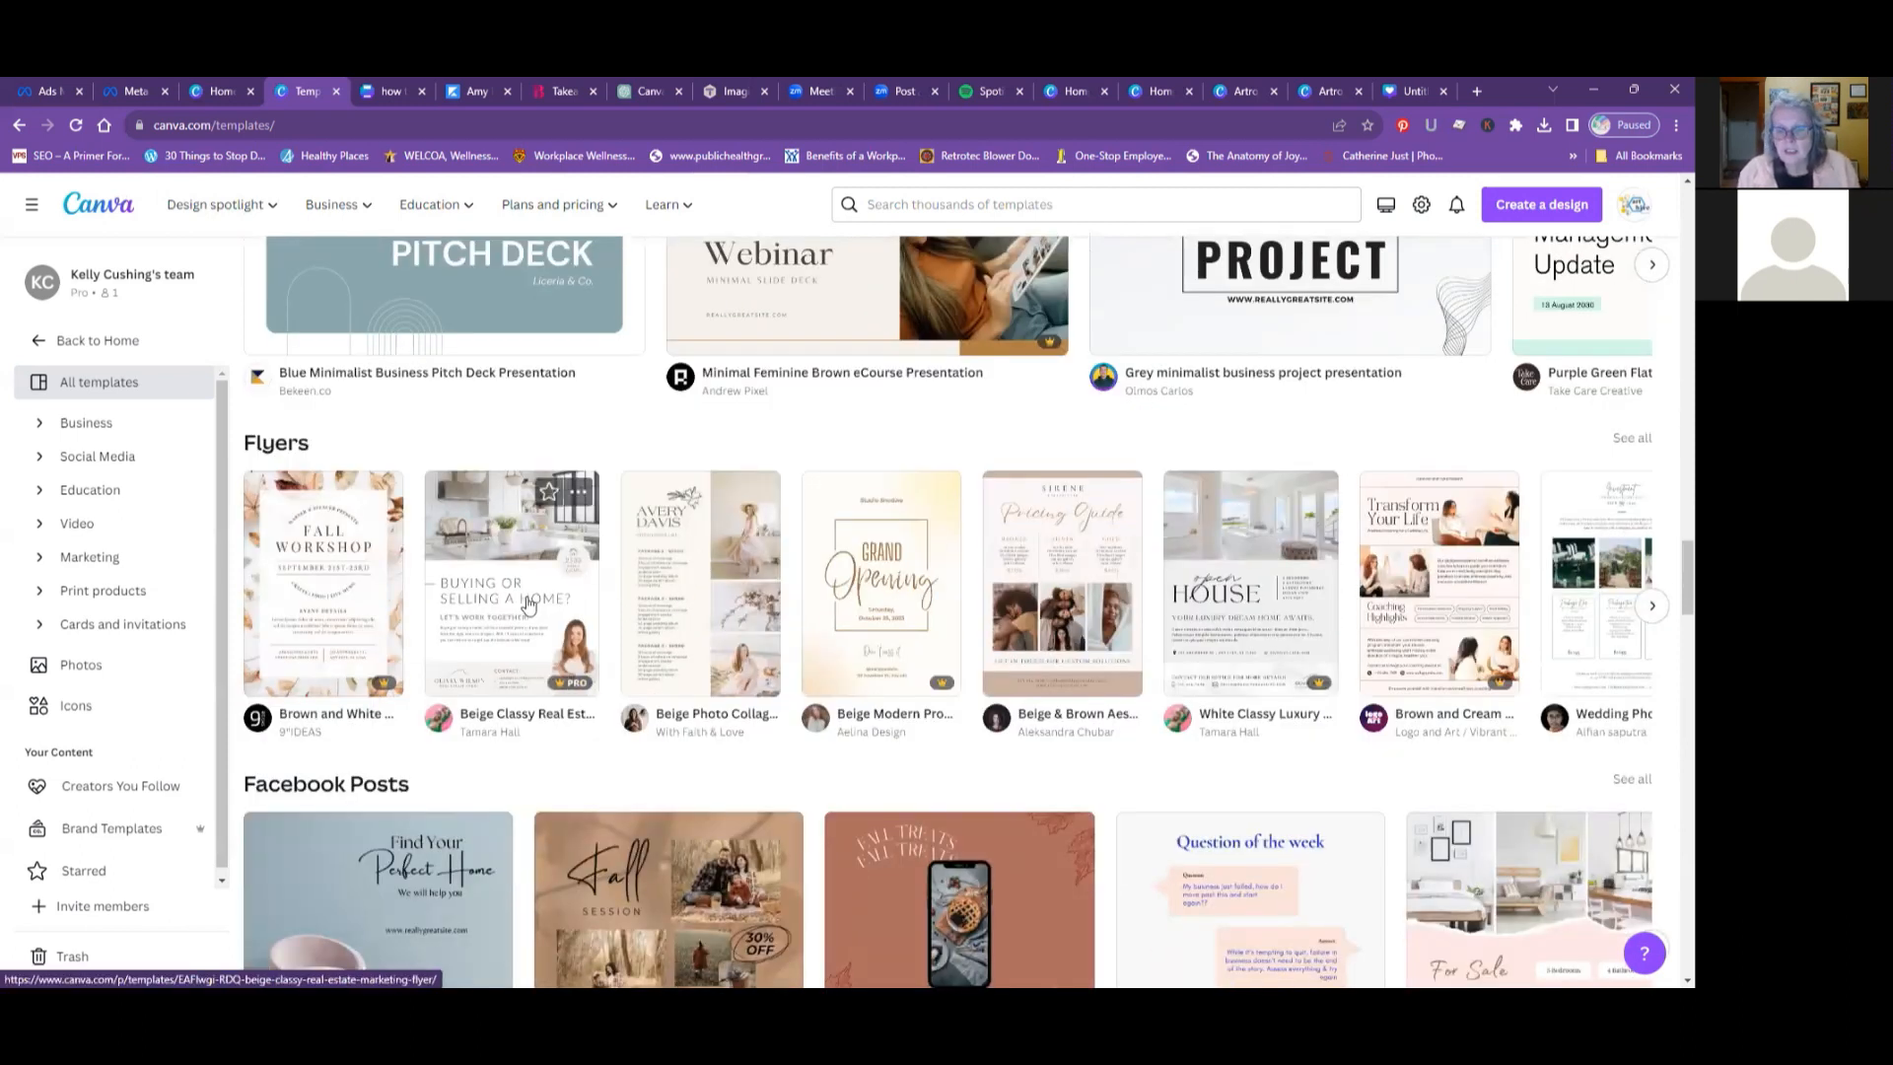
scroll(457, 582, down, 1)
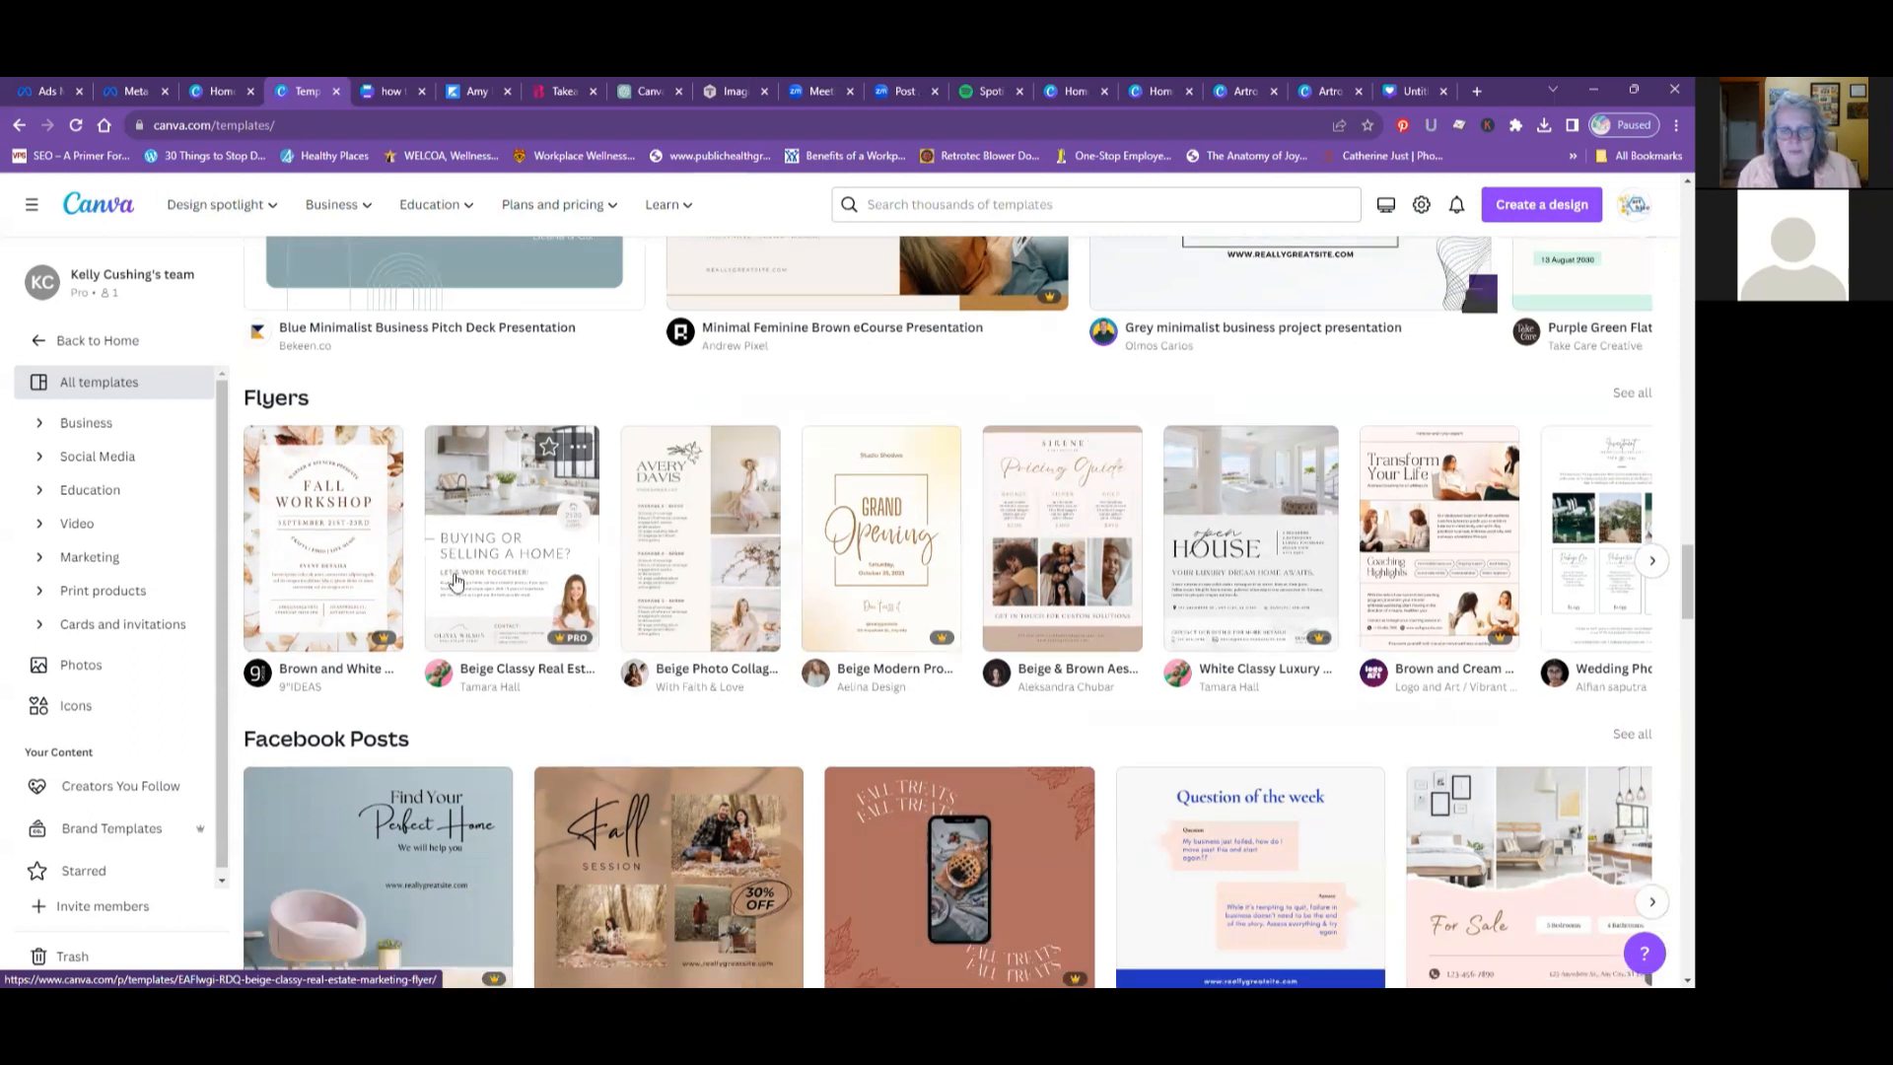
scroll(456, 582, down, 3)
scroll(457, 582, up, 1)
scroll(456, 582, down, 1)
scroll(456, 582, up, 1)
scroll(458, 576, up, 1)
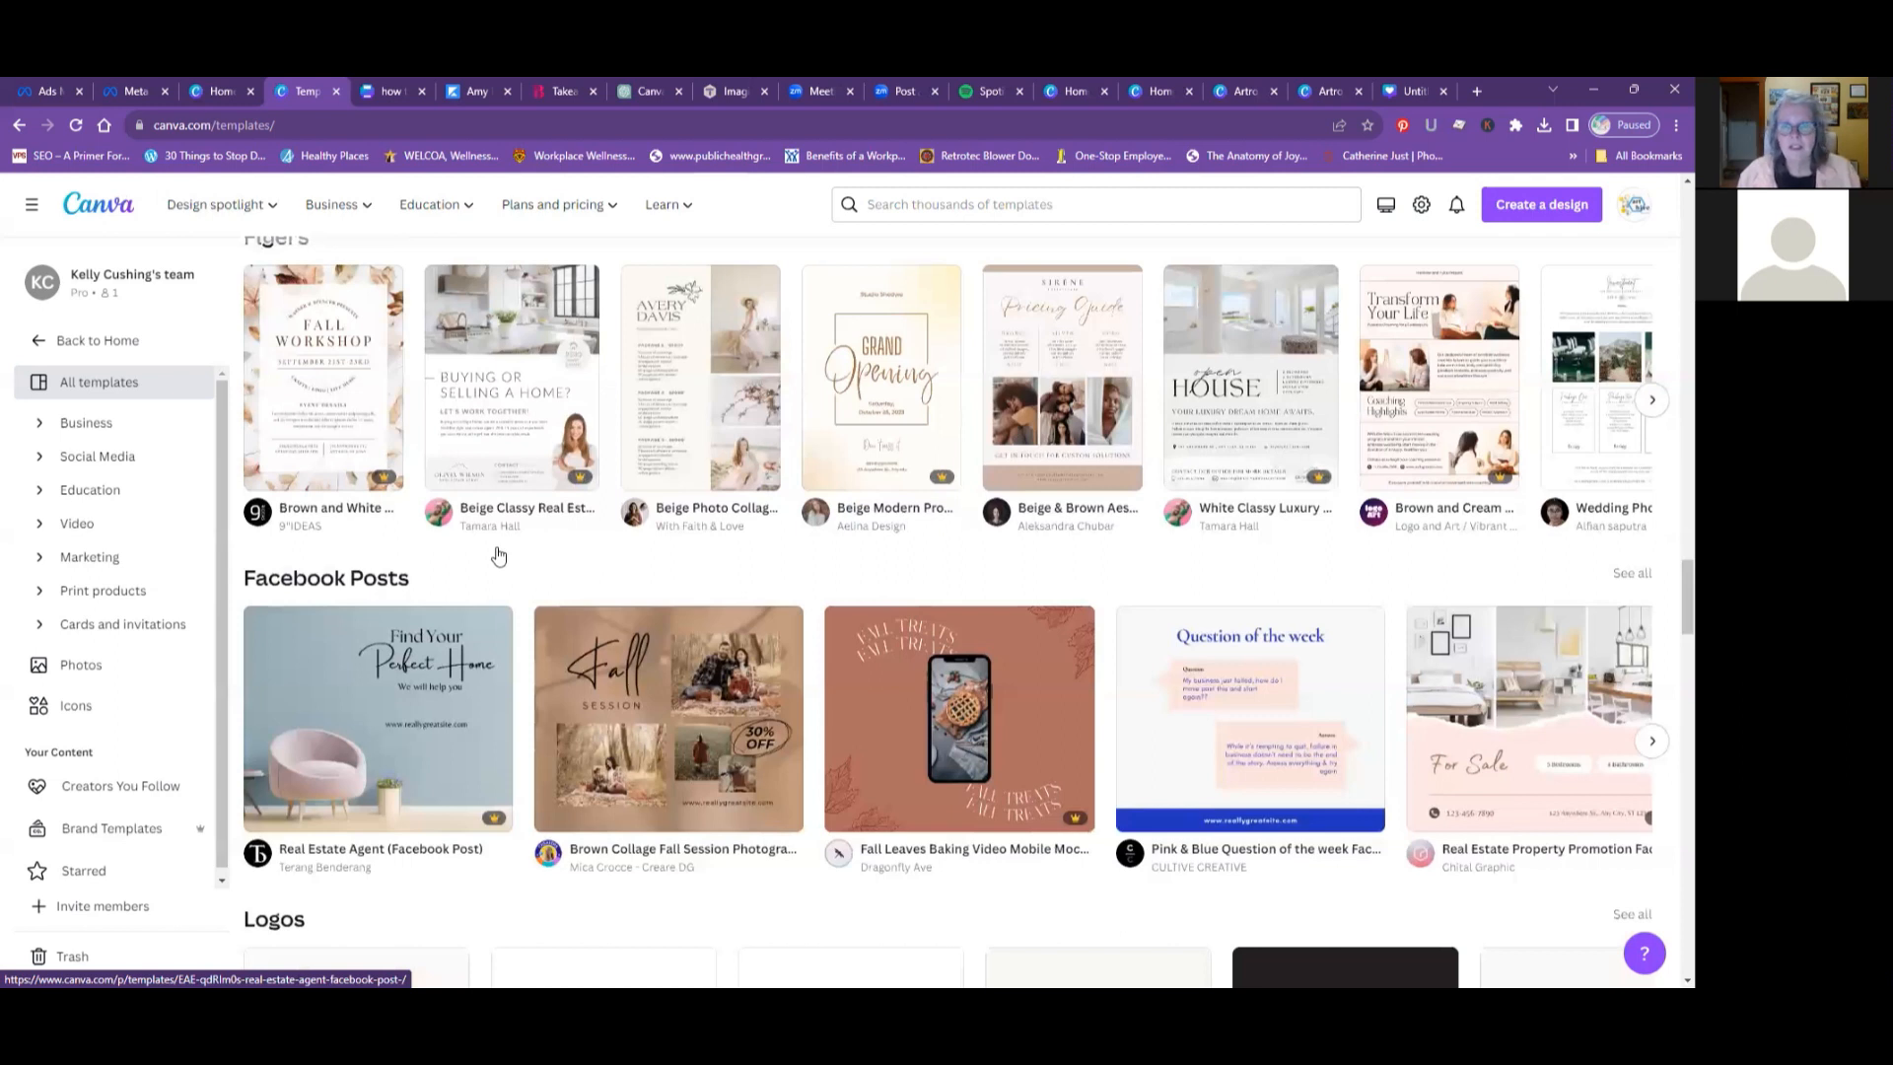
- Go back past the Business Cards section to the start of the templates page and review the recommended formats
scroll(499, 556, up, 5)
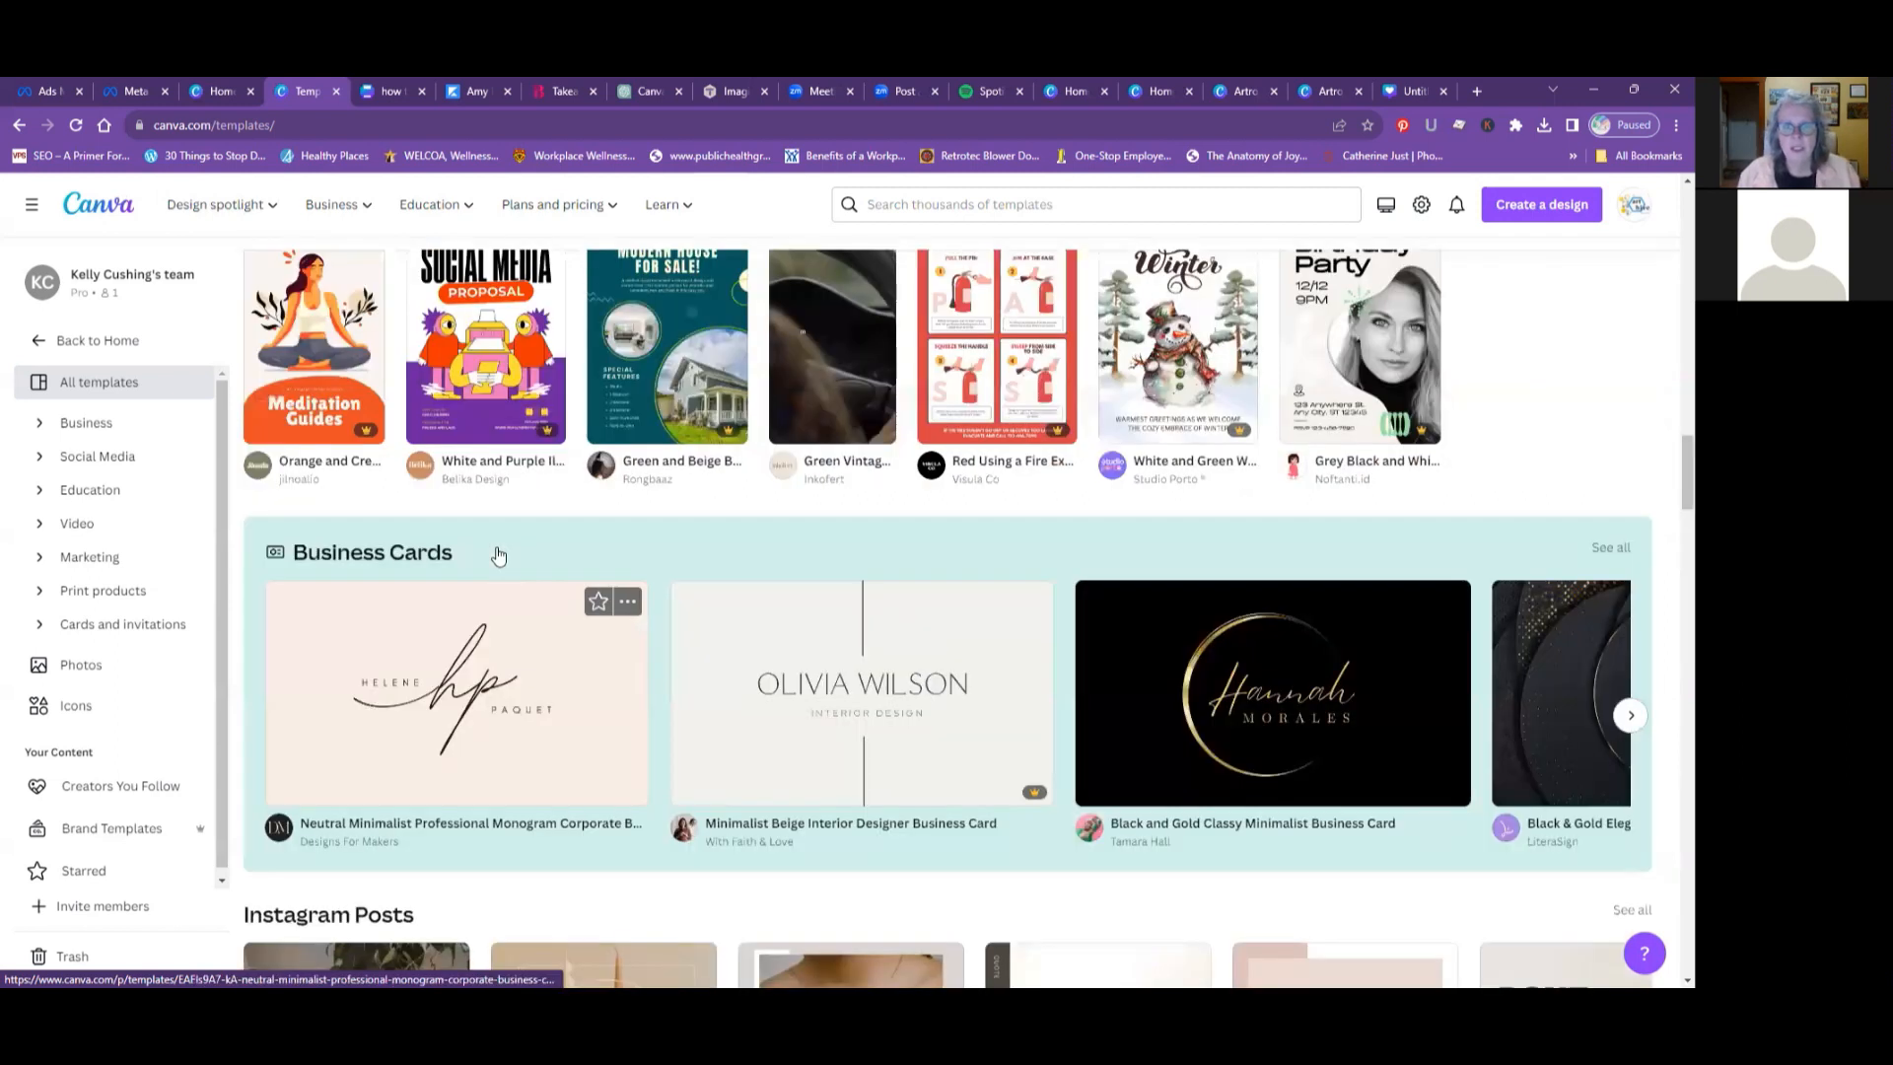
scroll(499, 556, up, 1)
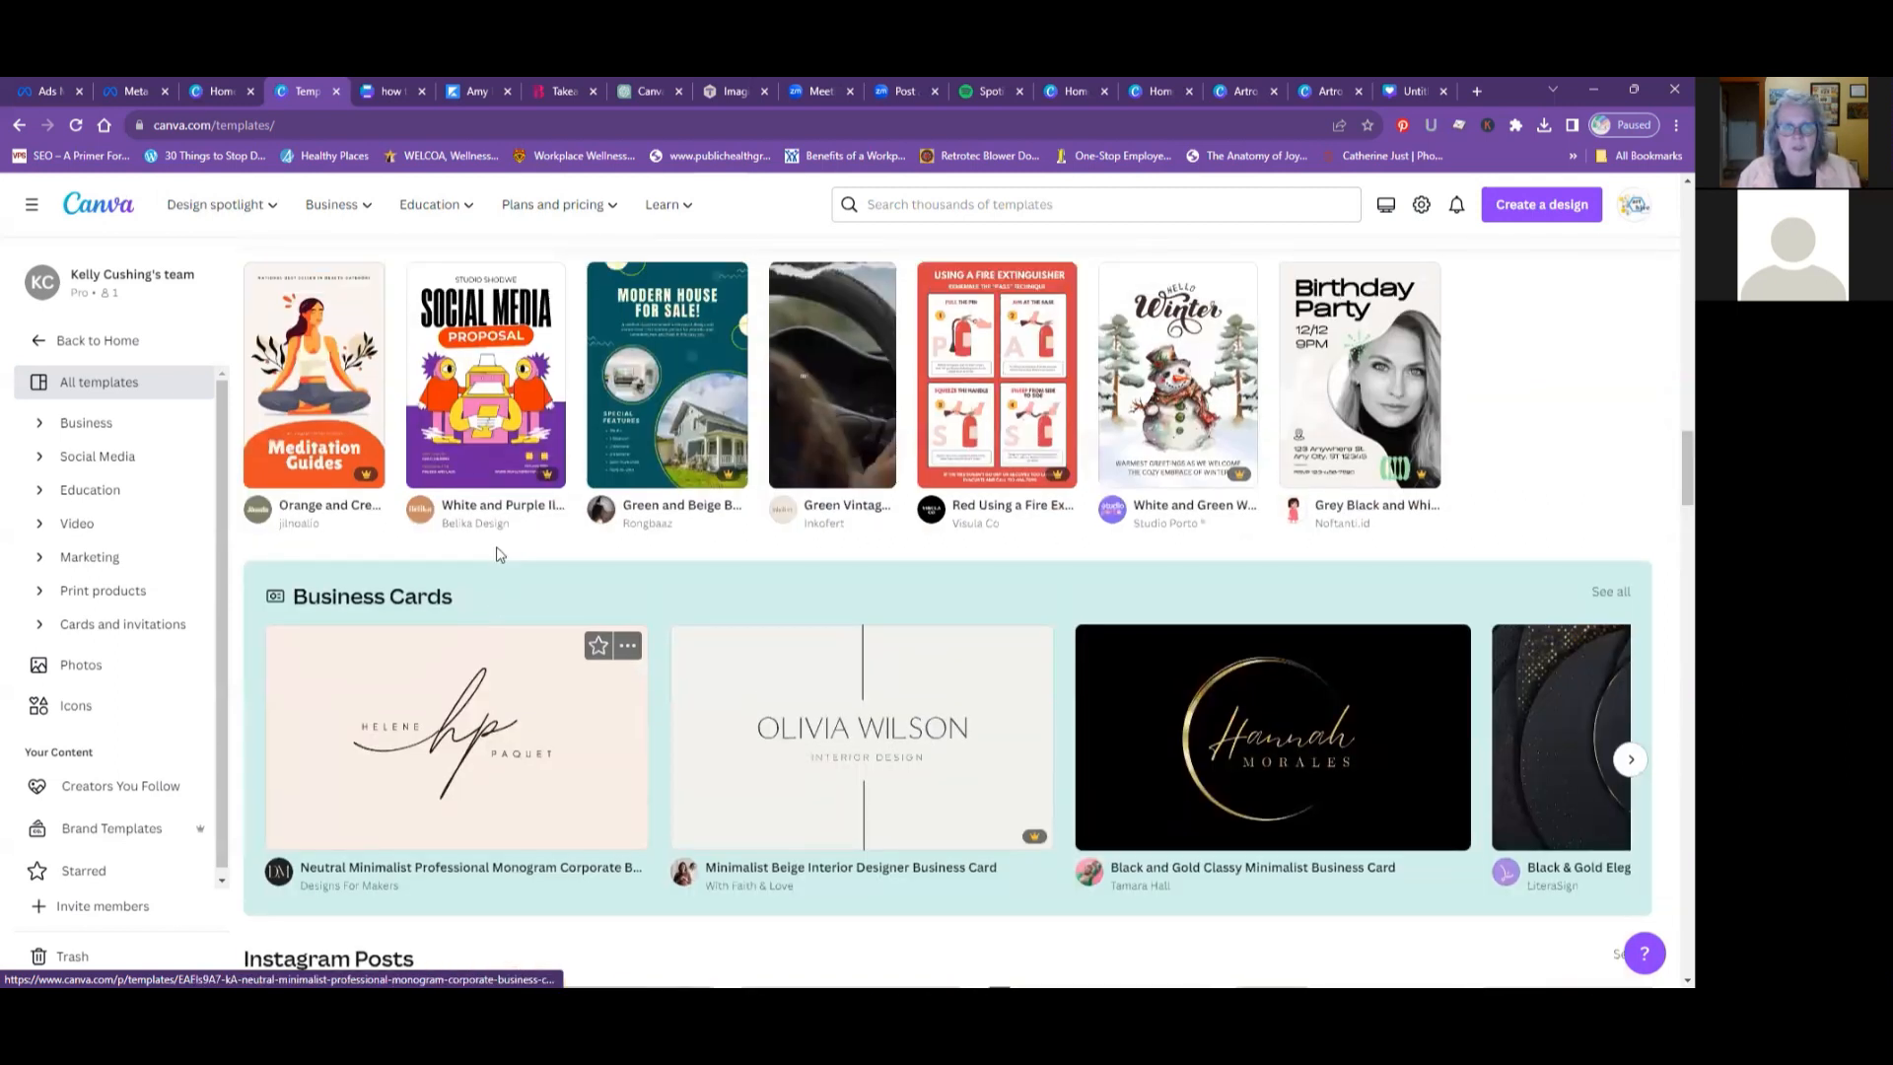
scroll(498, 555, up, 10)
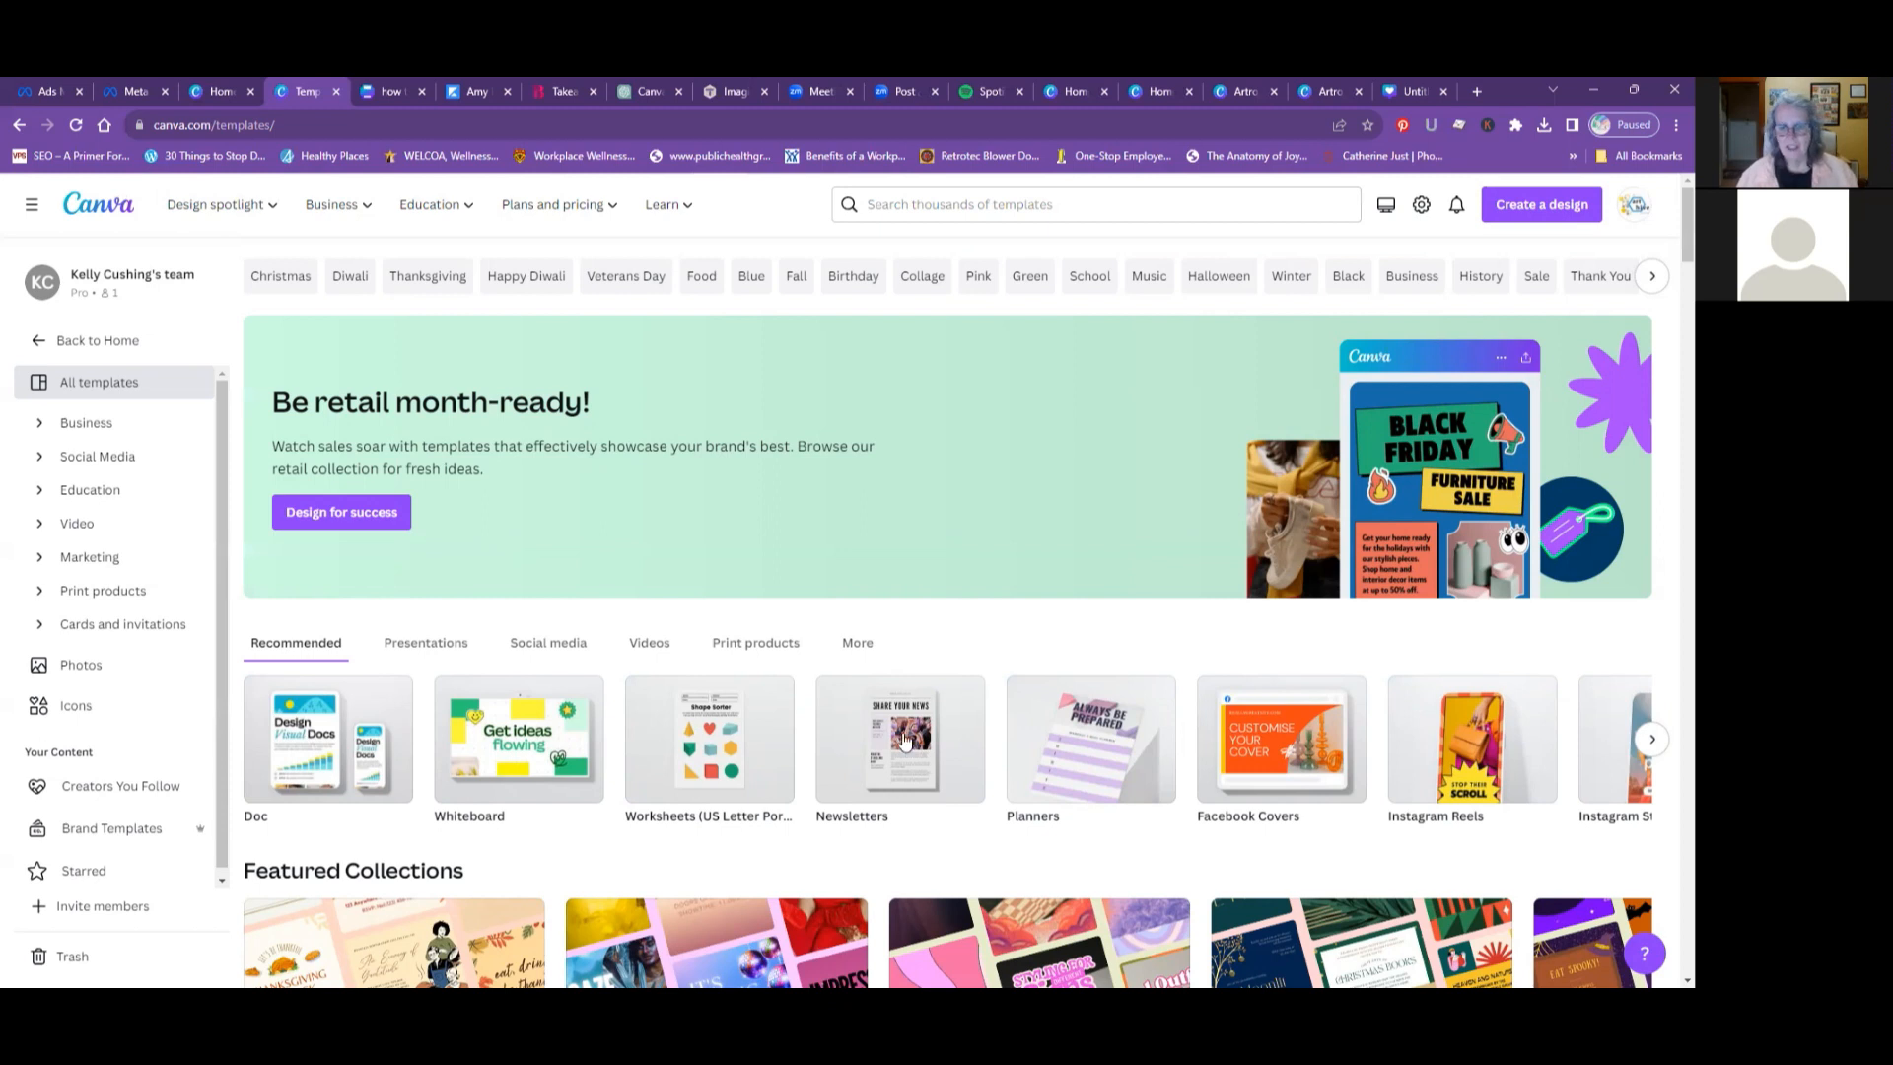
scroll(905, 741, down, 1)
scroll(905, 742, up, 1)
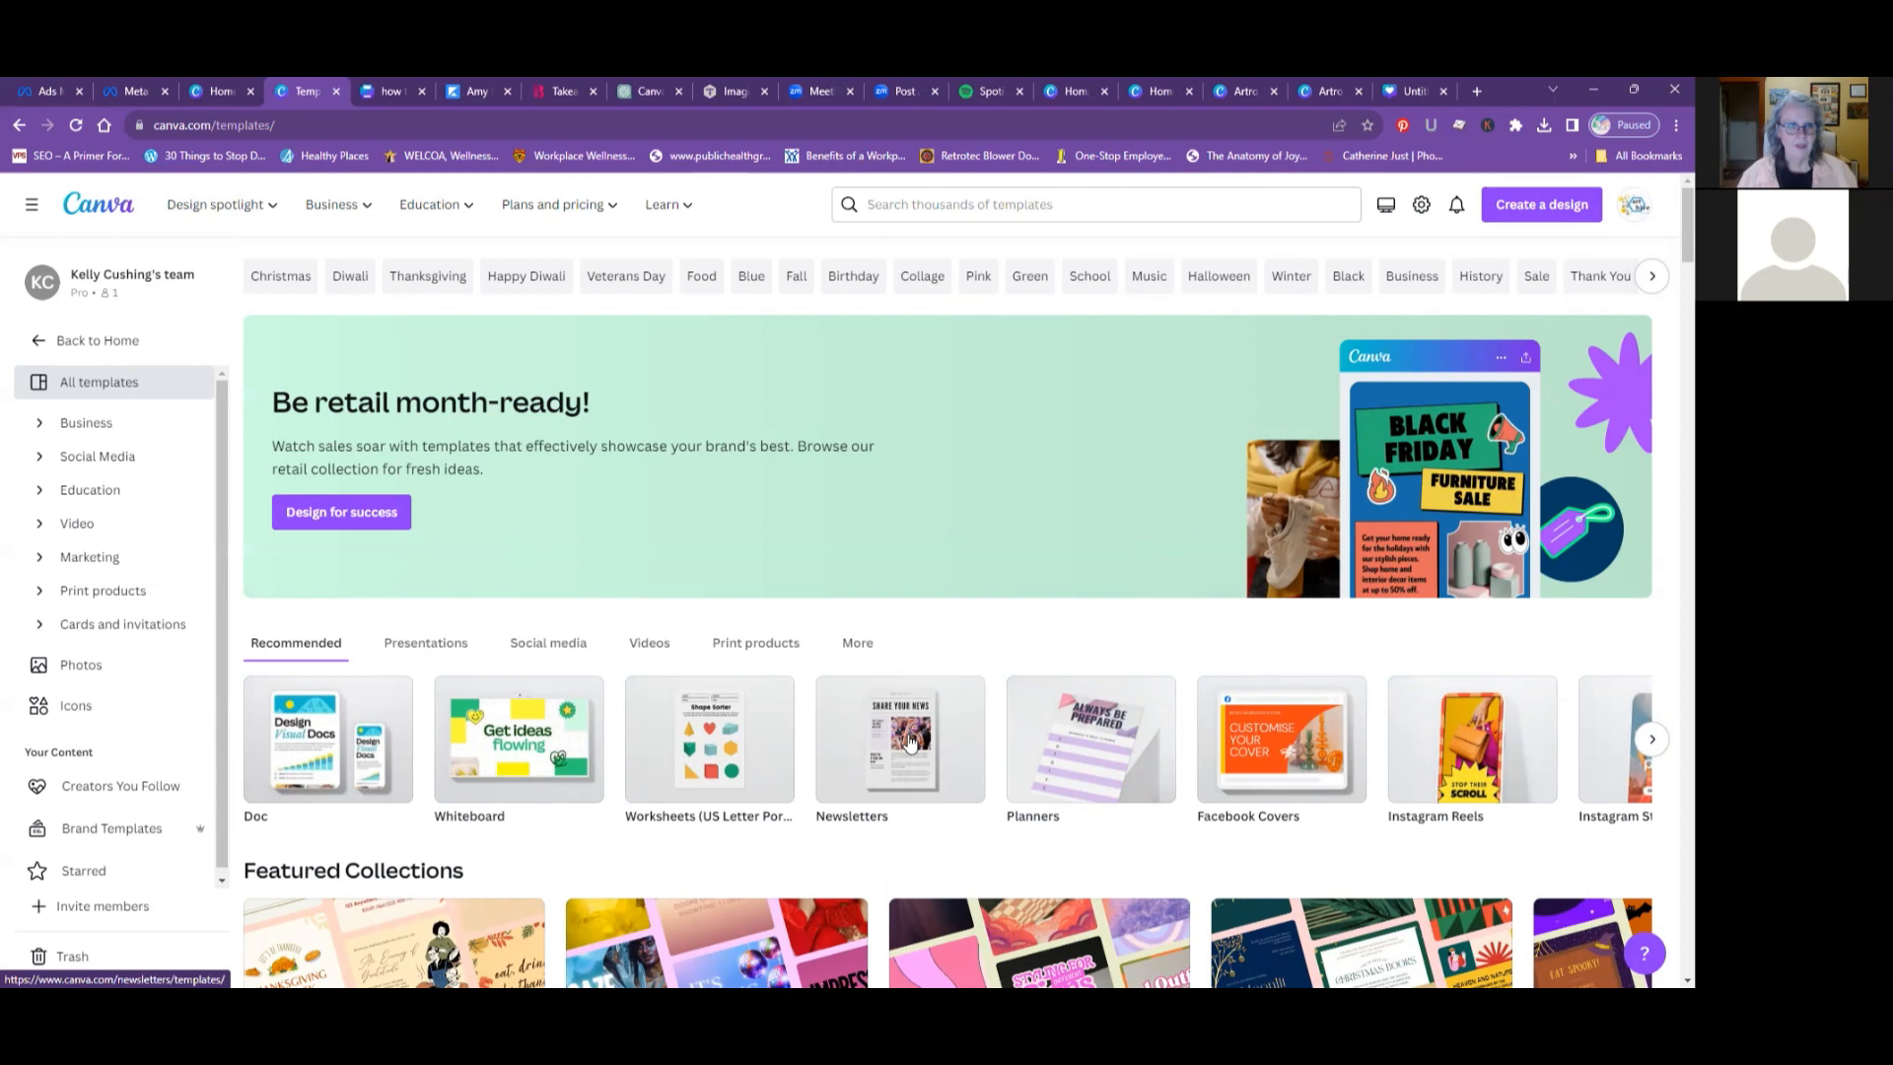
scroll(638, 710, down, 2)
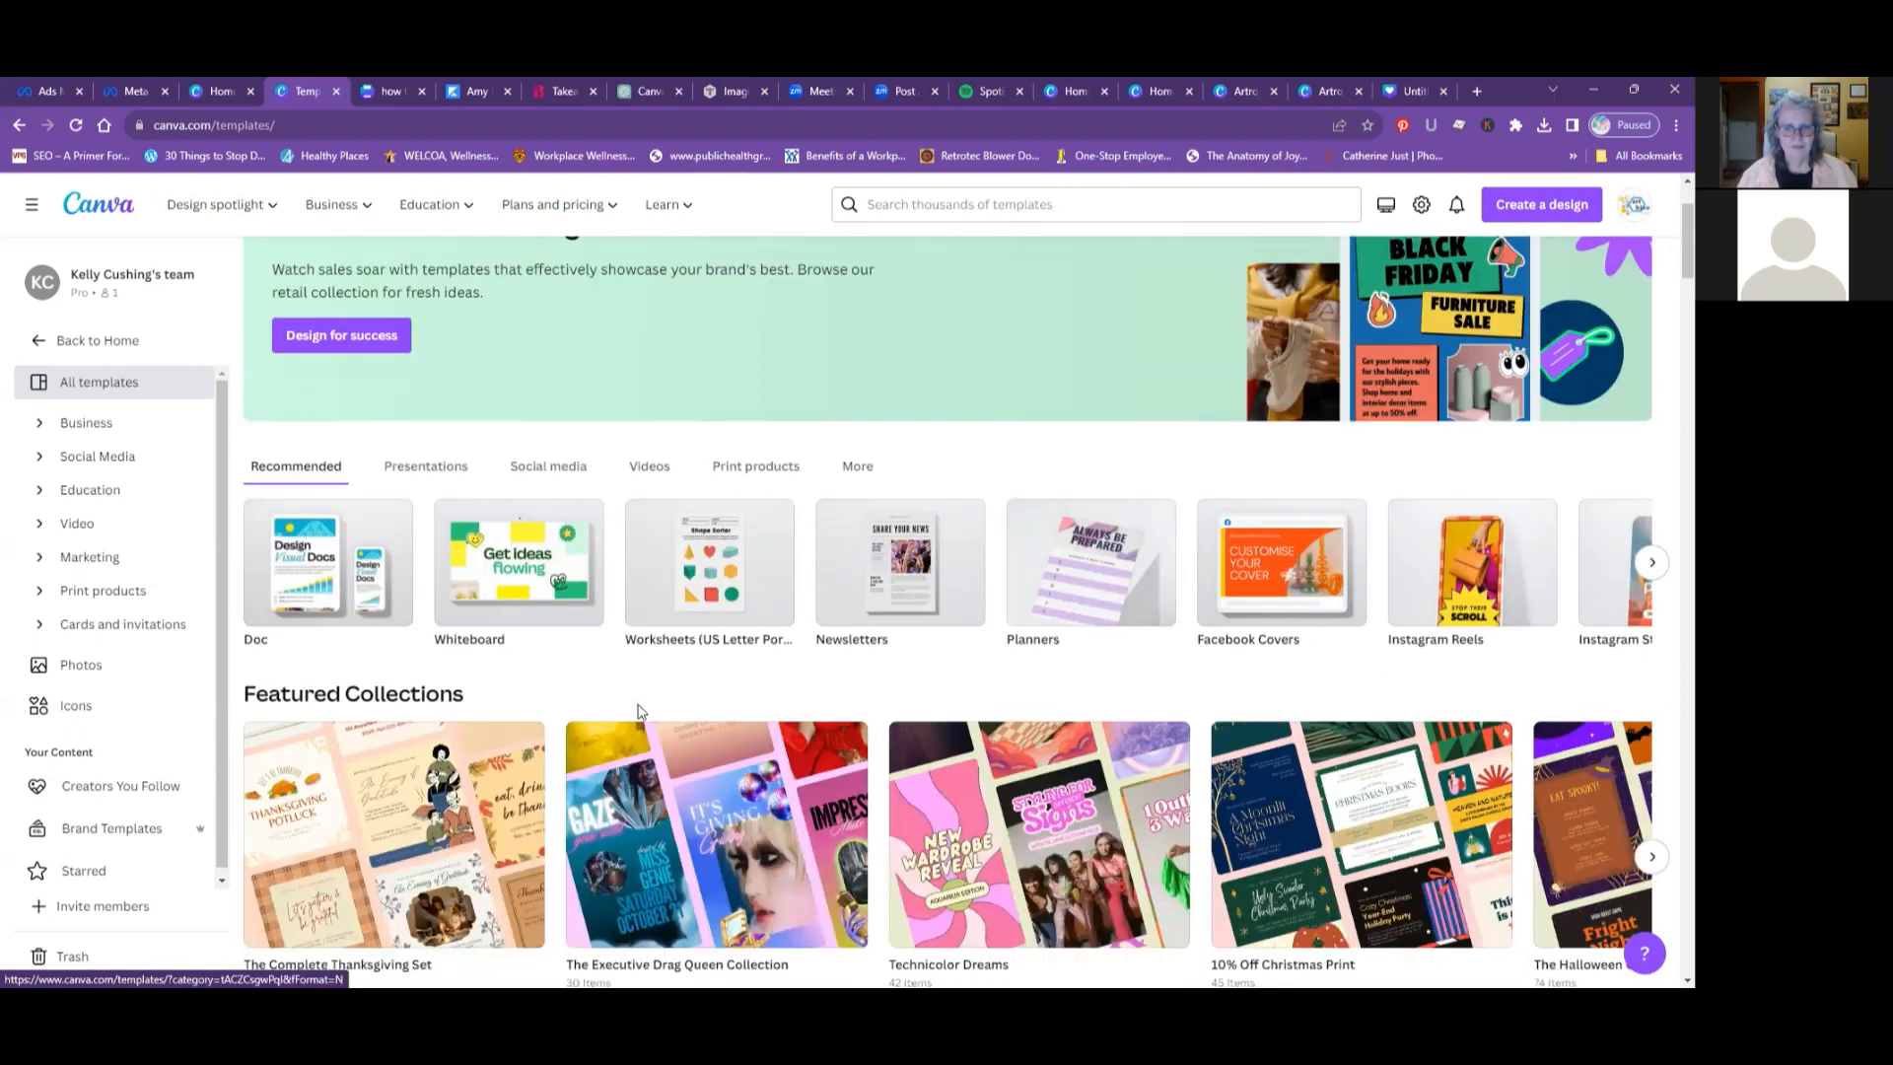
scroll(639, 709, up, 2)
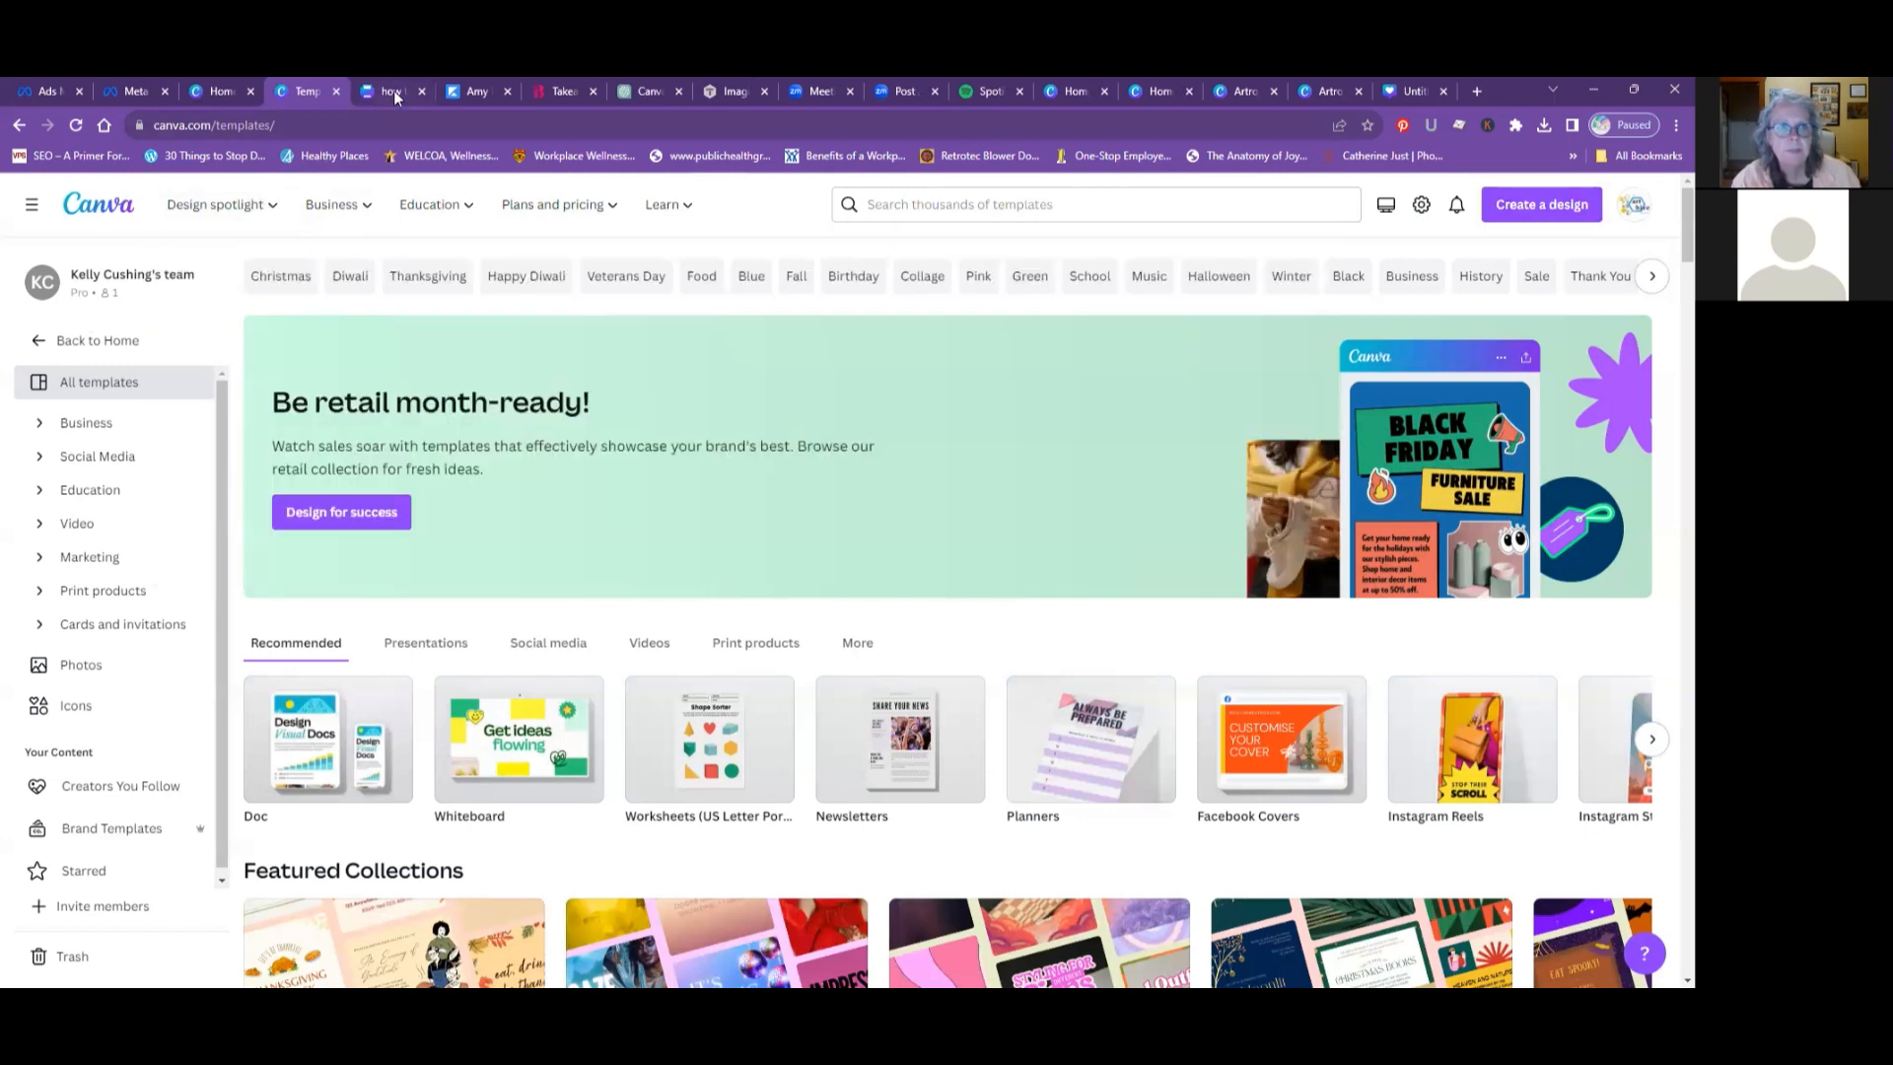
- Switch to the open "how to hang a gallery wall" design and show its uploaded images
click(393, 91)
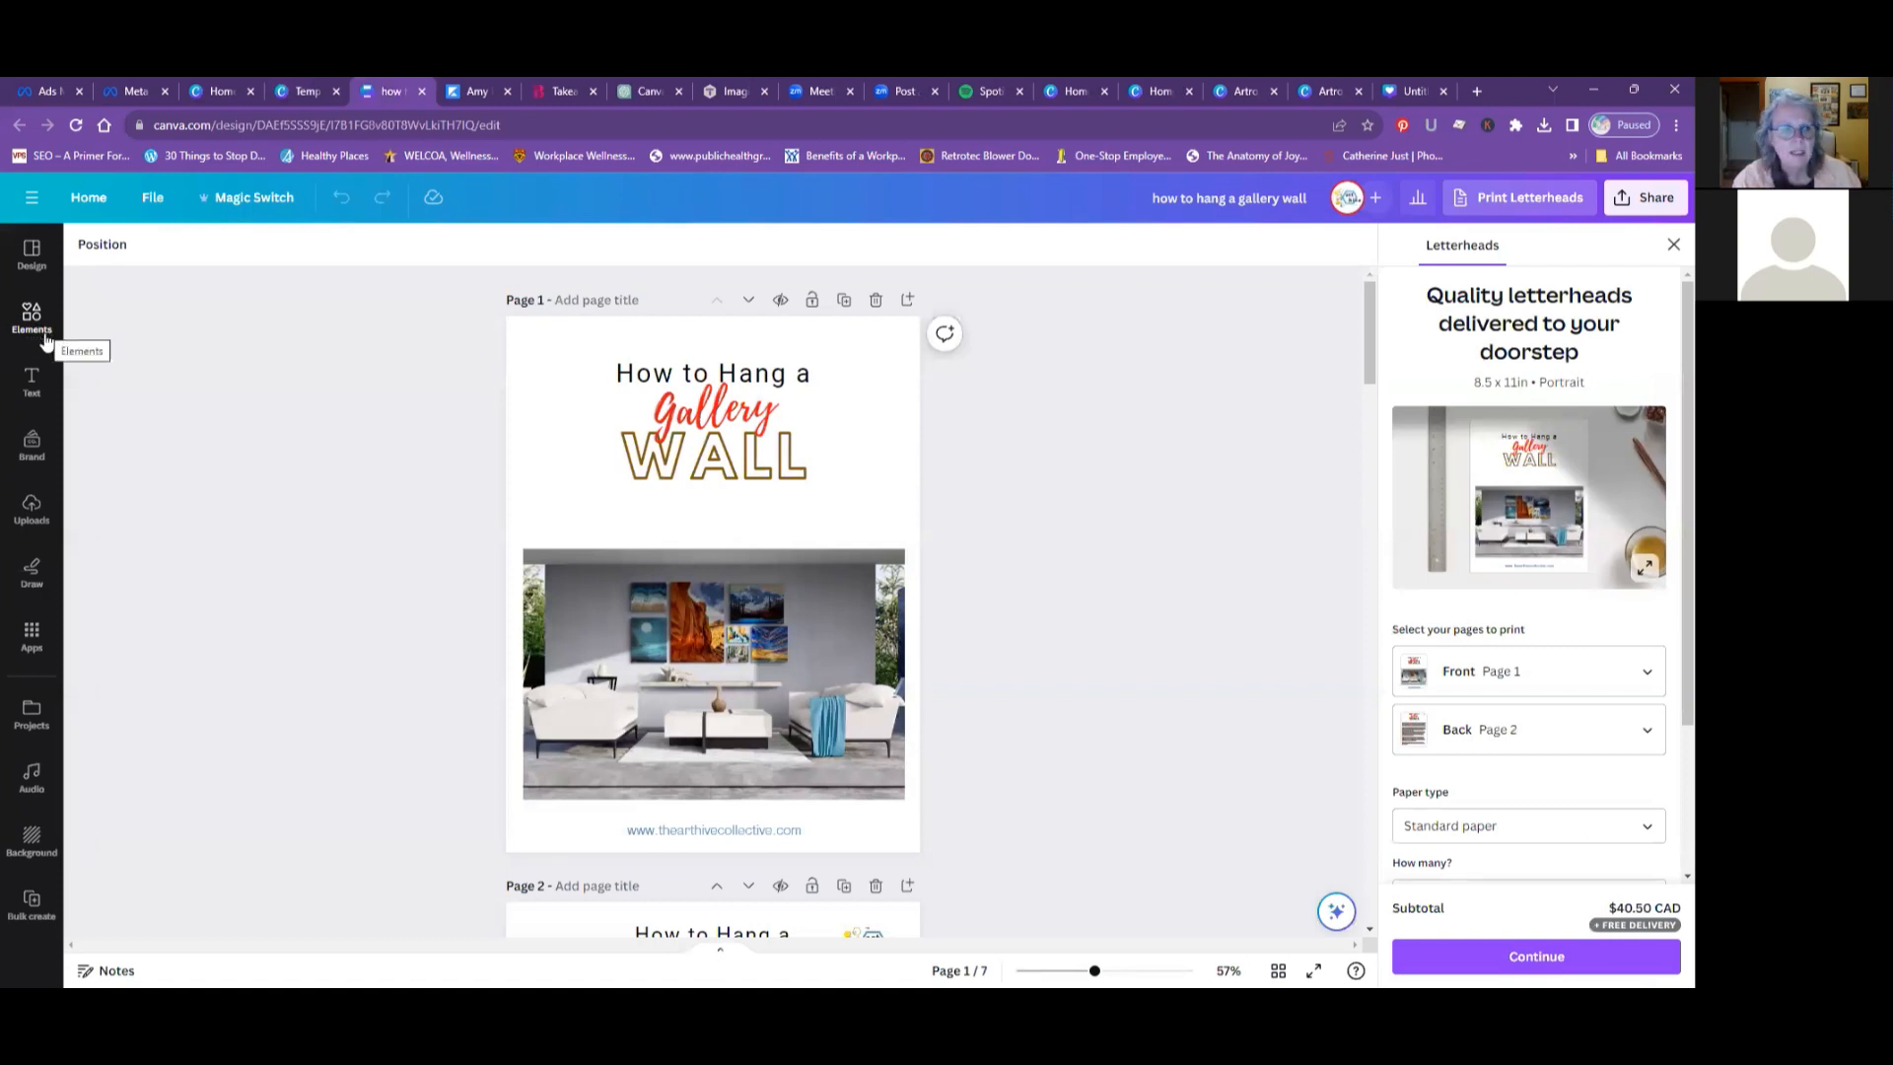
click(27, 515)
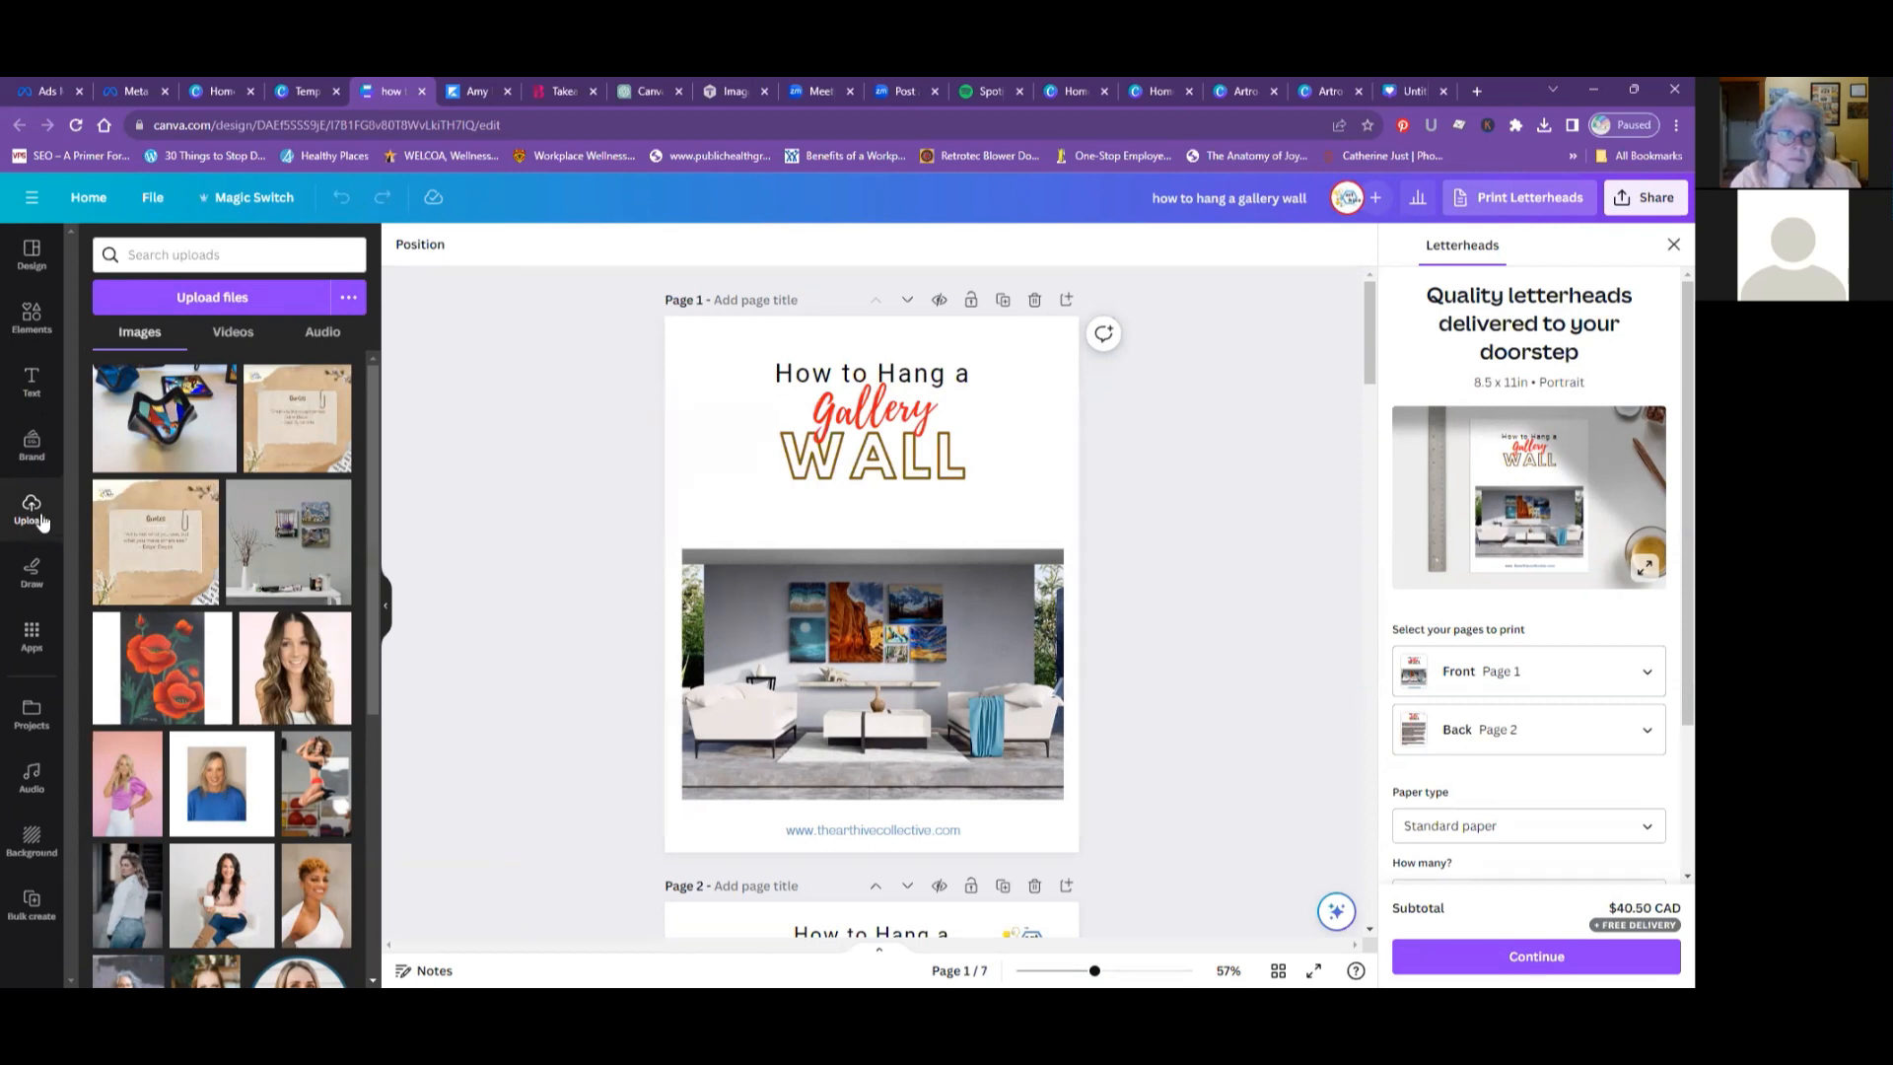
- View the design's project folder and the full list of projects, then return to the gallery wall design
click(33, 207)
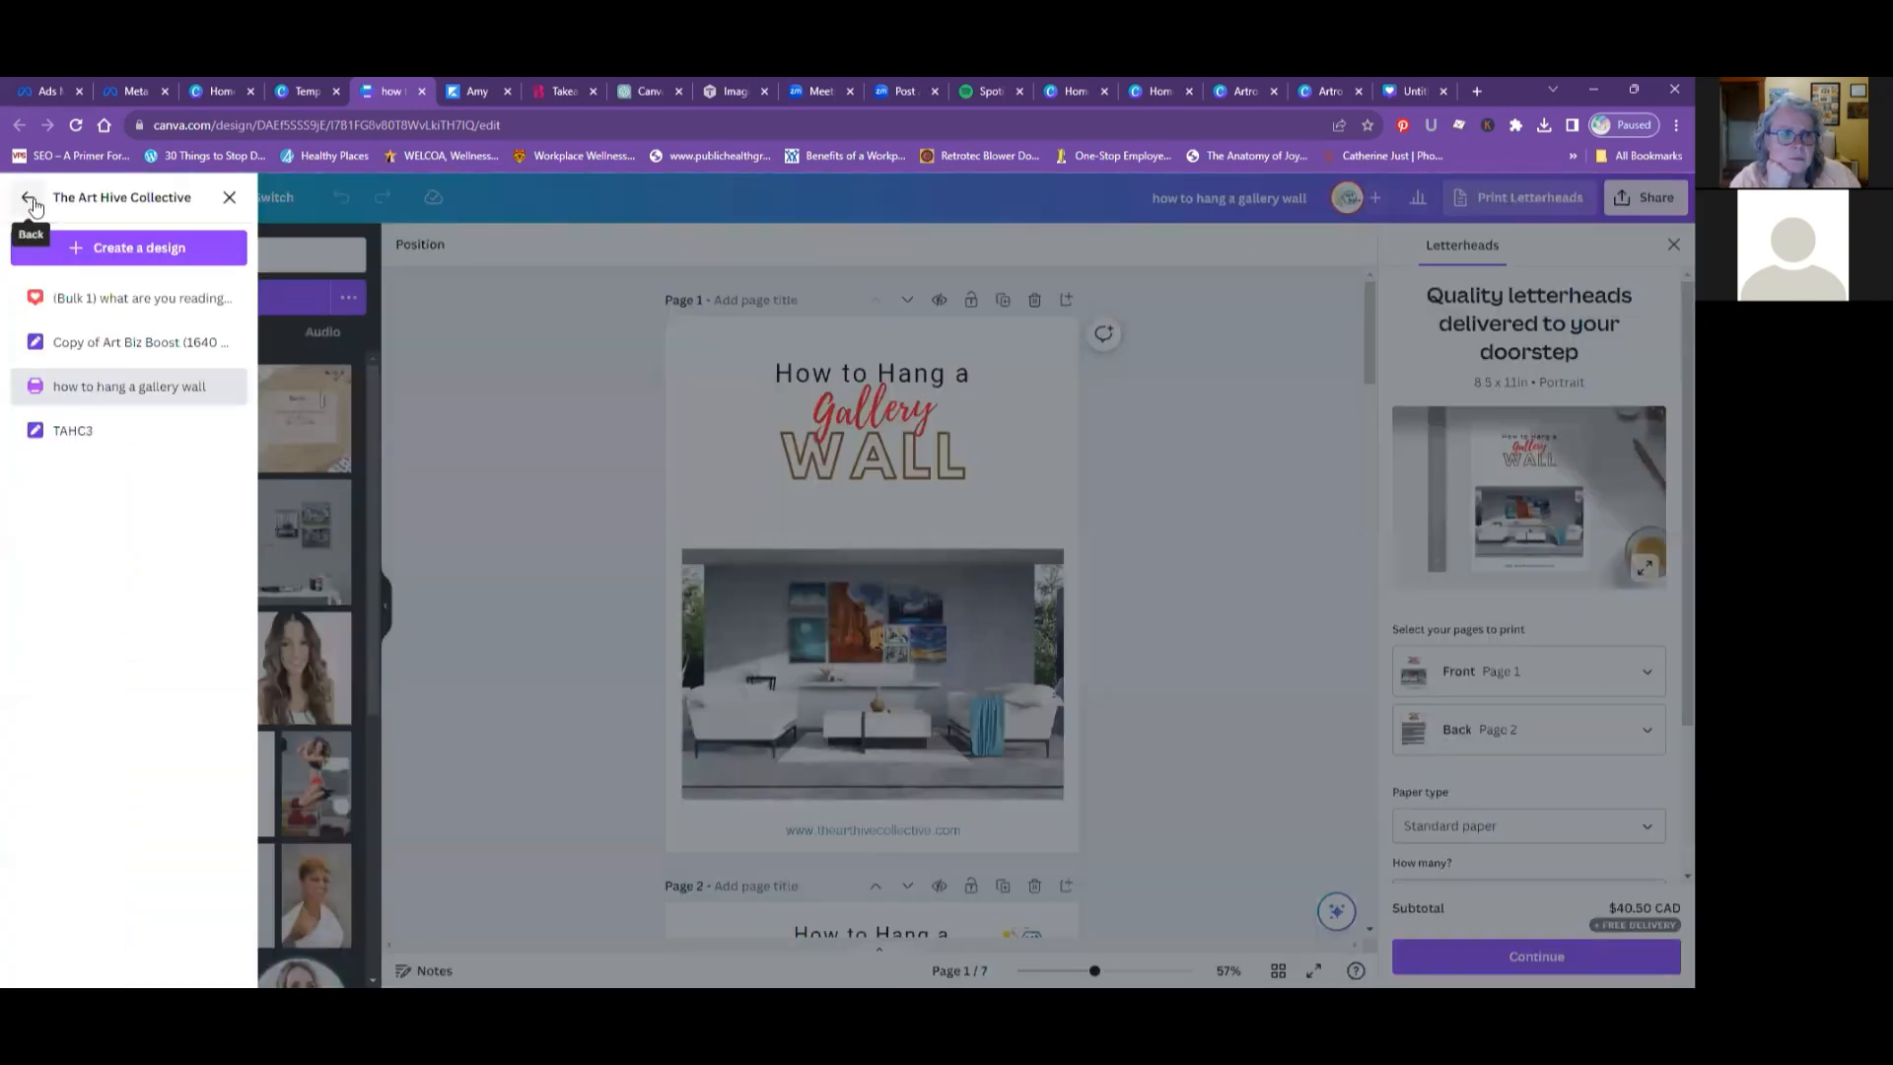
click(31, 202)
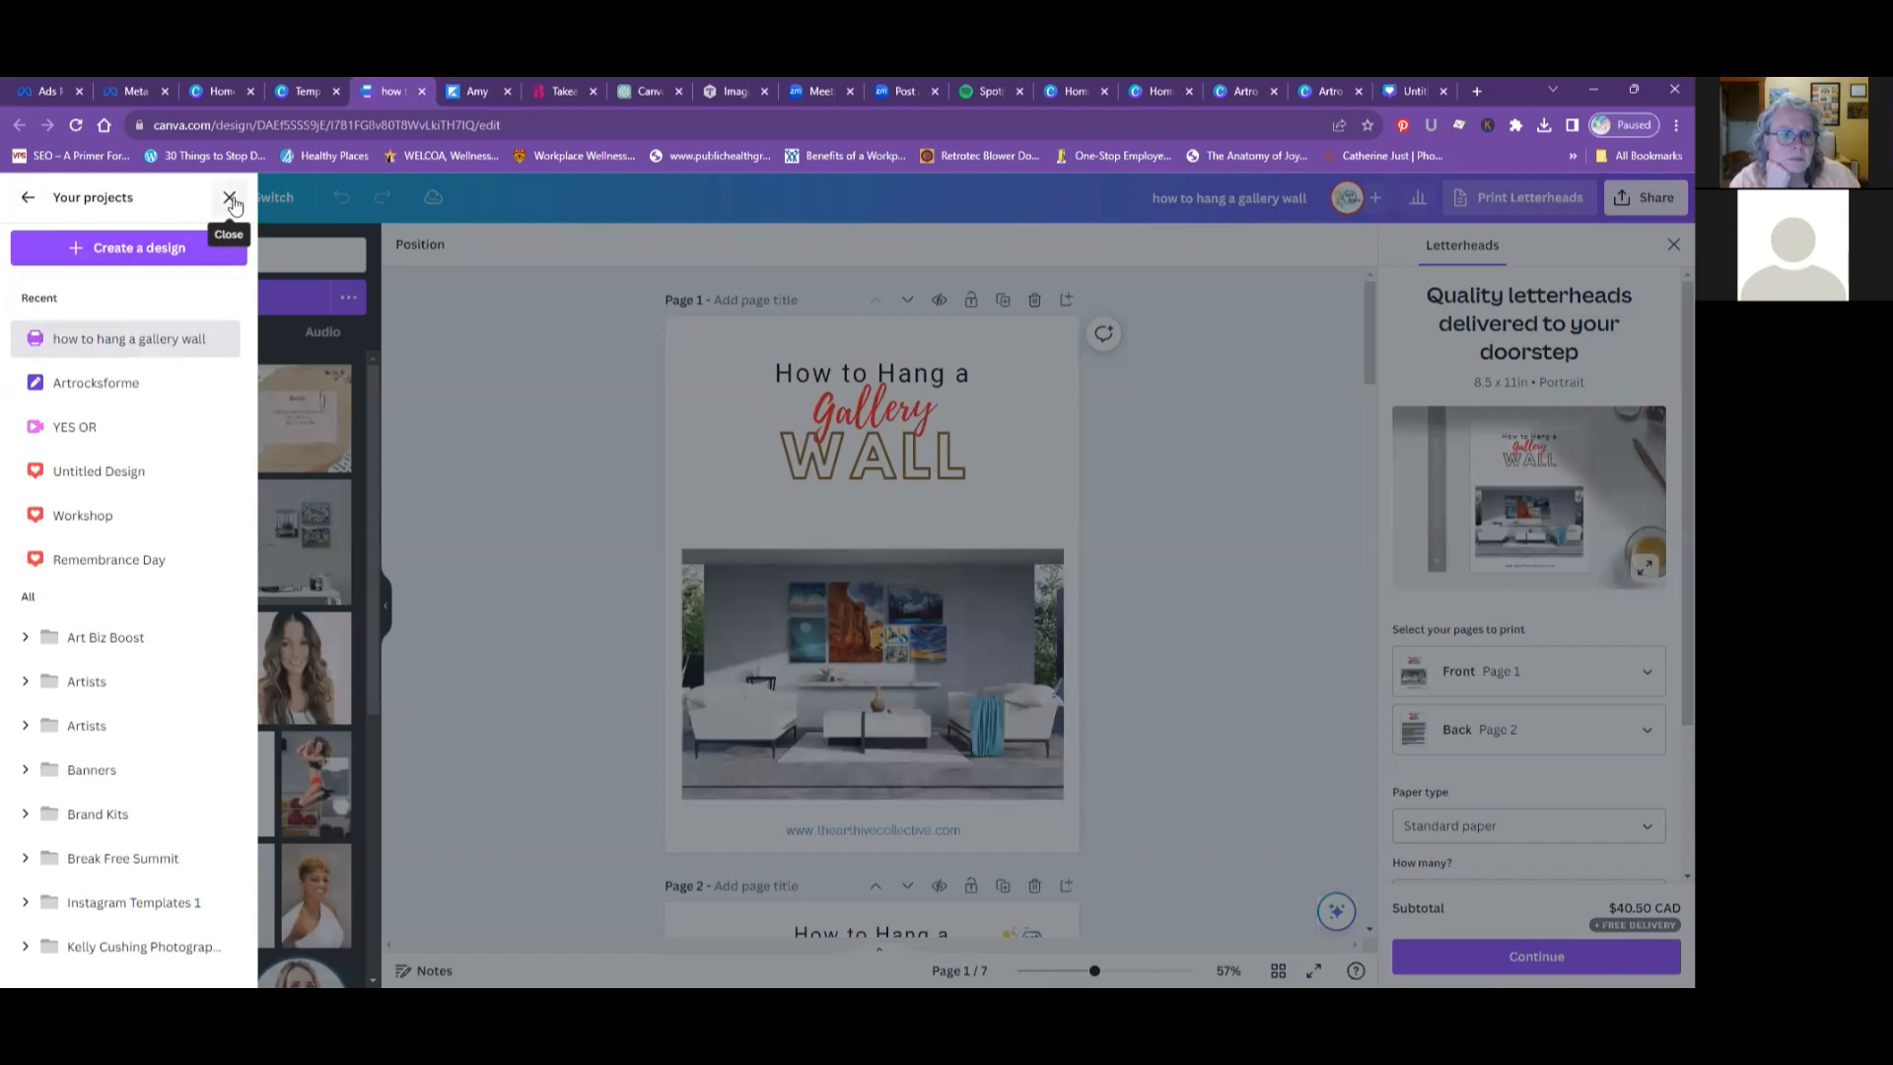
click(229, 200)
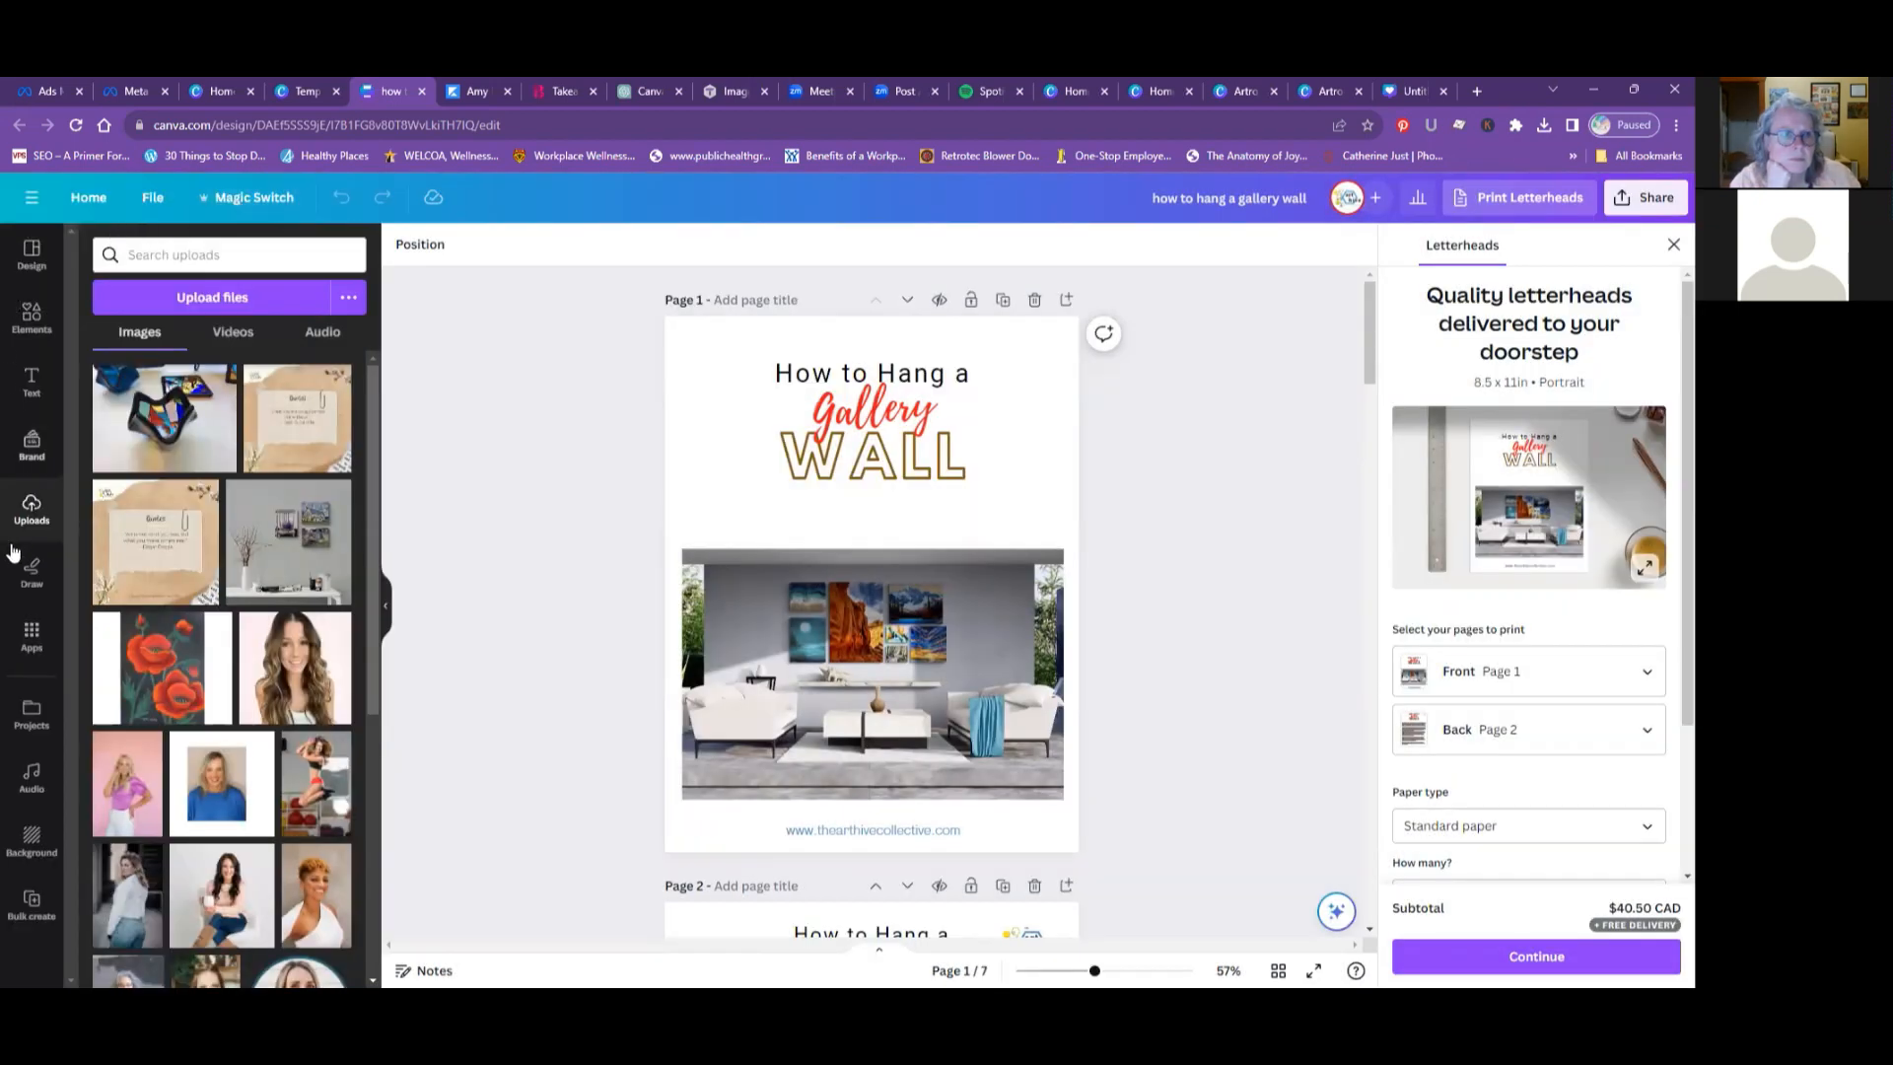